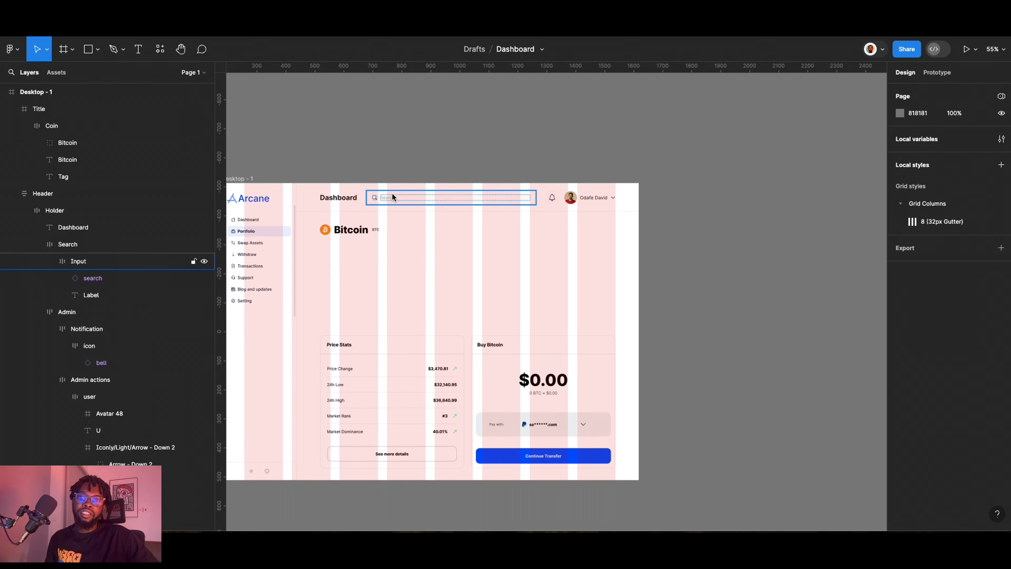
Draw a frame about 1028 by 250 in the empty area between the Bitcoin title and the cards row.
{"action": "scroll", "coordinate": [396, 211], "scroll_direction": "down", "scroll_amount": 1}
{"action": "scroll", "coordinate": [391, 281], "scroll_direction": "down", "scroll_amount": 5}
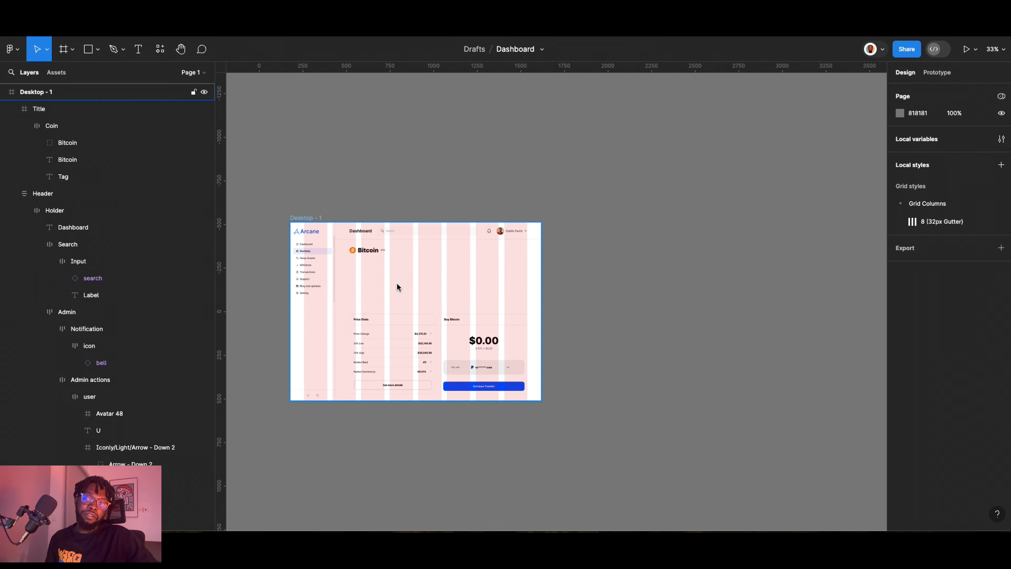
{"action": "scroll", "coordinate": [397, 282], "scroll_direction": "up", "scroll_amount": 2}
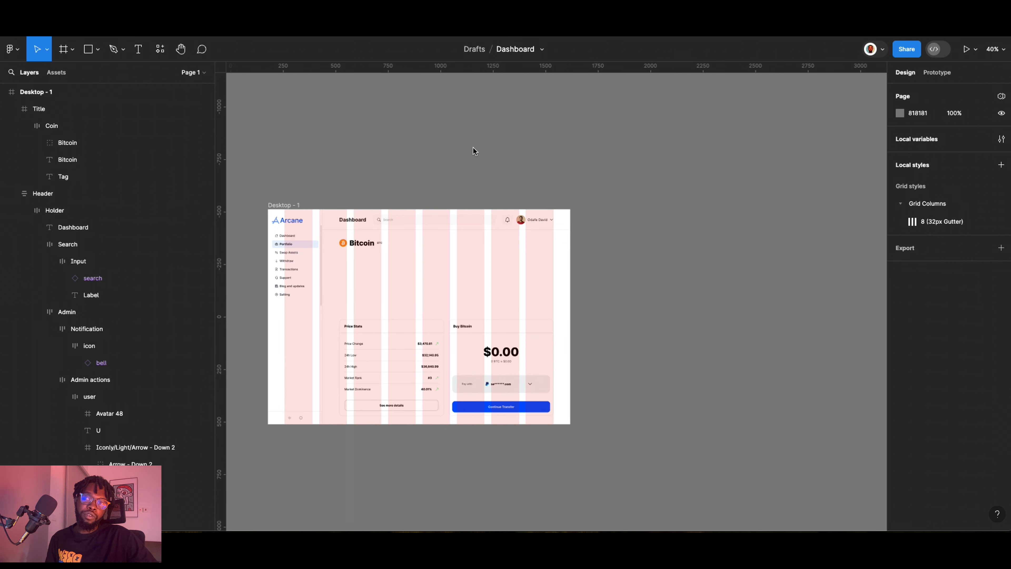
{"action": "key", "text": "f"}
{"action": "left_click_drag", "start_coordinate": [337, 253], "coordinate": [555, 307]}
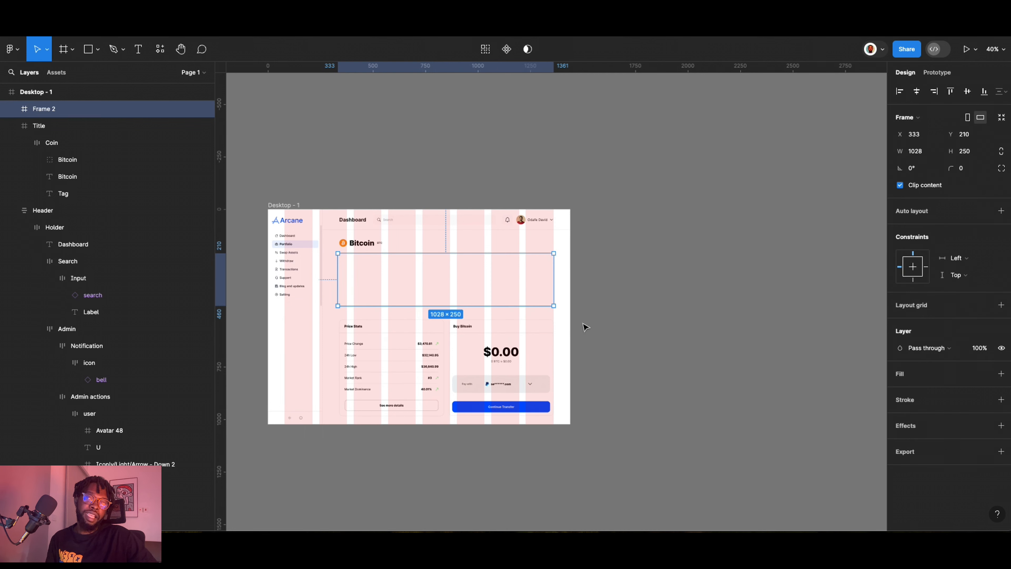
Check the widths of the Price Stats card, the Buy Bitcoin card and the row containing them.
{"action": "left_click", "coordinate": [523, 366]}
{"action": "scroll", "coordinate": [523, 366], "scroll_direction": "up", "scroll_amount": 1}
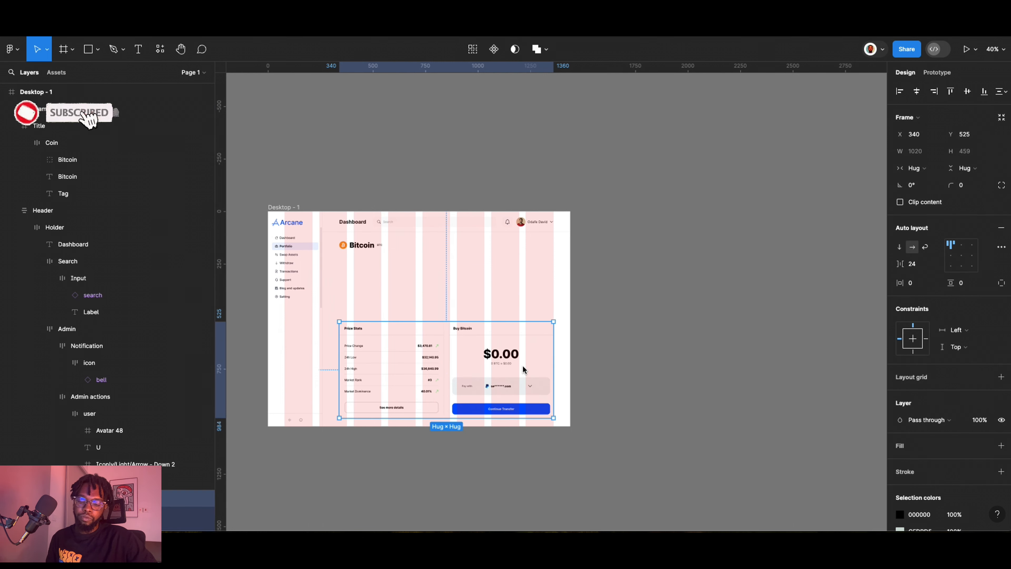
{"action": "double_click", "coordinate": [415, 373]}
{"action": "left_click", "coordinate": [496, 362]}
{"action": "scroll", "coordinate": [496, 361], "scroll_direction": "up", "scroll_amount": 1}
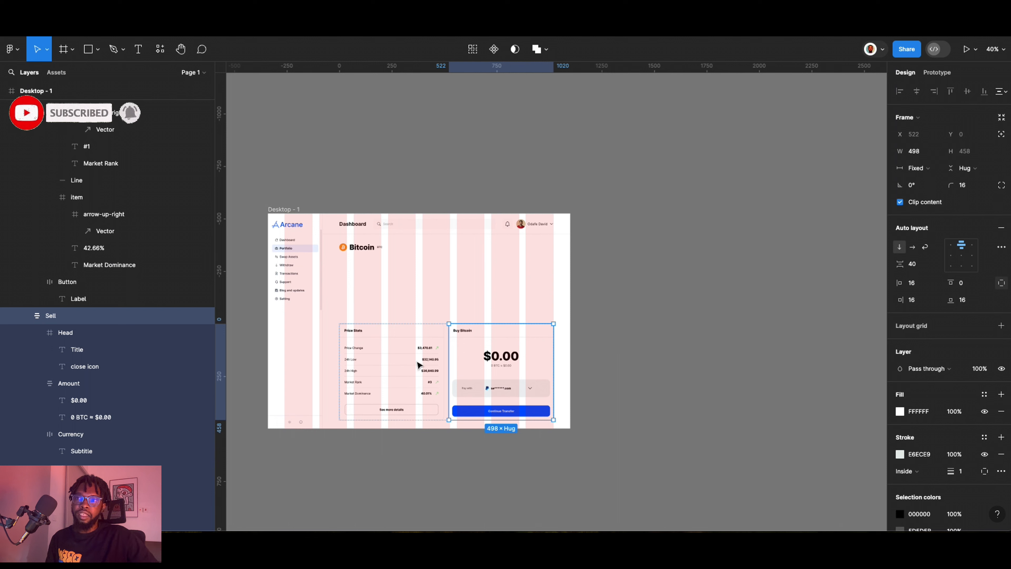
{"action": "left_click", "coordinate": [415, 366]}
{"action": "left_click", "coordinate": [522, 355]}
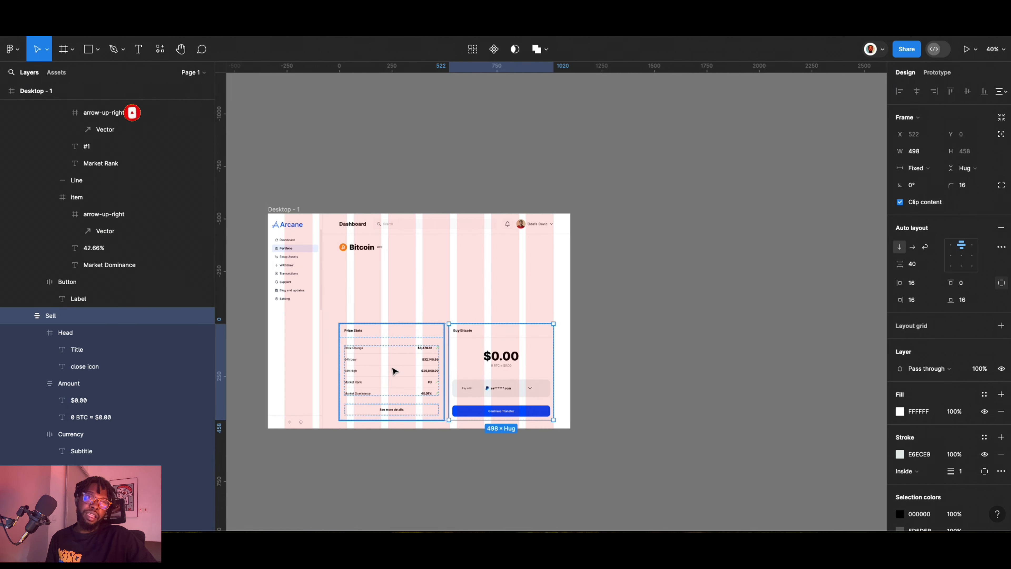
{"action": "left_click", "coordinate": [393, 371]}
{"action": "left_click", "coordinate": [644, 317]}
{"action": "left_click", "coordinate": [410, 357]}
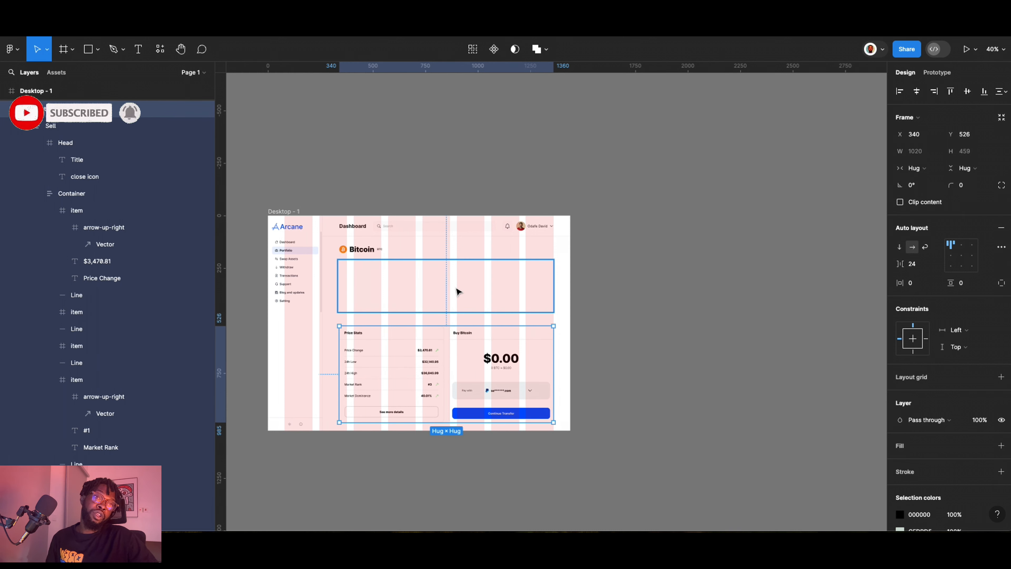
Set the width of the empty frame above the cards row to 1020.
{"action": "left_click", "coordinate": [458, 292]}
{"action": "left_click", "coordinate": [913, 157]}
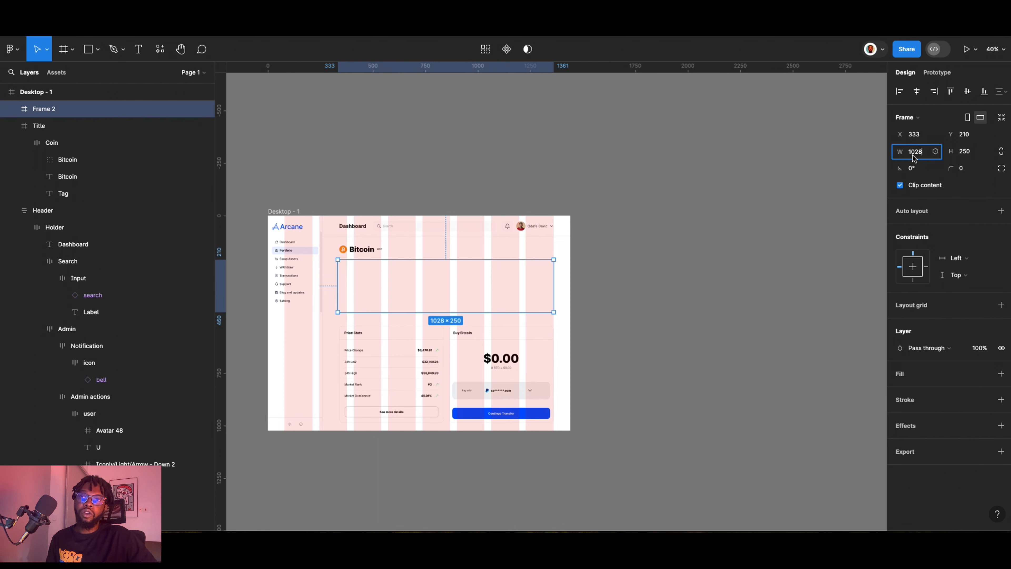
{"action": "key", "text": "BackSpace"}
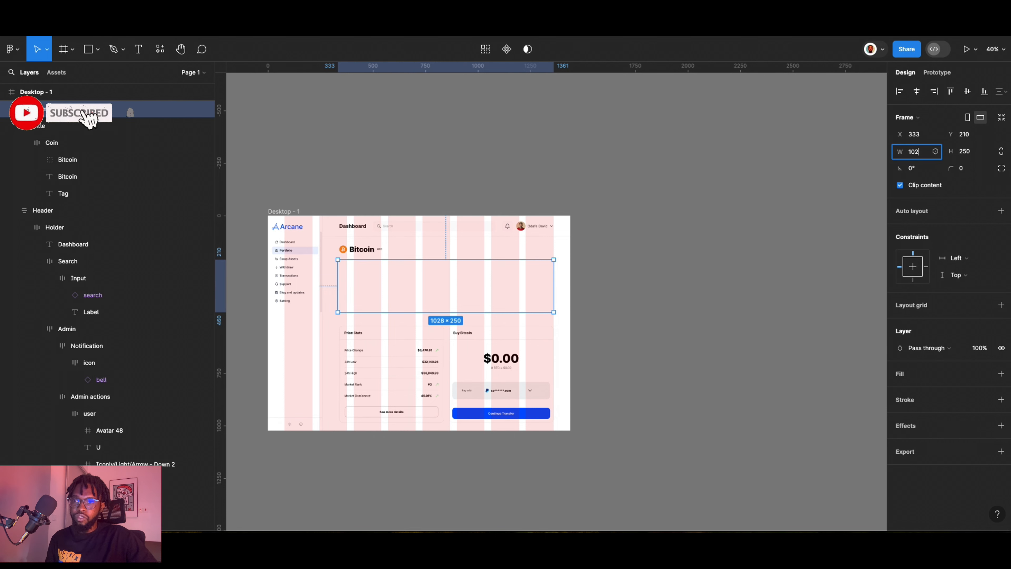
{"action": "type", "text": "0"}
{"action": "scroll", "coordinate": [690, 237], "scroll_direction": "up", "scroll_amount": 1}
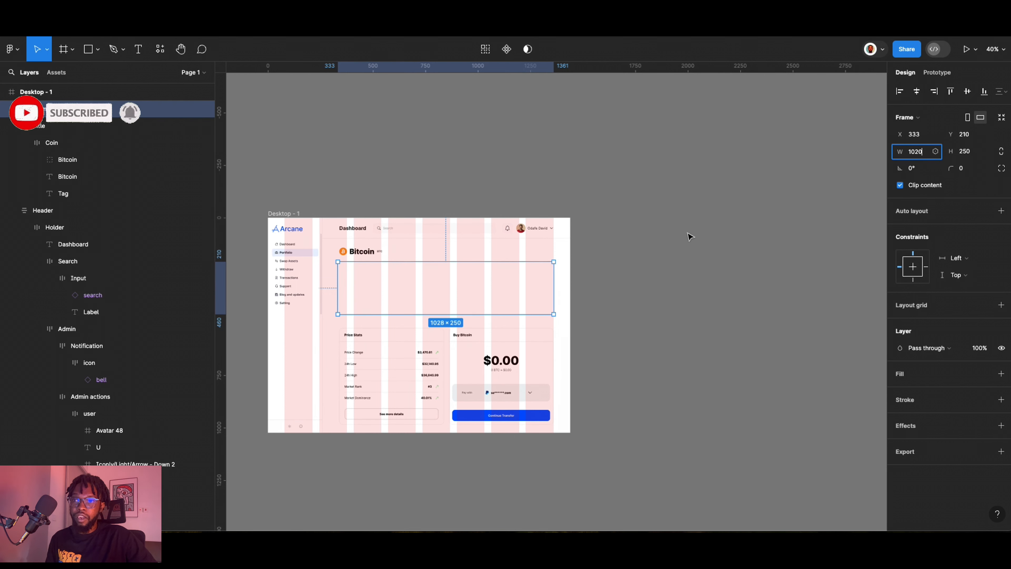
{"action": "left_click", "coordinate": [690, 236]}
Hide the column layout grid on Desktop - 1 and give the empty frame a grey B9B9B9 fill.
{"action": "left_click", "coordinate": [289, 214]}
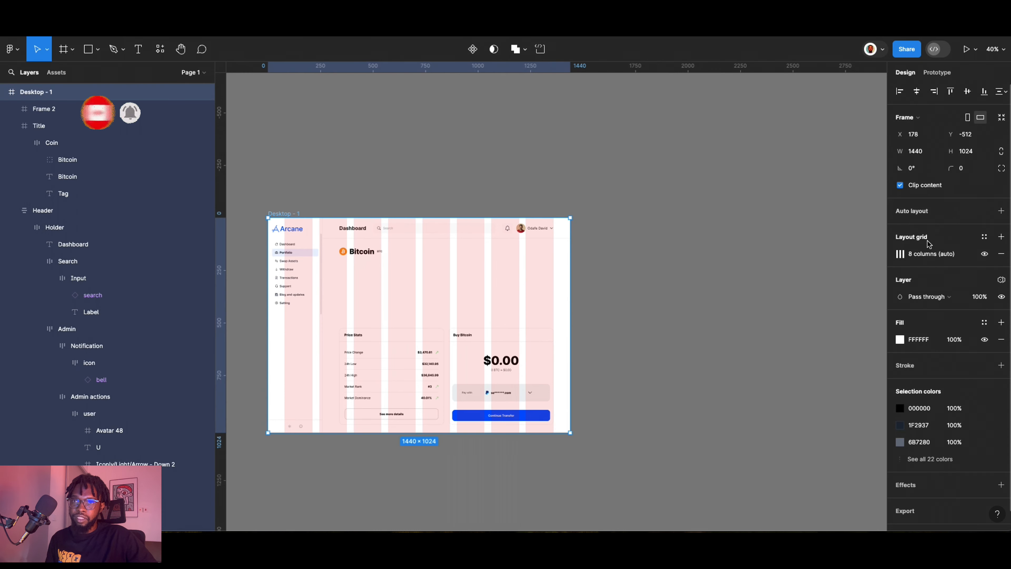
{"action": "left_click", "coordinate": [984, 254]}
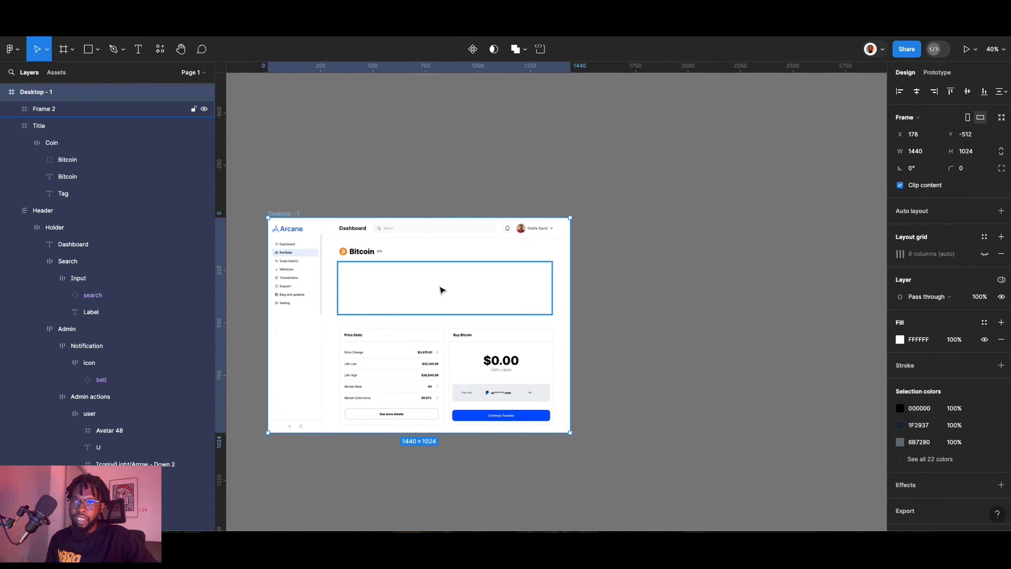
{"action": "left_click", "coordinate": [441, 290]}
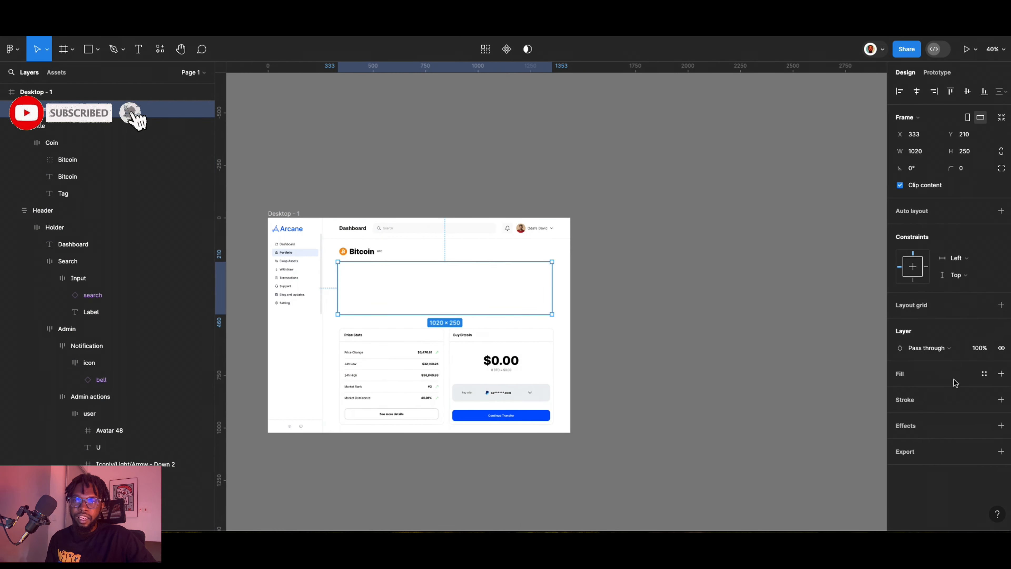
{"action": "left_click", "coordinate": [1002, 375]}
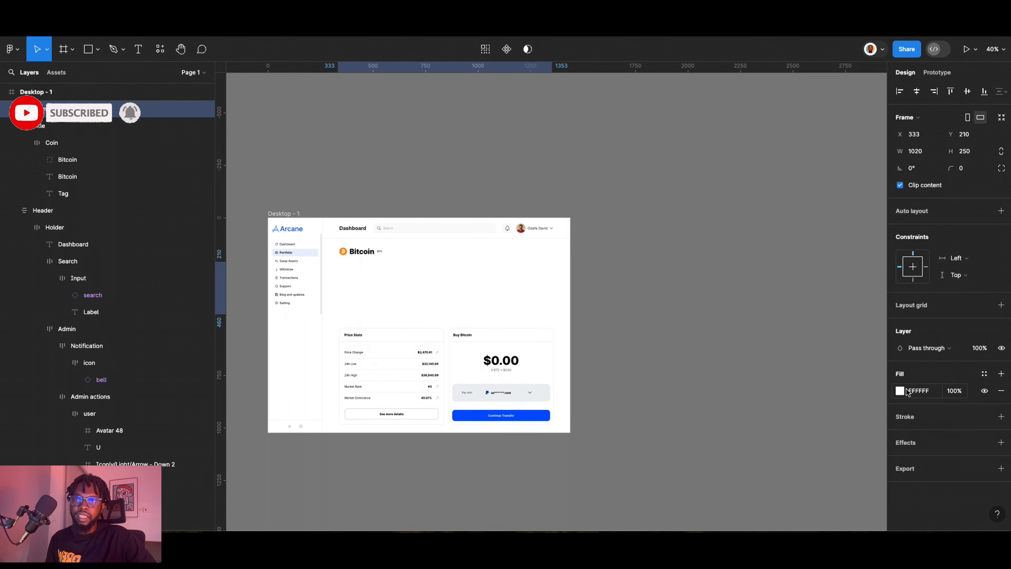
{"action": "left_click", "coordinate": [900, 391]}
{"action": "left_click_drag", "start_coordinate": [789, 298], "coordinate": [724, 294]}
{"action": "scroll", "coordinate": [474, 281], "scroll_direction": "up", "scroll_amount": 5}
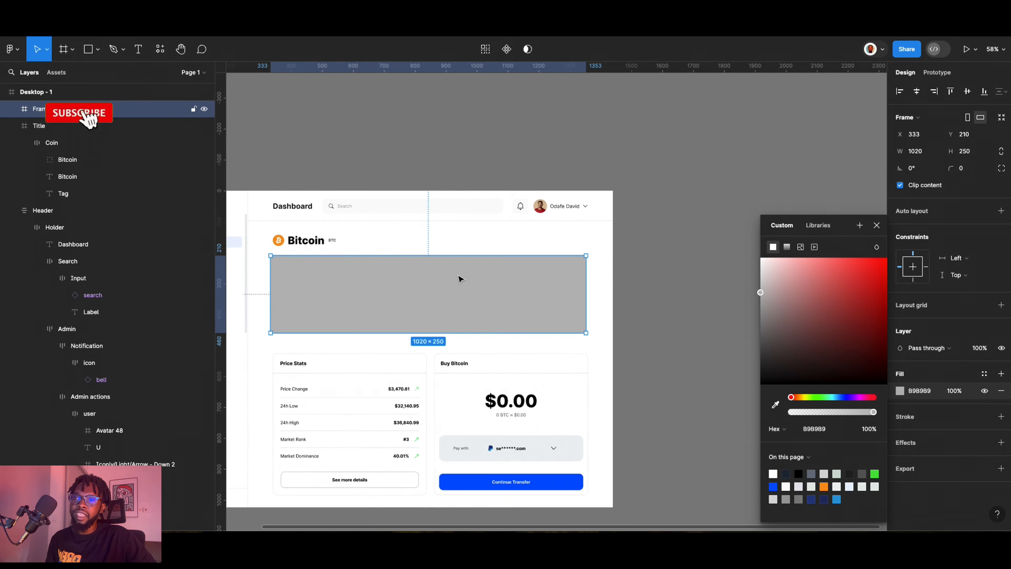
Move the grey frame to X 340 so its left edge aligns with the Bitcoin title and the cards row.
{"action": "scroll", "coordinate": [354, 310], "scroll_direction": "down", "scroll_amount": 3}
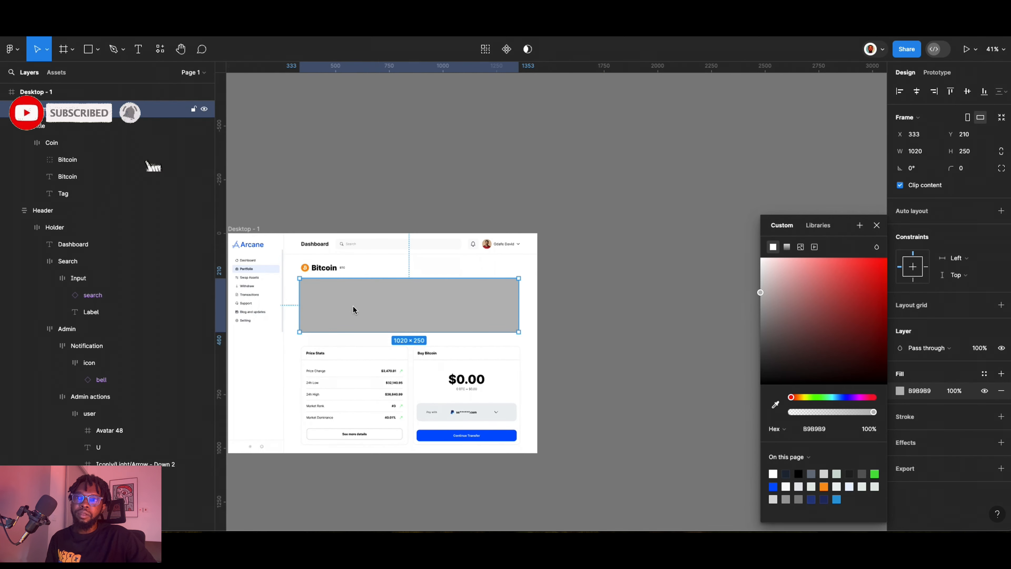
{"action": "scroll", "coordinate": [302, 312], "scroll_direction": "up", "scroll_amount": 6}
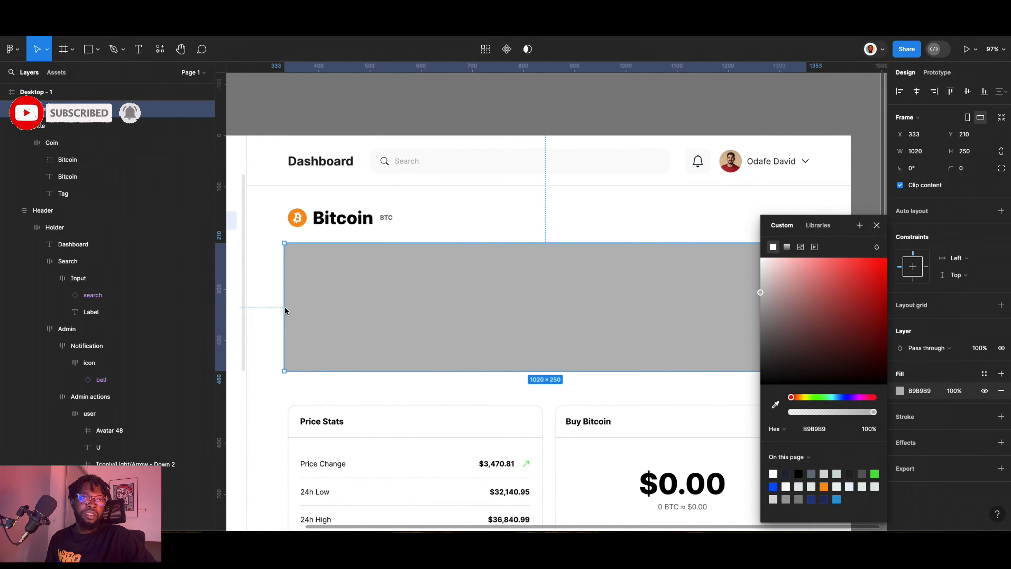
{"action": "left_click_drag", "start_coordinate": [352, 329], "coordinate": [354, 330]}
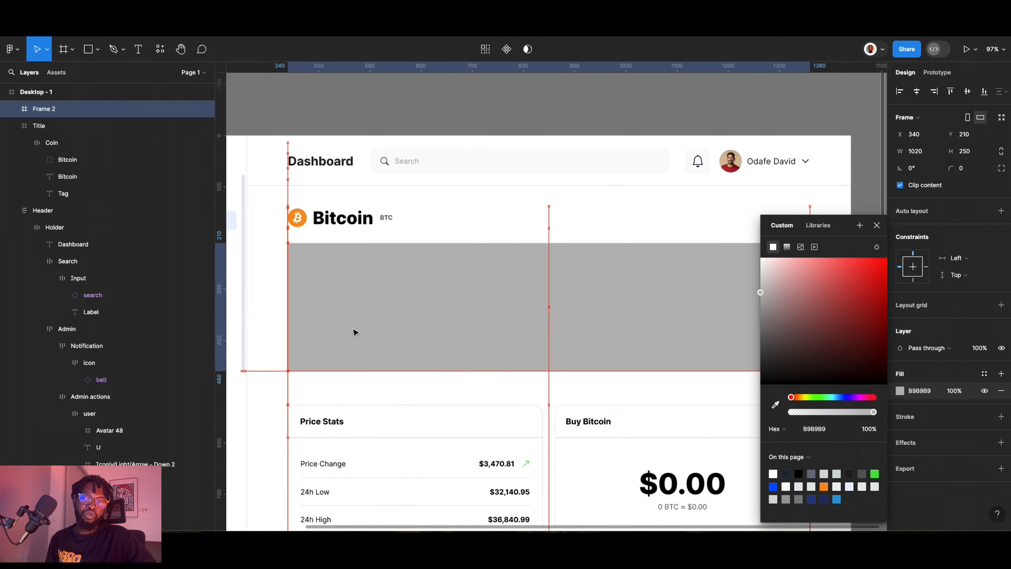
Extend the grey frame's lower edge towards the cards row, to a height of about 285.
{"action": "scroll", "coordinate": [321, 318], "scroll_direction": "down", "scroll_amount": 3}
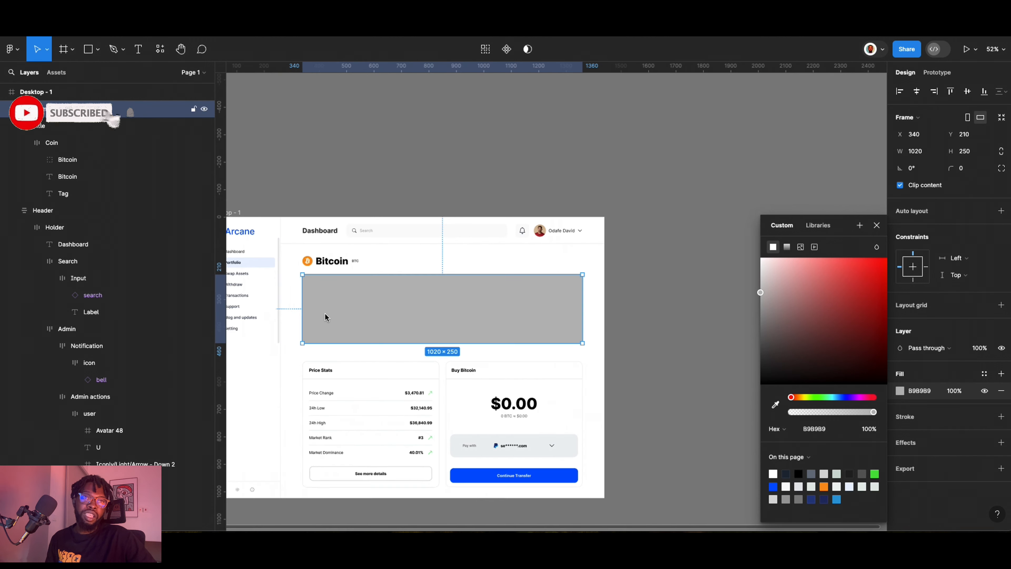
{"action": "scroll", "coordinate": [351, 323], "scroll_direction": "down", "scroll_amount": 5}
{"action": "scroll", "coordinate": [398, 299], "scroll_direction": "up", "scroll_amount": 2}
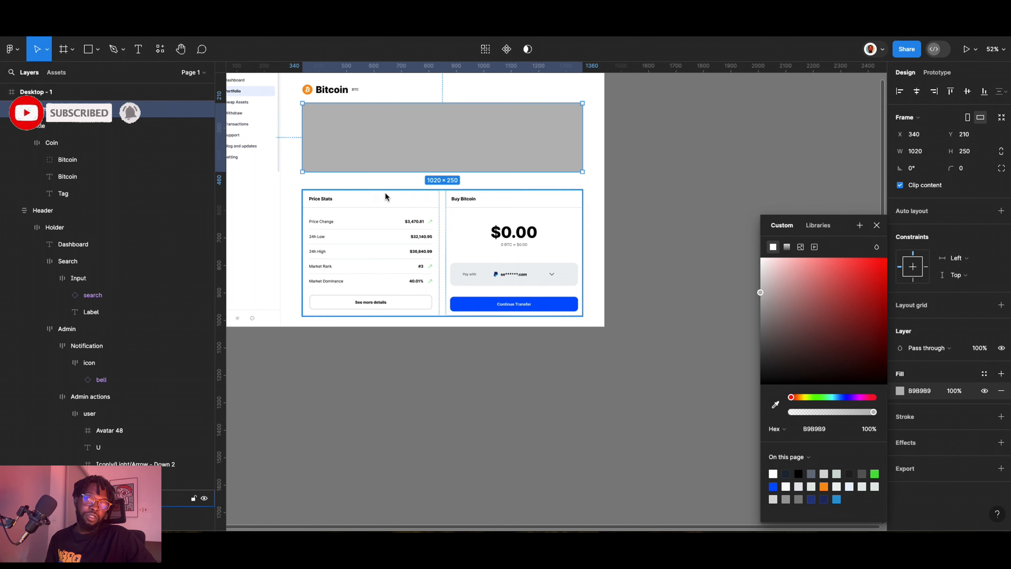
{"action": "left_click_drag", "start_coordinate": [412, 172], "coordinate": [412, 181]}
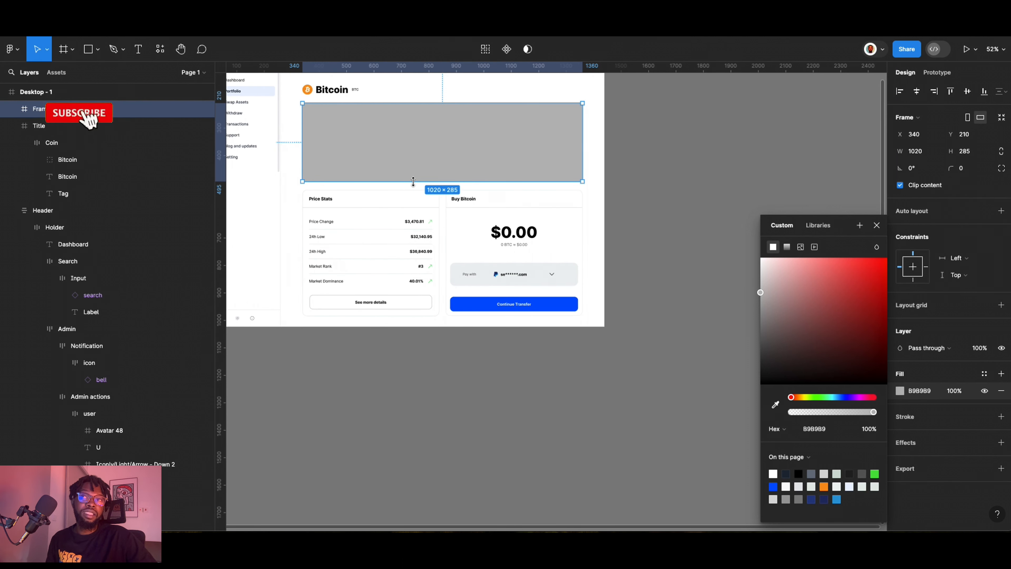
Check the vertical spacing between the grey frame and the cards row below it.
{"action": "left_click", "coordinate": [400, 239], "text": "shift"}
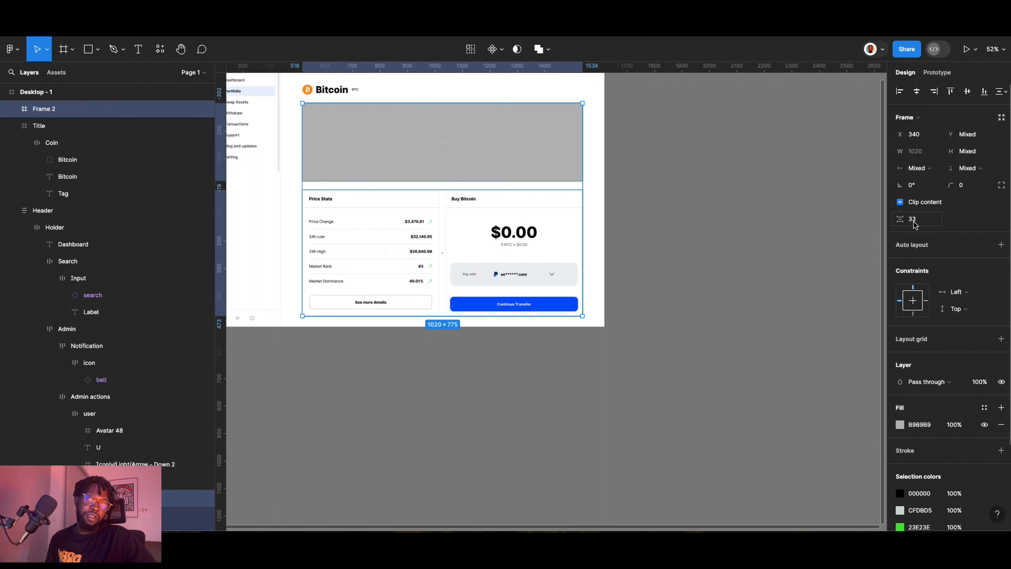
{"action": "left_click", "coordinate": [764, 238]}
{"action": "left_click", "coordinate": [391, 246]}
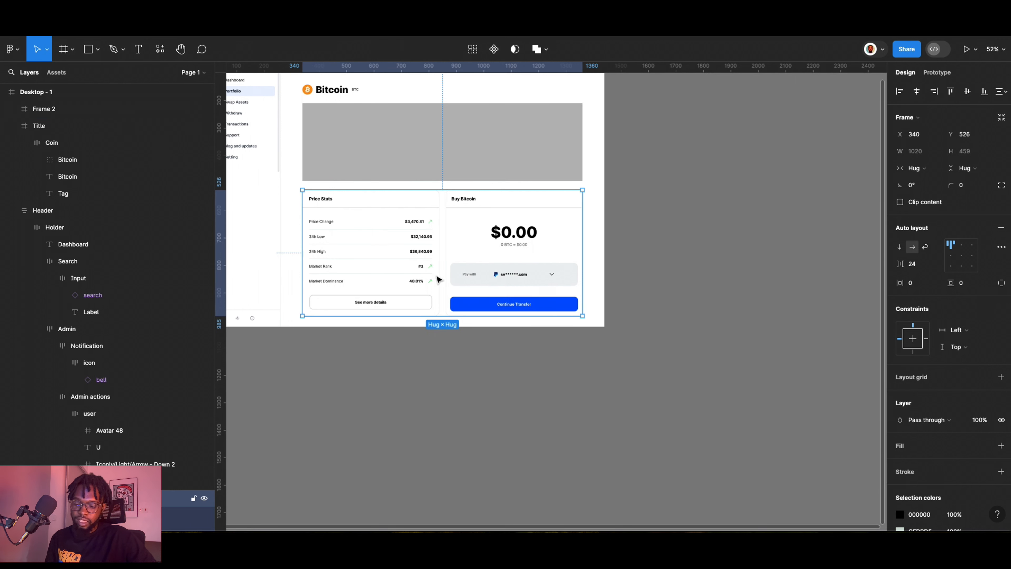
{"action": "left_click", "coordinate": [415, 159], "text": "shift"}
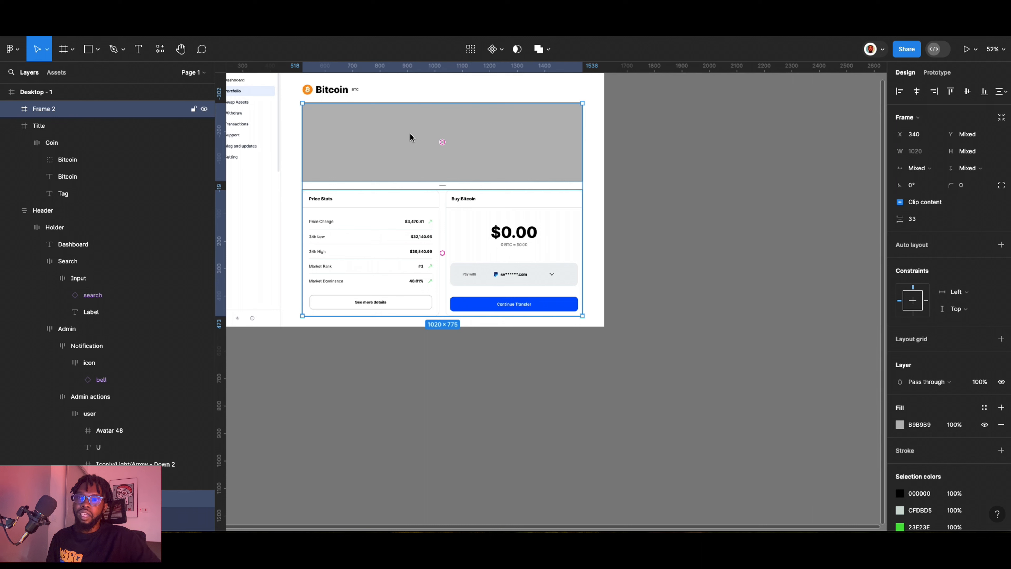
{"action": "left_click", "coordinate": [402, 132]}
{"action": "left_click", "coordinate": [396, 227], "text": "shift"}
{"action": "scroll", "coordinate": [396, 229], "scroll_direction": "left", "scroll_amount": 1}
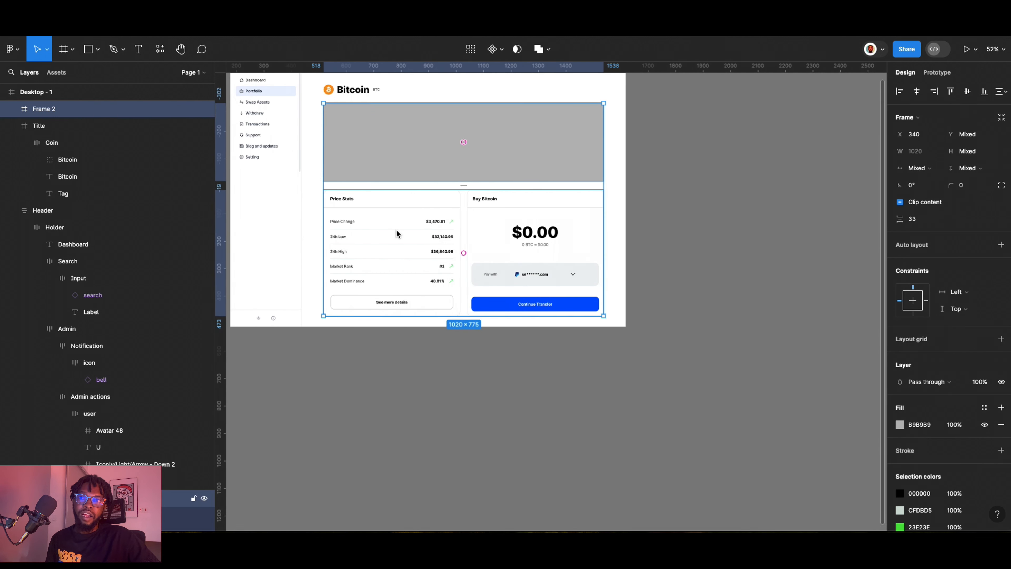
Extend the grey frame to a height of 290 and set the spacing between it and the cards row to 24.
{"action": "left_click", "coordinate": [441, 163]}
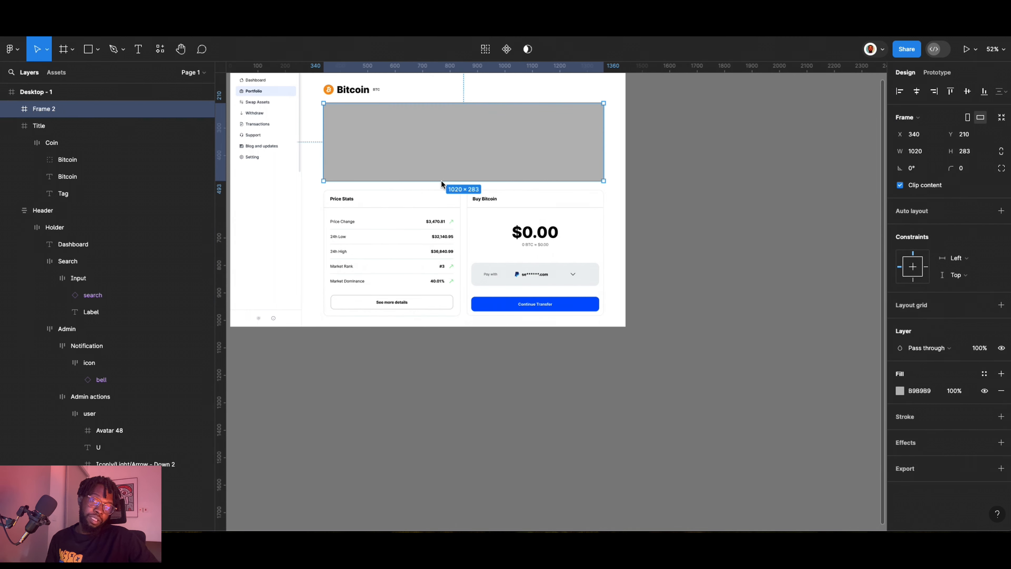
{"action": "left_click_drag", "start_coordinate": [442, 181], "coordinate": [443, 183]}
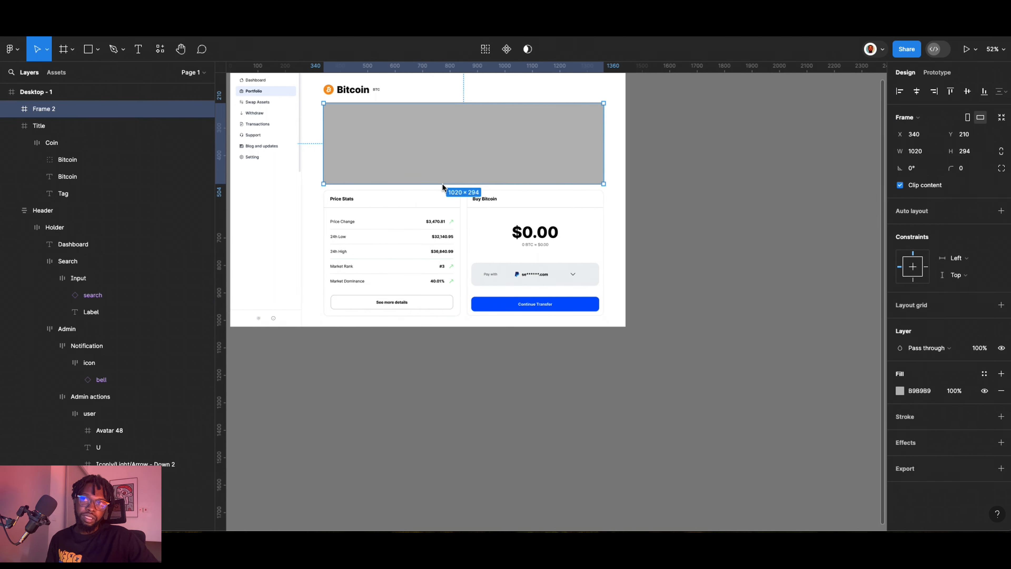
{"action": "left_click", "coordinate": [438, 224], "text": "shift"}
{"action": "left_click", "coordinate": [914, 222]}
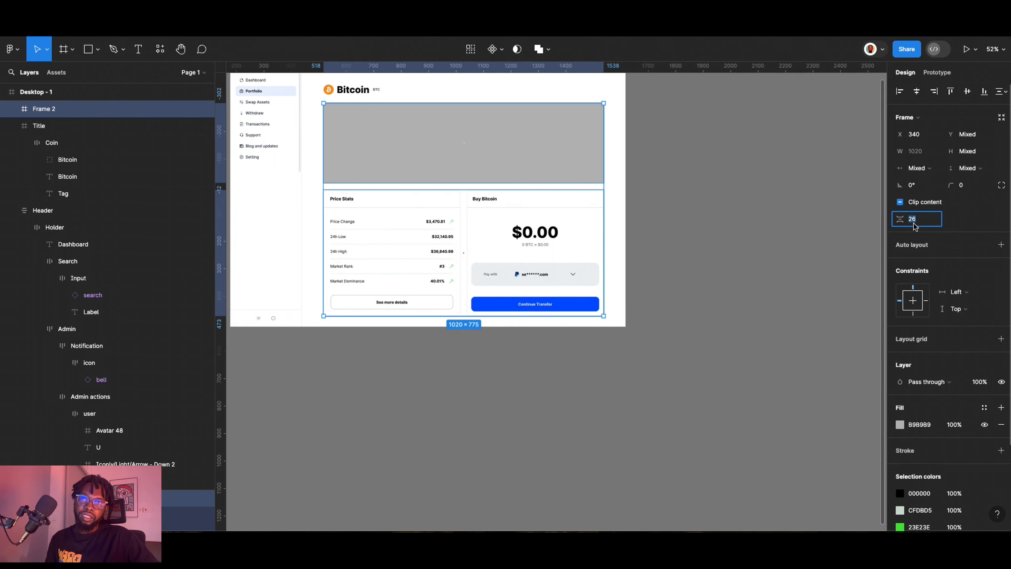
{"action": "type", "text": "2"}
{"action": "key", "text": "Return"}
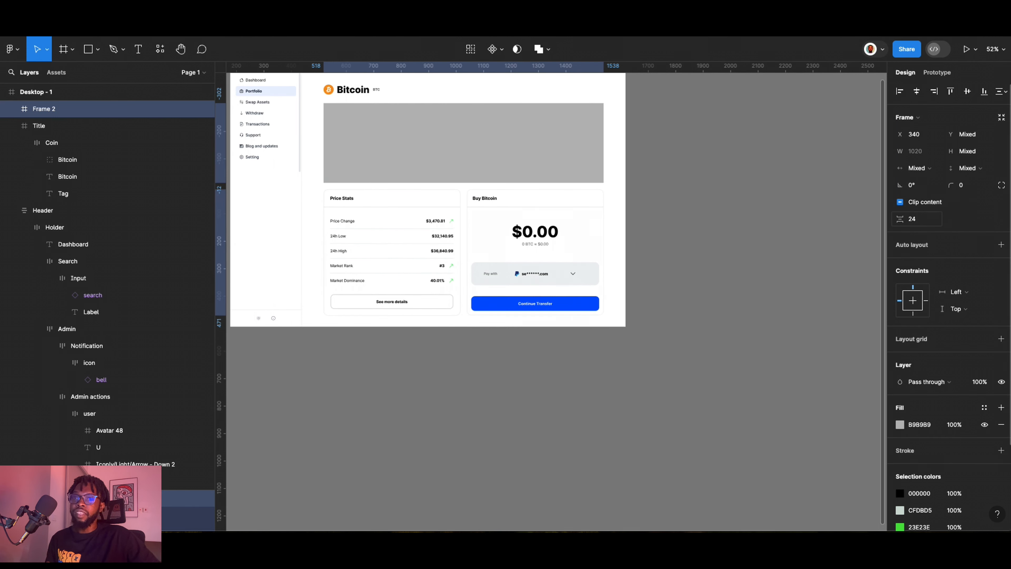
{"action": "left_click", "coordinate": [719, 260]}
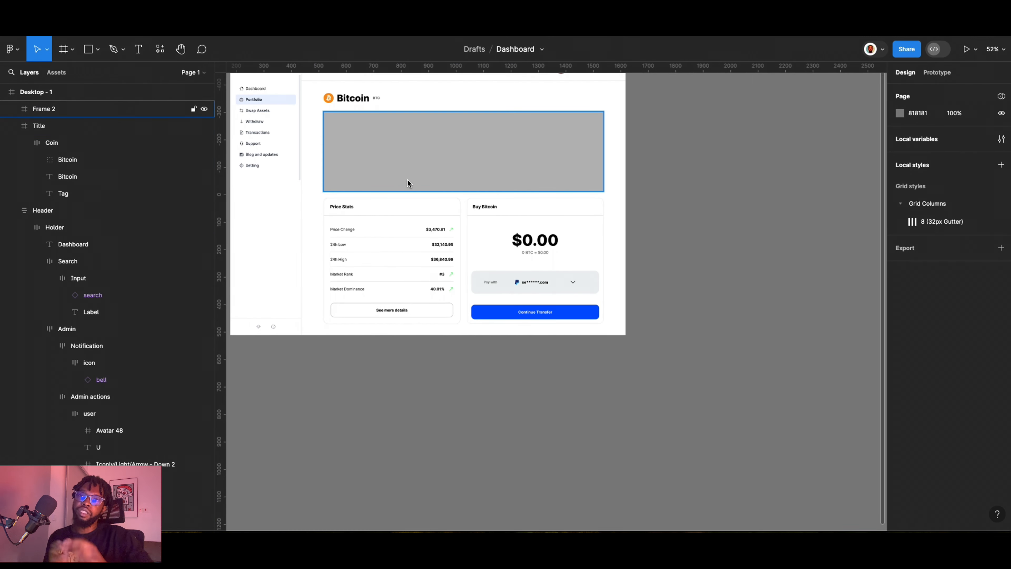
Add a 475 by 100 rectangle inside the grey frame, flush with the frame's left edge.
{"action": "left_click", "coordinate": [390, 157]}
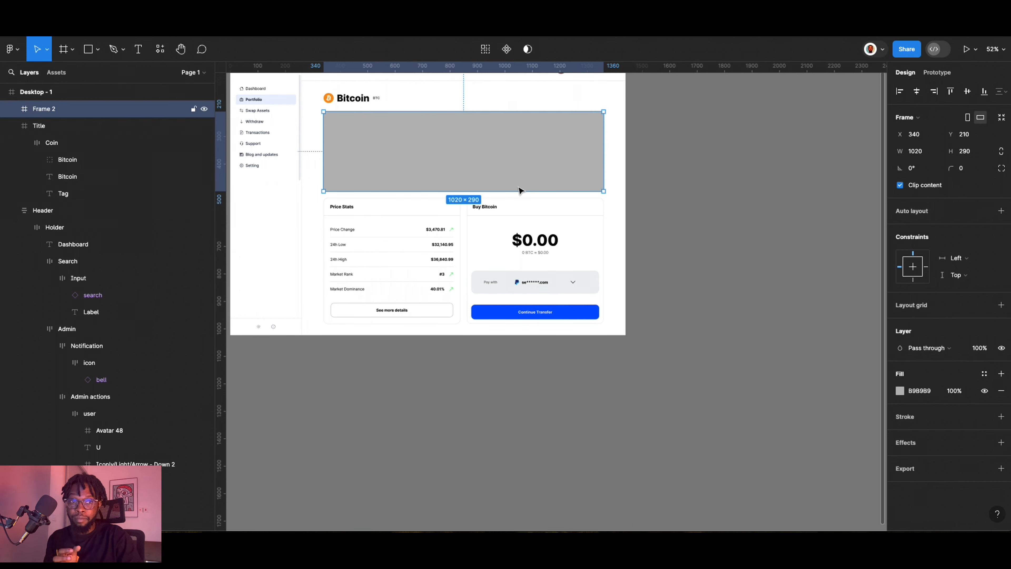
{"action": "scroll", "coordinate": [492, 195], "scroll_direction": "down", "scroll_amount": 2}
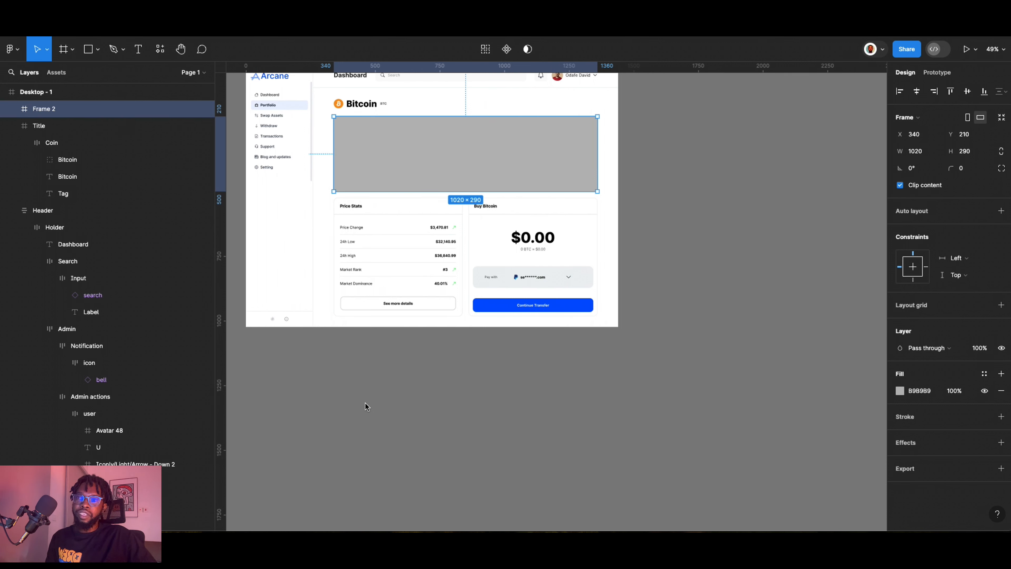
{"action": "key", "text": "r"}
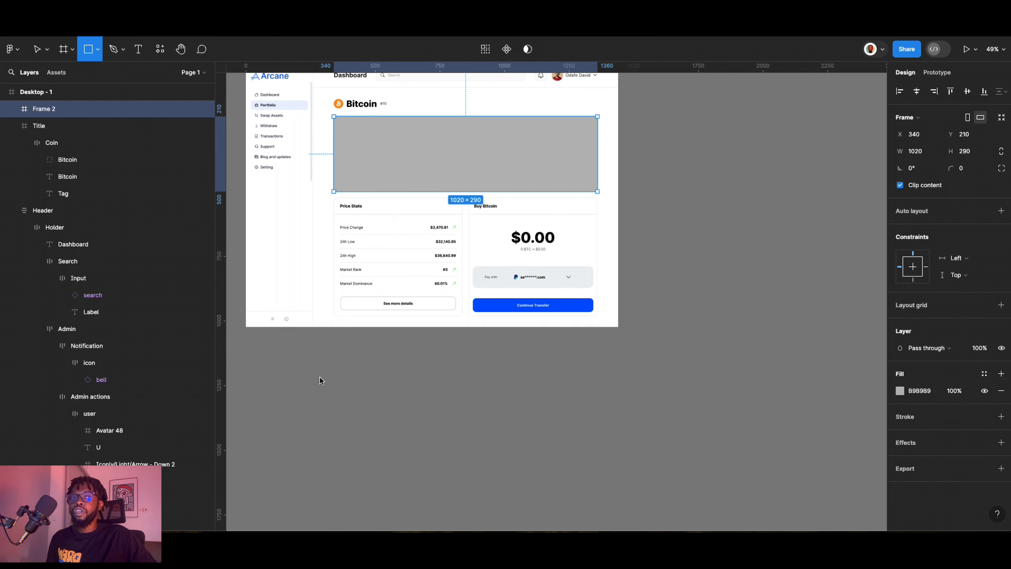
{"action": "left_click", "coordinate": [338, 405]}
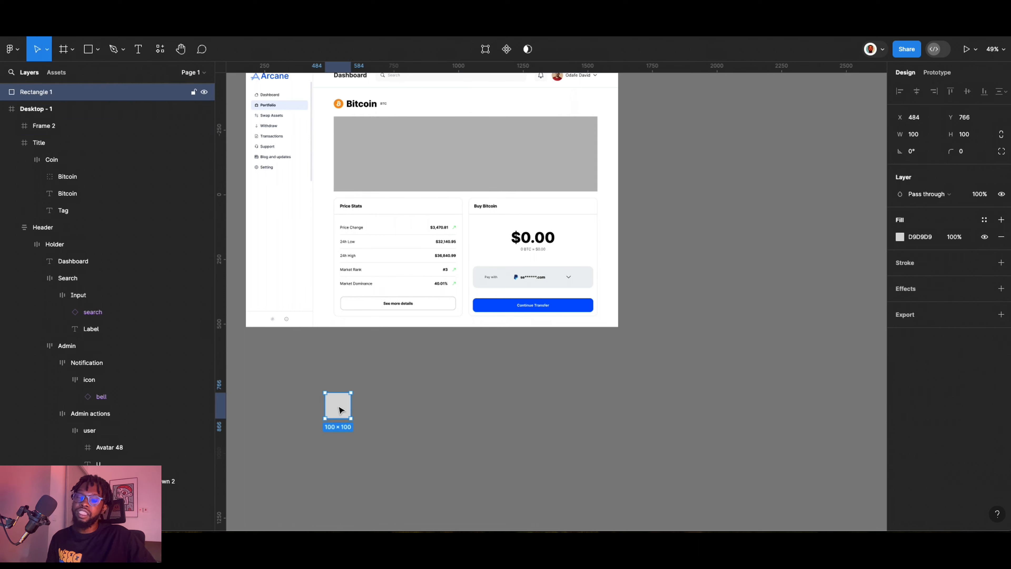
{"action": "left_click_drag", "start_coordinate": [349, 408], "coordinate": [374, 166]}
{"action": "scroll", "coordinate": [431, 143], "scroll_direction": "up", "scroll_amount": 3}
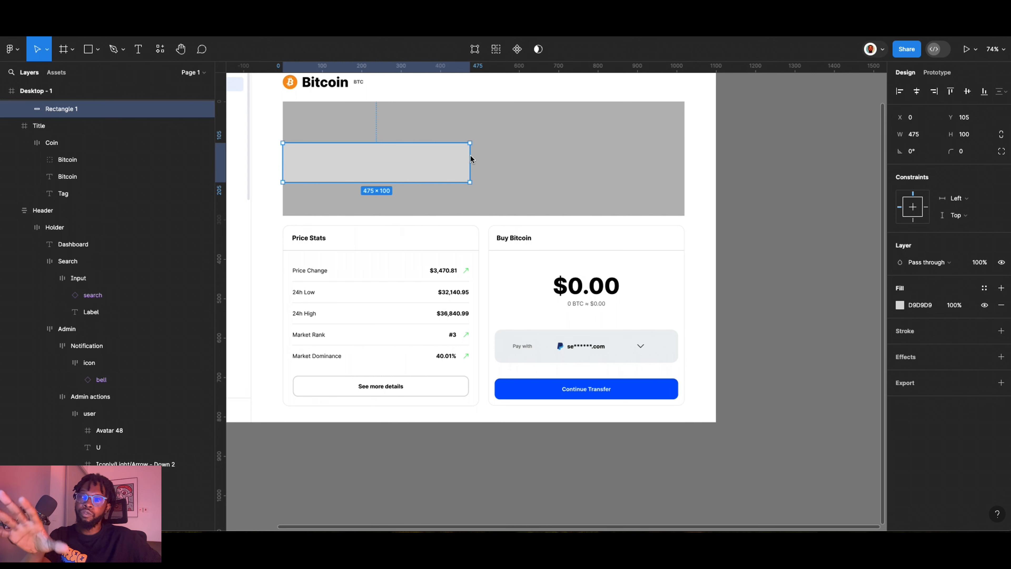
Stretch the rectangle to the frame's full width and down to its lower edge, making it 1020 by 185.
{"action": "left_click_drag", "start_coordinate": [485, 157], "coordinate": [685, 172]}
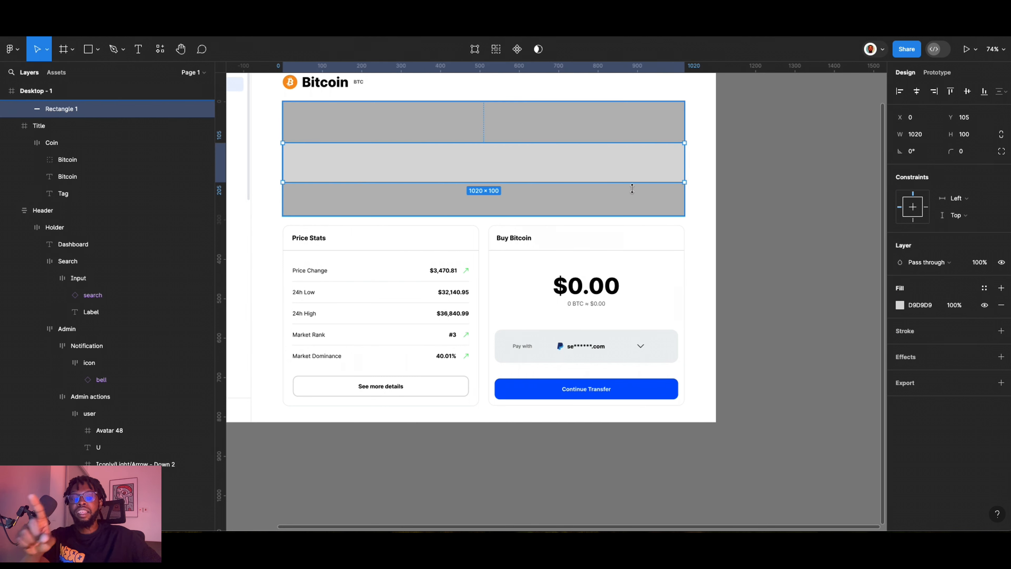
{"action": "left_click_drag", "start_coordinate": [628, 189], "coordinate": [622, 214]}
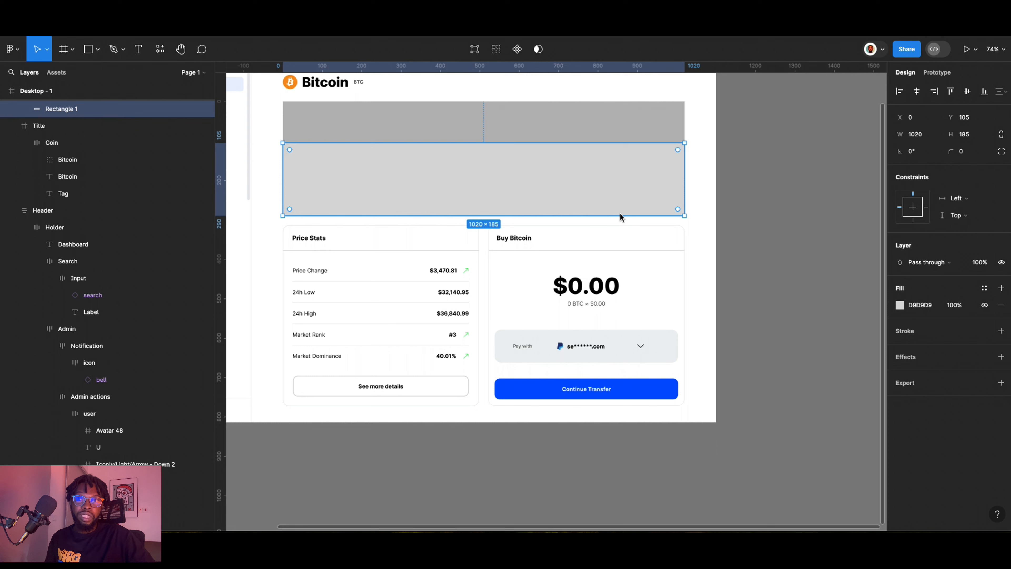
{"action": "double_click", "coordinate": [620, 212]}
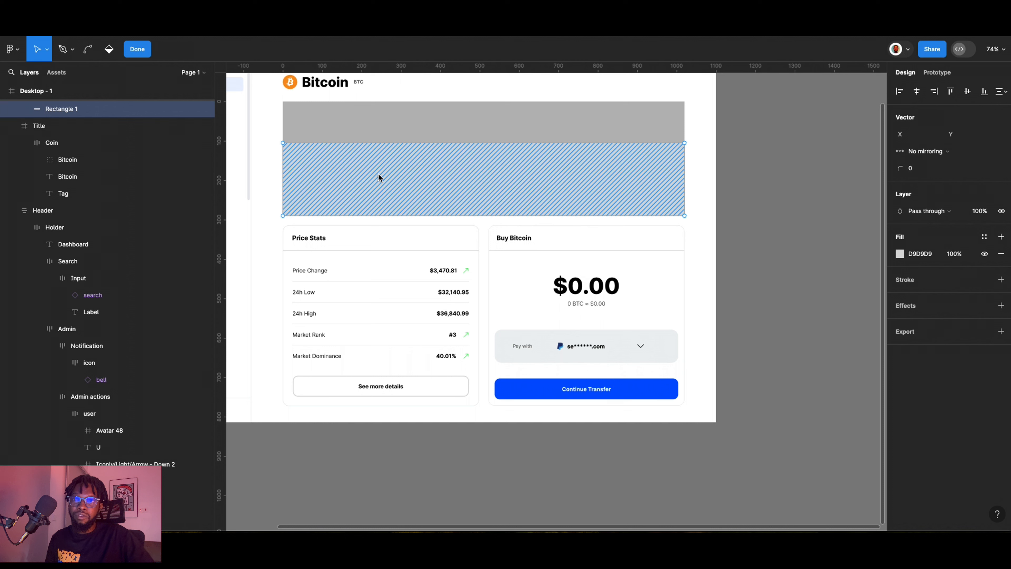
{"action": "left_click", "coordinate": [485, 142]}
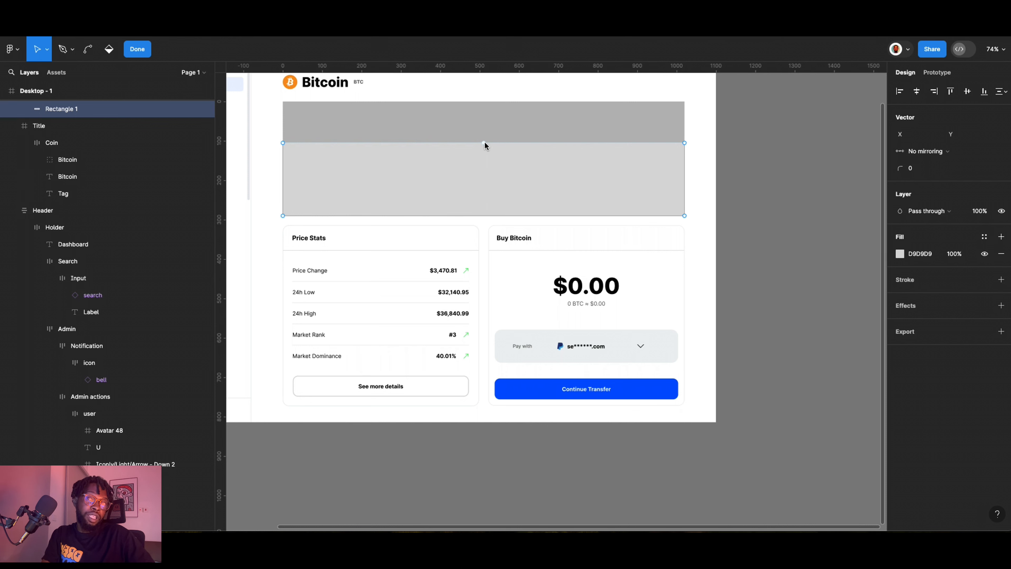
{"action": "key", "text": "Escape"}
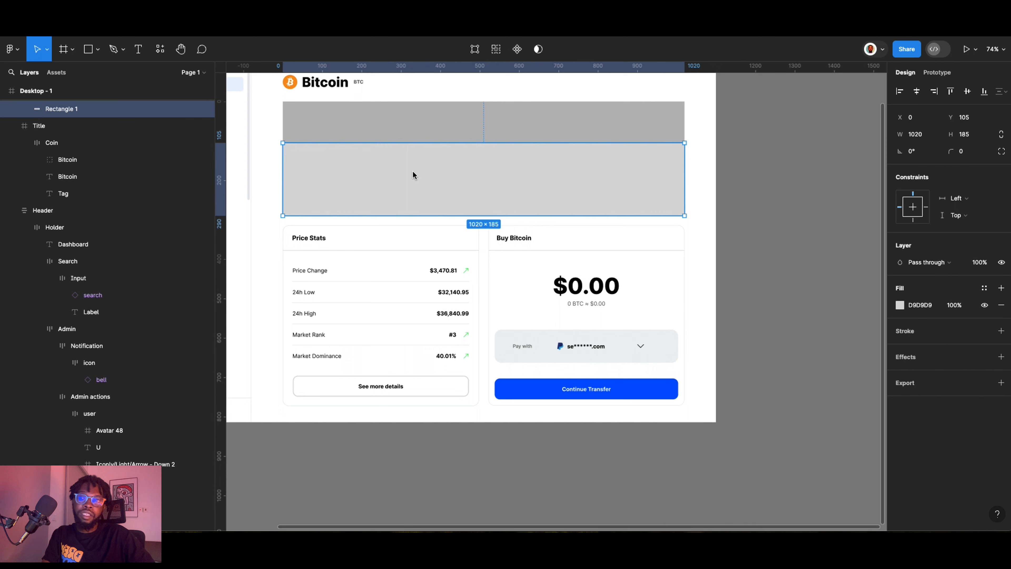
Reshape the rectangle's upper edge into a zigzag chart line with alternating low and high points across its width, the last at about X 956, Y 130.
{"action": "double_click", "coordinate": [483, 149]}
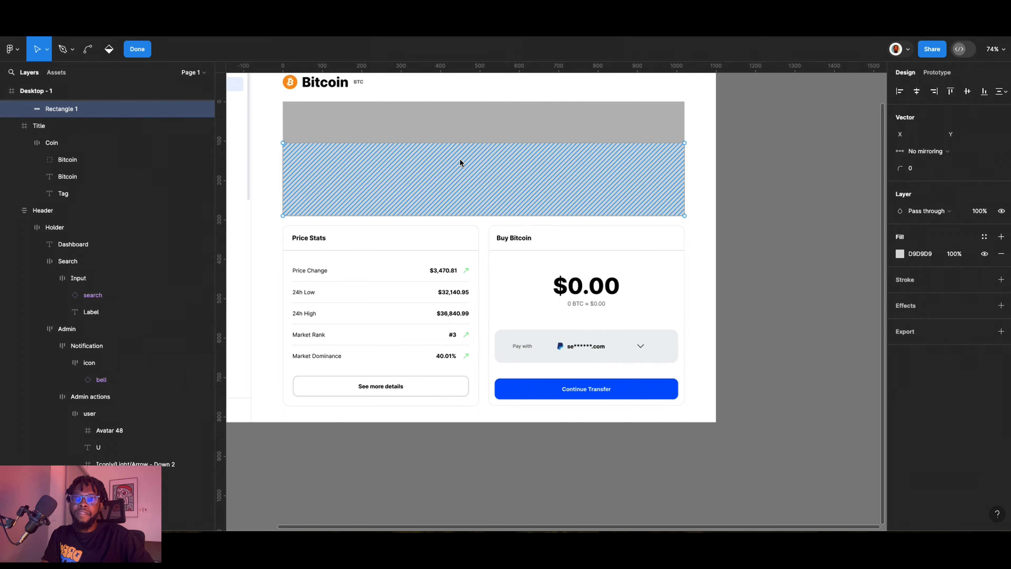
{"action": "left_click", "coordinate": [484, 144]}
{"action": "left_click_drag", "start_coordinate": [484, 143], "coordinate": [333, 178]}
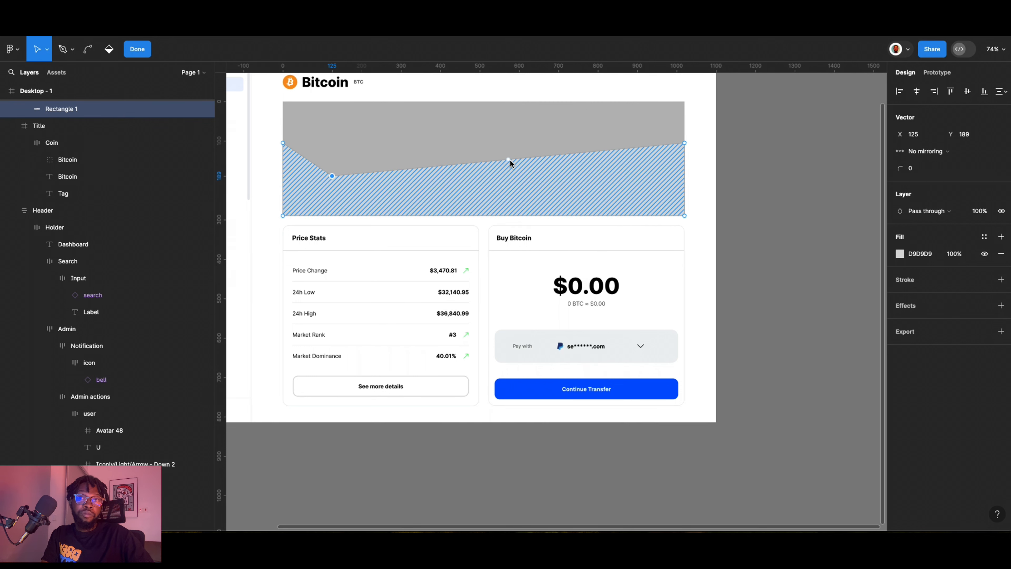
{"action": "left_click_drag", "start_coordinate": [509, 159], "coordinate": [381, 144]}
{"action": "left_click_drag", "start_coordinate": [534, 143], "coordinate": [422, 170]}
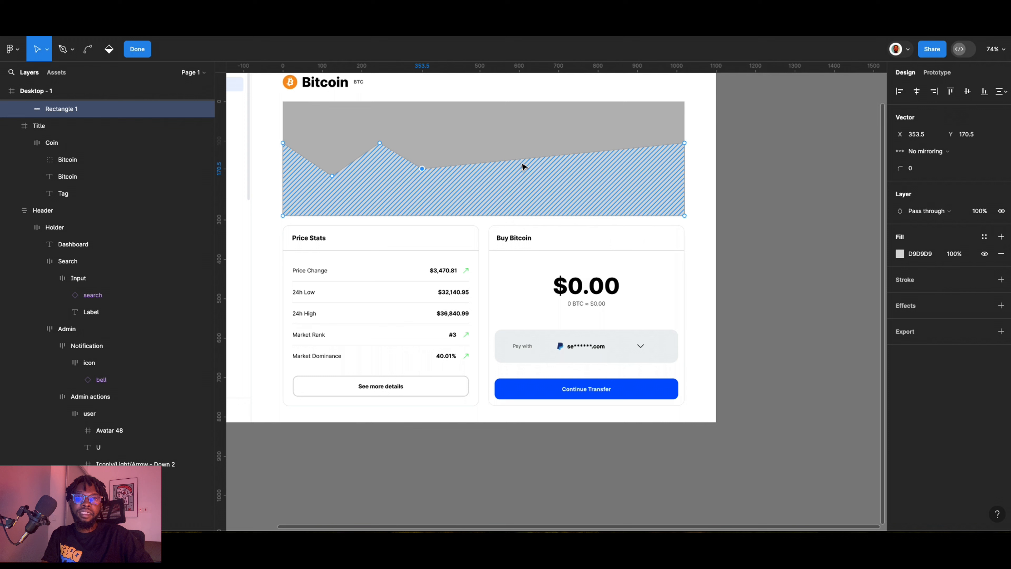
{"action": "left_click_drag", "start_coordinate": [554, 156], "coordinate": [484, 129]}
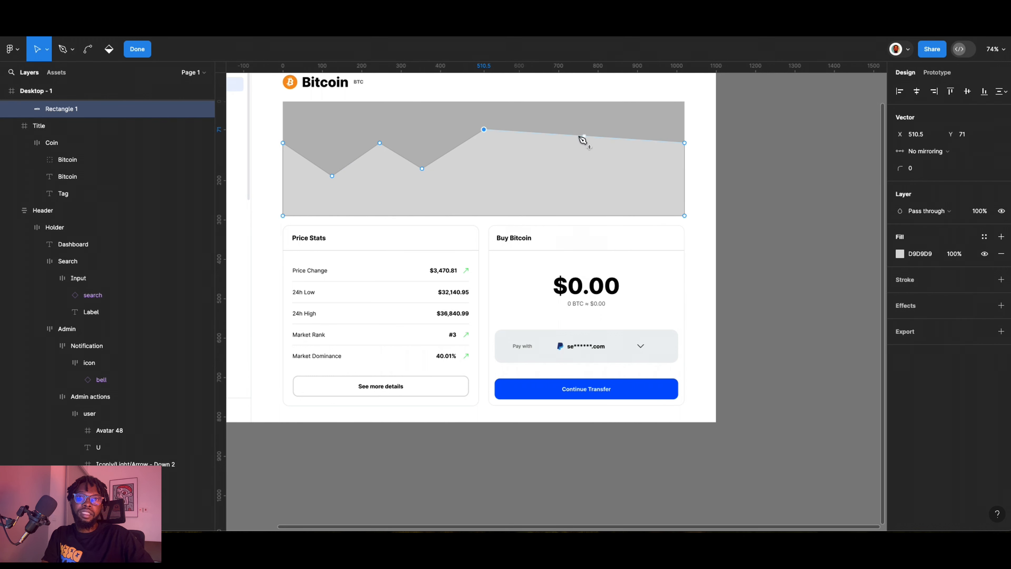
{"action": "left_click_drag", "start_coordinate": [584, 136], "coordinate": [538, 155]}
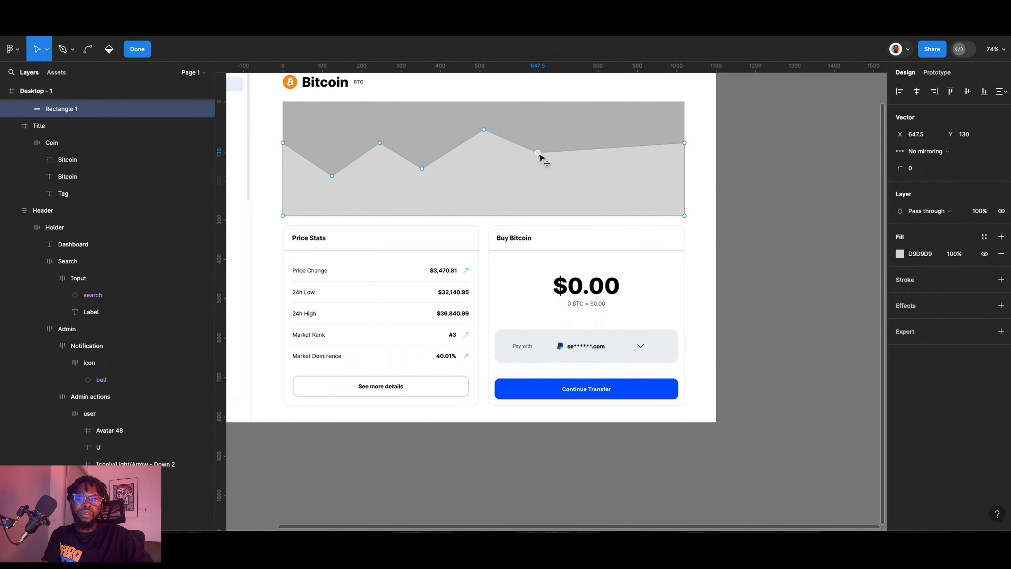
{"action": "mouse_move", "coordinate": [610, 151]}
{"action": "left_mouse_down"}
{"action": "mouse_move", "coordinate": [584, 153]}
{"action": "mouse_move", "coordinate": [592, 140]}
{"action": "mouse_move", "coordinate": [640, 145]}
{"action": "mouse_move", "coordinate": [635, 171]}
{"action": "mouse_move", "coordinate": [659, 157]}
{"action": "mouse_move", "coordinate": [654, 118]}
{"action": "mouse_move", "coordinate": [670, 131]}
{"action": "mouse_move", "coordinate": [676, 112]}
{"action": "mouse_move", "coordinate": [670, 137]}
{"action": "mouse_move", "coordinate": [652, 118]}
{"action": "mouse_move", "coordinate": [646, 133]}
{"action": "mouse_move", "coordinate": [663, 154]}
{"action": "left_mouse_up"}
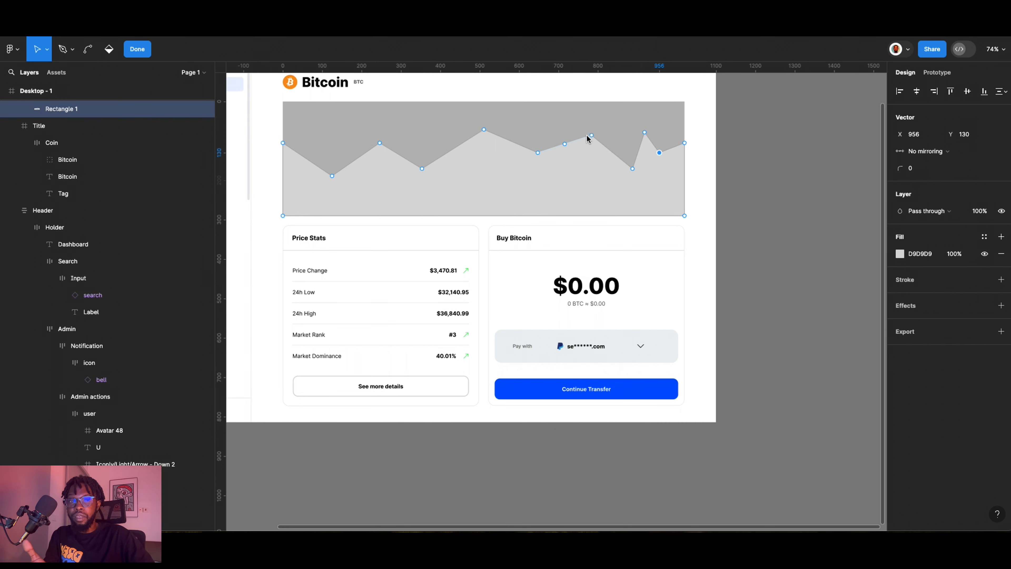
Even out the middle of the zigzag by lowering three of its points, one to about X 730.5, Y 130, and finish the vector editing.
{"action": "left_click_drag", "start_coordinate": [589, 137], "coordinate": [573, 155]}
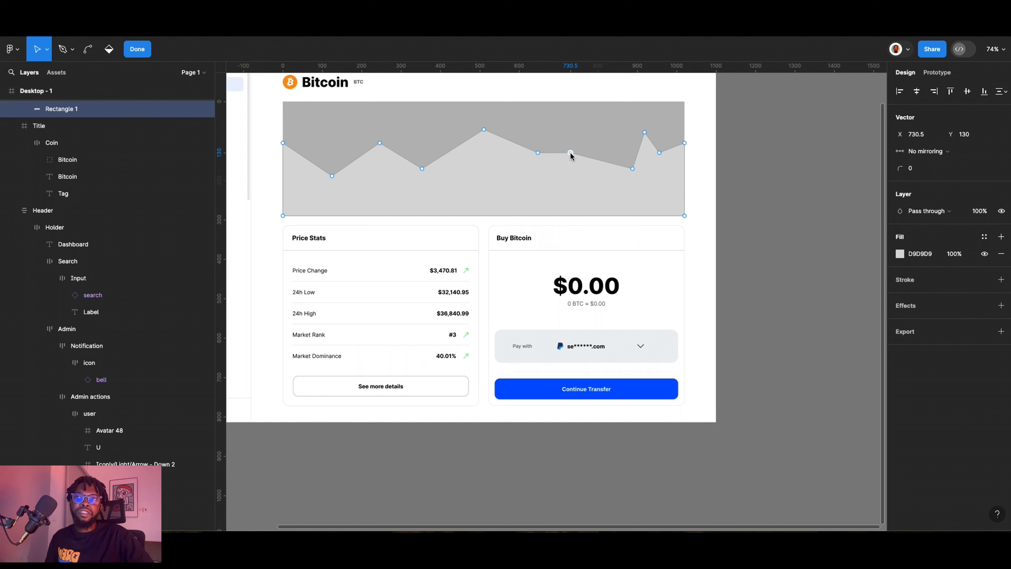
{"action": "left_click_drag", "start_coordinate": [538, 153], "coordinate": [519, 173]}
{"action": "left_click", "coordinate": [483, 131]}
{"action": "left_click_drag", "start_coordinate": [481, 134], "coordinate": [476, 146]}
{"action": "key", "text": "Escape"}
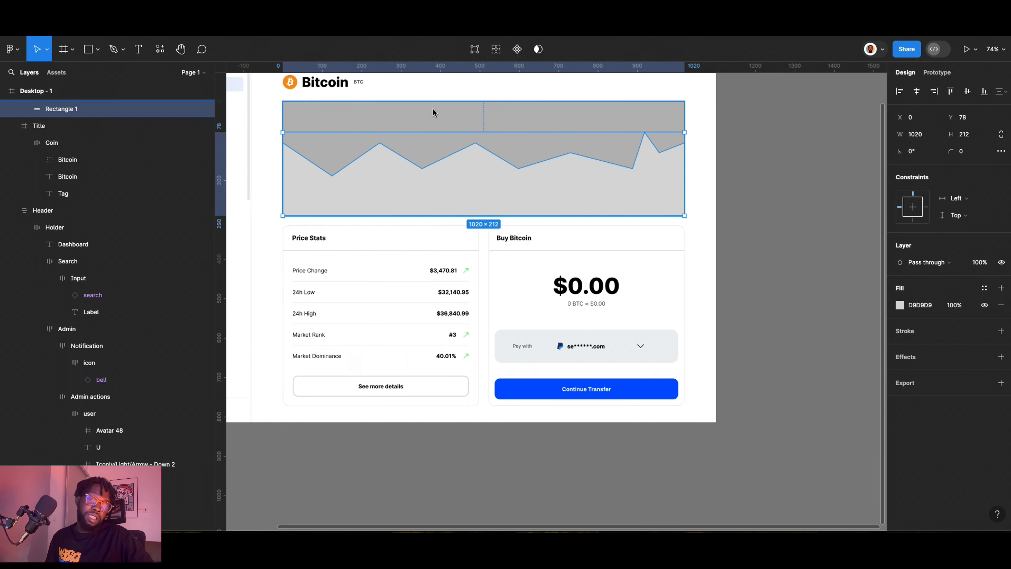
Remove the grey fill from the frame that holds the chart shape.
{"action": "key", "text": "ctrl+alt+g"}
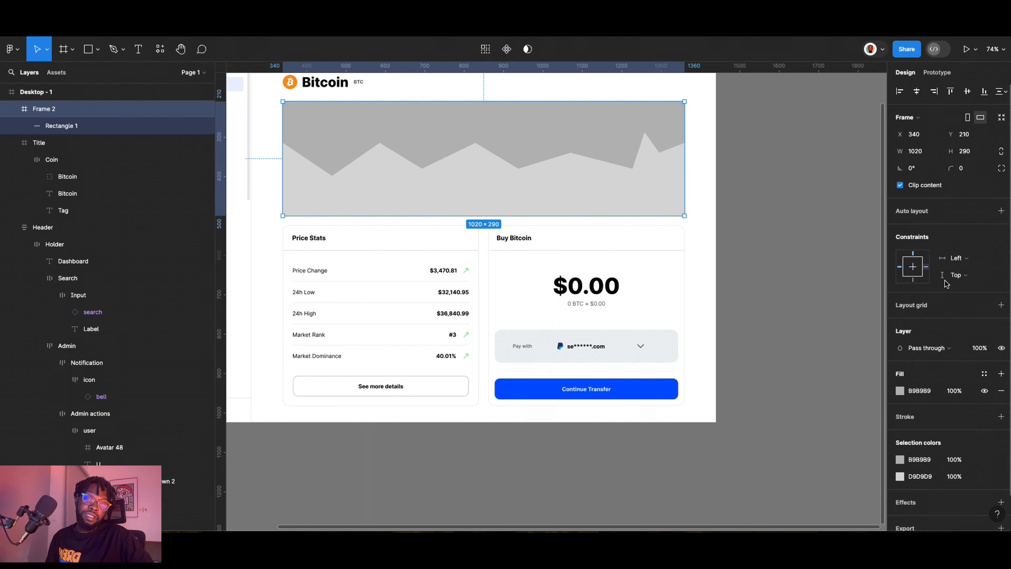
{"action": "left_click", "coordinate": [1001, 390]}
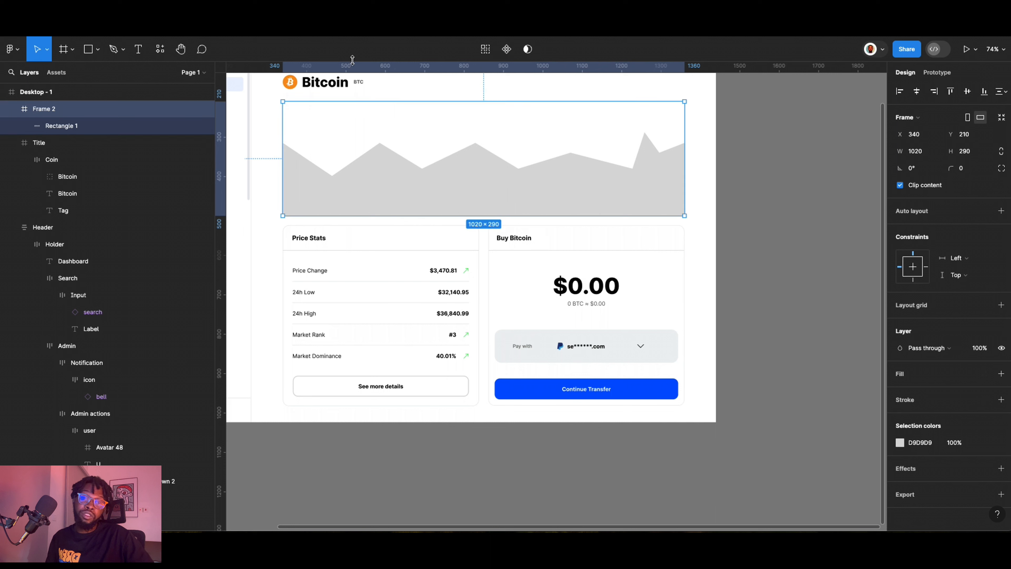
Fill the chart shape with the page's green 23E23E and change the fill to a linear gradient.
{"action": "double_click", "coordinate": [481, 165]}
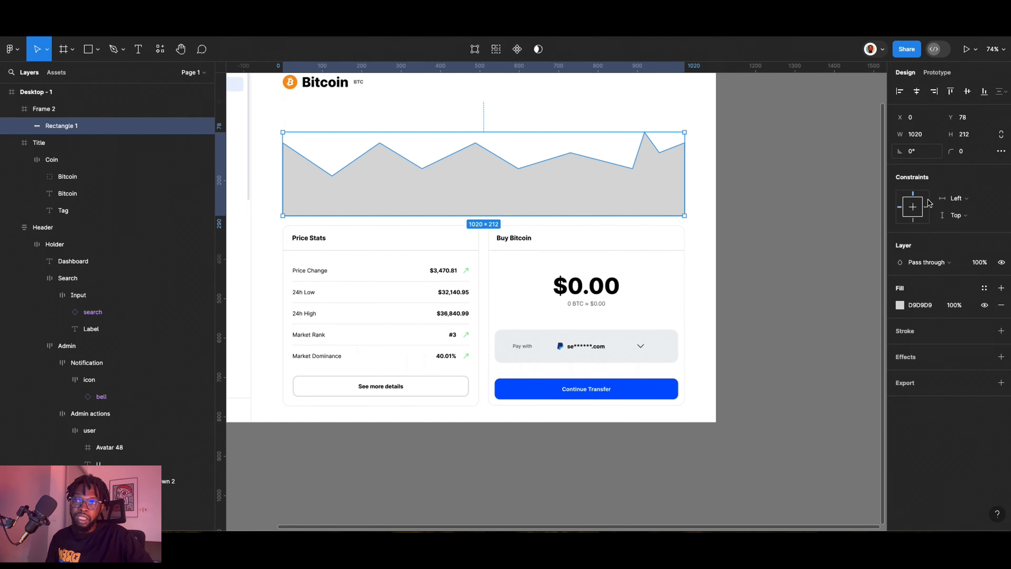
{"action": "left_click", "coordinate": [900, 306]}
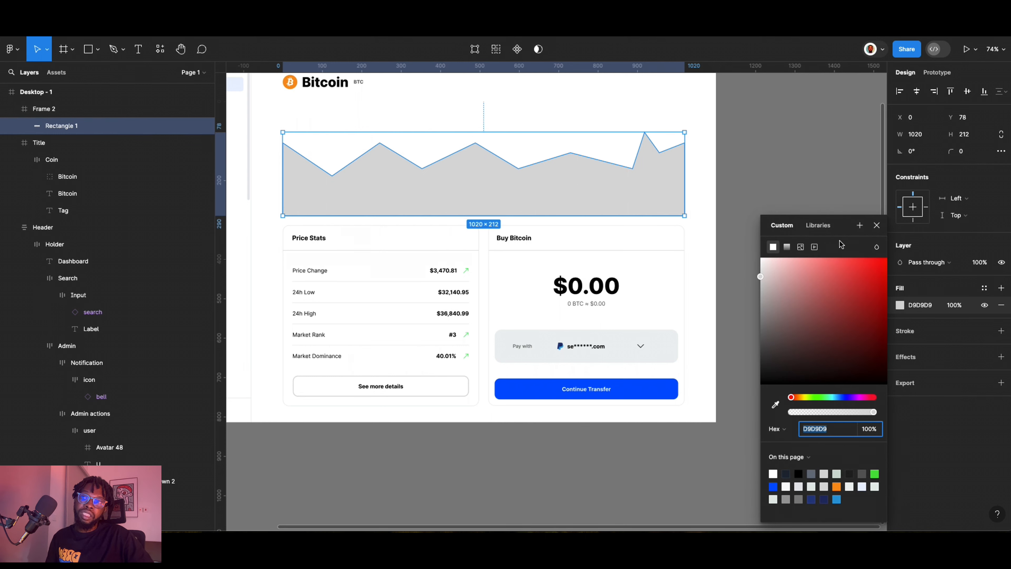
{"action": "left_click_drag", "start_coordinate": [846, 228], "coordinate": [291, 157]}
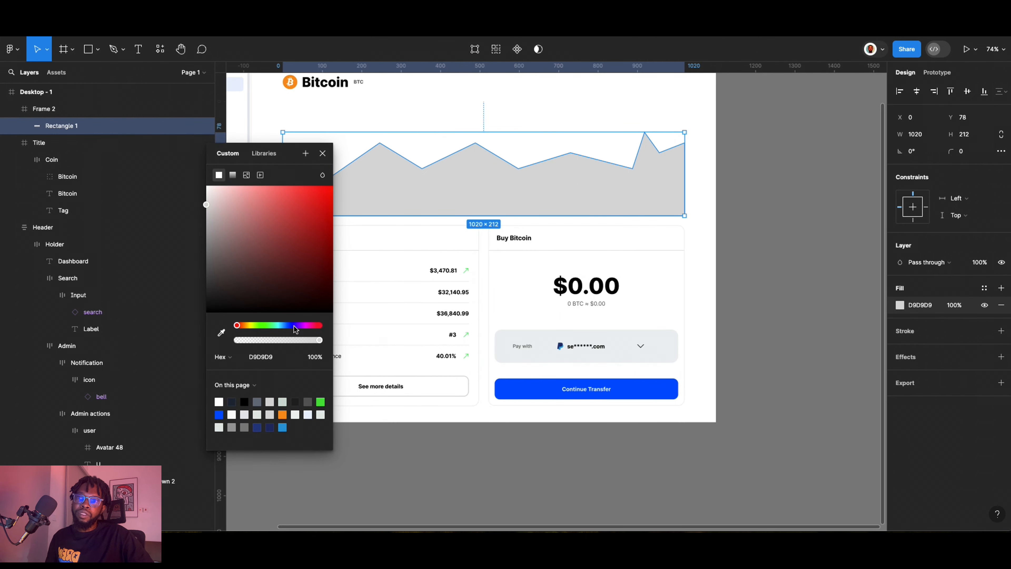
{"action": "left_click", "coordinate": [321, 401]}
{"action": "left_click", "coordinate": [232, 175]}
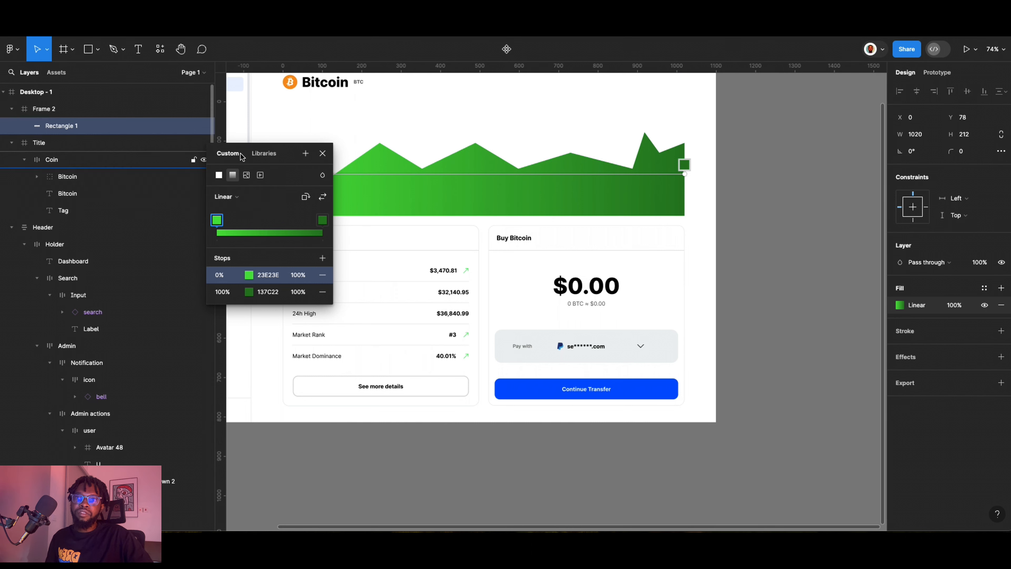
Turn the gradient vertical, with its light green start near the chart's peaks and its dark end just above the lower edge.
{"action": "left_click_drag", "start_coordinate": [296, 154], "coordinate": [206, 146]}
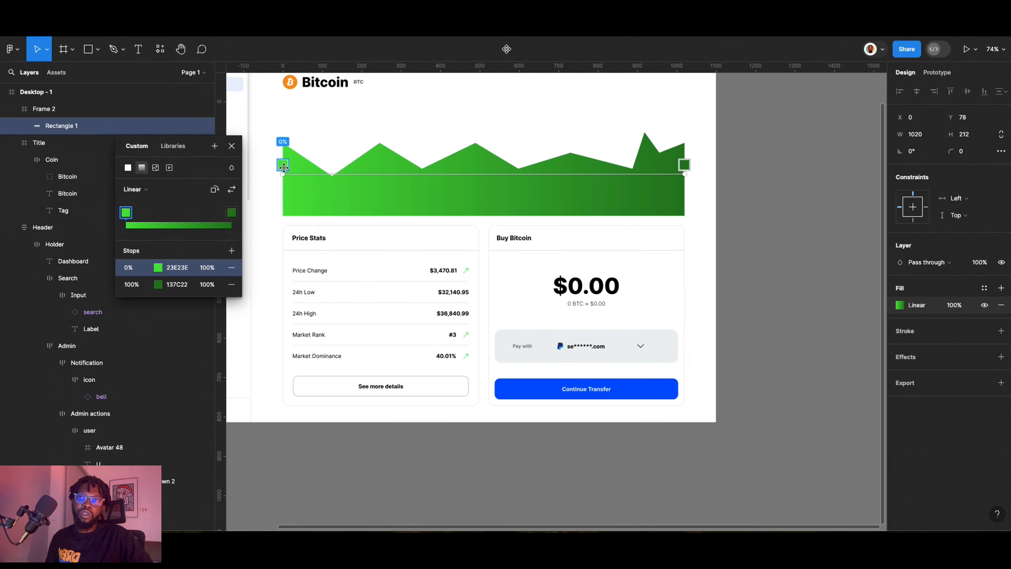
{"action": "left_click_drag", "start_coordinate": [283, 139], "coordinate": [464, 112]}
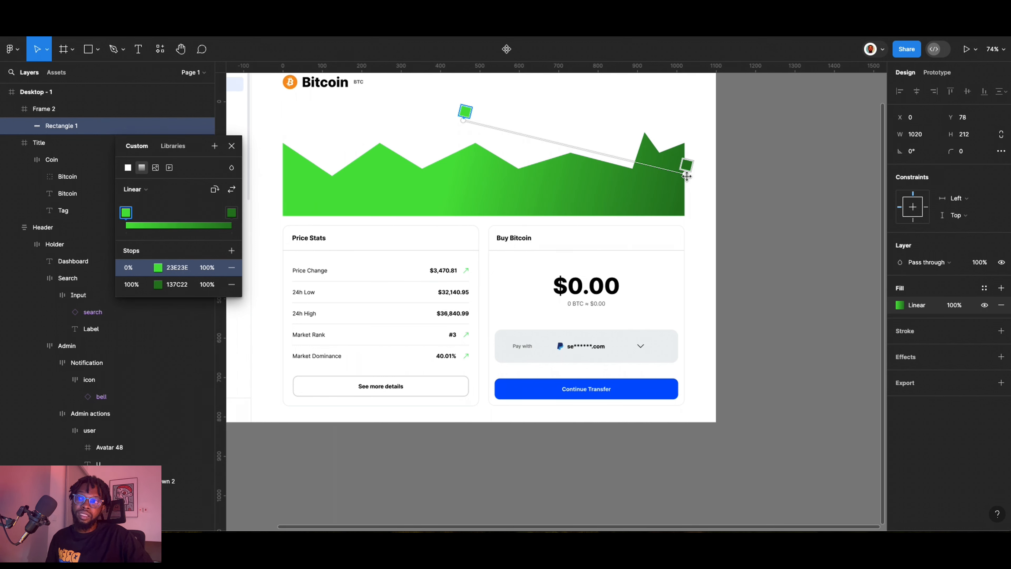
{"action": "left_click_drag", "start_coordinate": [687, 175], "coordinate": [465, 218]}
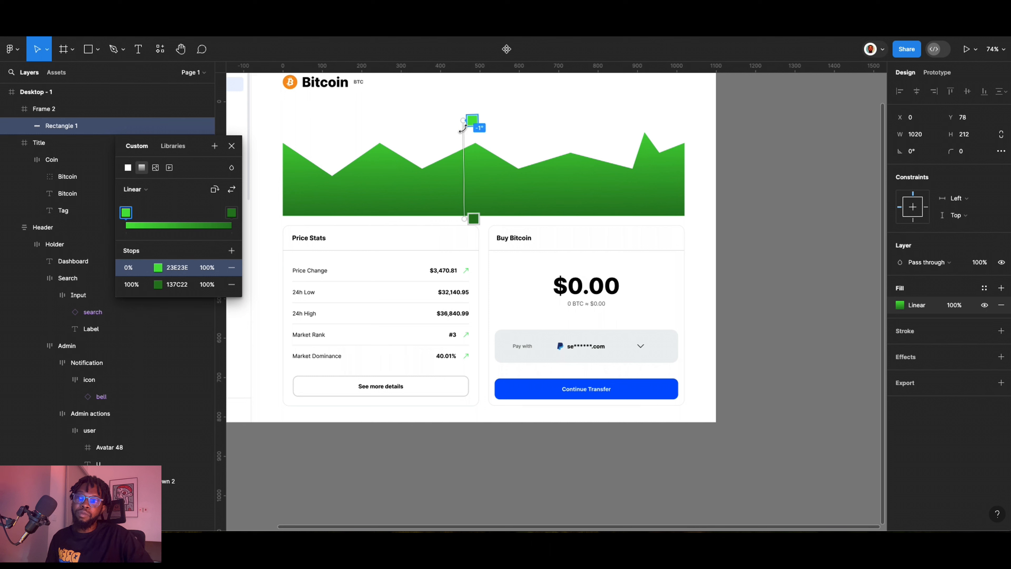
{"action": "left_click_drag", "start_coordinate": [463, 122], "coordinate": [466, 150]}
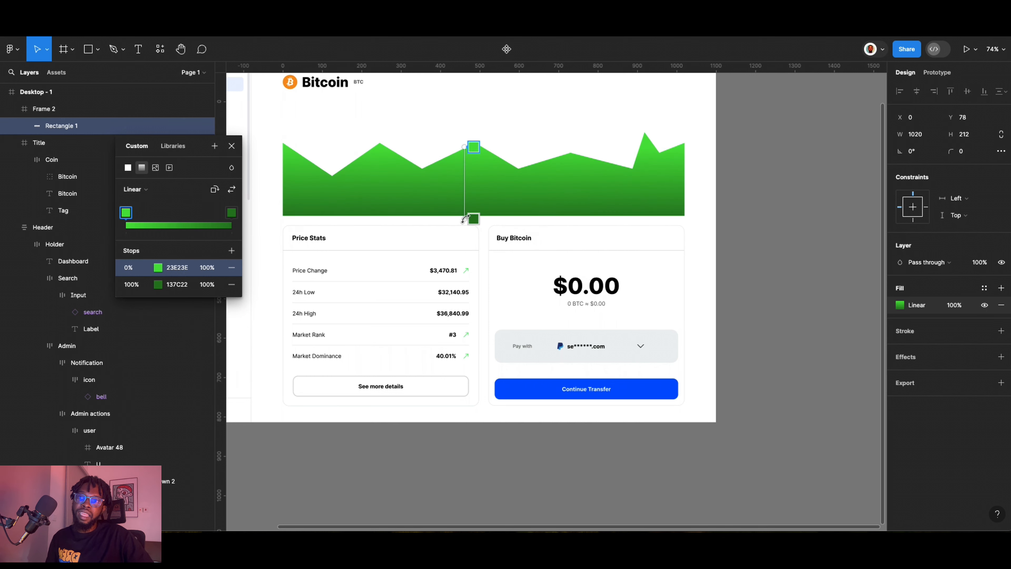
{"action": "left_click_drag", "start_coordinate": [466, 220], "coordinate": [466, 212]}
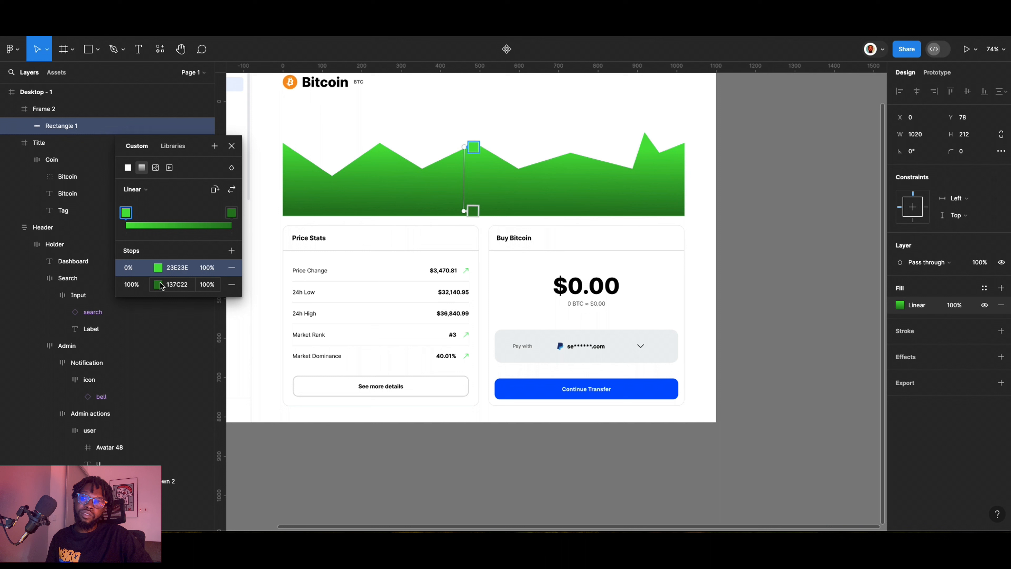
Set the gradient's end stop to colour 23E23E with 0% opacity.
{"action": "left_click", "coordinate": [158, 284]}
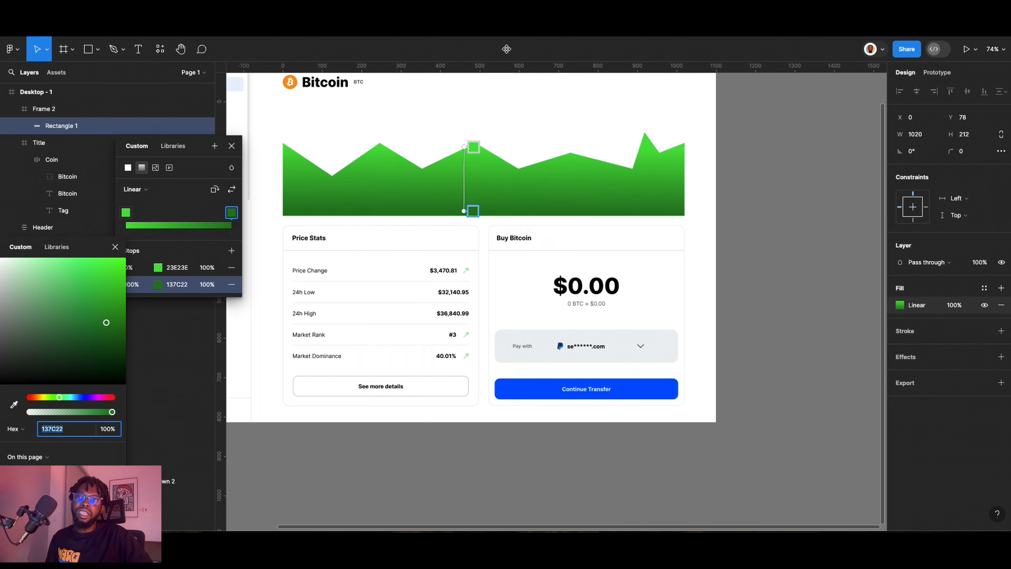
{"action": "type", "text": "23E23E"}
{"action": "key", "text": "Return"}
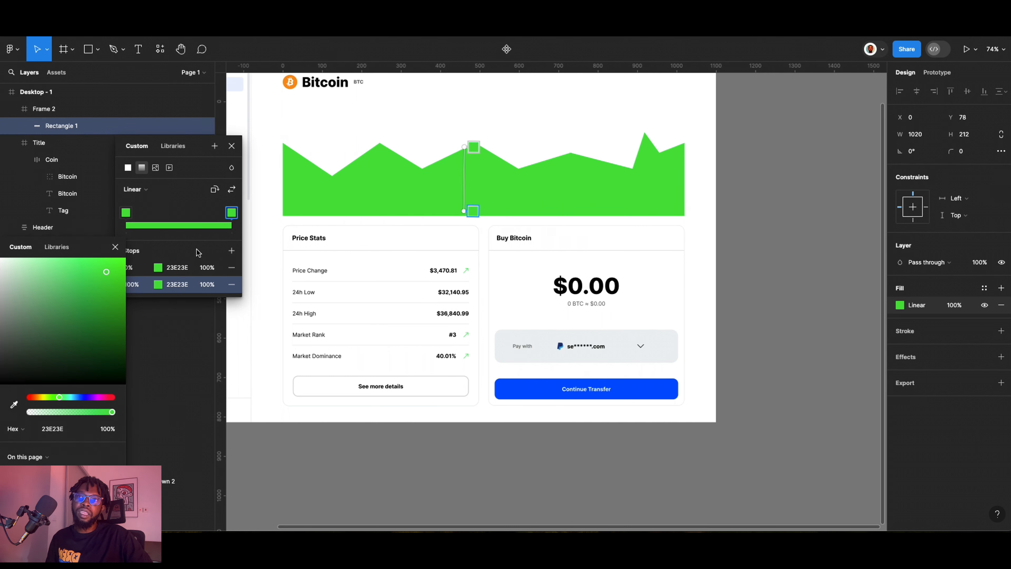
{"action": "left_click_drag", "start_coordinate": [113, 412], "coordinate": [25, 415]}
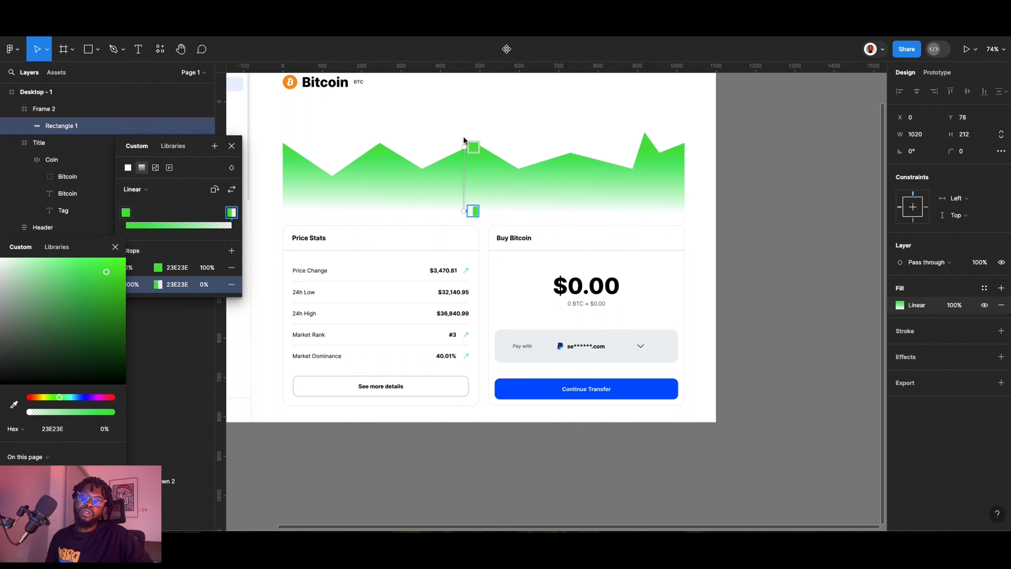
Extend the gradient's start up to the frame's upper edge and reduce the opacity of the first green stop.
{"action": "left_click_drag", "start_coordinate": [464, 145], "coordinate": [464, 99]}
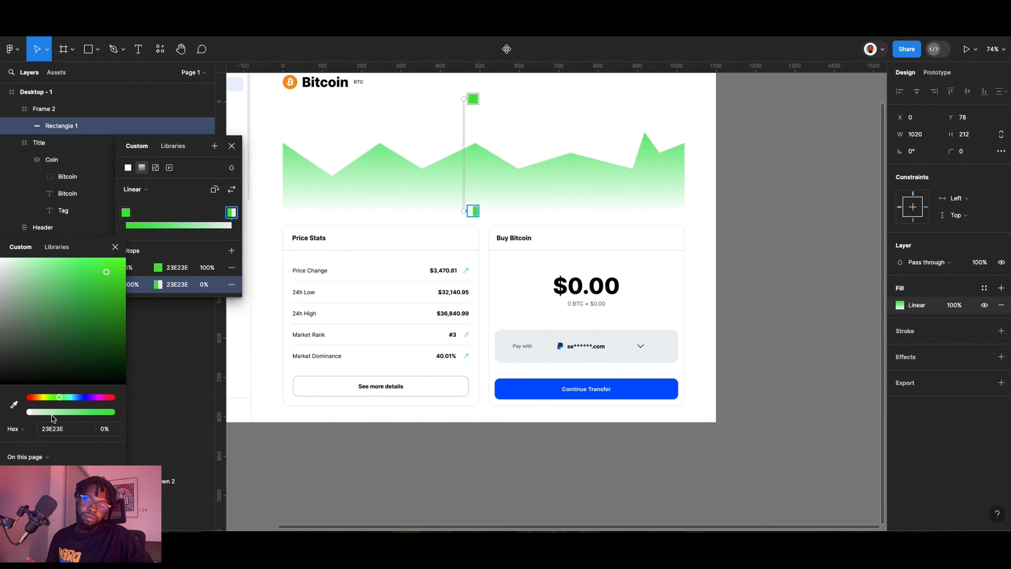
{"action": "left_click", "coordinate": [126, 213]}
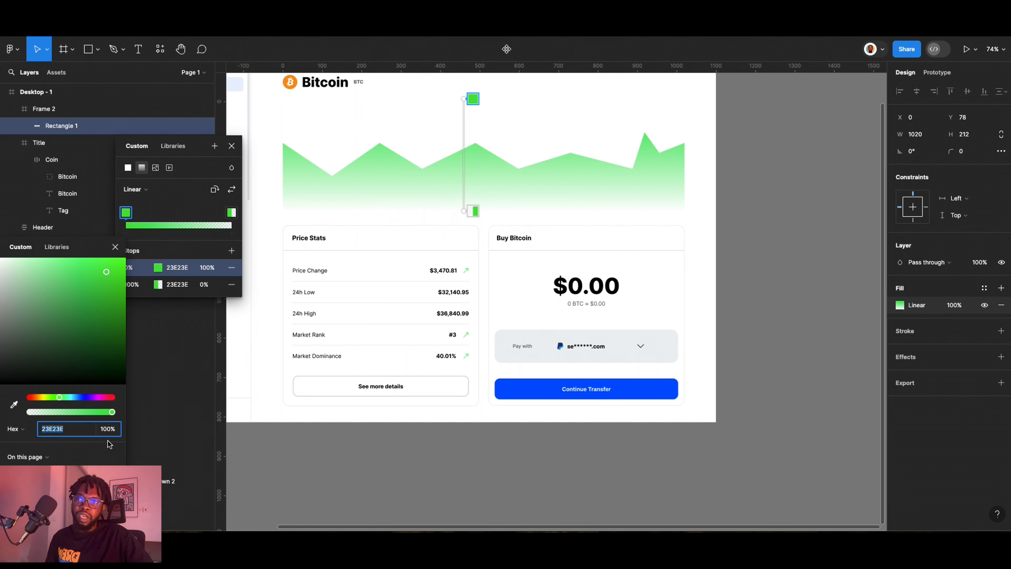
{"action": "left_click_drag", "start_coordinate": [113, 412], "coordinate": [64, 403]}
{"action": "key", "text": "Escape"}
{"action": "key", "text": "Escape"}
{"action": "left_click", "coordinate": [556, 176]}
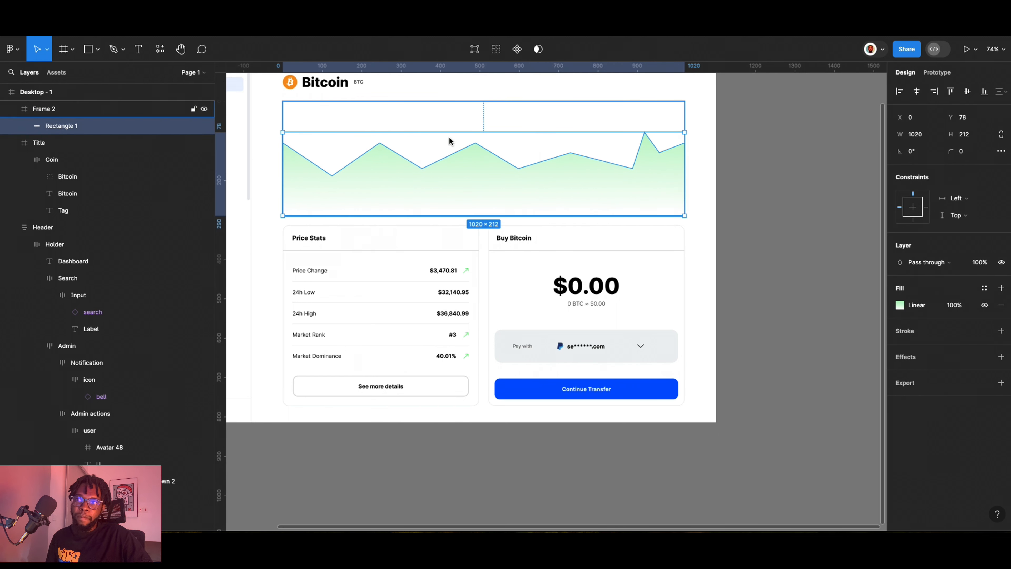
Place a copy of the green chart shape on the empty canvas below the Desktop - 1 frame, at about X 563, Y 1013.
{"action": "scroll", "coordinate": [350, 164], "scroll_direction": "down", "scroll_amount": 5}
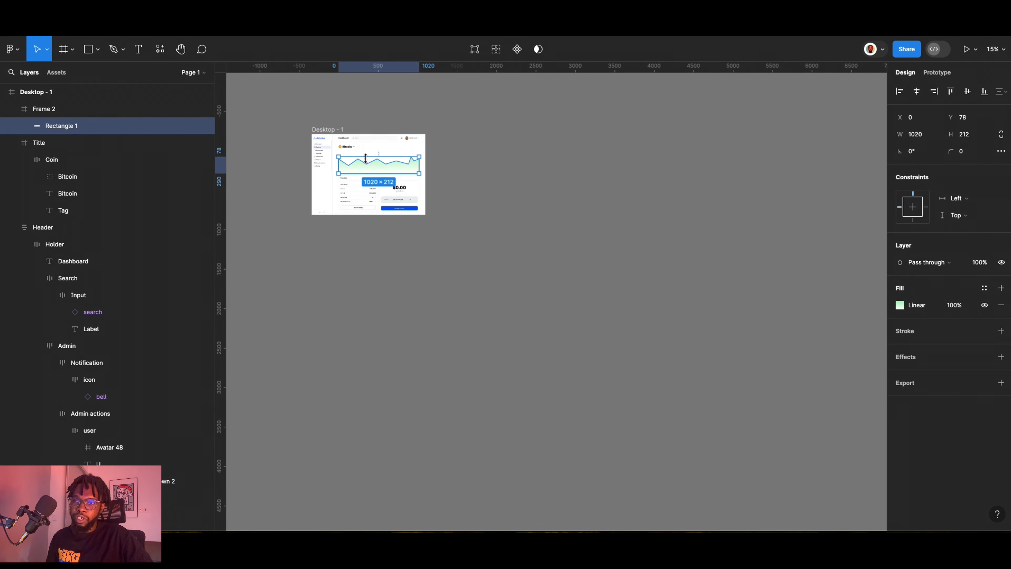
{"action": "scroll", "coordinate": [366, 164], "scroll_direction": "up", "scroll_amount": 1}
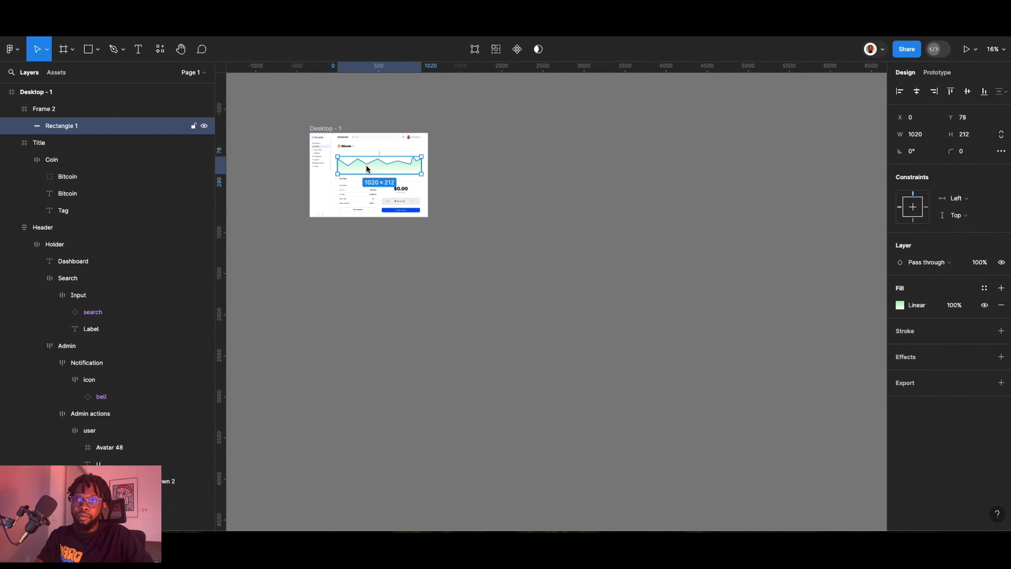
{"action": "left_click_drag", "start_coordinate": [391, 181], "coordinate": [376, 269]}
{"action": "scroll", "coordinate": [376, 269], "scroll_direction": "up", "scroll_amount": 5}
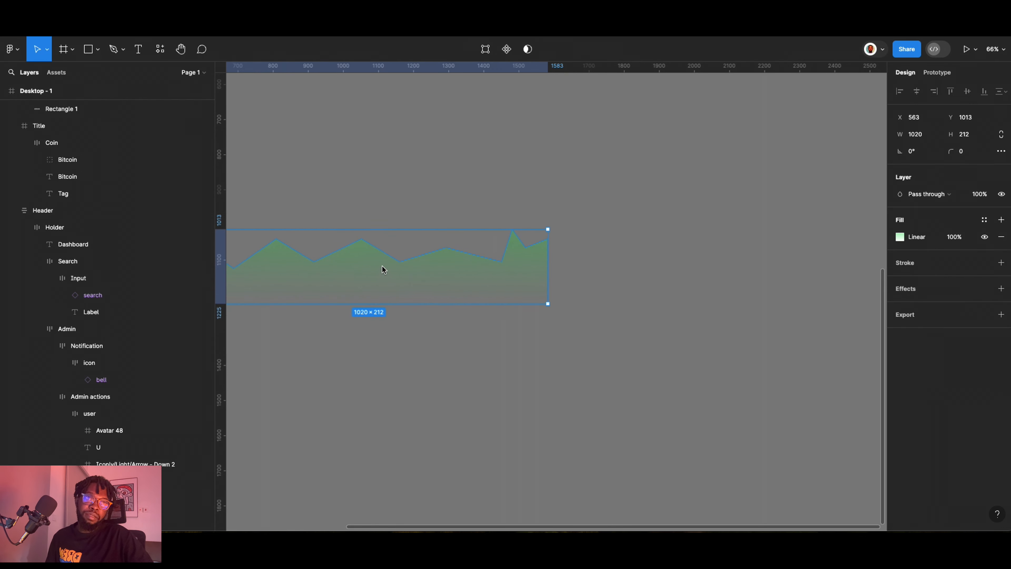
{"action": "scroll", "coordinate": [480, 270], "scroll_direction": "down", "scroll_amount": 1}
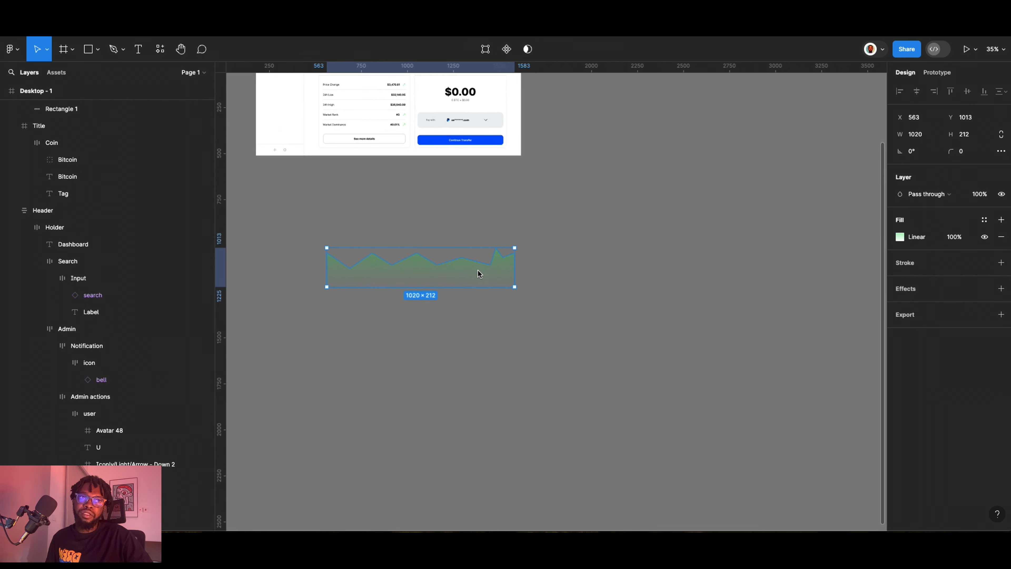
{"action": "left_click", "coordinate": [428, 319]}
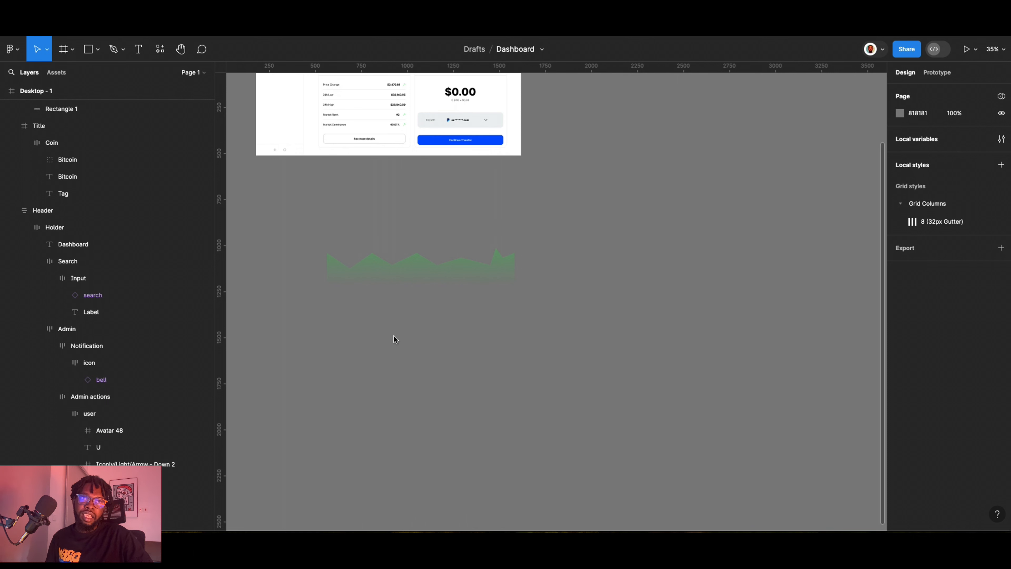
Draw a 10 × 10 circle on the empty canvas below the green chart copy, at about X 625, Y 1293.
{"action": "scroll", "coordinate": [393, 339], "scroll_direction": "up", "scroll_amount": 1}
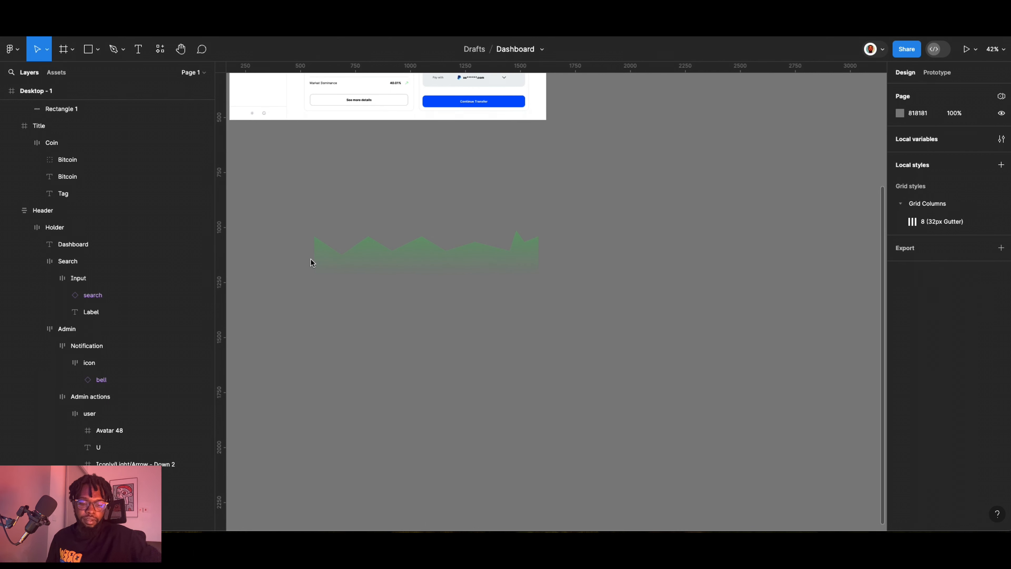
{"action": "scroll", "coordinate": [321, 239], "scroll_direction": "up", "scroll_amount": 3}
{"action": "scroll", "coordinate": [326, 252], "scroll_direction": "down", "scroll_amount": 1}
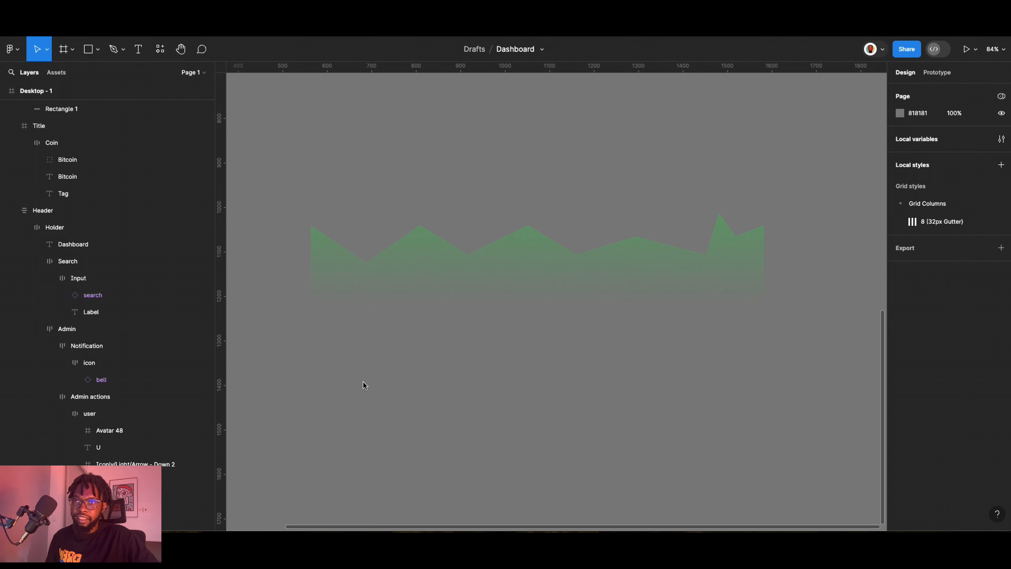
{"action": "key", "text": "o"}
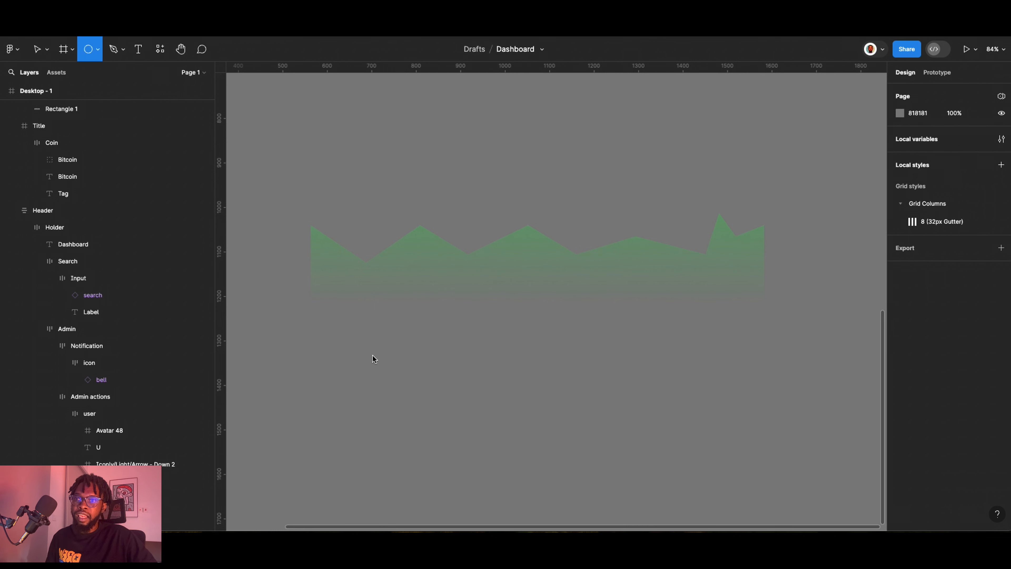
{"action": "left_click", "coordinate": [360, 360]}
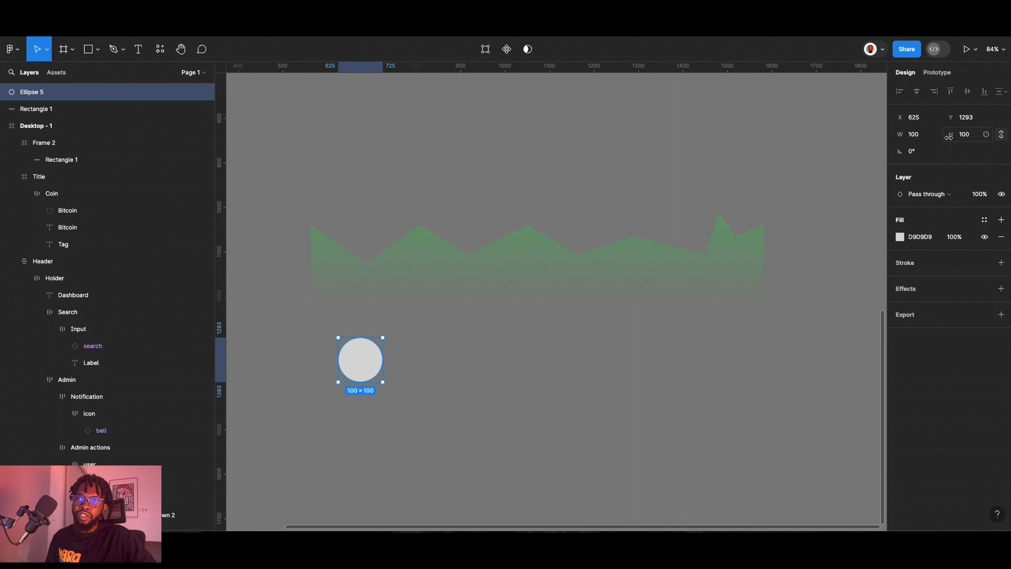
{"action": "left_click", "coordinate": [935, 135]}
{"action": "left_click", "coordinate": [916, 137]}
{"action": "left_click", "coordinate": [921, 137]}
{"action": "key", "text": "Right"}
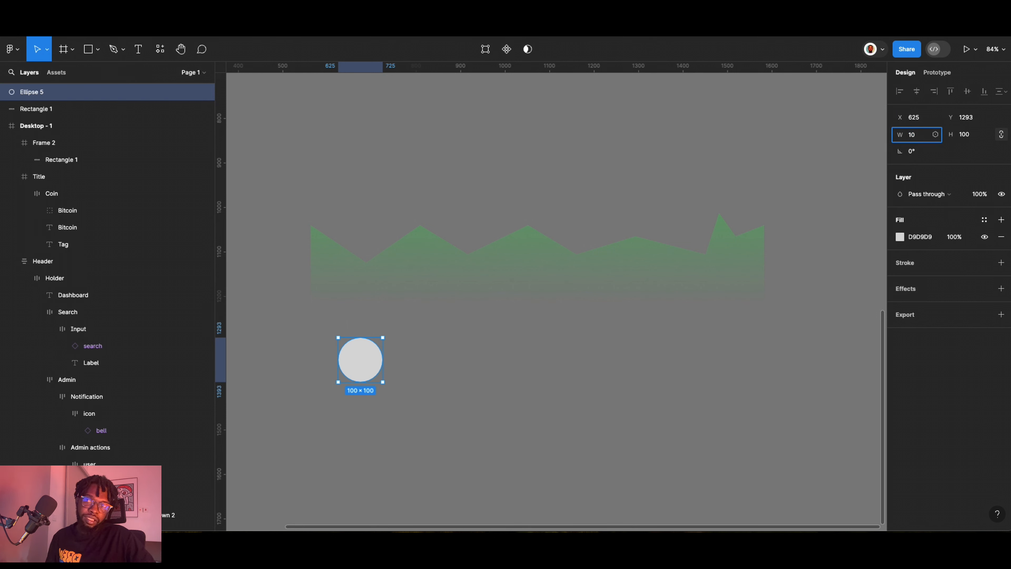
{"action": "key", "text": "Return"}
Move the small circle onto the second peak of the chart copy, at about X 803, Y 1037, and check its alignment with the tip.
{"action": "scroll", "coordinate": [353, 360], "scroll_direction": "up", "scroll_amount": 2}
{"action": "left_click", "coordinate": [346, 356]}
{"action": "left_click_drag", "start_coordinate": [339, 337], "coordinate": [428, 207]}
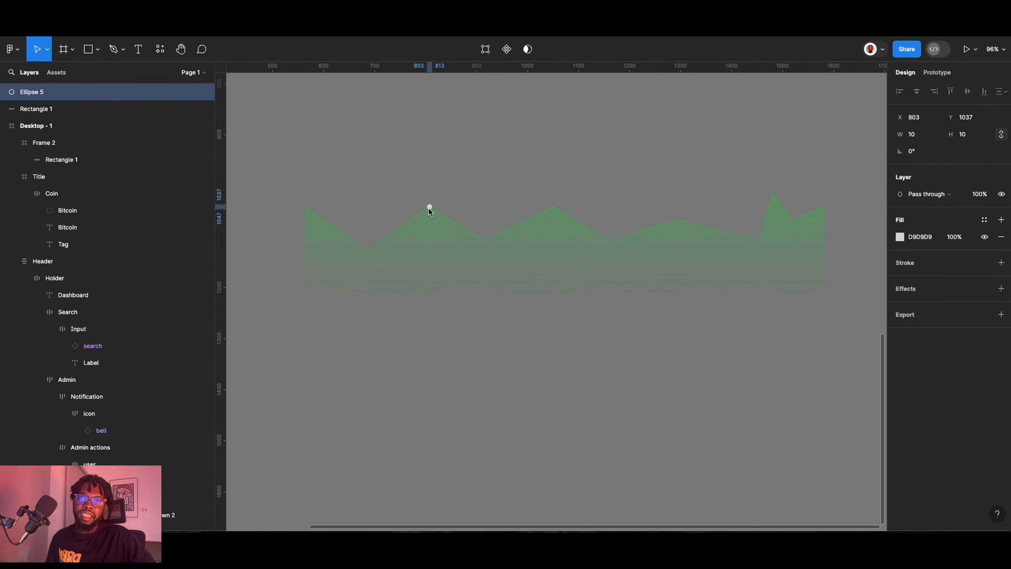
{"action": "scroll", "coordinate": [429, 207], "scroll_direction": "up", "scroll_amount": 5}
{"action": "scroll", "coordinate": [432, 210], "scroll_direction": "down", "scroll_amount": 4}
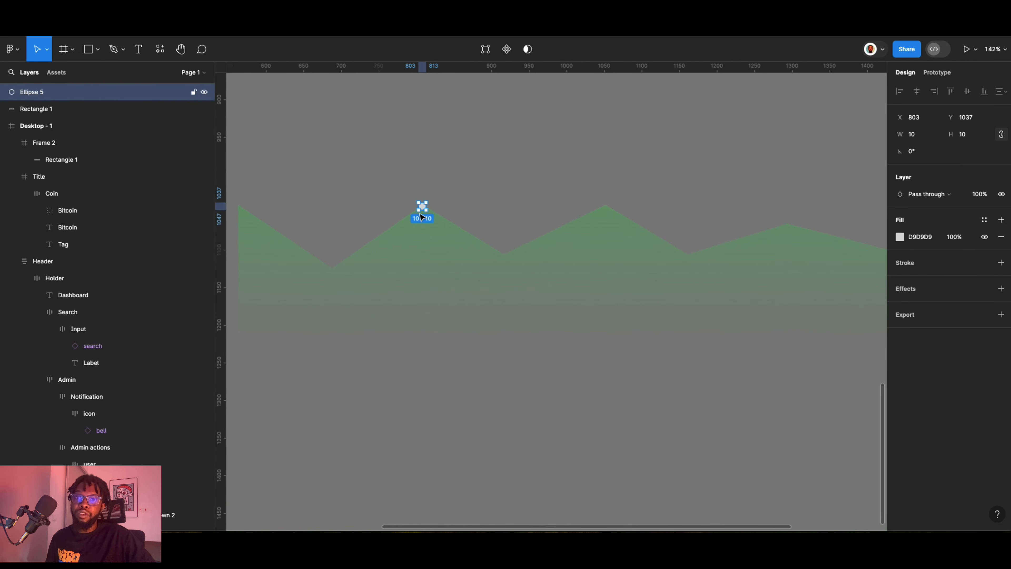
{"action": "scroll", "coordinate": [423, 216], "scroll_direction": "up", "scroll_amount": 2}
{"action": "scroll", "coordinate": [422, 215], "scroll_direction": "up", "scroll_amount": 10}
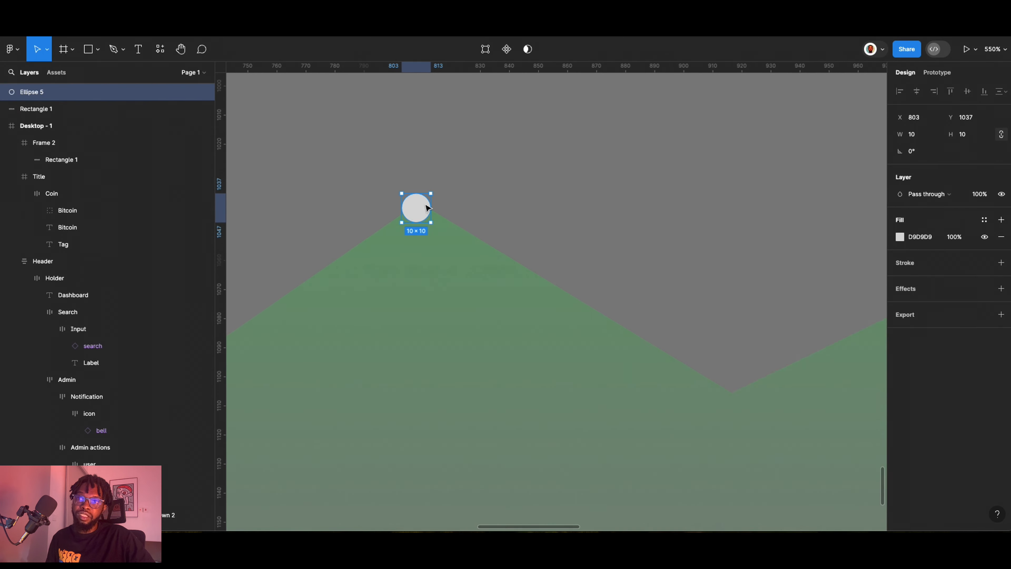
{"action": "scroll", "coordinate": [421, 206], "scroll_direction": "down", "scroll_amount": 2}
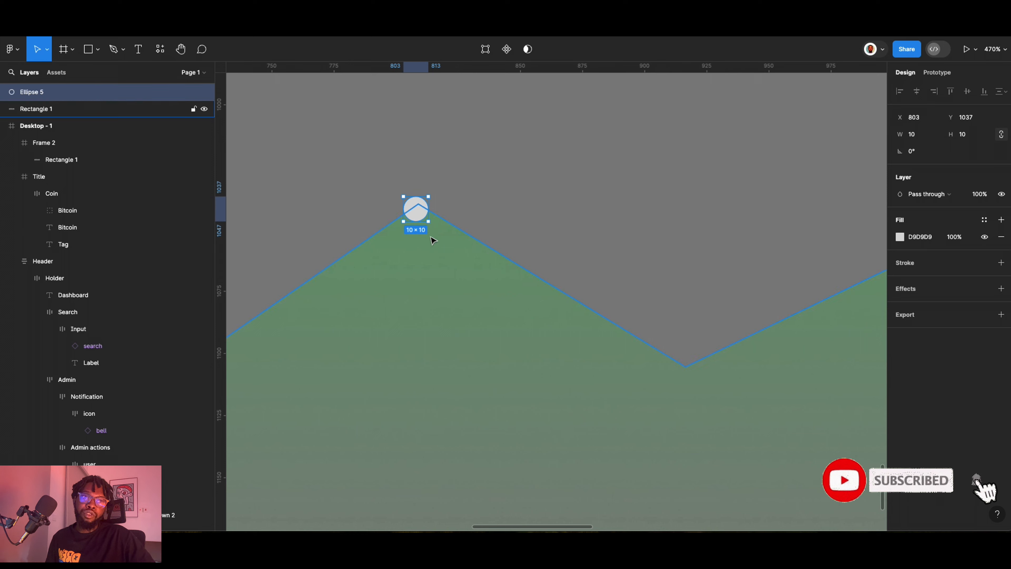
{"action": "scroll", "coordinate": [428, 233], "scroll_direction": "down", "scroll_amount": 8}
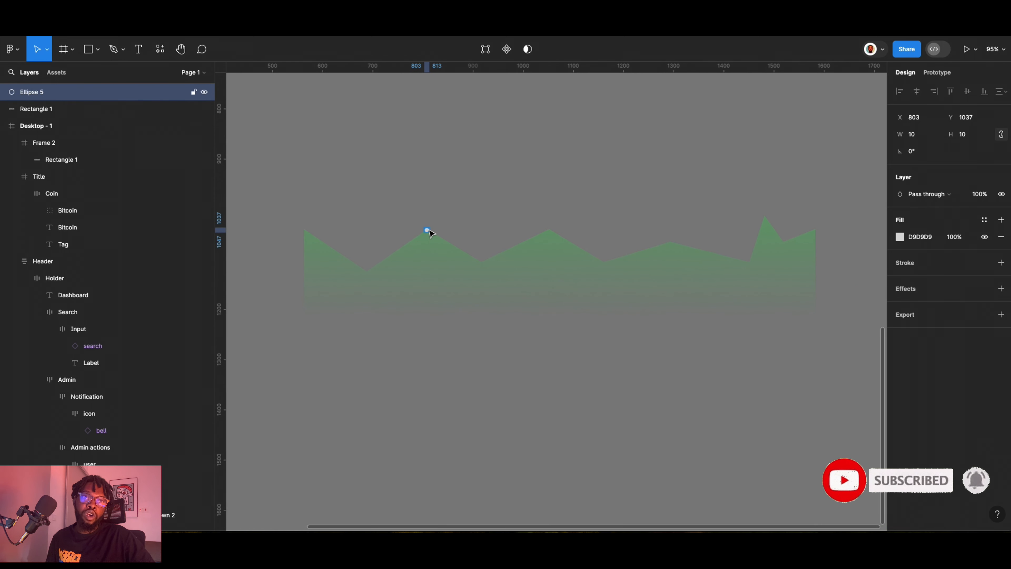
{"action": "scroll", "coordinate": [428, 231], "scroll_direction": "up", "scroll_amount": 5}
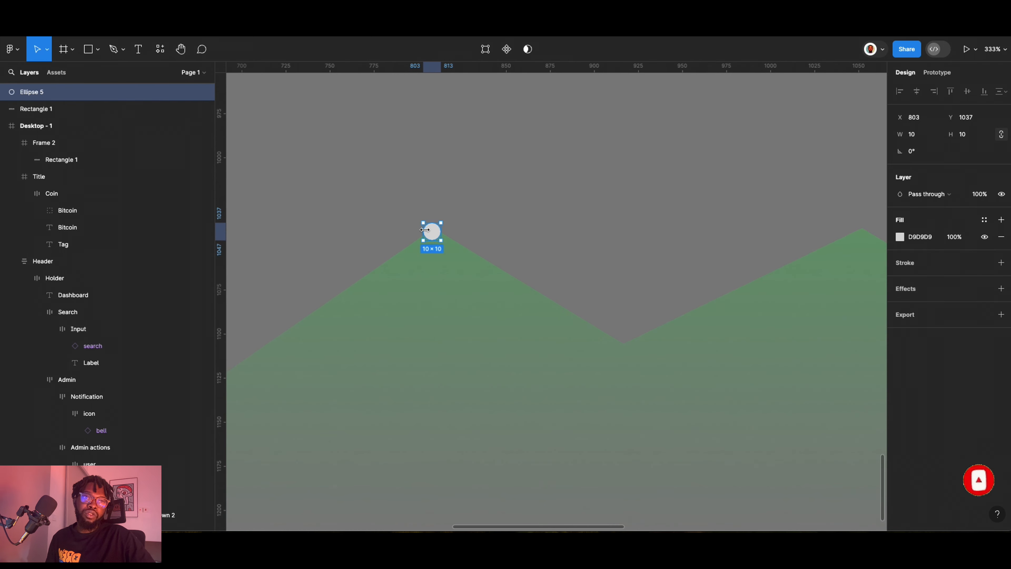
Fill the small circle with the page's blue, 0052FF.
{"action": "left_click", "coordinate": [900, 237]}
{"action": "left_click_drag", "start_coordinate": [850, 227], "coordinate": [548, 104]}
{"action": "scroll", "coordinate": [414, 213], "scroll_direction": "down", "scroll_amount": 5}
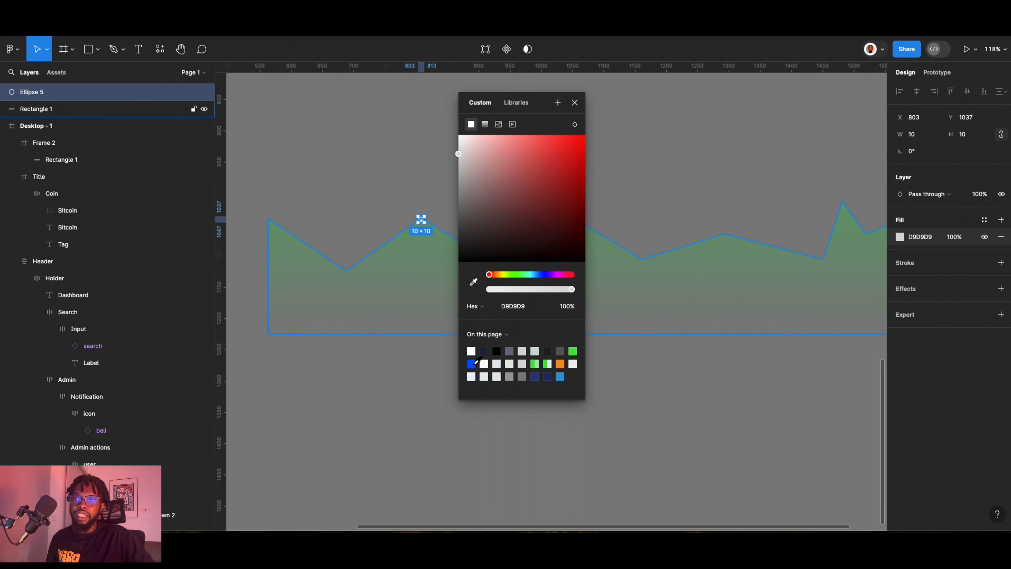
{"action": "left_click", "coordinate": [473, 363]}
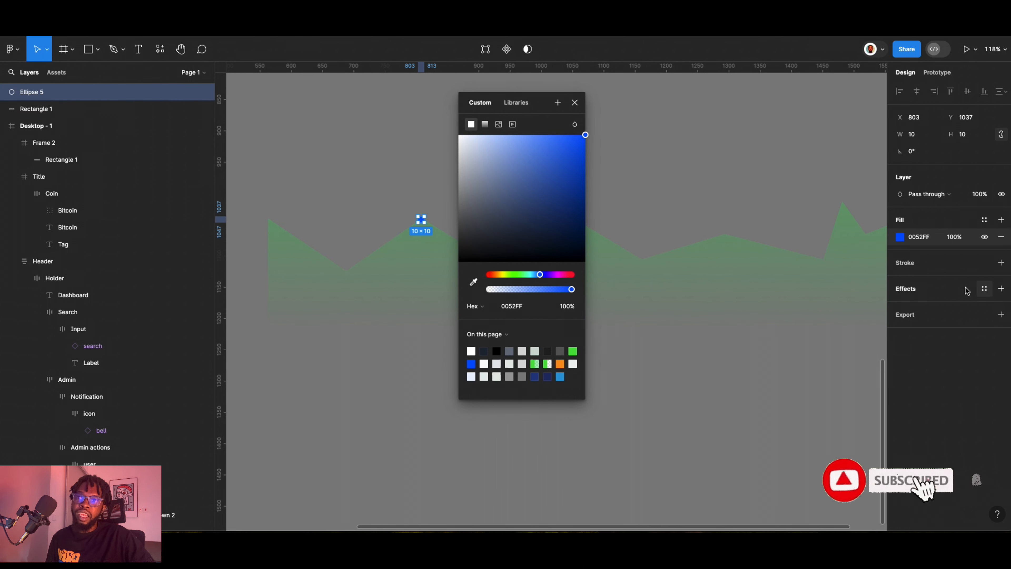
Add a white FFFFFF stroke to the blue circle, positioned Outside with a thickness of 4.
{"action": "left_click", "coordinate": [1001, 263]}
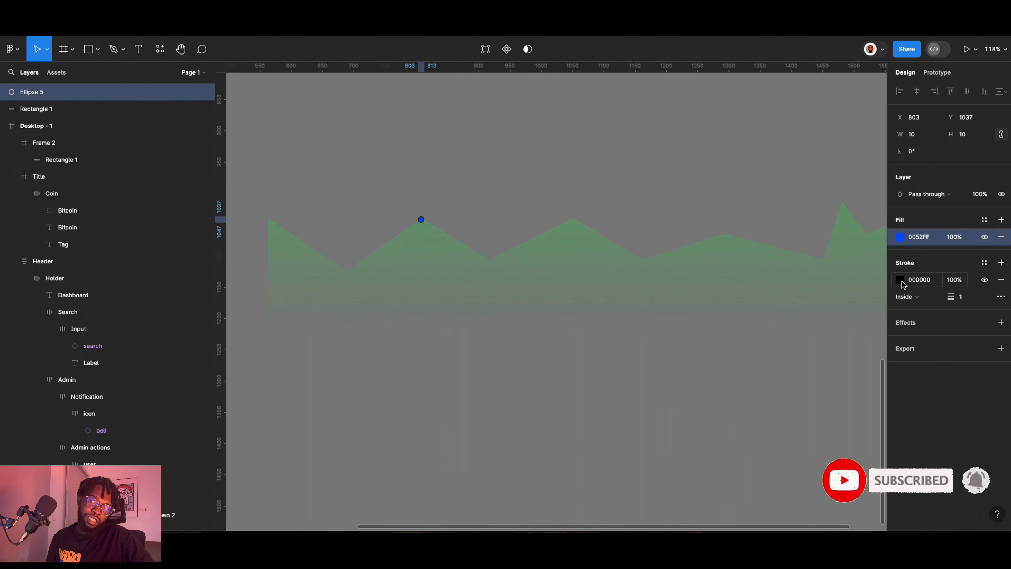
{"action": "left_click", "coordinate": [901, 280]}
{"action": "left_click_drag", "start_coordinate": [787, 273], "coordinate": [761, 257]}
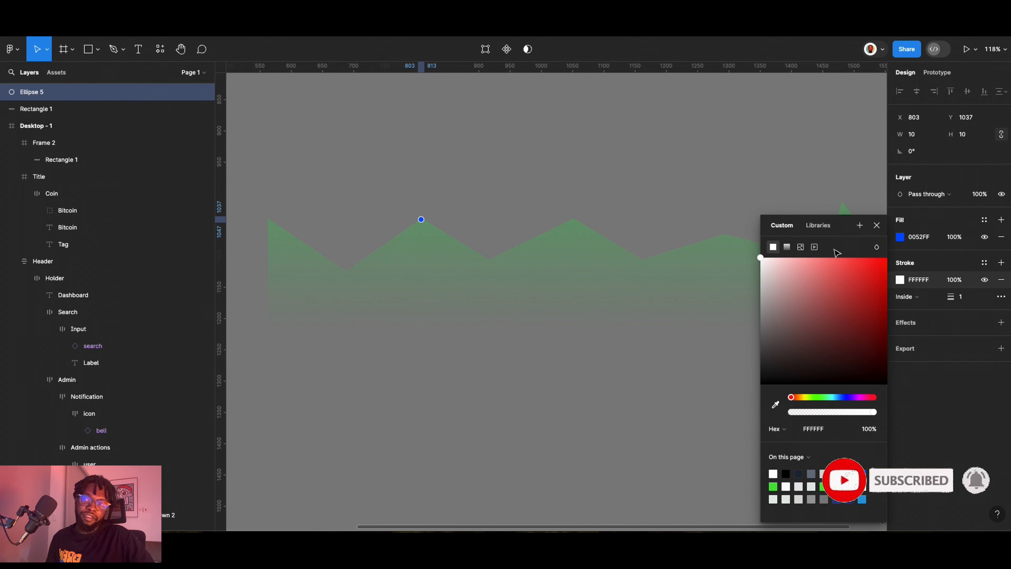
{"action": "left_click", "coordinate": [922, 296]}
{"action": "left_click", "coordinate": [923, 309]}
{"action": "left_click_drag", "start_coordinate": [950, 301], "coordinate": [951, 301]}
{"action": "scroll", "coordinate": [418, 221], "scroll_direction": "up", "scroll_amount": 3}
{"action": "scroll", "coordinate": [458, 221], "scroll_direction": "down", "scroll_amount": 5}
{"action": "scroll", "coordinate": [451, 220], "scroll_direction": "up", "scroll_amount": 3}
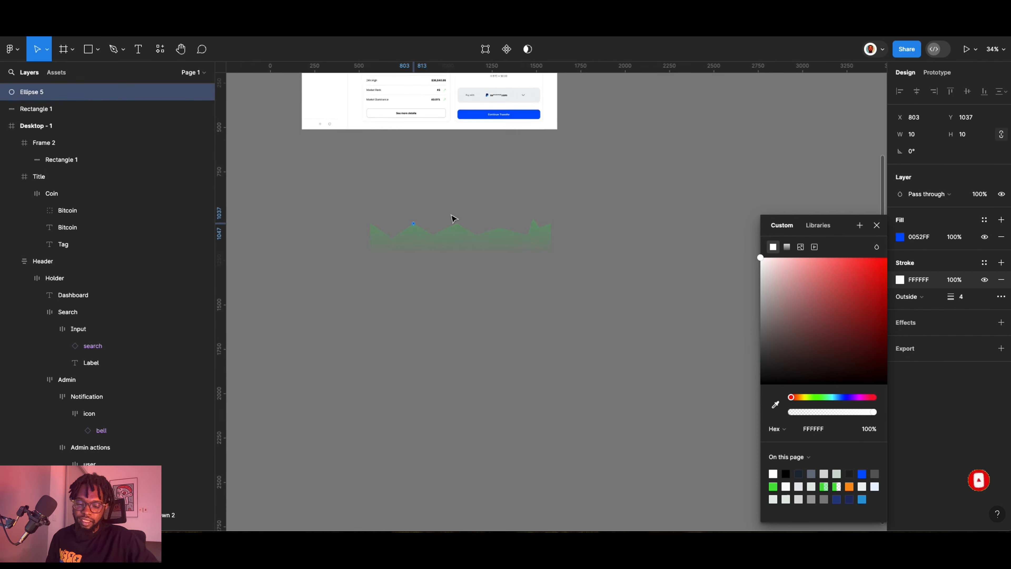
Move the blue circle off the chart copy to the empty canvas above it, at about X 493, Y 751.
{"action": "left_click", "coordinate": [448, 224]}
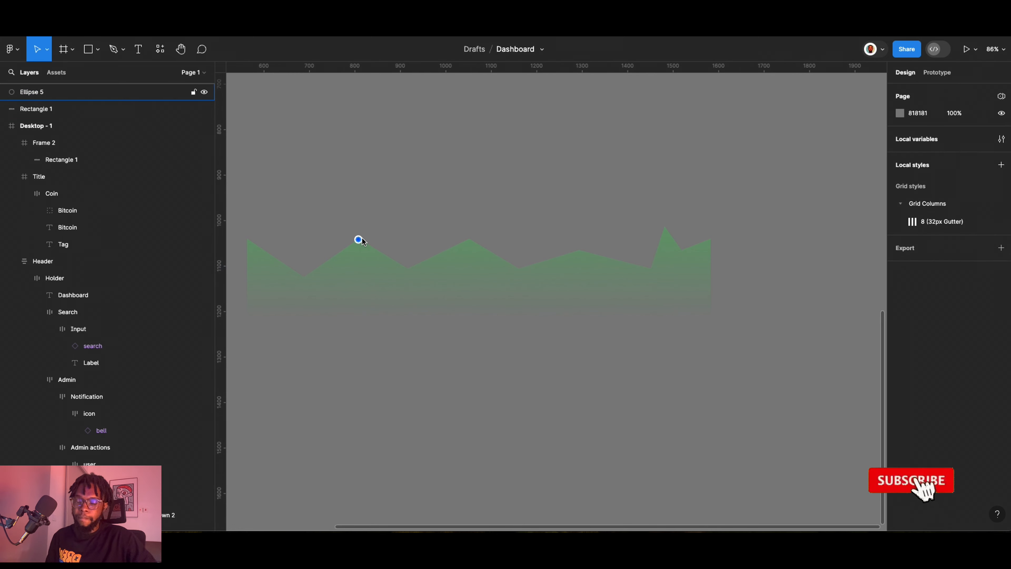
{"action": "left_click", "coordinate": [359, 238]}
{"action": "left_click", "coordinate": [490, 292]}
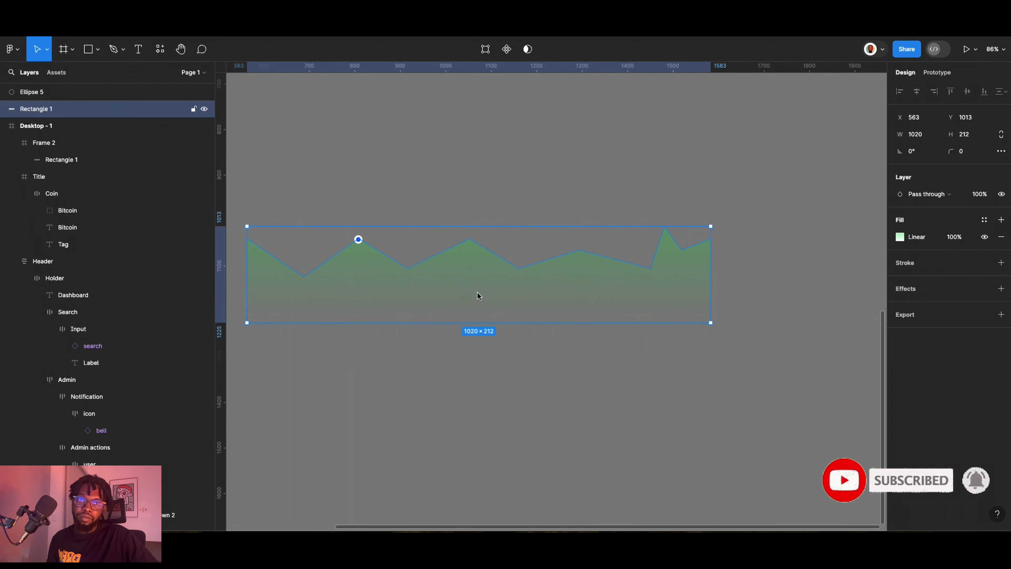
{"action": "scroll", "coordinate": [478, 291], "scroll_direction": "down", "scroll_amount": 3}
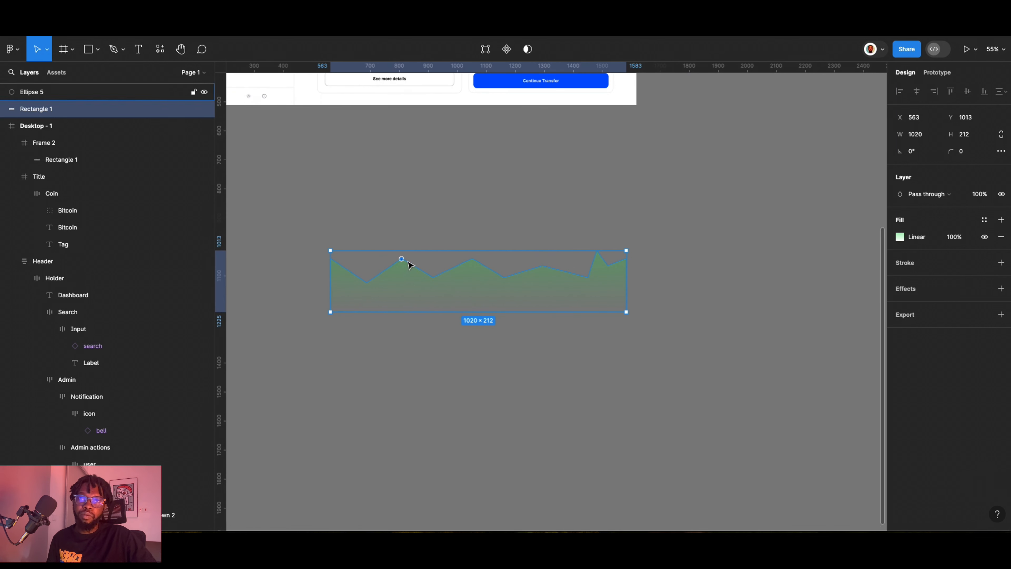
{"action": "left_click", "coordinate": [372, 321]}
{"action": "left_click_drag", "start_coordinate": [401, 259], "coordinate": [316, 178]}
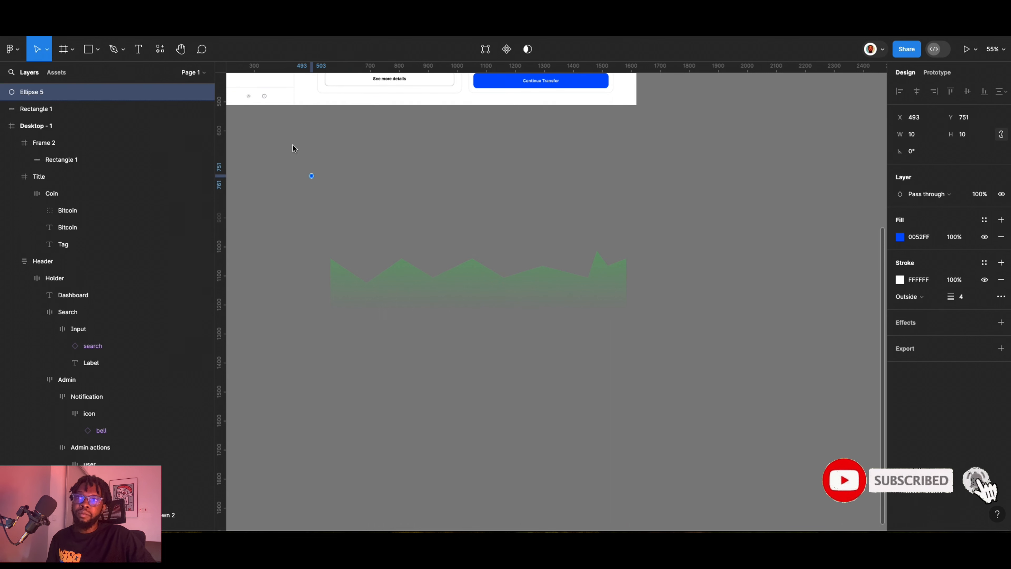
Rename the blue circle's layer to Pointer and turn it into a component.
{"action": "double_click", "coordinate": [54, 93]}
{"action": "type", "text": "Po"}
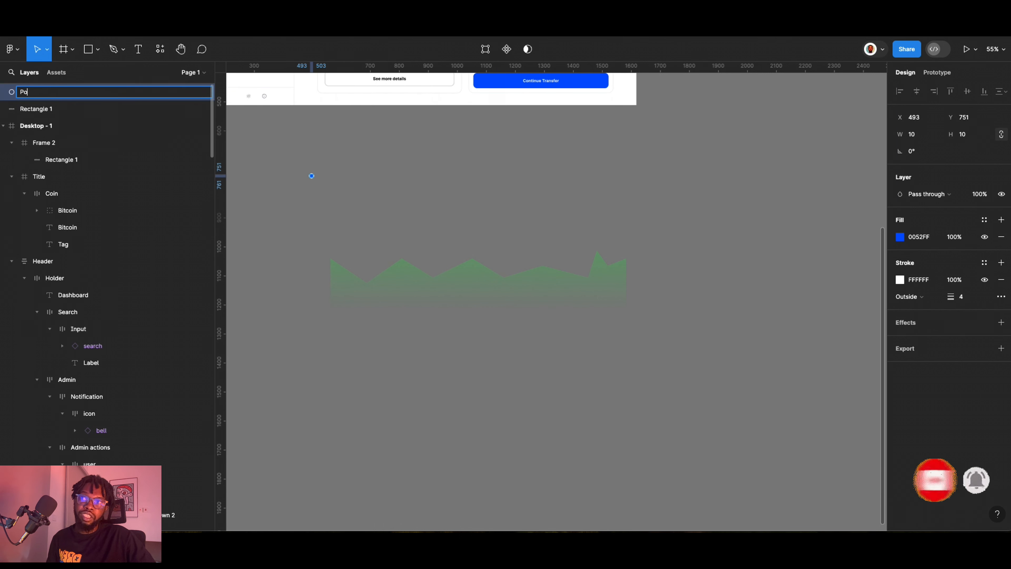
{"action": "type", "text": "inter"}
{"action": "key", "text": "Return"}
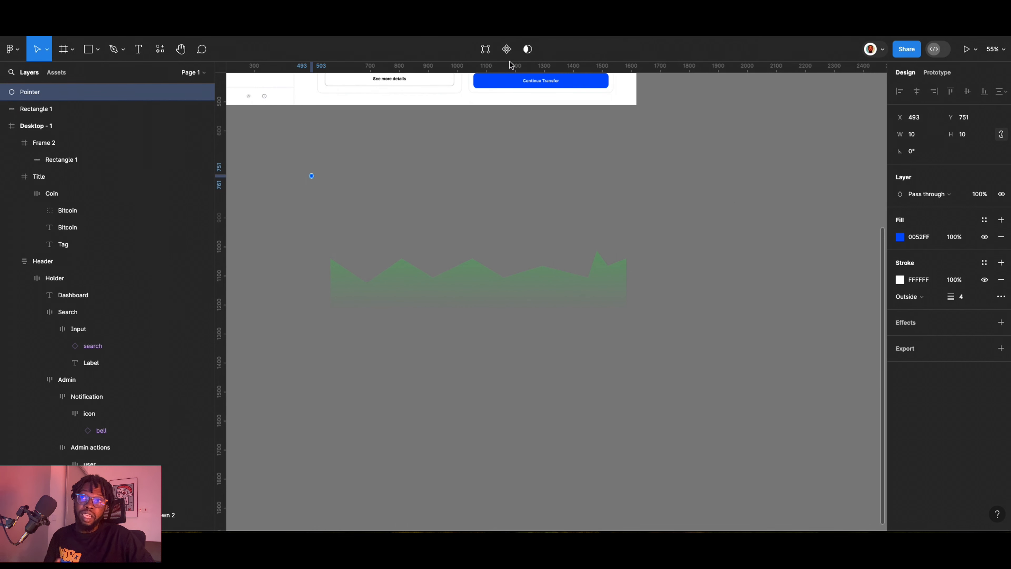
{"action": "left_click", "coordinate": [506, 51]}
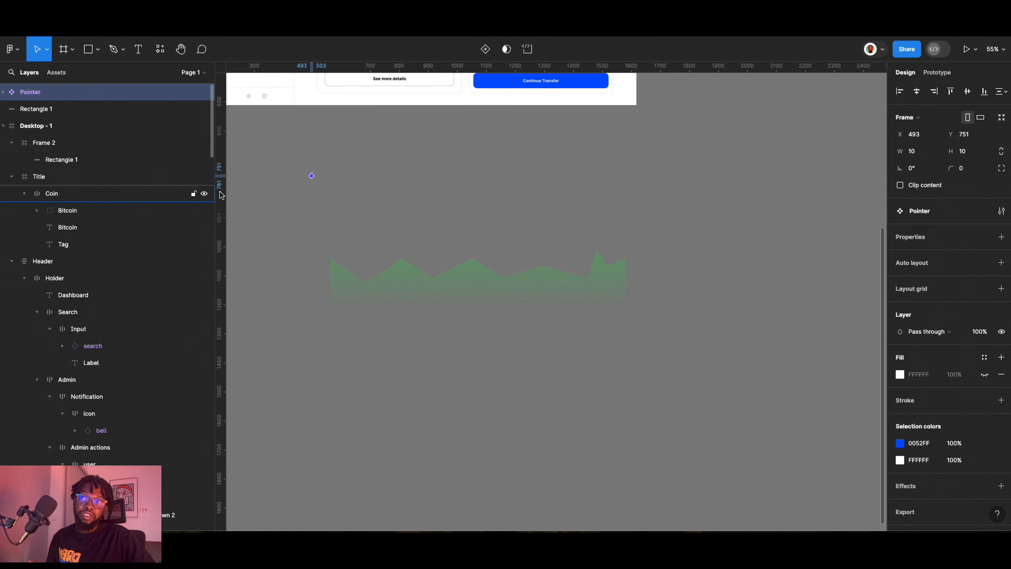
Compare the chart shape and its frame in Desktop - 1 with the chart copy on the canvas below.
{"action": "scroll", "coordinate": [312, 178], "scroll_direction": "up", "scroll_amount": 10}
{"action": "scroll", "coordinate": [313, 182], "scroll_direction": "down", "scroll_amount": 10}
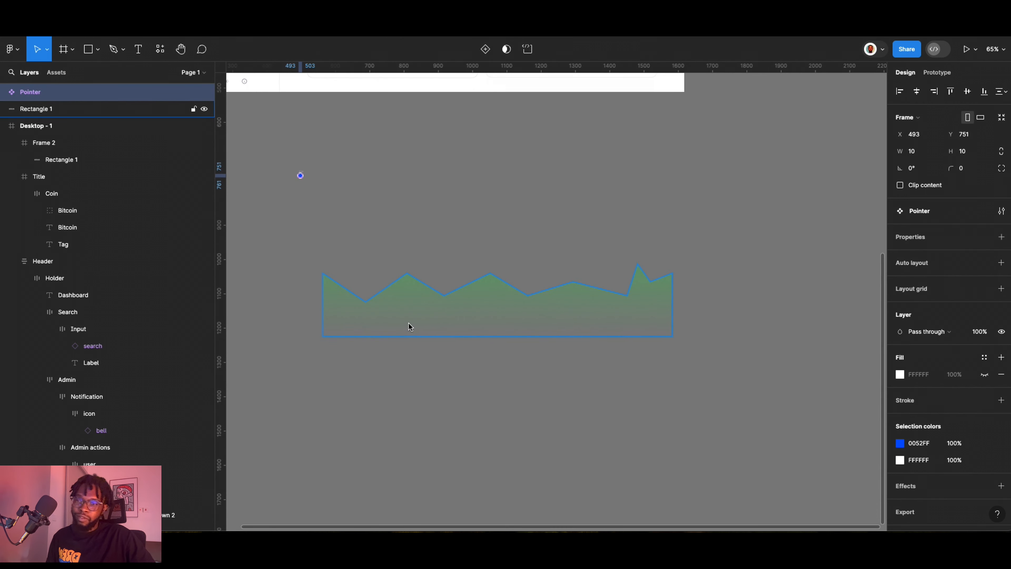
{"action": "scroll", "coordinate": [408, 327], "scroll_direction": "down", "scroll_amount": 5}
{"action": "scroll", "coordinate": [305, 296], "scroll_direction": "up", "scroll_amount": 3}
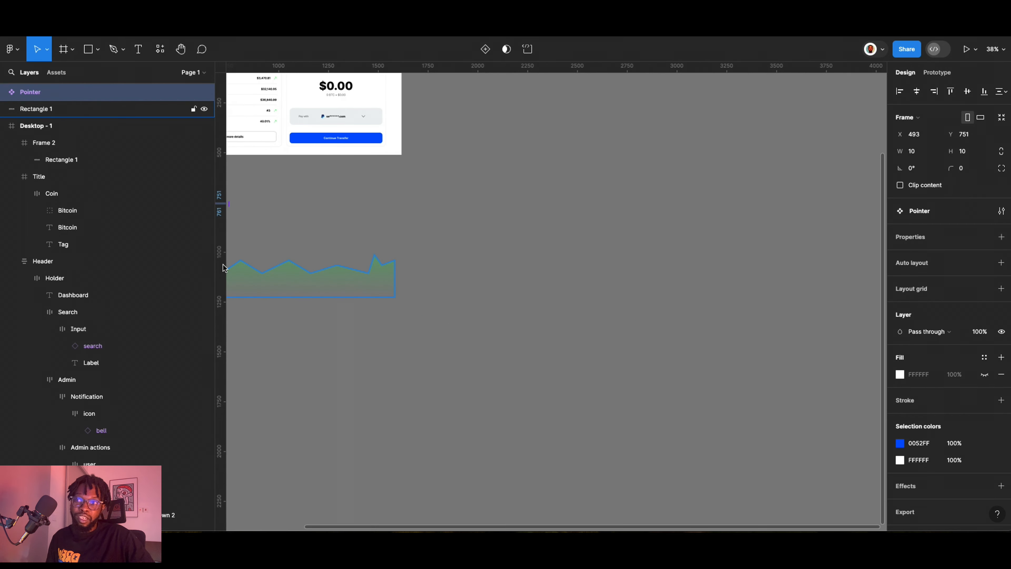
{"action": "scroll", "coordinate": [333, 239], "scroll_direction": "down", "scroll_amount": 1}
{"action": "scroll", "coordinate": [453, 259], "scroll_direction": "down", "scroll_amount": 3}
{"action": "scroll", "coordinate": [398, 208], "scroll_direction": "up", "scroll_amount": 4}
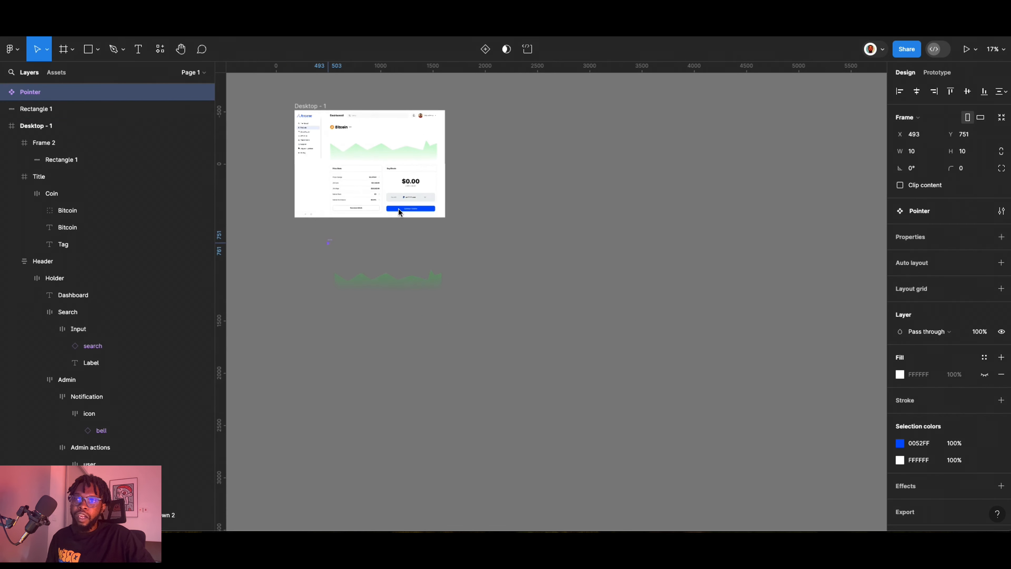
{"action": "left_click", "coordinate": [366, 124]}
{"action": "left_click", "coordinate": [367, 120]}
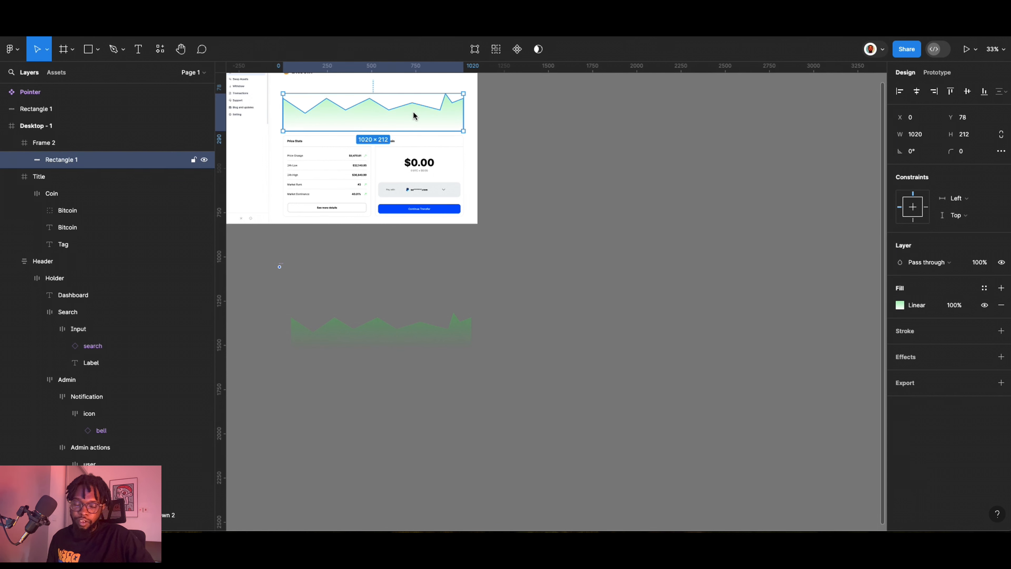
{"action": "left_click", "coordinate": [569, 175]}
{"action": "left_click", "coordinate": [399, 115]}
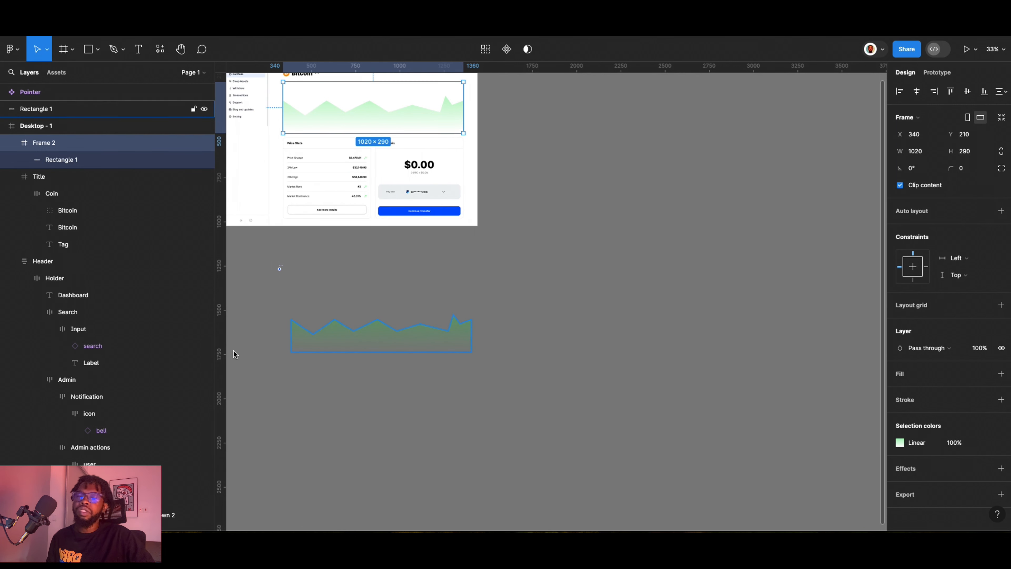
{"action": "scroll", "coordinate": [304, 350], "scroll_direction": "up", "scroll_amount": 3}
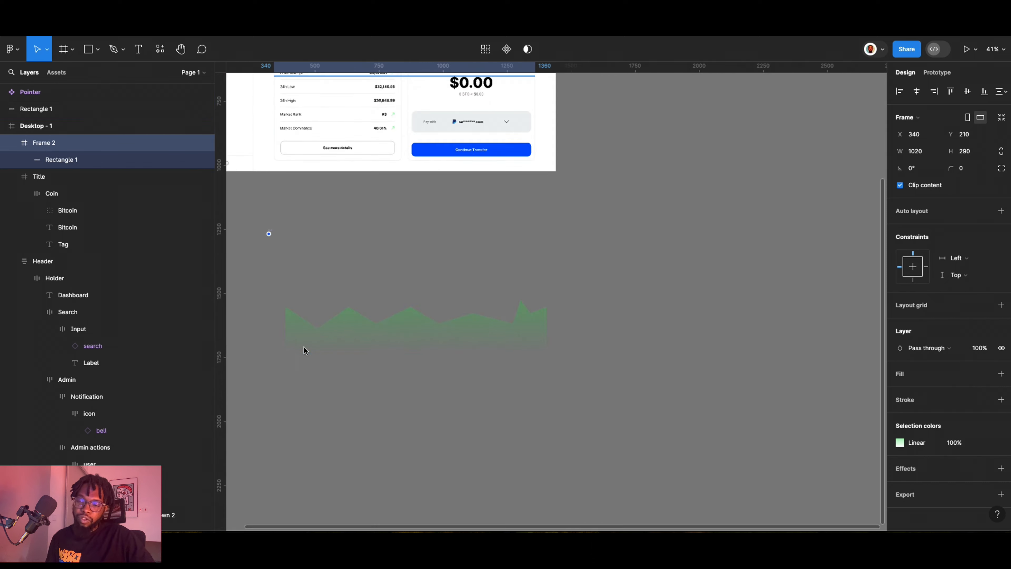
{"action": "left_click", "coordinate": [324, 351]}
{"action": "scroll", "coordinate": [320, 329], "scroll_direction": "down", "scroll_amount": 3}
{"action": "scroll", "coordinate": [321, 330], "scroll_direction": "up", "scroll_amount": 3}
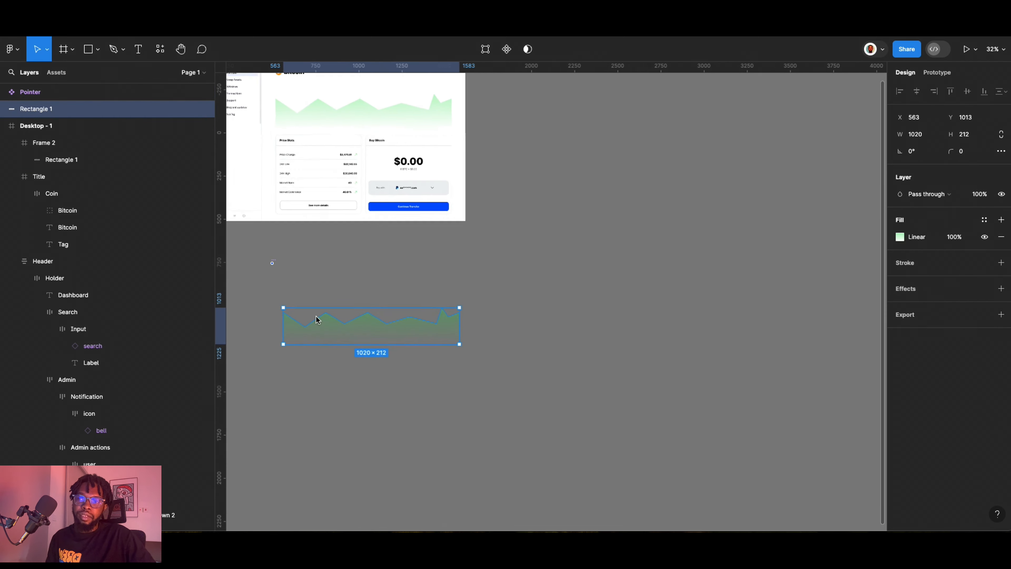
{"action": "left_click", "coordinate": [354, 436]}
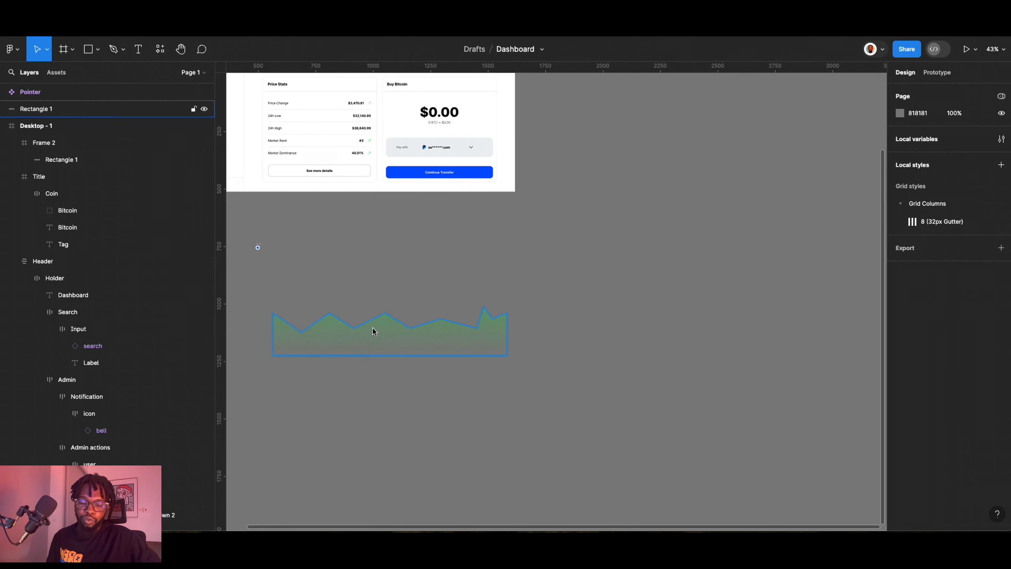
{"action": "left_click", "coordinate": [373, 338]}
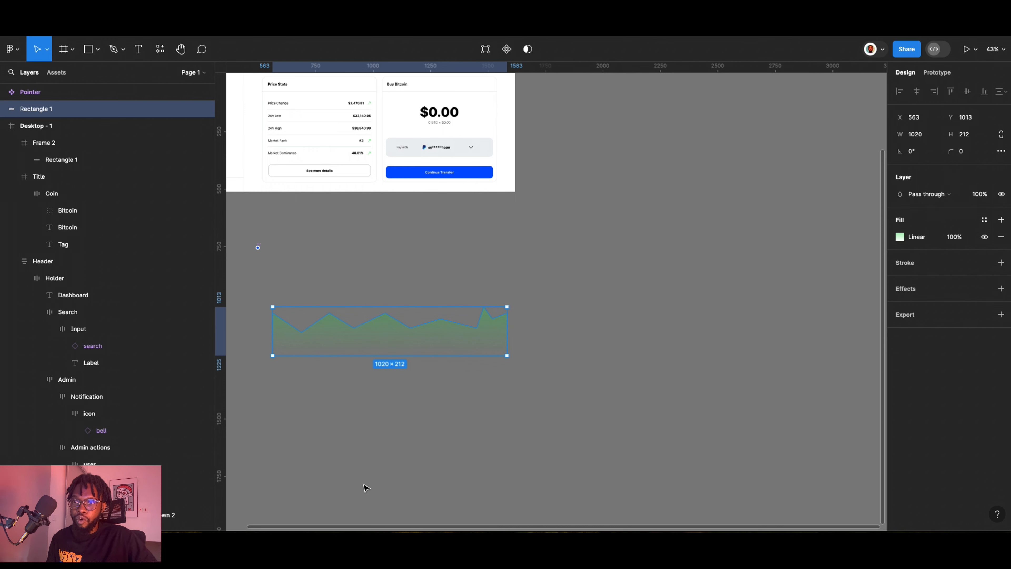
{"action": "left_click", "coordinate": [350, 477]}
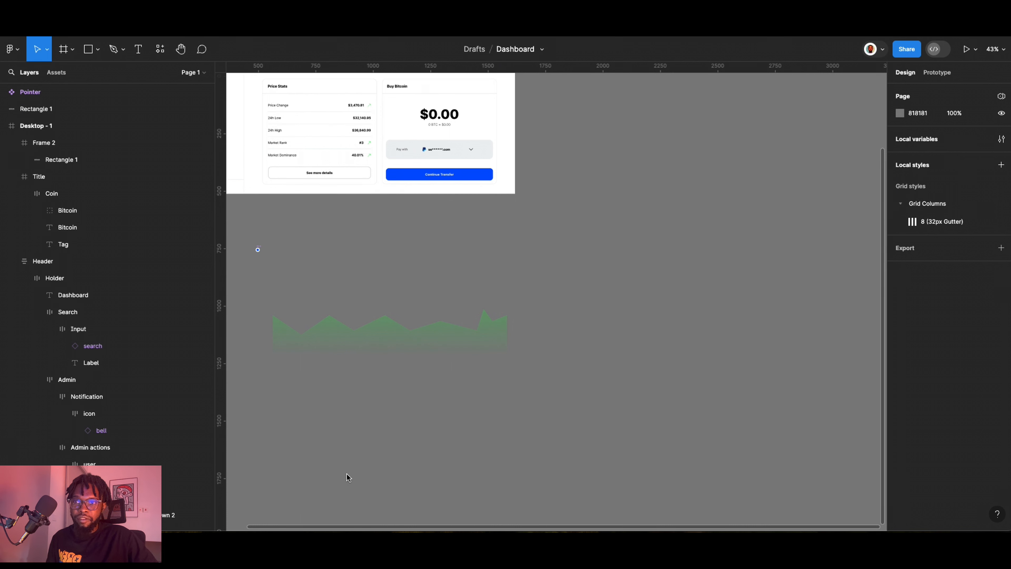
Place a rectangle below the chart copy at about X 627, Y 1405 and stretch it to about 892 × 100.
{"action": "key", "text": "r"}
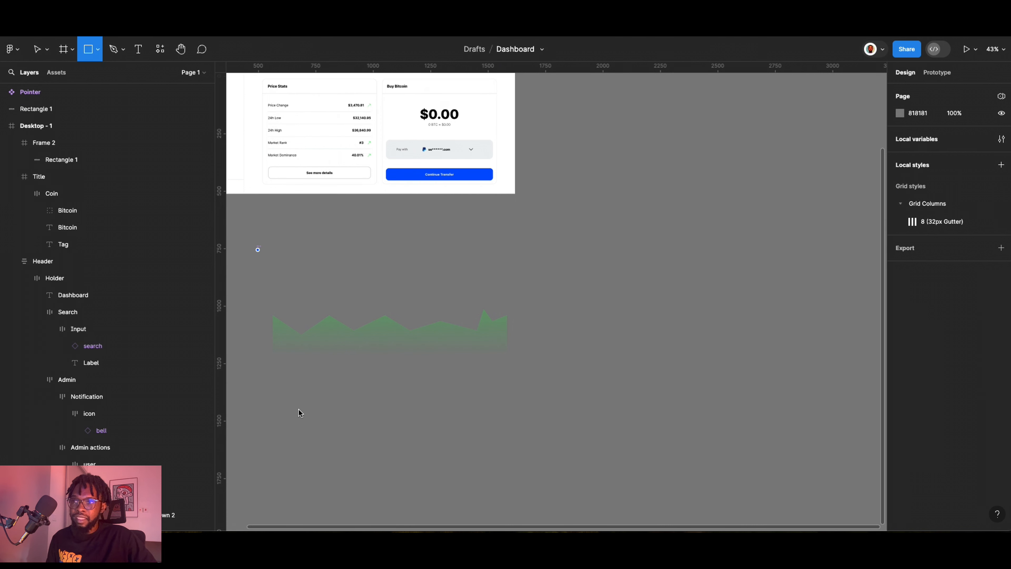
{"action": "left_click", "coordinate": [298, 410]}
{"action": "left_click_drag", "start_coordinate": [315, 415], "coordinate": [492, 415]}
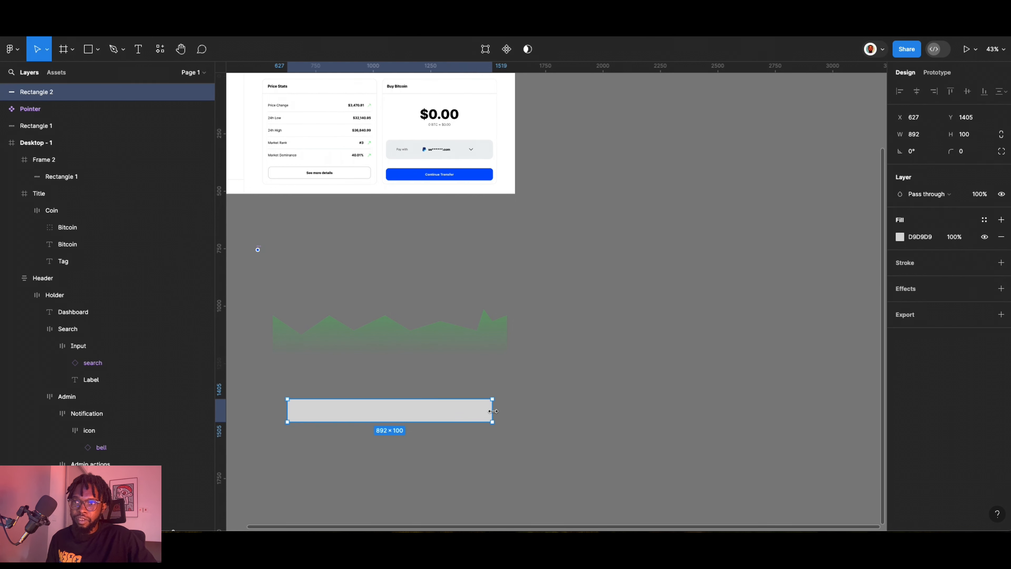
Set the rectangle's width to 1020, place it over the chart copy at X 563, Y 1013, and stretch it to 206 high.
{"action": "left_click", "coordinate": [925, 137]}
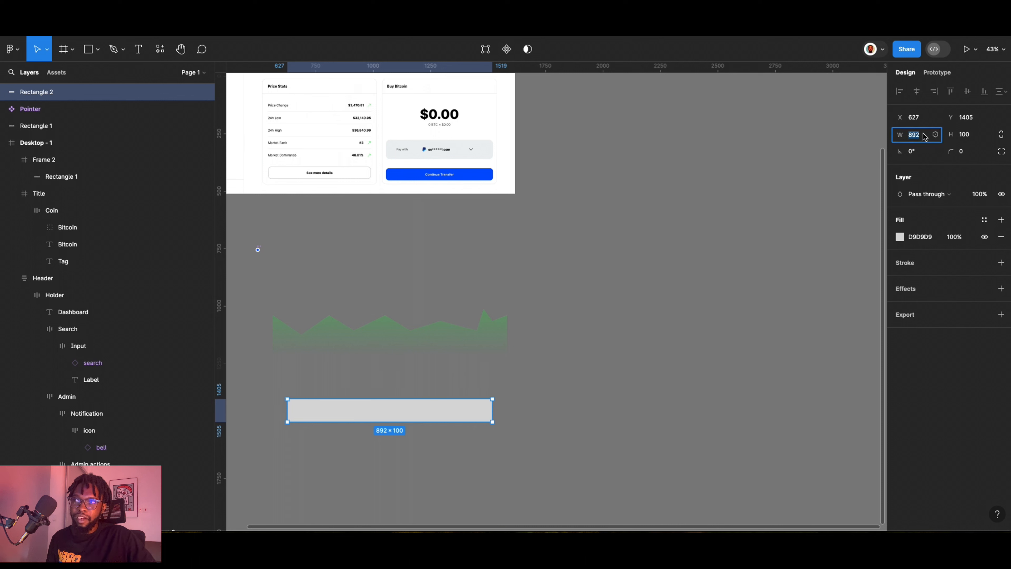
{"action": "key", "text": "Return"}
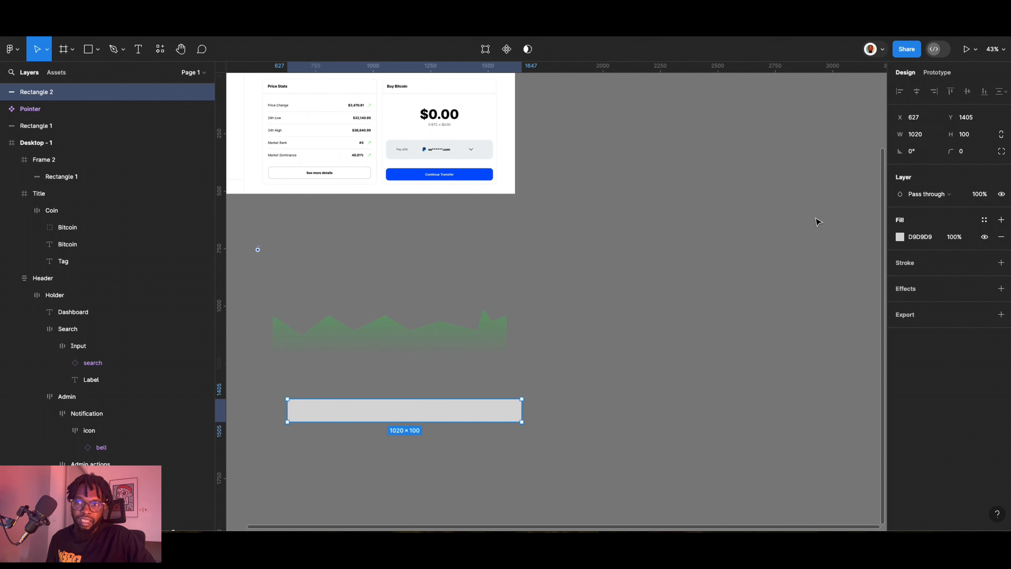
{"action": "scroll", "coordinate": [464, 402], "scroll_direction": "up", "scroll_amount": 1}
{"action": "left_click_drag", "start_coordinate": [363, 421], "coordinate": [379, 312]}
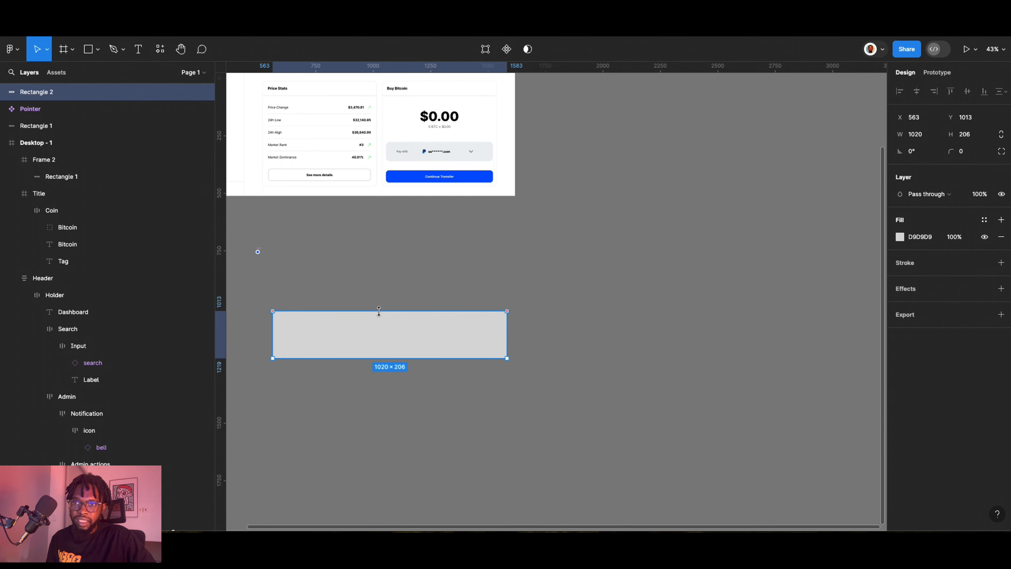
{"action": "scroll", "coordinate": [271, 327], "scroll_direction": "up", "scroll_amount": 3, "text": "ctrl"}
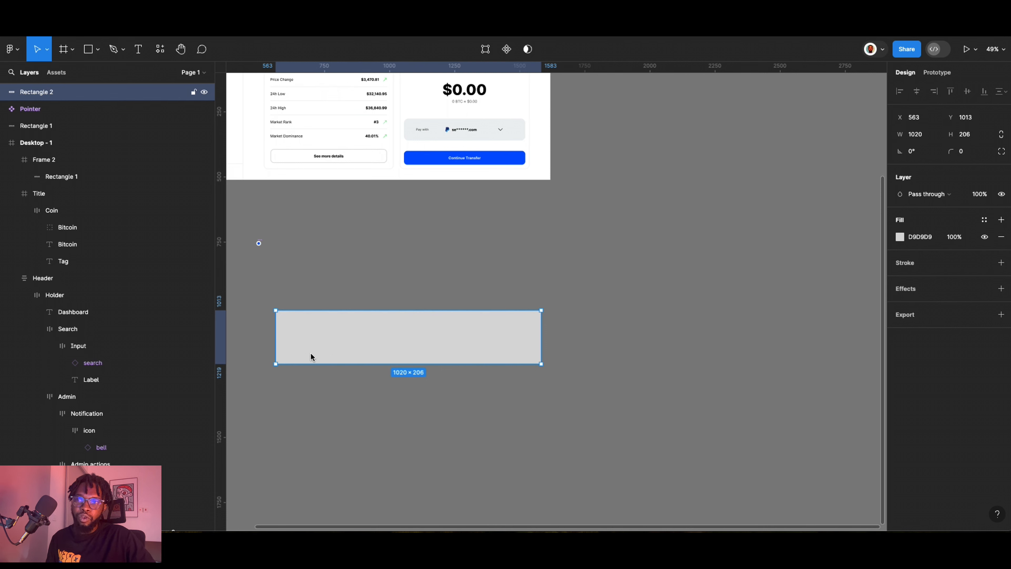
{"action": "left_click_drag", "start_coordinate": [350, 350], "coordinate": [380, 356]}
{"action": "left_click", "coordinate": [356, 341]}
{"action": "left_click_drag", "start_coordinate": [380, 347], "coordinate": [378, 345]}
{"action": "scroll", "coordinate": [378, 345], "scroll_direction": "up", "scroll_amount": 3}
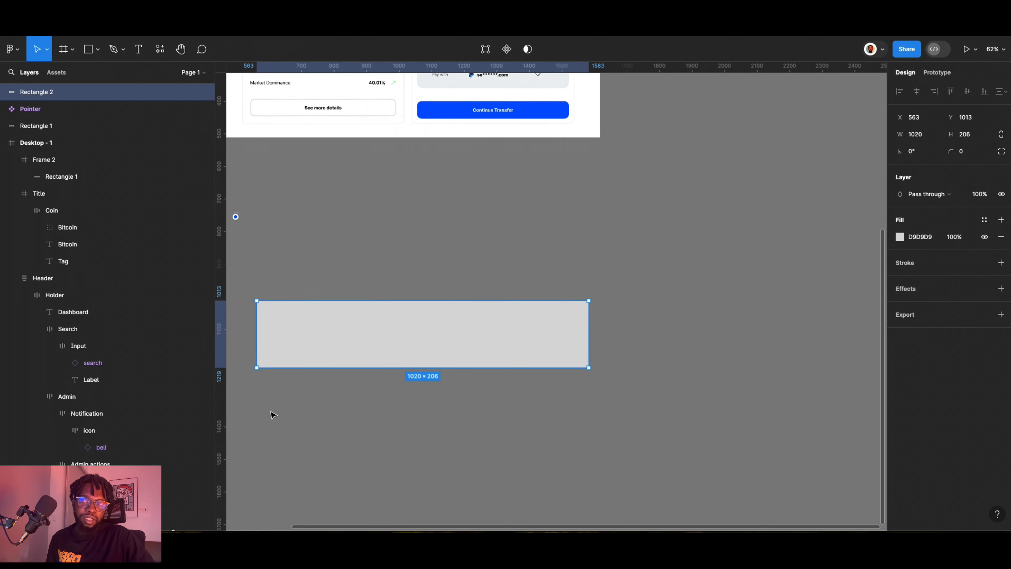
{"action": "scroll", "coordinate": [300, 374], "scroll_direction": "up", "scroll_amount": 5}
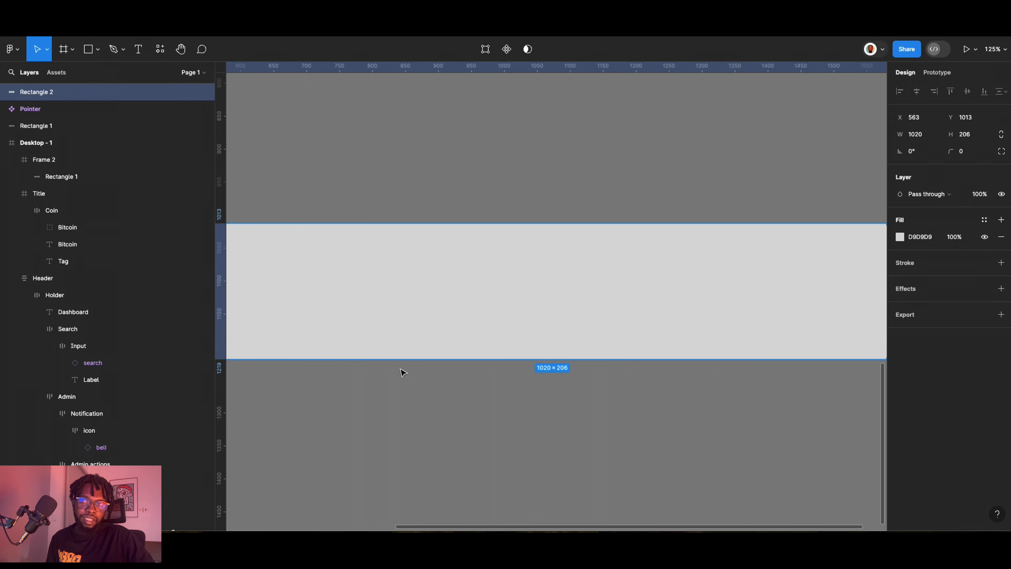
{"action": "scroll", "coordinate": [400, 375], "scroll_direction": "down", "scroll_amount": 5}
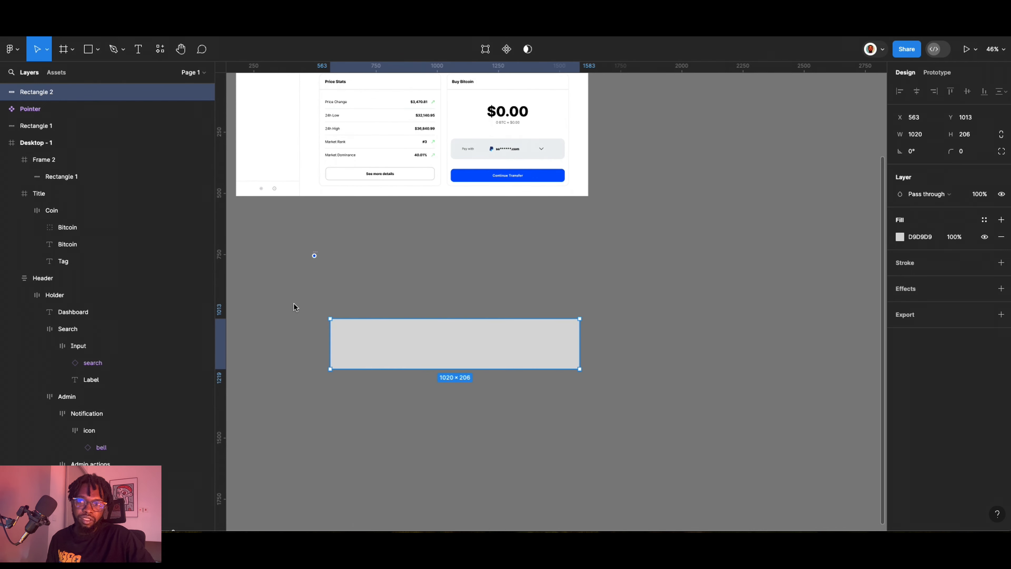
Compare the grey rectangle with the chart copy beneath it and extend the rectangle's lower edge to a height of 212.
{"action": "left_click_drag", "start_coordinate": [294, 299], "coordinate": [619, 434]}
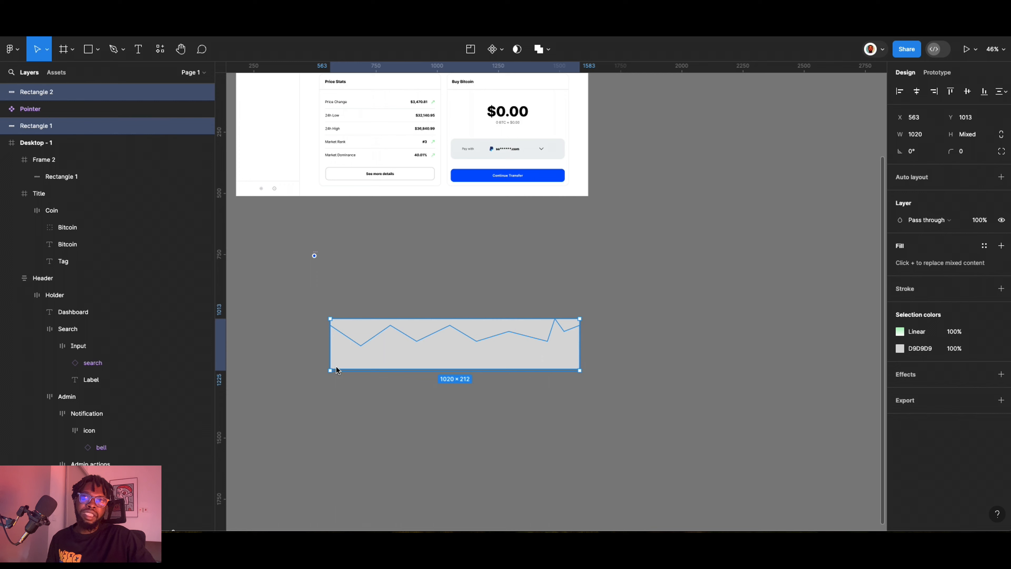
{"action": "key", "text": "shift+2"}
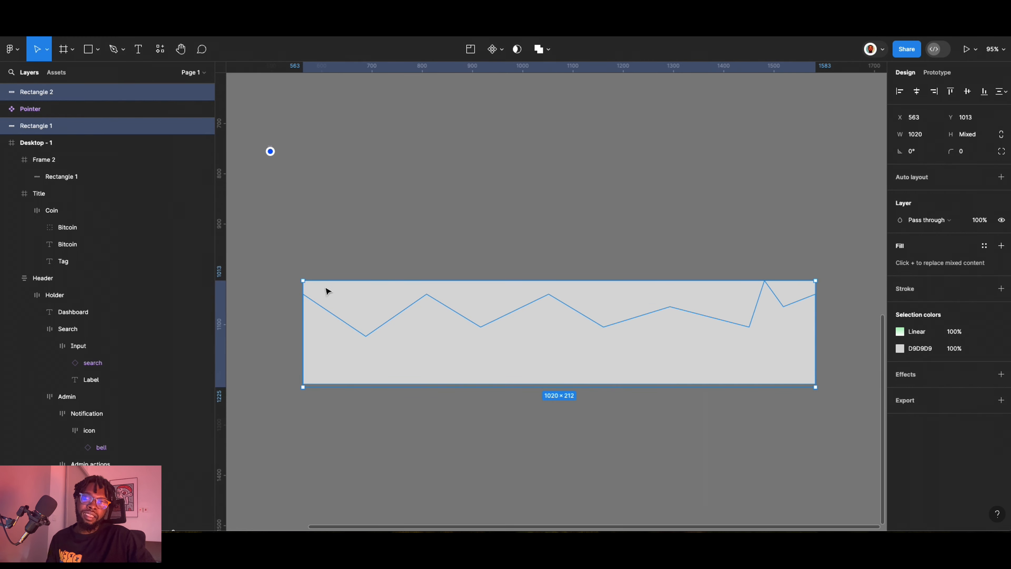
{"action": "left_click", "coordinate": [399, 265]}
{"action": "left_click", "coordinate": [367, 312]}
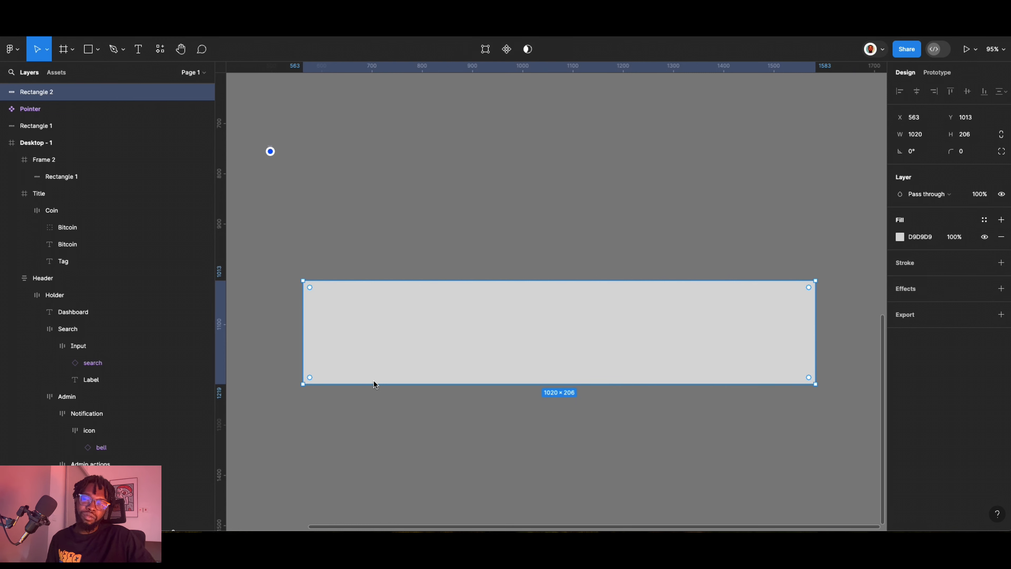
{"action": "left_click_drag", "start_coordinate": [374, 383], "coordinate": [377, 391]}
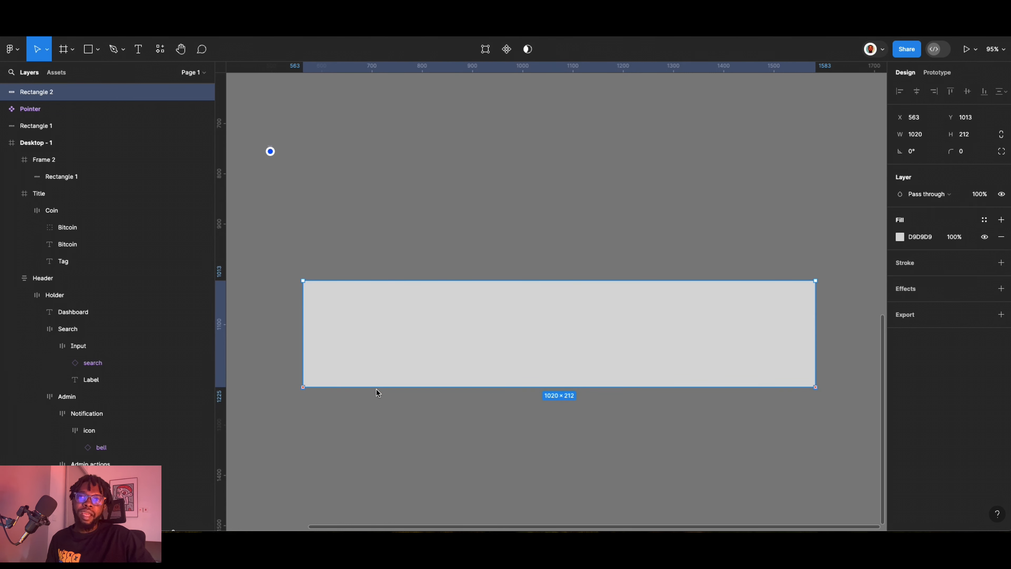
Mask the grey rectangle with the zigzag chart copy beneath it.
{"action": "left_click_drag", "start_coordinate": [284, 241], "coordinate": [851, 441]}
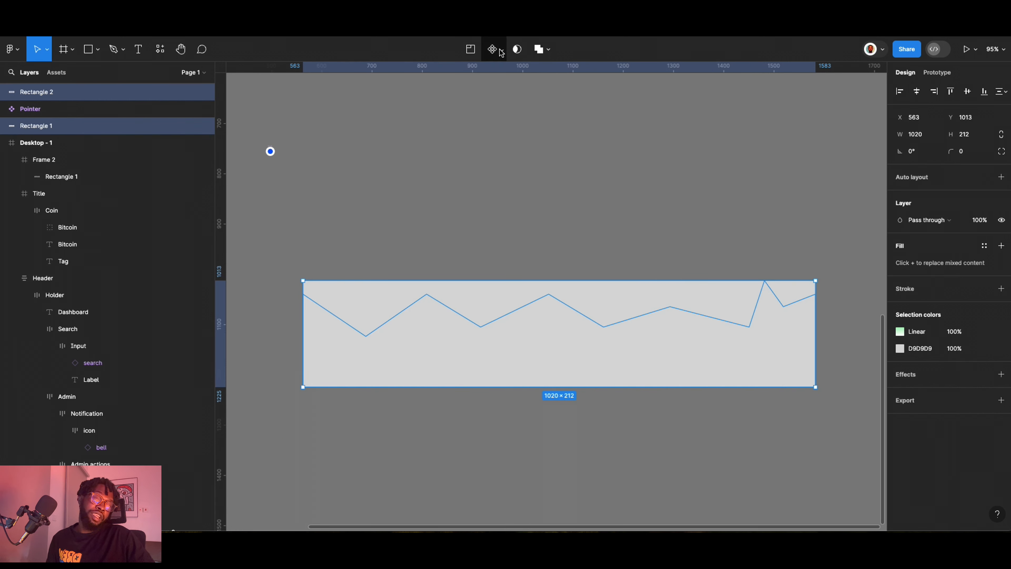
{"action": "left_click", "coordinate": [517, 49]}
{"action": "scroll", "coordinate": [413, 185], "scroll_direction": "down", "scroll_amount": 2}
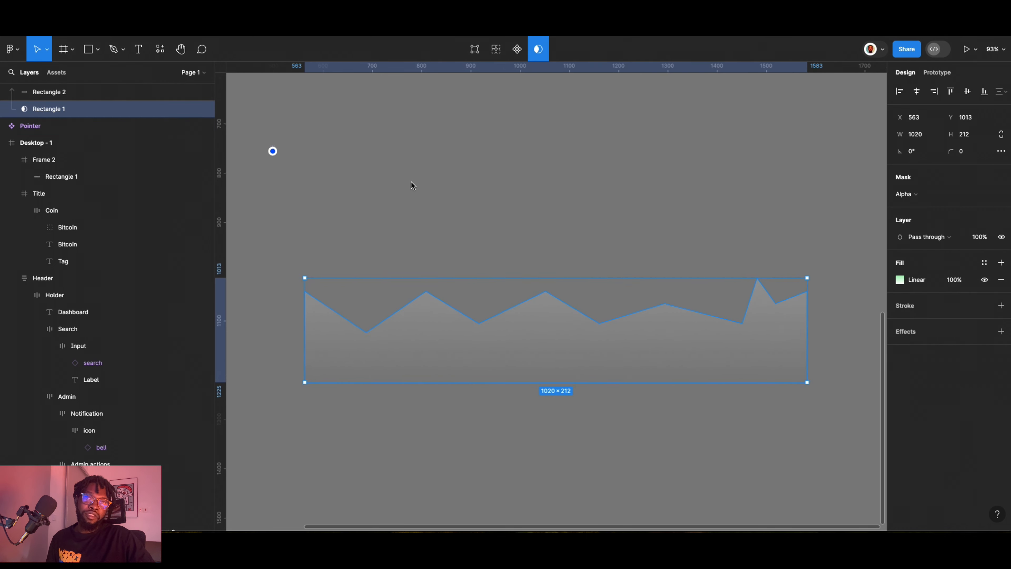
{"action": "scroll", "coordinate": [434, 213], "scroll_direction": "down", "scroll_amount": 5}
{"action": "scroll", "coordinate": [450, 227], "scroll_direction": "up", "scroll_amount": 4}
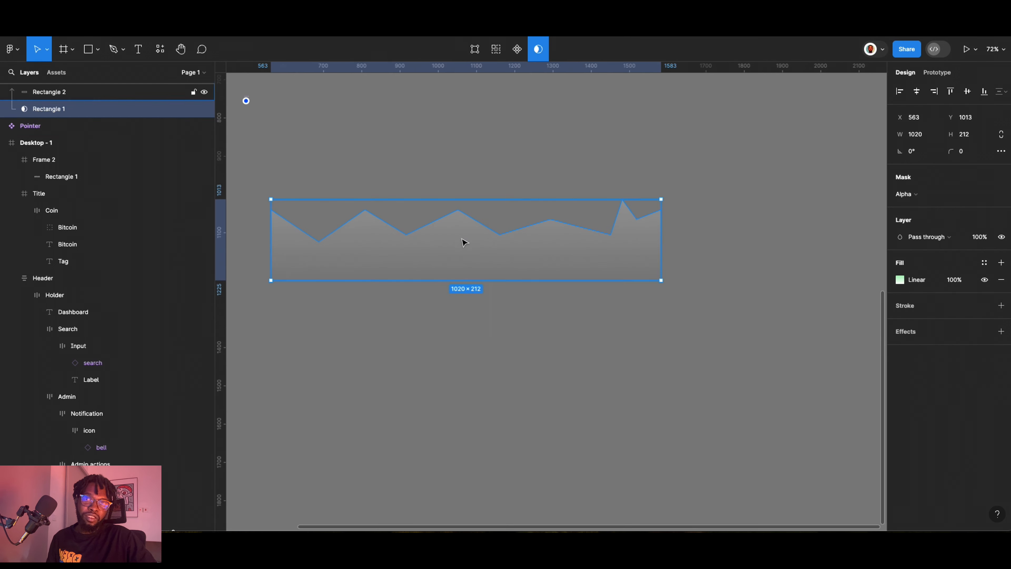
{"action": "left_click", "coordinate": [532, 336]}
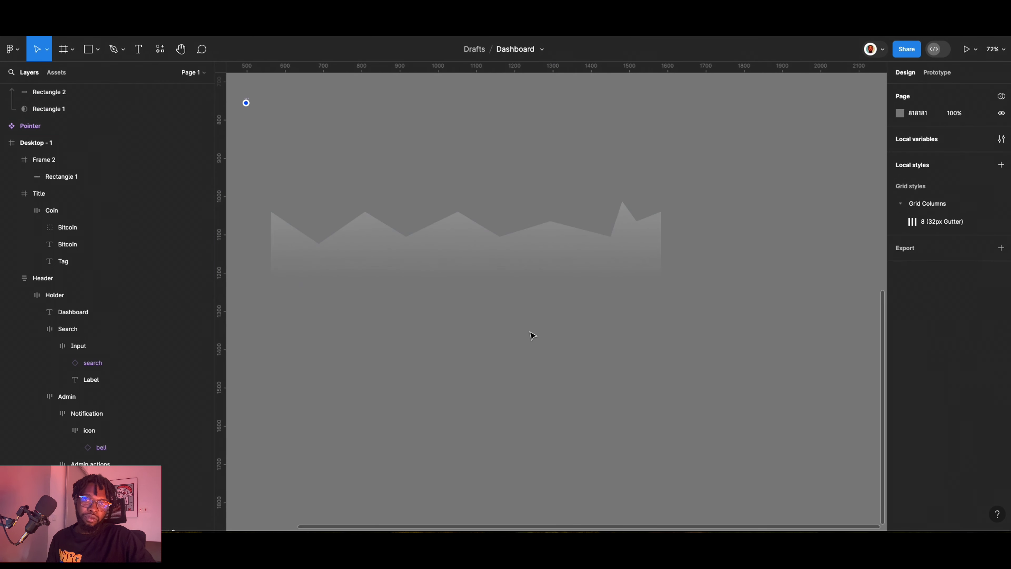
Move the mask group up beside the Desktop - 1 frame, at about X 1594, Y -247.
{"action": "left_click", "coordinate": [481, 222]}
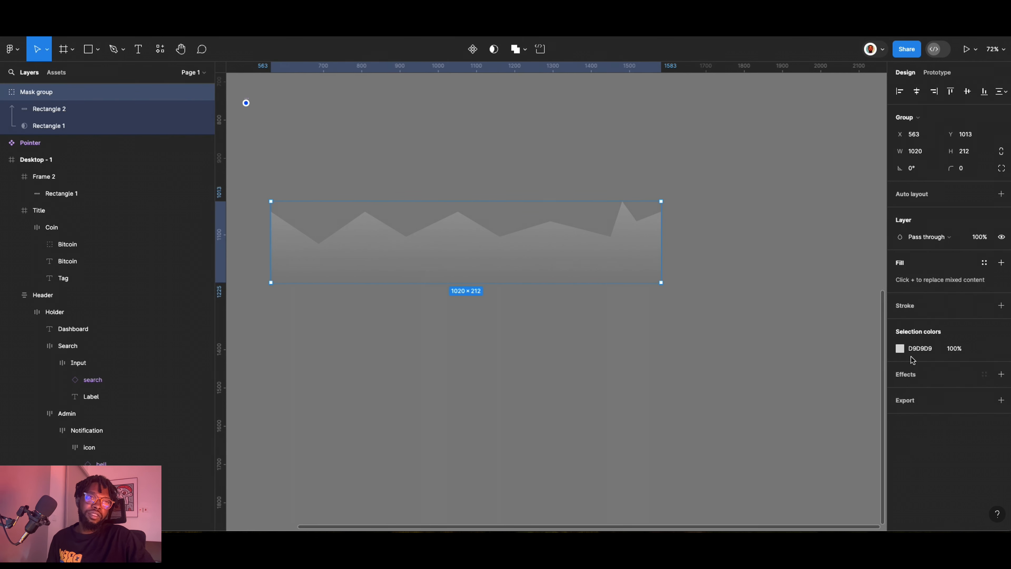
{"action": "scroll", "coordinate": [870, 359], "scroll_direction": "down", "scroll_amount": 5}
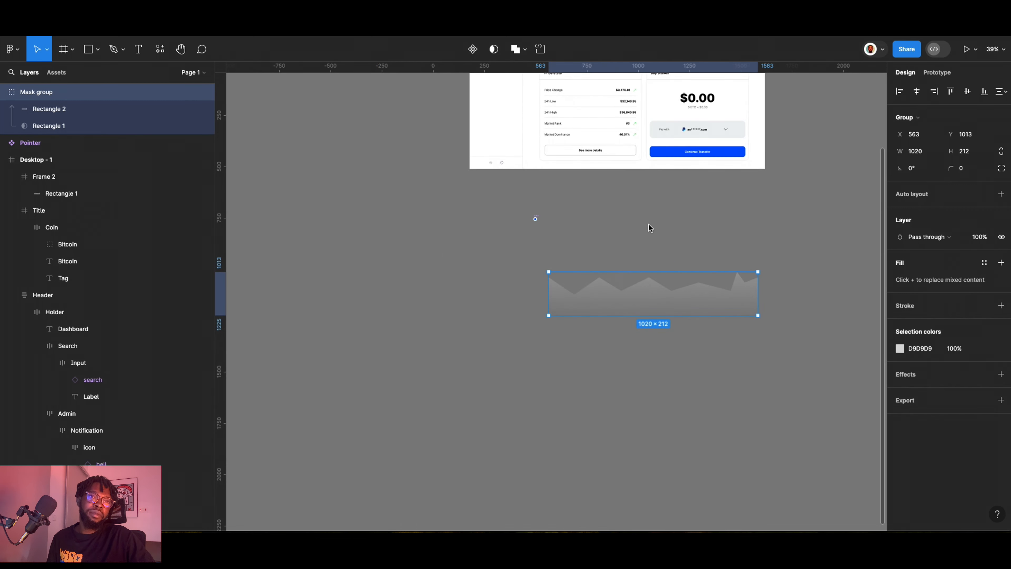
{"action": "scroll", "coordinate": [649, 223], "scroll_direction": "up", "scroll_amount": 4}
{"action": "scroll", "coordinate": [603, 201], "scroll_direction": "up", "scroll_amount": 2}
{"action": "left_click", "coordinate": [603, 202]}
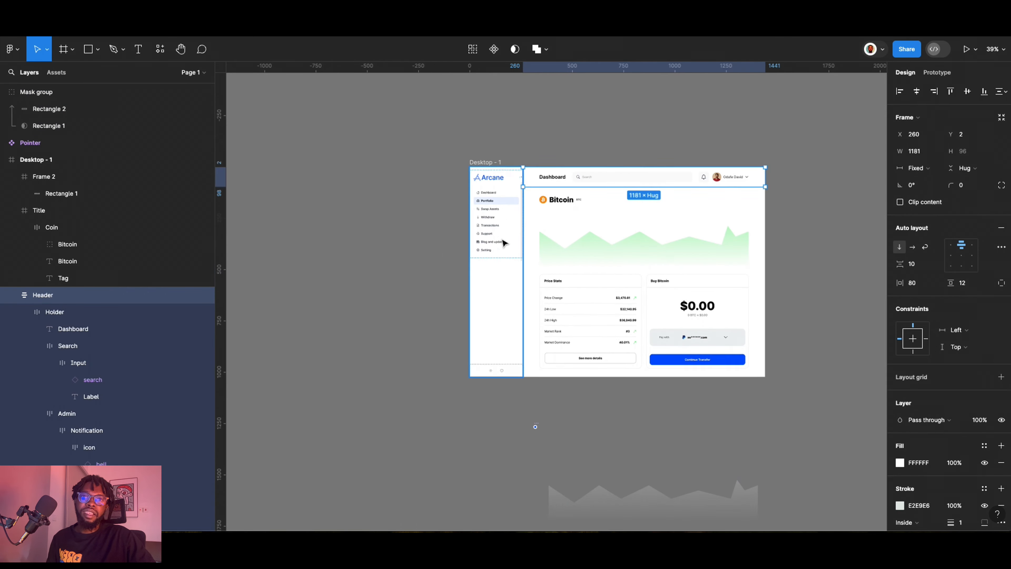
{"action": "scroll", "coordinate": [581, 223], "scroll_direction": "down", "scroll_amount": 5}
{"action": "scroll", "coordinate": [672, 284], "scroll_direction": "down", "scroll_amount": 2}
{"action": "left_click_drag", "start_coordinate": [688, 301], "coordinate": [796, 98]}
{"action": "scroll", "coordinate": [802, 114], "scroll_direction": "up", "scroll_amount": 4}
{"action": "scroll", "coordinate": [859, 242], "scroll_direction": "up", "scroll_amount": 2}
{"action": "scroll", "coordinate": [859, 242], "scroll_direction": "up", "scroll_amount": 5}
{"action": "left_click_drag", "start_coordinate": [619, 256], "coordinate": [659, 219]}
{"action": "scroll", "coordinate": [660, 219], "scroll_direction": "down", "scroll_amount": 8}
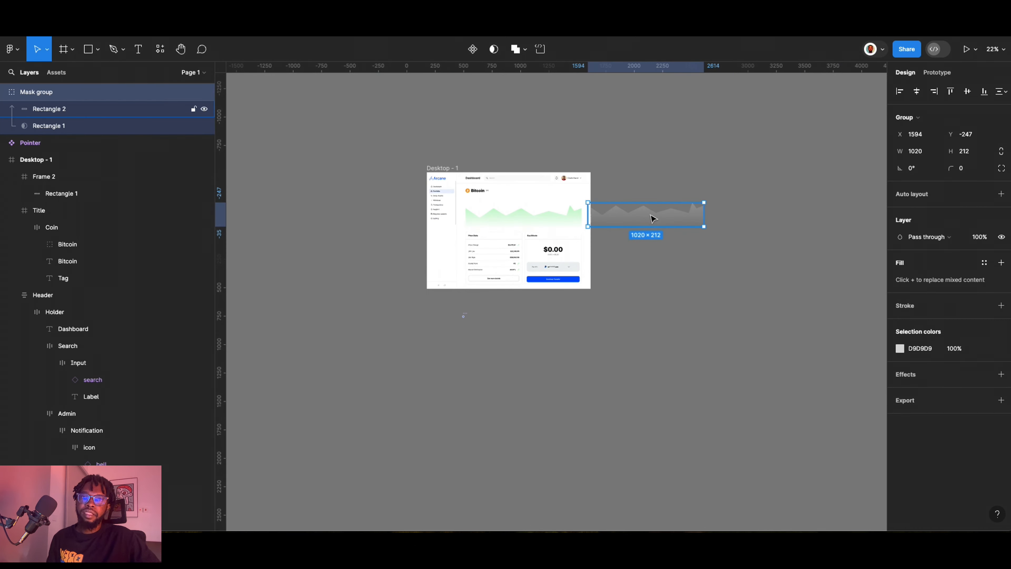
Create a colour style named Gradient from the green linear fill of the chart shape in Desktop - 1.
{"action": "scroll", "coordinate": [657, 217], "scroll_direction": "up", "scroll_amount": 3}
{"action": "left_click", "coordinate": [521, 219]}
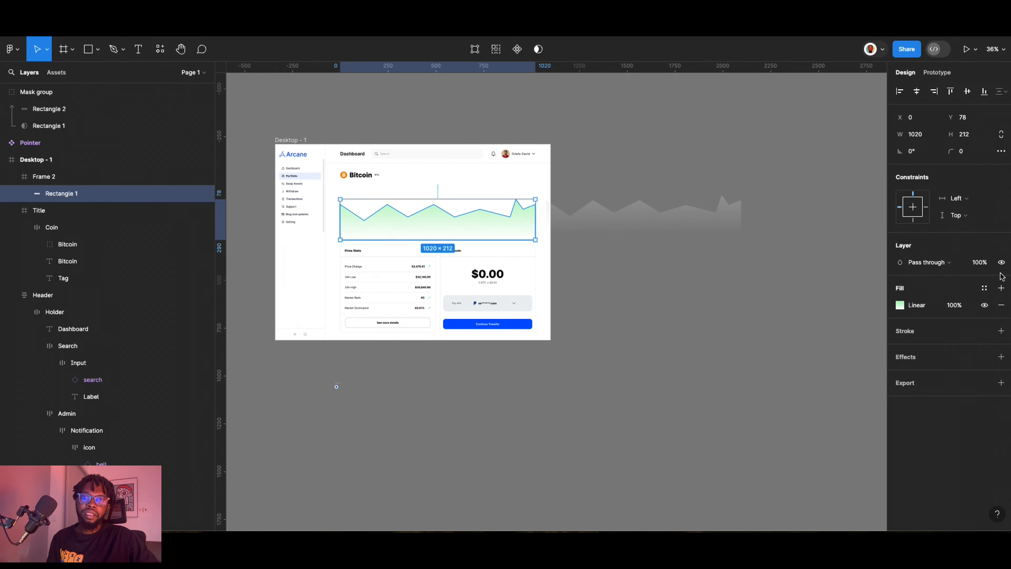
{"action": "left_click", "coordinate": [984, 287]}
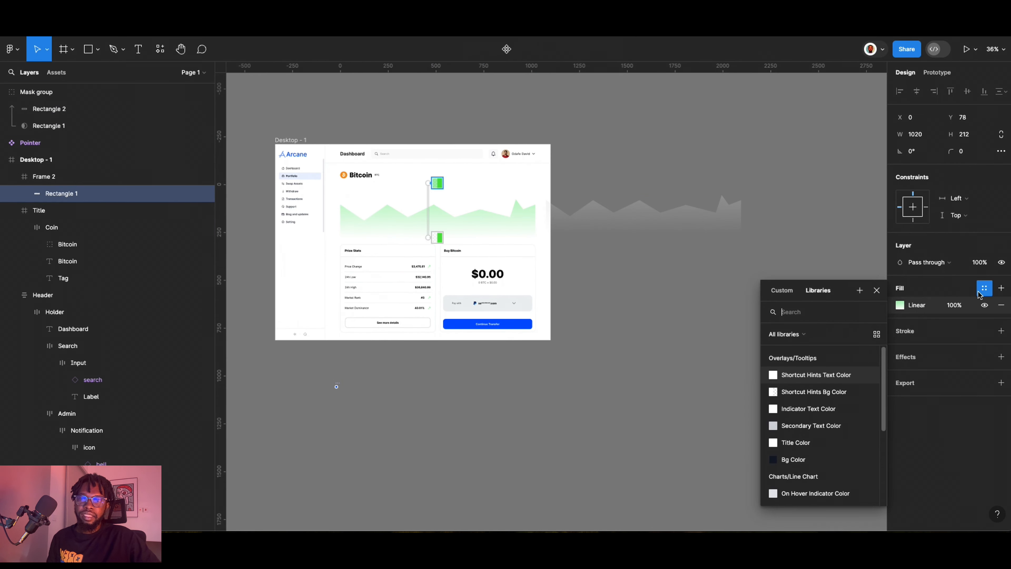
{"action": "left_click", "coordinate": [860, 290]}
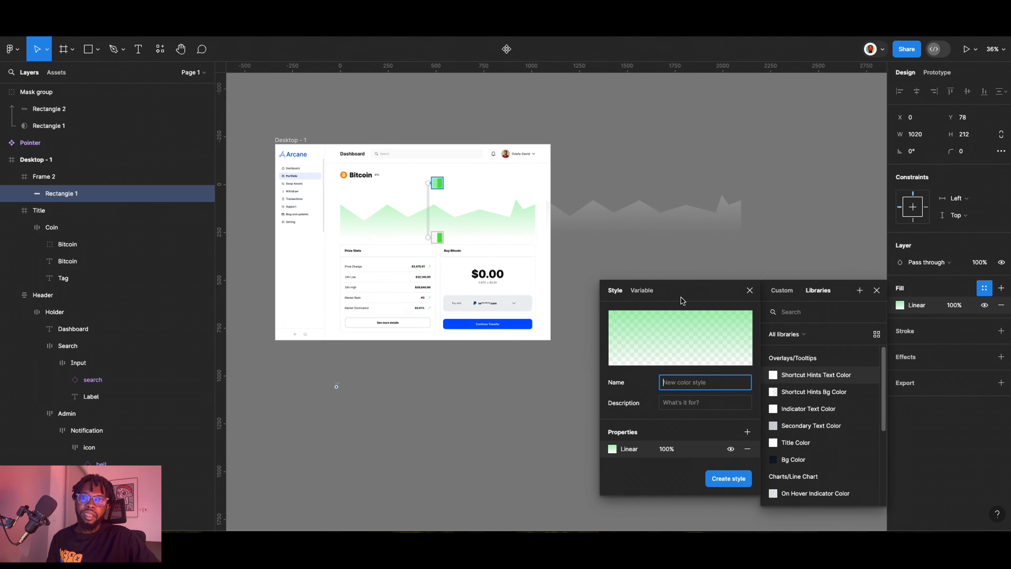
{"action": "left_click_drag", "start_coordinate": [681, 298], "coordinate": [636, 96]}
{"action": "left_click", "coordinate": [636, 180]}
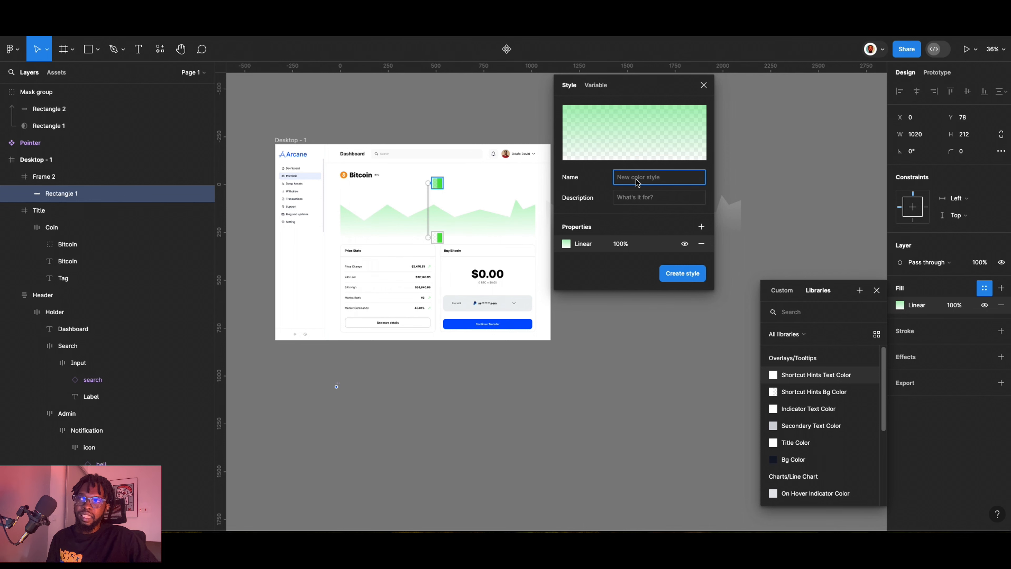
{"action": "type", "text": "F"}
{"action": "key", "text": "BackSpace"}
{"action": "type", "text": "G"}
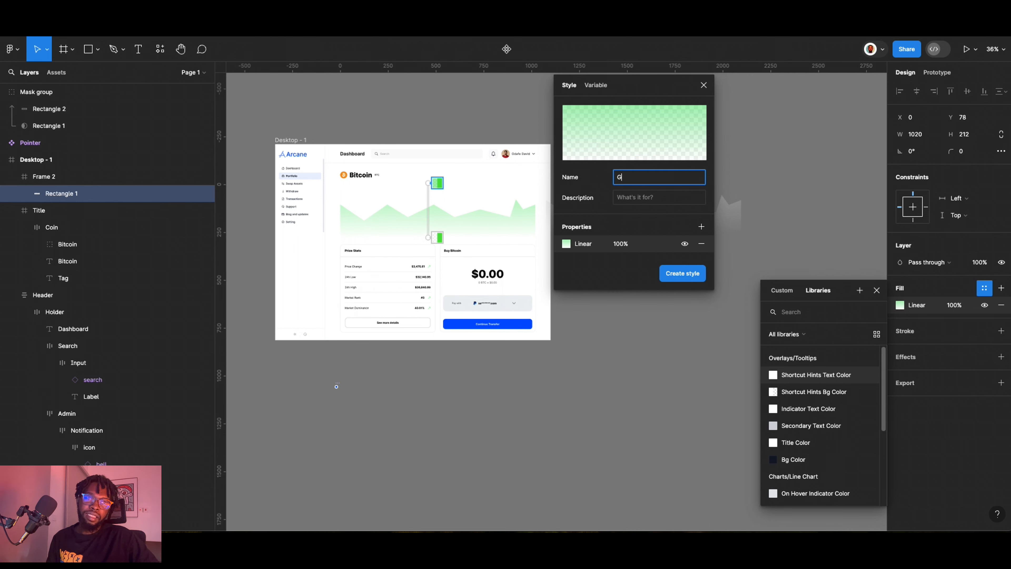
{"action": "type", "text": "radient"}
{"action": "key", "text": "Return"}
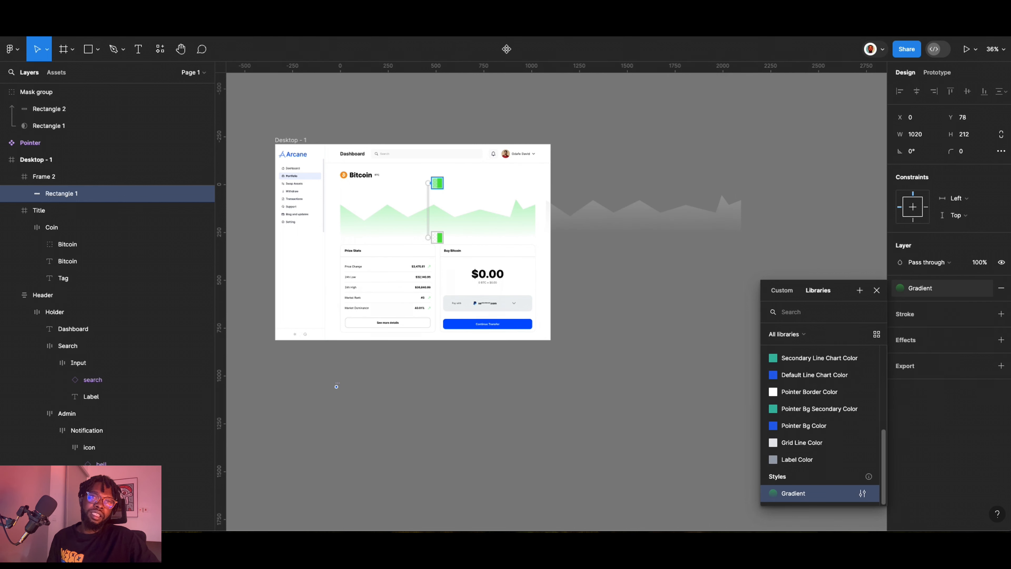
Move the mask group below the Desktop - 1 frame, to about X 598, Y 655.
{"action": "left_click", "coordinate": [645, 219]}
{"action": "left_click_drag", "start_coordinate": [522, 368], "coordinate": [509, 400]}
{"action": "key", "text": "ctrl+z"}
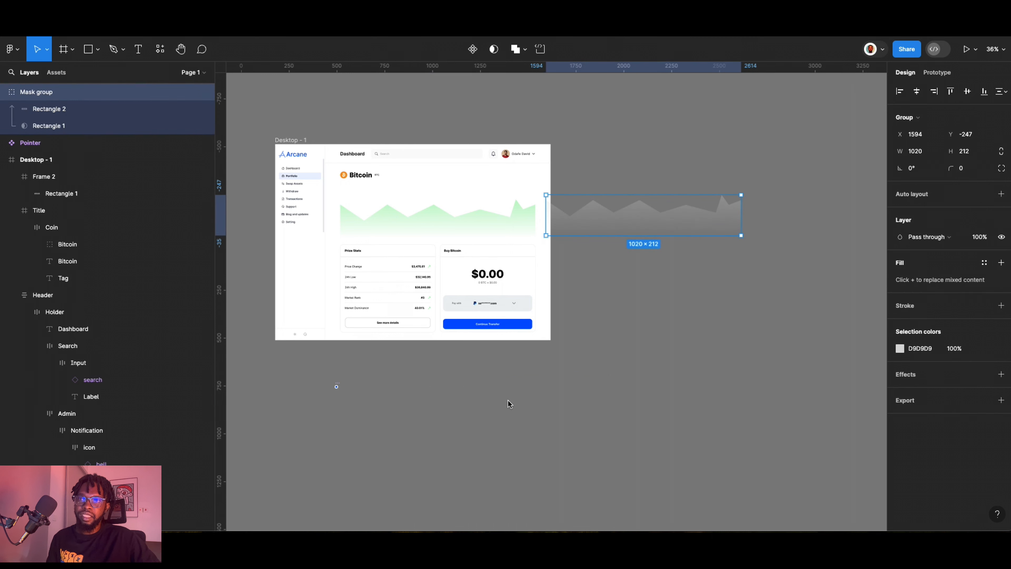
{"action": "left_click", "coordinate": [693, 375]}
{"action": "left_click_drag", "start_coordinate": [633, 212], "coordinate": [442, 385]}
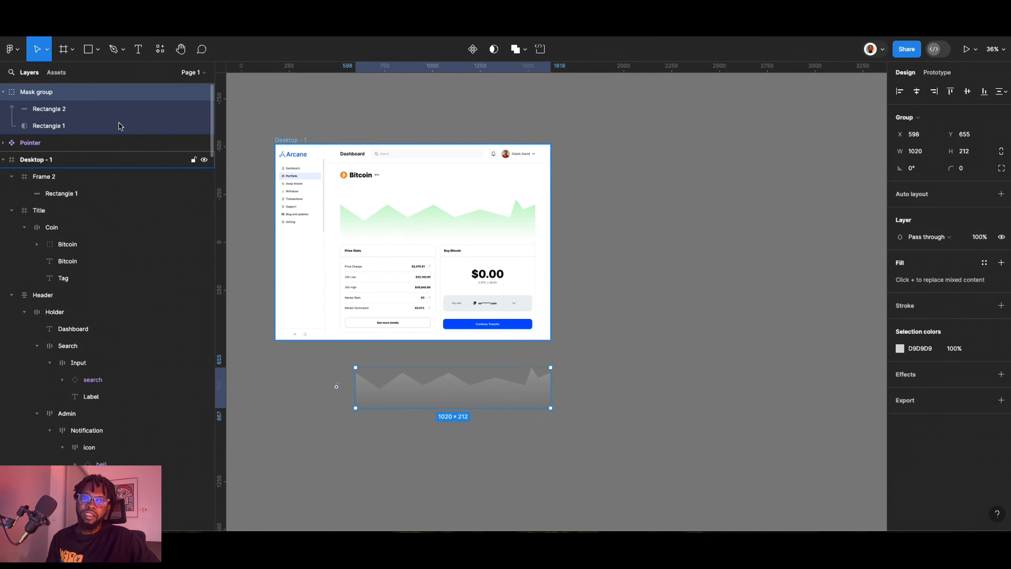
Apply the Gradient colour style to Rectangle 2 inside the mask group.
{"action": "left_click", "coordinate": [128, 109]}
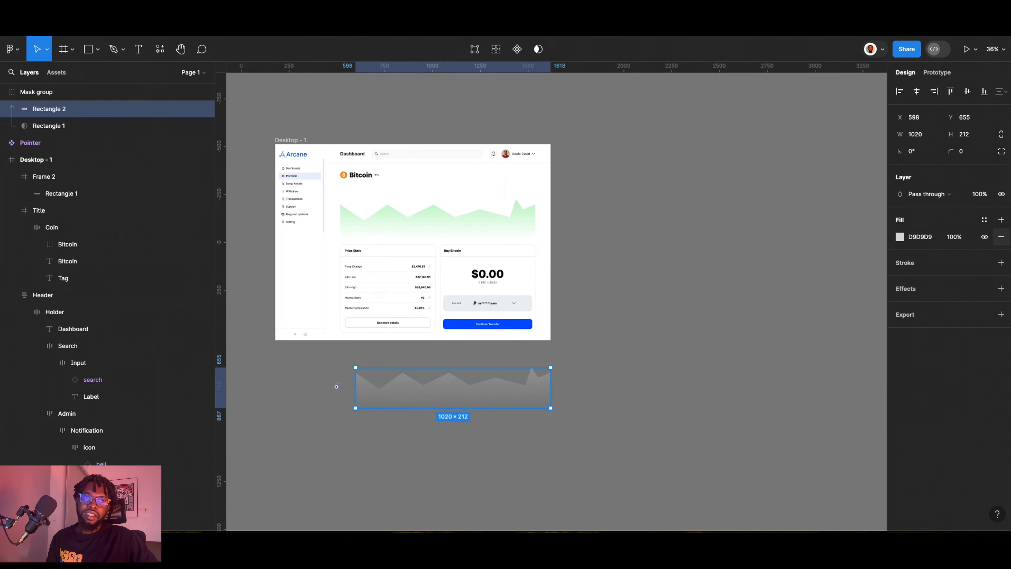
{"action": "left_click", "coordinate": [984, 219]}
{"action": "scroll", "coordinate": [794, 328], "scroll_direction": "down", "scroll_amount": 5}
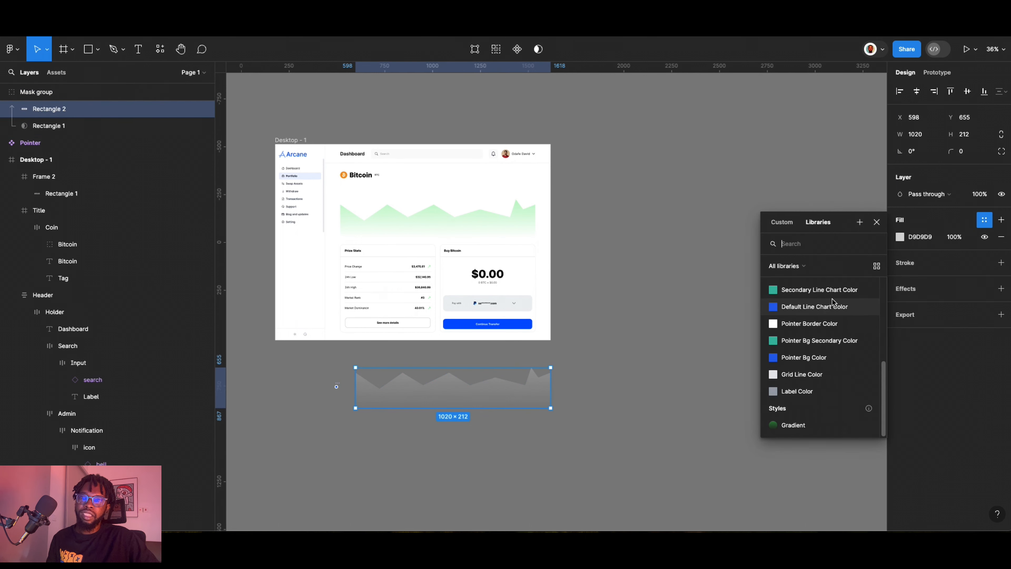
{"action": "type", "text": "gra"}
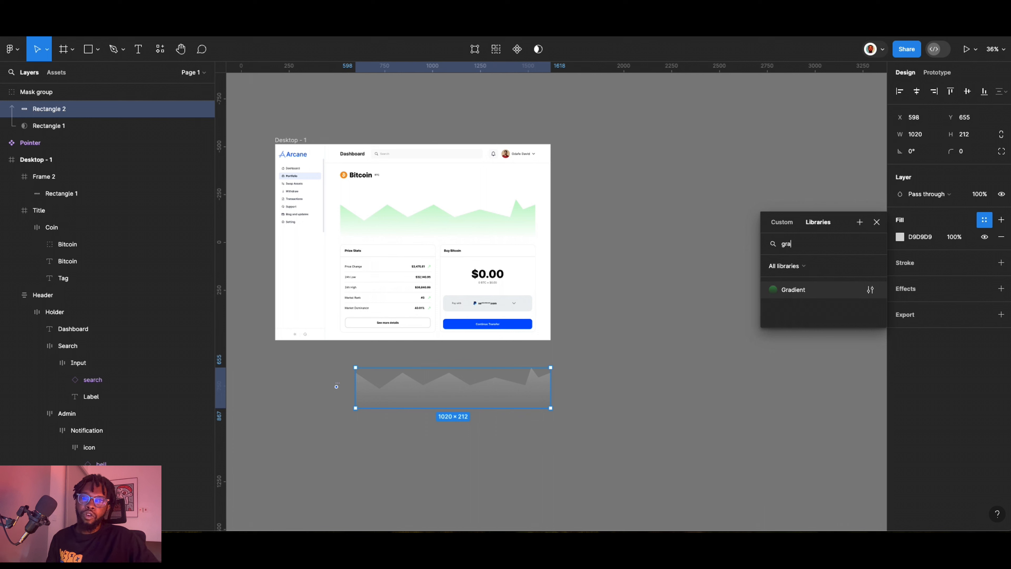
{"action": "left_click", "coordinate": [799, 289]}
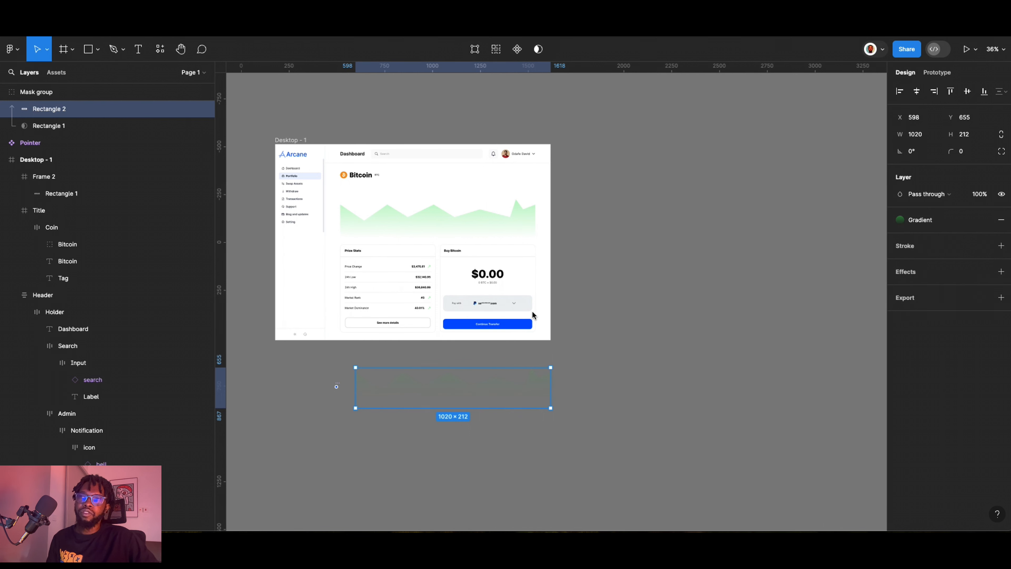
Move the mask group next to the dashboard's chart at about X 1508, Y -246 and compare the two shapes.
{"action": "left_click", "coordinate": [637, 333]}
{"action": "left_click_drag", "start_coordinate": [452, 377], "coordinate": [626, 213]}
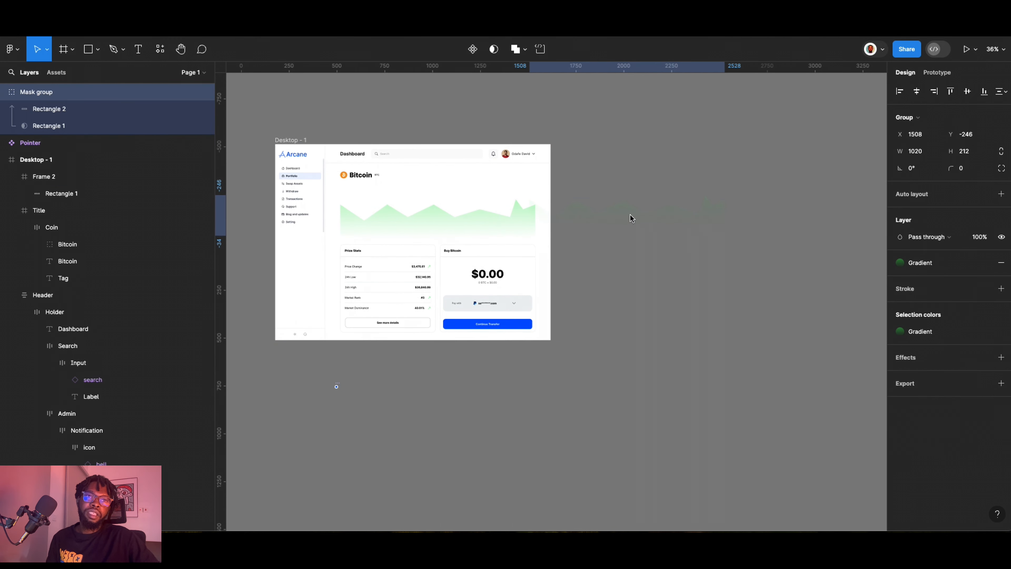
{"action": "scroll", "coordinate": [630, 213], "scroll_direction": "up", "scroll_amount": 1}
{"action": "scroll", "coordinate": [719, 202], "scroll_direction": "up", "scroll_amount": 5, "text": "ctrl"}
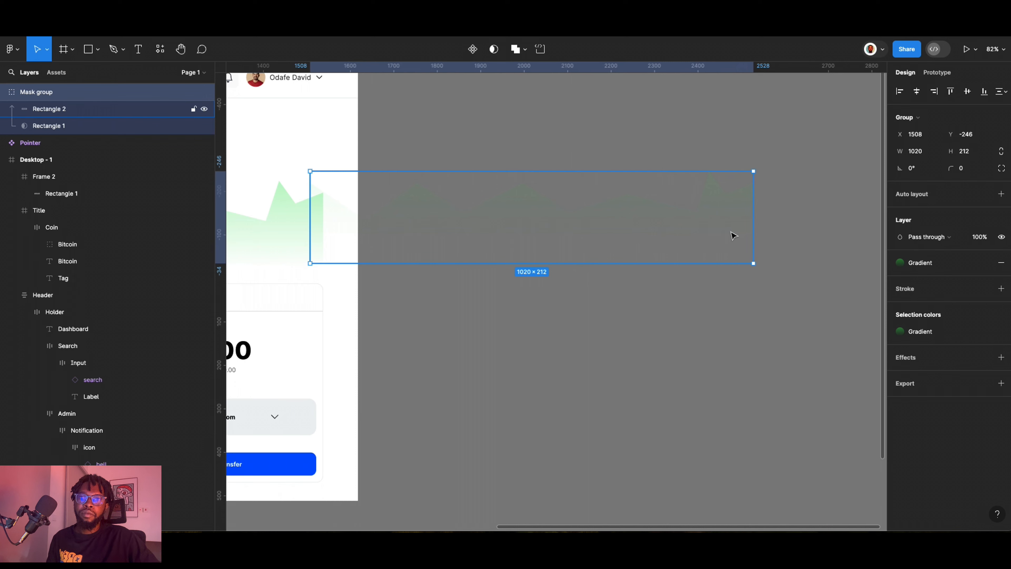
{"action": "scroll", "coordinate": [673, 289], "scroll_direction": "down", "scroll_amount": 4, "text": "ctrl"}
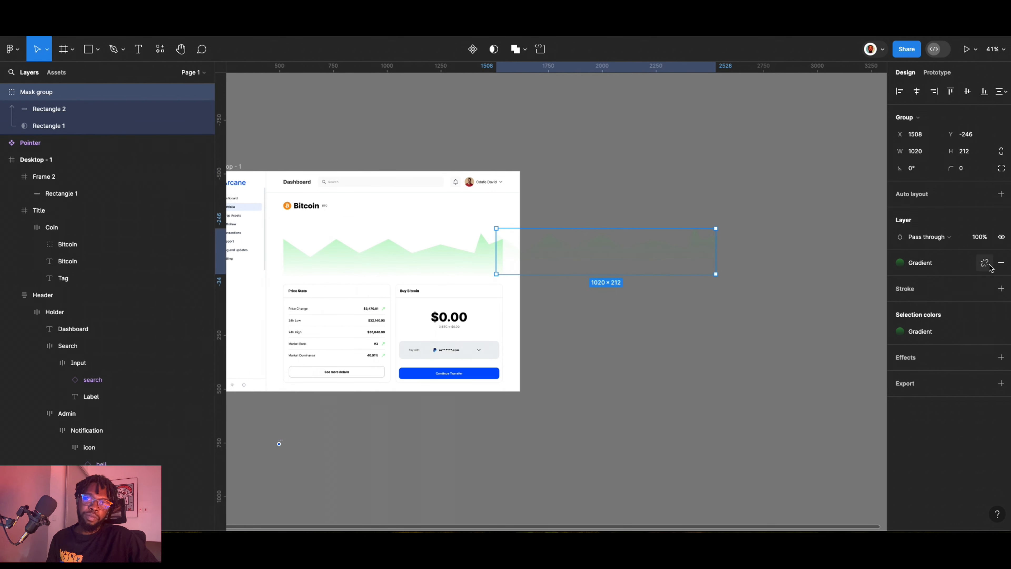
Detach the Gradient style from the mask group and set the 0% stop of its 23E23E linear fill to 100% opacity.
{"action": "left_click", "coordinate": [985, 263]}
{"action": "left_click", "coordinate": [900, 280]}
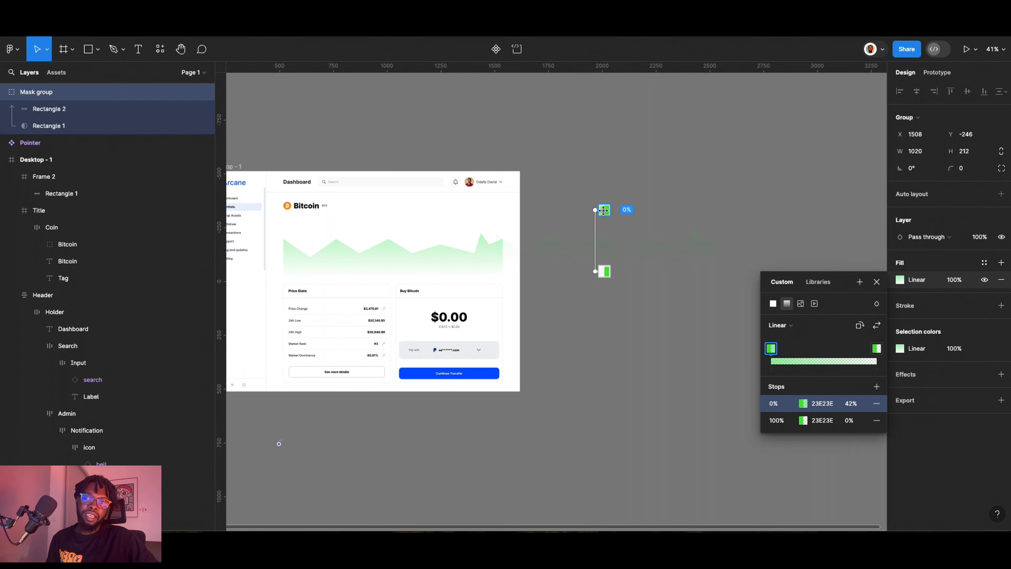
{"action": "left_click_drag", "start_coordinate": [844, 288], "coordinate": [485, 208]}
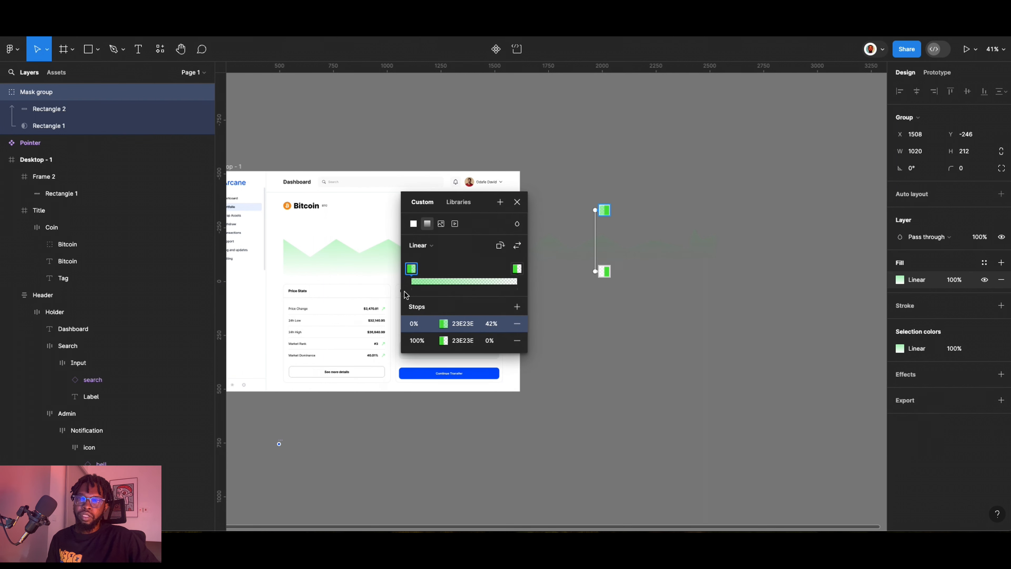
{"action": "left_click", "coordinate": [444, 326]}
{"action": "left_click_drag", "start_coordinate": [341, 412], "coordinate": [418, 412]}
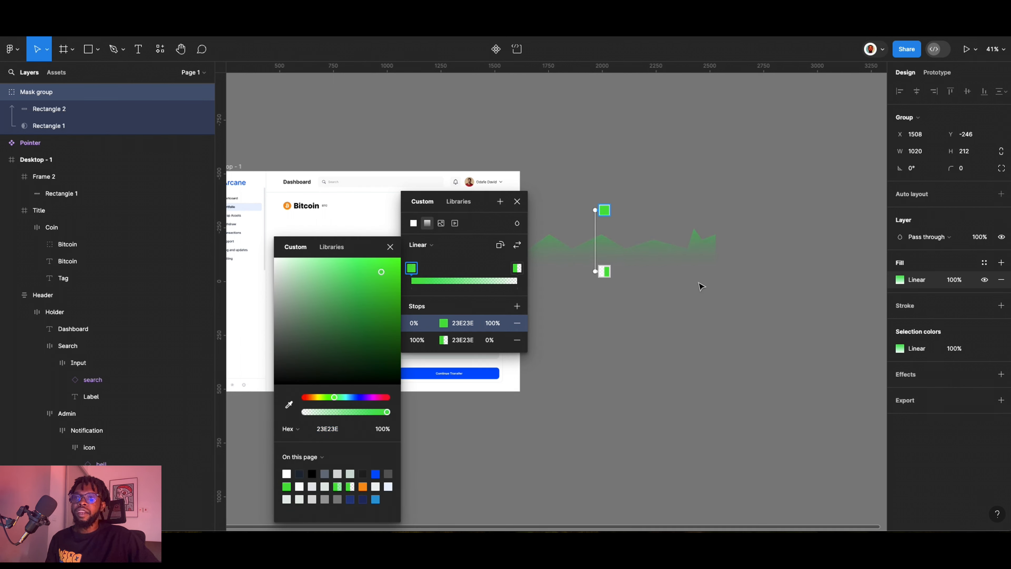
{"action": "left_click", "coordinate": [517, 201]}
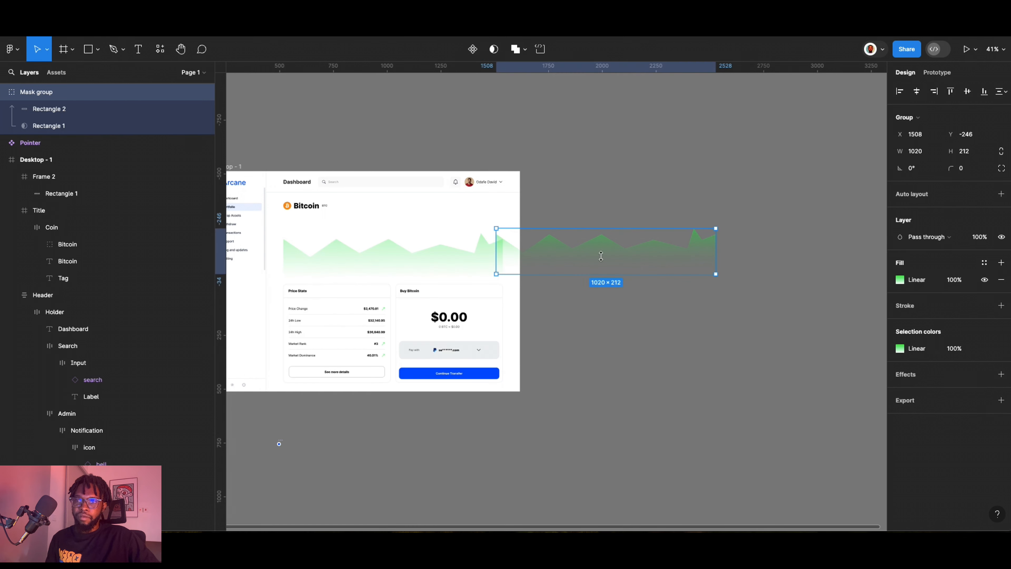
Delete the old chart shape from Frame 2 and place the mask group in the frame at X 0, Y 78.
{"action": "left_click", "coordinate": [657, 306]}
{"action": "left_click", "coordinate": [566, 253]}
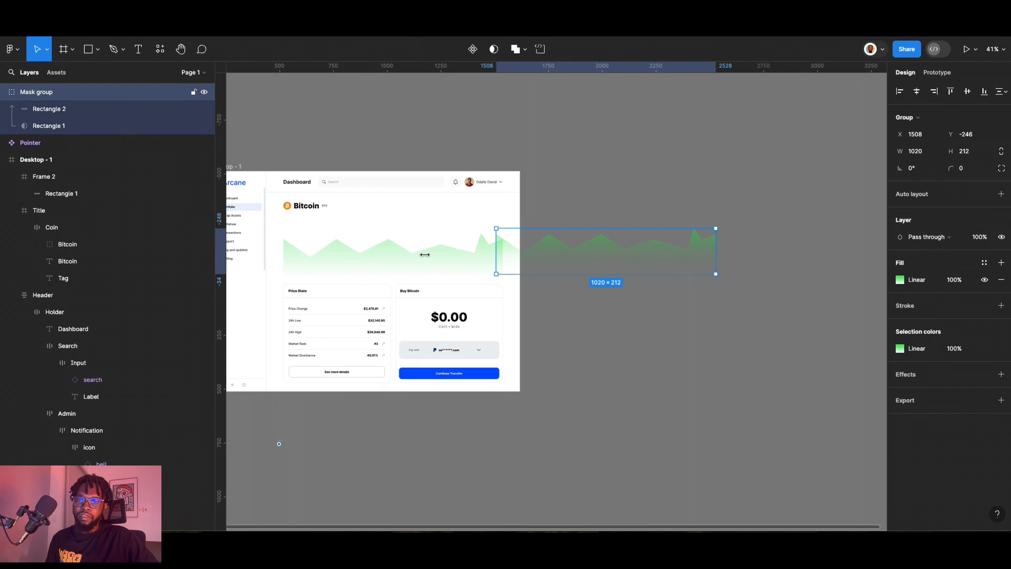
{"action": "double_click", "coordinate": [392, 263]}
{"action": "key", "text": "Delete"}
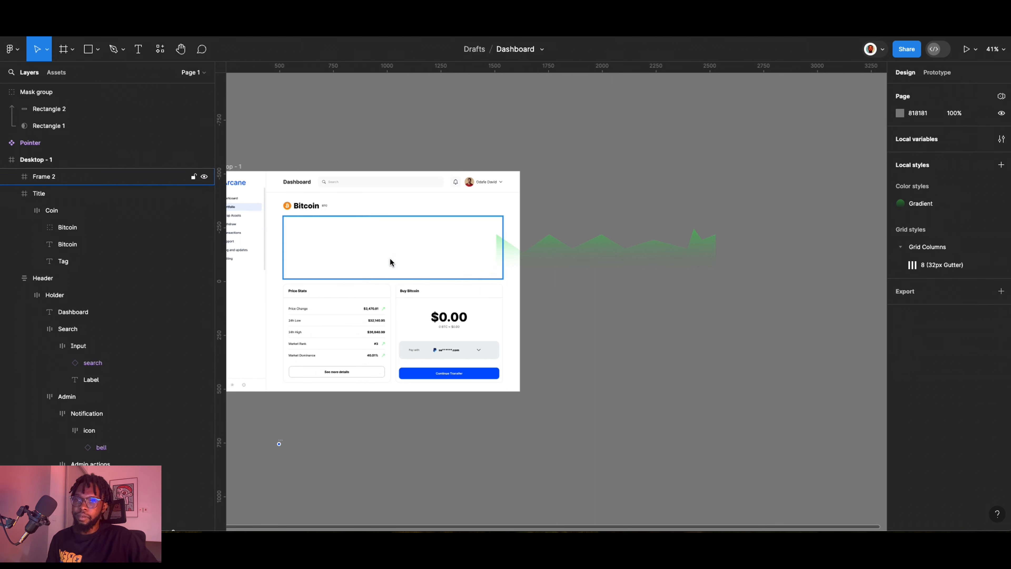
{"action": "left_click_drag", "start_coordinate": [592, 264], "coordinate": [416, 269]}
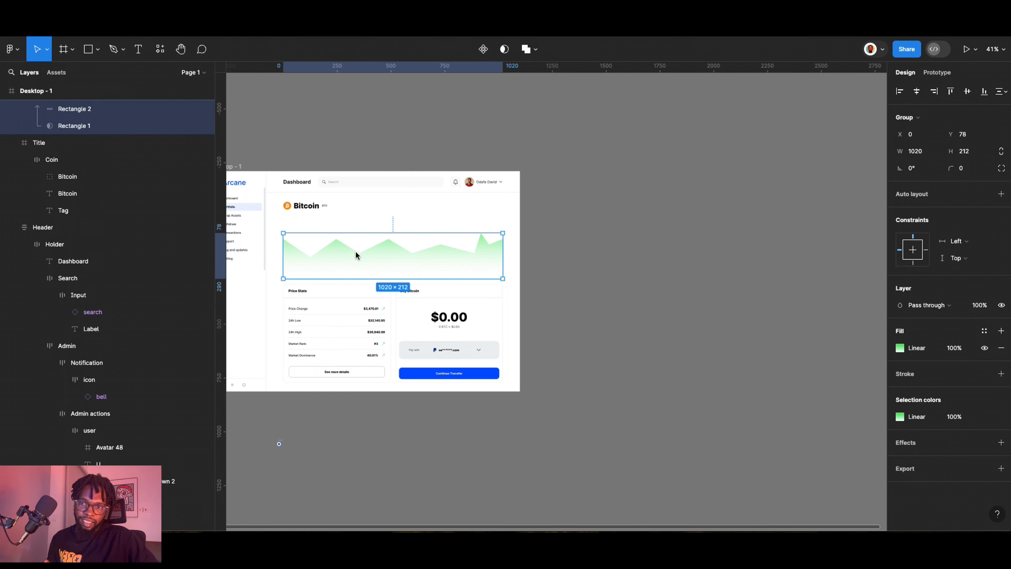
Move the mask group out of Frame 2 to the canvas below Desktop - 1, at about X 604, Y 644.
{"action": "key", "text": "ctrl+alt+m"}
{"action": "left_click_drag", "start_coordinate": [359, 264], "coordinate": [371, 440]}
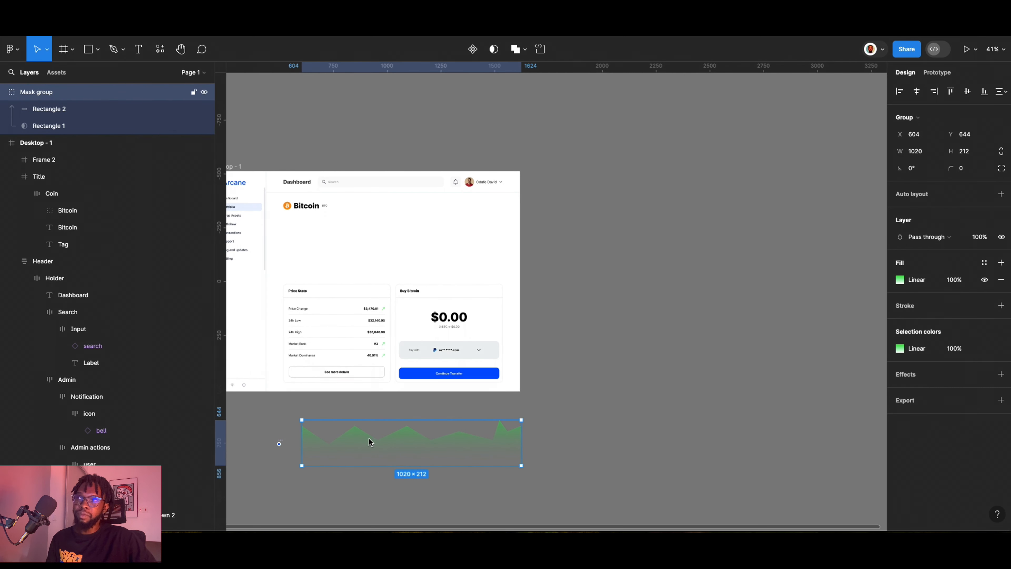
{"action": "left_click", "coordinate": [368, 261]}
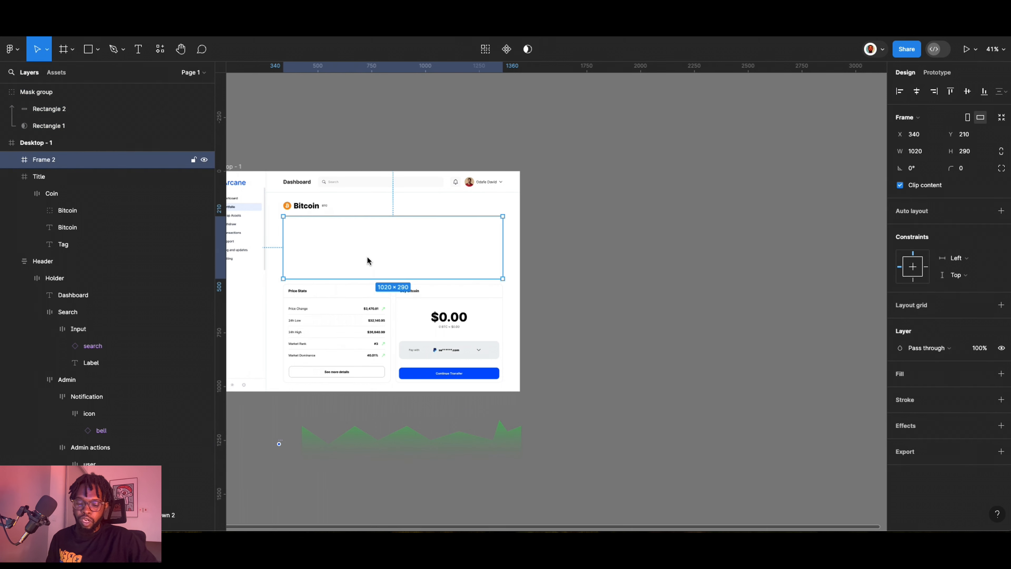
{"action": "left_click", "coordinate": [429, 454]}
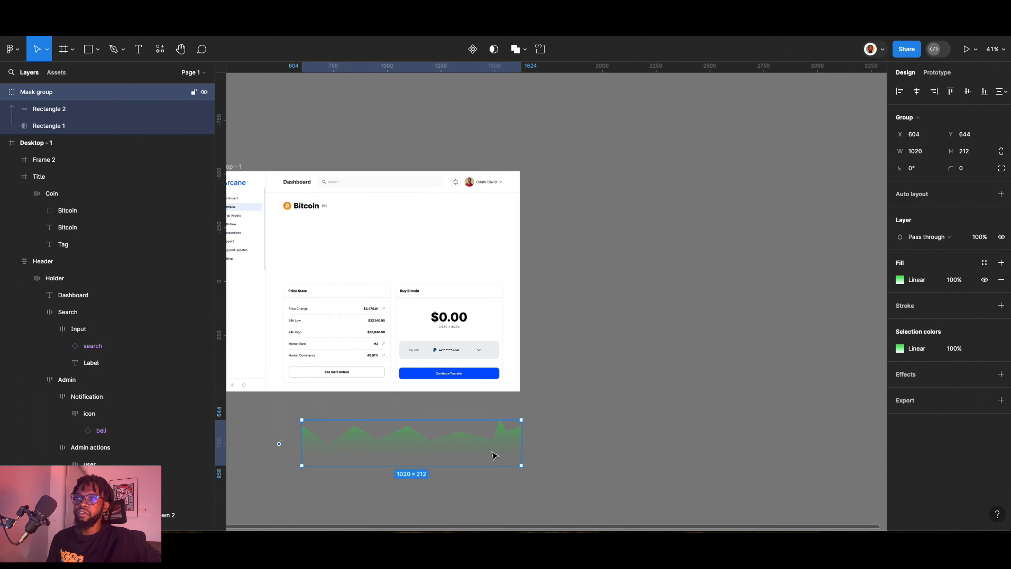
{"action": "scroll", "coordinate": [489, 455], "scroll_direction": "down", "scroll_amount": 5}
{"action": "scroll", "coordinate": [399, 347], "scroll_direction": "up", "scroll_amount": 2}
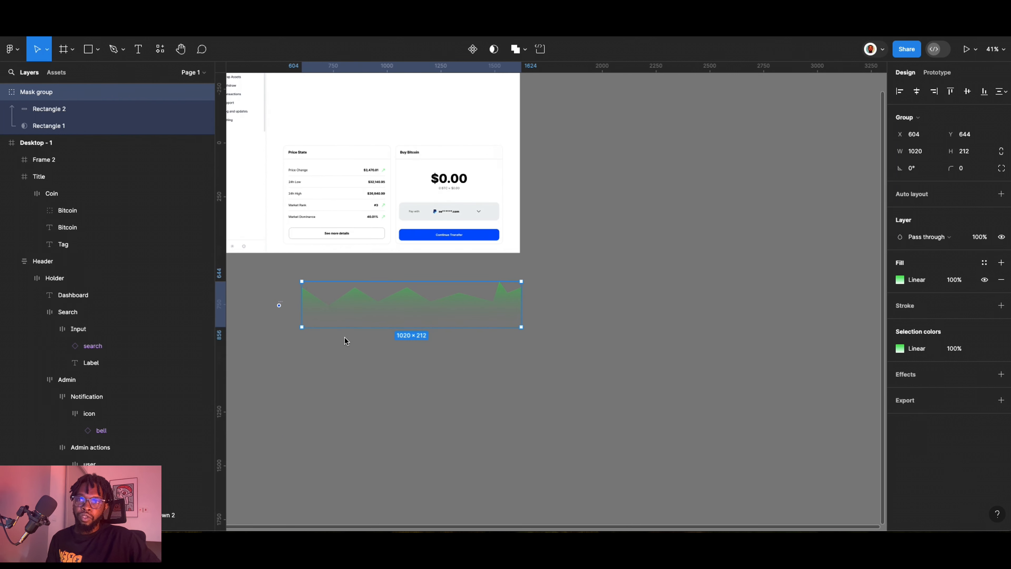
Rename Rectangle 1, the mask shape inside the mask group, as Graph.
{"action": "right_click", "coordinate": [92, 112]}
{"action": "left_click", "coordinate": [58, 113]}
{"action": "left_click", "coordinate": [48, 129]}
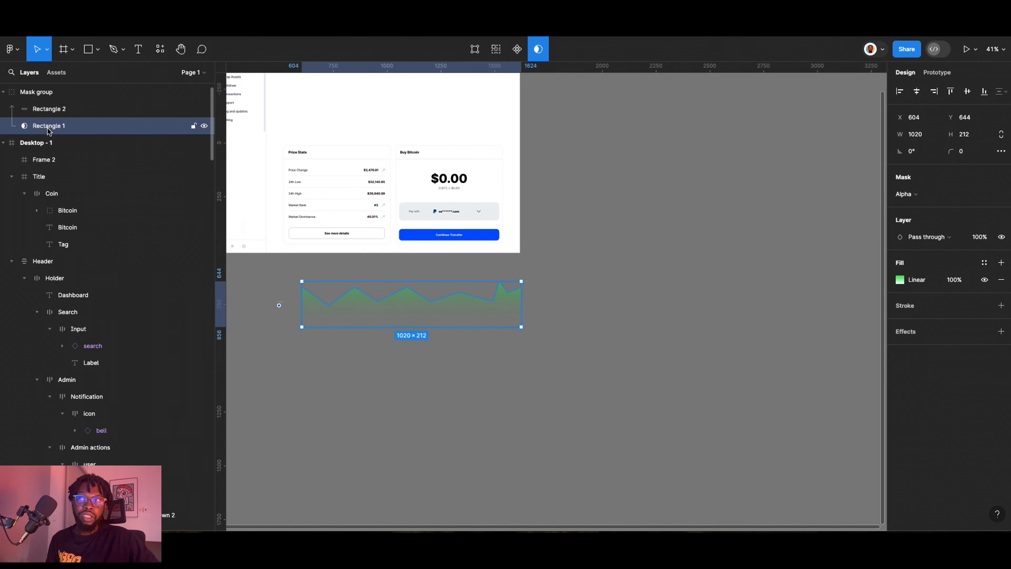
{"action": "double_click", "coordinate": [48, 127]}
{"action": "type", "text": "Gra"}
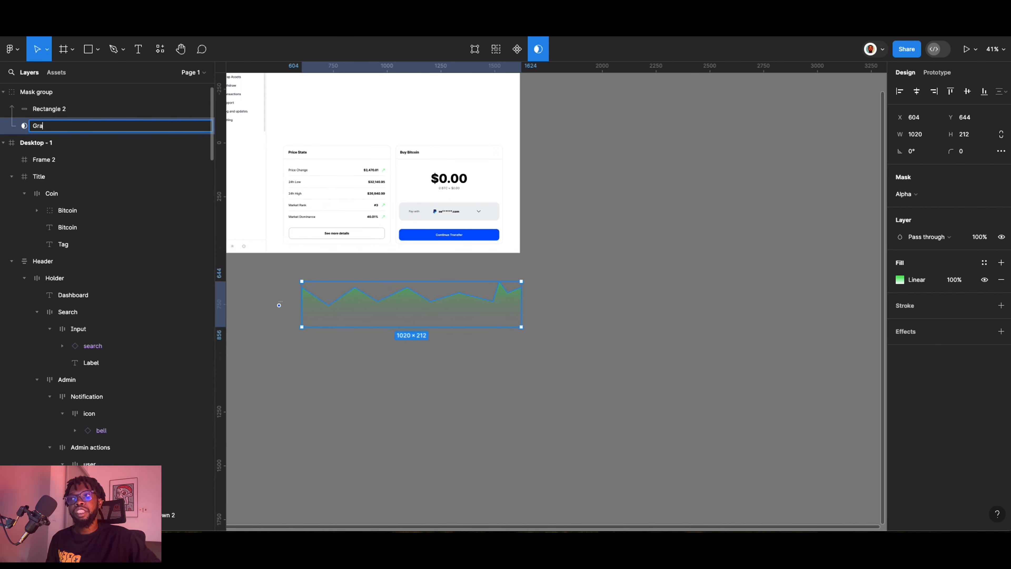
{"action": "type", "text": "pg"}
{"action": "key", "text": "BackSpace"}
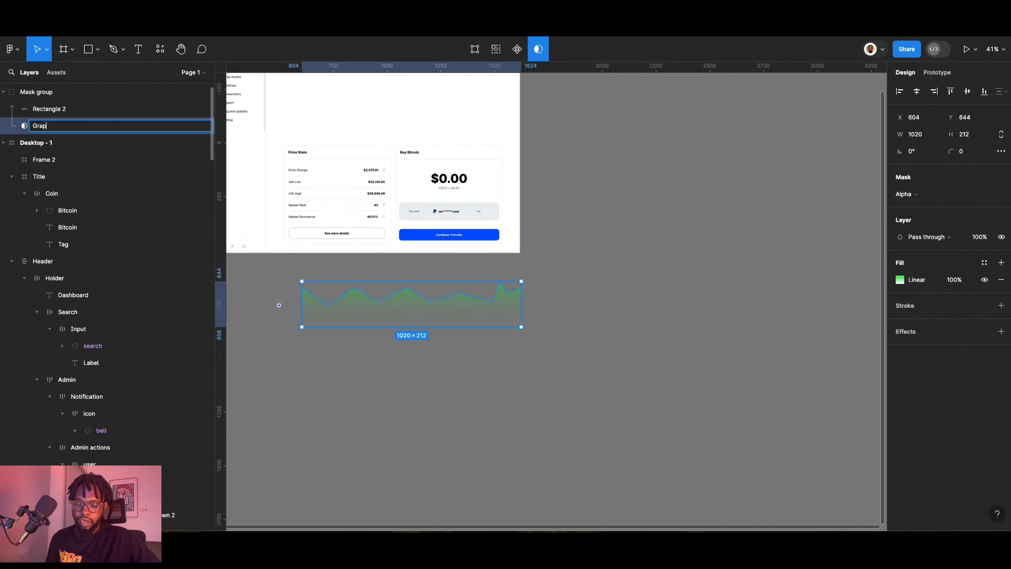
{"action": "type", "text": "h"}
{"action": "key", "text": "Return"}
Rename the Rectangle 2 layer inside the mask group as Rectangle.
{"action": "double_click", "coordinate": [59, 115]}
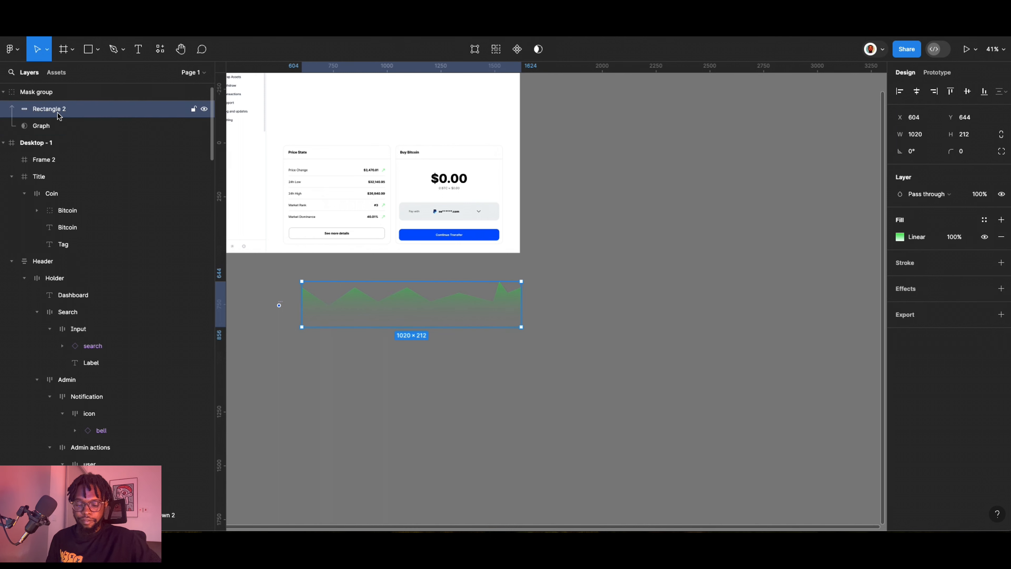
{"action": "left_click", "coordinate": [70, 112]}
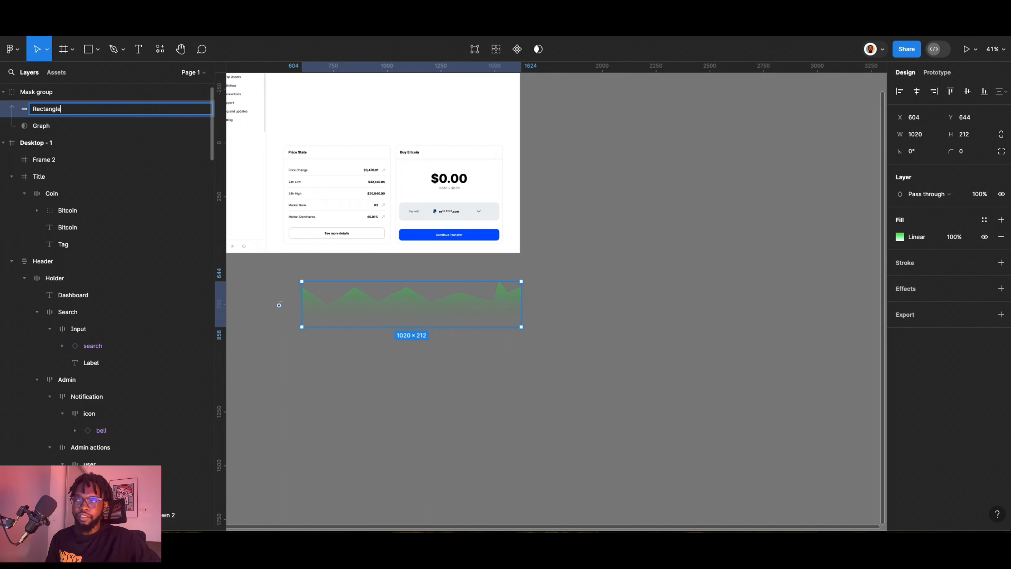
{"action": "key", "text": "Return"}
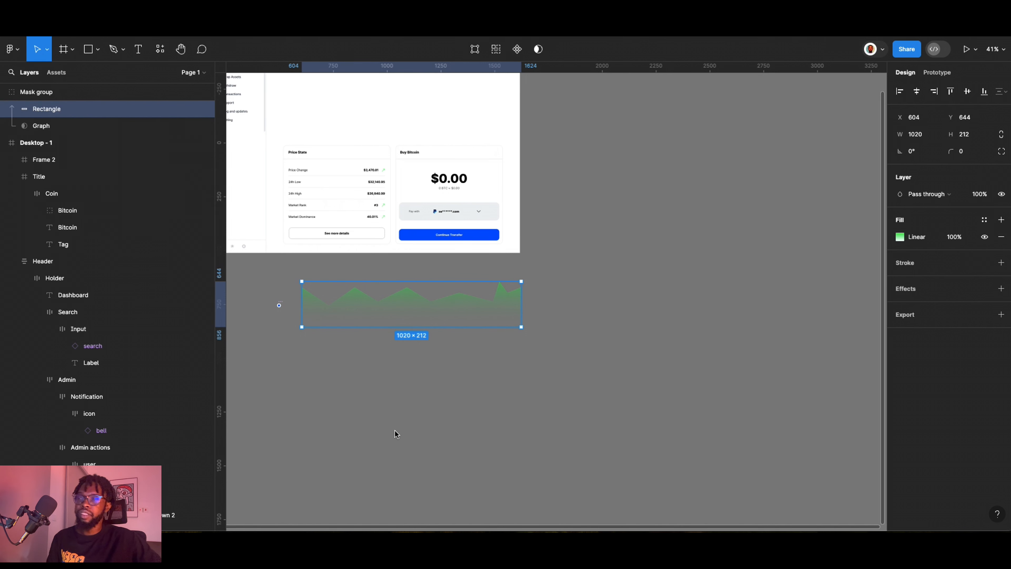
{"action": "left_click", "coordinate": [396, 434]}
{"action": "left_click", "coordinate": [75, 108]}
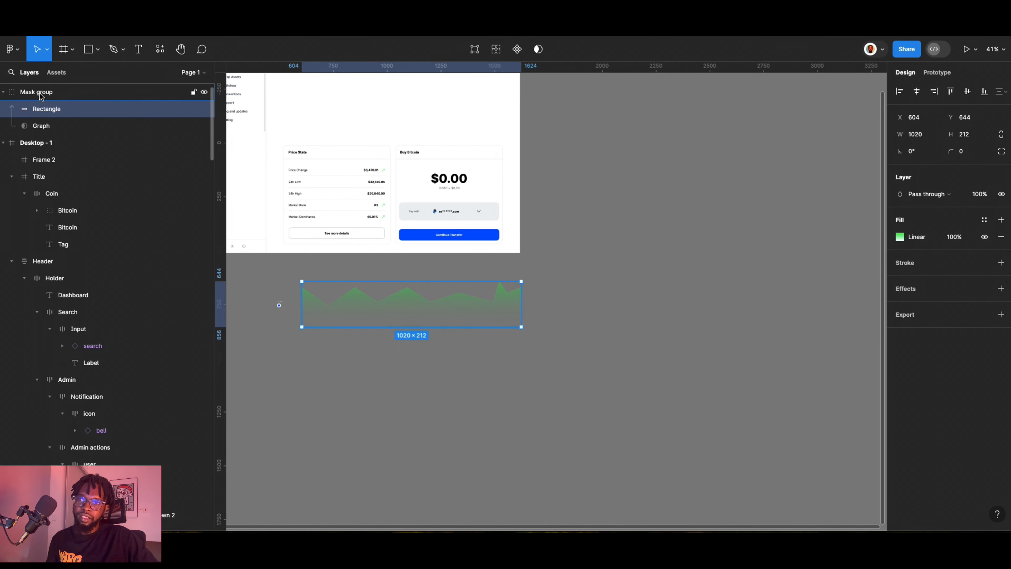
Rename the mask group as Grapgh Mask.
{"action": "double_click", "coordinate": [39, 93]}
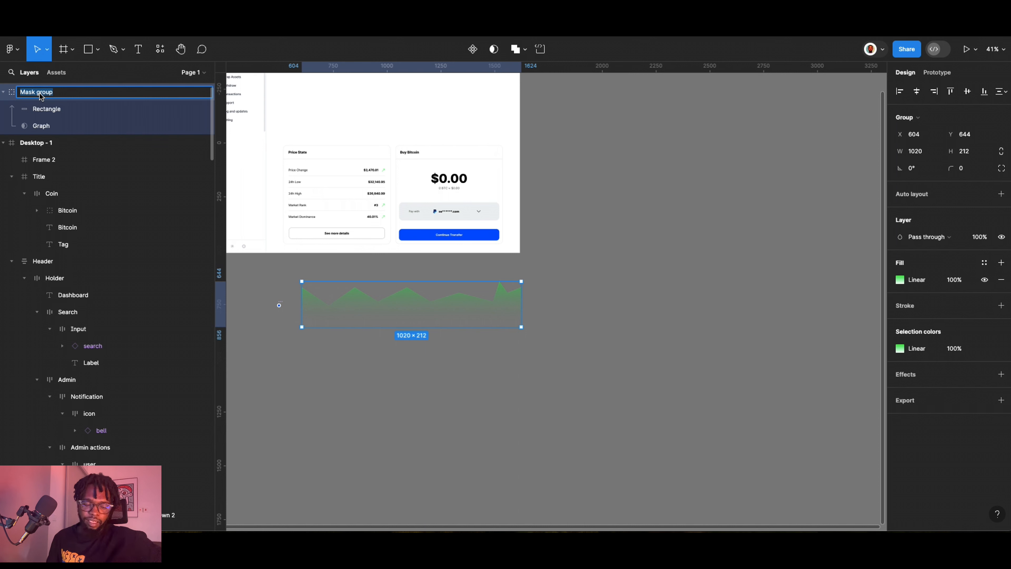
{"action": "type", "text": "Grapgh Ma"}
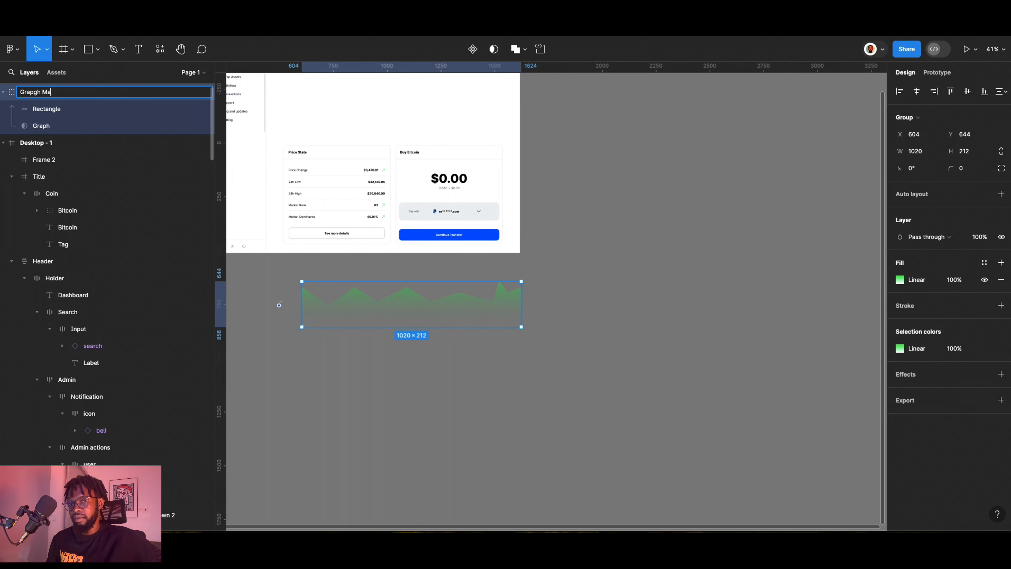
{"action": "type", "text": "sk"}
{"action": "key", "text": "Return"}
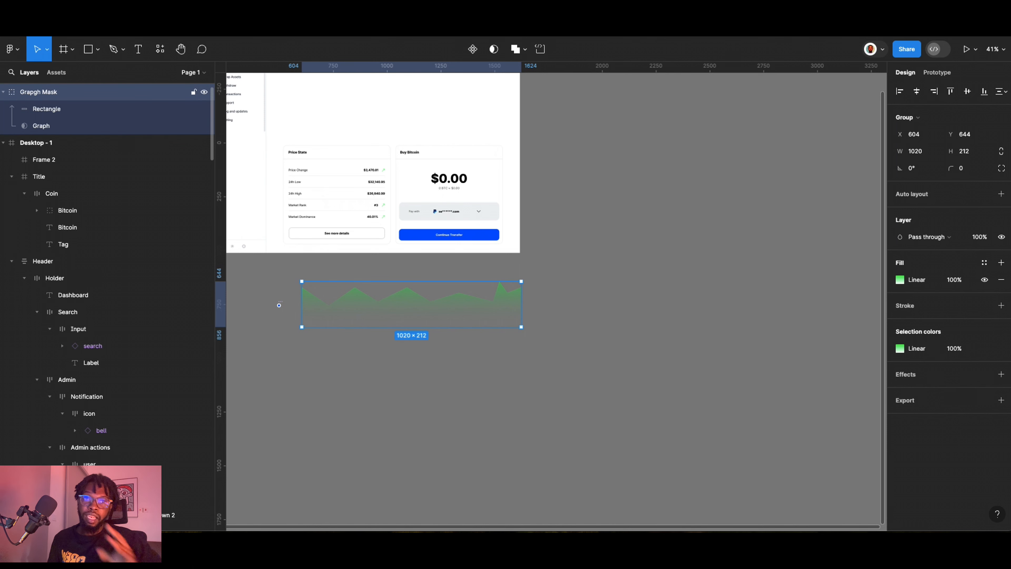
{"action": "left_click", "coordinate": [114, 119]}
Try sliding the Rectangle layer leftward behind the Graph mask to preview the reveal, and return it to X 604.
{"action": "left_click", "coordinate": [59, 111]}
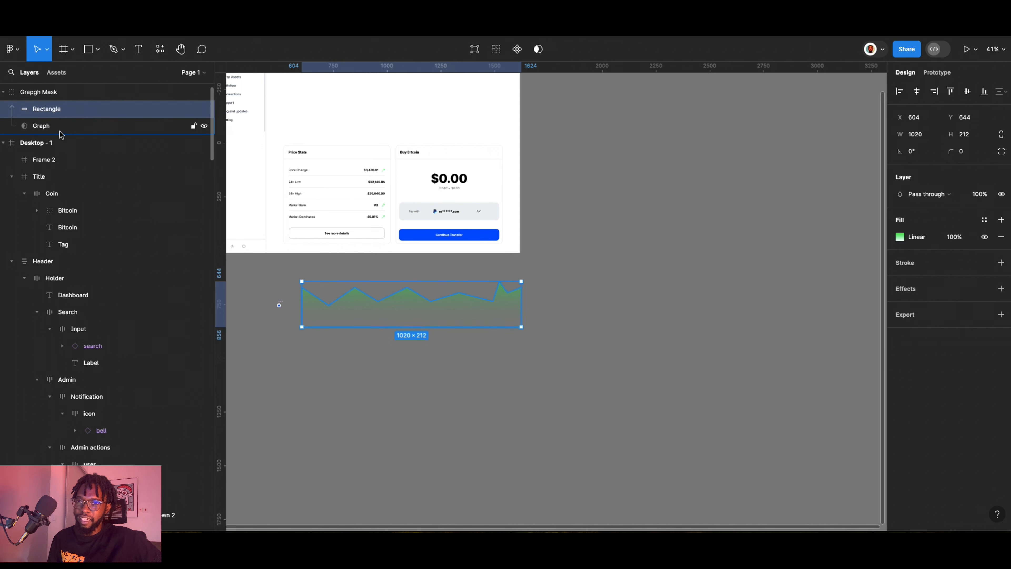
{"action": "left_click", "coordinate": [63, 127]}
{"action": "left_click", "coordinate": [91, 114]}
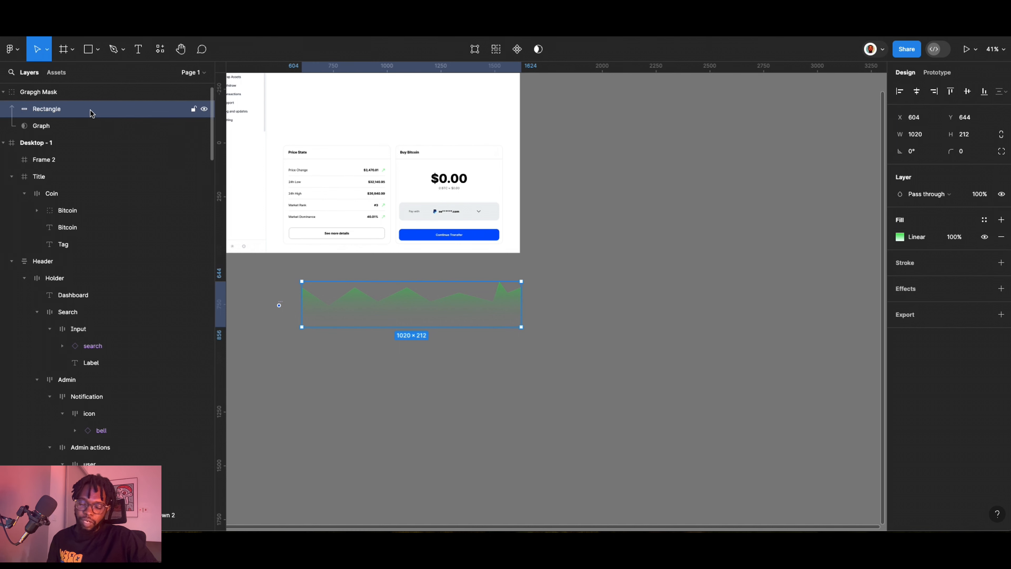
{"action": "key", "text": "shift+Left"}
{"action": "key", "text": "shift+Left"}
{"action": "key", "text": "shift+Left"}
{"action": "key", "text": "shift+Left"}
{"action": "key", "text": "shift+Left"}
{"action": "key", "text": "shift+Left"}
{"action": "key", "text": "shift+Left"}
{"action": "key", "text": "shift+Left"}
{"action": "key", "text": "shift+Left"}
{"action": "key", "text": "shift+Left"}
{"action": "key", "text": "shift+Left"}
{"action": "key", "text": "shift+Left"}
{"action": "key", "text": "shift+Left"}
{"action": "key", "text": "shift+Left"}
{"action": "key", "text": "shift+Left"}
{"action": "key", "text": "shift+Left"}
{"action": "key", "text": "shift+Left"}
{"action": "key", "text": "shift+Left"}
{"action": "key", "text": "shift+Left"}
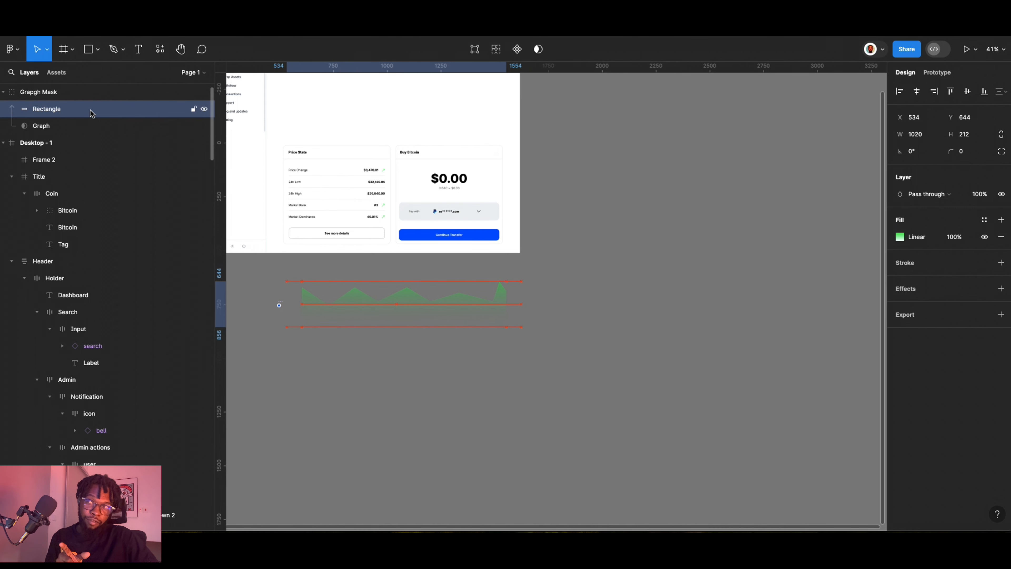
{"action": "key", "text": "shift+Left"}
{"action": "key", "text": "shift+Left"}
{"action": "key", "text": "shift+Left"}
{"action": "key", "text": "shift+Left"}
{"action": "key", "text": "shift+Left"}
{"action": "key", "text": "shift+Left"}
{"action": "key", "text": "shift+Left"}
{"action": "key", "text": "shift+Left"}
{"action": "key", "text": "shift+Left"}
{"action": "key", "text": "shift+Left"}
{"action": "key", "text": "shift+Left"}
{"action": "key", "text": "shift+Left"}
{"action": "key", "text": "shift+Left"}
{"action": "key", "text": "shift+Left"}
{"action": "key", "text": "shift+Left"}
{"action": "key", "text": "shift+Left"}
{"action": "key", "text": "shift+Left"}
{"action": "key", "text": "shift+Left"}
{"action": "key", "text": "shift+Left"}
{"action": "key", "text": "shift+Left"}
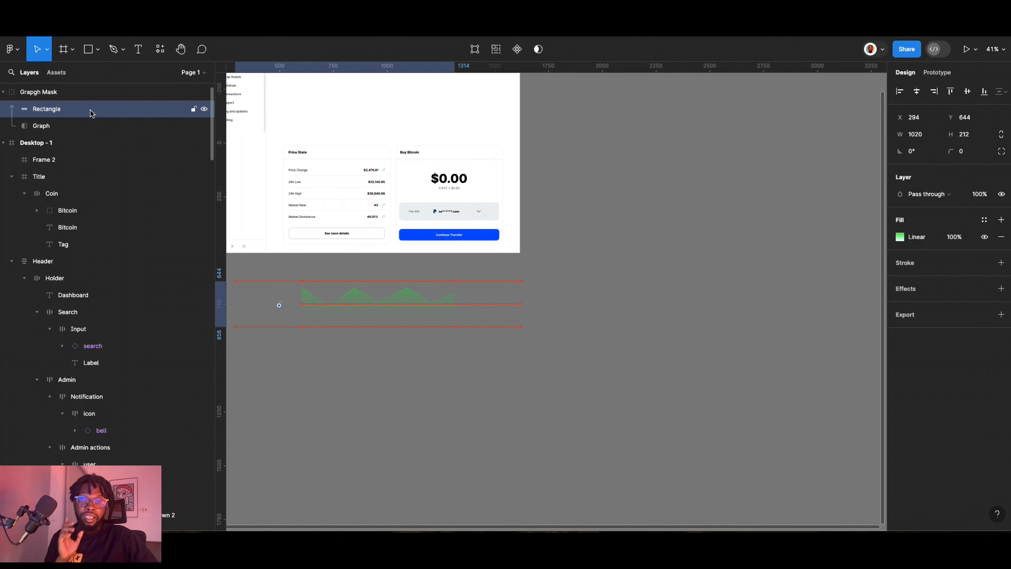
{"action": "key", "text": "shift+Left"}
{"action": "key", "text": "shift+Left"}
{"action": "key", "text": "shift+Left"}
{"action": "key", "text": "shift+Left"}
{"action": "key", "text": "shift+Left"}
{"action": "key", "text": "shift+Left"}
{"action": "key", "text": "shift+Left"}
{"action": "key", "text": "shift+Left"}
{"action": "key", "text": "shift+Left"}
{"action": "key", "text": "shift+Left"}
{"action": "key", "text": "shift+Left"}
{"action": "key", "text": "shift+Left"}
{"action": "key", "text": "shift+Left"}
{"action": "key", "text": "shift+Left"}
{"action": "key", "text": "shift+Left"}
{"action": "key", "text": "shift+Left"}
{"action": "key", "text": "shift+Left"}
{"action": "key", "text": "shift+Left"}
{"action": "key", "text": "shift+Left"}
{"action": "key", "text": "shift+Left"}
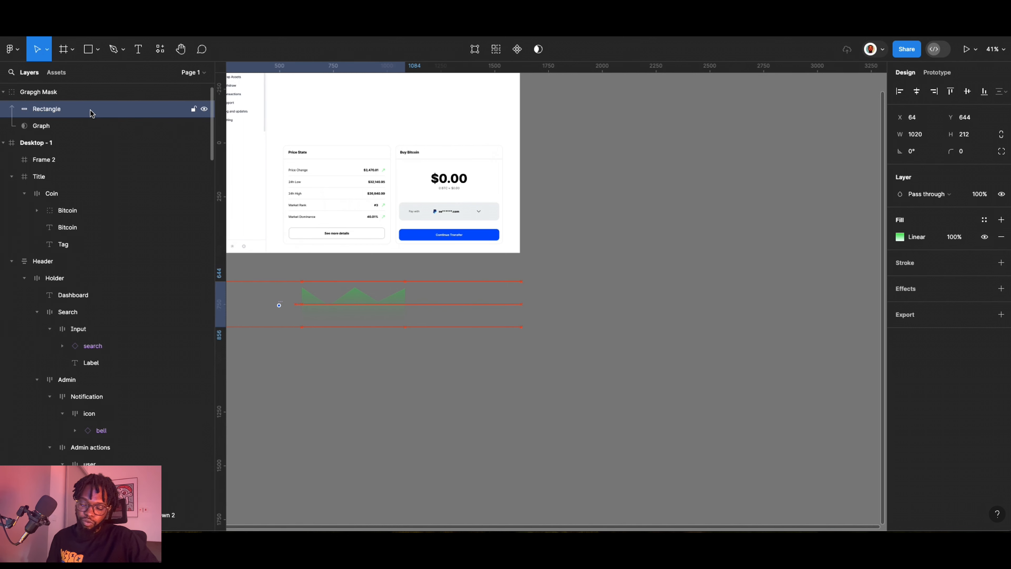
{"action": "key", "text": "shift+Left"}
{"action": "key", "text": "shift+Left"}
{"action": "key", "text": "shift+Left"}
{"action": "key", "text": "shift+Left"}
{"action": "key", "text": "shift+Left"}
{"action": "key", "text": "shift+Left"}
{"action": "key", "text": "shift+Left"}
{"action": "key", "text": "shift+Left"}
{"action": "key", "text": "shift+Left"}
{"action": "key", "text": "shift+Left"}
{"action": "key", "text": "shift+Left"}
{"action": "key", "text": "shift+Left"}
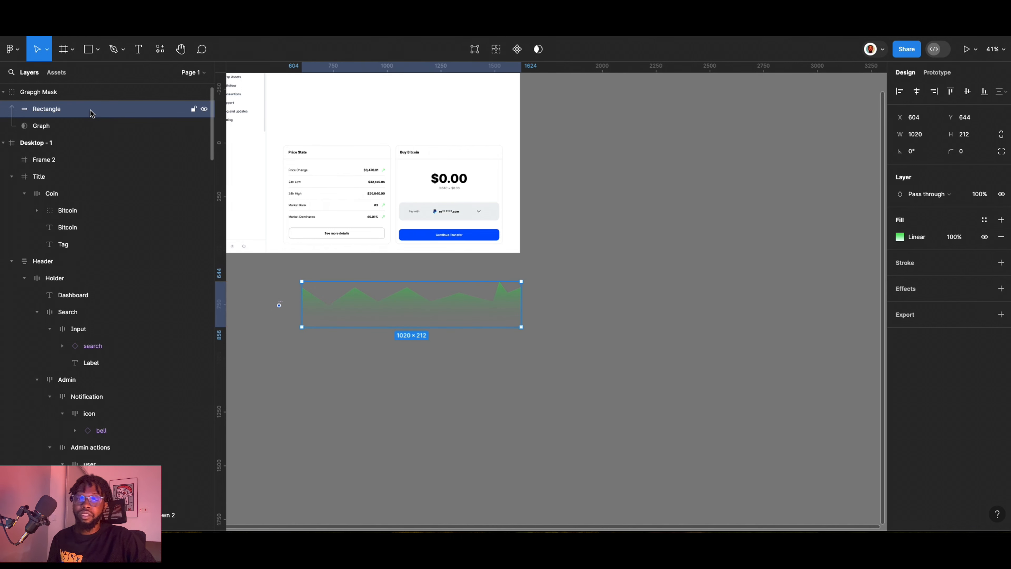
Wrap the Grapgh Mask group in a new frame and name the frame Graph.
{"action": "left_click", "coordinate": [443, 436]}
{"action": "left_click", "coordinate": [400, 321]}
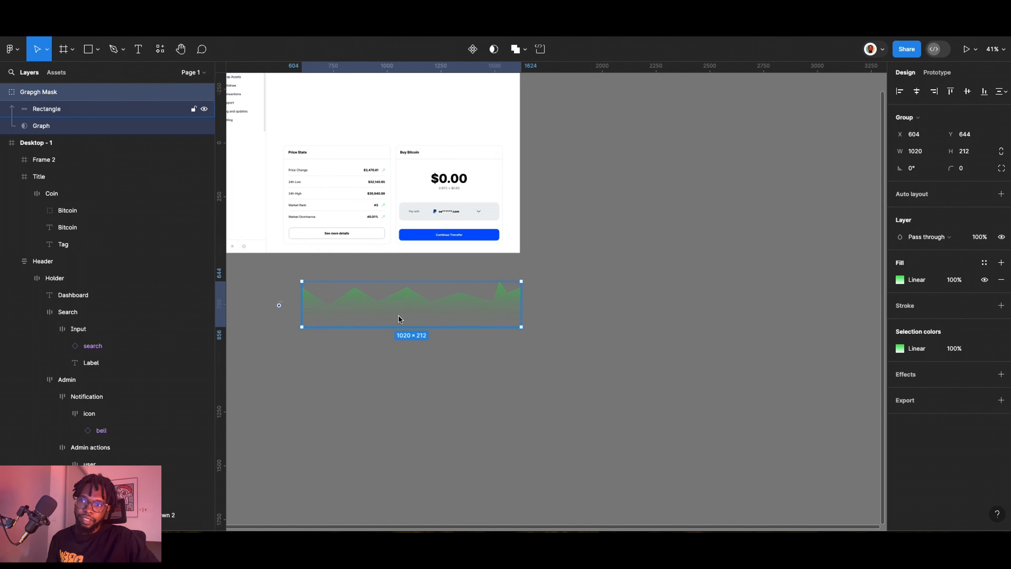
{"action": "key", "text": "ctrl+alt+g"}
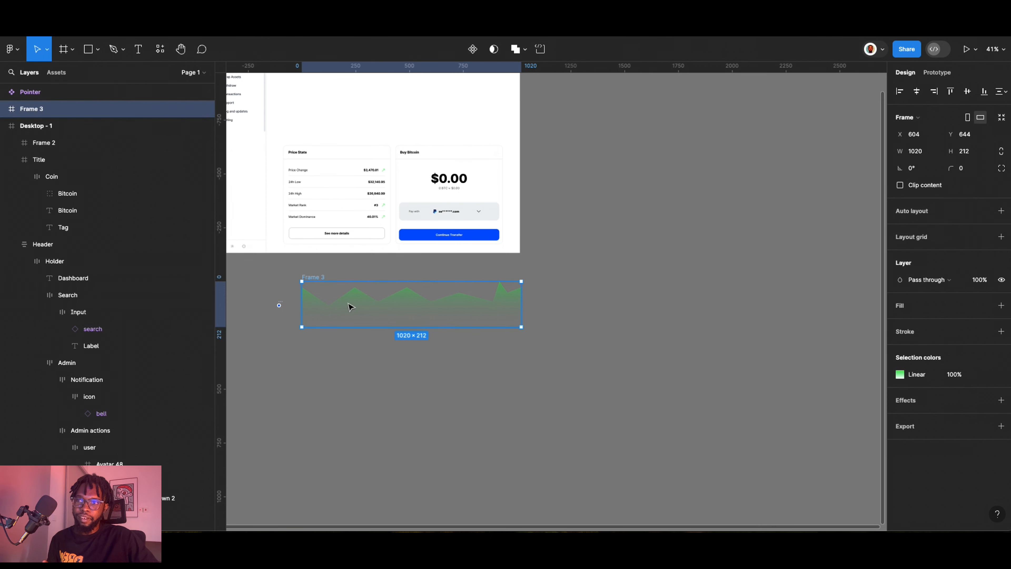
{"action": "scroll", "coordinate": [305, 294], "scroll_direction": "up", "scroll_amount": 3, "text": "ctrl"}
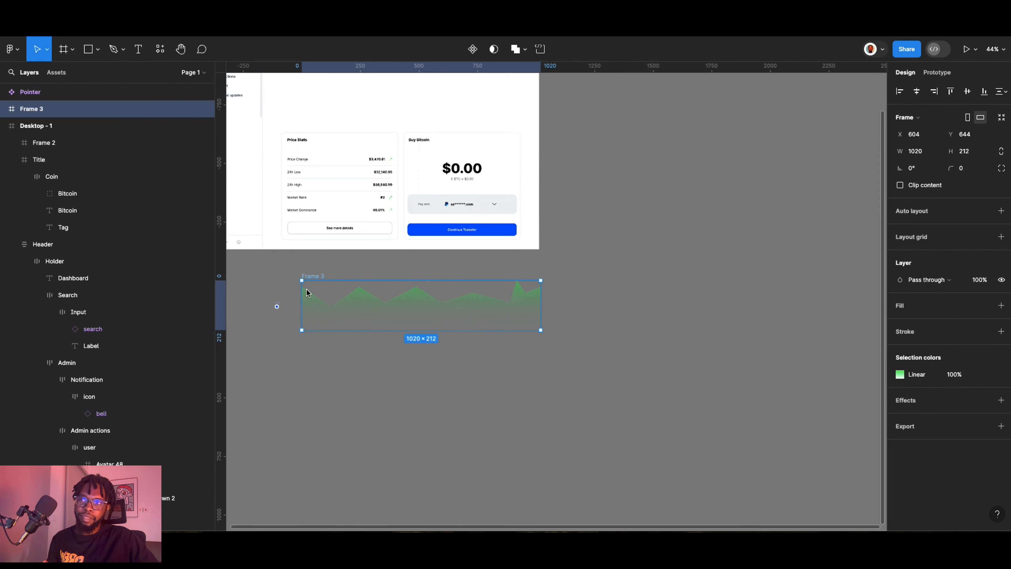
{"action": "double_click", "coordinate": [307, 275]}
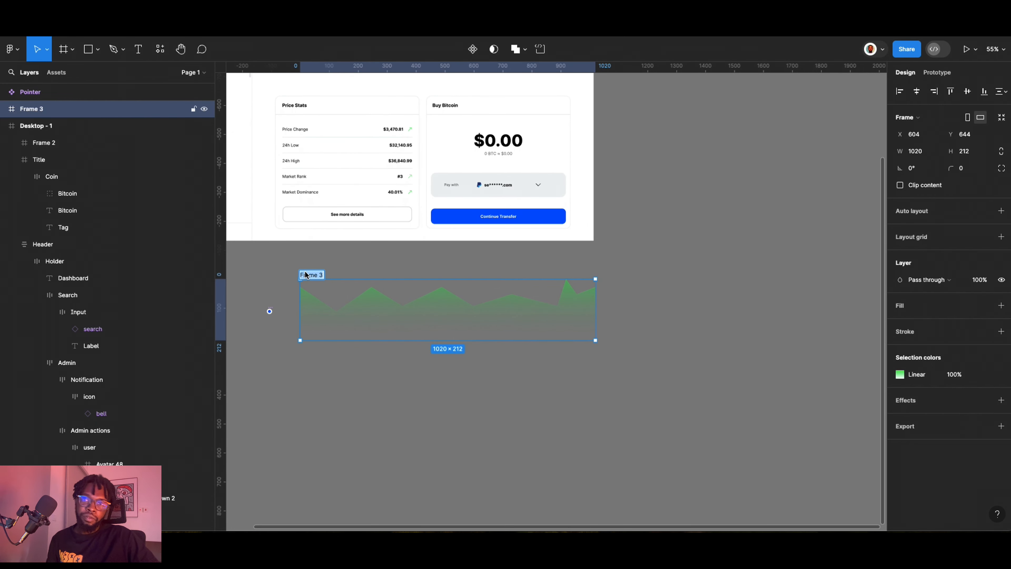
{"action": "type", "text": "Gr"}
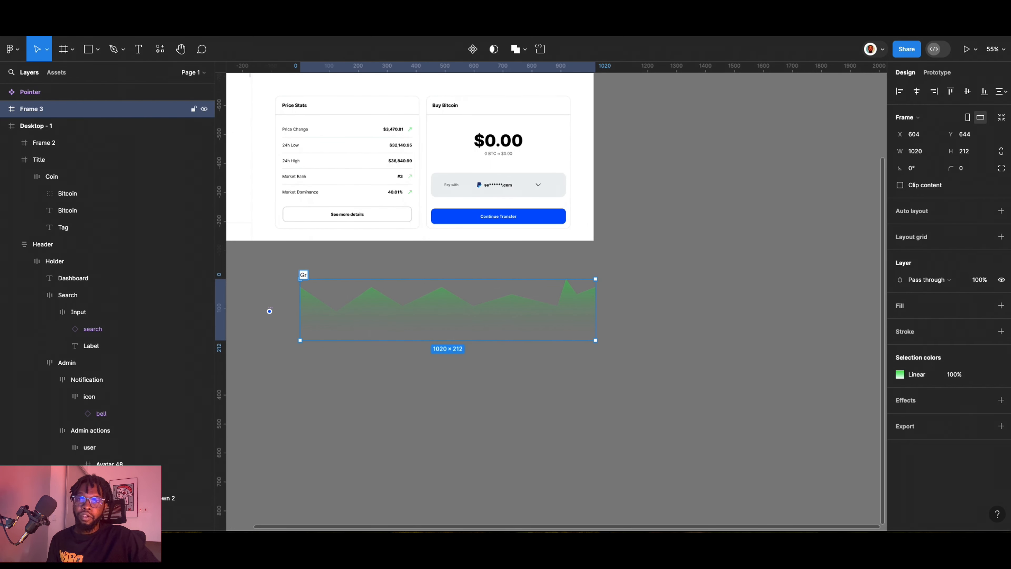
{"action": "type", "text": "apg"}
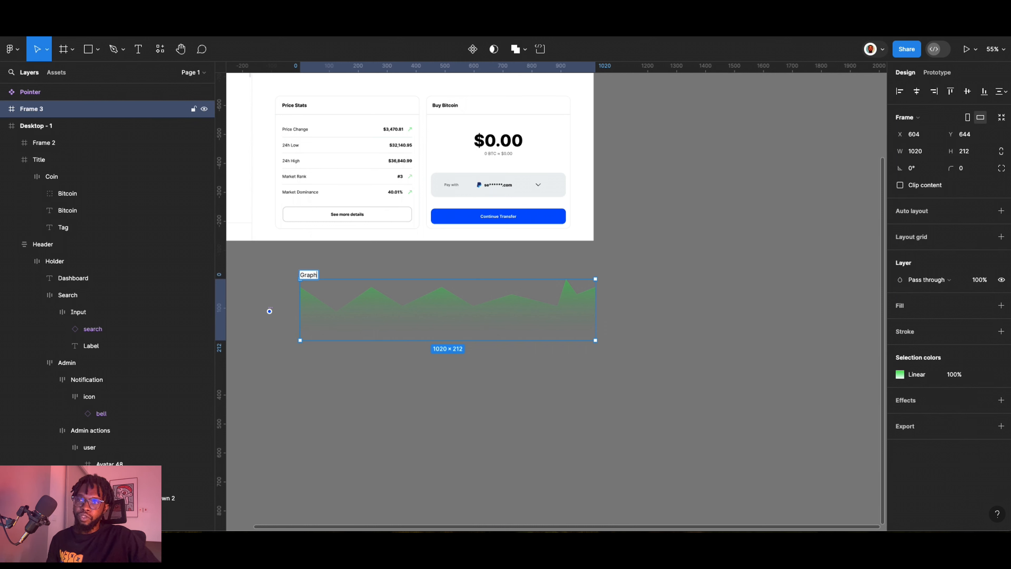
{"action": "key", "text": "Return"}
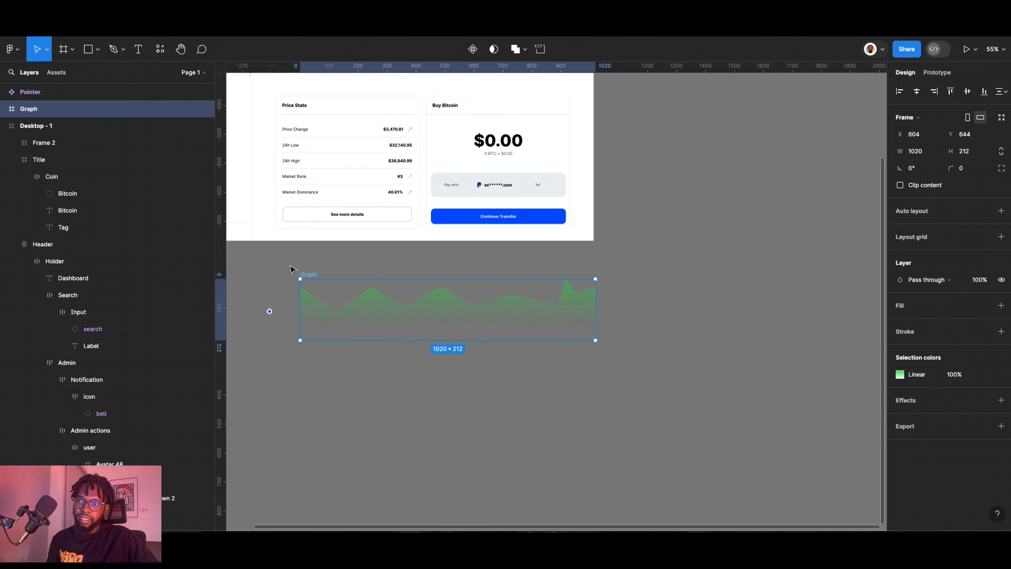
Move the Pointer component above and to the left of the Graph frame, to about X 393, Y 574.
{"action": "left_click_drag", "start_coordinate": [270, 310], "coordinate": [242, 260]}
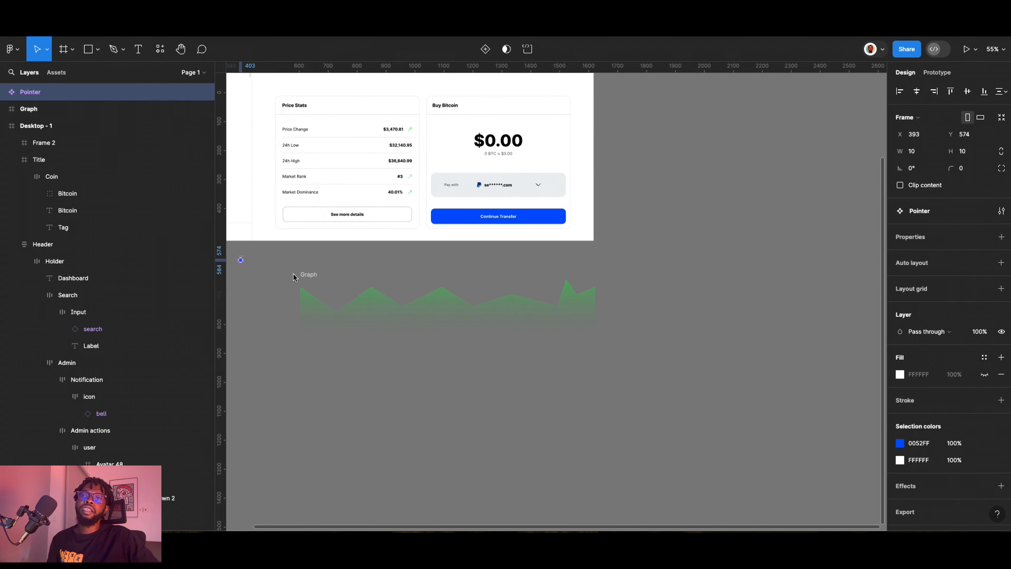
Move the Graph frame below the dashboard to X 513, Y 671, and remove the trial duplicate made beneath it.
{"action": "left_click_drag", "start_coordinate": [307, 277], "coordinate": [281, 284]}
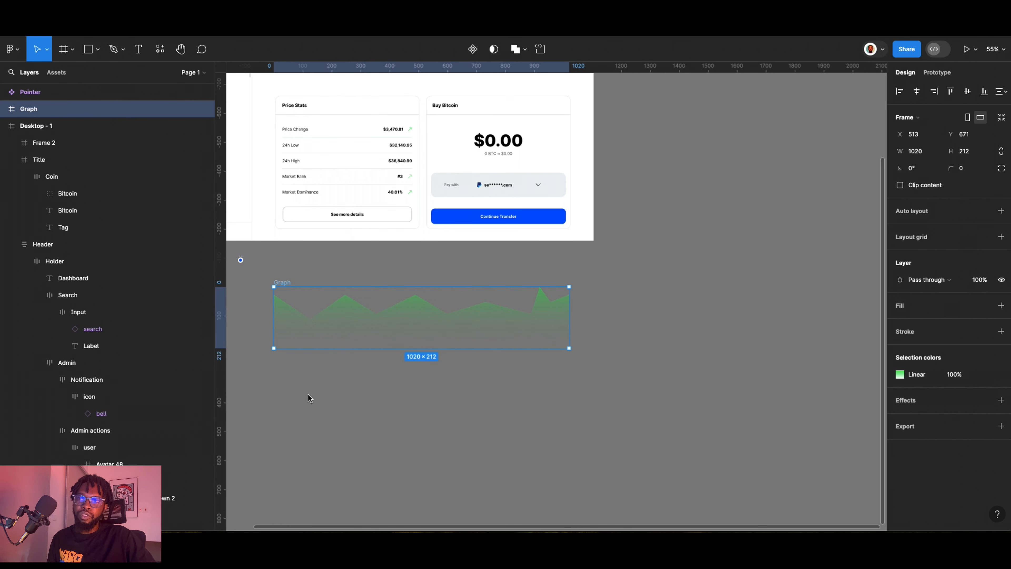
{"action": "left_click_drag", "start_coordinate": [330, 341], "coordinate": [333, 406]}
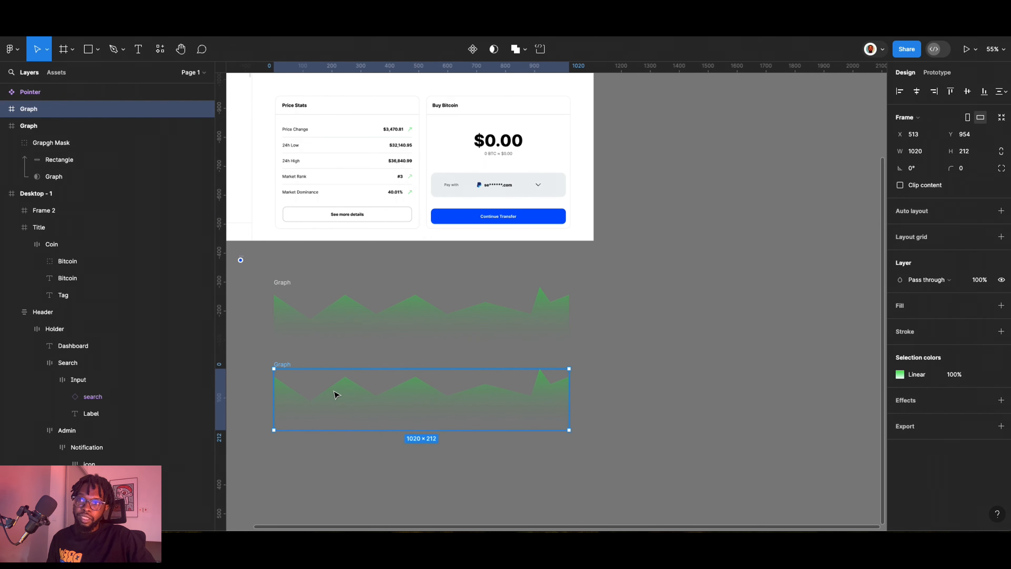
{"action": "key", "text": "Delete"}
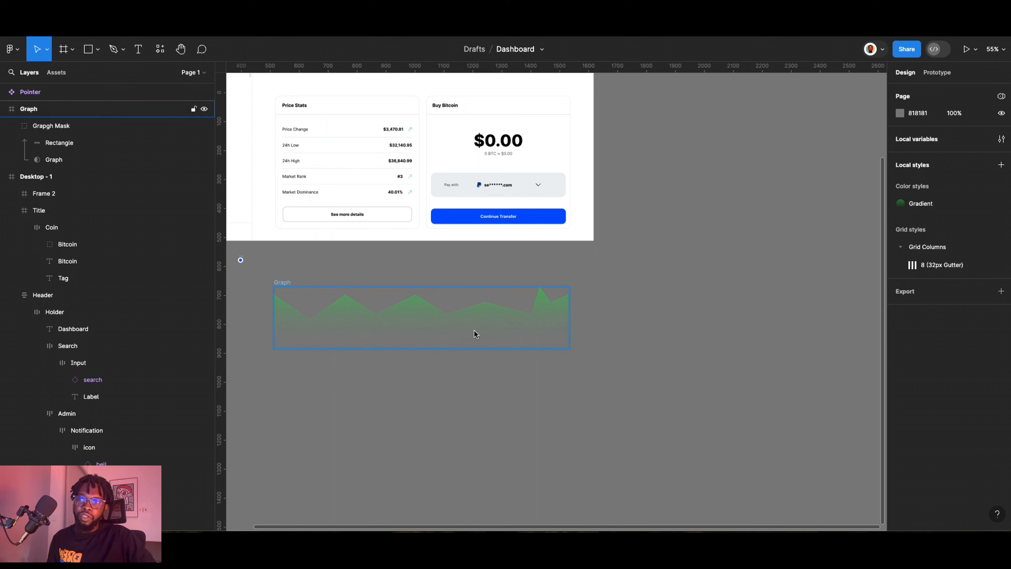
Move the Pointer component to X 450, Y 569 and place an instance on the graph's first valley at X 116, Y 101.
{"action": "mouse_move", "coordinate": [243, 260]}
{"action": "left_mouse_down"}
{"action": "mouse_move", "coordinate": [320, 282]}
{"action": "mouse_move", "coordinate": [312, 316]}
{"action": "mouse_move", "coordinate": [260, 257]}
{"action": "left_mouse_up"}
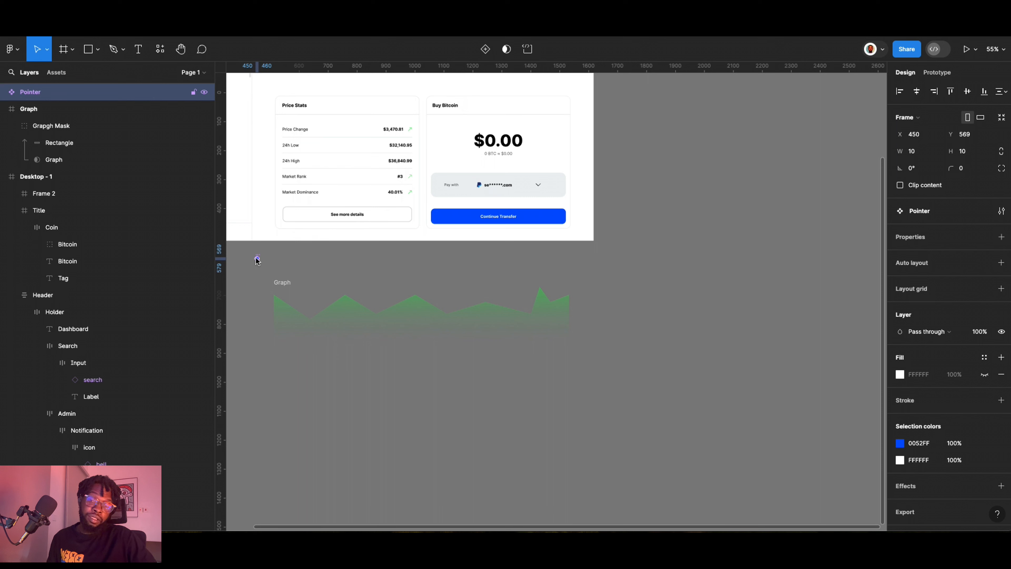
{"action": "left_click_drag", "start_coordinate": [257, 258], "coordinate": [309, 319]}
{"action": "scroll", "coordinate": [313, 325], "scroll_direction": "up", "scroll_amount": 5}
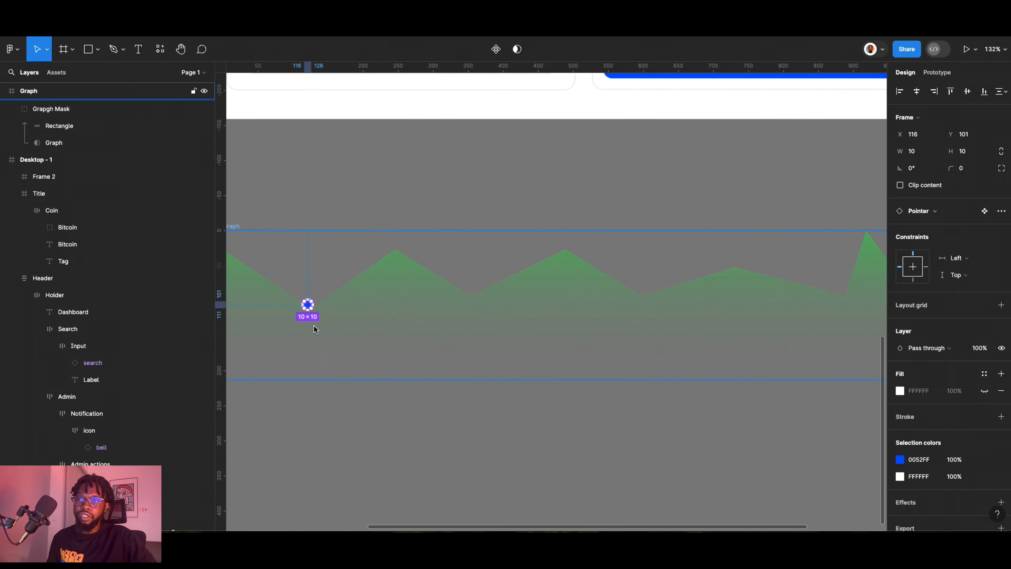
{"action": "scroll", "coordinate": [350, 332], "scroll_direction": "down", "scroll_amount": 5}
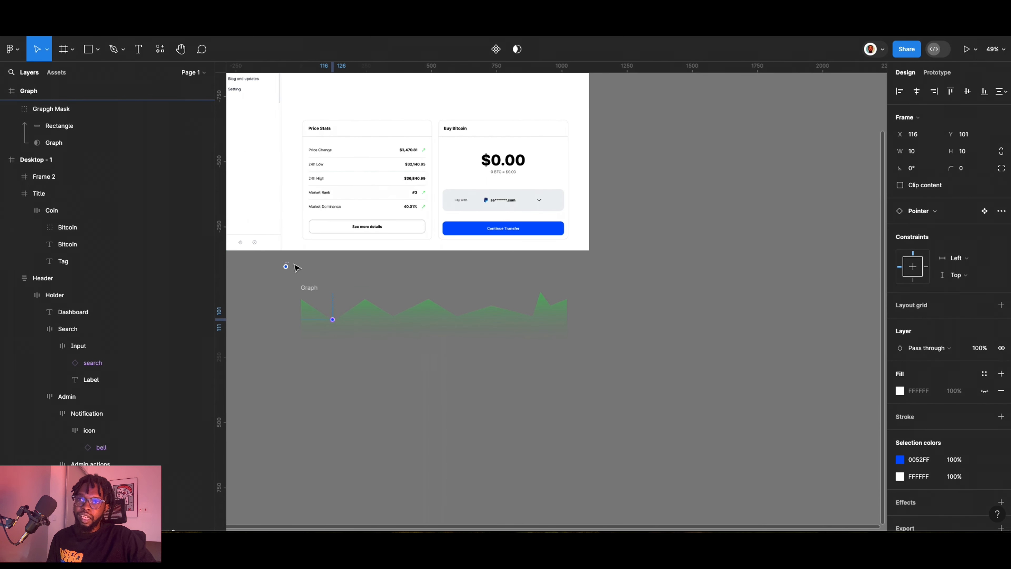
{"action": "scroll", "coordinate": [354, 319], "scroll_direction": "up", "scroll_amount": 5}
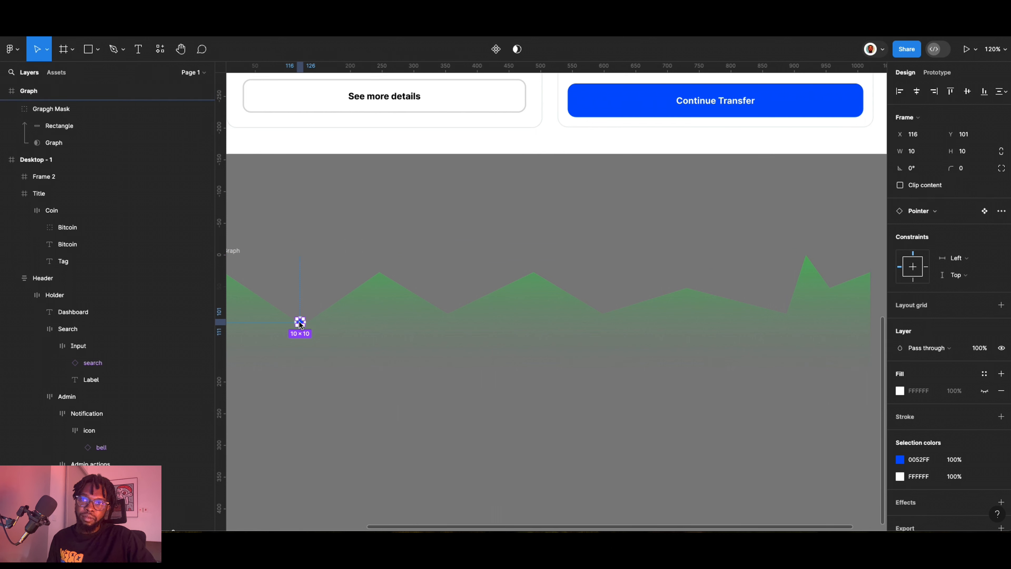
Duplicate the Pointer instance onto the next two peaks and two valleys of the graph, adding one more loose copy inside the frame.
{"action": "key", "text": "ctrl+d"}
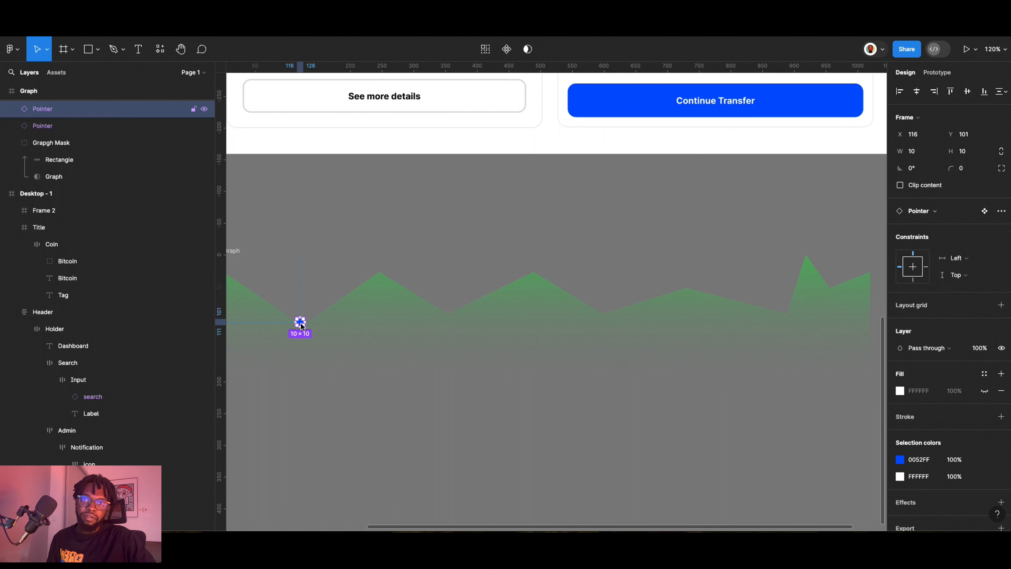
{"action": "left_click_drag", "start_coordinate": [300, 323], "coordinate": [603, 314]}
{"action": "key", "text": "ctrl+d"}
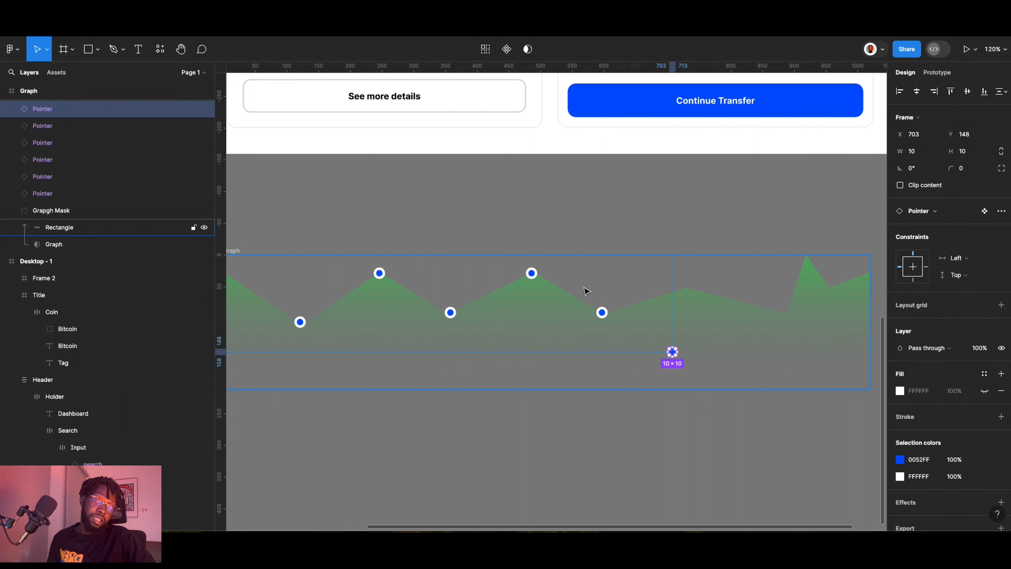
Place the loose Pointer on the graph's low rounded-off peak and a duplicate on the tall spike at X 915, Y -5.
{"action": "scroll", "coordinate": [517, 286], "scroll_direction": "down", "scroll_amount": 2}
{"action": "scroll", "coordinate": [440, 317], "scroll_direction": "down", "scroll_amount": 10}
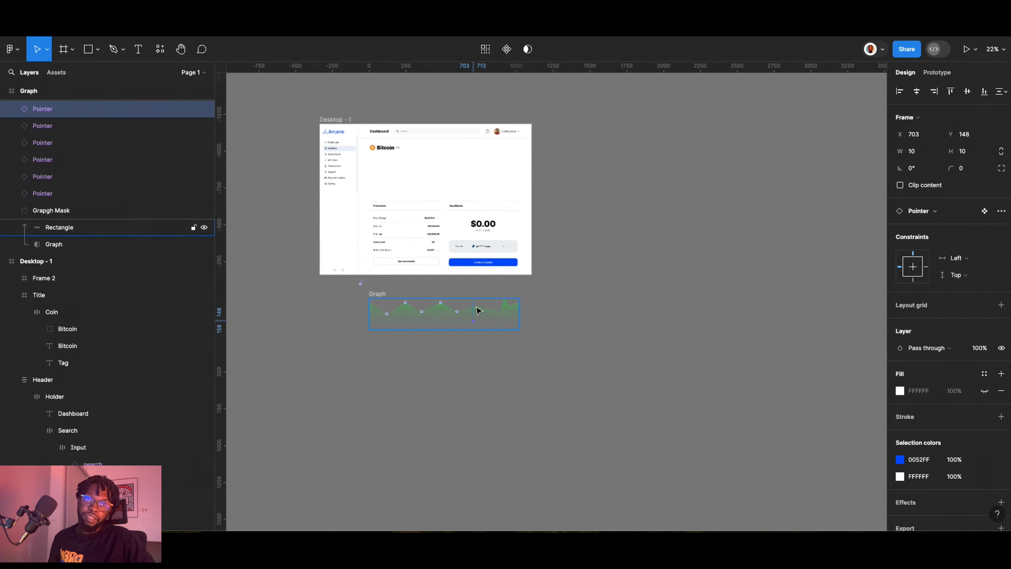
{"action": "scroll", "coordinate": [476, 310], "scroll_direction": "up", "scroll_amount": 15}
{"action": "left_click_drag", "start_coordinate": [468, 452], "coordinate": [504, 266]}
{"action": "key", "text": "ctrl+d"}
{"action": "scroll", "coordinate": [378, 297], "scroll_direction": "down", "scroll_amount": 2}
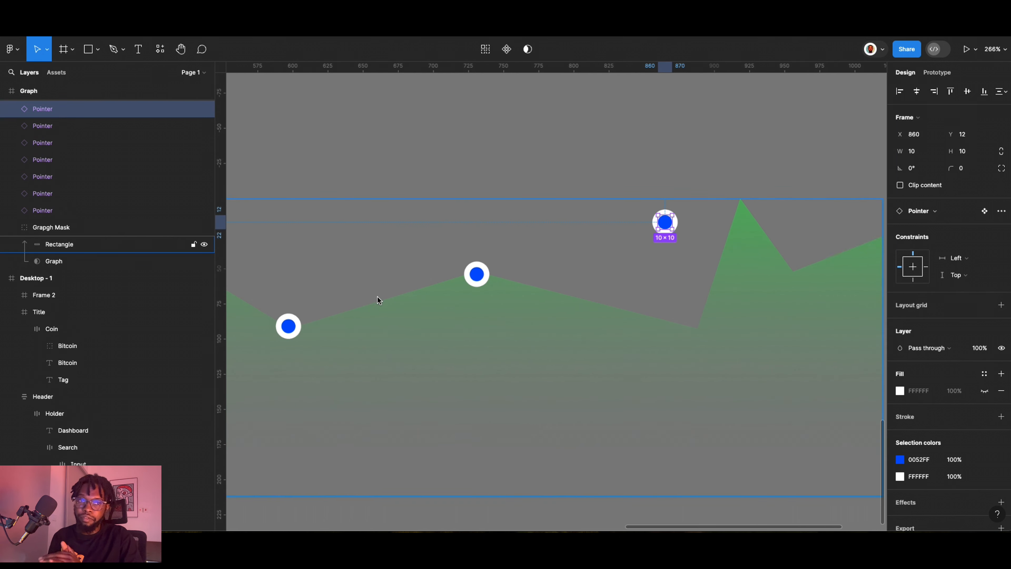
{"action": "left_click_drag", "start_coordinate": [672, 230], "coordinate": [746, 208]}
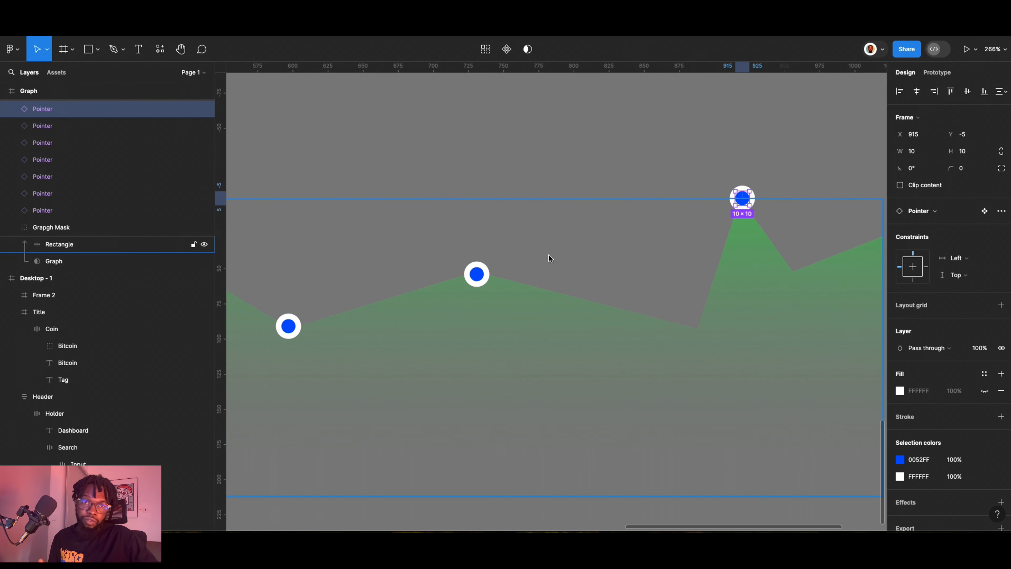
Add a rectangle below the graph, resize it to 100 × 63, and place it above the first valley's Pointer.
{"action": "scroll", "coordinate": [544, 288], "scroll_direction": "down", "scroll_amount": 10}
{"action": "scroll", "coordinate": [567, 280], "scroll_direction": "up", "scroll_amount": 2}
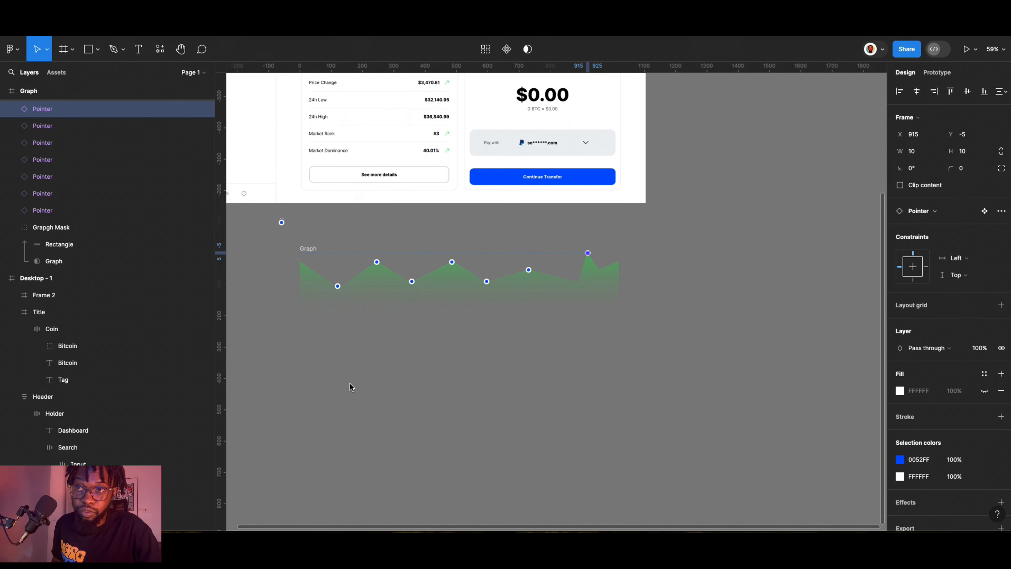
{"action": "key", "text": "r"}
{"action": "left_click", "coordinate": [344, 356]}
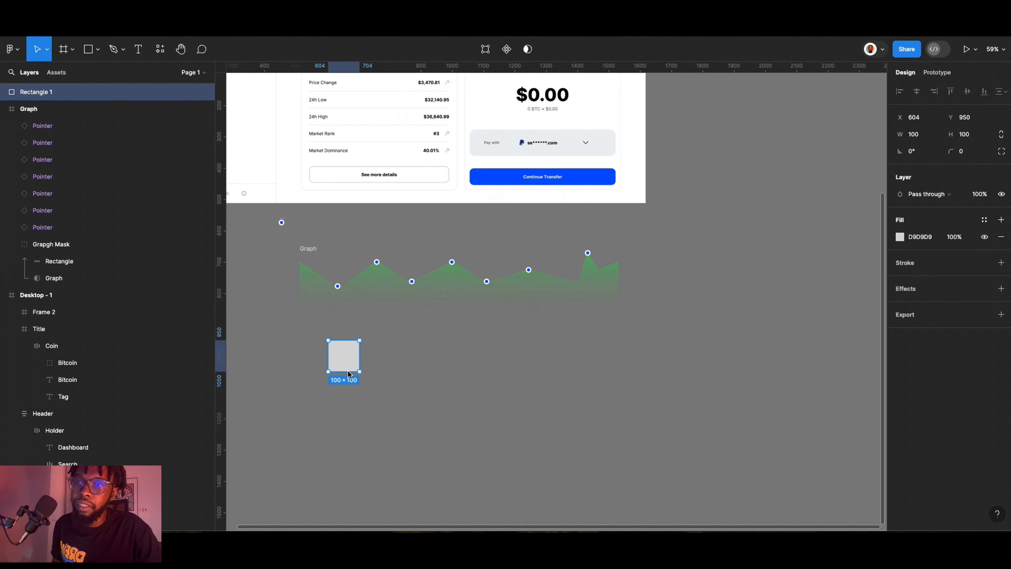
{"action": "left_click_drag", "start_coordinate": [343, 372], "coordinate": [343, 360]}
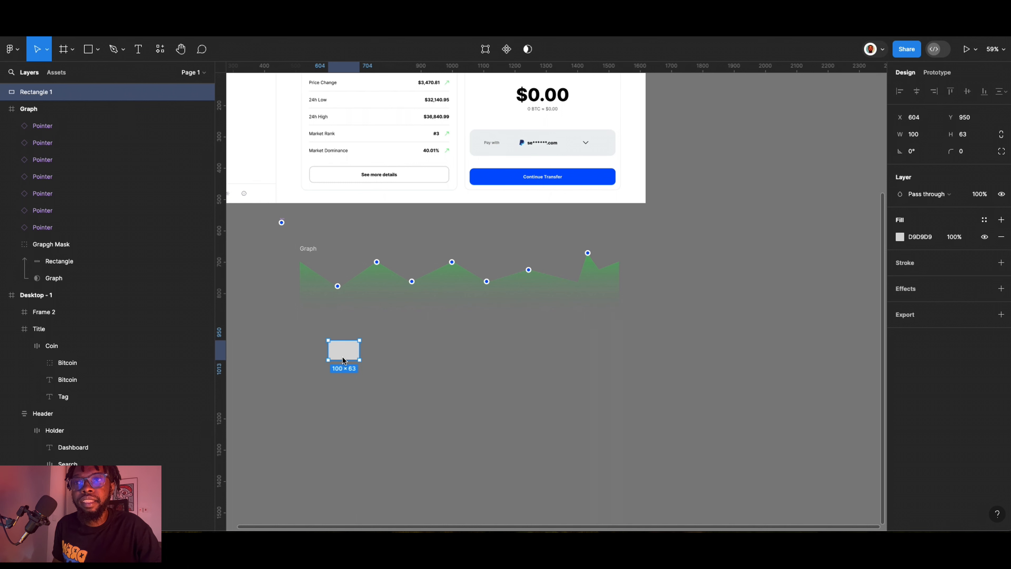
{"action": "left_click_drag", "start_coordinate": [344, 352], "coordinate": [339, 270]}
{"action": "scroll", "coordinate": [338, 275], "scroll_direction": "up", "scroll_amount": 5}
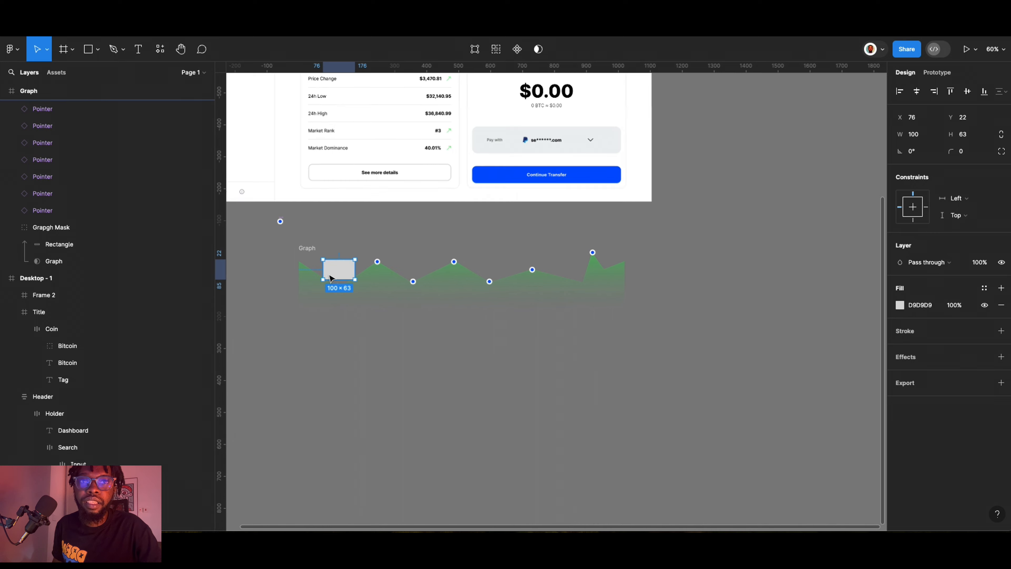
{"action": "scroll", "coordinate": [355, 302], "scroll_direction": "up", "scroll_amount": 2}
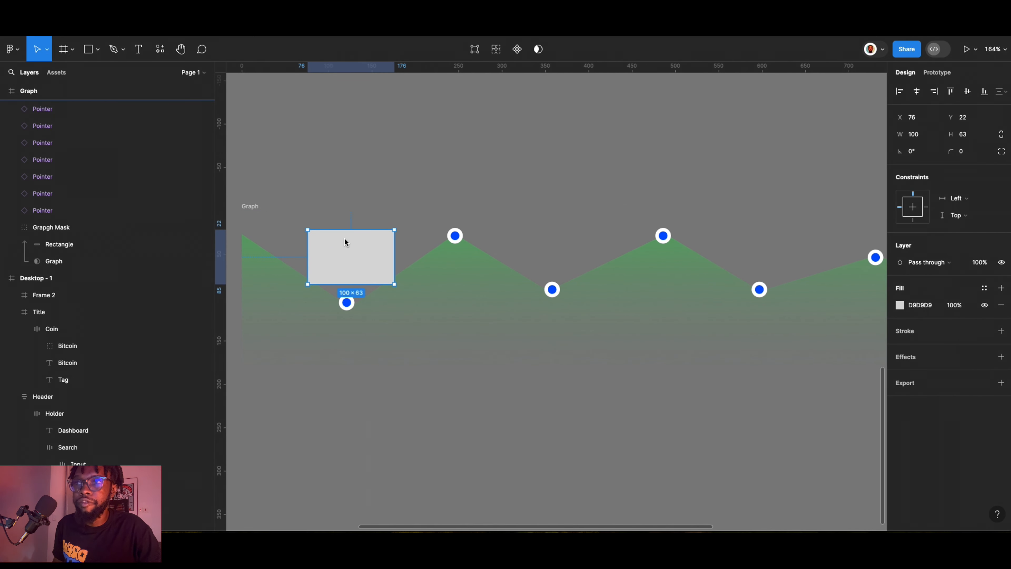
Reduce the rectangle's height to 51 and move it out of the Graph frame to X 535, Y 1022.
{"action": "left_click_drag", "start_coordinate": [355, 230], "coordinate": [622, 293]}
{"action": "left_click_drag", "start_coordinate": [513, 320], "coordinate": [409, 425]}
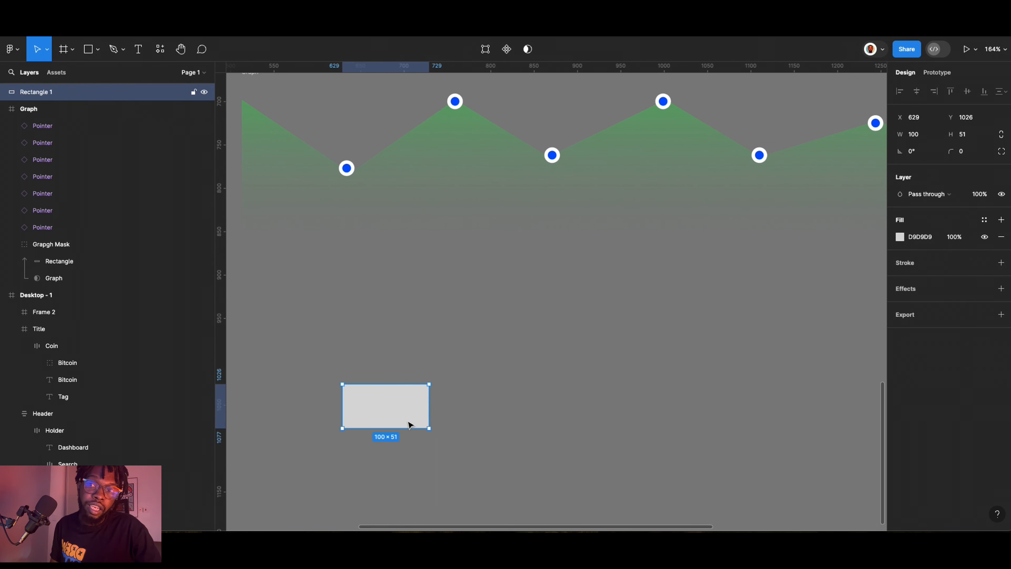
{"action": "scroll", "coordinate": [409, 424], "scroll_direction": "down", "scroll_amount": 5}
{"action": "scroll", "coordinate": [395, 424], "scroll_direction": "down", "scroll_amount": 1}
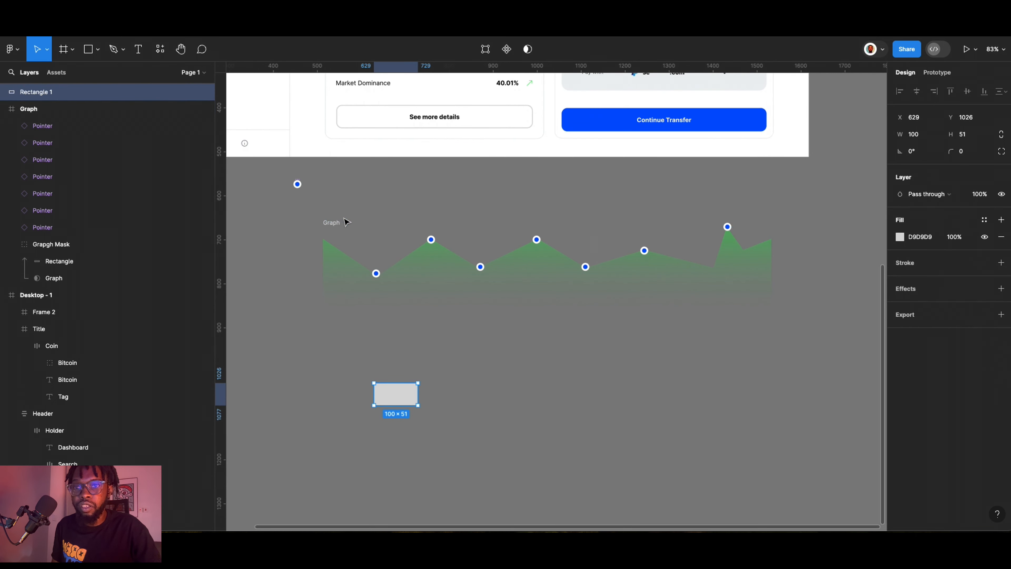
{"action": "left_click_drag", "start_coordinate": [397, 398], "coordinate": [356, 399]}
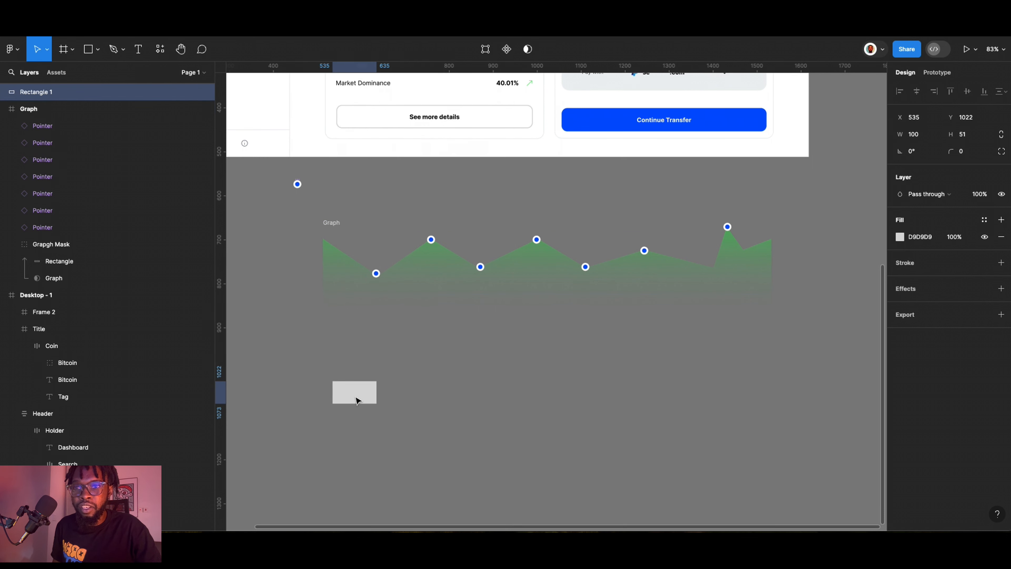
{"action": "left_click", "coordinate": [444, 396]}
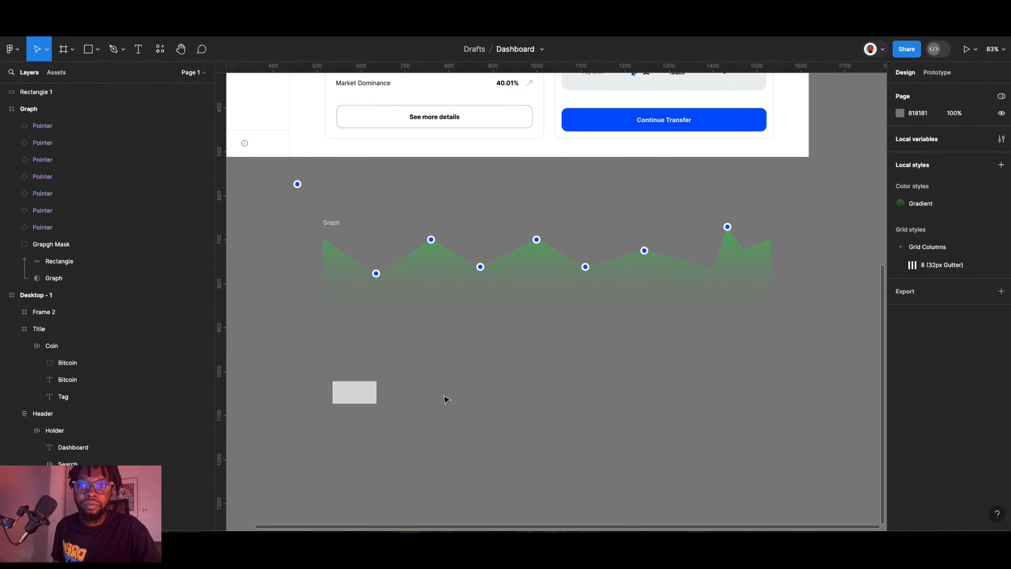
Add a three-sided polygon, scale it to 17 × 17, and place it beside the rectangle's left edge at X 513, Y 1042.
{"action": "key", "text": "r"}
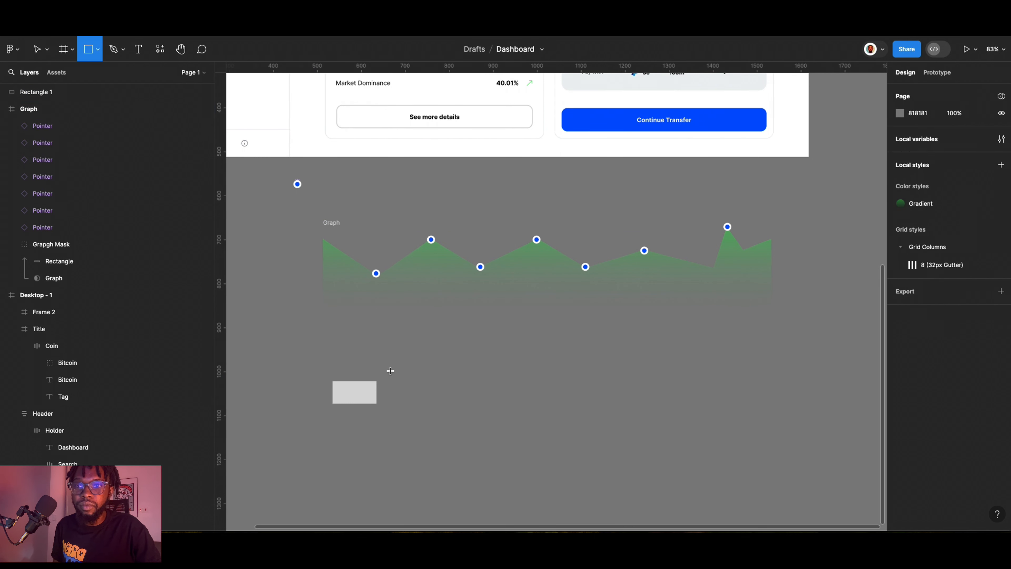
{"action": "left_click", "coordinate": [98, 53]}
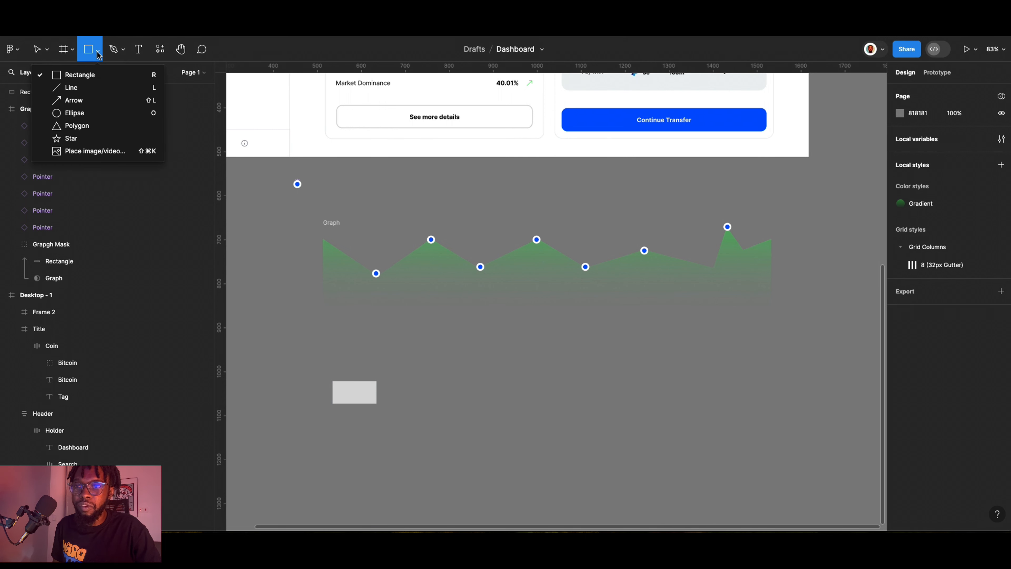
{"action": "left_click", "coordinate": [85, 127]}
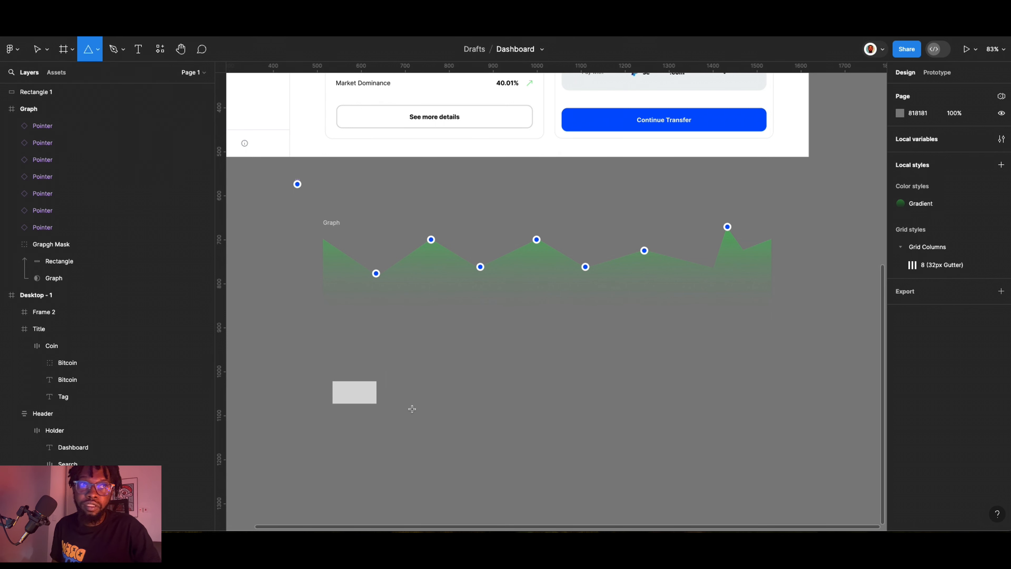
{"action": "left_click", "coordinate": [425, 400]}
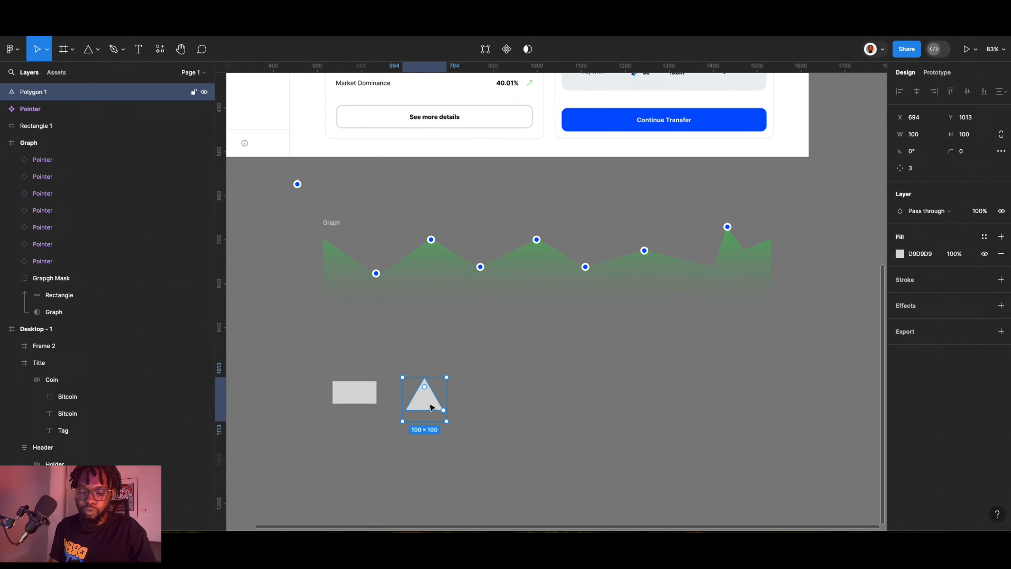
{"action": "left_click_drag", "start_coordinate": [448, 375], "coordinate": [328, 398]}
{"action": "scroll", "coordinate": [331, 398], "scroll_direction": "up", "scroll_amount": 10}
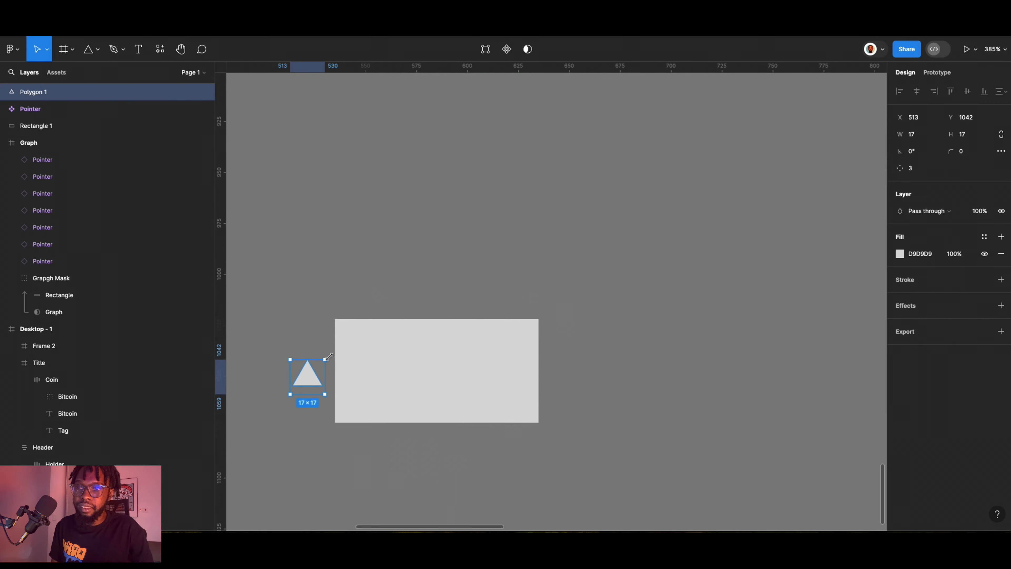
Try rotating the triangle freehand to about 89° and to 180°, and return its rotation to 0°.
{"action": "left_click_drag", "start_coordinate": [327, 354], "coordinate": [269, 327]}
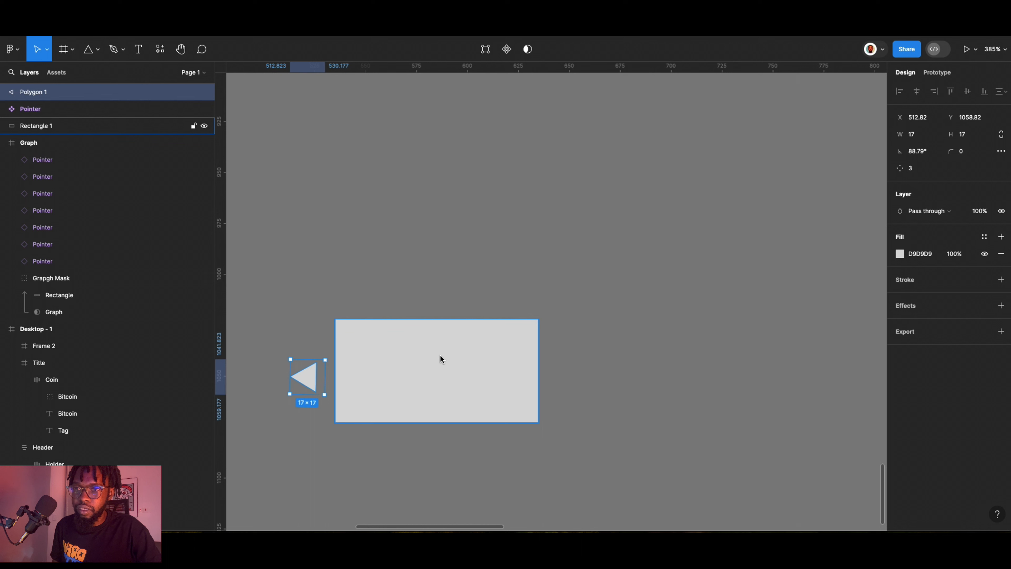
{"action": "type", "text": "0"}
{"action": "key", "text": "Return"}
{"action": "left_click", "coordinate": [925, 152]}
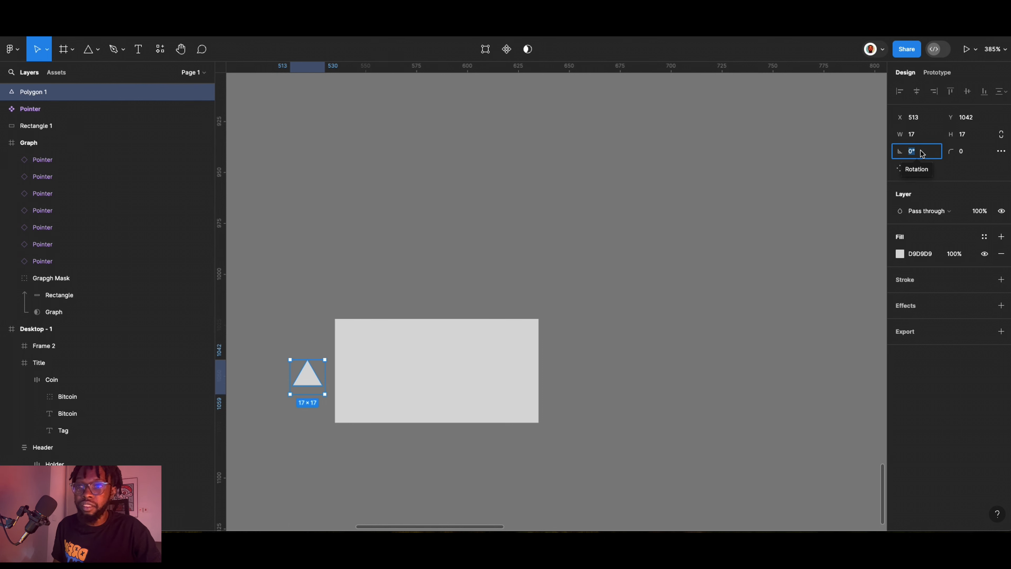
{"action": "type", "text": "180"}
{"action": "key", "text": "Return"}
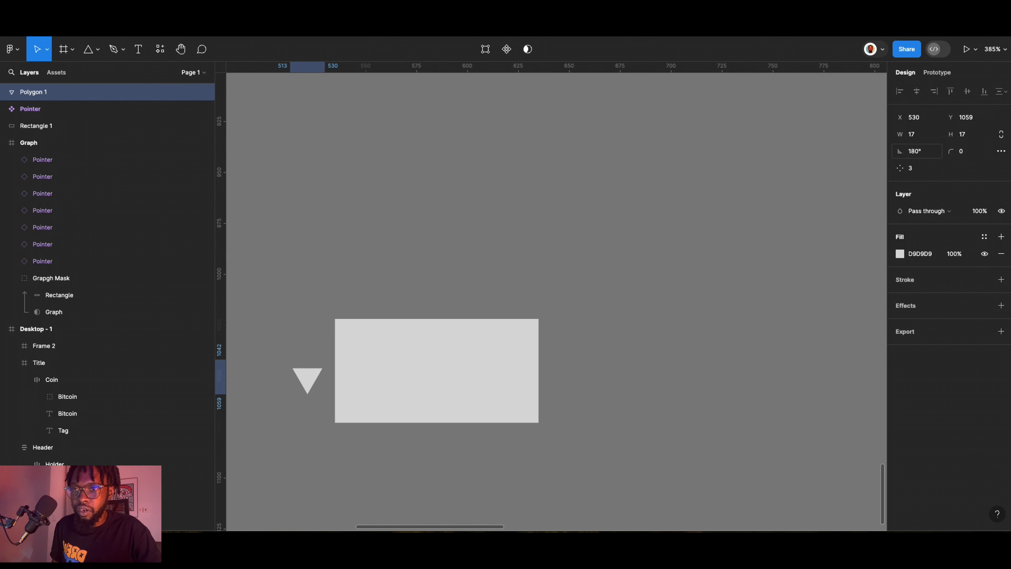
{"action": "key", "text": "ctrl+z"}
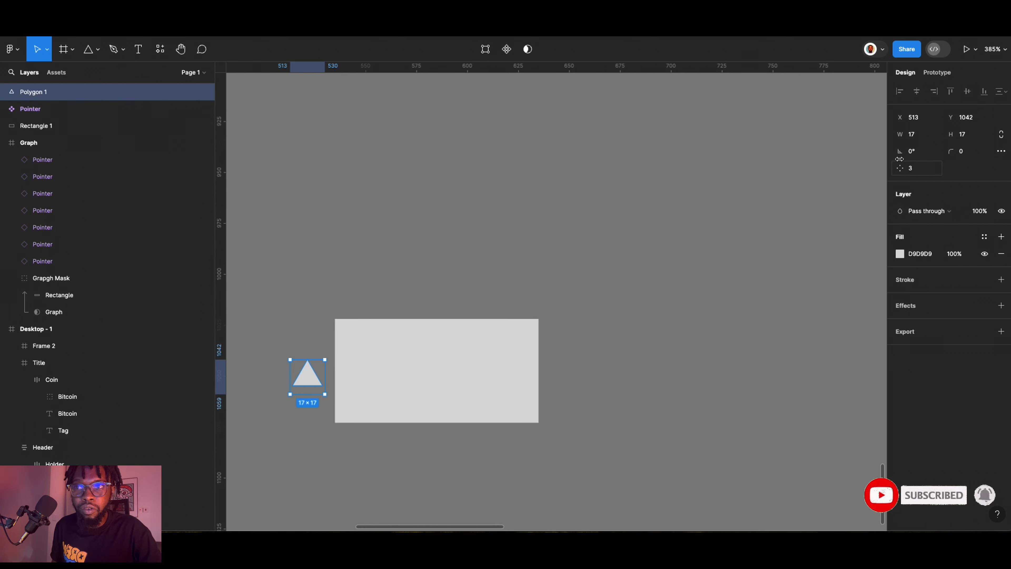
Rotate the triangle to 90° and attach it to the rectangle's left edge at X 523, Y 1056.
{"action": "left_click_drag", "start_coordinate": [899, 151], "coordinate": [795, 162]}
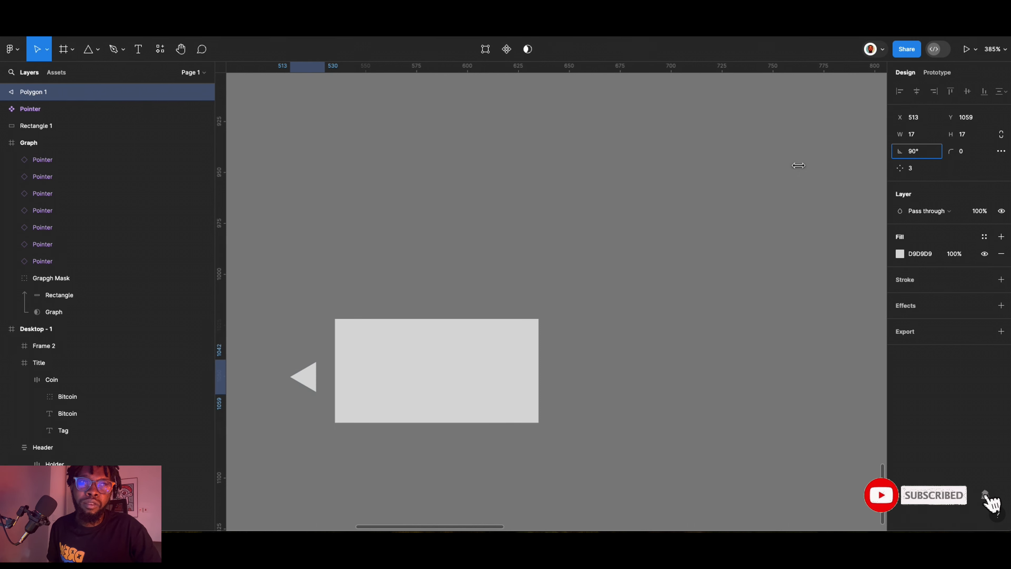
{"action": "left_click_drag", "start_coordinate": [304, 376], "coordinate": [327, 374]}
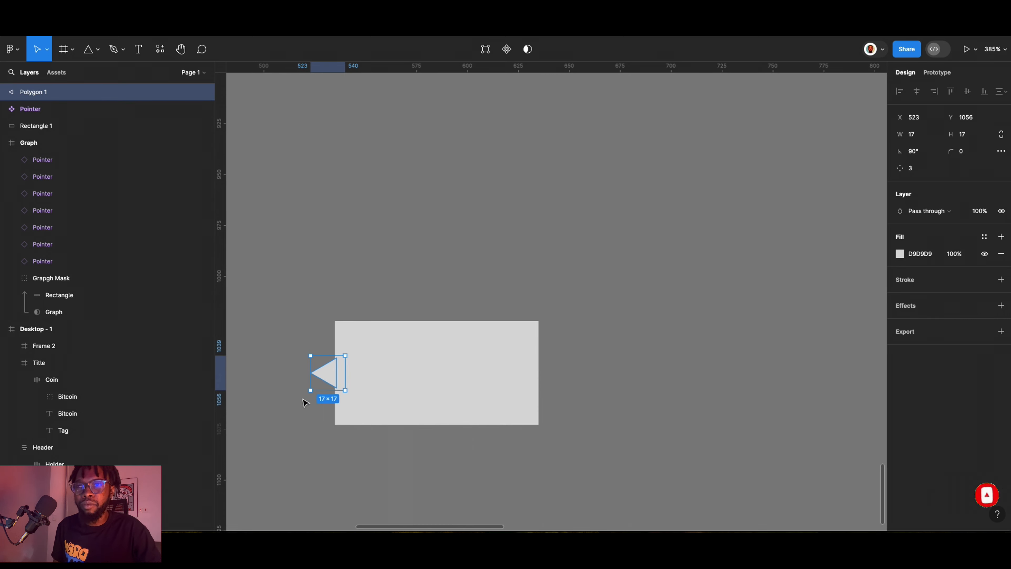
{"action": "scroll", "coordinate": [325, 399], "scroll_direction": "up", "scroll_amount": 5}
{"action": "scroll", "coordinate": [350, 324], "scroll_direction": "down", "scroll_amount": 5}
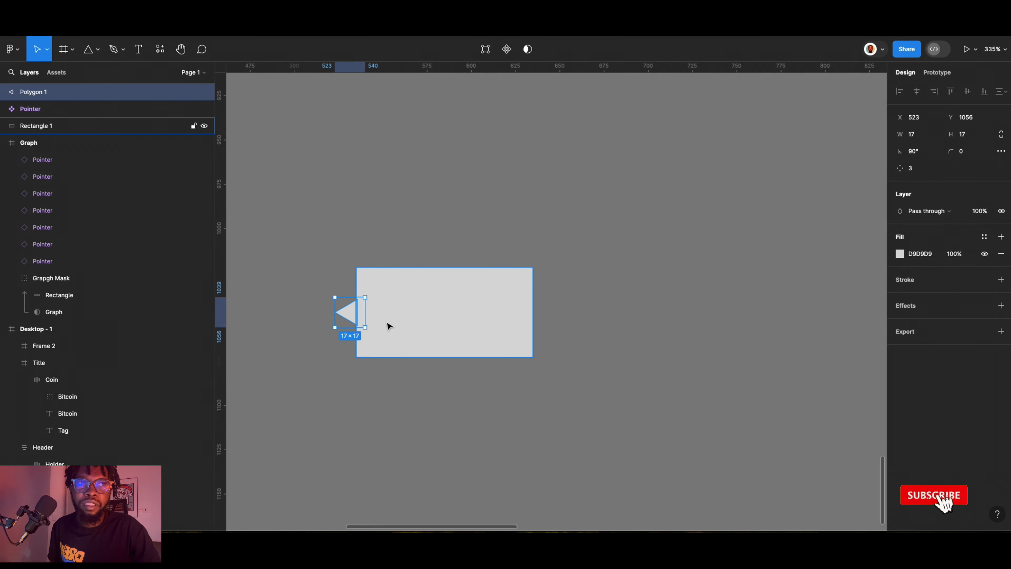
{"action": "scroll", "coordinate": [355, 324], "scroll_direction": "up", "scroll_amount": 3}
{"action": "mouse_move", "coordinate": [336, 314]}
{"action": "left_mouse_down"}
{"action": "mouse_move", "coordinate": [278, 295]}
{"action": "mouse_move", "coordinate": [280, 307]}
{"action": "mouse_move", "coordinate": [333, 309]}
{"action": "left_mouse_up"}
{"action": "scroll", "coordinate": [333, 308], "scroll_direction": "down", "scroll_amount": 3}
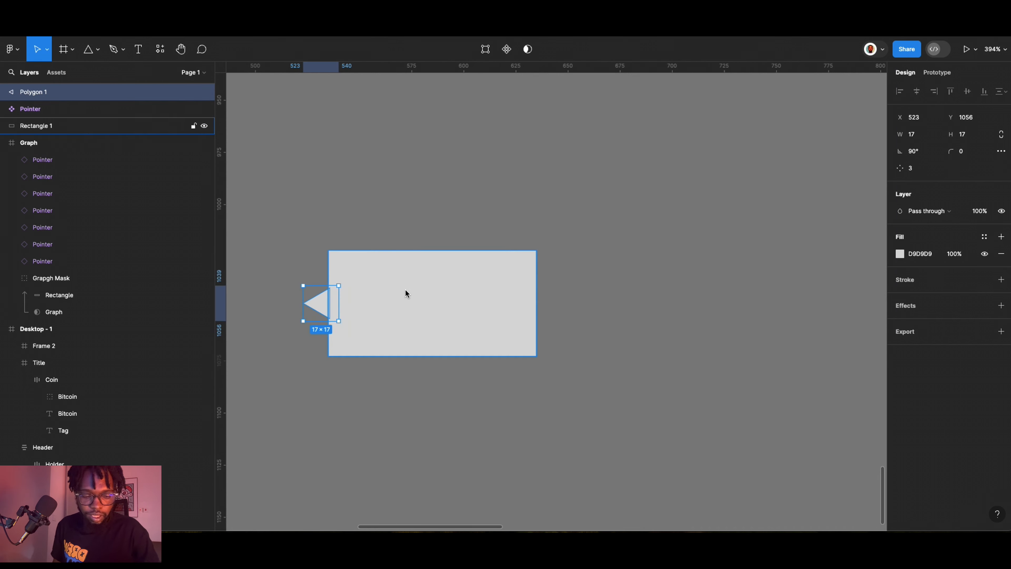
Round the corners of the tooltip rectangle with a radius of 3.
{"action": "scroll", "coordinate": [404, 289], "scroll_direction": "up", "scroll_amount": 2}
{"action": "left_click", "coordinate": [456, 288]}
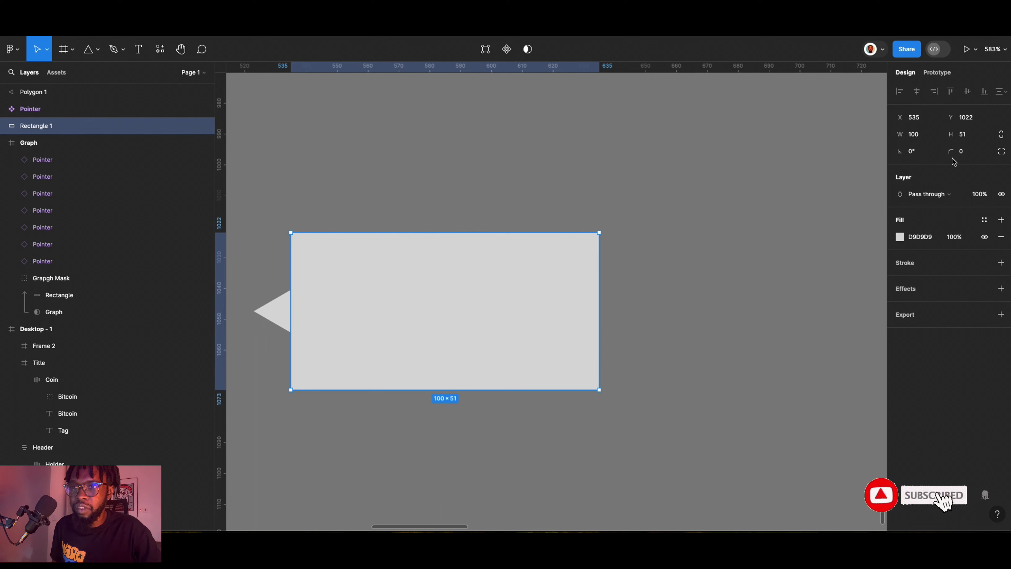
{"action": "left_click_drag", "start_coordinate": [951, 153], "coordinate": [965, 154]}
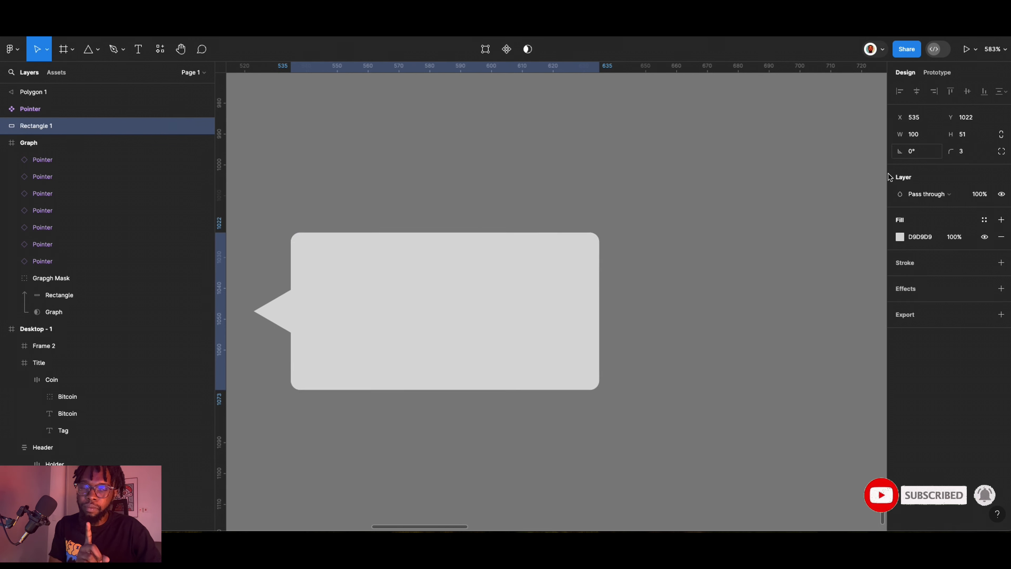
Give the triangle a corner radius of 1 and tuck it further into the rectangle's edge at X 526, Y 1056.
{"action": "scroll", "coordinate": [458, 279], "scroll_direction": "down", "scroll_amount": 1}
{"action": "left_click", "coordinate": [278, 316]}
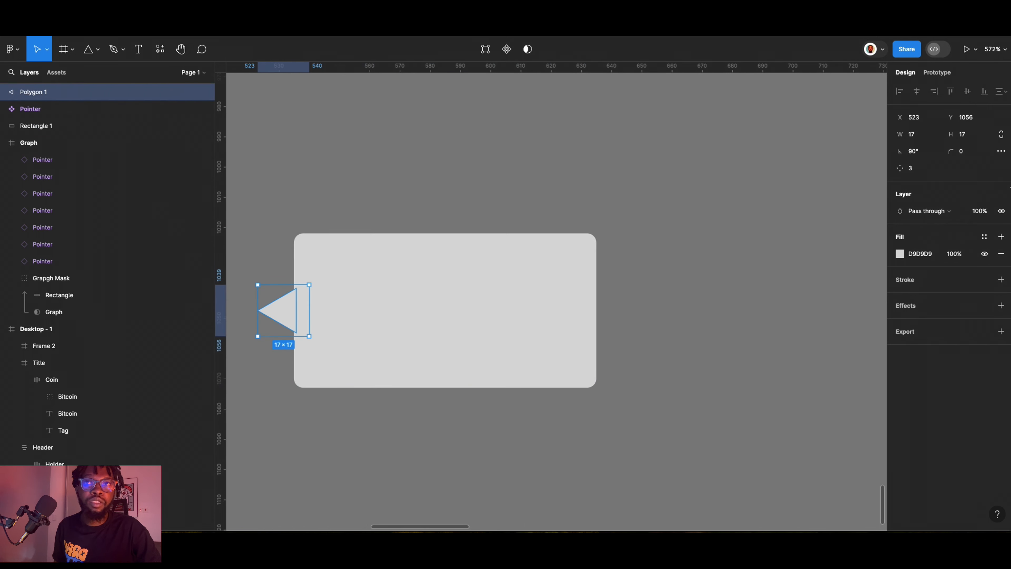
{"action": "mouse_move", "coordinate": [952, 152]}
{"action": "left_mouse_down"}
{"action": "mouse_move", "coordinate": [974, 152]}
{"action": "mouse_move", "coordinate": [964, 153]}
{"action": "left_mouse_up"}
{"action": "key", "text": "Right"}
{"action": "key", "text": "Right"}
{"action": "key", "text": "Down"}
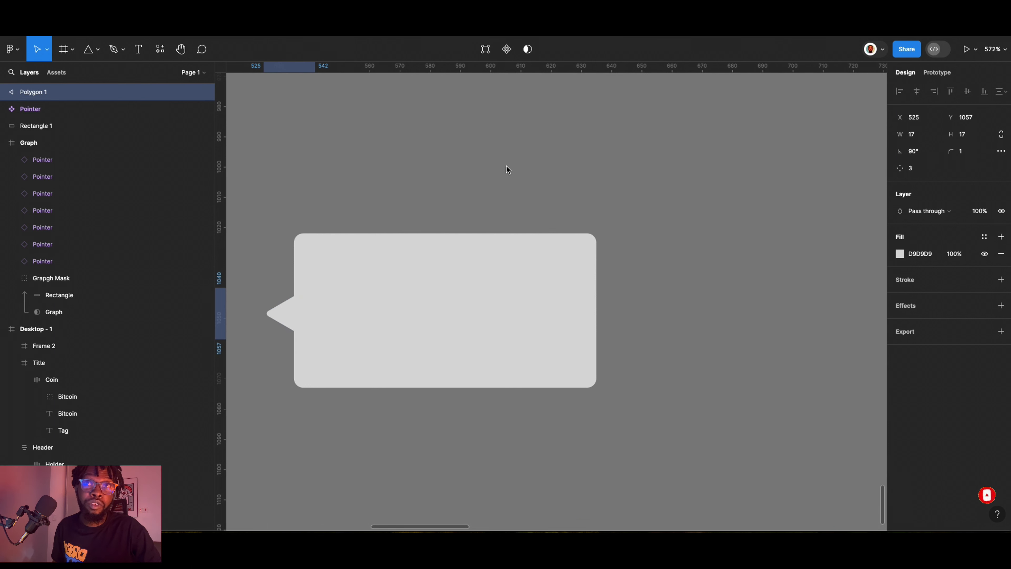
{"action": "scroll", "coordinate": [288, 311], "scroll_direction": "down", "scroll_amount": 1}
{"action": "left_click_drag", "start_coordinate": [289, 315], "coordinate": [293, 312]}
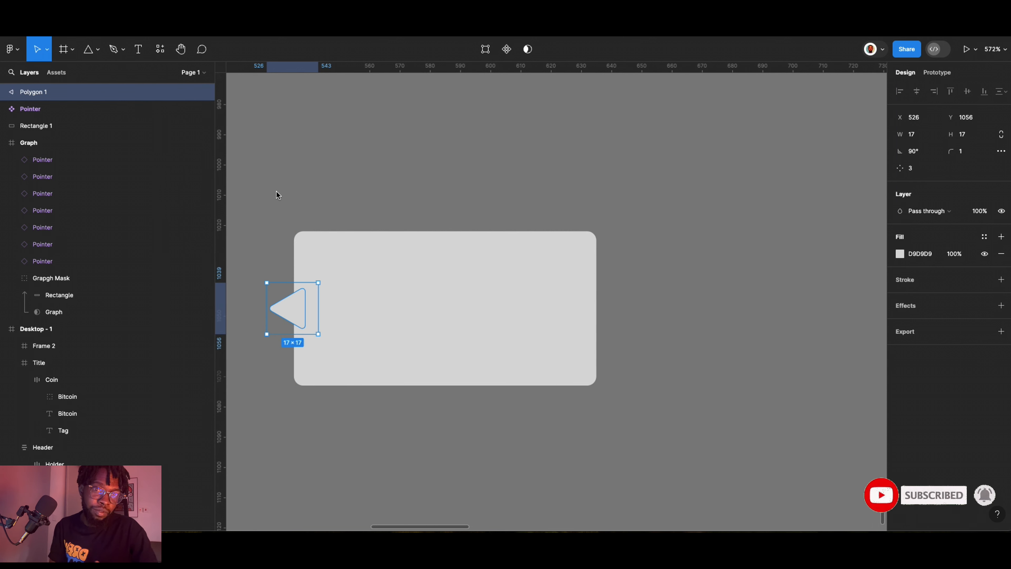
Try Subtract on the triangle and rectangle together, undo it, and merge both into one shape with Union.
{"action": "left_click_drag", "start_coordinate": [267, 189], "coordinate": [703, 431]}
{"action": "left_click", "coordinate": [548, 49]}
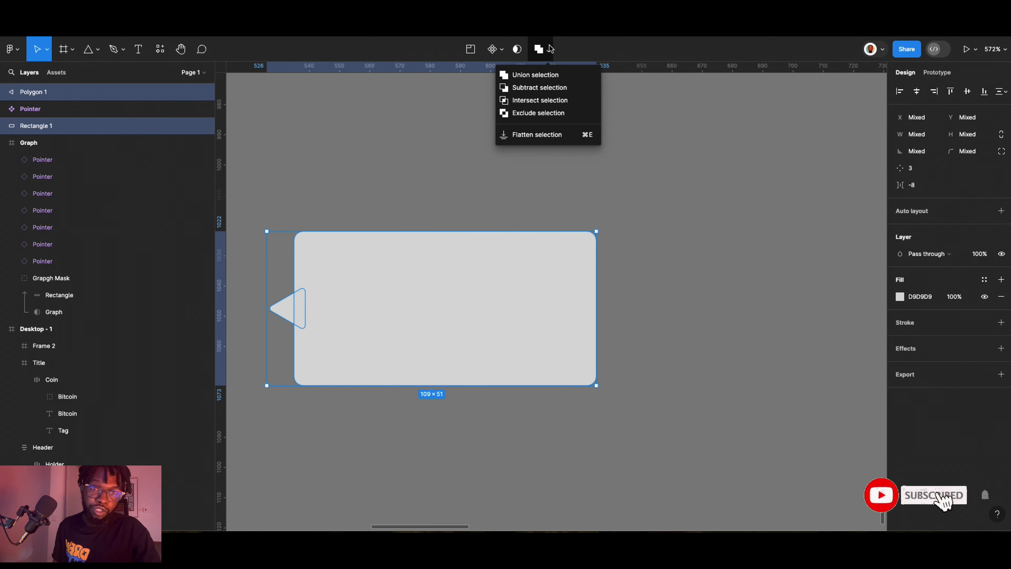
{"action": "left_click", "coordinate": [550, 84]}
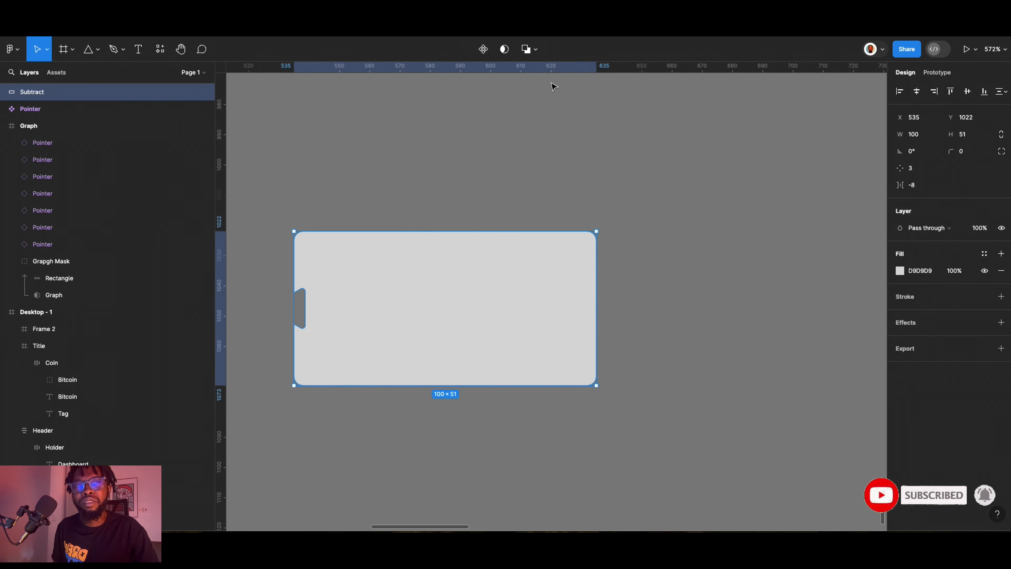
{"action": "key", "text": "ctrl+z"}
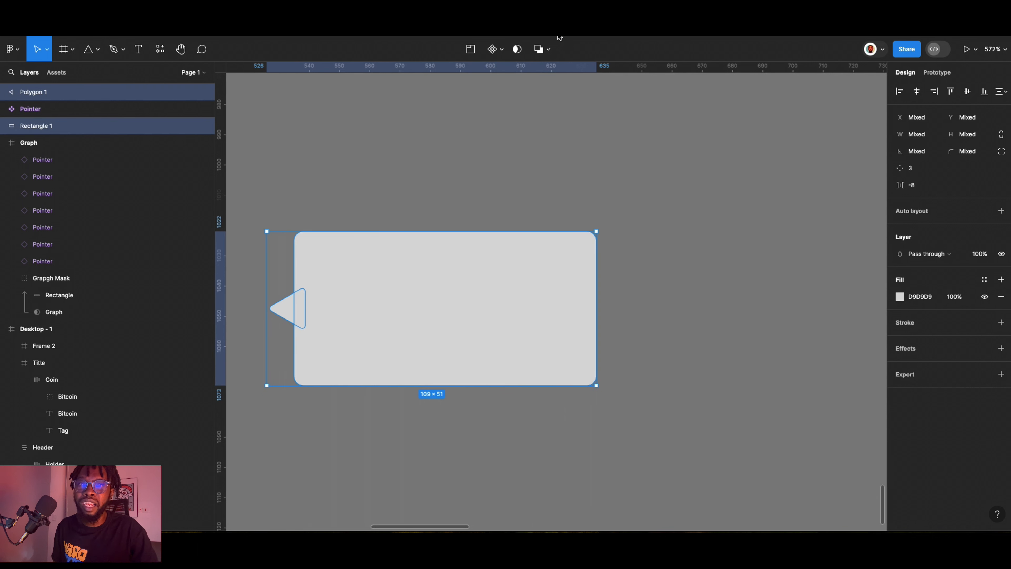
{"action": "left_click", "coordinate": [549, 49]}
{"action": "left_click", "coordinate": [542, 74]}
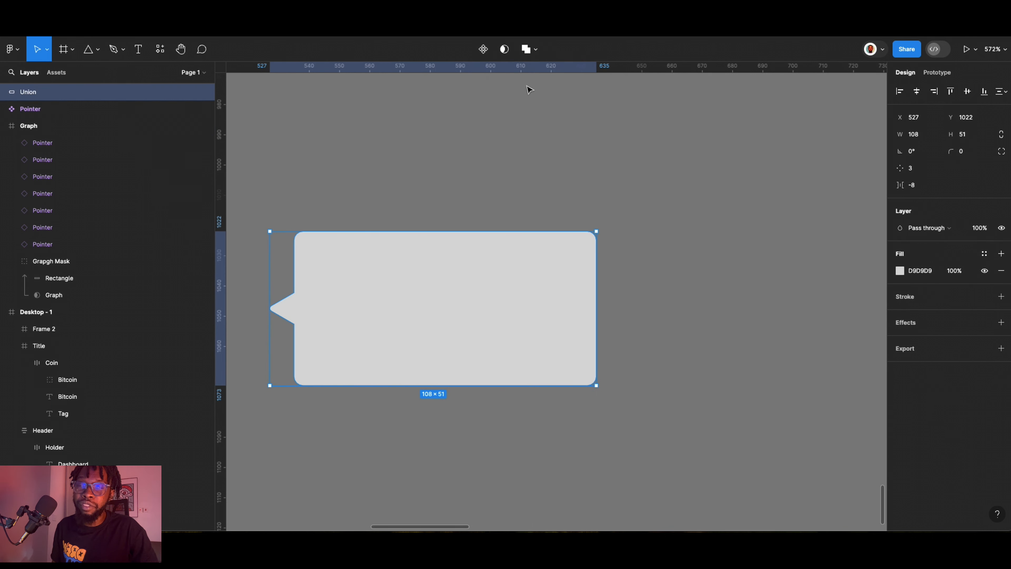
Set the merged speech-bubble shape's fill to near-white FDFDFD.
{"action": "scroll", "coordinate": [453, 142], "scroll_direction": "down", "scroll_amount": 1}
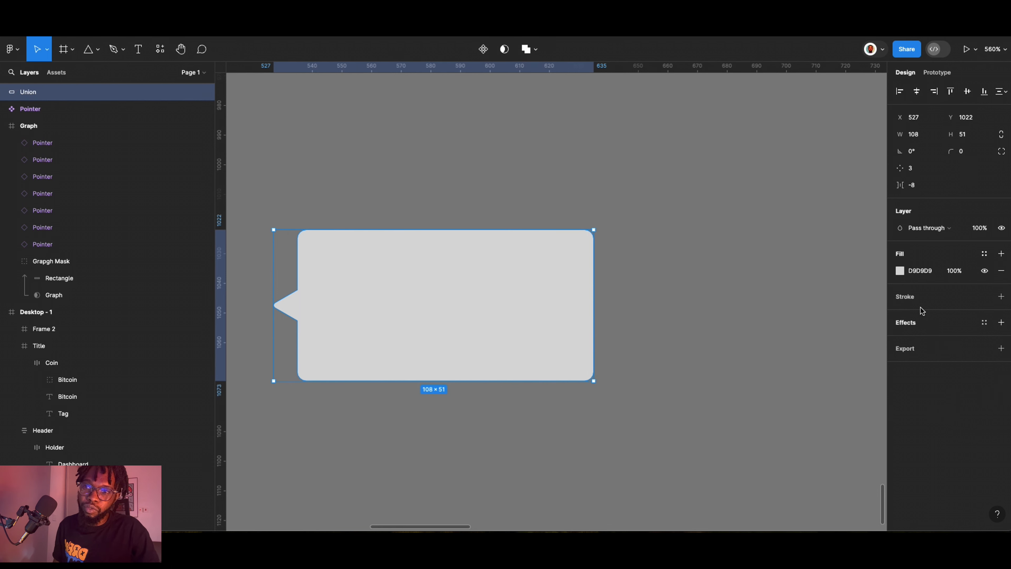
{"action": "left_click", "coordinate": [900, 271]}
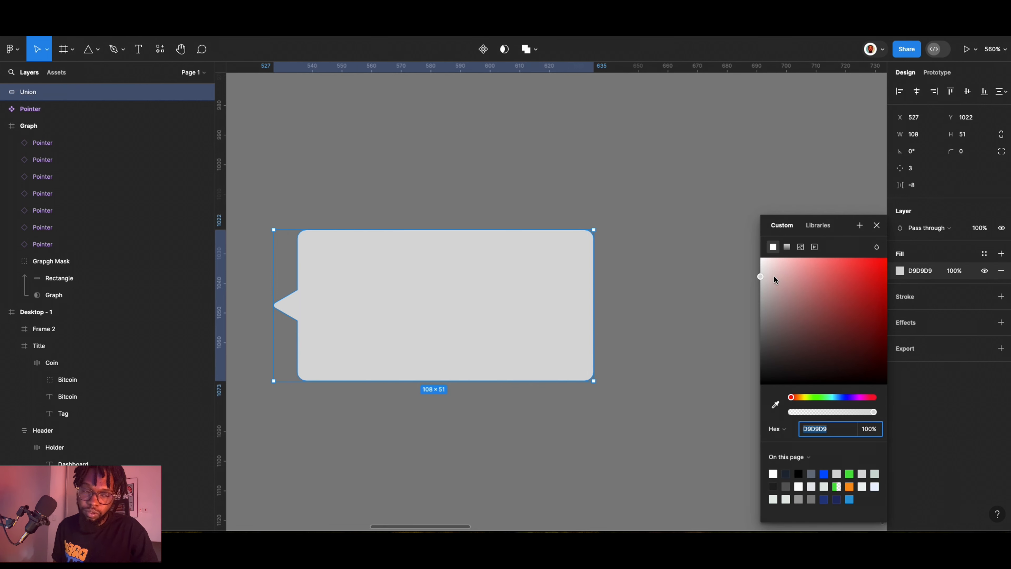
{"action": "left_click_drag", "start_coordinate": [773, 275], "coordinate": [751, 261]}
{"action": "scroll", "coordinate": [362, 176], "scroll_direction": "down", "scroll_amount": 5}
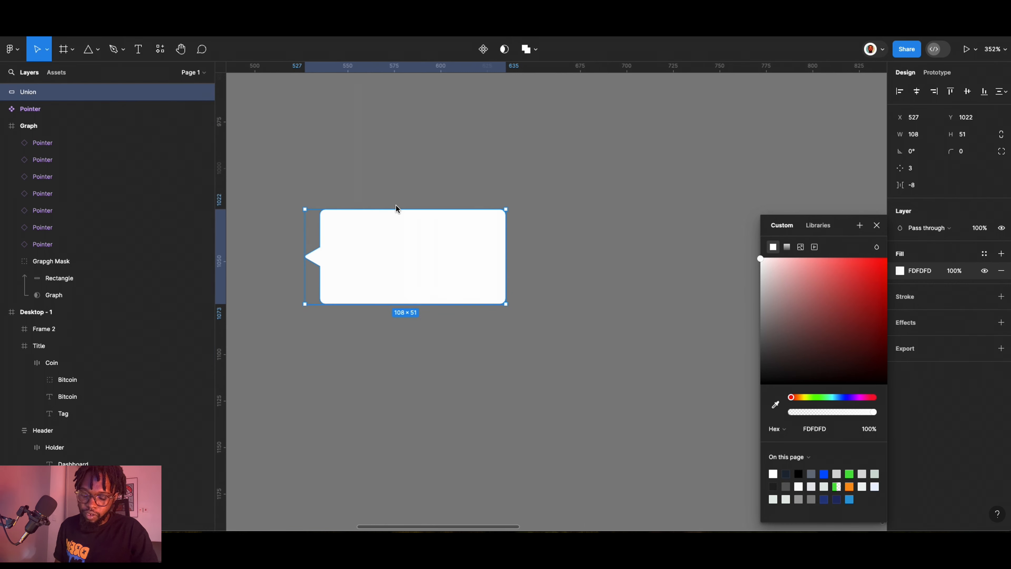
{"action": "scroll", "coordinate": [408, 217], "scroll_direction": "up", "scroll_amount": 10}
{"action": "scroll", "coordinate": [398, 214], "scroll_direction": "down", "scroll_amount": 5}
{"action": "scroll", "coordinate": [397, 215], "scroll_direction": "down", "scroll_amount": 10}
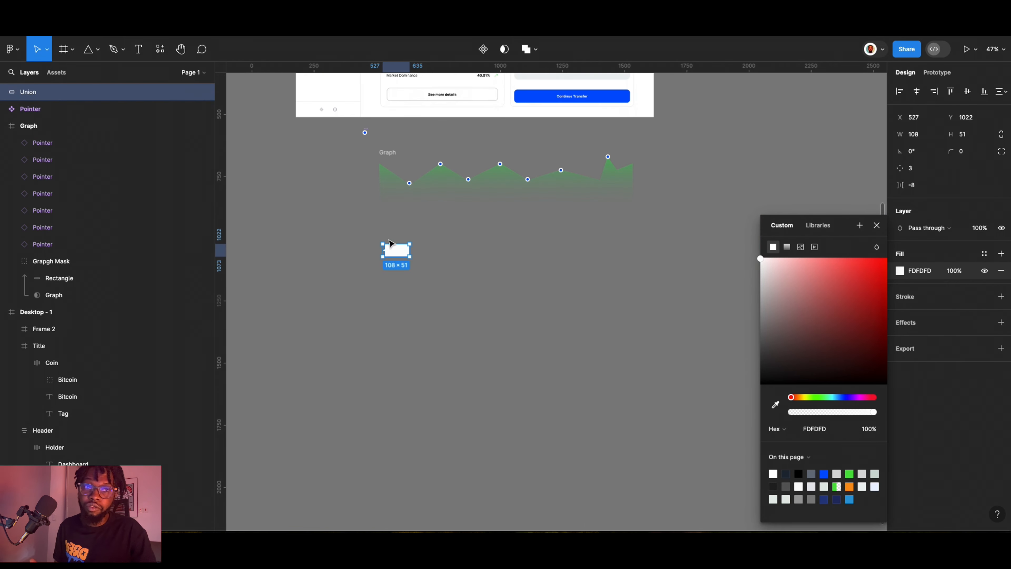
{"action": "scroll", "coordinate": [399, 251], "scroll_direction": "up", "scroll_amount": 5}
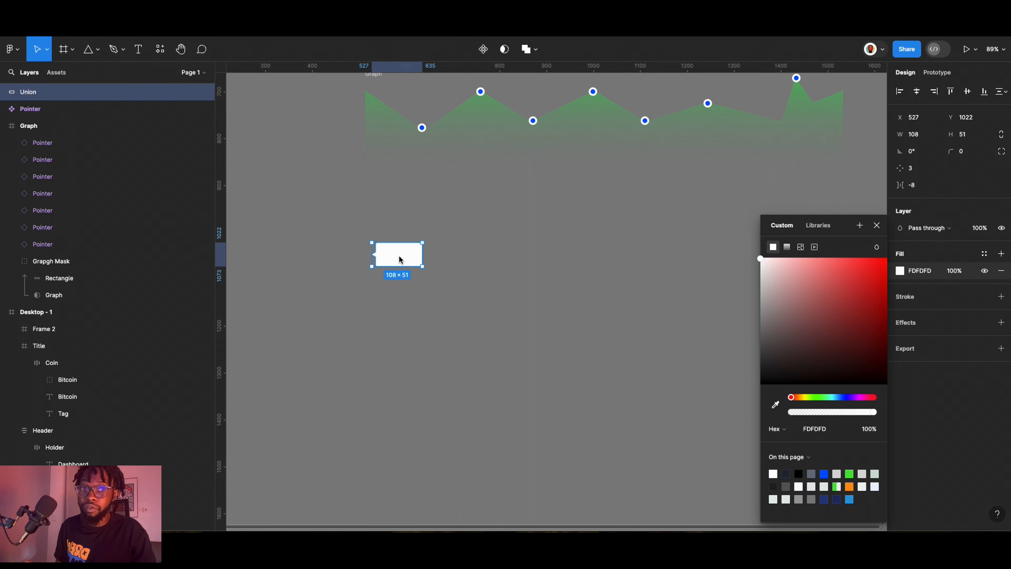
{"action": "scroll", "coordinate": [402, 260], "scroll_direction": "up", "scroll_amount": 6}
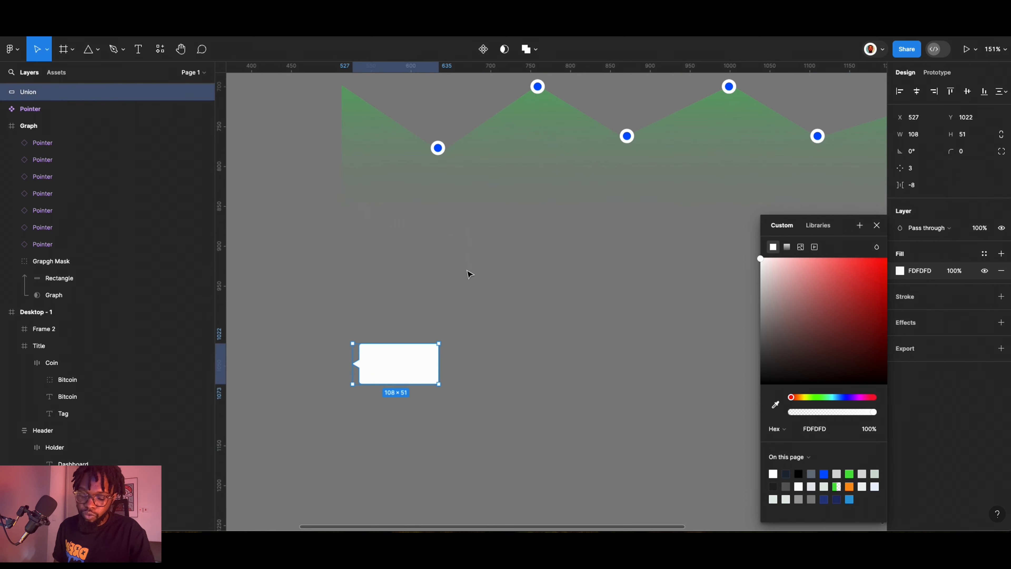
{"action": "scroll", "coordinate": [393, 294], "scroll_direction": "down", "scroll_amount": 9}
{"action": "scroll", "coordinate": [397, 299], "scroll_direction": "up", "scroll_amount": 6}
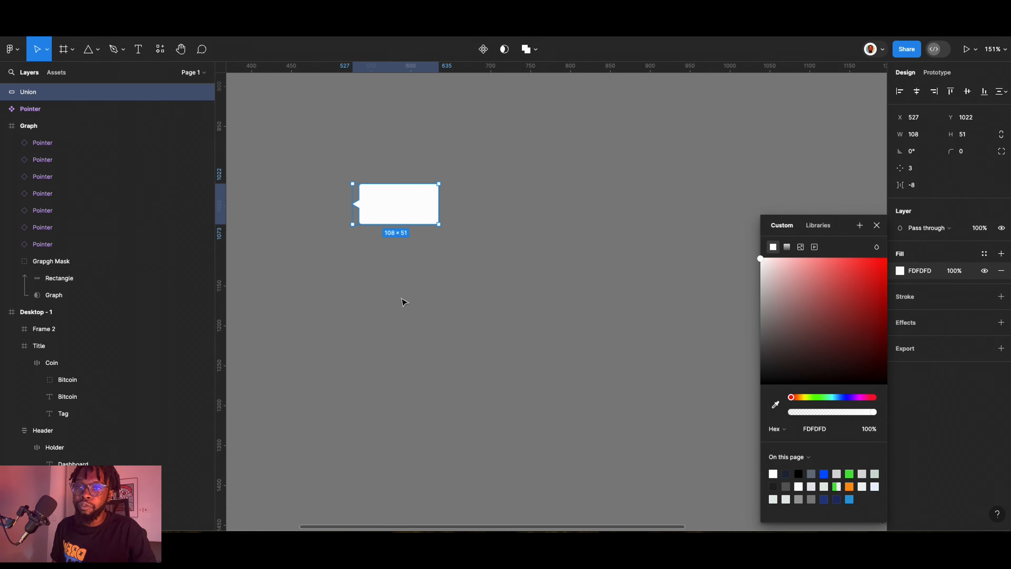
Wrap the white speech-bubble shape in its own frame and name the frame Tooltip.
{"action": "left_click", "coordinate": [426, 358]}
{"action": "left_click", "coordinate": [405, 393]}
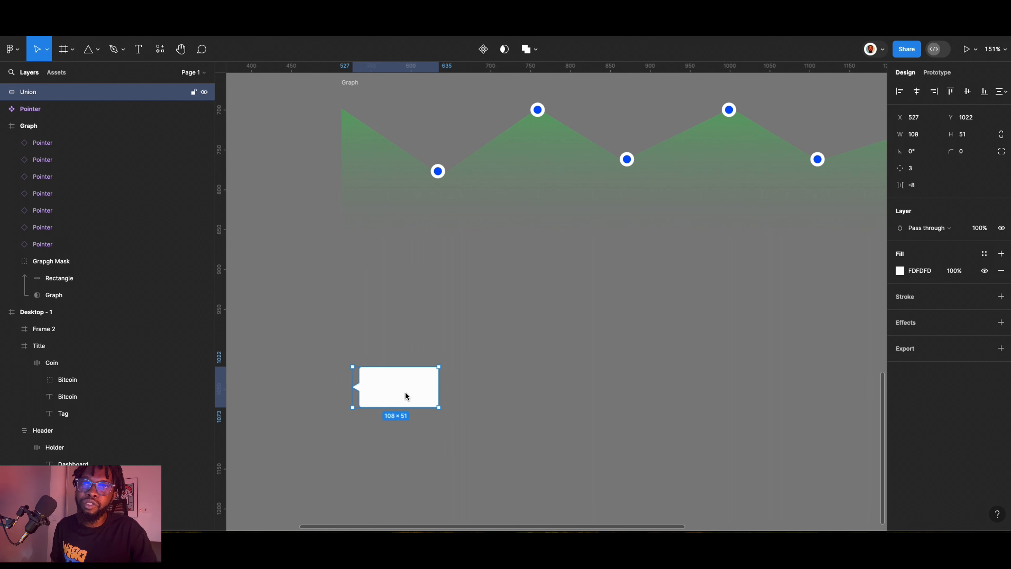
{"action": "key", "text": "alt"}
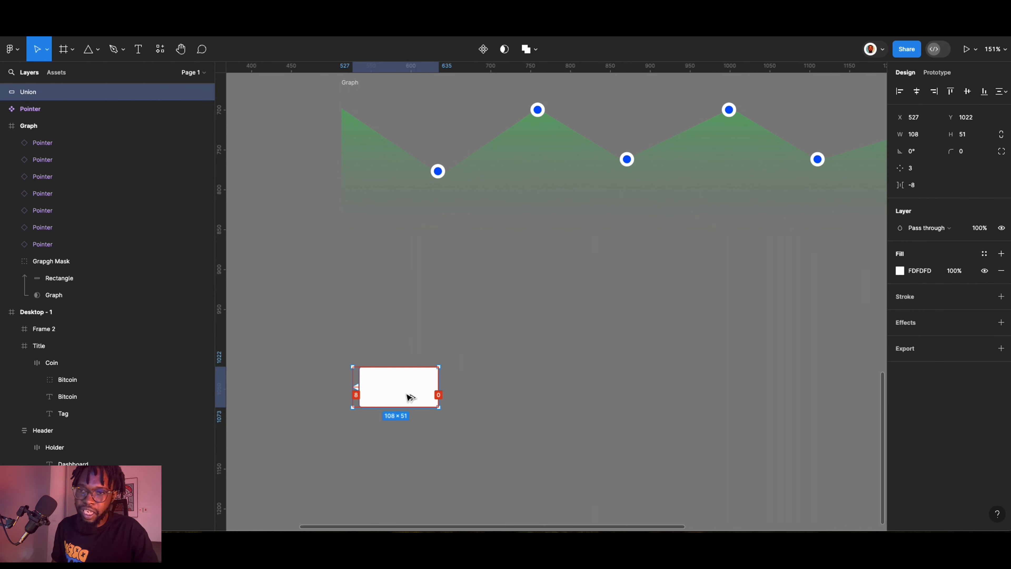
{"action": "key", "text": "ctrl+alt+g"}
{"action": "double_click", "coordinate": [375, 361]}
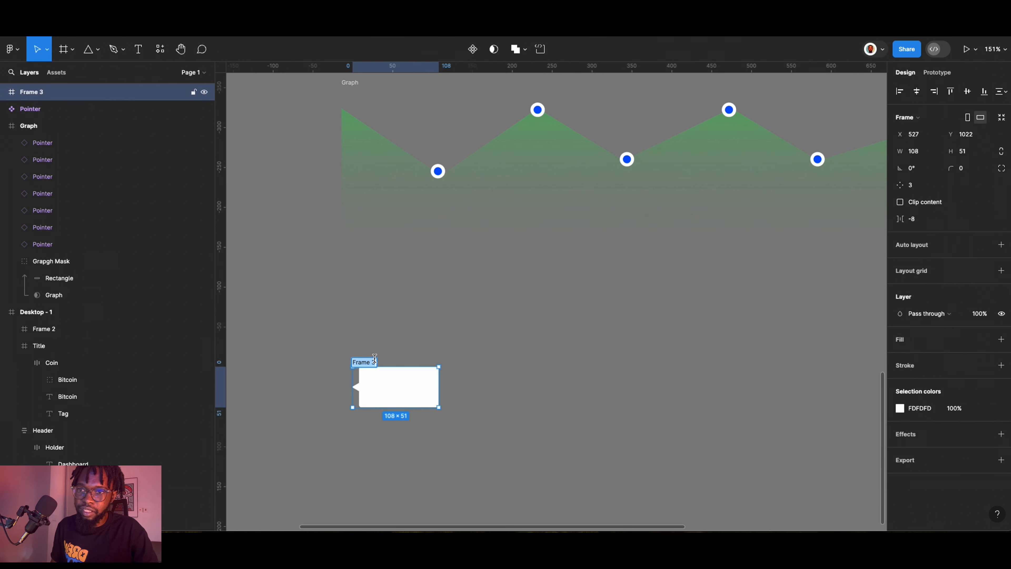
{"action": "type", "text": "Tool"}
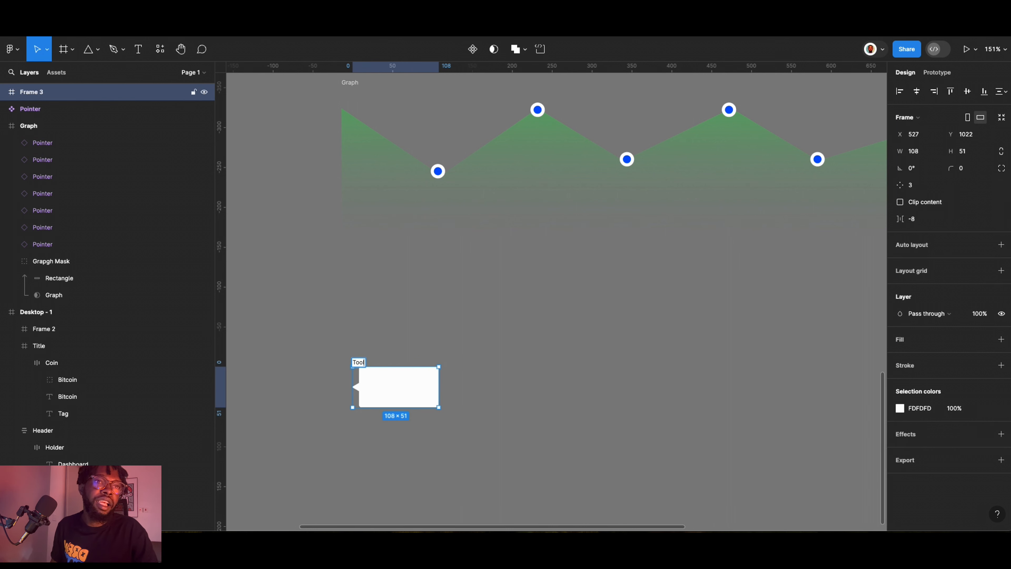
{"action": "key", "text": "Return"}
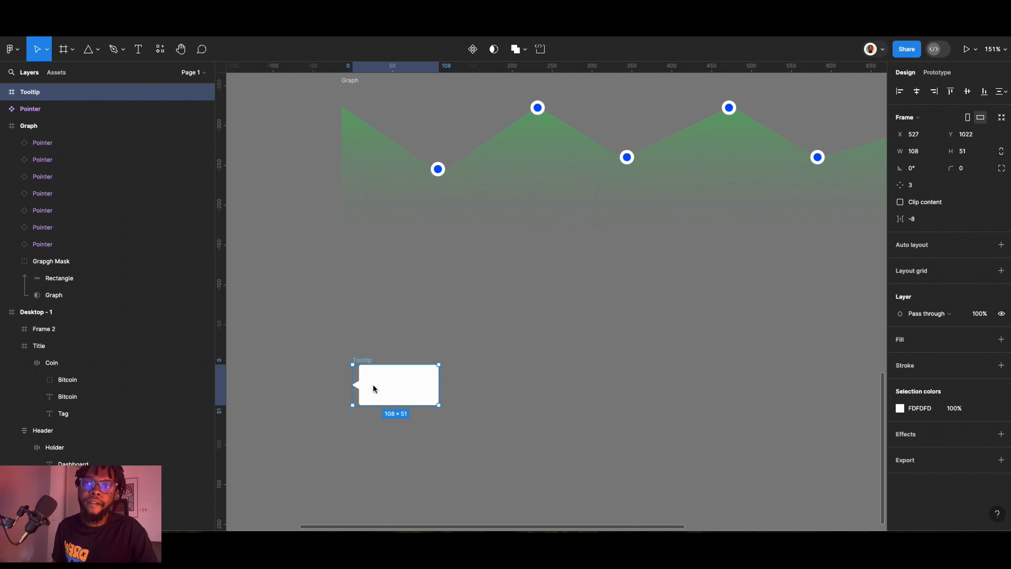
Bring the $0.00 amount text from the Buy Bitcoin card into the Tooltip frame at X -29, Y 3.
{"action": "left_click", "coordinate": [373, 386]}
{"action": "scroll", "coordinate": [423, 281], "scroll_direction": "up", "scroll_amount": 4}
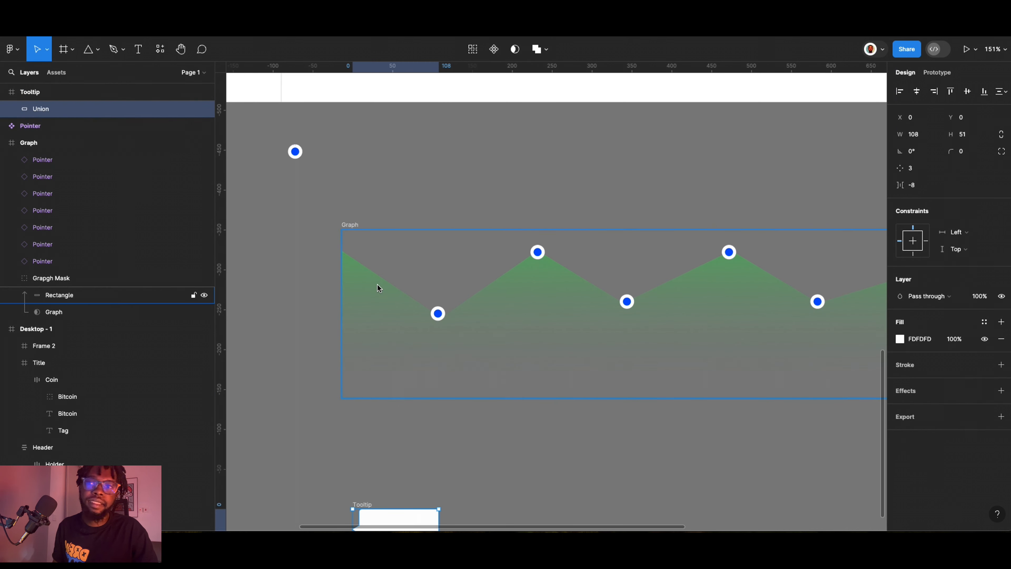
{"action": "scroll", "coordinate": [376, 286], "scroll_direction": "down", "scroll_amount": 5, "text": "ctrl"}
{"action": "left_click", "coordinate": [568, 151]}
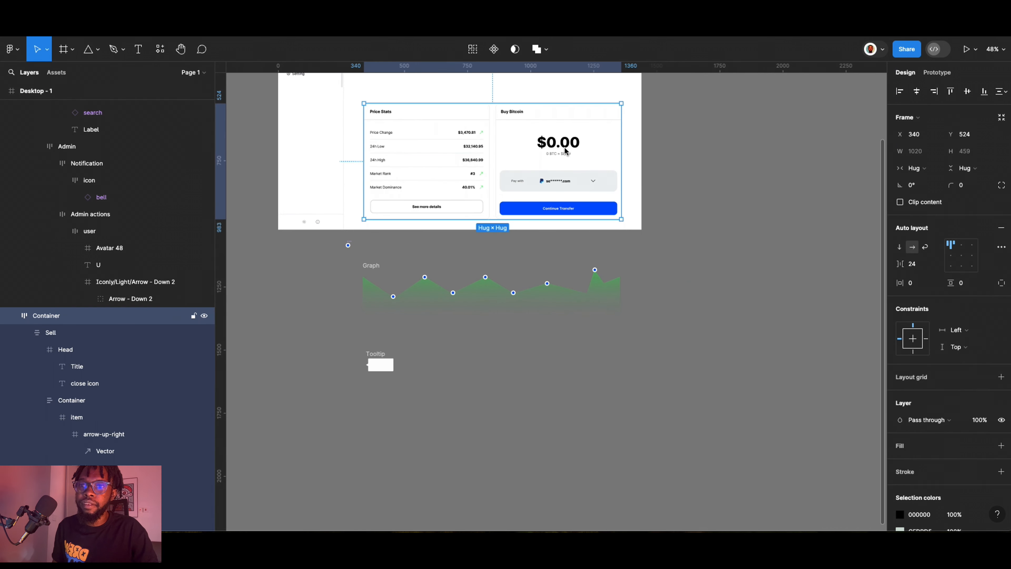
{"action": "double_click", "coordinate": [565, 151]}
{"action": "double_click", "coordinate": [566, 151]}
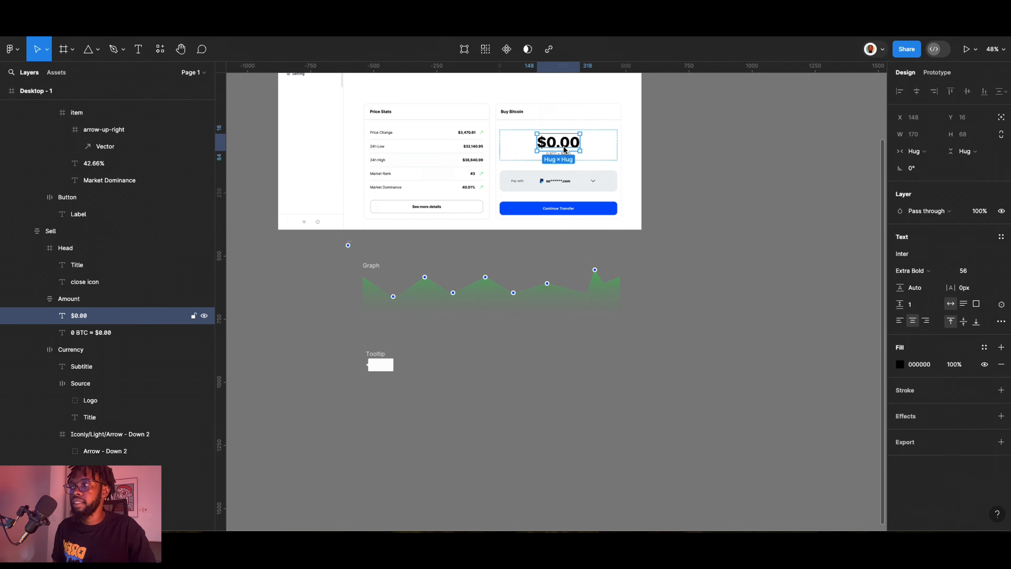
{"action": "left_click_drag", "start_coordinate": [566, 150], "coordinate": [390, 376]}
{"action": "scroll", "coordinate": [389, 374], "scroll_direction": "up", "scroll_amount": 10}
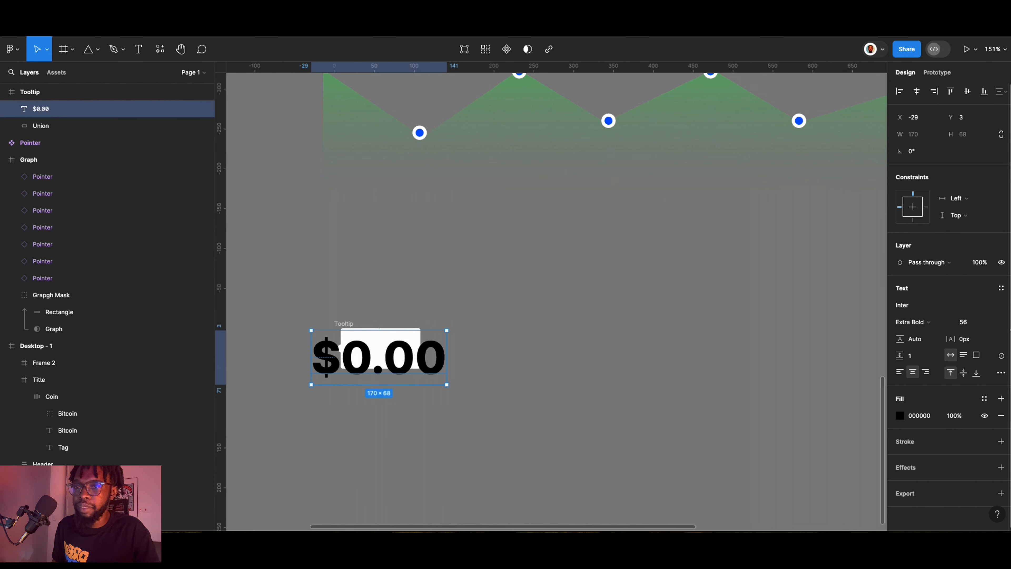
Set the $0.00 text's font size to 16 and move it to X 25, Y 26 inside the tooltip.
{"action": "left_click", "coordinate": [992, 324]}
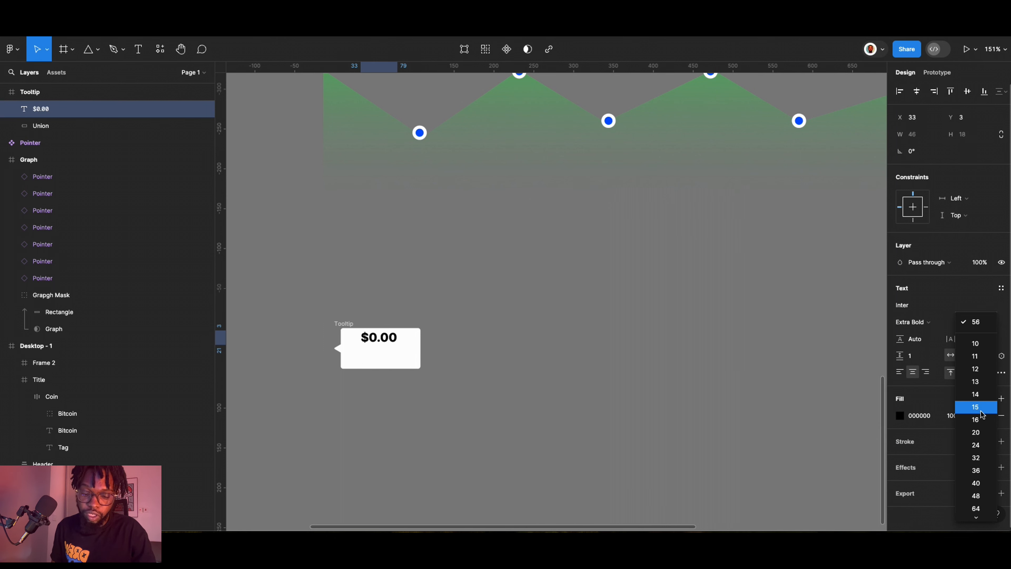
{"action": "left_click", "coordinate": [980, 419]}
{"action": "scroll", "coordinate": [372, 339], "scroll_direction": "up", "scroll_amount": 3}
{"action": "scroll", "coordinate": [373, 341], "scroll_direction": "up", "scroll_amount": 5}
{"action": "left_click_drag", "start_coordinate": [373, 341], "coordinate": [362, 382]}
Change the tooltip's amount text to $30,000.00.
{"action": "double_click", "coordinate": [362, 381]}
{"action": "left_click", "coordinate": [365, 382]}
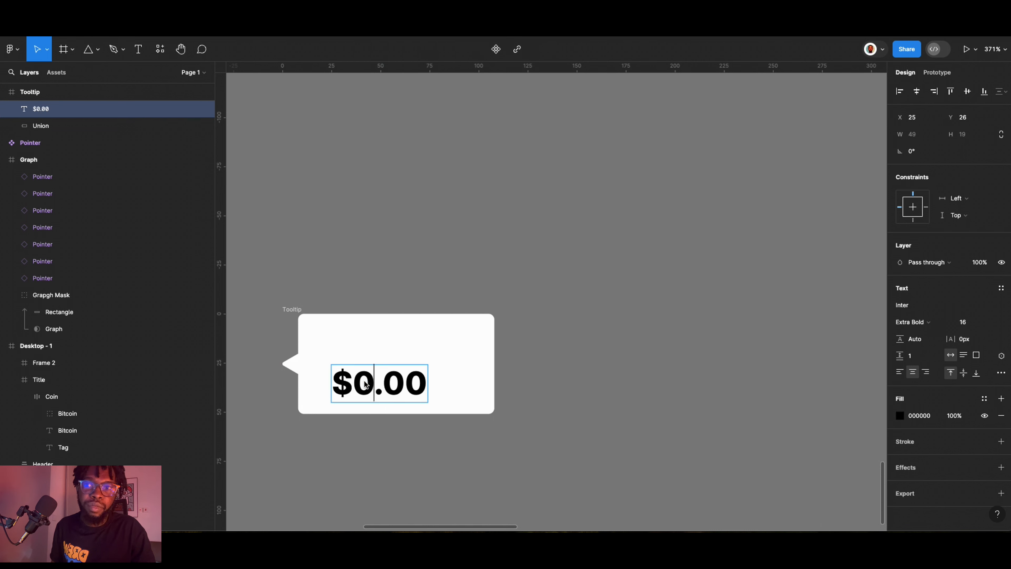
{"action": "key", "text": "BackSpace"}
{"action": "type", "text": "30,"}
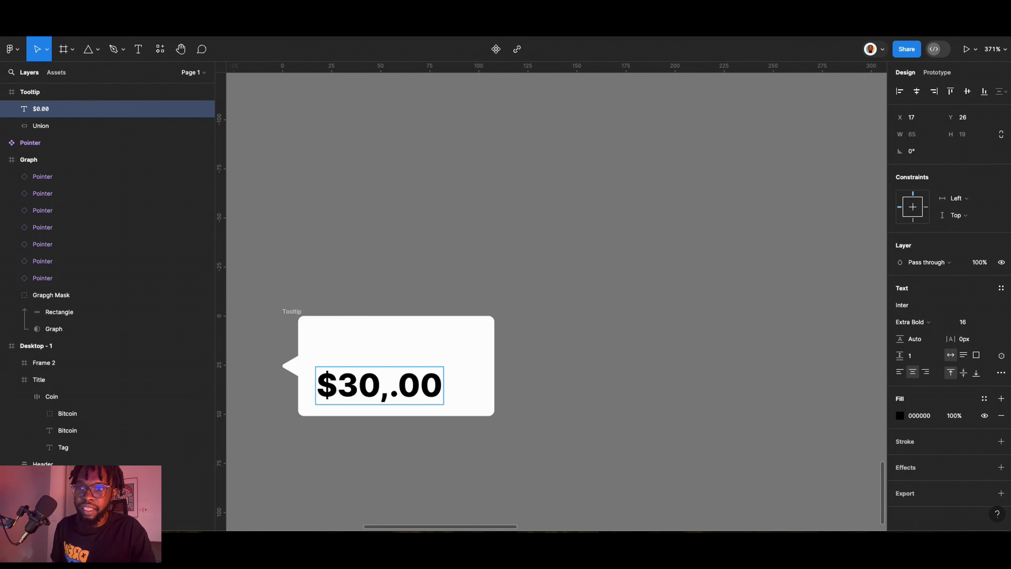
{"action": "type", "text": "000"}
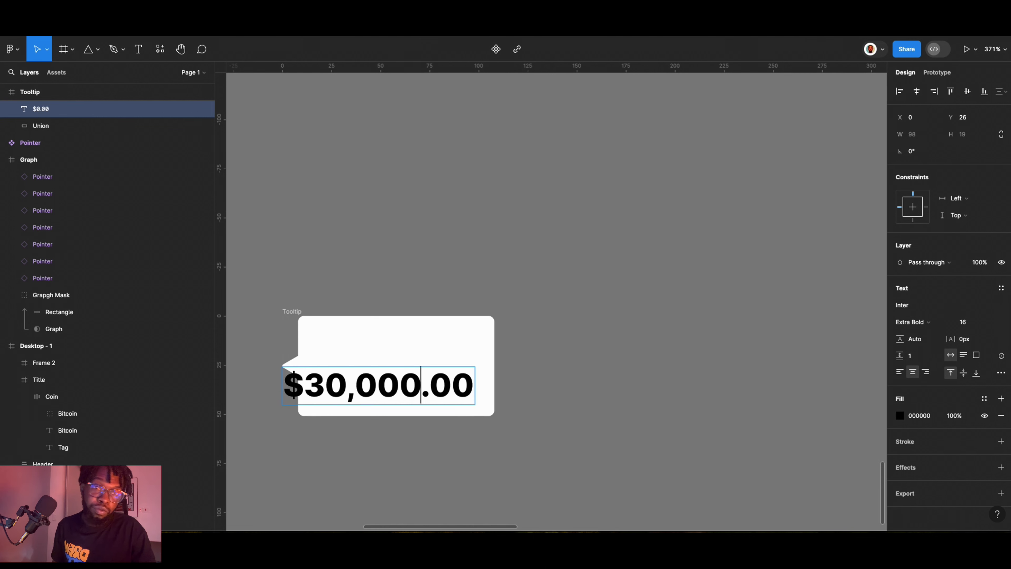
{"action": "key", "text": "super+a"}
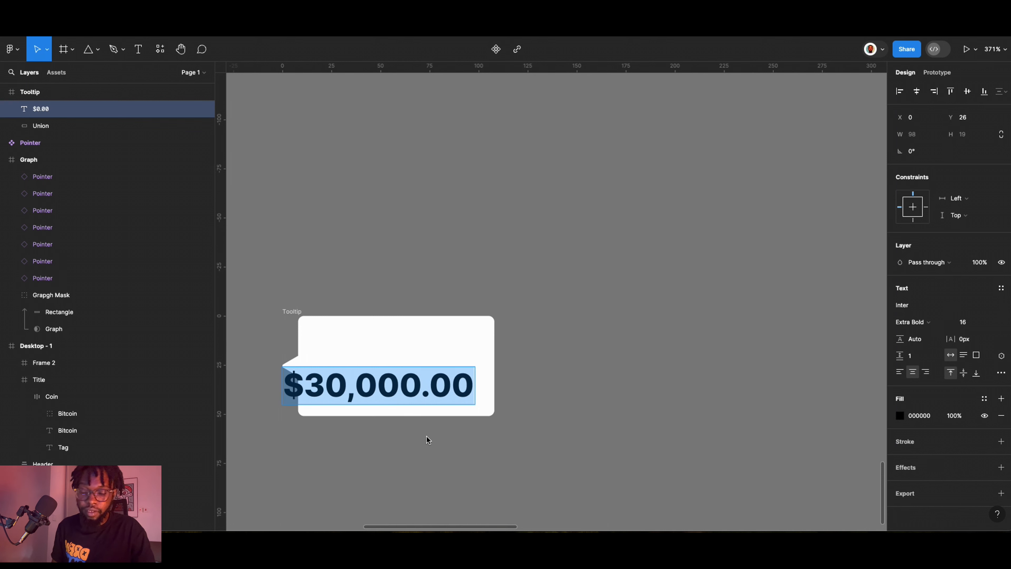
{"action": "key", "text": "Escape"}
Change the $30,000.00 text to Medium weight and position it at X 14, Y 26 within the tooltip.
{"action": "left_click_drag", "start_coordinate": [362, 397], "coordinate": [420, 394]}
{"action": "left_click", "coordinate": [915, 322]}
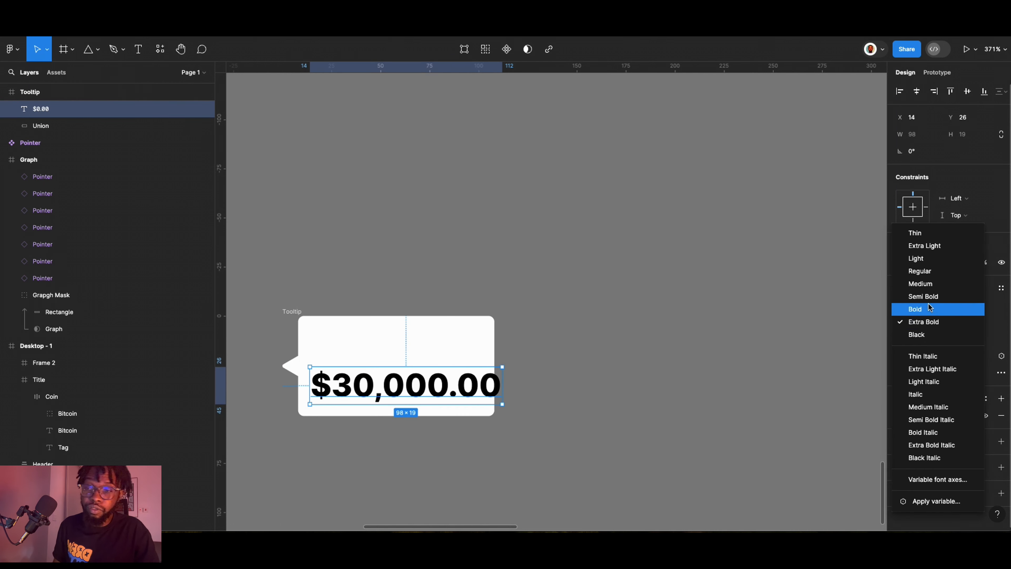
{"action": "left_click", "coordinate": [930, 285]}
{"action": "left_click", "coordinate": [300, 436]}
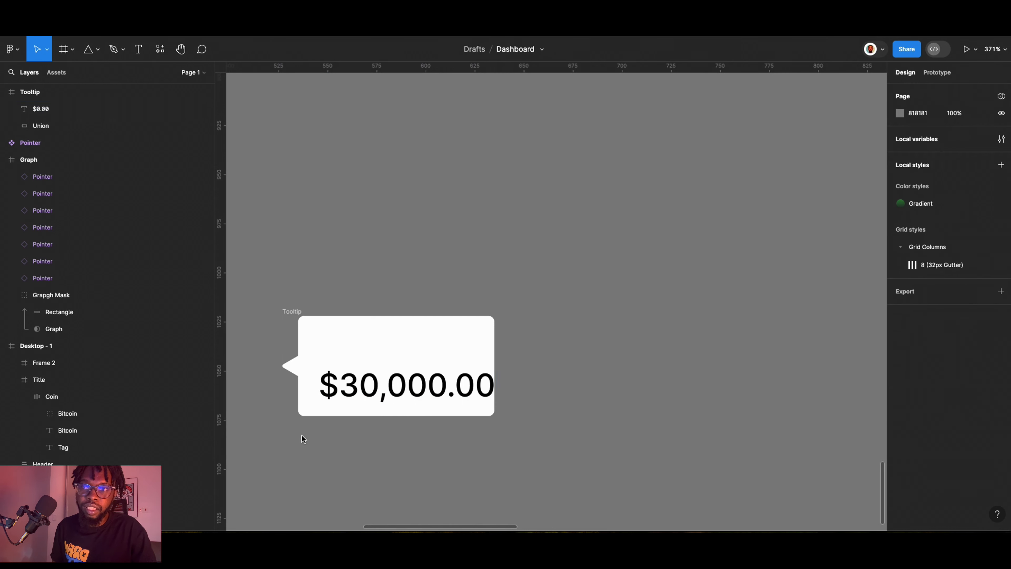
{"action": "left_click", "coordinate": [372, 388]}
{"action": "key", "text": "Left"}
{"action": "key", "text": "Left"}
{"action": "key", "text": "Left"}
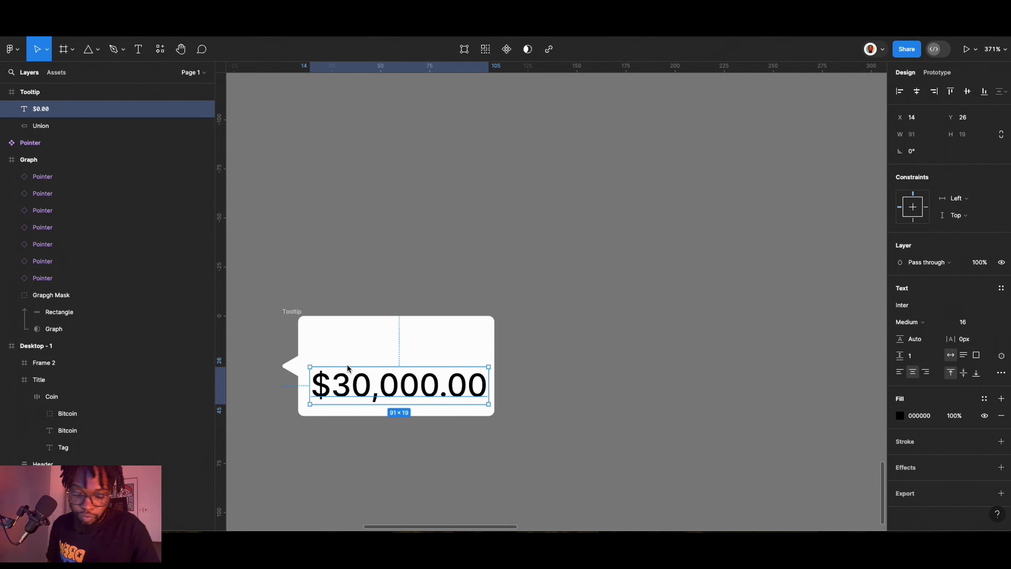
Duplicate the $30,000.00 text above the original at X 14, Y 5 and change the copy to 8:45 AM.
{"action": "key", "text": "ctrl+d"}
{"action": "left_click_drag", "start_coordinate": [356, 392], "coordinate": [356, 347]}
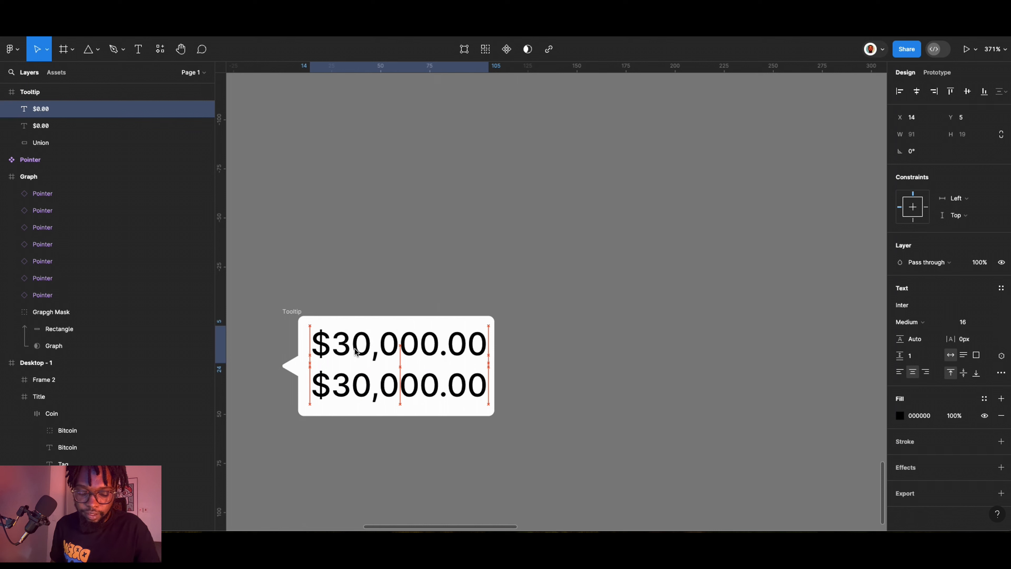
{"action": "double_click", "coordinate": [355, 348]}
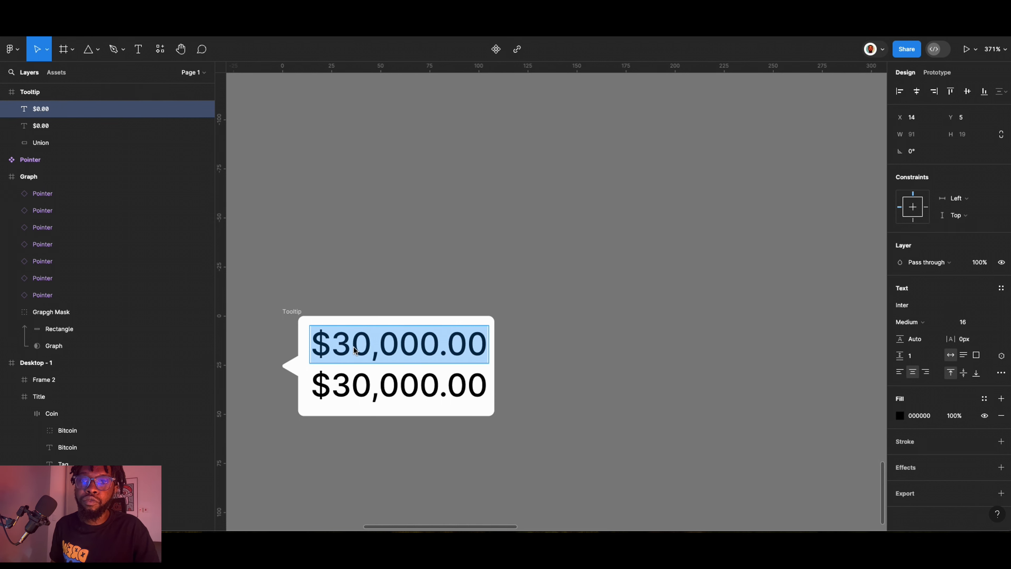
{"action": "type", "text": "8"}
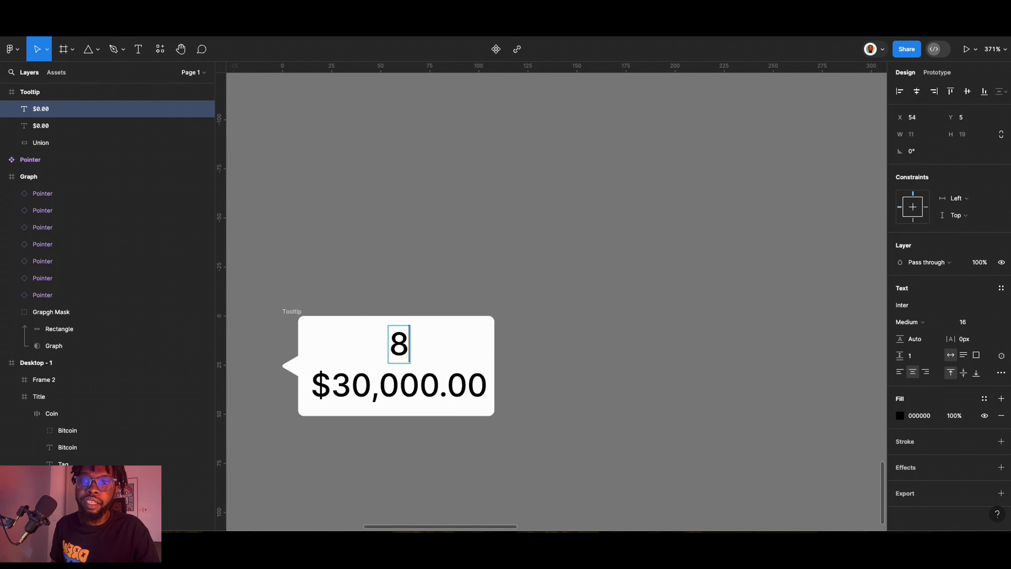
{"action": "type", "text": ":45"}
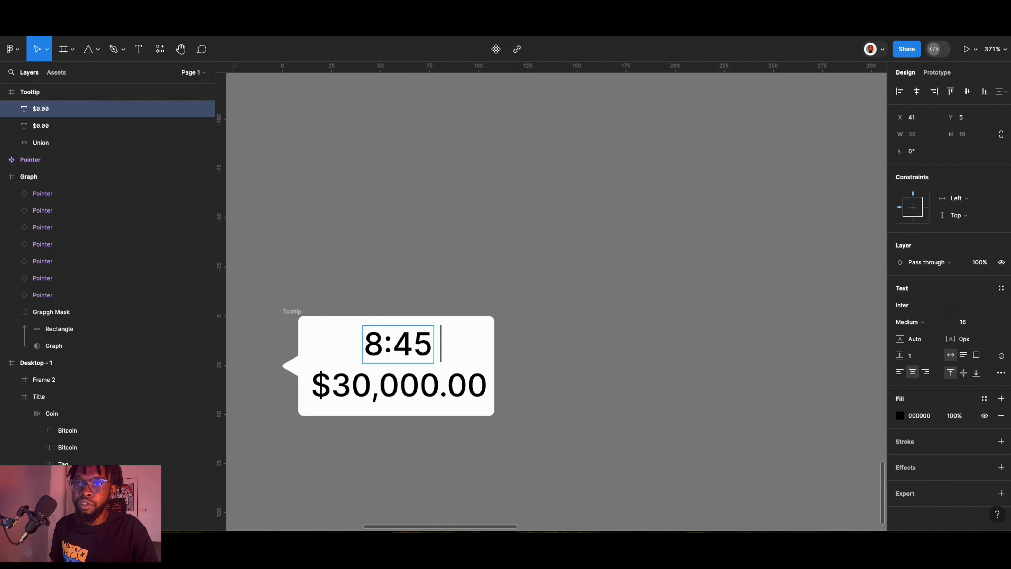
{"action": "type", "text": " AM"}
Color the 8:45 AM text gray 818181 and move it to X 14, Y 4 in the tooltip.
{"action": "key", "text": "ctrl+a"}
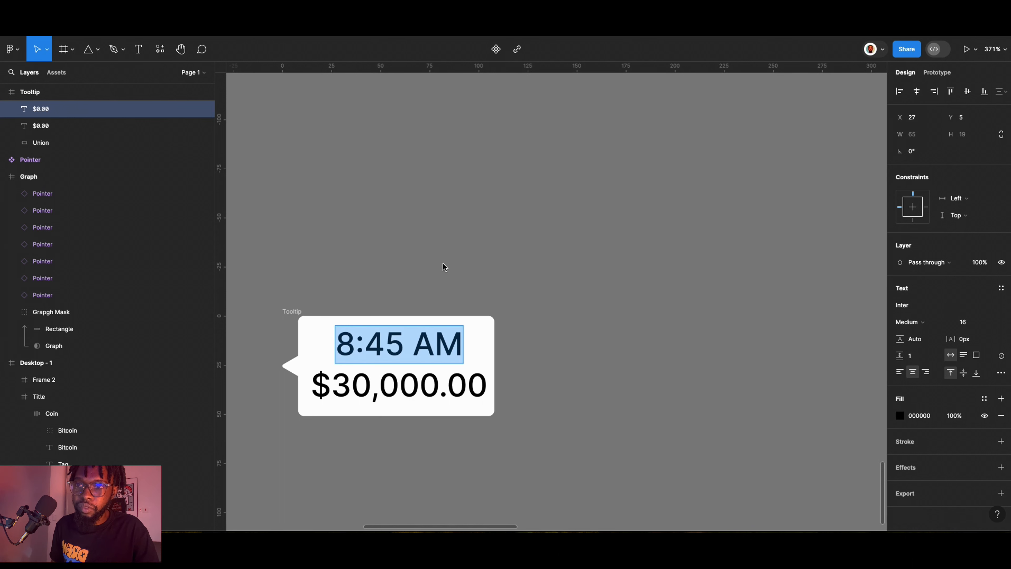
{"action": "left_click", "coordinate": [906, 418]}
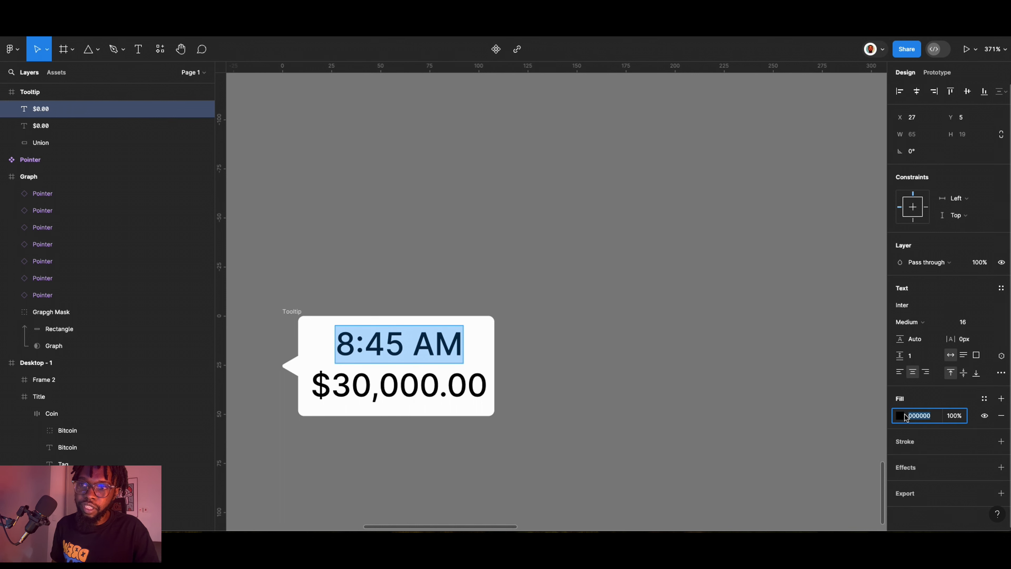
{"action": "left_click", "coordinate": [900, 416]}
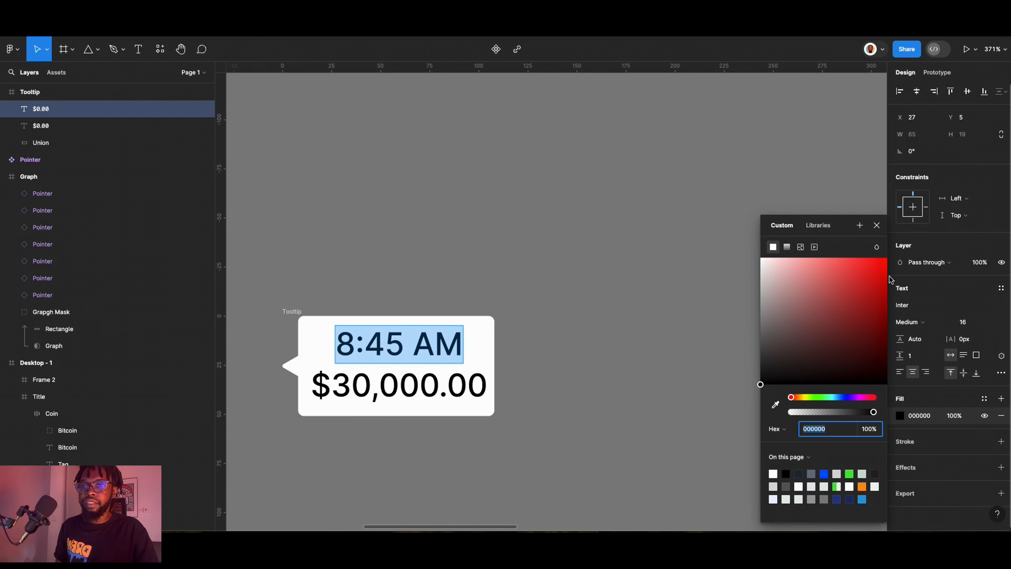
{"action": "left_click_drag", "start_coordinate": [844, 231], "coordinate": [519, 176]}
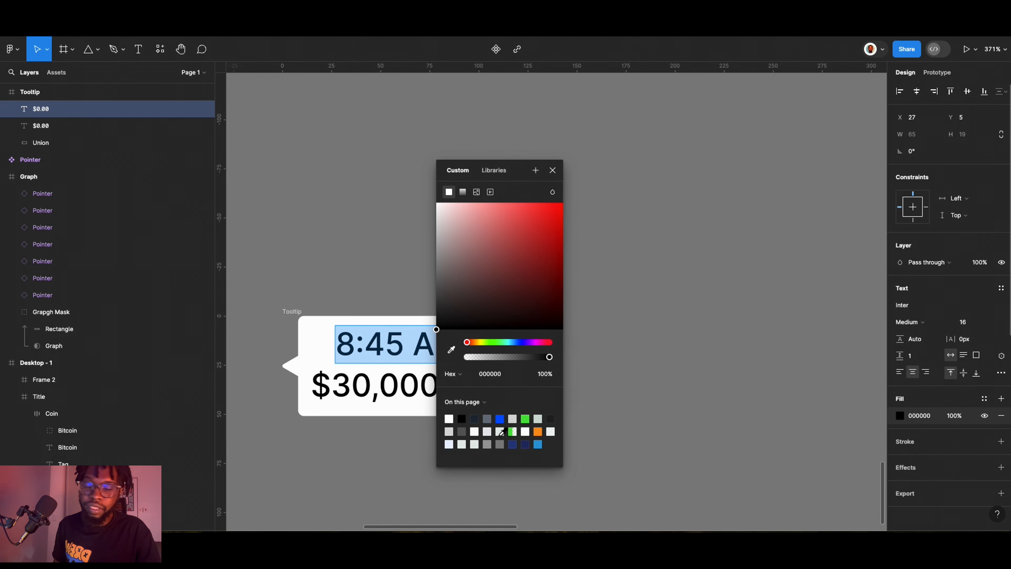
{"action": "left_click", "coordinate": [500, 445]}
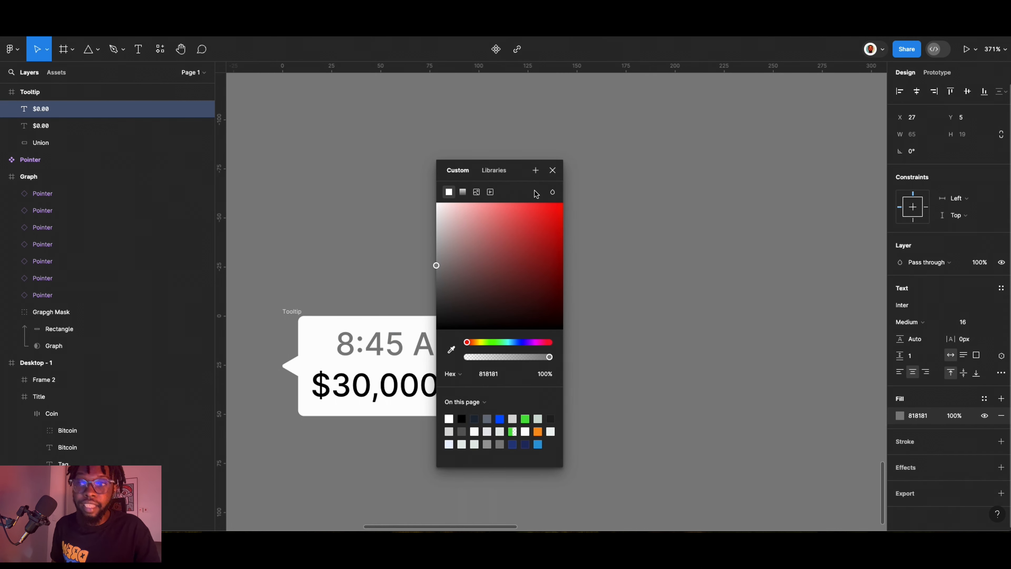
{"action": "left_click_drag", "start_coordinate": [440, 164], "coordinate": [580, 175]}
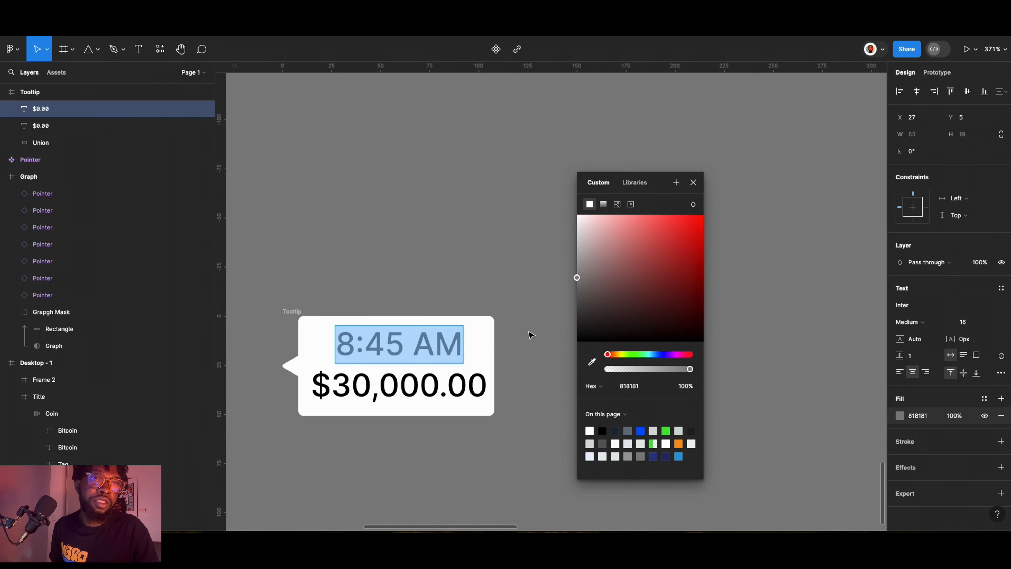
{"action": "key", "text": "Escape"}
{"action": "left_click_drag", "start_coordinate": [415, 350], "coordinate": [391, 347]}
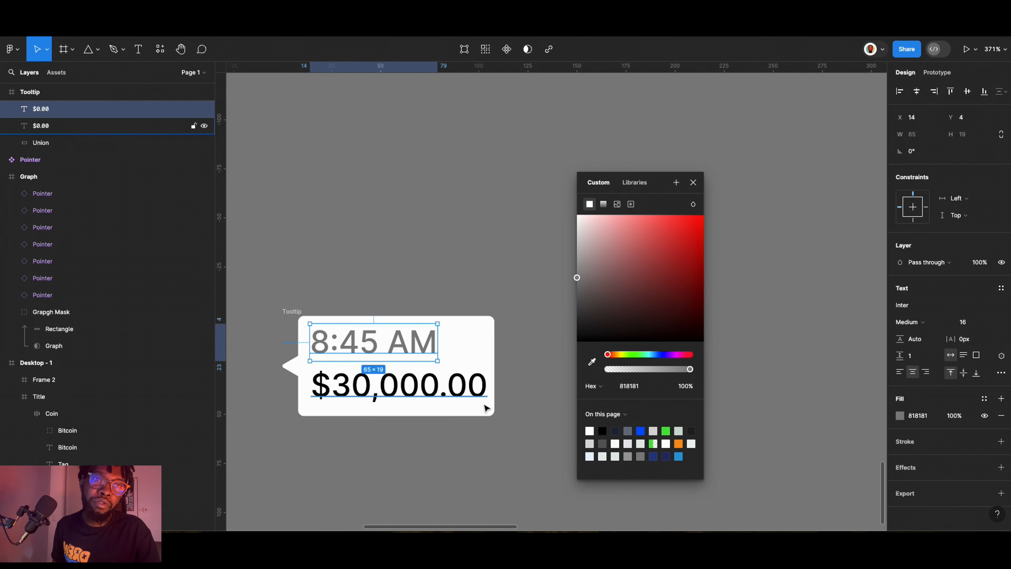
Set the 8:45 AM text to Regular weight and the $30,000.00 text to Semi Bold.
{"action": "left_click", "coordinate": [462, 398]}
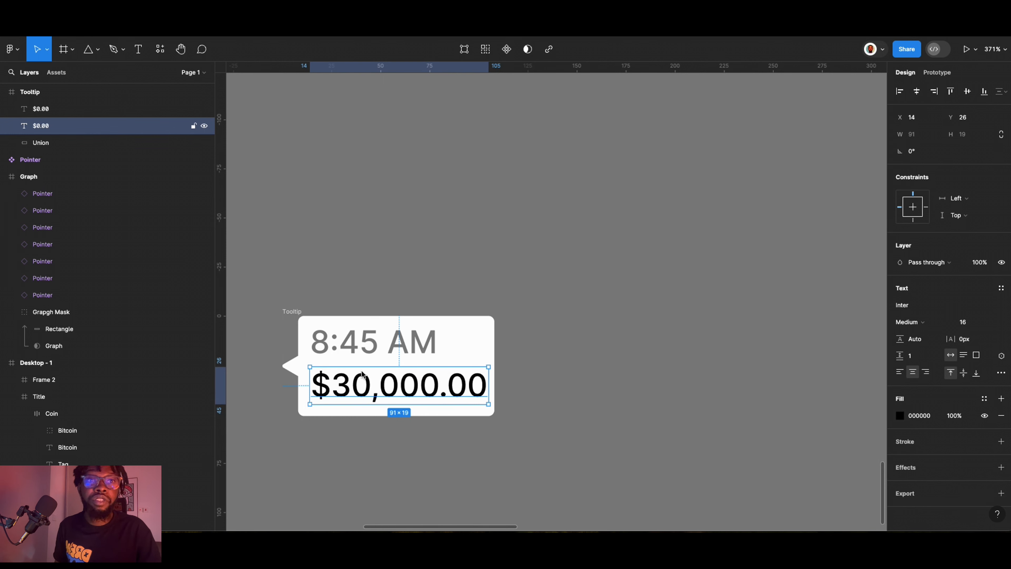
{"action": "double_click", "coordinate": [352, 389]}
{"action": "double_click", "coordinate": [363, 344]}
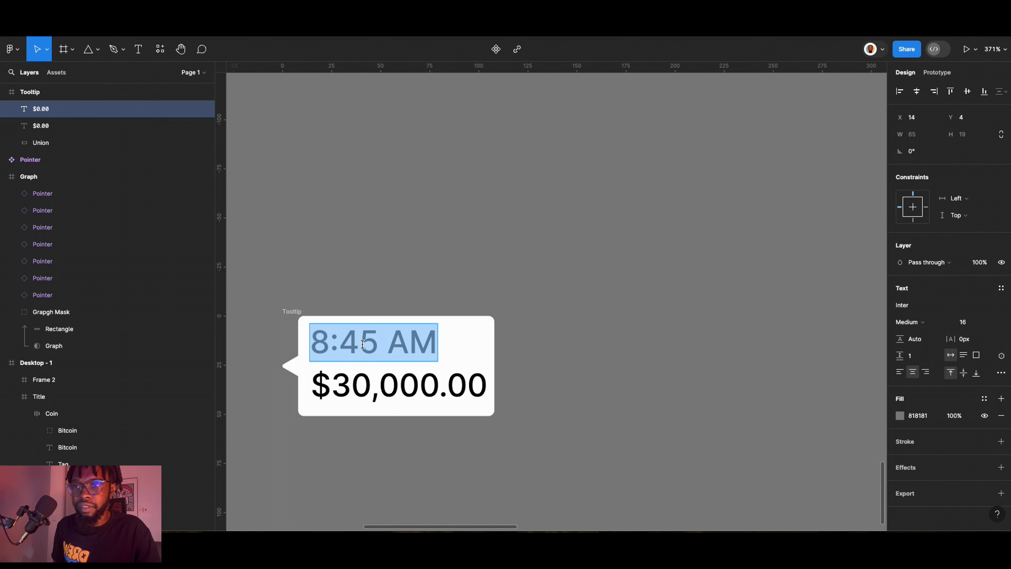
{"action": "left_click", "coordinate": [915, 323]}
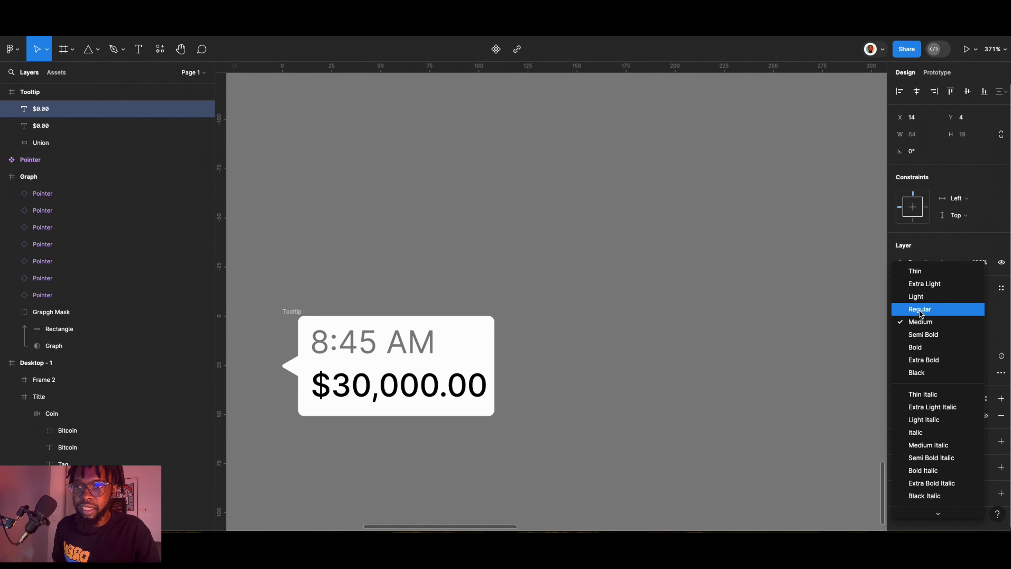
{"action": "left_click", "coordinate": [921, 311]}
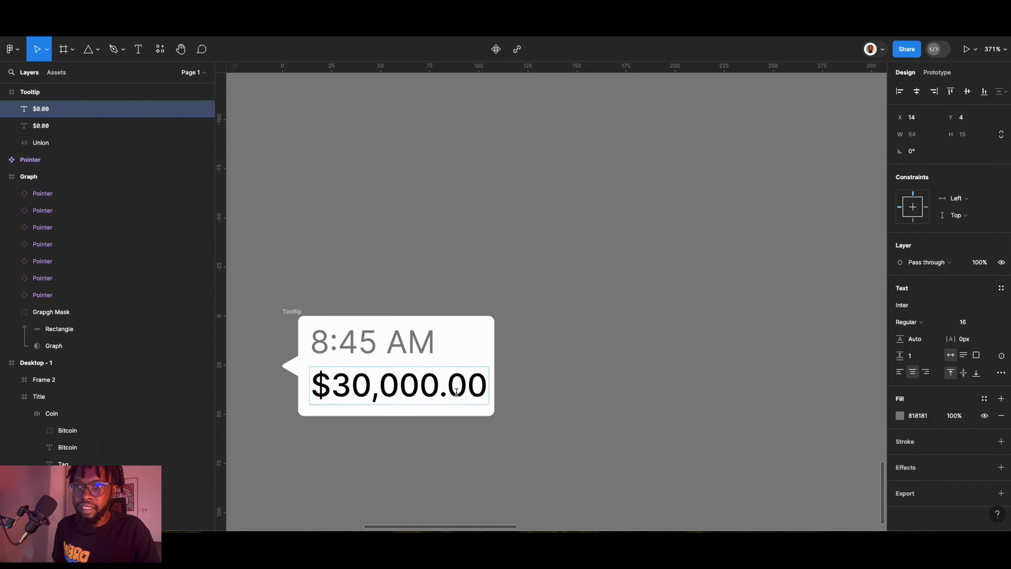
{"action": "double_click", "coordinate": [440, 396]}
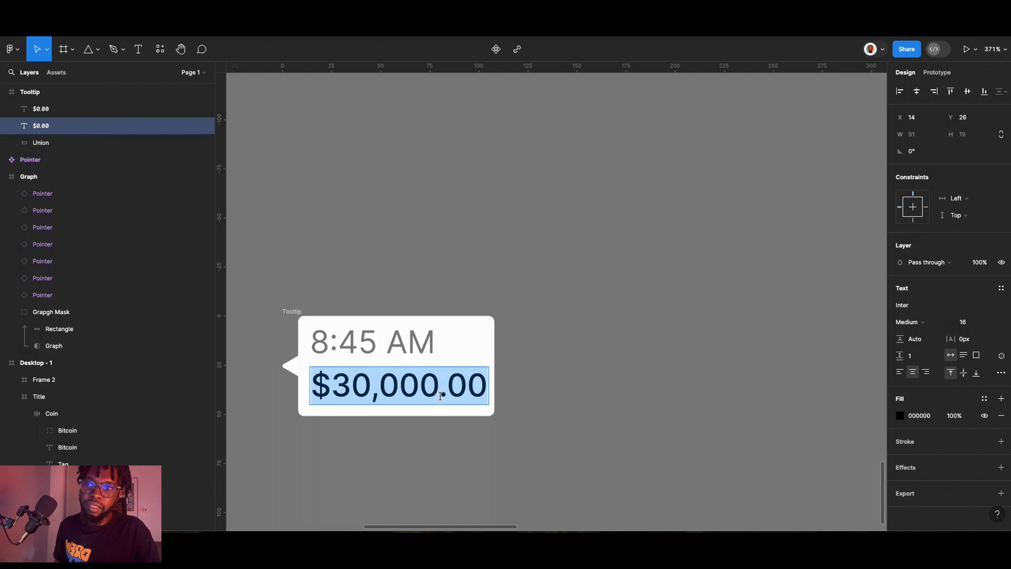
{"action": "left_click", "coordinate": [918, 322]}
{"action": "left_click", "coordinate": [919, 332]}
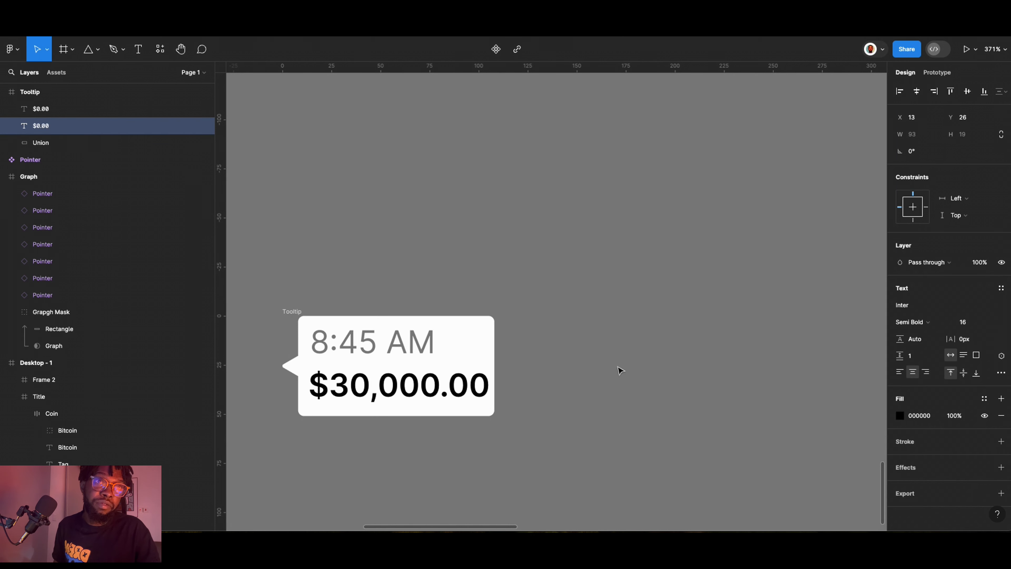
Set the 8:45 AM text's font size to 14 and align it with the amount text at X 13.
{"action": "left_click", "coordinate": [366, 345]}
{"action": "key", "text": "ctrl+a"}
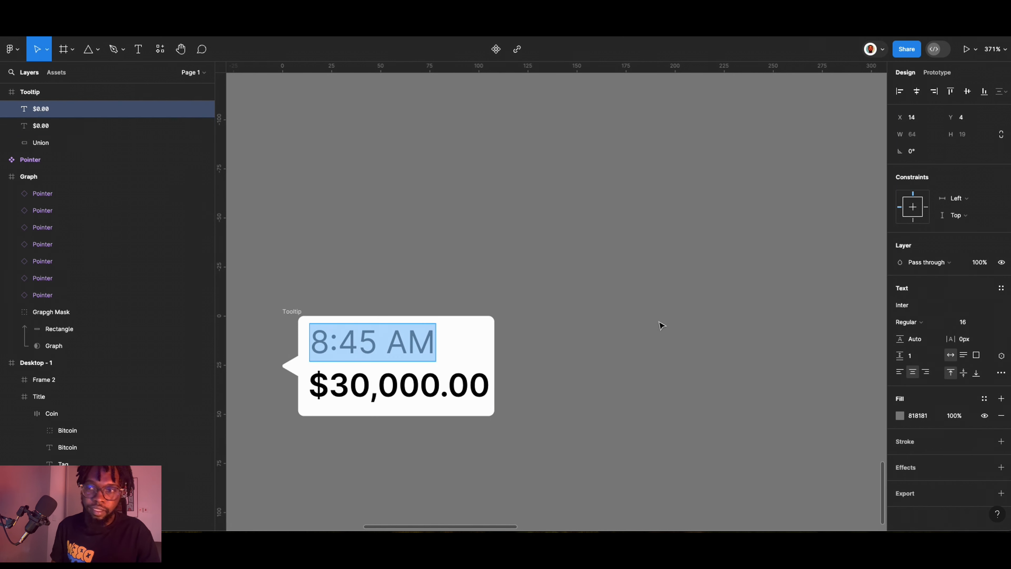
{"action": "left_click", "coordinate": [991, 322]}
{"action": "left_click", "coordinate": [975, 293]}
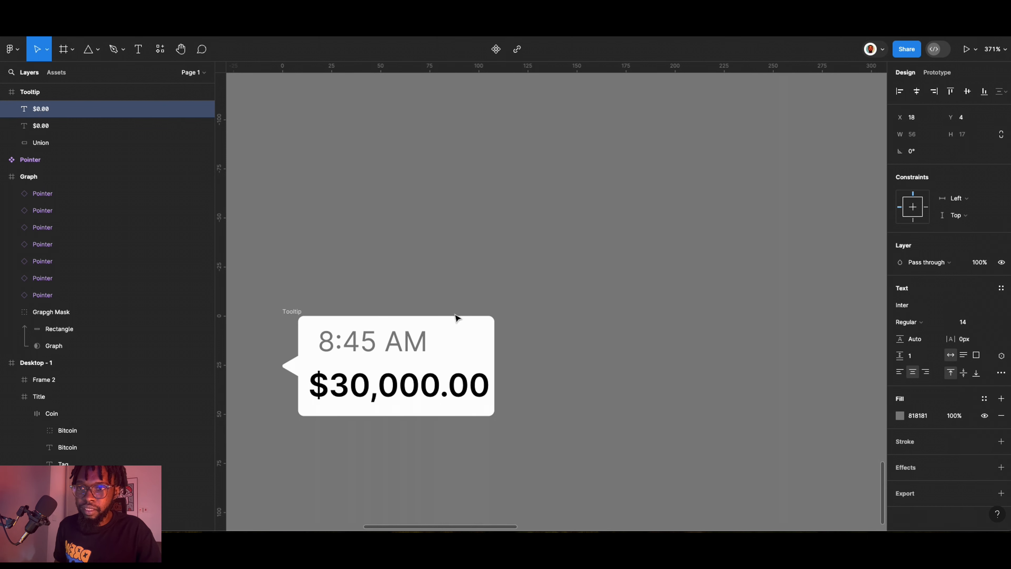
{"action": "left_click", "coordinate": [468, 345]}
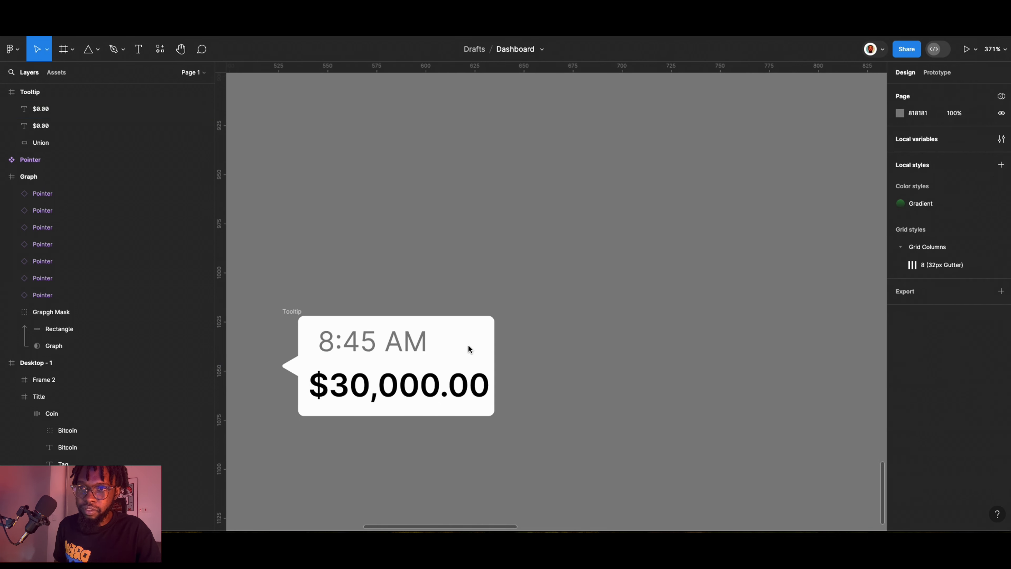
{"action": "left_click", "coordinate": [373, 343]}
{"action": "left_click_drag", "start_coordinate": [373, 345], "coordinate": [348, 348]}
Set the vertical spacing between the 8:45 AM and $30,000.00 texts to 8.
{"action": "left_click", "coordinate": [360, 383], "text": "shift"}
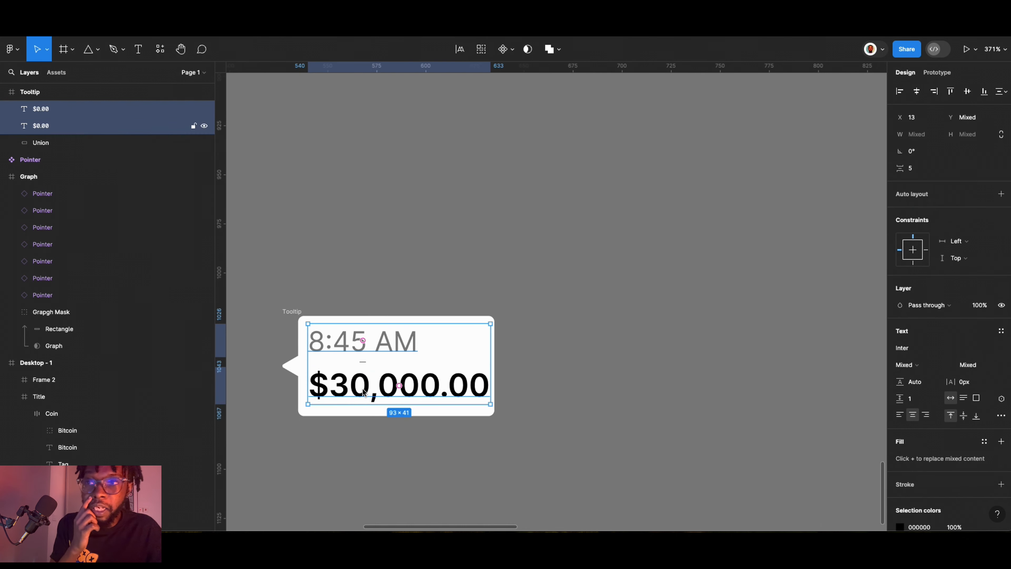
{"action": "left_click", "coordinate": [913, 170]}
{"action": "type", "text": "8"}
{"action": "key", "text": "Return"}
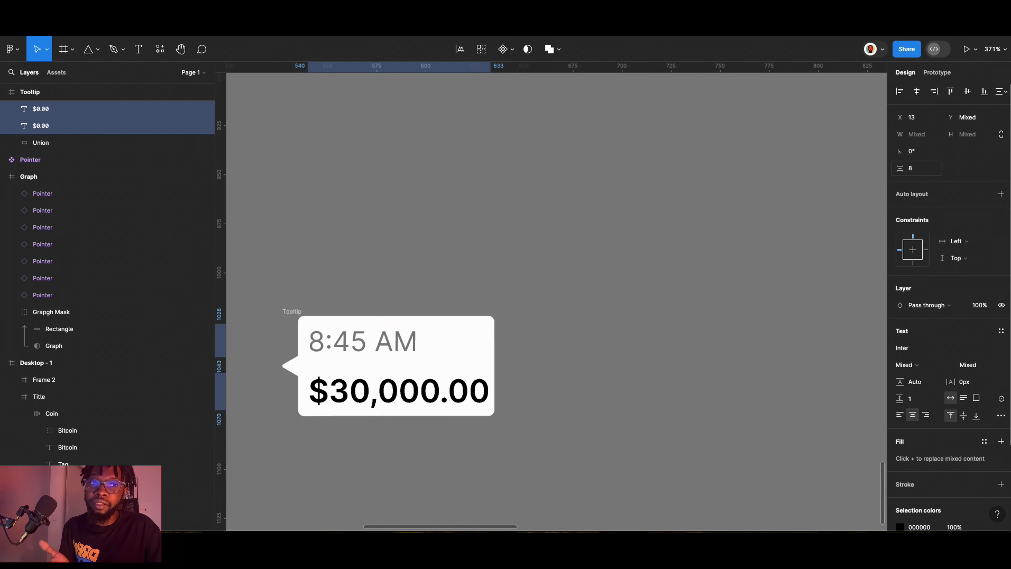
{"action": "left_click", "coordinate": [577, 325]}
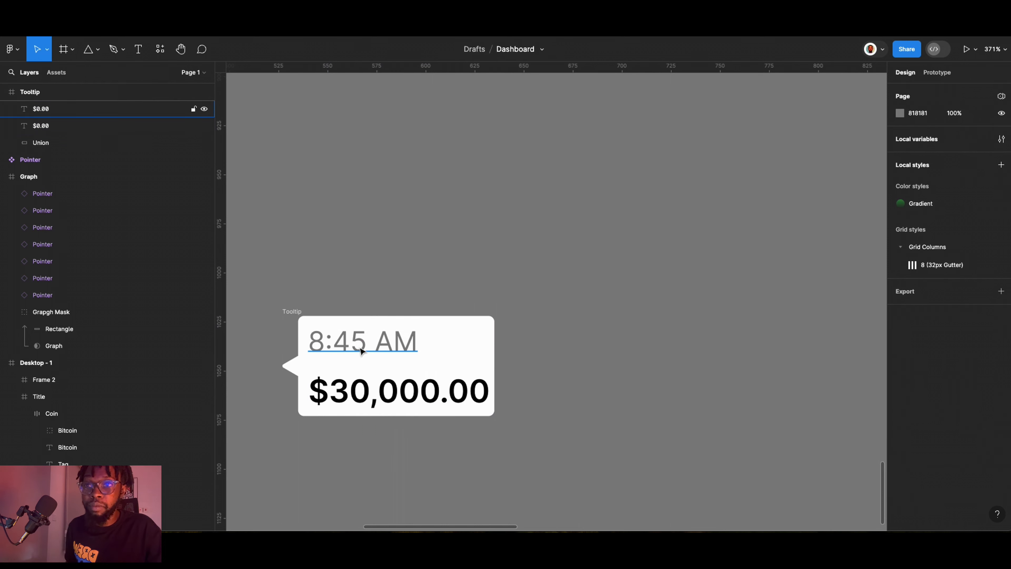
{"action": "left_click", "coordinate": [335, 338]}
{"action": "scroll", "coordinate": [880, 345], "scroll_direction": "up", "scroll_amount": 2}
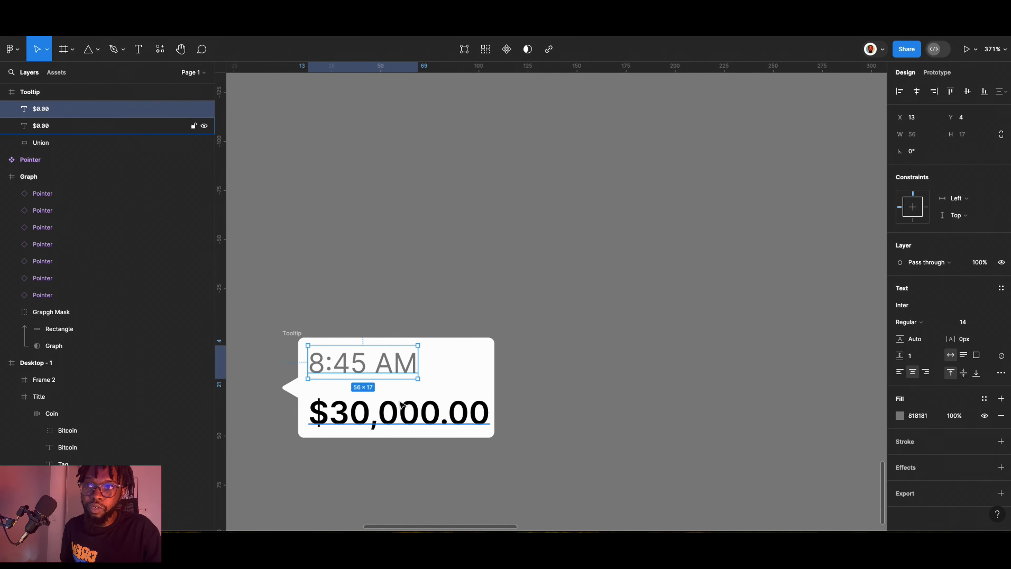
{"action": "left_click", "coordinate": [428, 406]}
{"action": "left_click", "coordinate": [406, 282]}
Turn the Tooltip frame into a component and move it to X 413, Y 986.
{"action": "scroll", "coordinate": [398, 294], "scroll_direction": "down", "scroll_amount": 5}
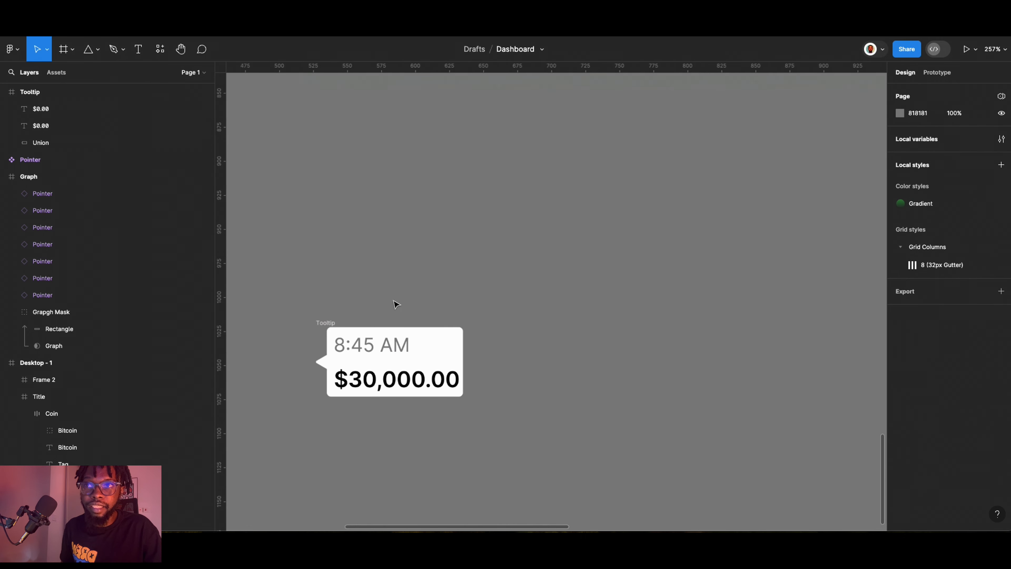
{"action": "scroll", "coordinate": [414, 327], "scroll_direction": "up", "scroll_amount": 2}
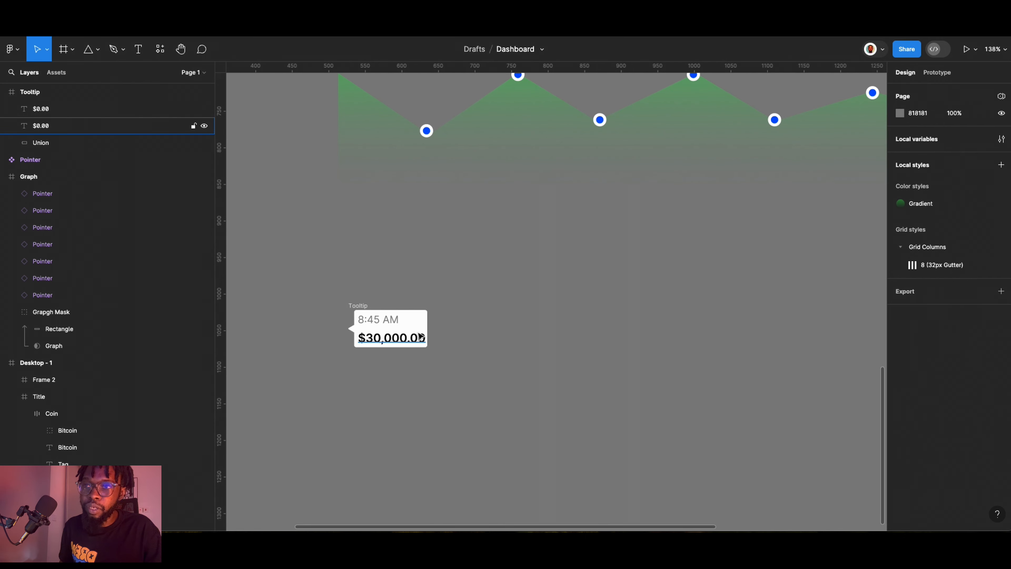
{"action": "left_click", "coordinate": [366, 306]}
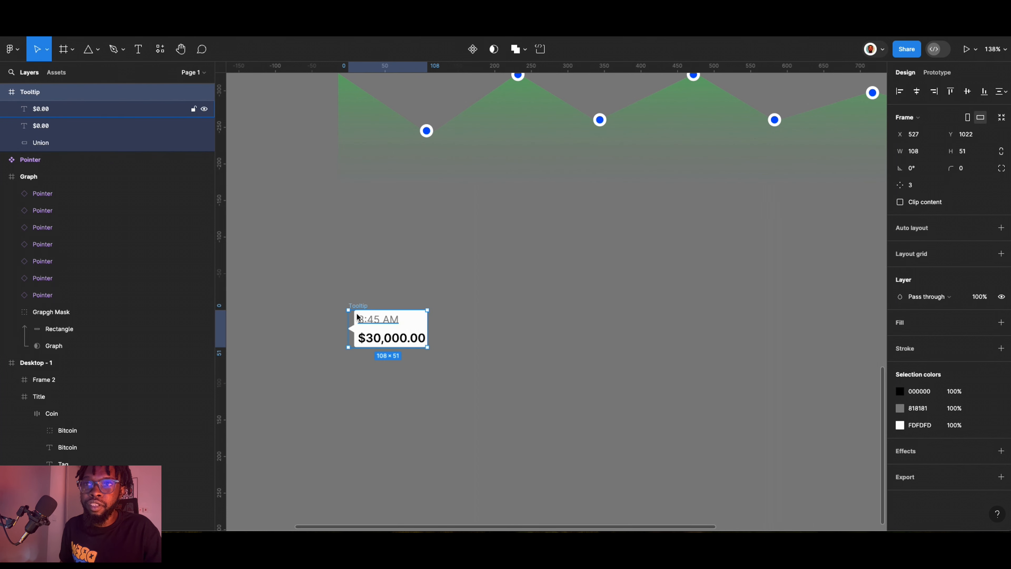
{"action": "left_click", "coordinate": [473, 51]}
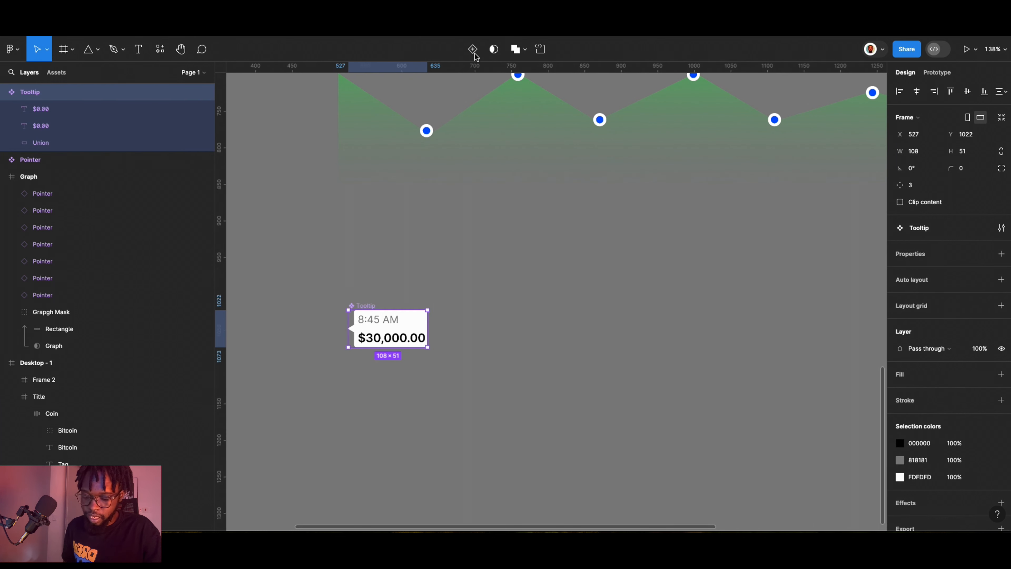
{"action": "left_click", "coordinate": [474, 51]}
{"action": "key", "text": "ctrl+z"}
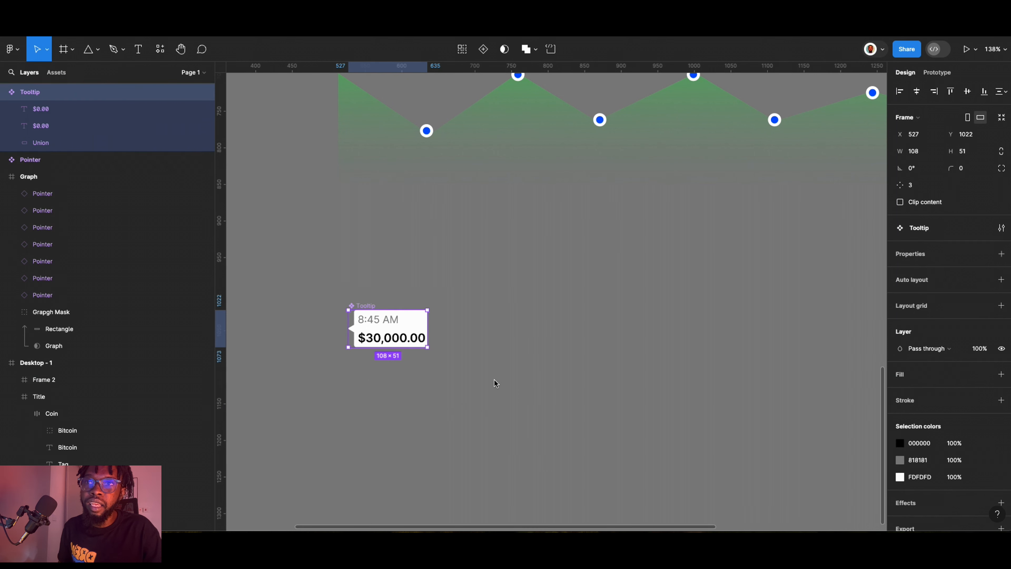
{"action": "left_click_drag", "start_coordinate": [363, 309], "coordinate": [279, 283]}
Place copies of the Tooltip component as instances beside the first five pointers of the Graph.
{"action": "scroll", "coordinate": [326, 310], "scroll_direction": "down", "scroll_amount": 5}
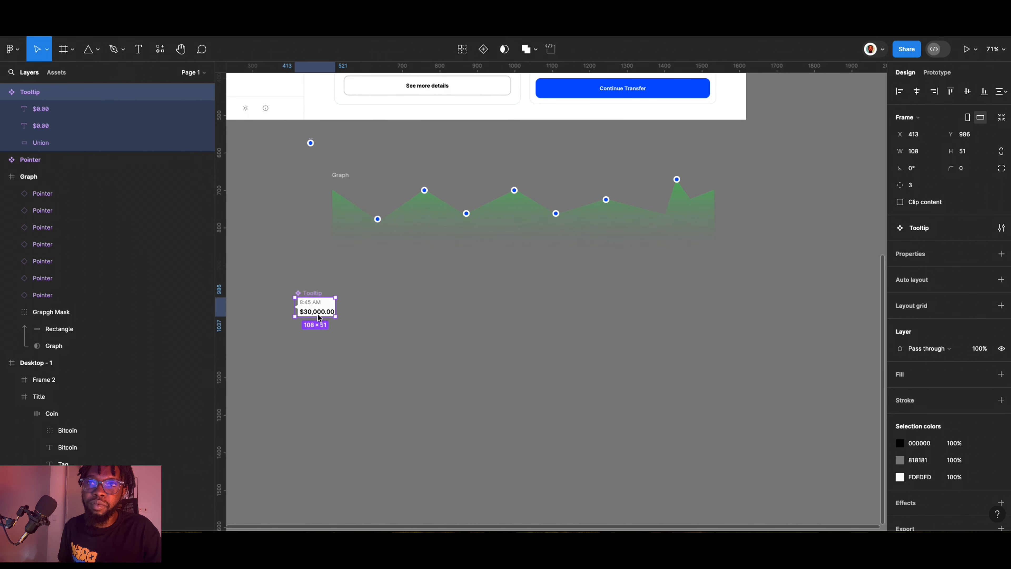
{"action": "left_click_drag", "start_coordinate": [318, 312], "coordinate": [445, 194], "text": "alt"}
{"action": "key", "text": "super+d"}
{"action": "key", "text": "super+d"}
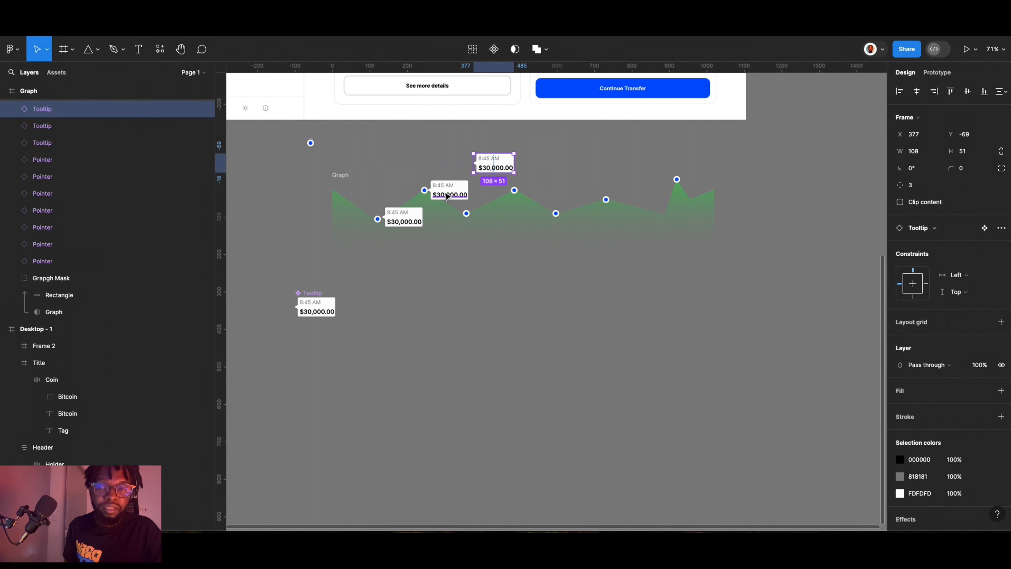
{"action": "left_click_drag", "start_coordinate": [492, 165], "coordinate": [545, 194]}
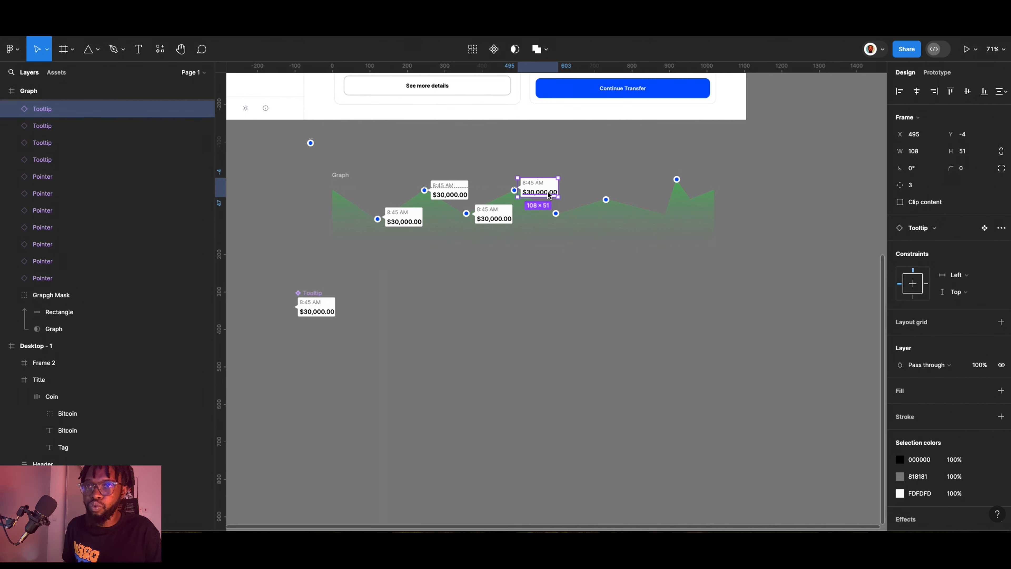
{"action": "key", "text": "ctrl+d"}
{"action": "left_click_drag", "start_coordinate": [582, 166], "coordinate": [578, 219]}
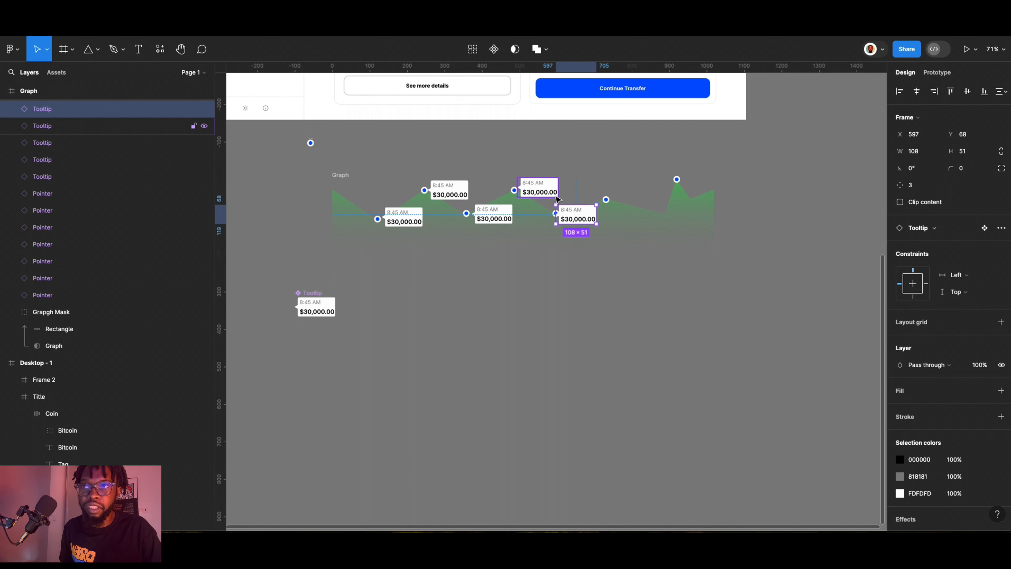
Delete the four Tooltip instances beside the second to fifth pointers, keeping only the one at the first pointer.
{"action": "left_click", "coordinate": [551, 194], "text": "shift"}
{"action": "left_click", "coordinate": [494, 215], "text": "shift"}
{"action": "left_click", "coordinate": [458, 190], "text": "shift"}
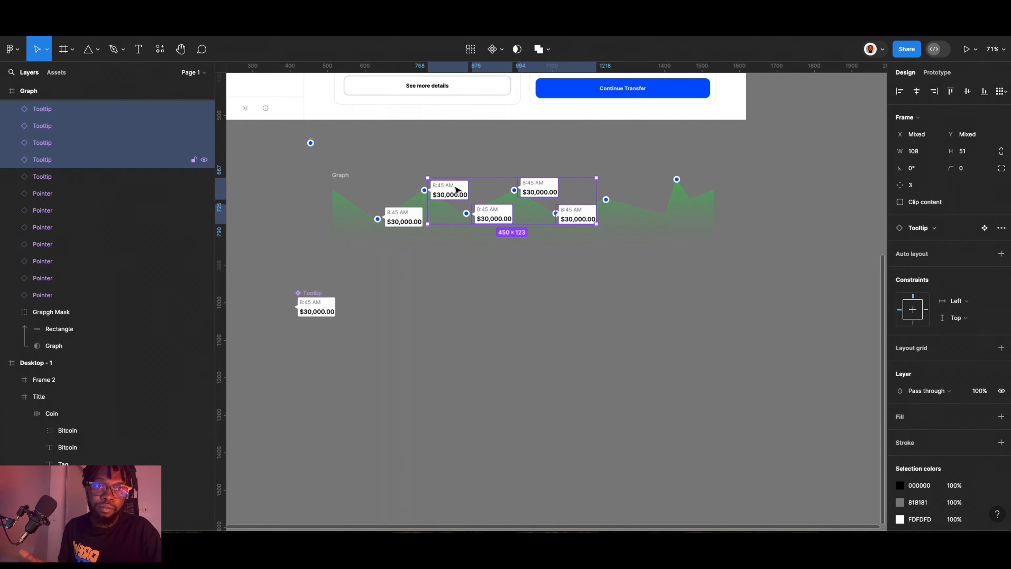
{"action": "key", "text": "Delete"}
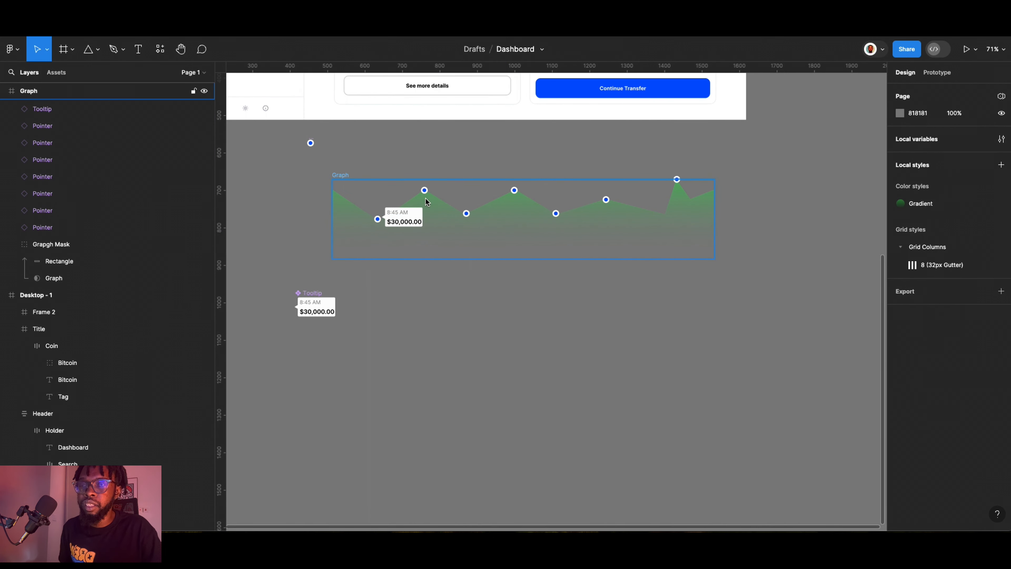
Nudge the Tooltip instance at the first pointer to X 131, Y 79 and move the main Tooltip component to X 253, Y 793.
{"action": "left_click", "coordinate": [410, 226]}
{"action": "key", "text": "Down"}
{"action": "key", "text": "Down"}
{"action": "key", "text": "Down"}
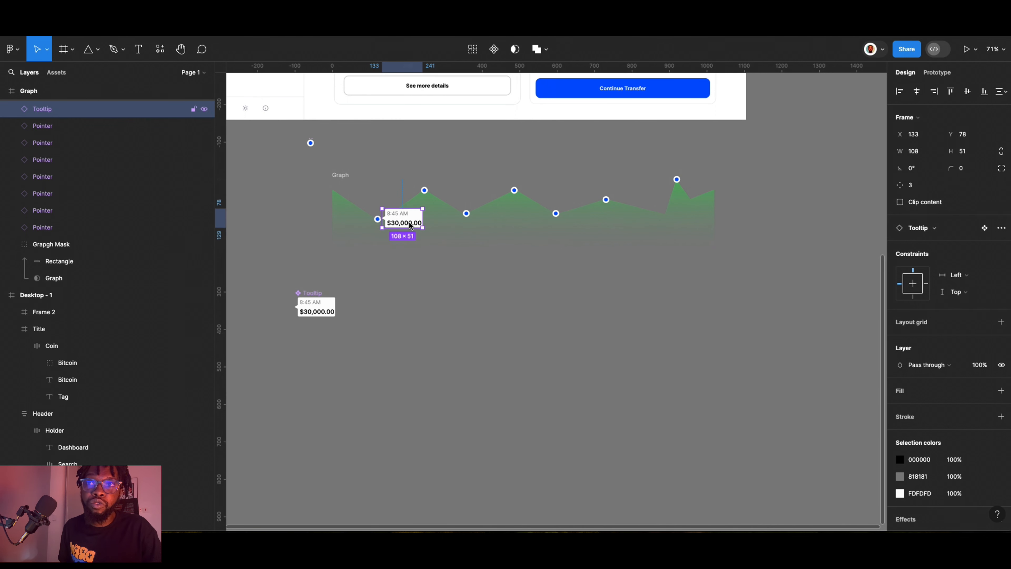
{"action": "key", "text": "Down"}
{"action": "key", "text": "Left"}
{"action": "key", "text": "Left"}
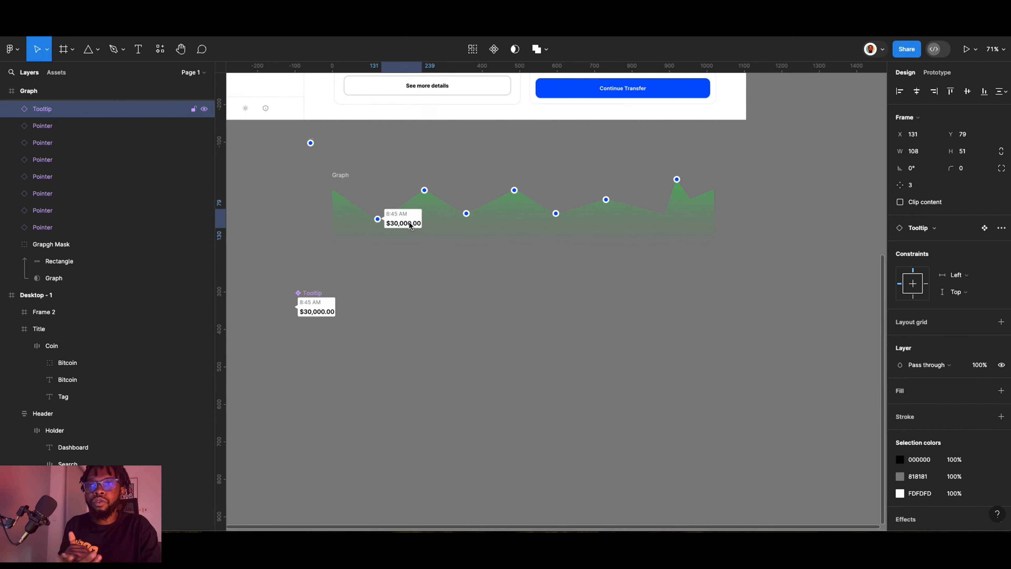
{"action": "left_click_drag", "start_coordinate": [300, 293], "coordinate": [230, 215]}
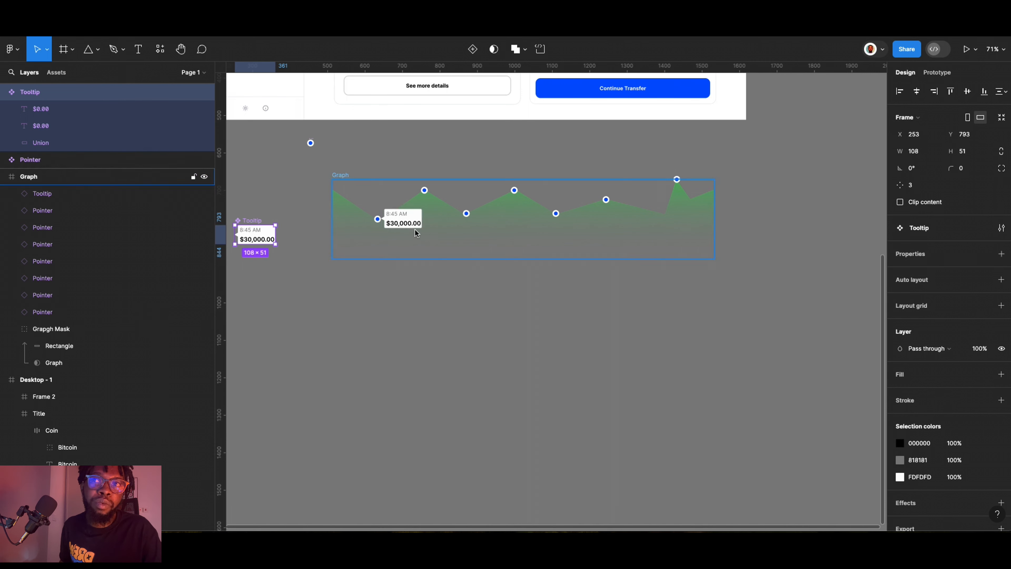
Duplicate the whole Graph frame, placing the copy beside the original at X 1573, Y 671.
{"action": "left_click", "coordinate": [381, 220]}
{"action": "left_click", "coordinate": [344, 176]}
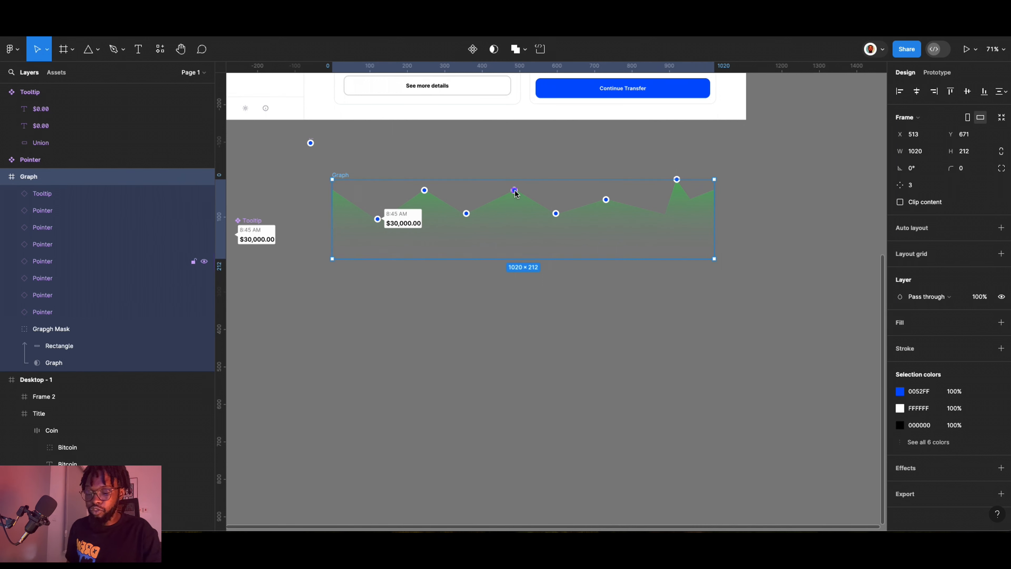
{"action": "left_click", "coordinate": [424, 192]}
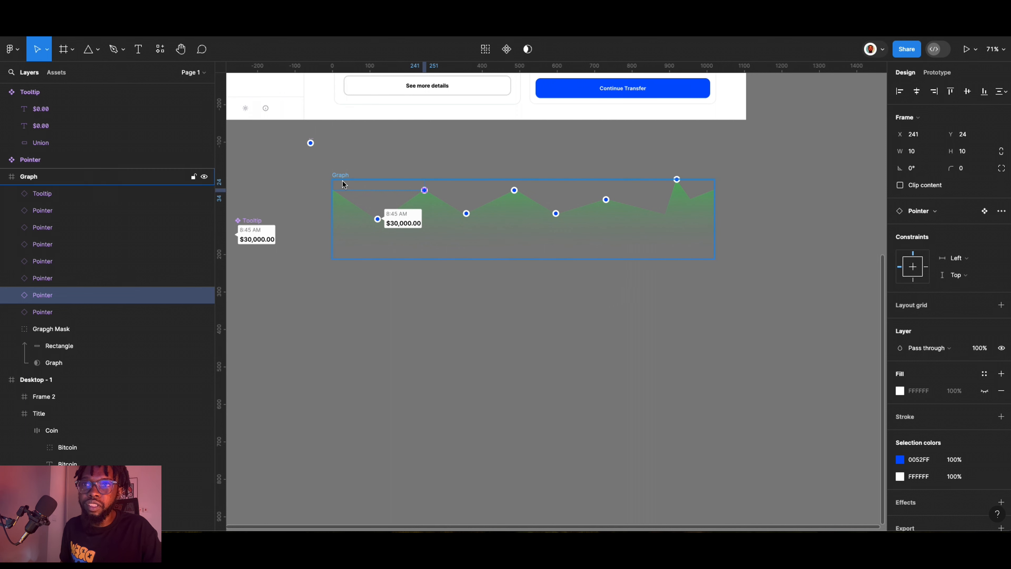
{"action": "left_click", "coordinate": [352, 182]}
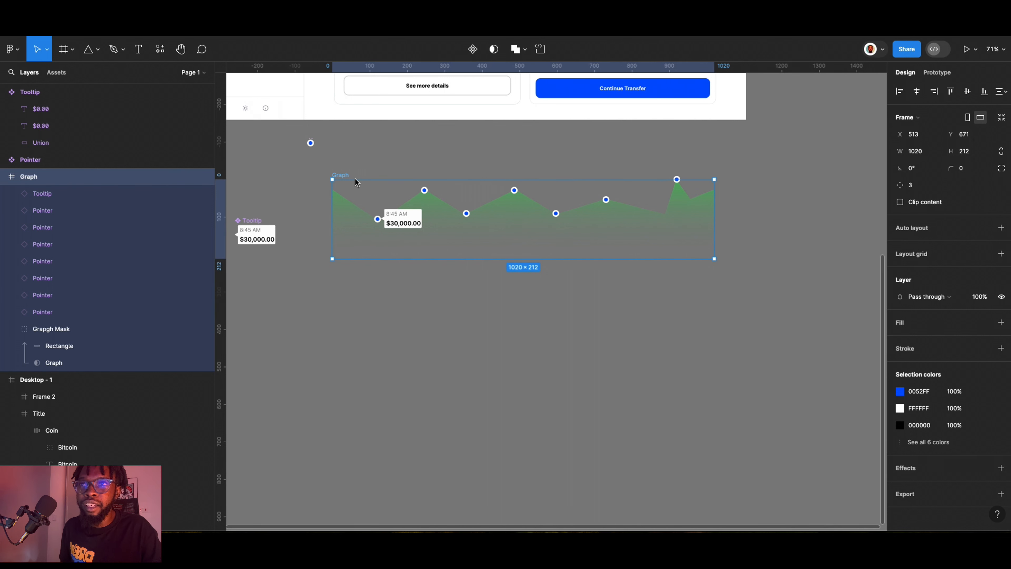
{"action": "key", "text": "ctrl+d"}
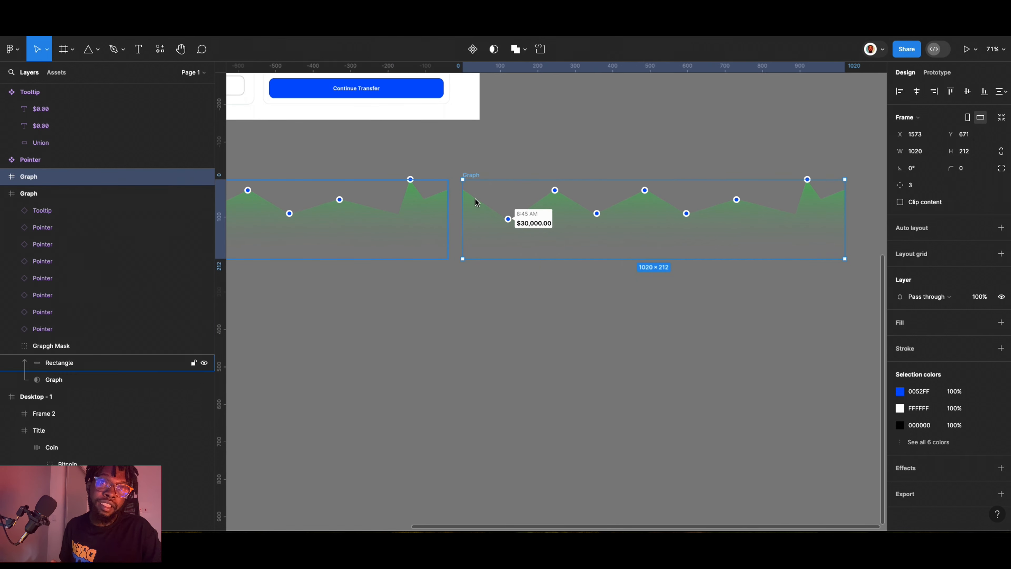
Move the duplicated Graph frame directly below the original, aligned with its left edge at X 513, Y 988.
{"action": "scroll", "coordinate": [601, 277], "scroll_direction": "down", "scroll_amount": 10}
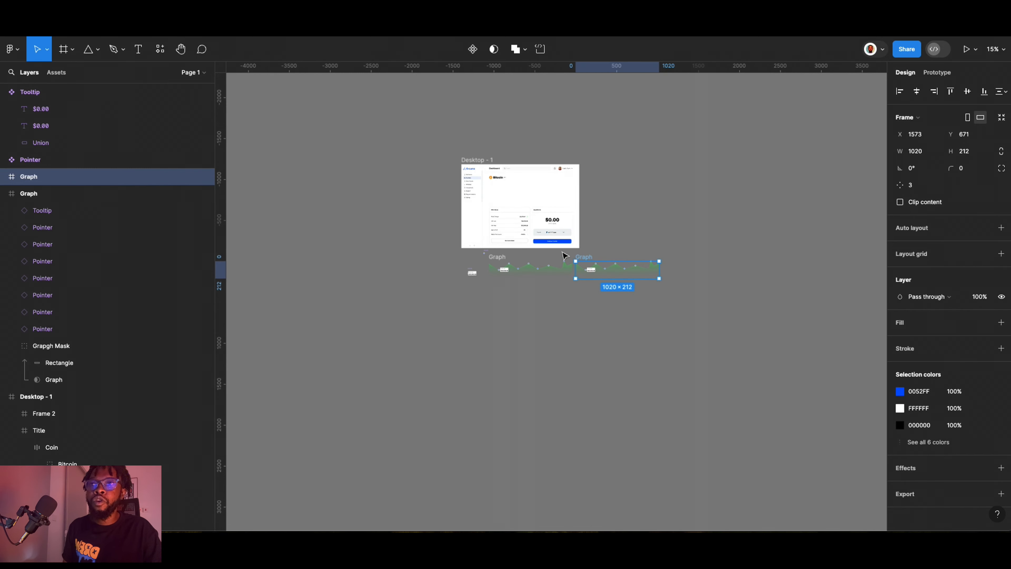
{"action": "left_click_drag", "start_coordinate": [578, 261], "coordinate": [492, 287]}
{"action": "scroll", "coordinate": [528, 286], "scroll_direction": "up", "scroll_amount": 8}
{"action": "scroll", "coordinate": [410, 290], "scroll_direction": "down", "scroll_amount": 3}
{"action": "scroll", "coordinate": [499, 316], "scroll_direction": "up", "scroll_amount": 3}
{"action": "scroll", "coordinate": [500, 315], "scroll_direction": "up", "scroll_amount": 3}
{"action": "scroll", "coordinate": [438, 300], "scroll_direction": "down", "scroll_amount": 5}
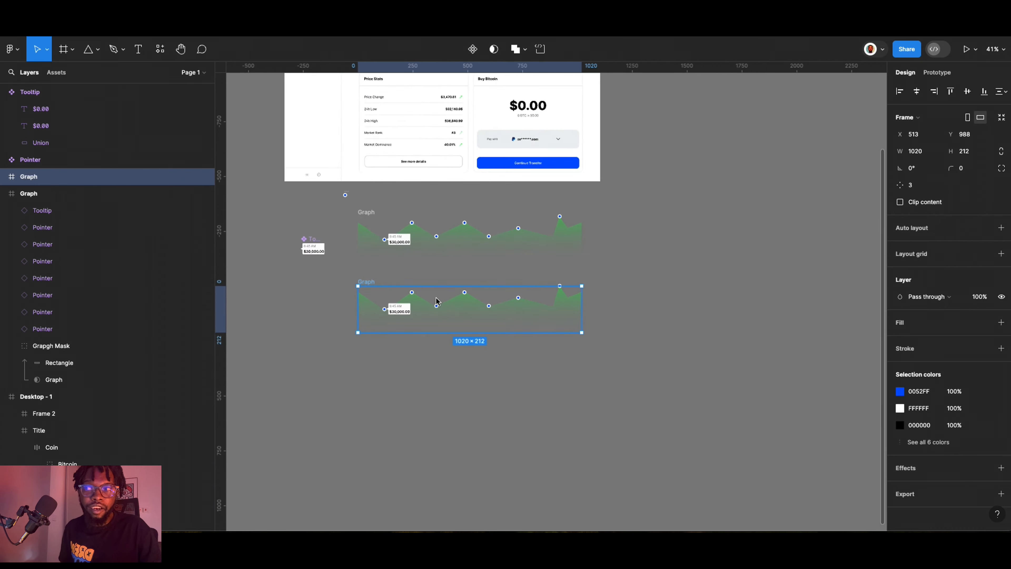
{"action": "scroll", "coordinate": [385, 262], "scroll_direction": "up", "scroll_amount": 5}
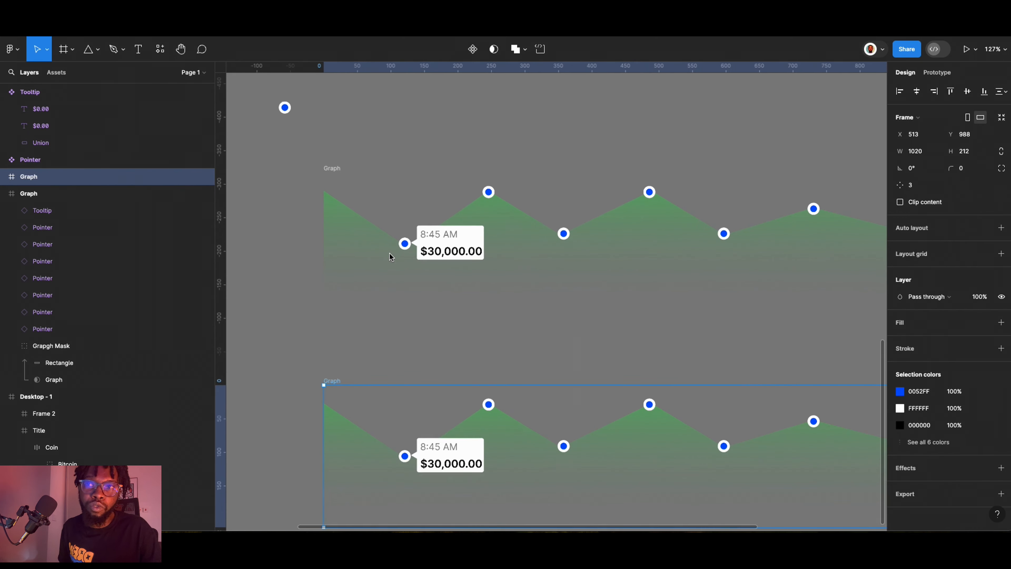
Shift the gradient Rectangle inside the upper Graph frame's Grapgh Mask horizontally out of the frame to X -1060.
{"action": "left_click", "coordinate": [330, 165]}
{"action": "scroll", "coordinate": [343, 197], "scroll_direction": "down", "scroll_amount": 3}
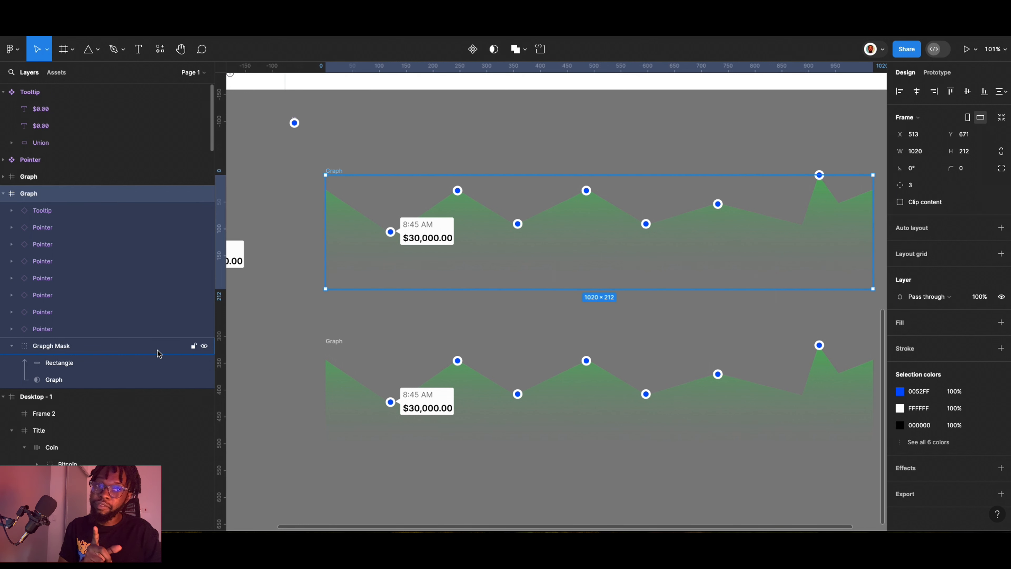
{"action": "left_click", "coordinate": [115, 347]}
{"action": "left_click", "coordinate": [113, 368]}
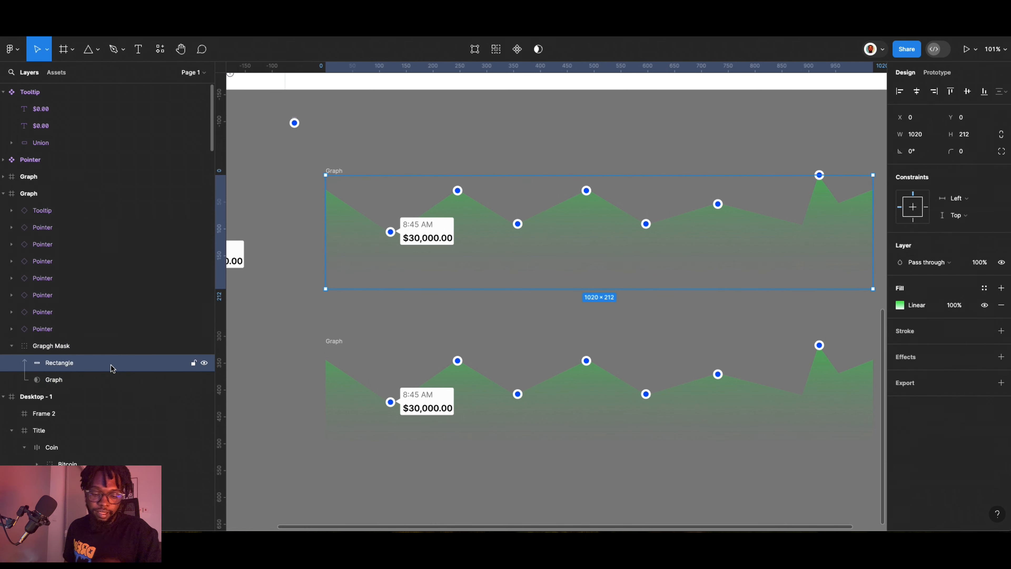
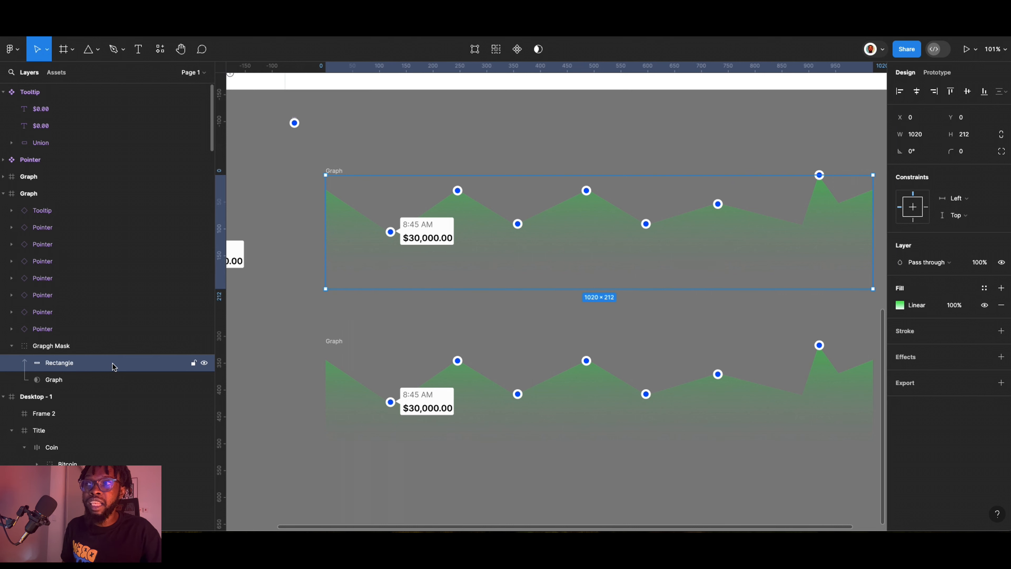
{"action": "key", "text": "shift+Left"}
{"action": "key", "text": "shift+Left"}
{"action": "key", "text": "shift+Left"}
{"action": "key", "text": "shift+Left"}
{"action": "key", "text": "shift+Left"}
{"action": "key", "text": "shift+Left"}
{"action": "key", "text": "shift+Left"}
{"action": "key", "text": "shift+Left"}
{"action": "key", "text": "shift+Left"}
{"action": "key", "text": "shift+Left"}
{"action": "key", "text": "shift+Left"}
{"action": "key", "text": "shift+Left"}
{"action": "key", "text": "shift+Left"}
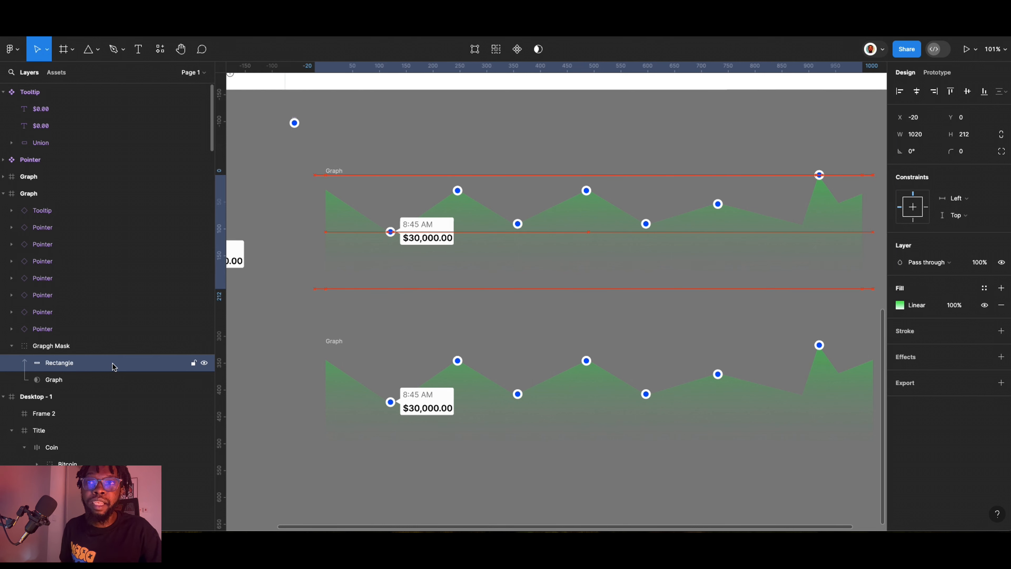
{"action": "key", "text": "shift+Left"}
{"action": "key", "text": "shift+Left"}
{"action": "key", "text": "shift+Left"}
{"action": "key", "text": "shift+Left"}
{"action": "key", "text": "shift+Left"}
{"action": "key", "text": "shift+Left"}
{"action": "key", "text": "shift+Left"}
{"action": "key", "text": "shift+Left"}
{"action": "key", "text": "shift+Left"}
{"action": "key", "text": "shift+Left"}
{"action": "key", "text": "shift+Left"}
{"action": "key", "text": "shift+Left"}
{"action": "key", "text": "shift+Left"}
{"action": "key", "text": "shift+Left"}
{"action": "key", "text": "shift+Left"}
{"action": "key", "text": "shift+Left"}
{"action": "key", "text": "shift+Left"}
{"action": "key", "text": "shift+Left"}
{"action": "key", "text": "shift+Left"}
{"action": "key", "text": "shift+Left"}
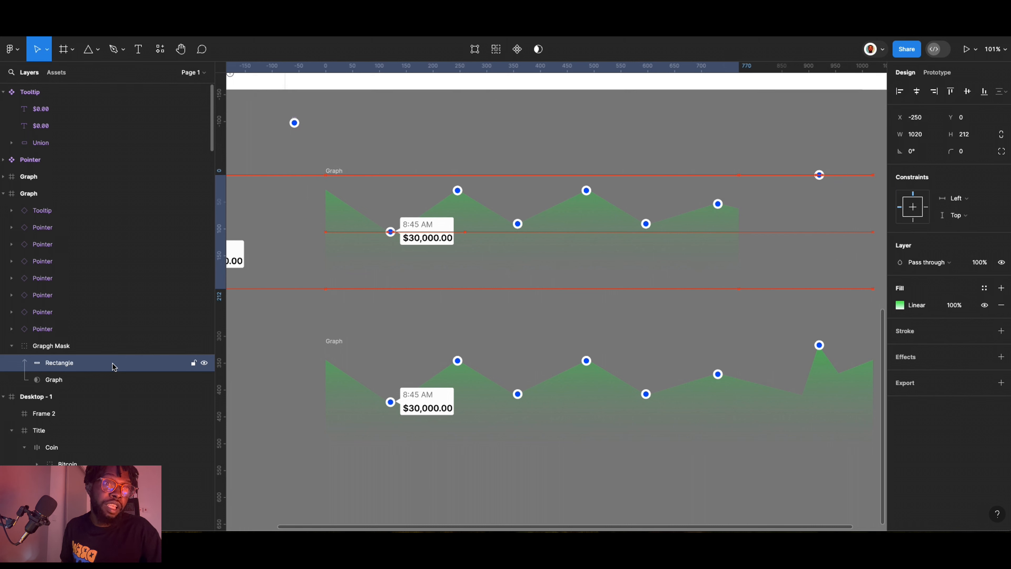
{"action": "key", "text": "shift+Left"}
{"action": "key", "text": "shift+Left"}
{"action": "key", "text": "shift+Left"}
{"action": "key", "text": "shift+Left"}
{"action": "key", "text": "shift+Left"}
{"action": "key", "text": "shift+Left"}
{"action": "key", "text": "shift+Left"}
{"action": "key", "text": "shift+Left"}
{"action": "key", "text": "shift+Left"}
{"action": "key", "text": "shift+Left"}
{"action": "key", "text": "shift+Left"}
{"action": "key", "text": "shift+Left"}
{"action": "key", "text": "shift+Left"}
{"action": "key", "text": "shift+Left"}
{"action": "key", "text": "shift+Left"}
{"action": "key", "text": "shift+Left"}
{"action": "key", "text": "shift+Left"}
{"action": "key", "text": "shift+Left"}
{"action": "key", "text": "shift+Left"}
{"action": "key", "text": "shift+Left"}
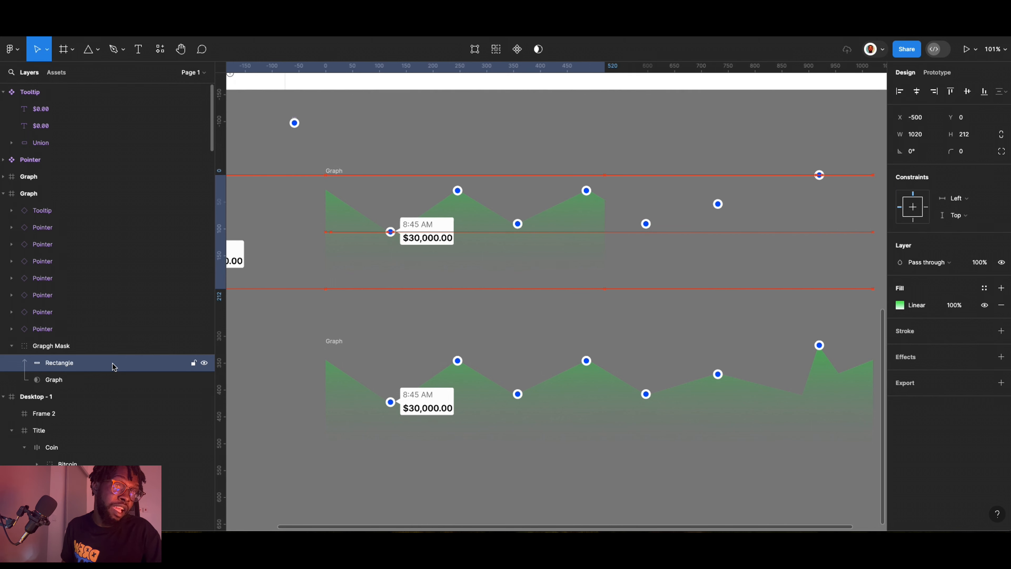
{"action": "key", "text": "shift+Left"}
{"action": "key", "text": "shift+Left"}
{"action": "key", "text": "shift+Left"}
{"action": "key", "text": "shift+Left"}
{"action": "key", "text": "shift+Left"}
{"action": "key", "text": "shift+Left"}
{"action": "key", "text": "shift+Left"}
{"action": "key", "text": "shift+Left"}
{"action": "key", "text": "shift+Left"}
{"action": "key", "text": "shift+Left"}
{"action": "key", "text": "shift+Left"}
{"action": "key", "text": "shift+Left"}
{"action": "key", "text": "shift+Left"}
{"action": "key", "text": "shift+Left"}
{"action": "key", "text": "shift+Left"}
{"action": "key", "text": "shift+Left"}
{"action": "key", "text": "shift+Left"}
{"action": "key", "text": "shift+Left"}
{"action": "key", "text": "shift+Left"}
{"action": "key", "text": "shift+Left"}
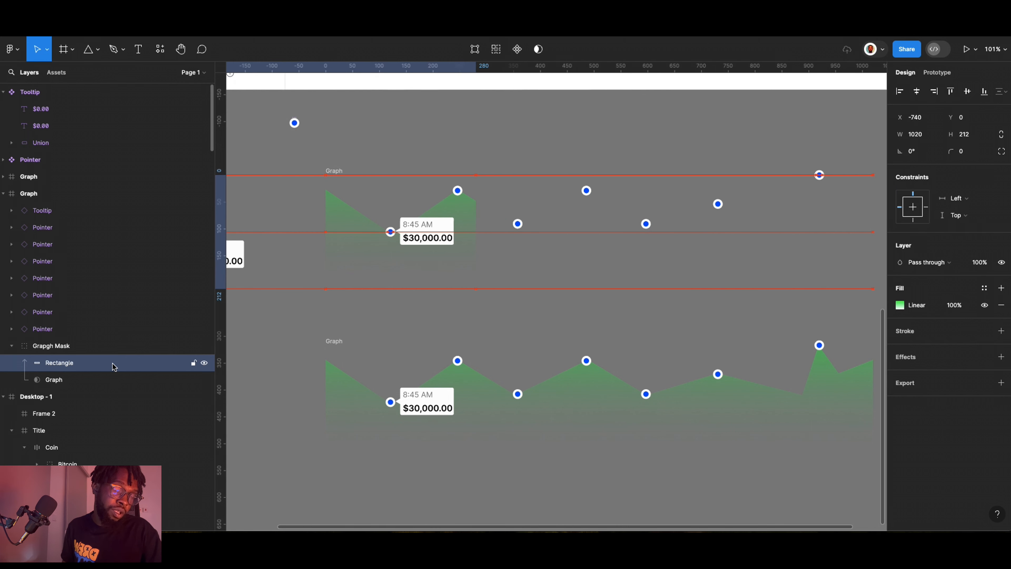
{"action": "key", "text": "shift+Left"}
{"action": "key", "text": "shift+Left"}
{"action": "key", "text": "shift+Left"}
{"action": "key", "text": "shift+Left"}
{"action": "key", "text": "shift+Left"}
{"action": "key", "text": "shift+Left"}
{"action": "key", "text": "shift+Left"}
{"action": "key", "text": "shift+Left"}
{"action": "key", "text": "shift+Left"}
{"action": "key", "text": "shift+Left"}
{"action": "key", "text": "shift+Left"}
{"action": "key", "text": "shift+Left"}
{"action": "key", "text": "shift+Left"}
{"action": "key", "text": "shift+Left"}
{"action": "key", "text": "shift+Left"}
{"action": "key", "text": "shift+Left"}
{"action": "key", "text": "shift+Left"}
{"action": "key", "text": "shift+Left"}
{"action": "key", "text": "shift+Left"}
{"action": "key", "text": "shift+Left"}
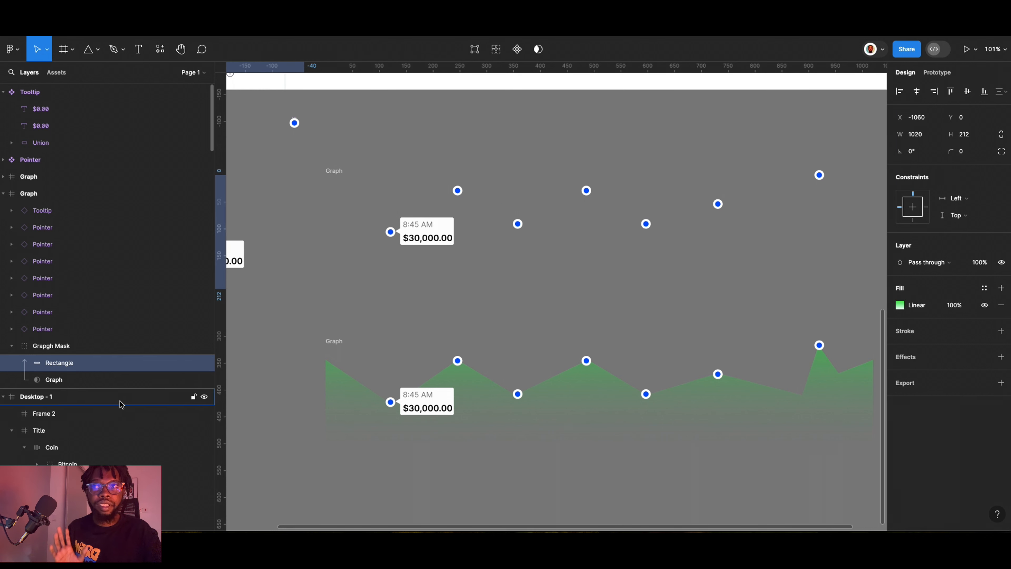
Set the layer opacity of the Tooltip and all Pointer instances in the upper Graph frame to 0%.
{"action": "left_click", "coordinate": [39, 328]}
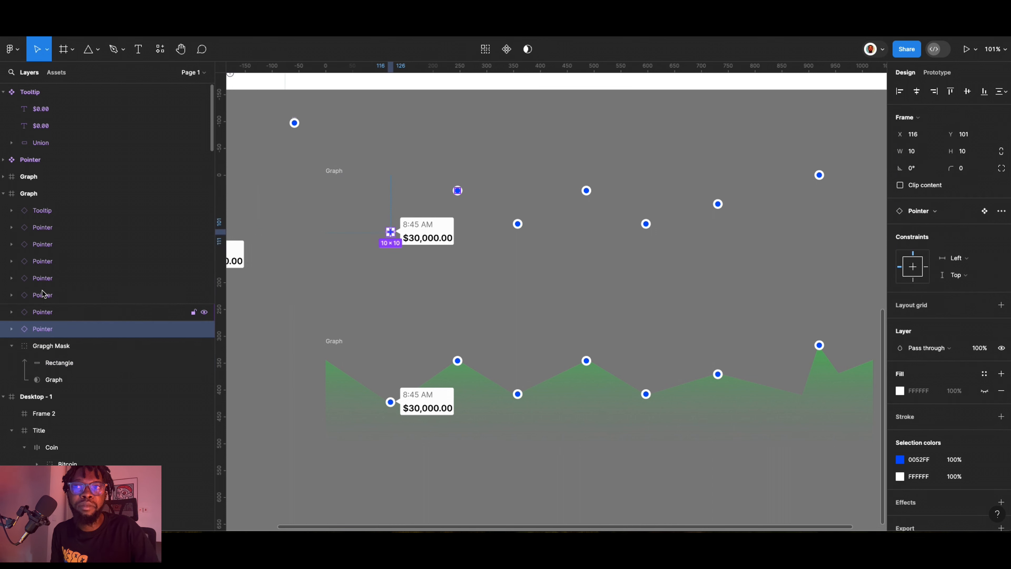
{"action": "left_click", "coordinate": [64, 209], "text": "shift"}
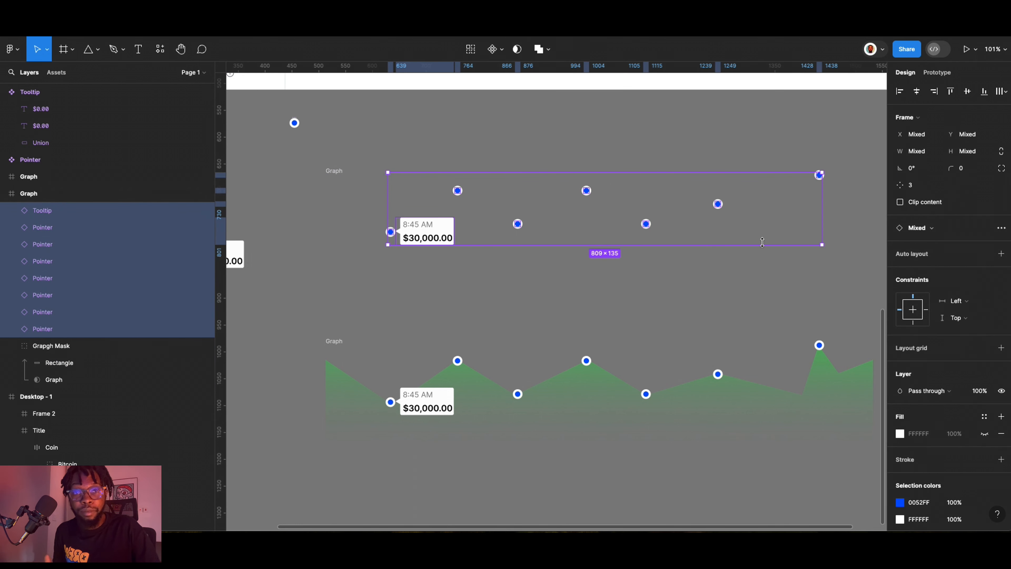
{"action": "left_click", "coordinate": [982, 393]}
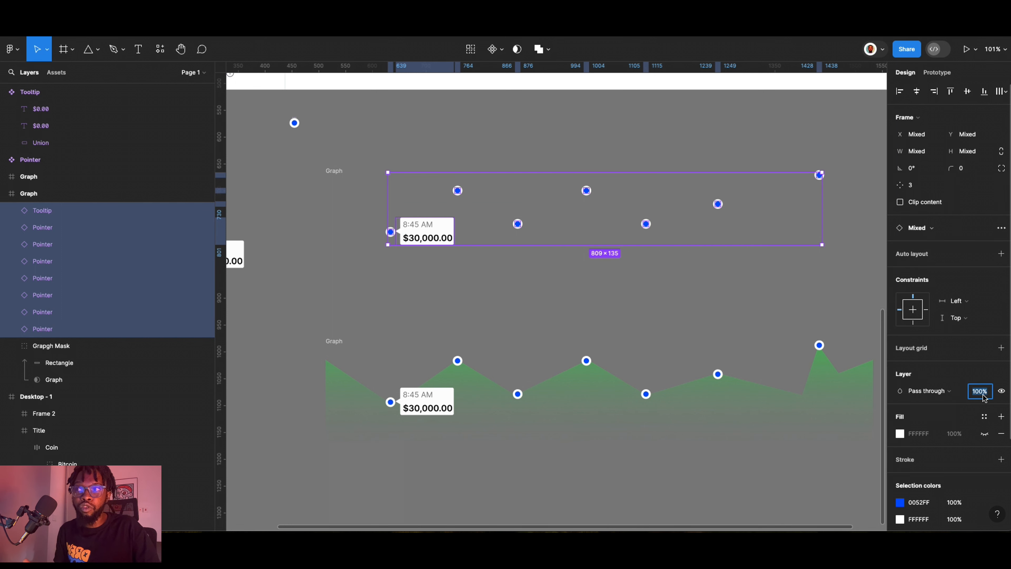
{"action": "type", "text": "0"}
{"action": "key", "text": "Return"}
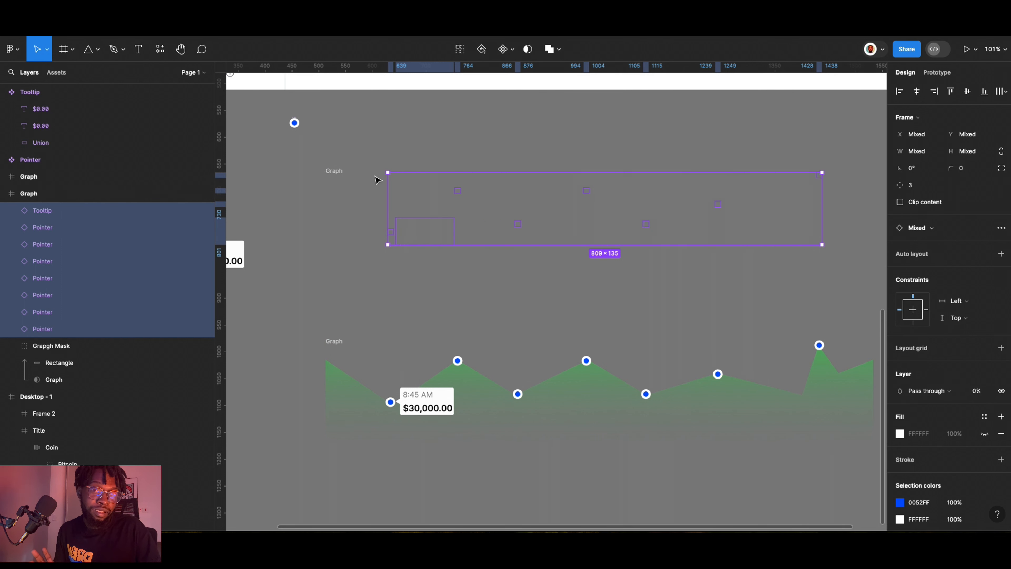
Rename the upper Graph frame as "Graph 1".
{"action": "left_click", "coordinate": [332, 172]}
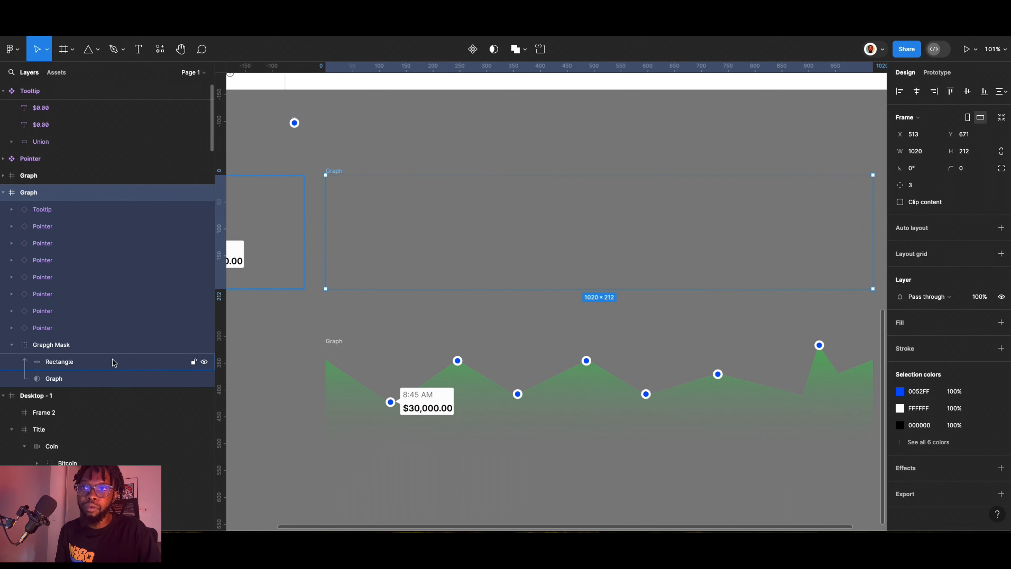
{"action": "left_click", "coordinate": [113, 362]}
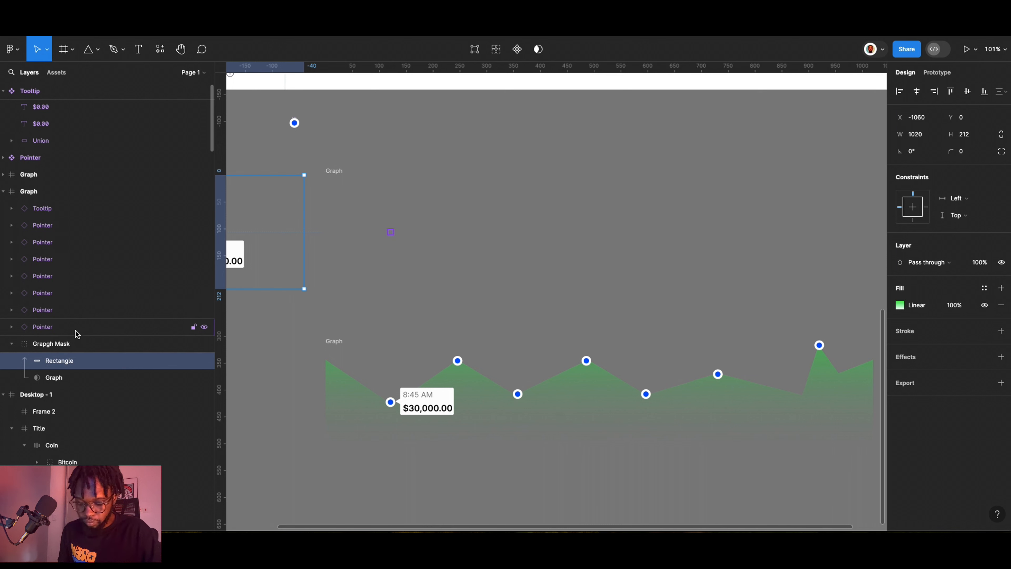
{"action": "left_click", "coordinate": [335, 171]}
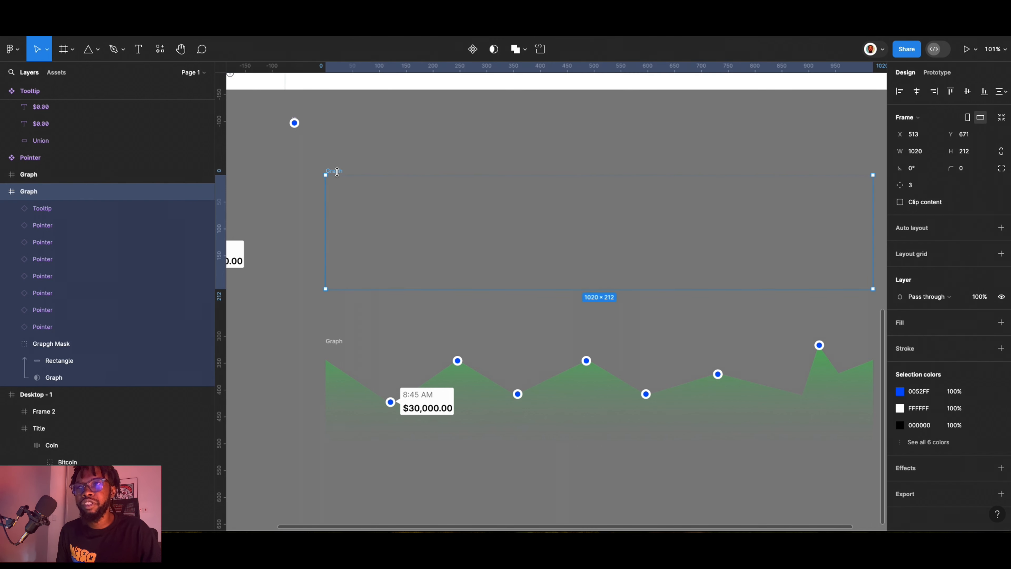
{"action": "double_click", "coordinate": [338, 170]}
{"action": "key", "text": "Right"}
{"action": "type", "text": "b 1"}
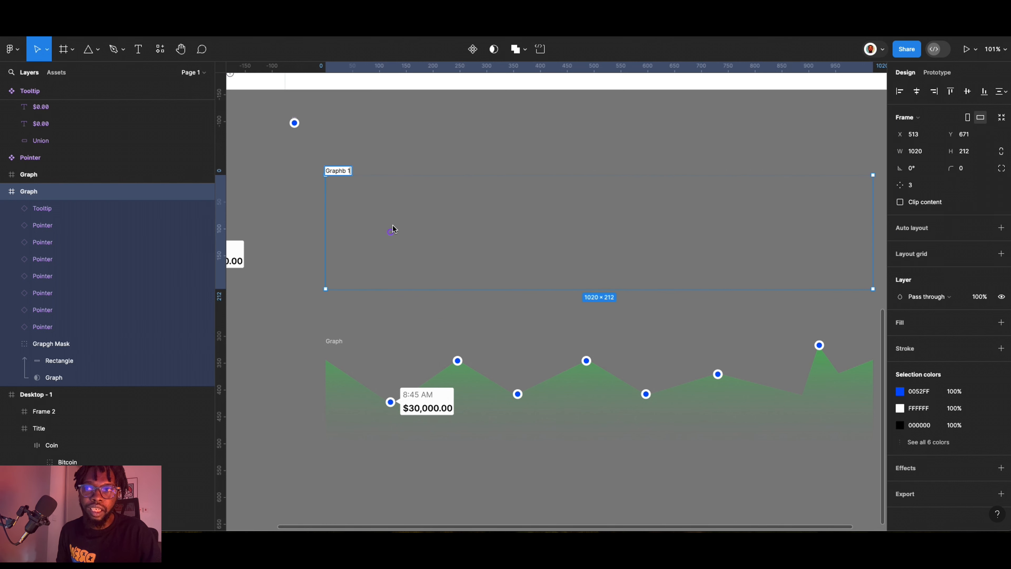
{"action": "key", "text": "Return"}
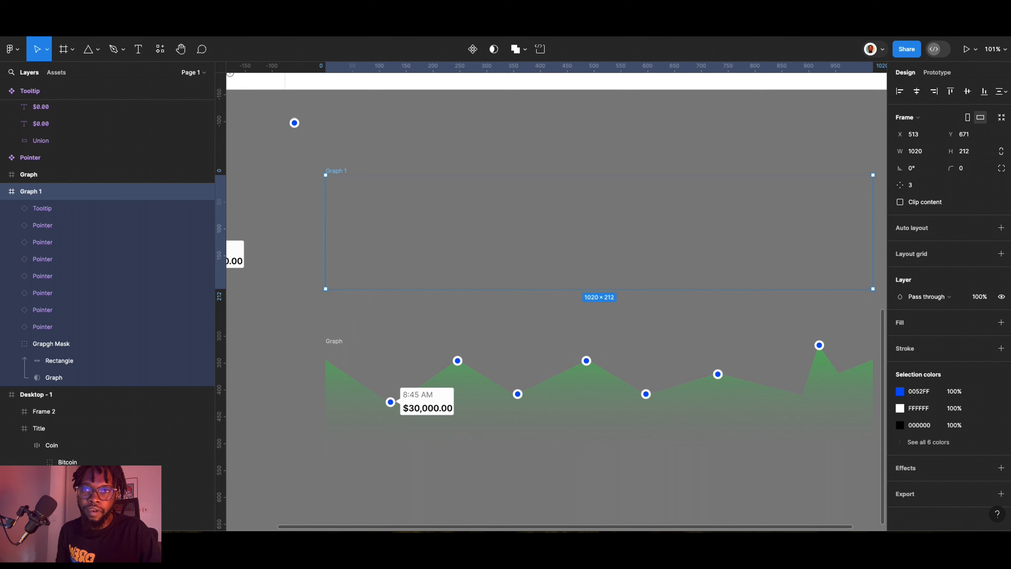
Rename the lower Graph frame as "Graph 2".
{"action": "left_click", "coordinate": [335, 341]}
{"action": "double_click", "coordinate": [335, 340]}
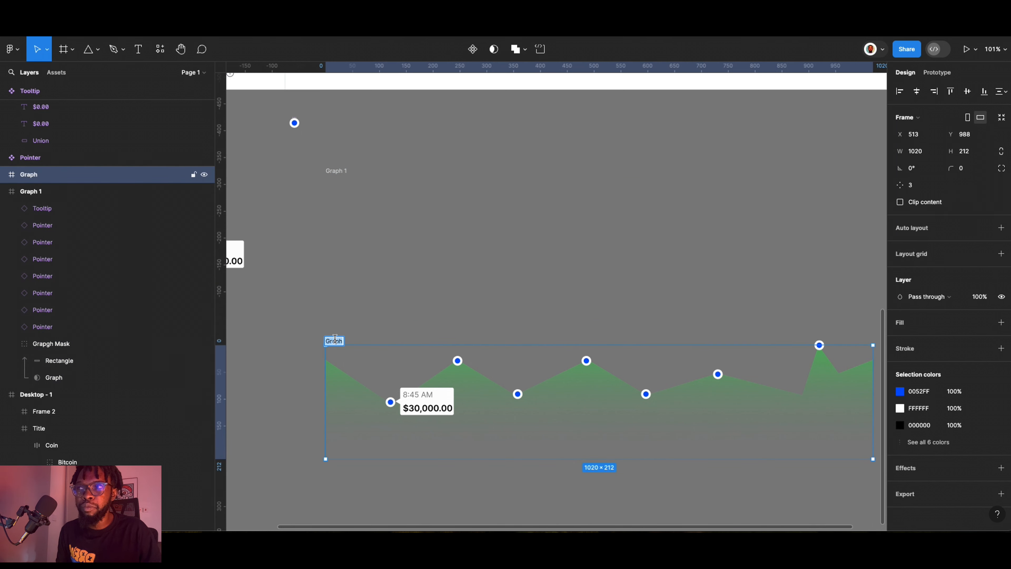
{"action": "key", "text": "Return"}
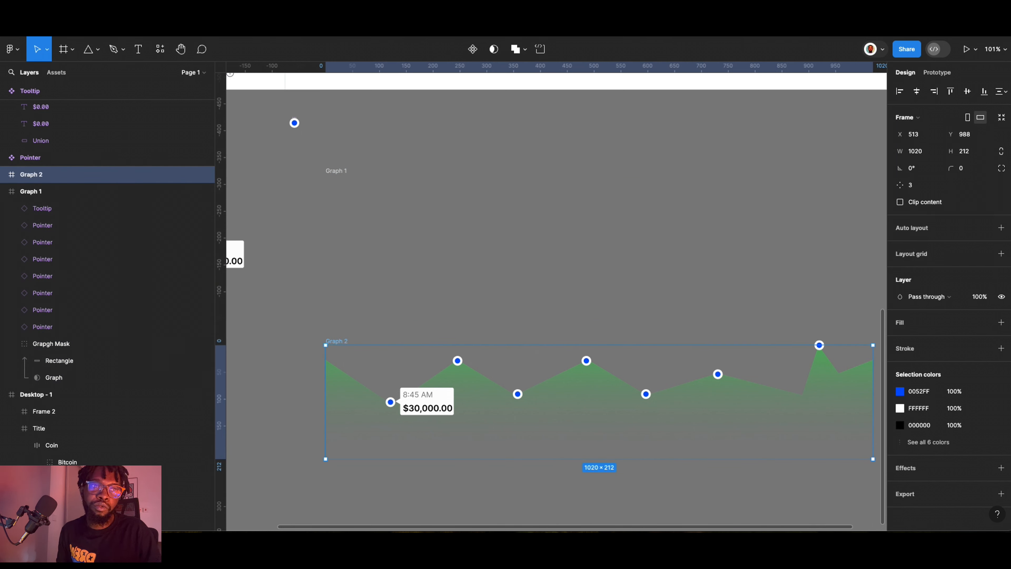
Set the layer opacity of the Tooltip instance in Graph 2 to 0%.
{"action": "scroll", "coordinate": [316, 227], "scroll_direction": "down", "scroll_amount": 10}
{"action": "scroll", "coordinate": [345, 270], "scroll_direction": "up", "scroll_amount": 10}
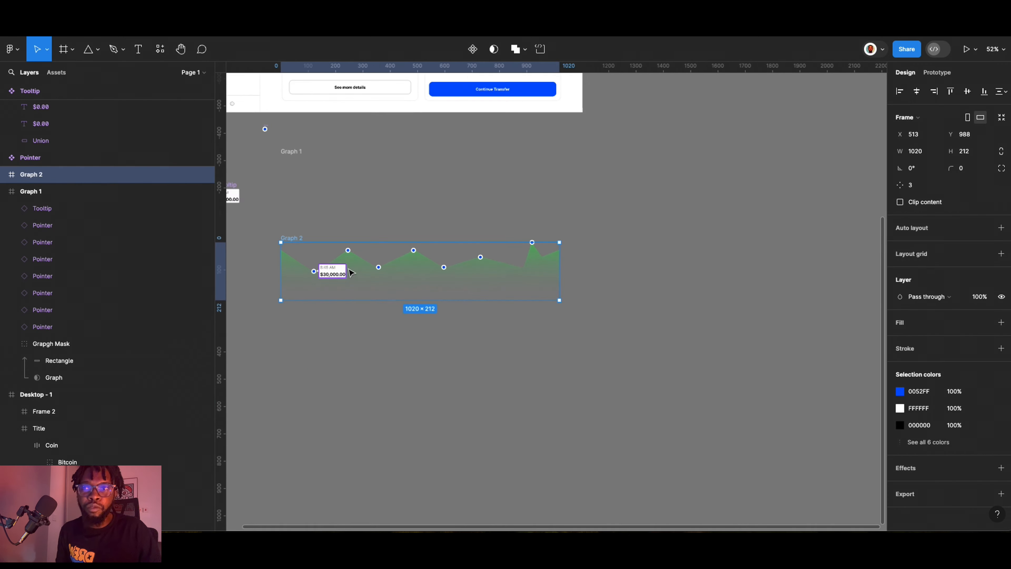
{"action": "left_click", "coordinate": [305, 279]}
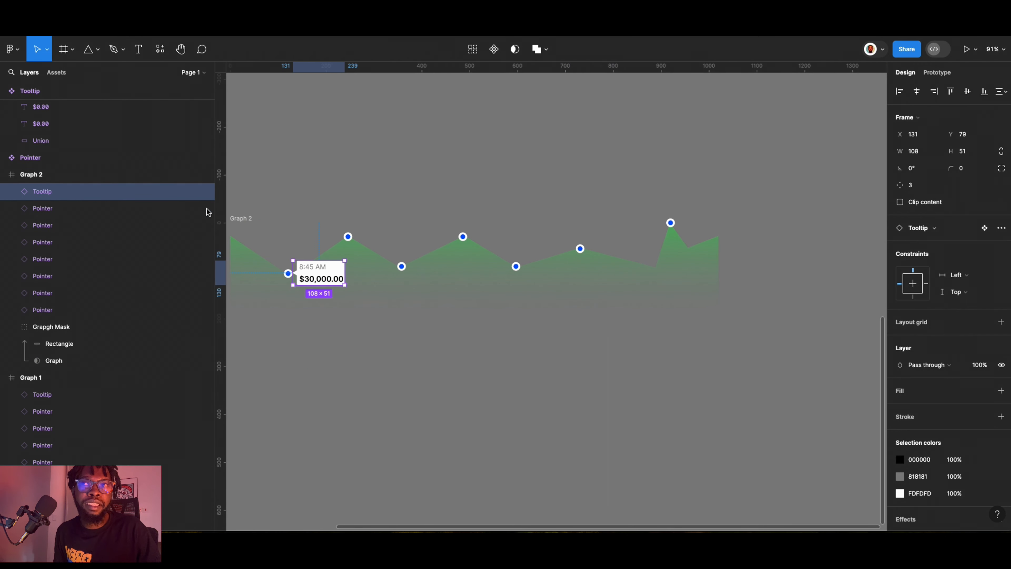
{"action": "left_click", "coordinate": [981, 365]}
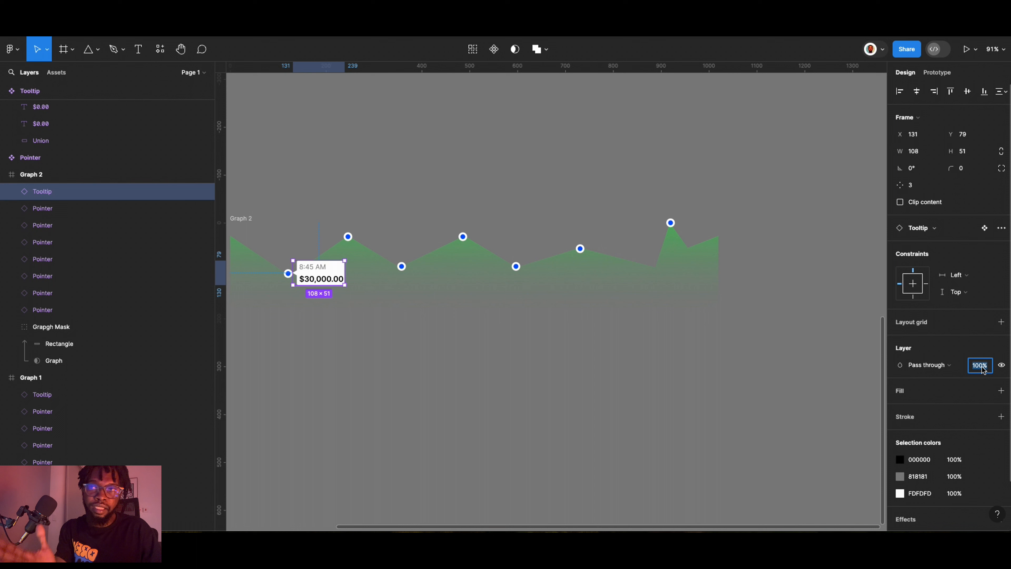
{"action": "type", "text": "0"}
{"action": "key", "text": "Return"}
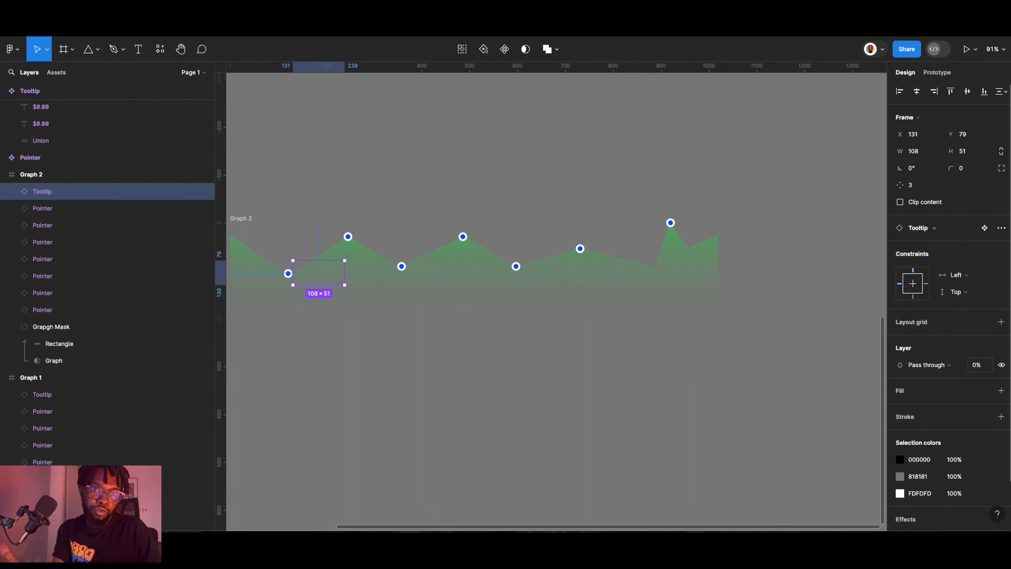
Set the layer opacity of all Pointer instances in Graph 2 to 0%.
{"action": "scroll", "coordinate": [577, 339], "scroll_direction": "down", "scroll_amount": 5}
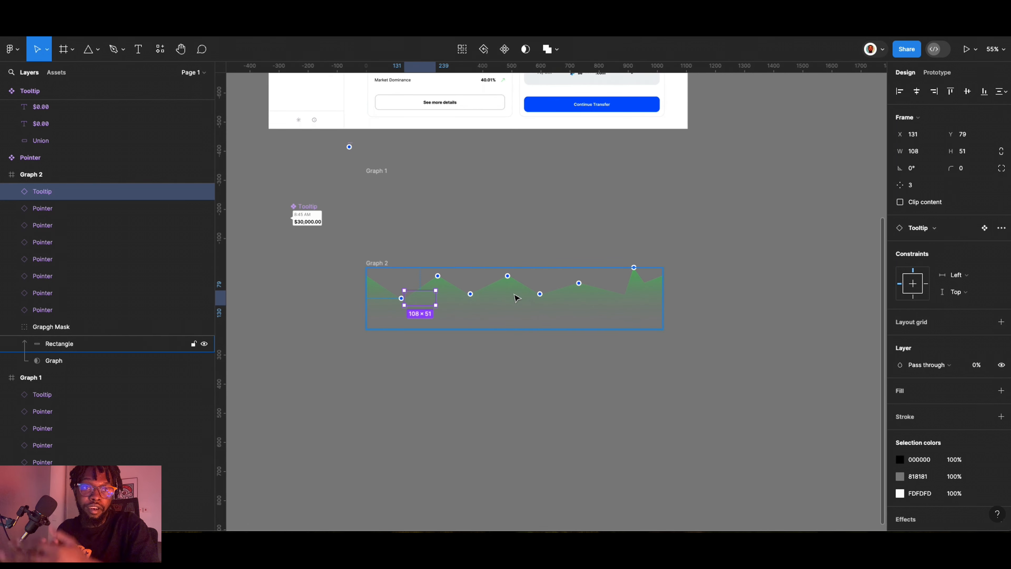
{"action": "scroll", "coordinate": [418, 303], "scroll_direction": "up", "scroll_amount": 3}
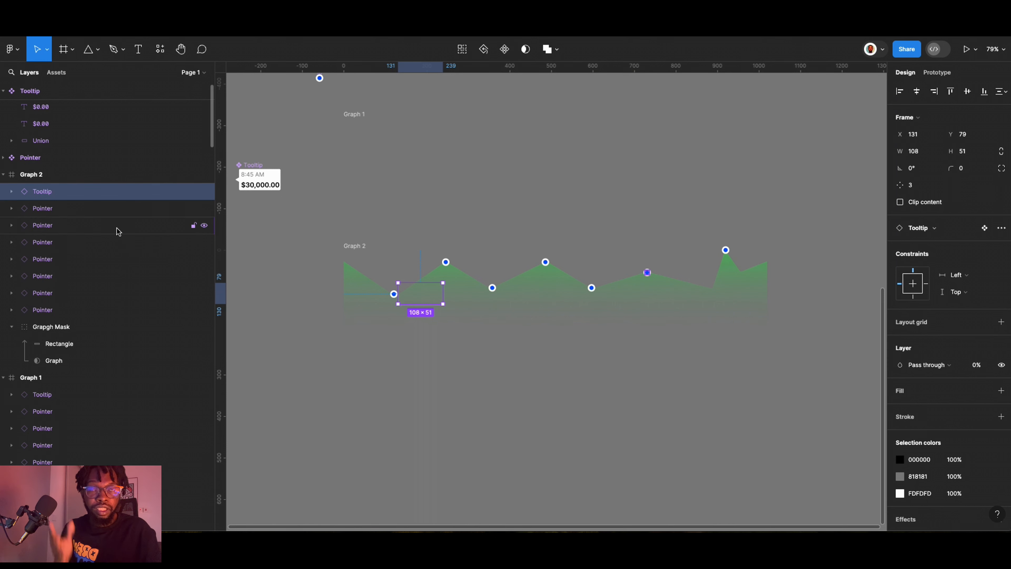
{"action": "left_click", "coordinate": [125, 211]}
{"action": "left_click", "coordinate": [76, 314], "text": "shift"}
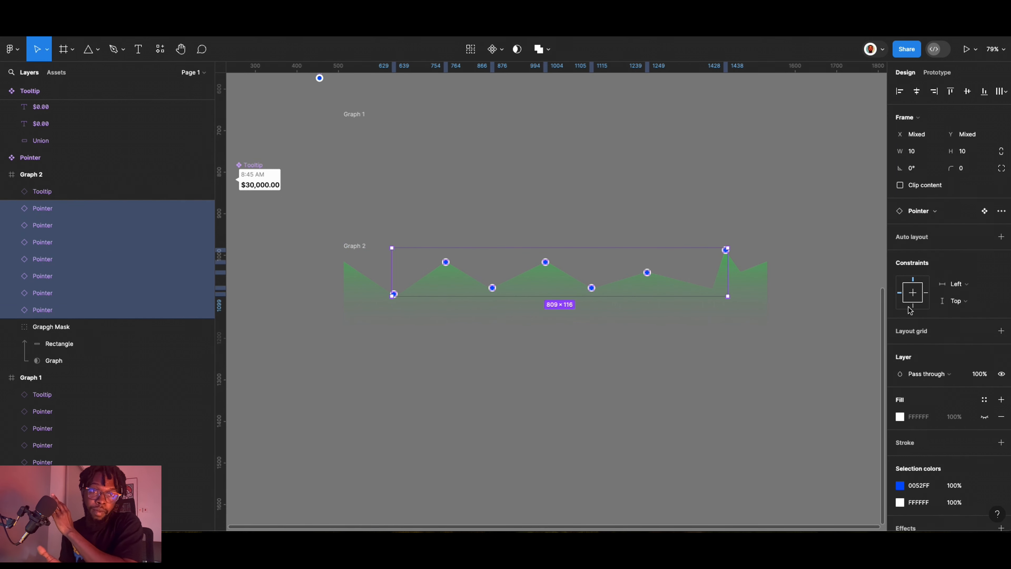
{"action": "left_click", "coordinate": [984, 375]}
{"action": "type", "text": "0"}
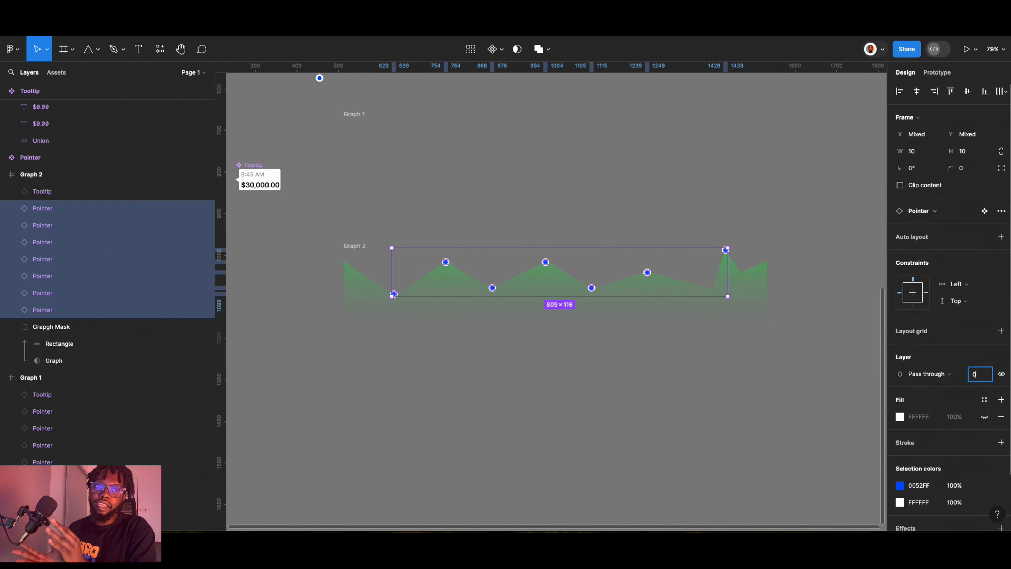
{"action": "key", "text": "Return"}
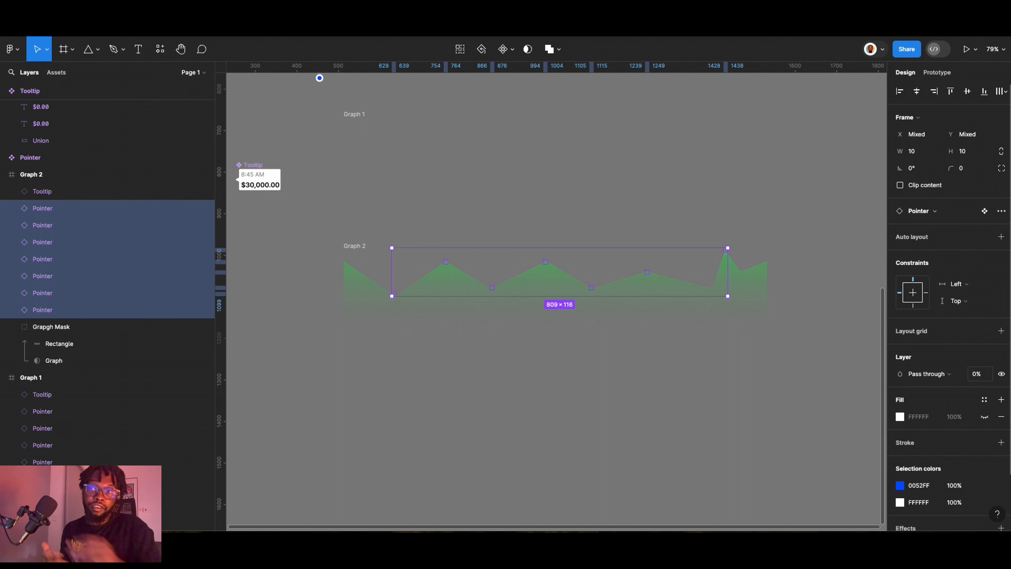
Add a prototype connection from the Graph 1 frame to the Graph 2 frame.
{"action": "left_click", "coordinate": [349, 116]}
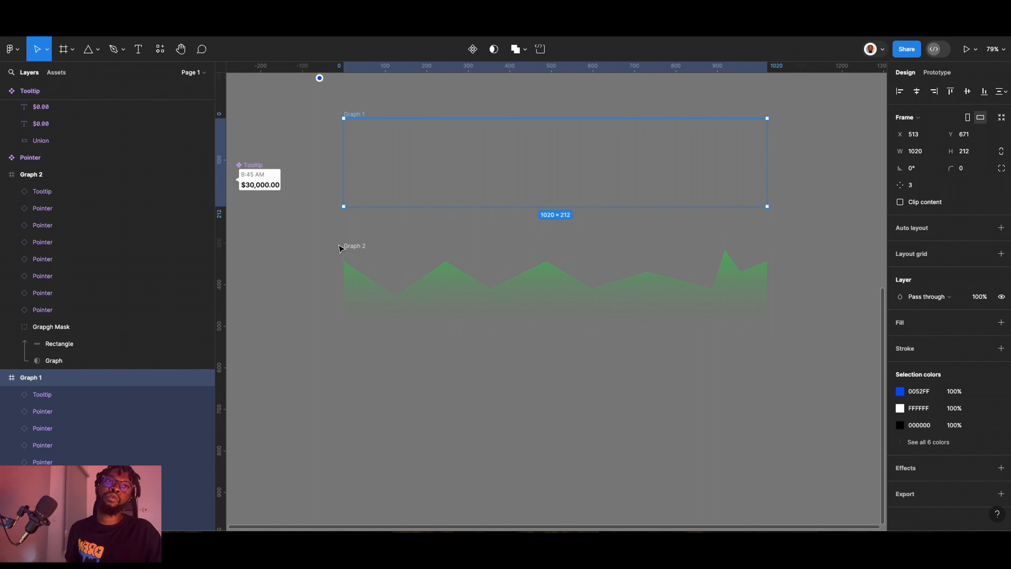
{"action": "left_click", "coordinate": [355, 247]}
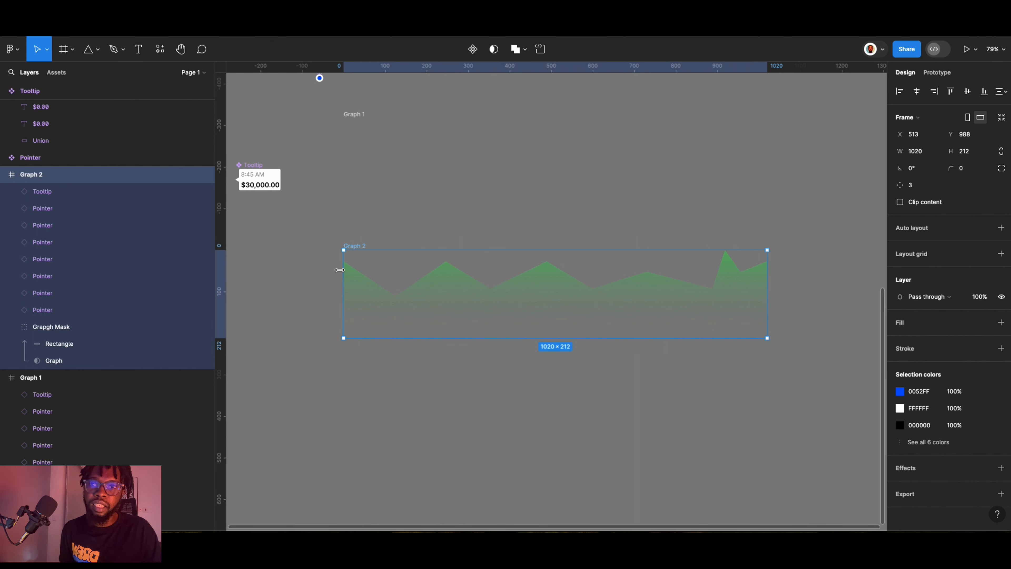
{"action": "left_click", "coordinate": [360, 115]}
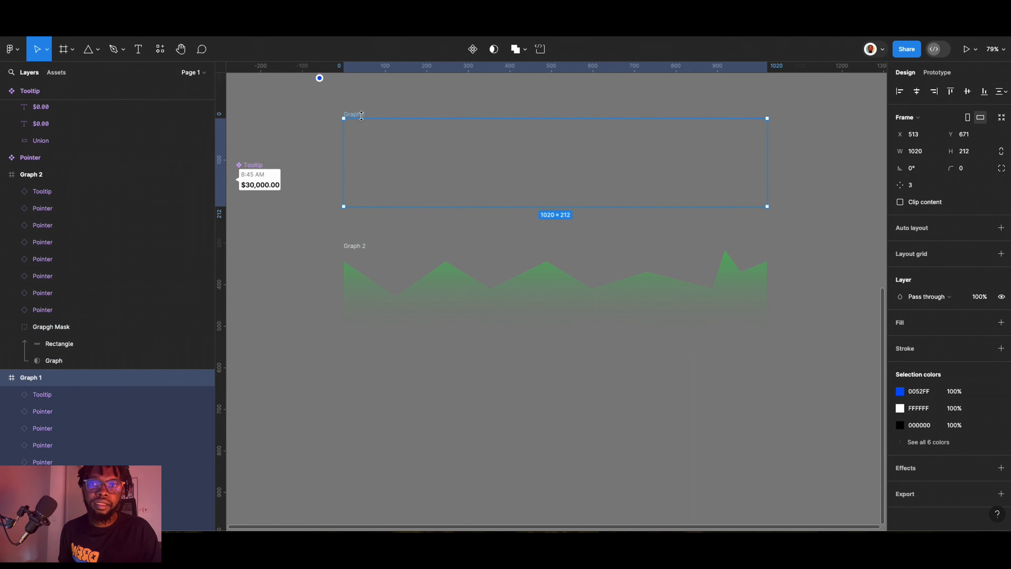
{"action": "left_click", "coordinate": [937, 73]}
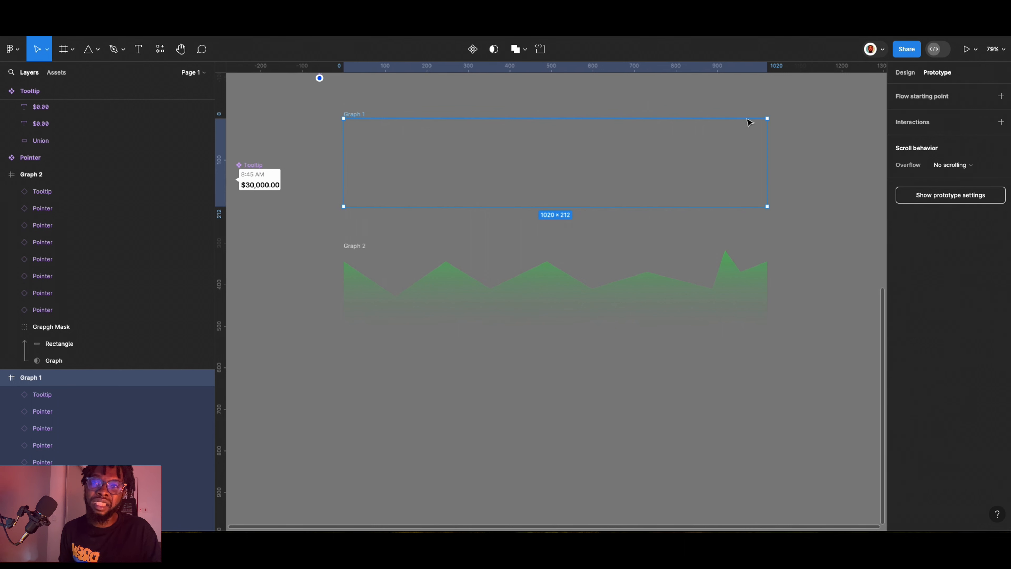
{"action": "left_click_drag", "start_coordinate": [767, 163], "coordinate": [454, 295]}
Set the trigger of the Graph 1 to Graph 2 interaction to After delay with a 1000 ms delay.
{"action": "scroll", "coordinate": [478, 287], "scroll_direction": "down", "scroll_amount": 1}
{"action": "left_click", "coordinate": [512, 274]}
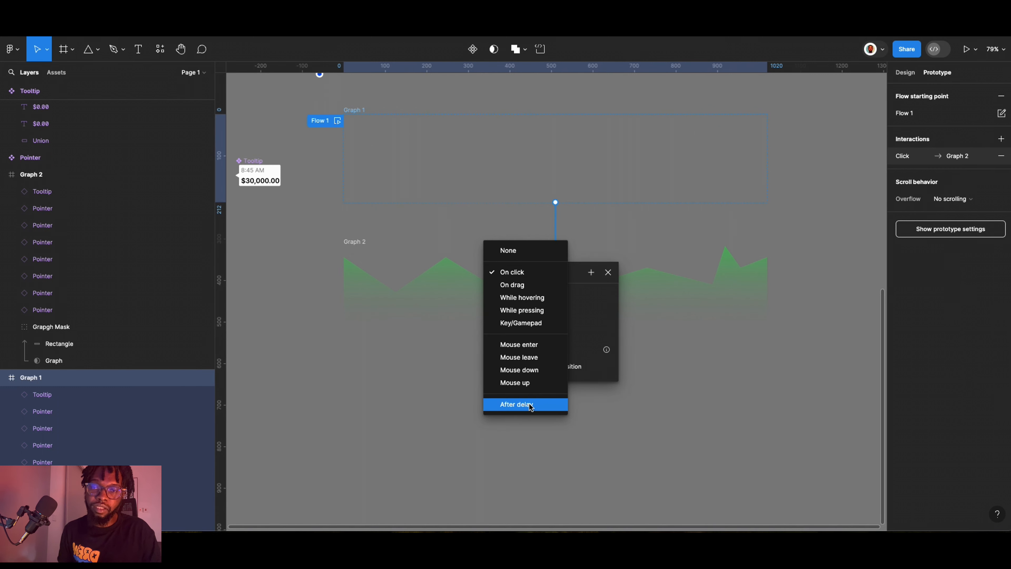
{"action": "left_click", "coordinate": [517, 405]}
{"action": "left_click", "coordinate": [522, 294]}
{"action": "type", "text": "1"}
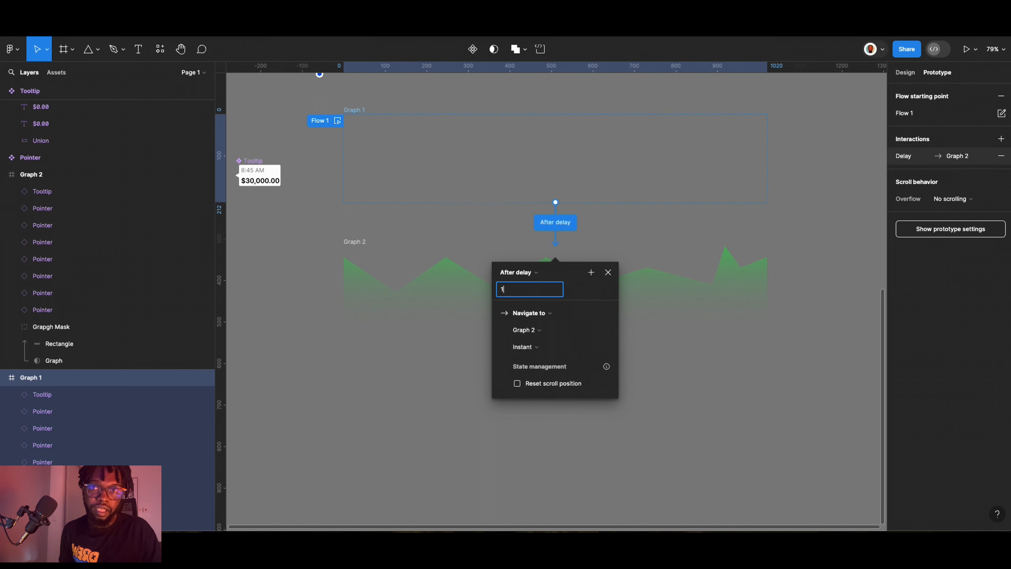
{"action": "type", "text": "000"}
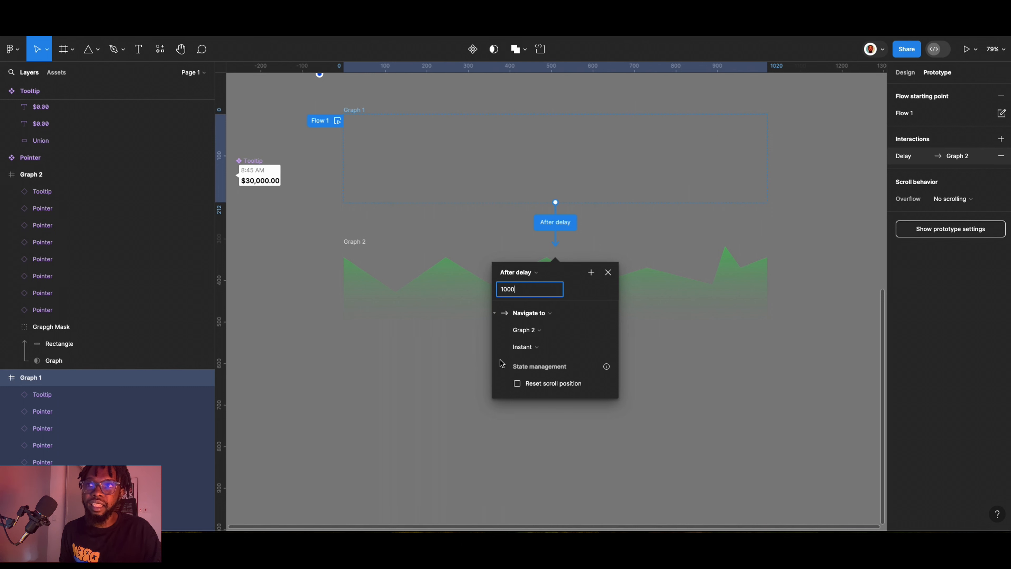
Set the interaction's transition to Smart animate with Ease out easing and a duration of 500 ms.
{"action": "left_click", "coordinate": [533, 347]}
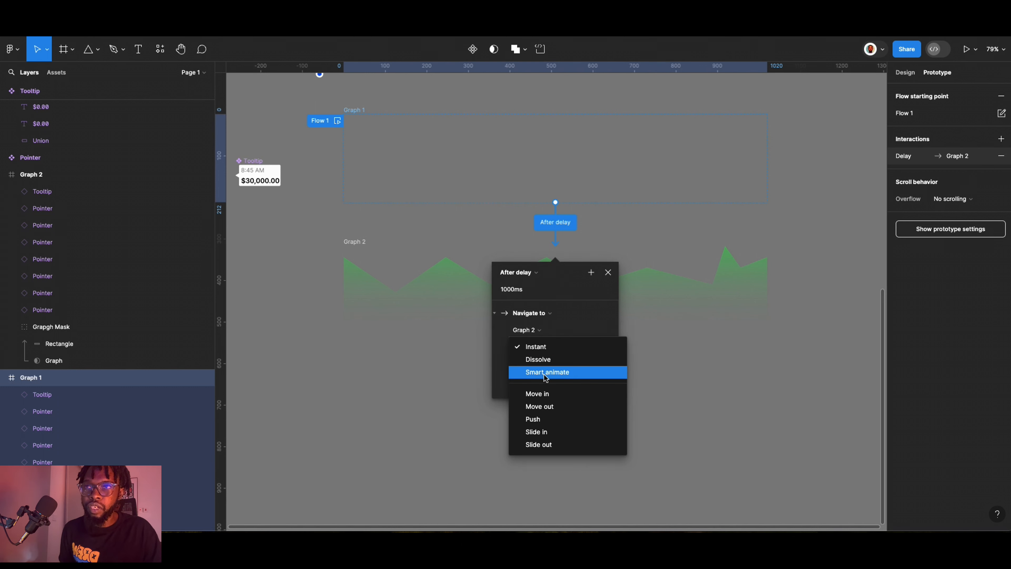
{"action": "left_click", "coordinate": [545, 374]}
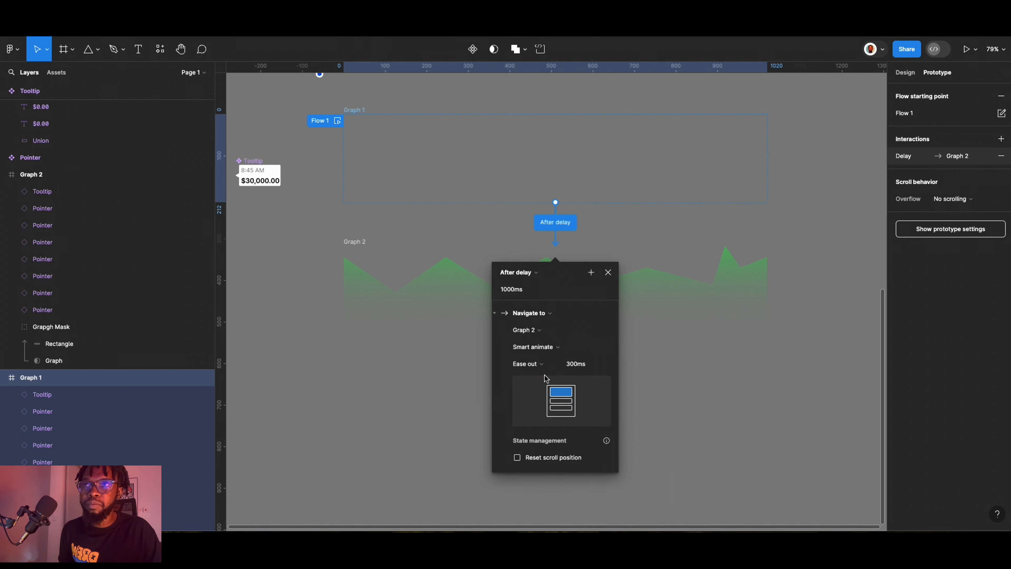
{"action": "left_click", "coordinate": [539, 364]}
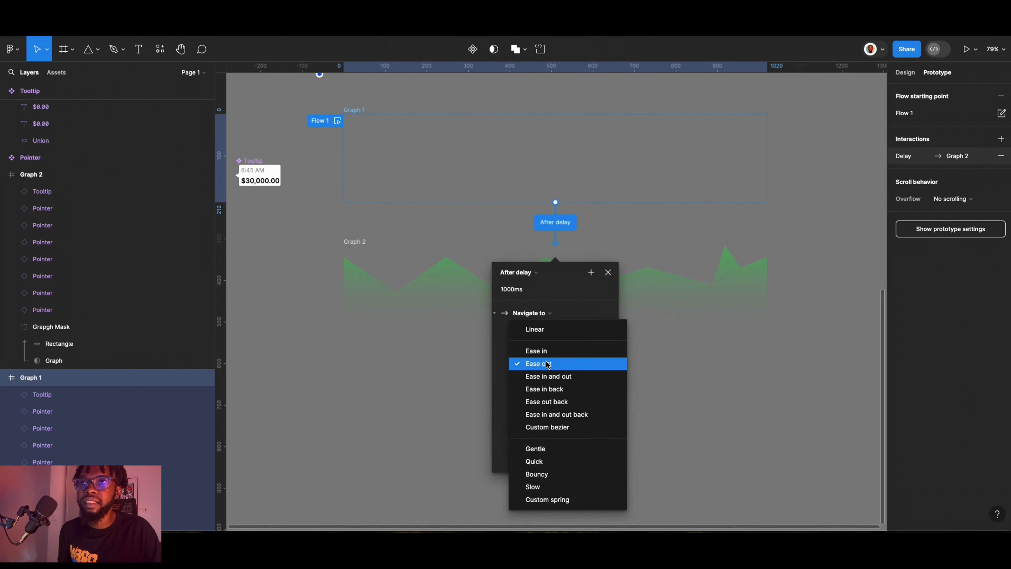
{"action": "left_click", "coordinate": [546, 350]}
{"action": "left_click", "coordinate": [545, 364]}
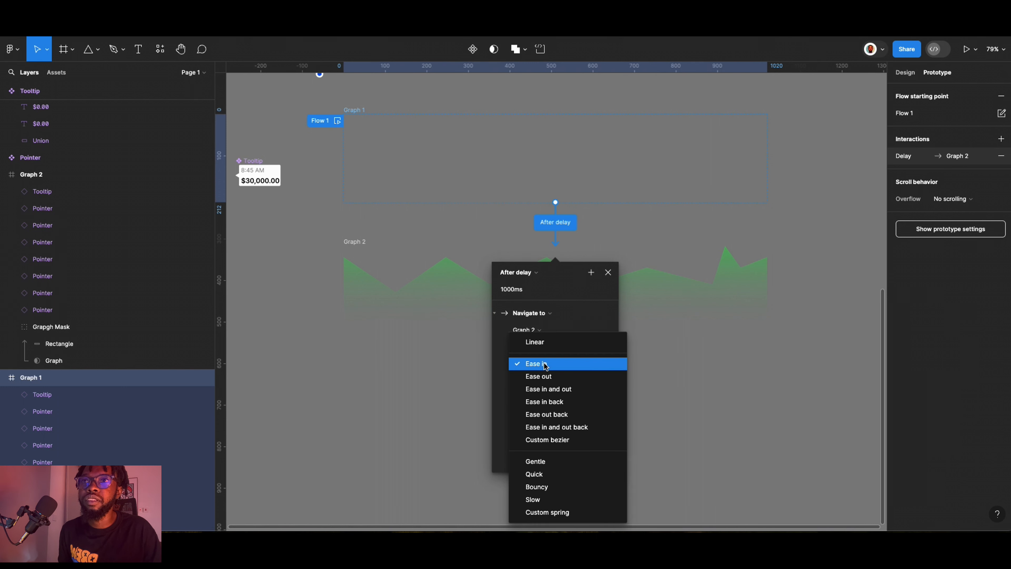
{"action": "left_click", "coordinate": [545, 376]}
{"action": "left_click", "coordinate": [572, 370]}
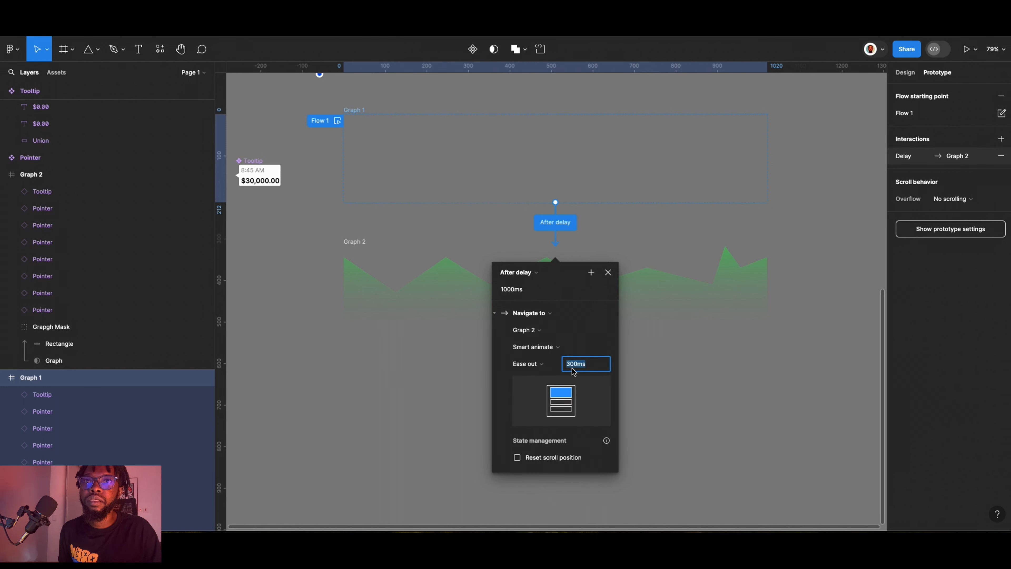
{"action": "type", "text": "500"}
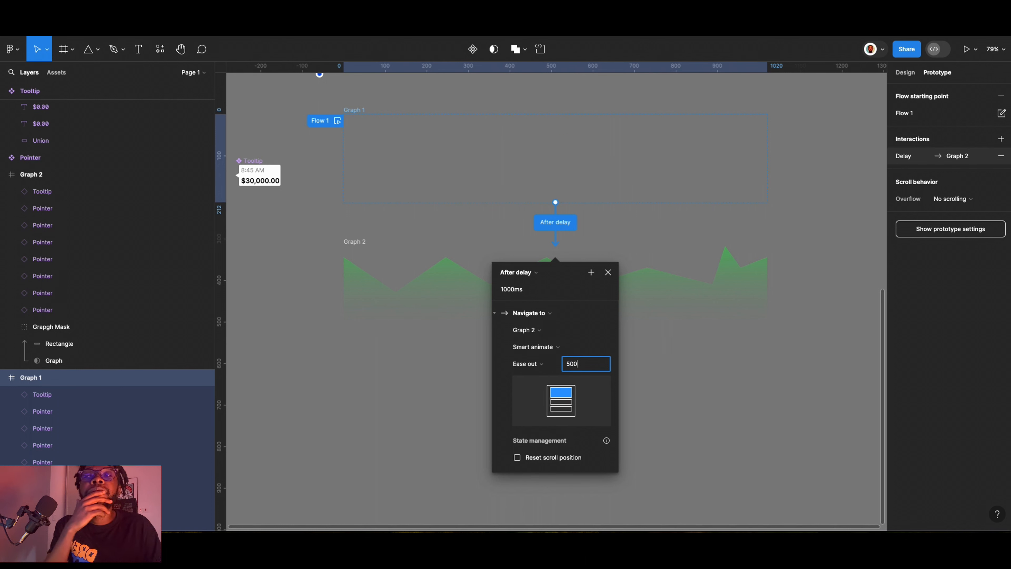
{"action": "key", "text": "Return"}
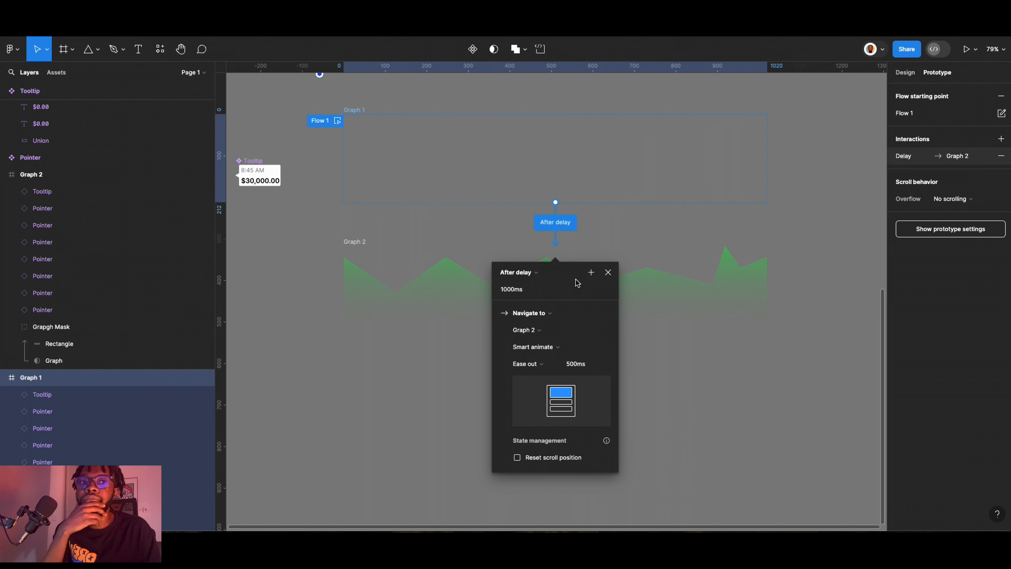
Preview Flow 1, enlarge the preview window and move it clear of the flow label, and replay the graph animation.
{"action": "scroll", "coordinate": [583, 279], "scroll_direction": "down", "scroll_amount": 1}
{"action": "left_click_drag", "start_coordinate": [575, 277], "coordinate": [293, 294]}
{"action": "scroll", "coordinate": [378, 125], "scroll_direction": "down", "scroll_amount": 1}
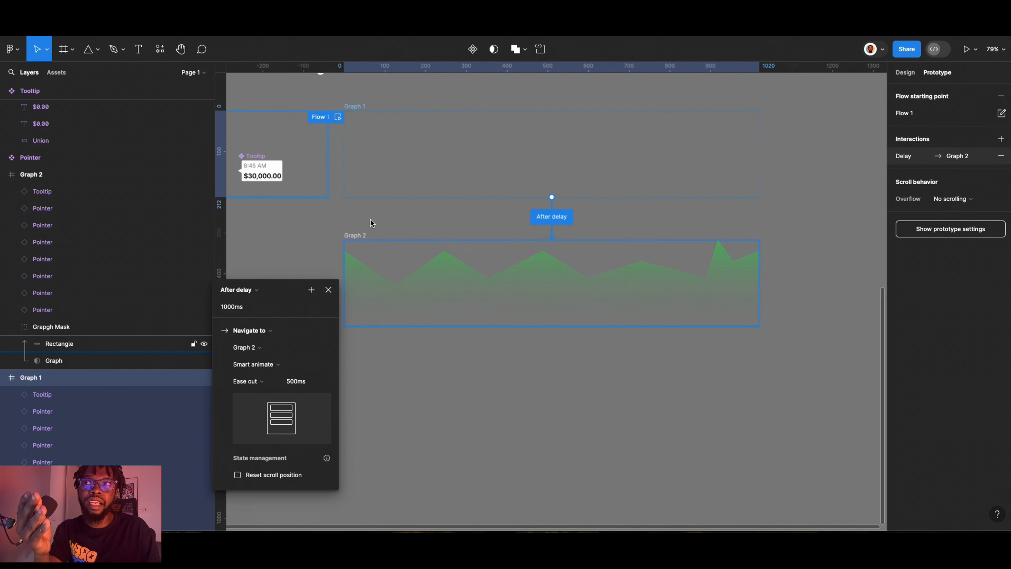
{"action": "scroll", "coordinate": [342, 79], "scroll_direction": "up", "scroll_amount": 3}
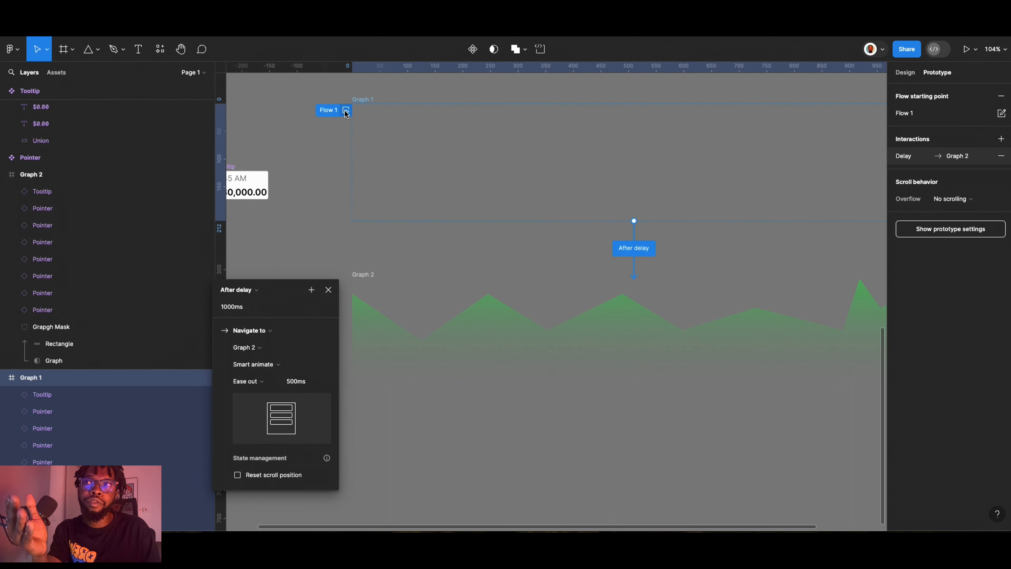
{"action": "left_click", "coordinate": [345, 111]}
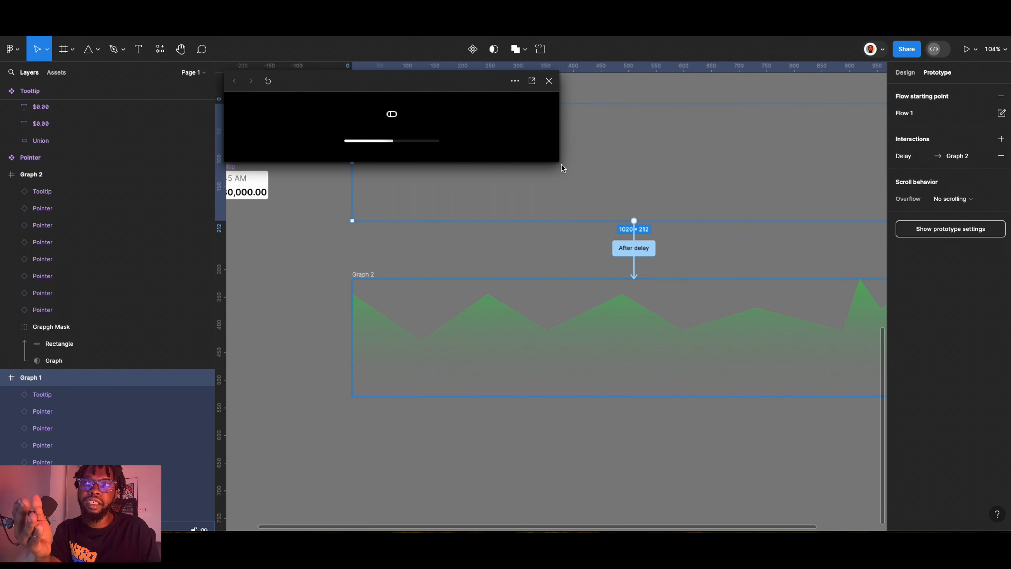
{"action": "left_click_drag", "start_coordinate": [616, 209], "coordinate": [638, 223]}
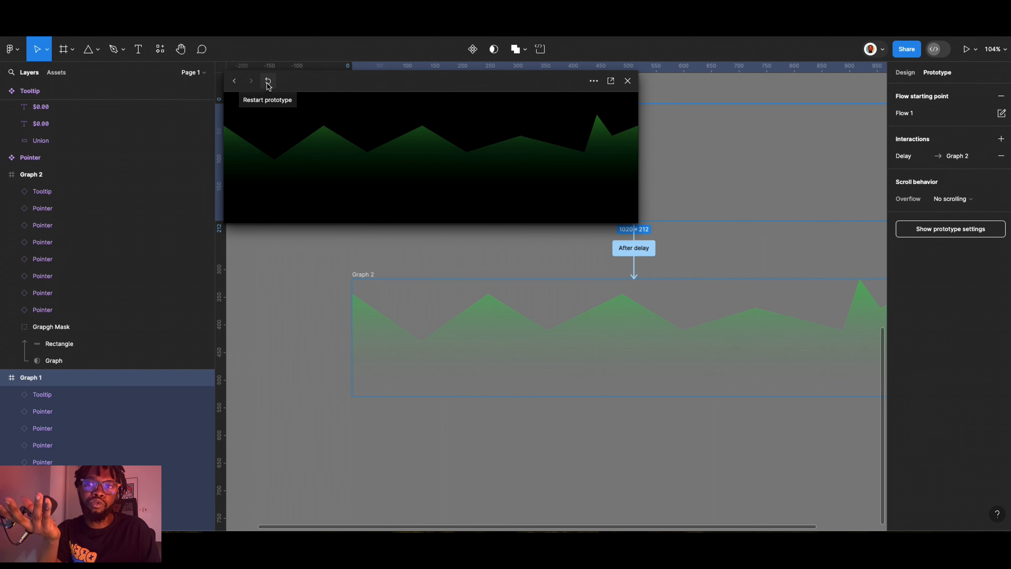
{"action": "left_click_drag", "start_coordinate": [306, 87], "coordinate": [228, 202]}
{"action": "left_click", "coordinate": [346, 111]}
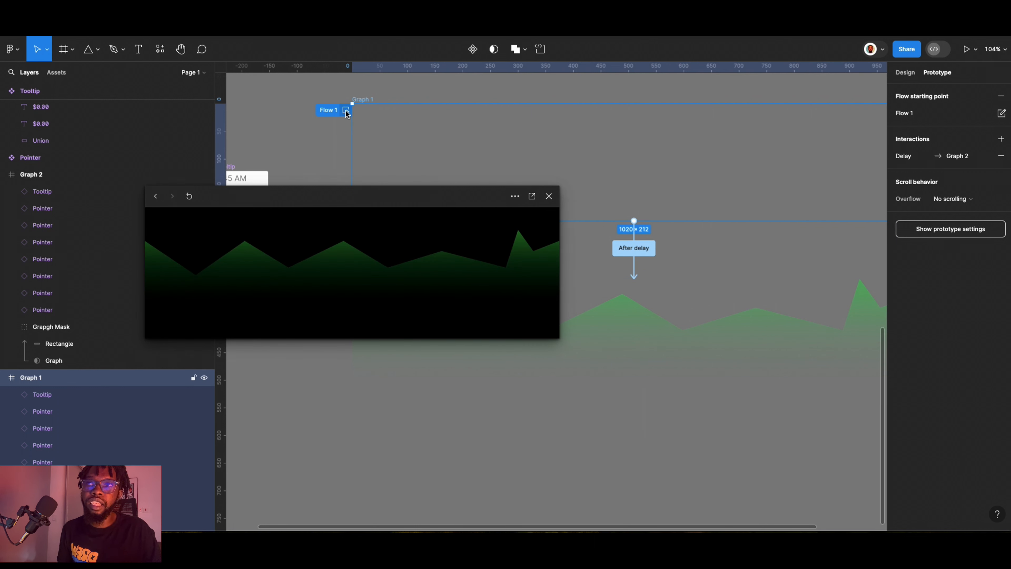
{"action": "left_click", "coordinate": [346, 111]}
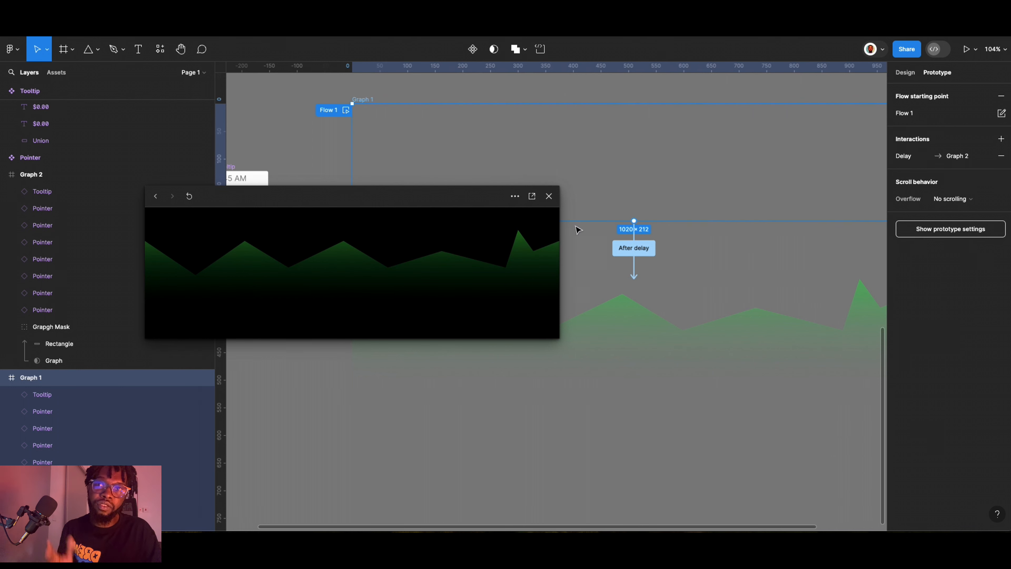
Set the After delay interaction's Smart animate duration to 1000 ms, replay Flow 1, and close the preview.
{"action": "scroll", "coordinate": [627, 247], "scroll_direction": "down", "scroll_amount": 1}
{"action": "left_click", "coordinate": [628, 248]}
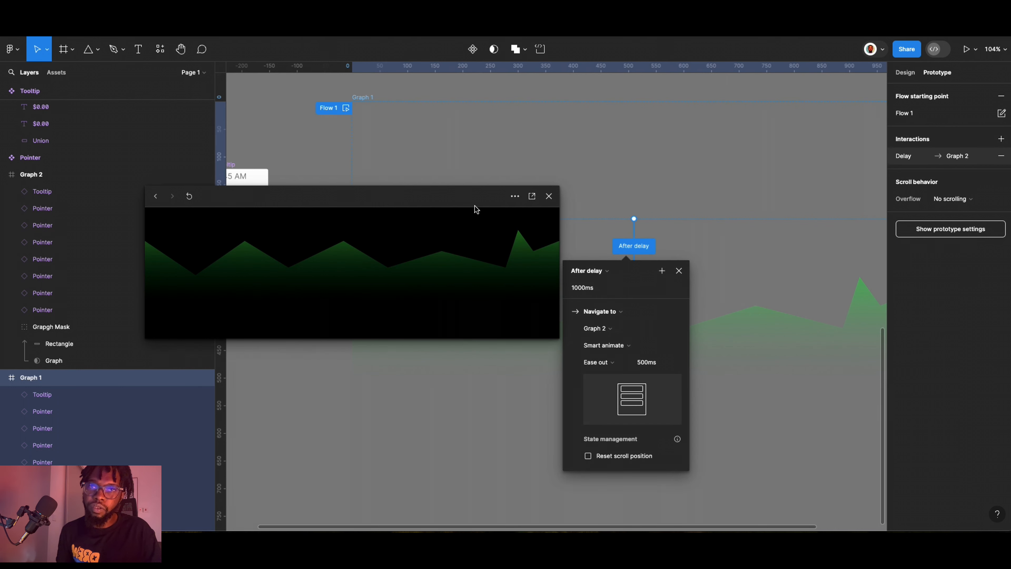
{"action": "left_click", "coordinate": [411, 240]}
{"action": "type", "text": "10"}
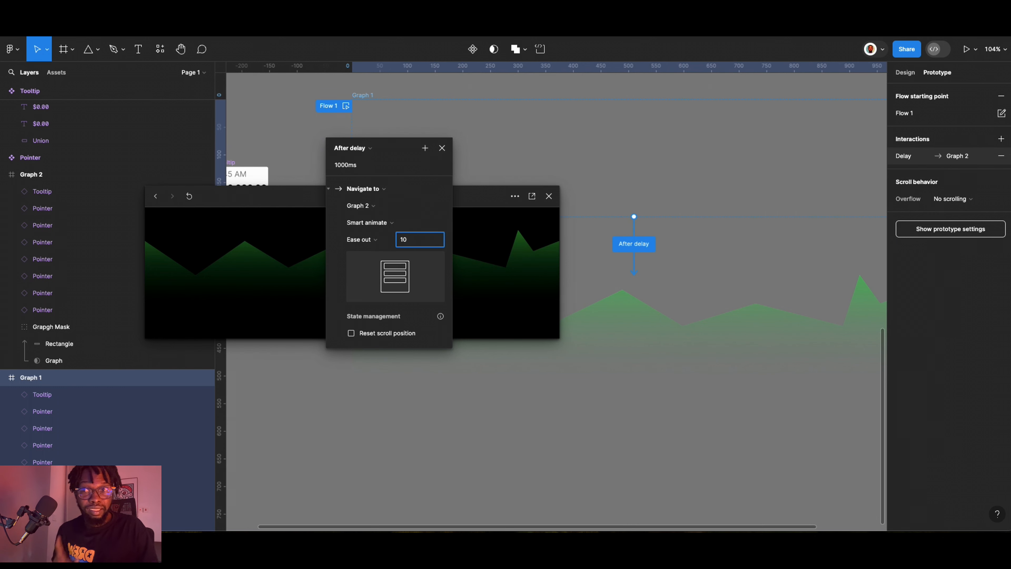
{"action": "type", "text": "9000"}
{"action": "key", "text": "Return"}
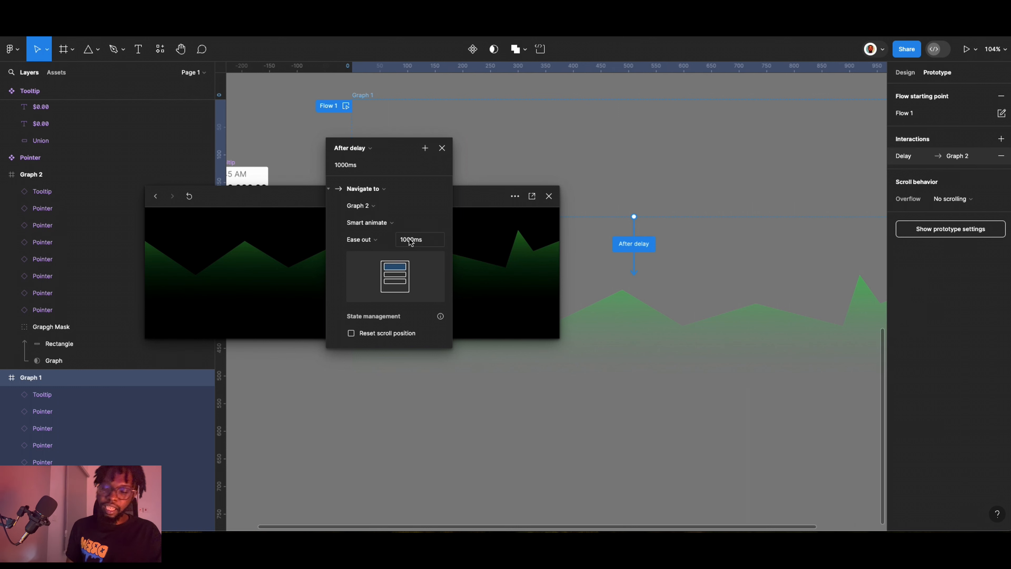
{"action": "left_click", "coordinate": [346, 108]}
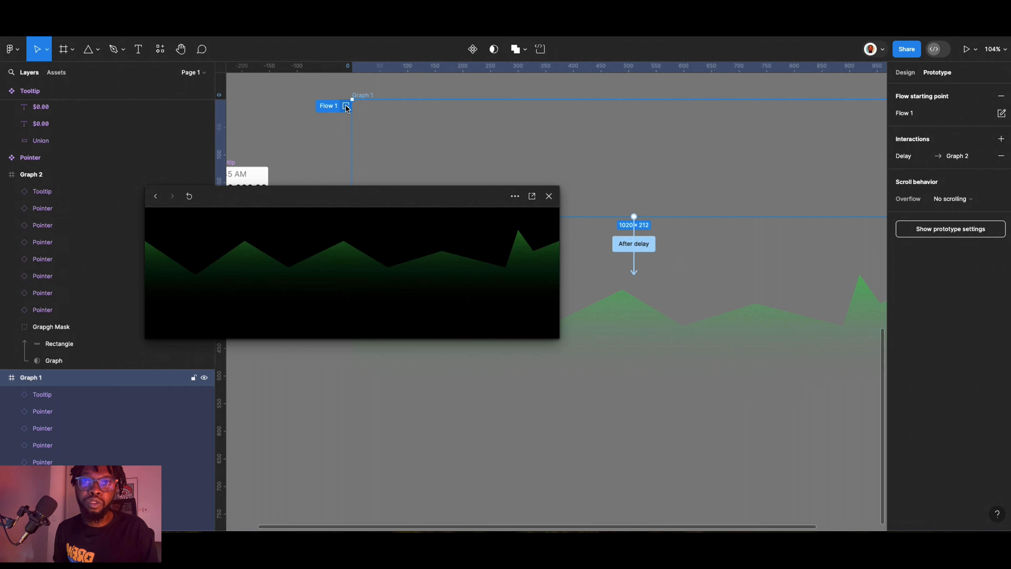
{"action": "left_click", "coordinate": [549, 196]}
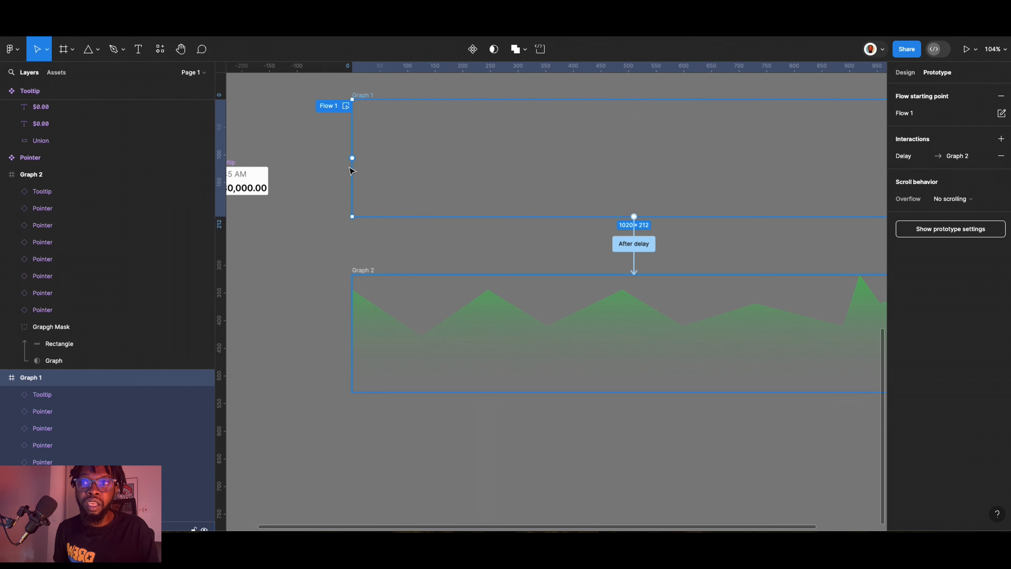
Duplicate the Graph 2 frame and place the copy, Graph 3, directly below Graph 2, aligned with its left edge.
{"action": "scroll", "coordinate": [276, 144], "scroll_direction": "down", "scroll_amount": 3}
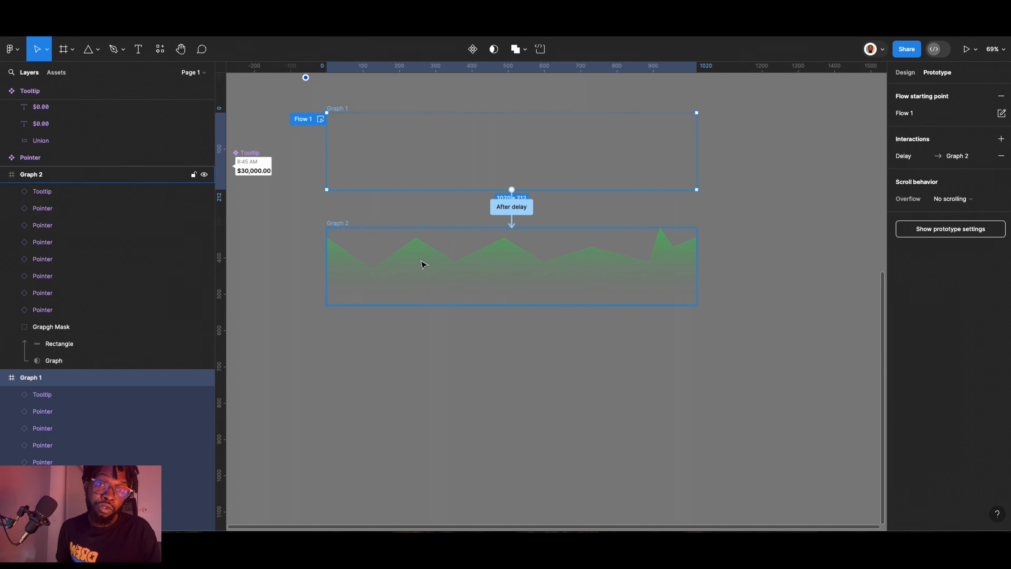
{"action": "left_click", "coordinate": [347, 228]}
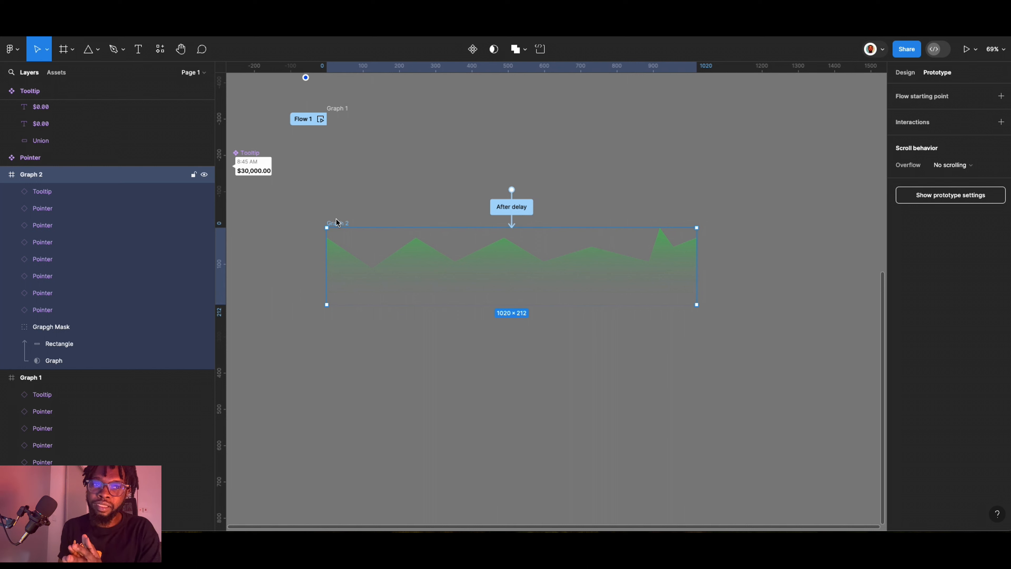
{"action": "key", "text": "super+d"}
{"action": "scroll", "coordinate": [569, 257], "scroll_direction": "down", "scroll_amount": 6}
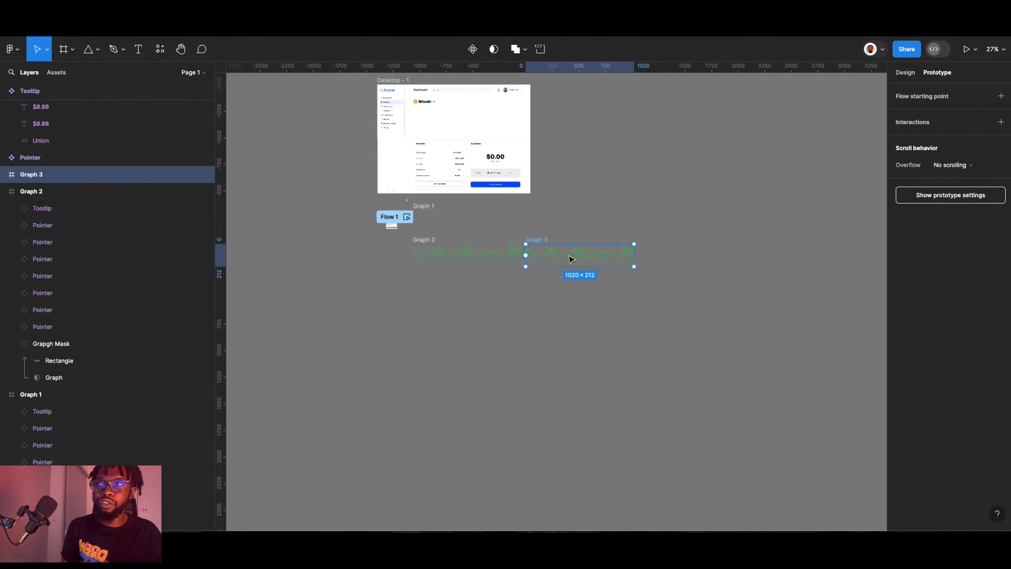
{"action": "scroll", "coordinate": [509, 264], "scroll_direction": "up", "scroll_amount": 4}
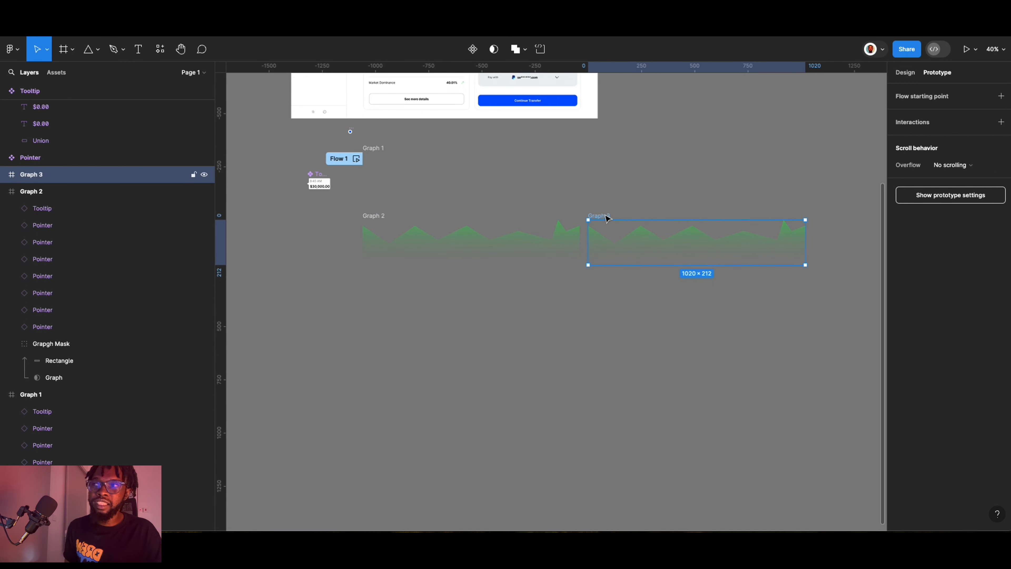
{"action": "left_click_drag", "start_coordinate": [587, 233], "coordinate": [379, 299]}
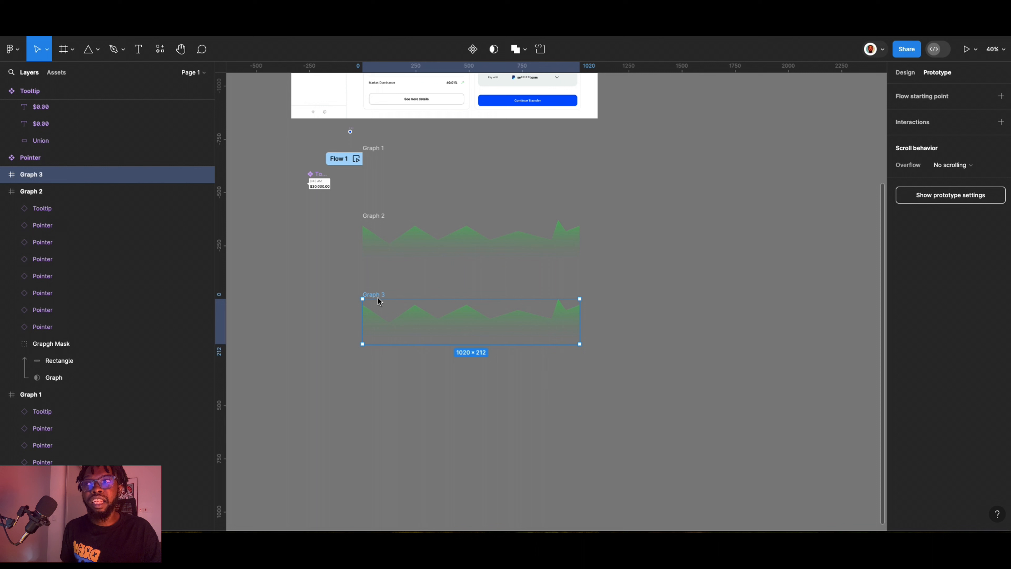
Set the opacity of all seven Pointer instances in the Graph 3 frame to 100%.
{"action": "scroll", "coordinate": [411, 334], "scroll_direction": "up", "scroll_amount": 3}
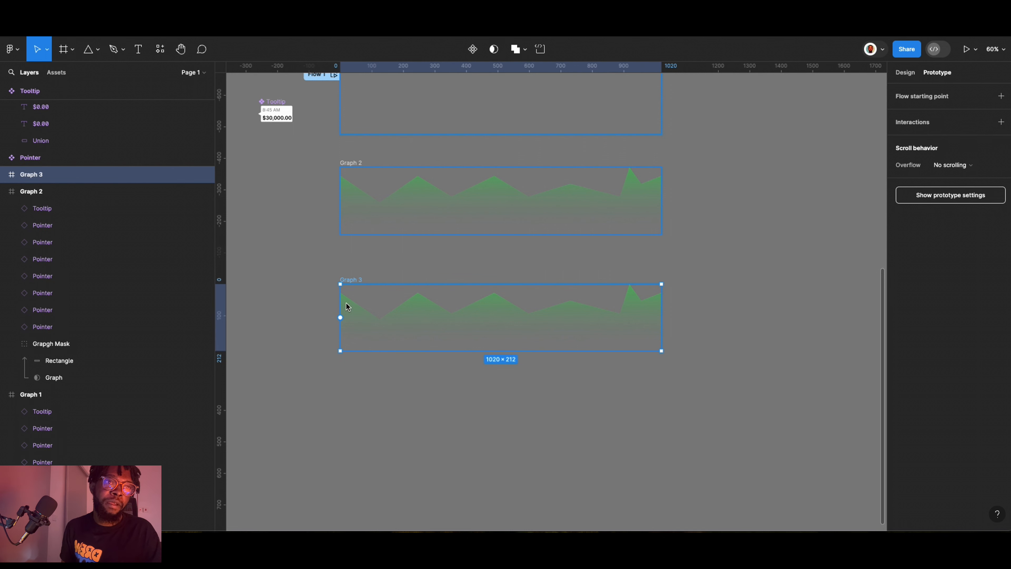
{"action": "left_click", "coordinate": [104, 230]}
{"action": "left_click", "coordinate": [115, 327], "text": "shift"}
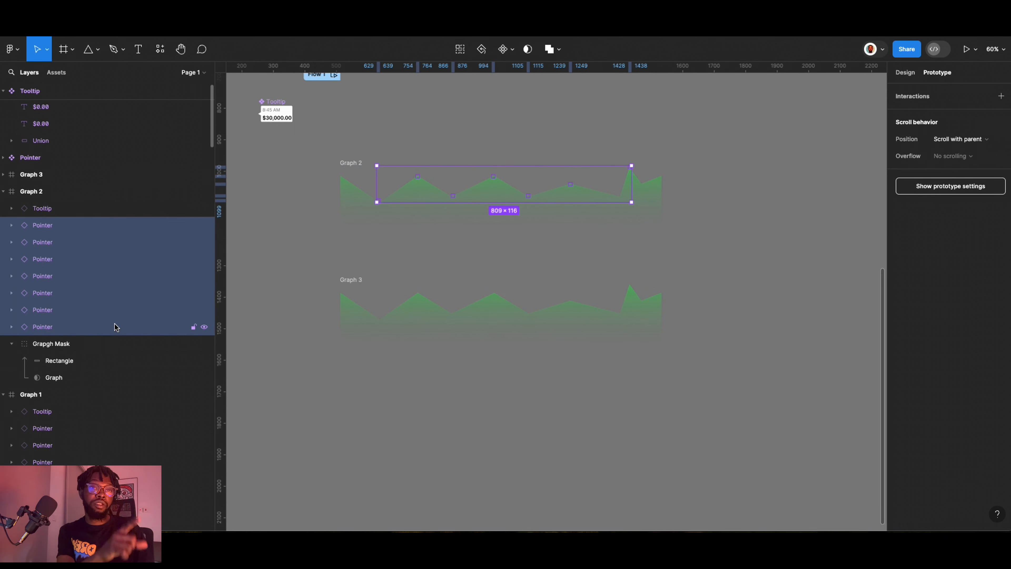
{"action": "left_click", "coordinate": [362, 280]}
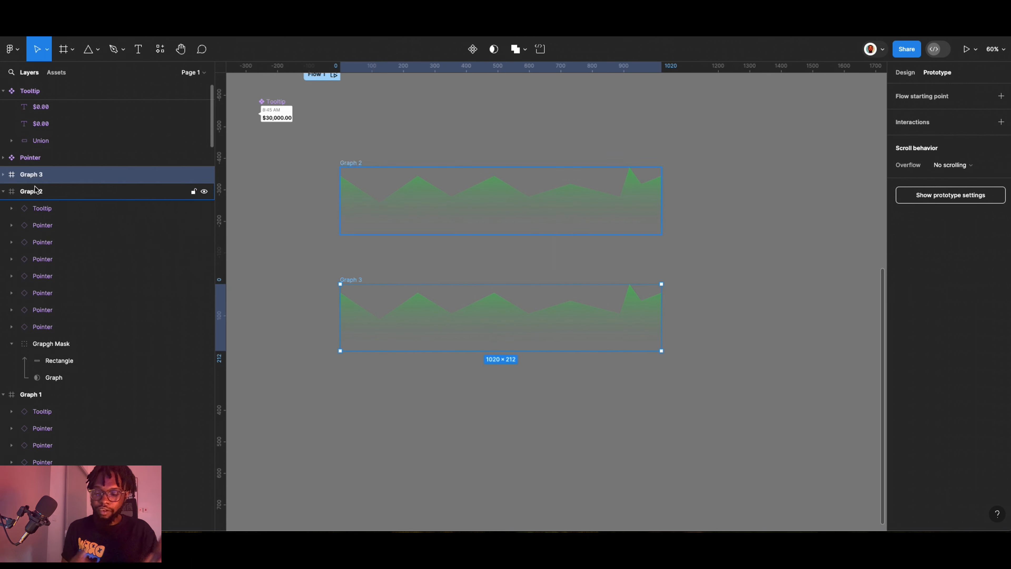
{"action": "left_click", "coordinate": [3, 191]}
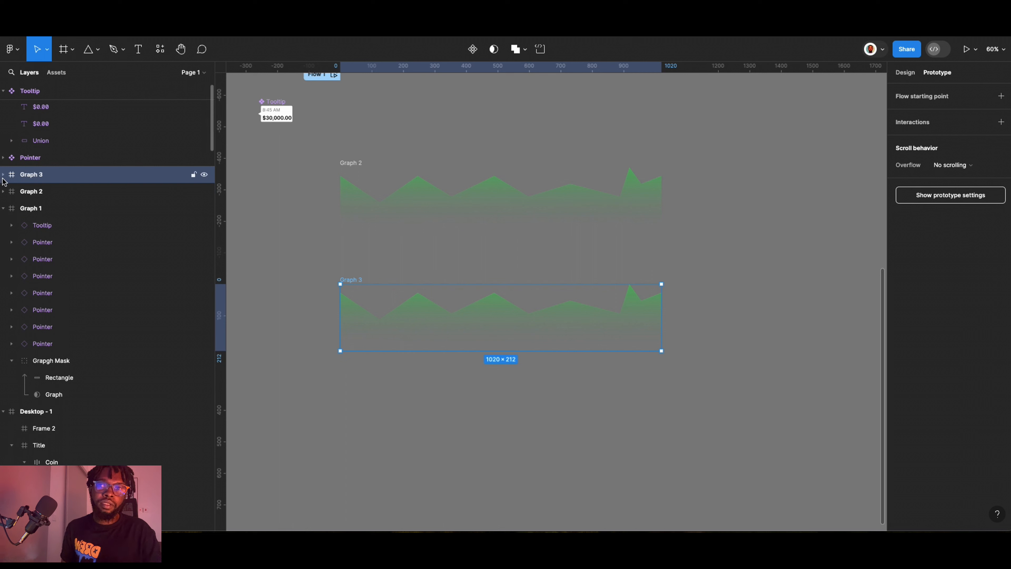
{"action": "left_click", "coordinate": [3, 174]}
{"action": "left_click", "coordinate": [45, 209]}
{"action": "left_click", "coordinate": [75, 310], "text": "shift"}
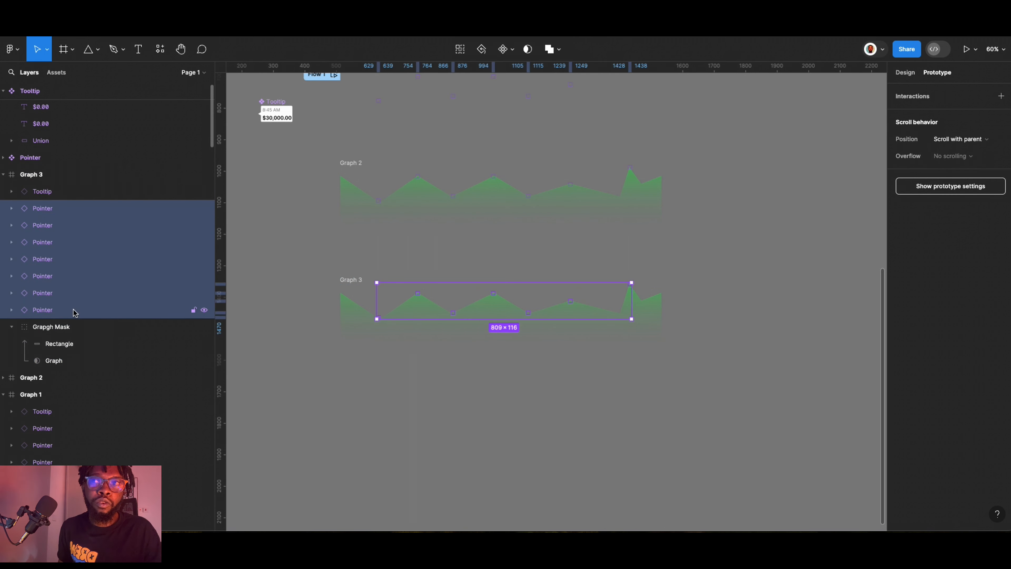
{"action": "left_click", "coordinate": [905, 72]}
{"action": "left_click", "coordinate": [980, 376]}
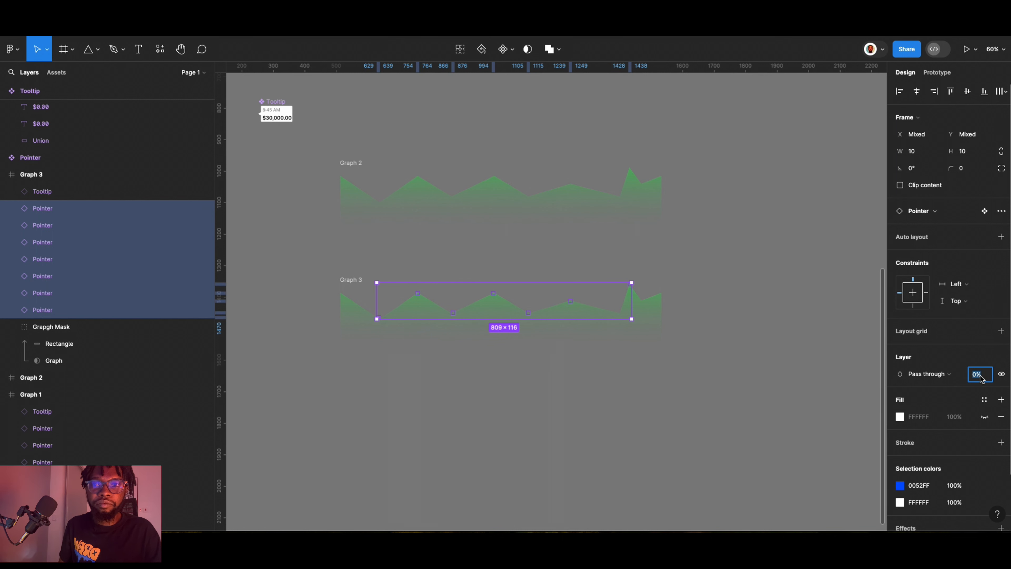
{"action": "type", "text": "100"}
{"action": "key", "text": "Return"}
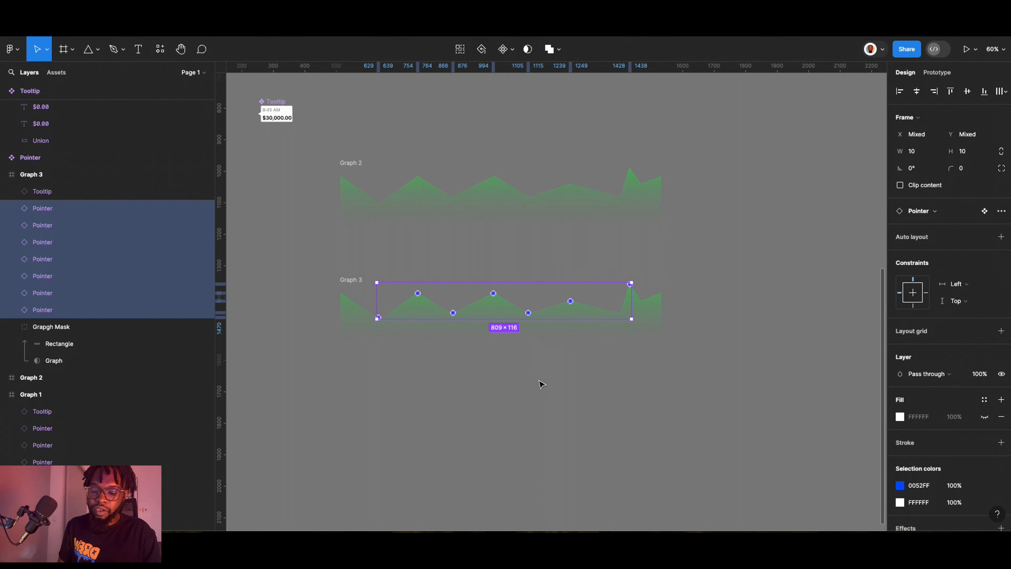
{"action": "left_click", "coordinate": [553, 394]}
Link the Graph 2 frame to Graph 3 with a prototype connection triggered After delay.
{"action": "left_click", "coordinate": [341, 169]}
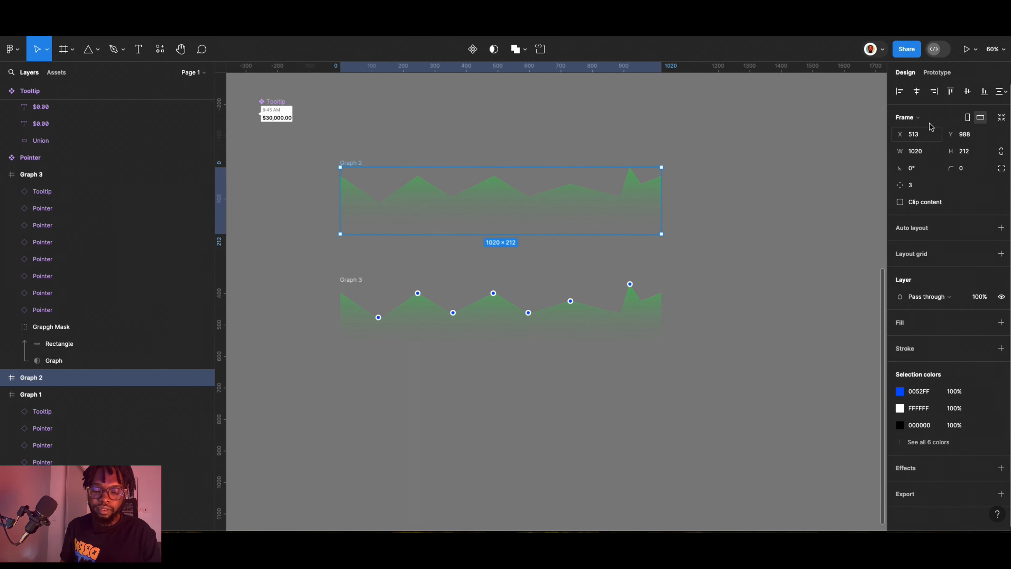
{"action": "left_click", "coordinate": [938, 72]}
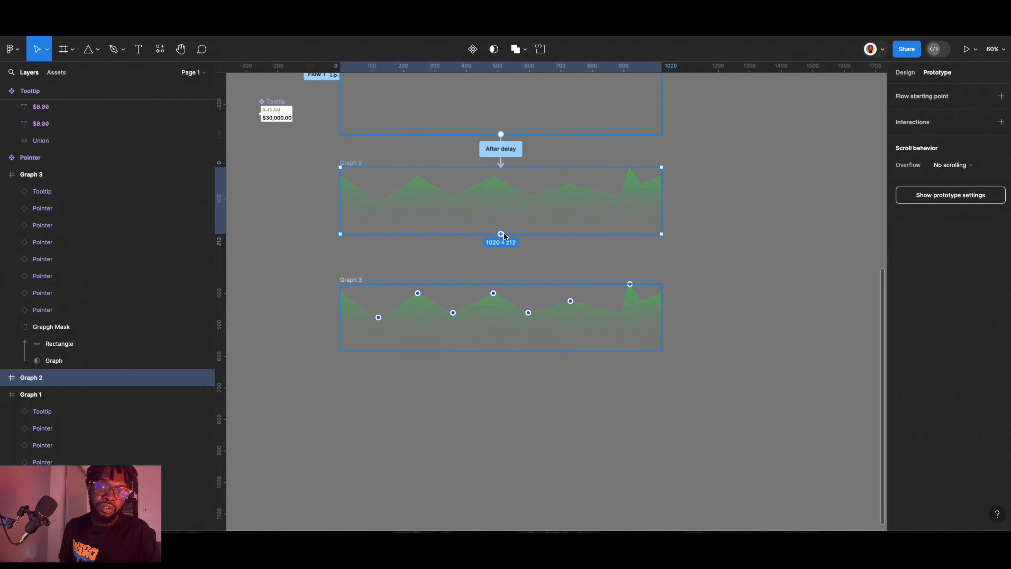
{"action": "left_click_drag", "start_coordinate": [502, 234], "coordinate": [505, 297]}
{"action": "left_click", "coordinate": [473, 315]}
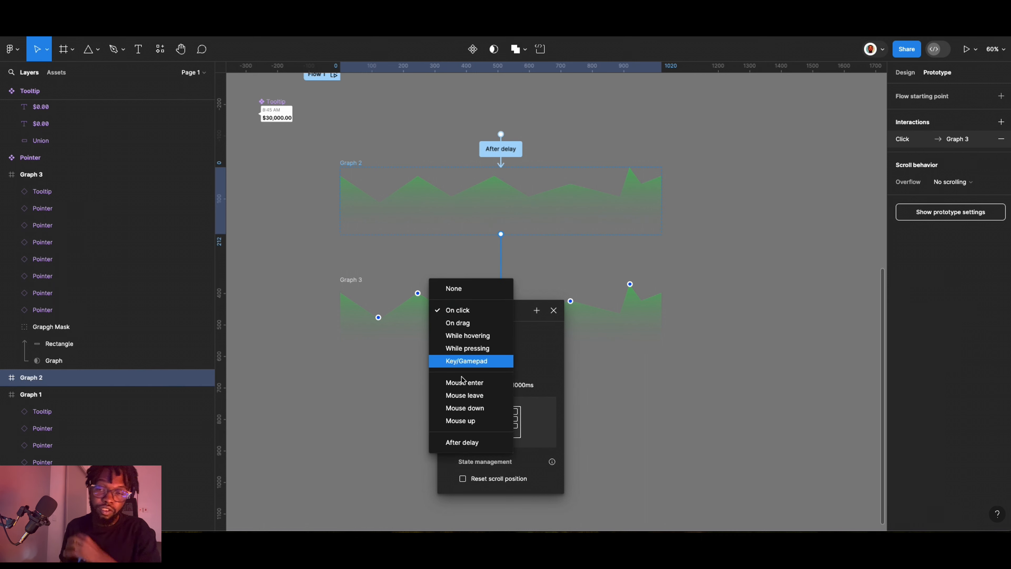
{"action": "left_click", "coordinate": [469, 442]}
Set the Graph 2 to Graph 3 interaction's delay to 300 ms and its Smart animate duration to 500 ms.
{"action": "left_click", "coordinate": [463, 328]}
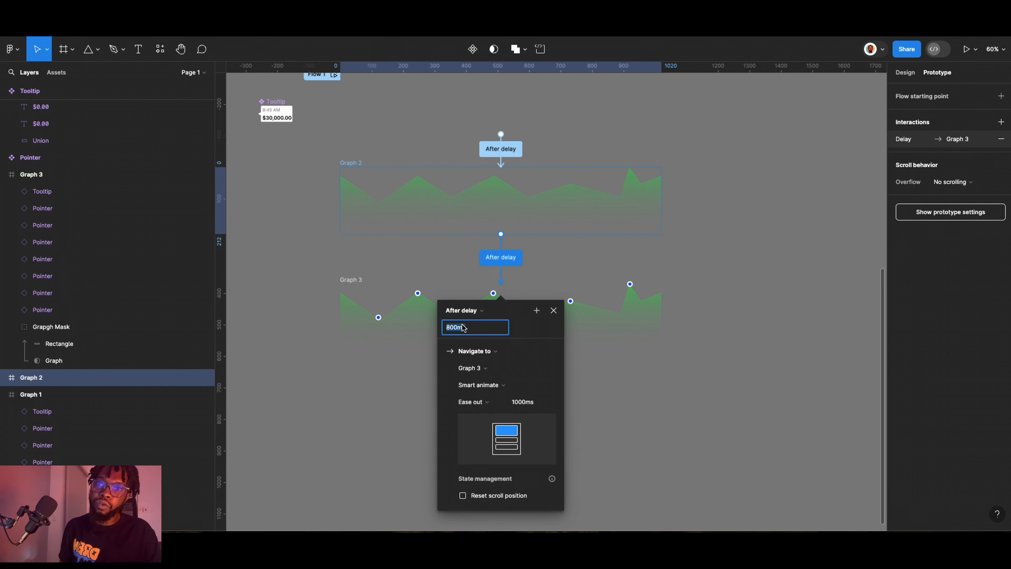
{"action": "type", "text": "5"}
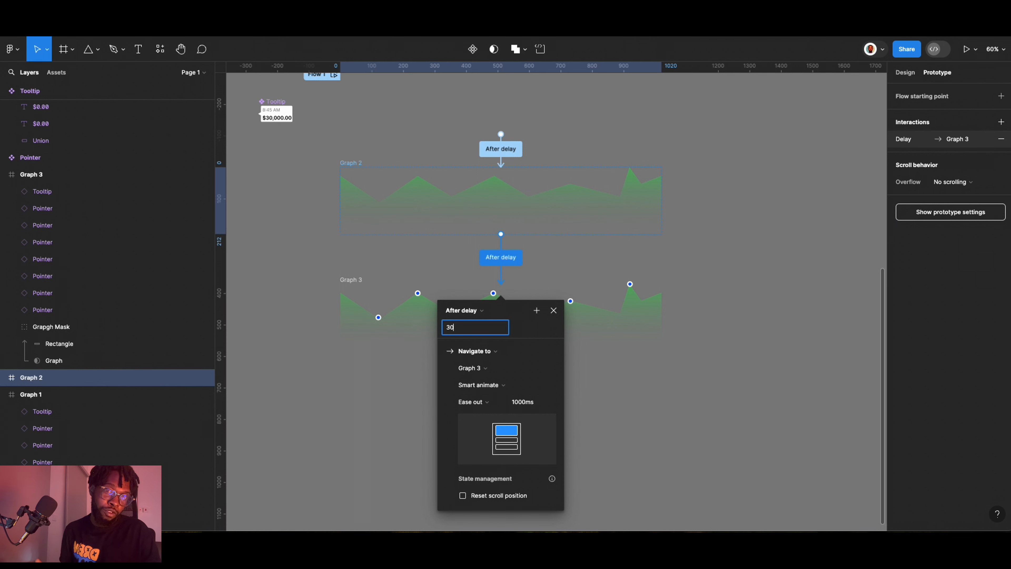
{"action": "left_click", "coordinate": [527, 402]}
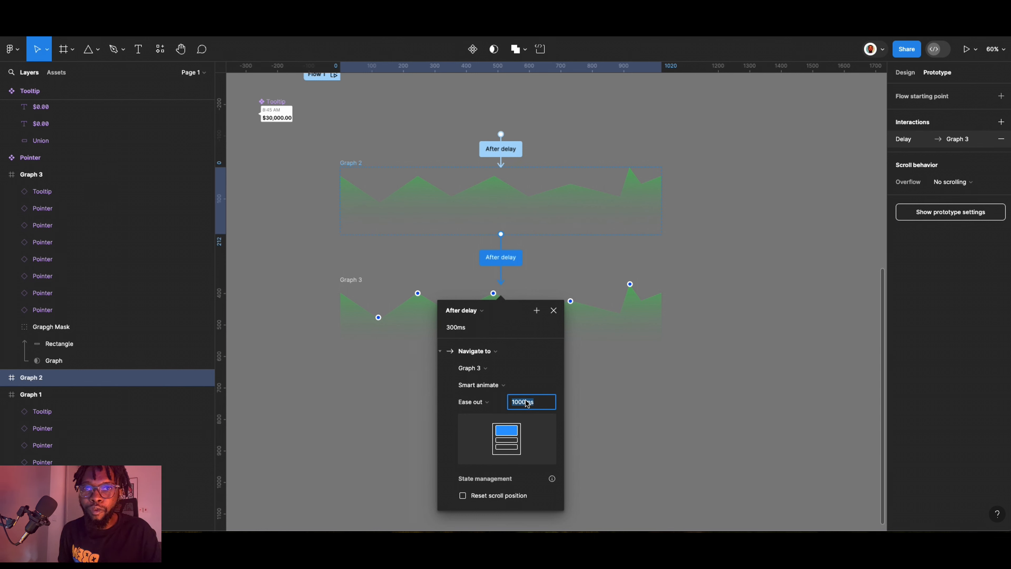
{"action": "type", "text": "5"}
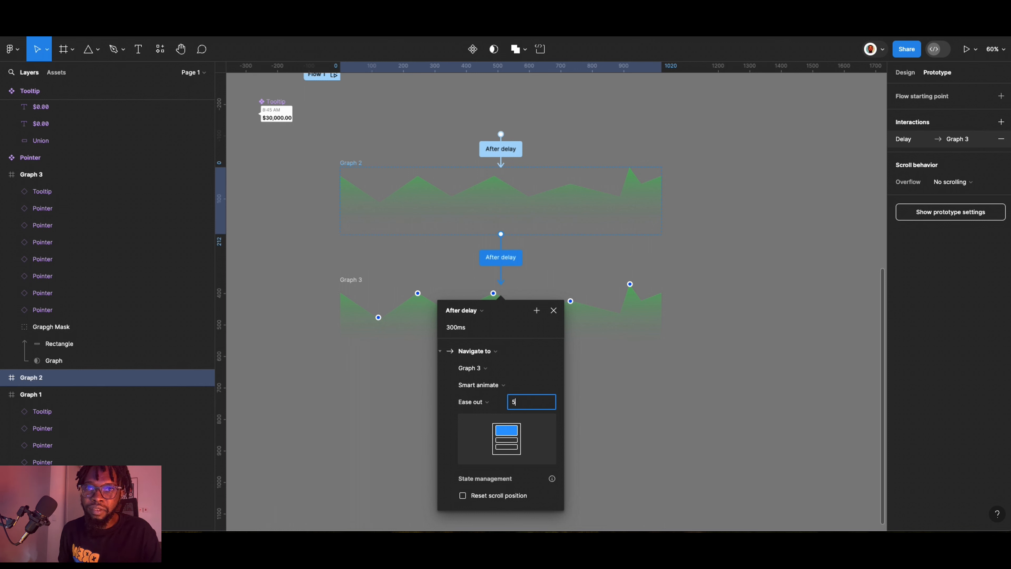
{"action": "key", "text": "Return"}
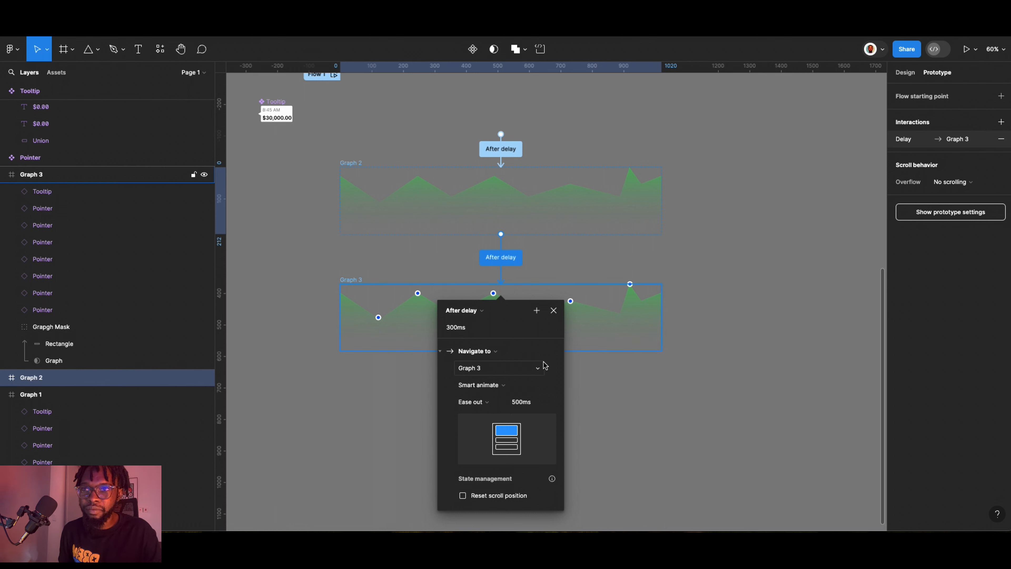
{"action": "left_click", "coordinate": [555, 311]}
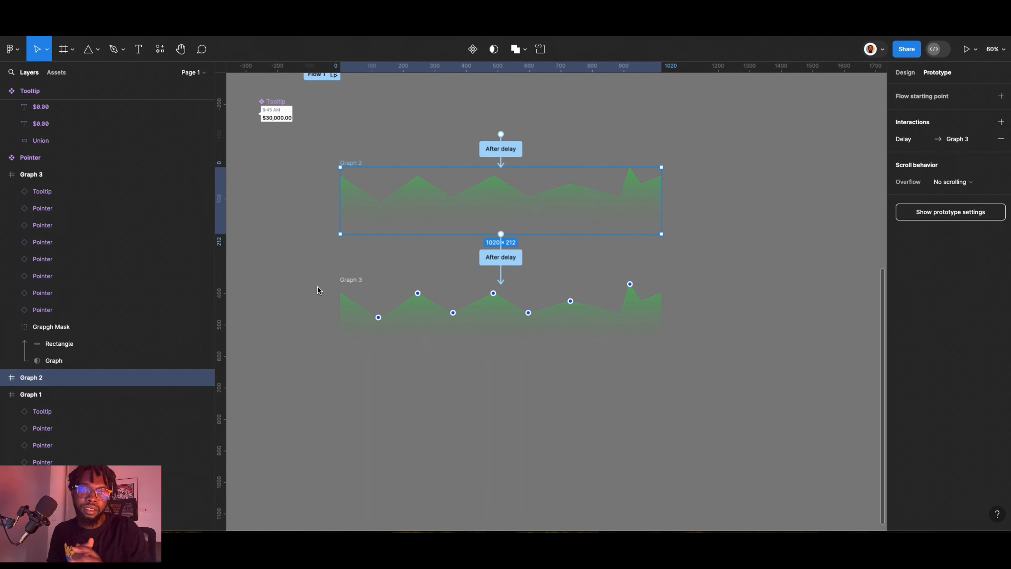
Duplicate the Graph 3 frame and place the copy directly below it, aligned with its left edge.
{"action": "left_click", "coordinate": [353, 280]}
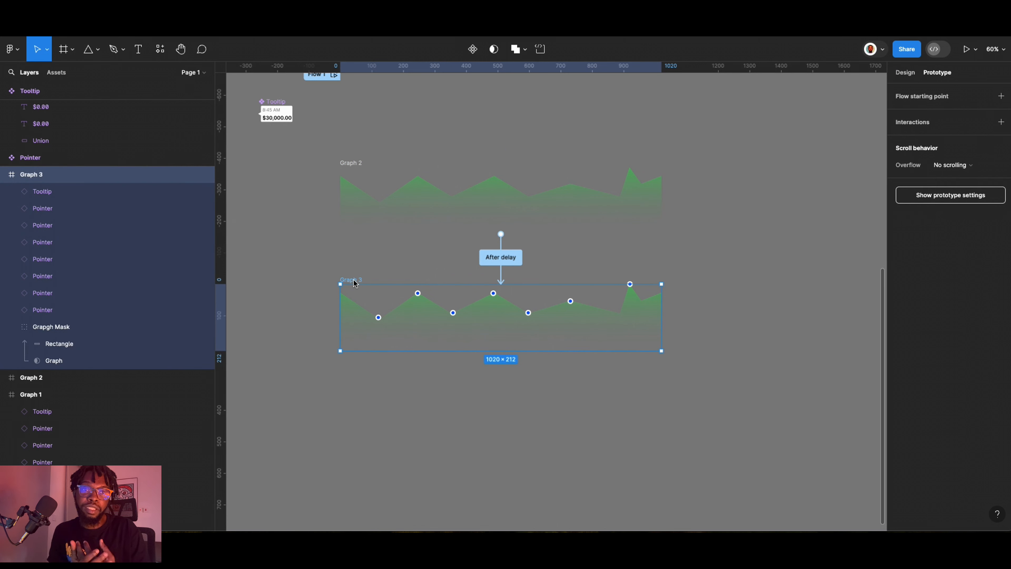
{"action": "key", "text": "super+d"}
{"action": "scroll", "coordinate": [641, 316], "scroll_direction": "down", "scroll_amount": 1}
{"action": "scroll", "coordinate": [641, 315], "scroll_direction": "down", "scroll_amount": 5}
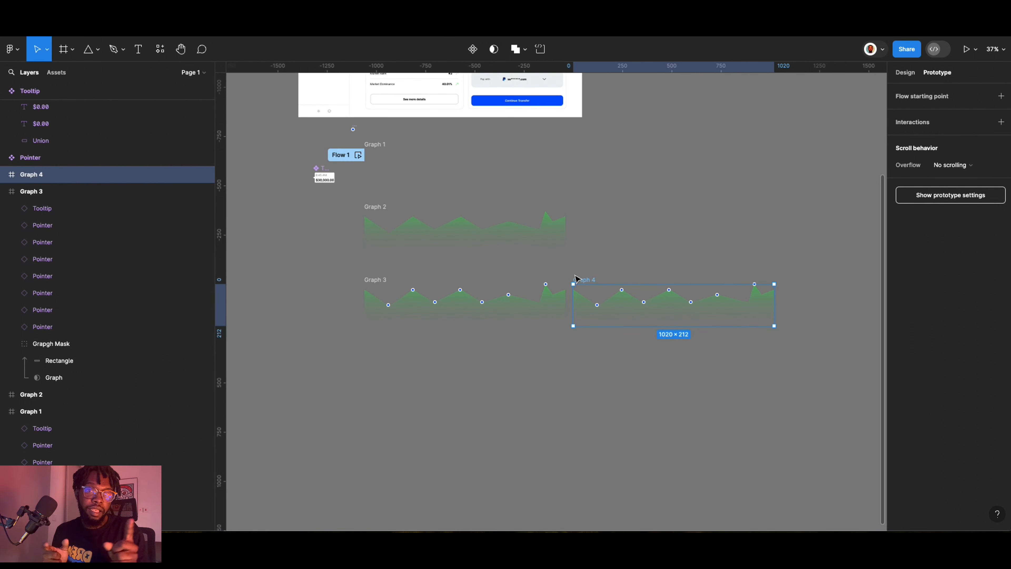
{"action": "left_click_drag", "start_coordinate": [582, 279], "coordinate": [370, 343]}
{"action": "scroll", "coordinate": [370, 347], "scroll_direction": "up", "scroll_amount": 5}
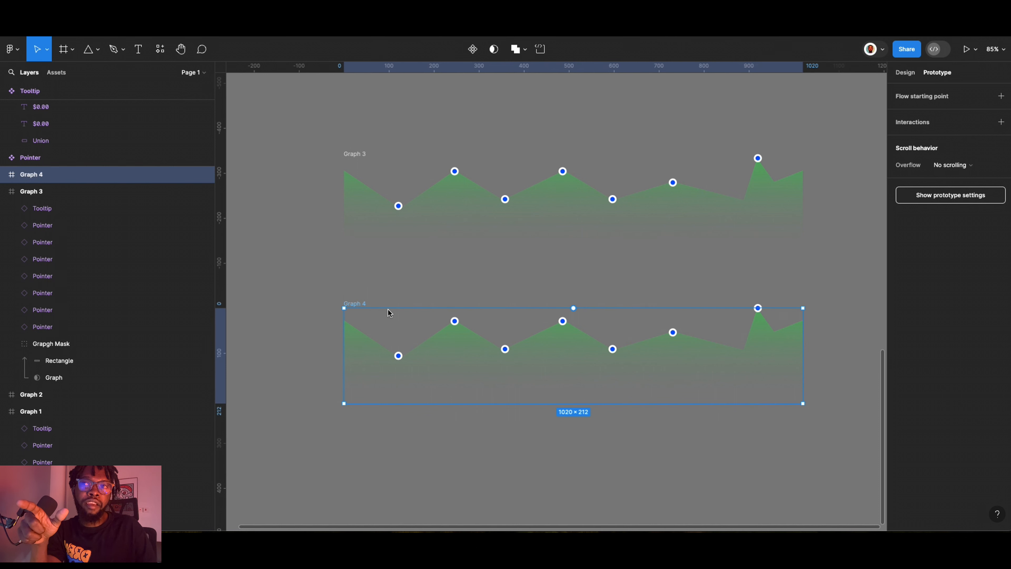
Set the opacity of the Tooltip instance in the Graph 4 frame to 100%.
{"action": "left_click", "coordinate": [4, 175]}
{"action": "left_click", "coordinate": [53, 193]}
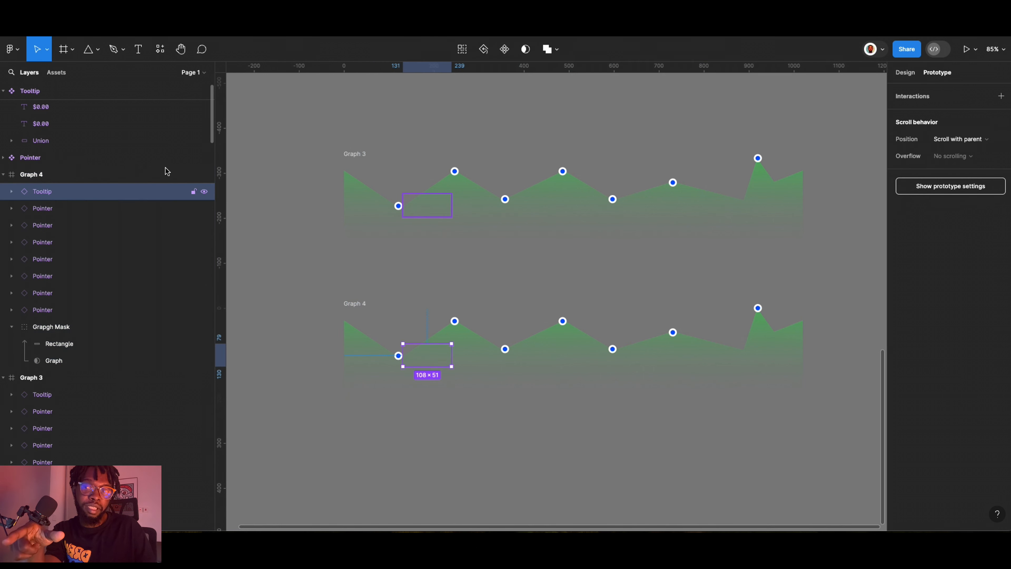
{"action": "left_click", "coordinate": [905, 74]}
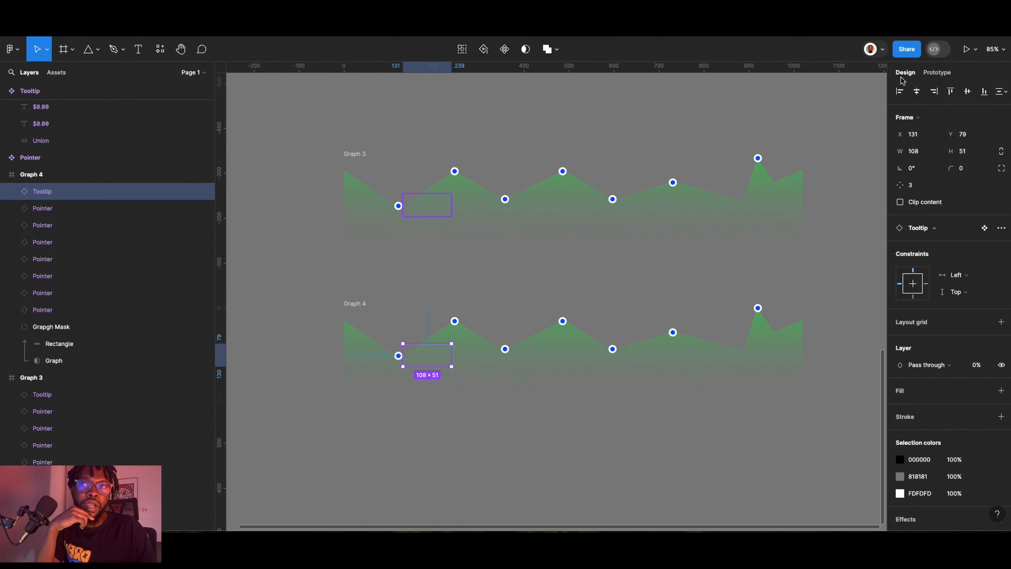
{"action": "left_click", "coordinate": [976, 369]}
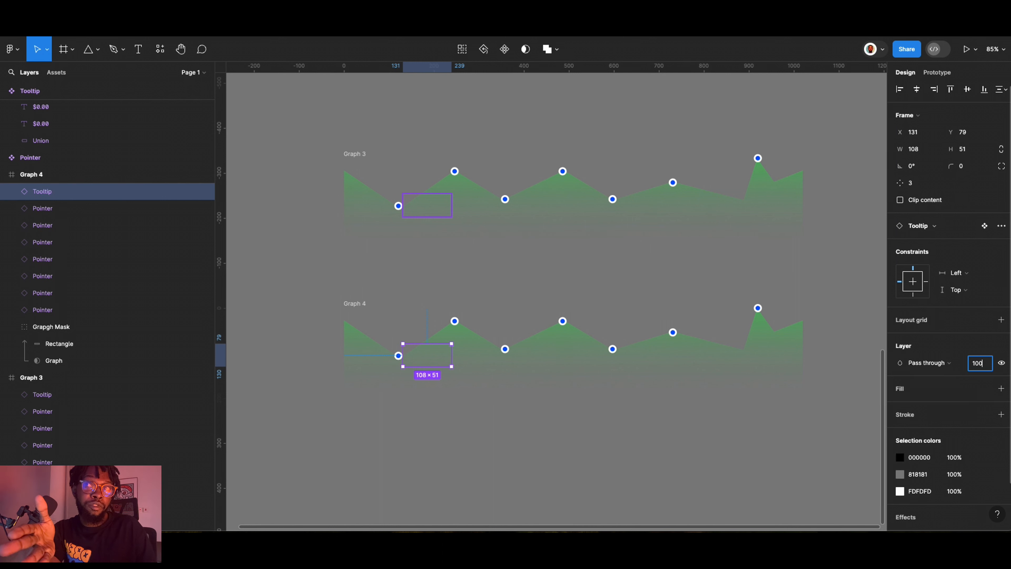
{"action": "key", "text": "Return"}
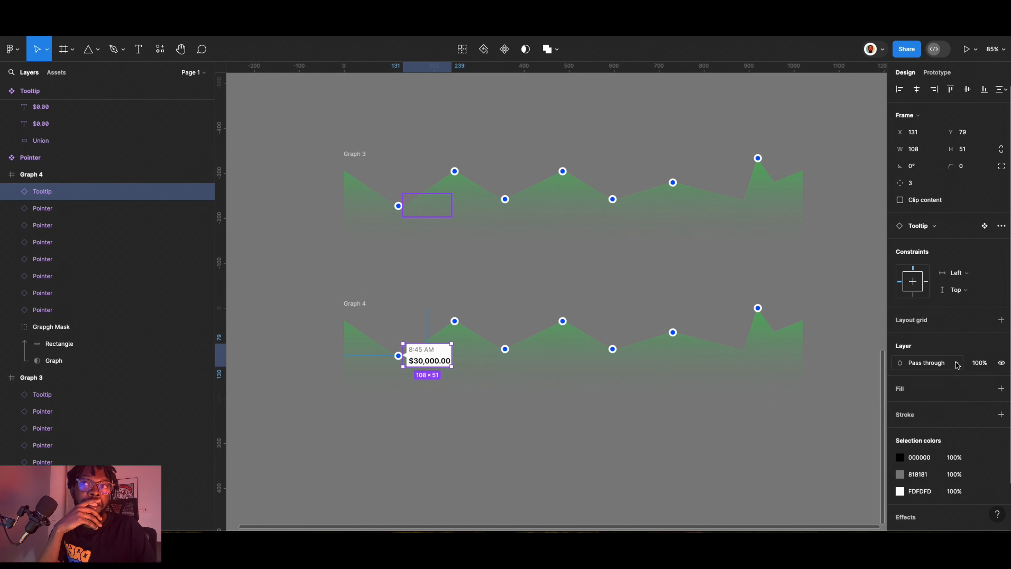
Link the first pointer in Graph 3, at the graph's first low point, to the Graph 4 frame with an On click interaction.
{"action": "left_click", "coordinate": [398, 206]}
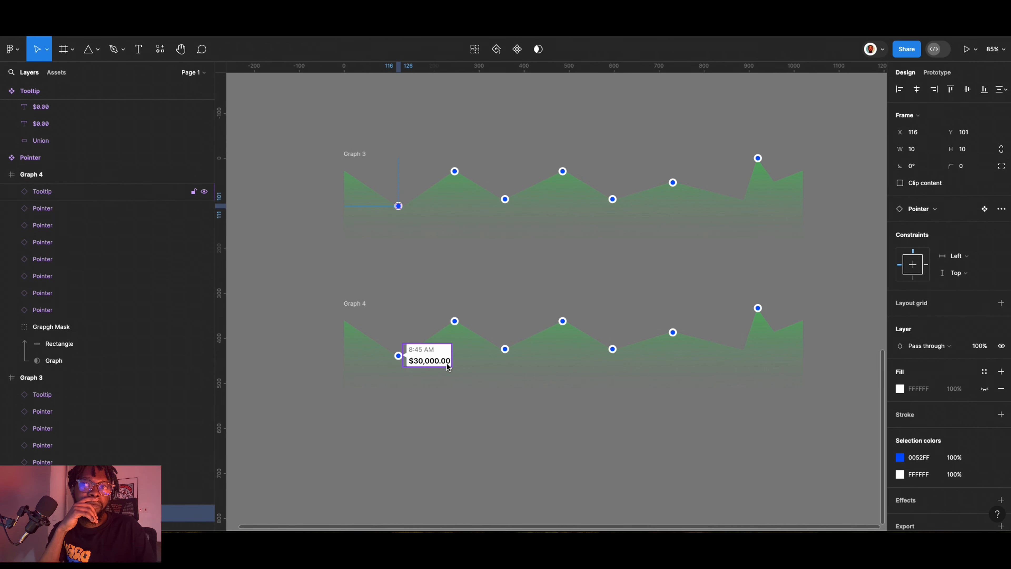
{"action": "left_click", "coordinate": [340, 249]}
{"action": "left_click", "coordinate": [363, 155]}
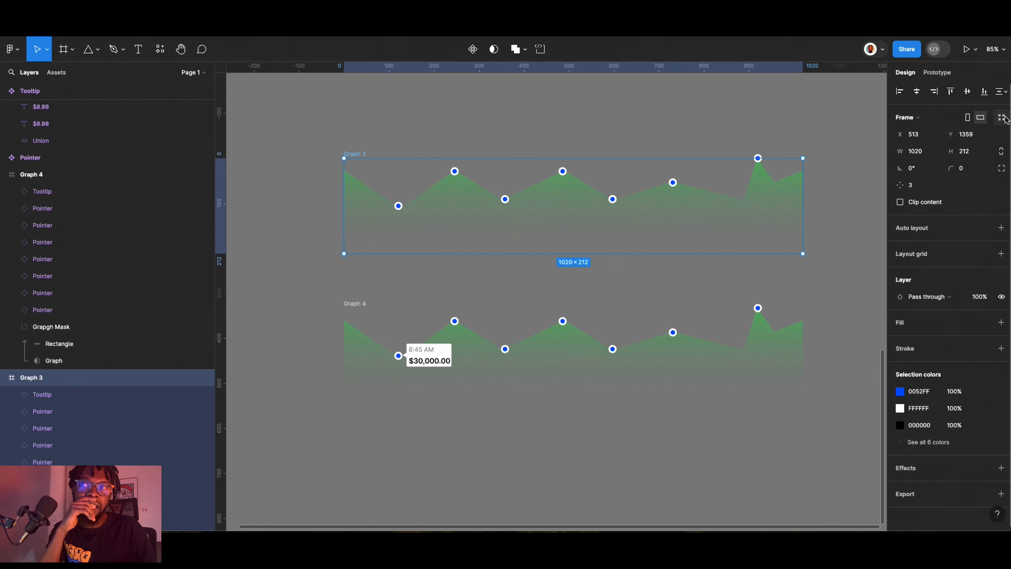
{"action": "left_click", "coordinate": [937, 73]}
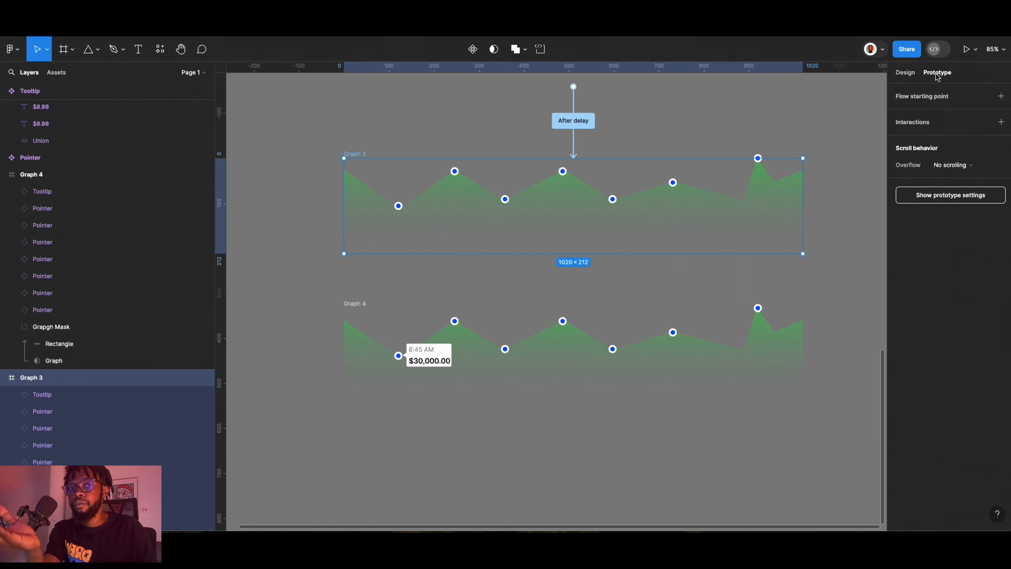
{"action": "left_click", "coordinate": [399, 206]}
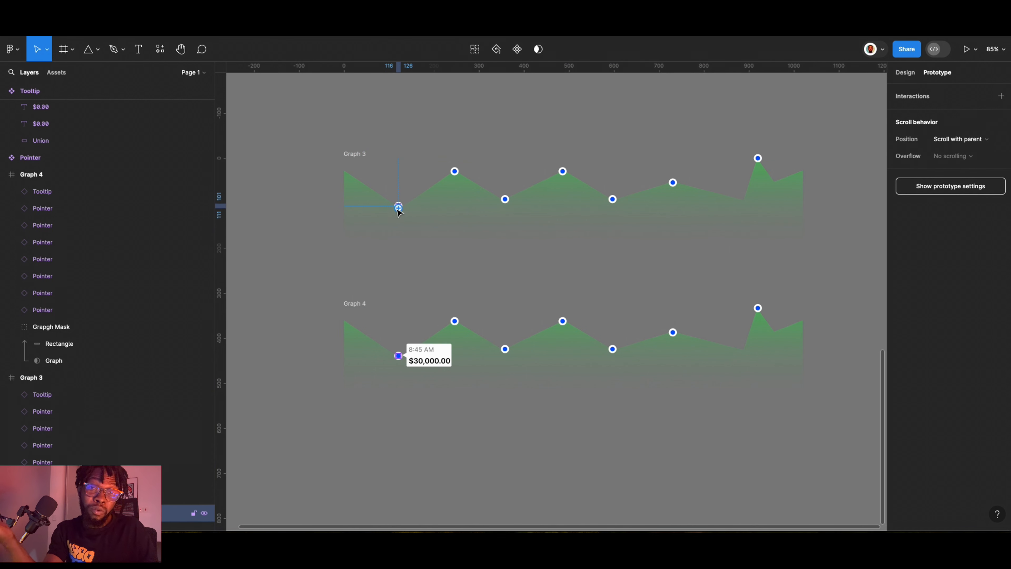
{"action": "left_click_drag", "start_coordinate": [398, 206], "coordinate": [357, 324]}
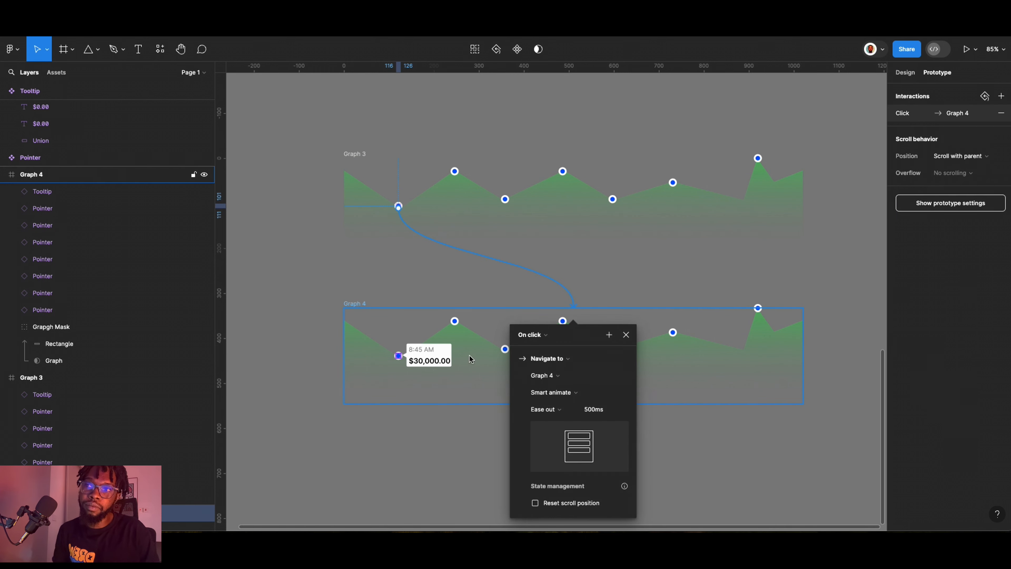
Set the pointer's On click Smart animate duration to 300 ms and close the interaction settings.
{"action": "left_click_drag", "start_coordinate": [584, 330], "coordinate": [279, 176]}
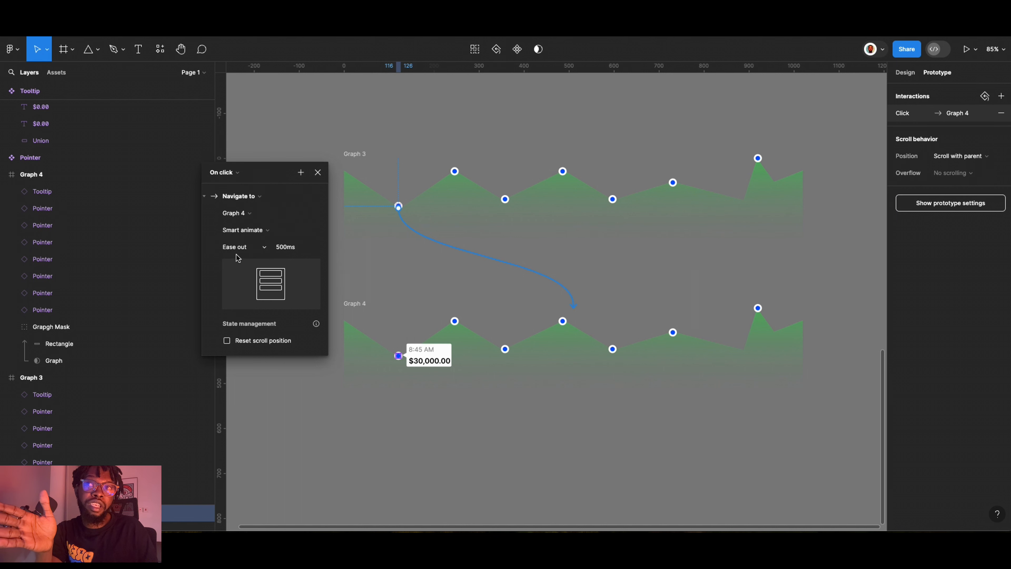
{"action": "left_click", "coordinate": [281, 248]}
{"action": "type", "text": "300"}
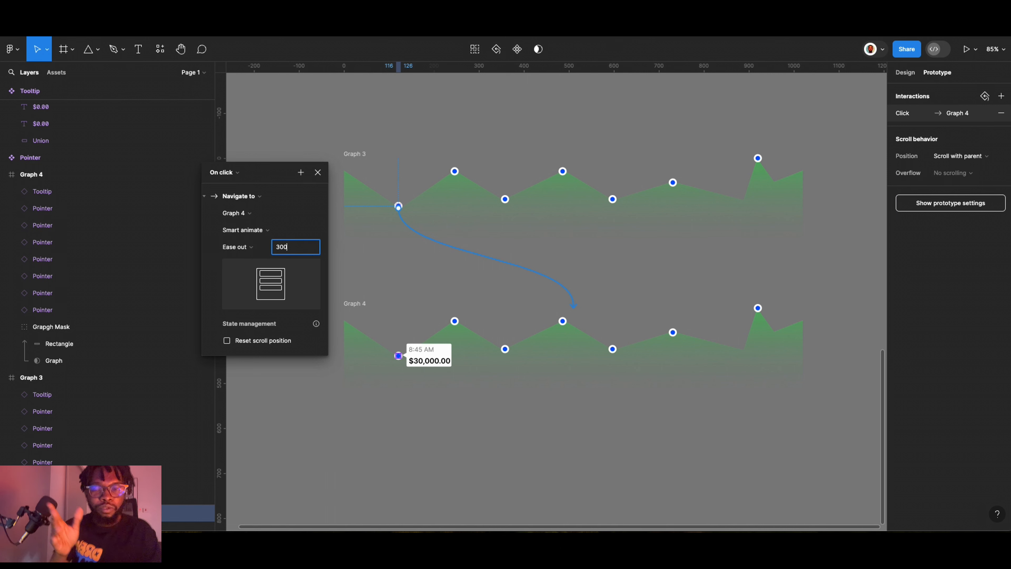
{"action": "key", "text": "Return"}
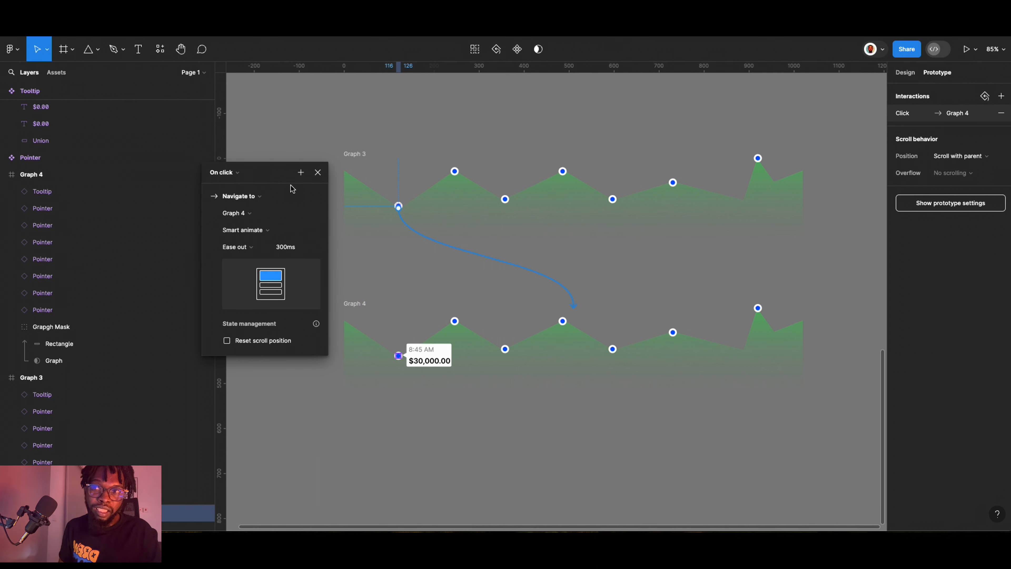
{"action": "left_click", "coordinate": [317, 172]}
Duplicate the Graph 4 frame and place the copy directly below it, aligned with its left edge.
{"action": "scroll", "coordinate": [356, 181], "scroll_direction": "down", "scroll_amount": 3}
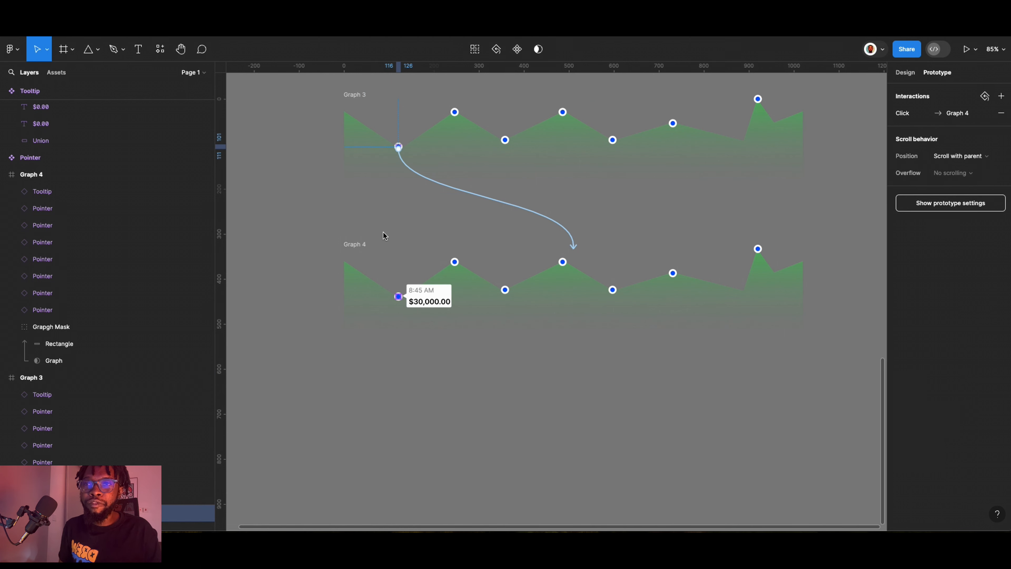
{"action": "left_click", "coordinate": [363, 251]}
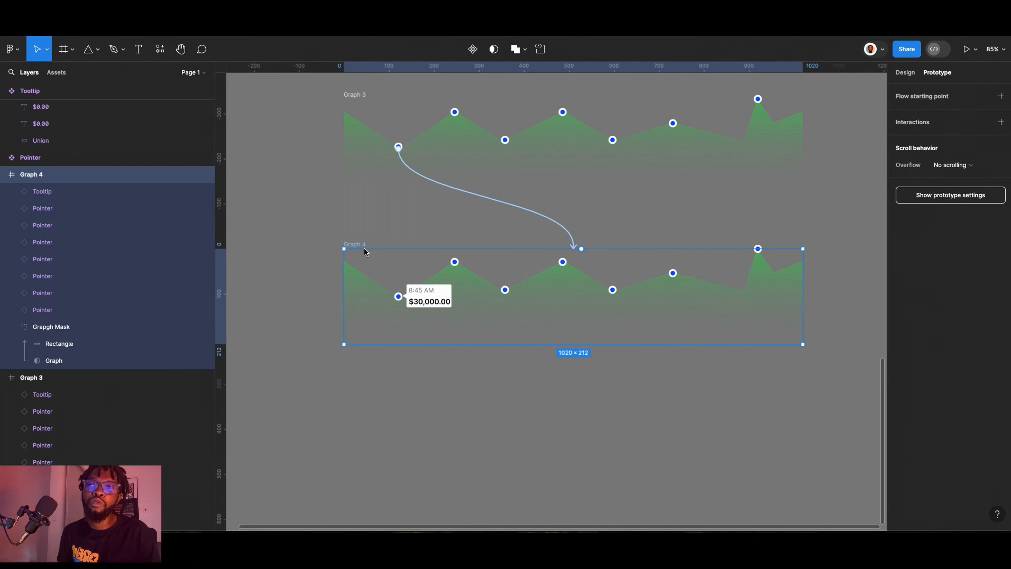
{"action": "key", "text": "ctrl+d"}
{"action": "scroll", "coordinate": [675, 310], "scroll_direction": "down", "scroll_amount": 10}
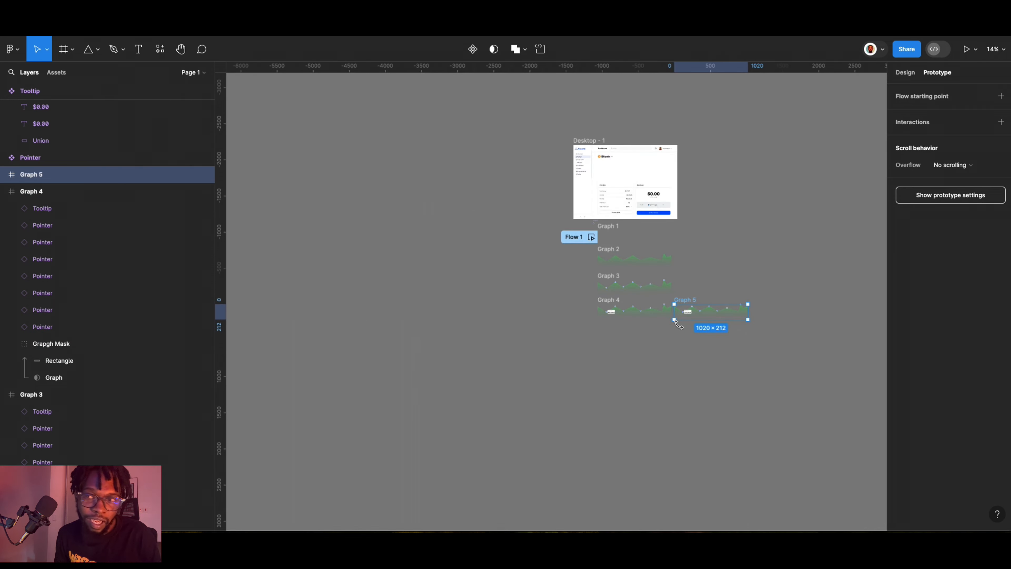
{"action": "scroll", "coordinate": [675, 310], "scroll_direction": "up", "scroll_amount": 1}
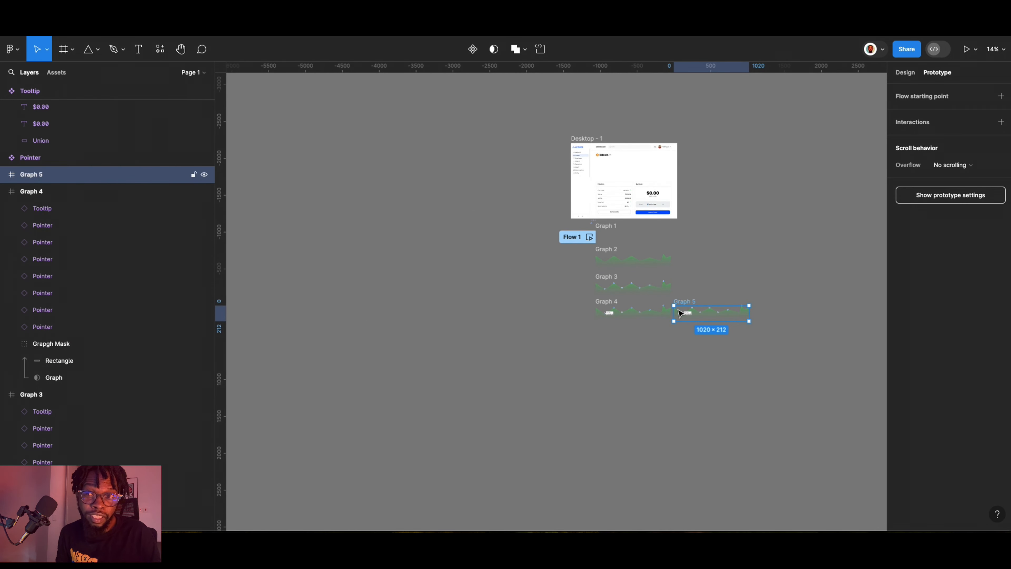
{"action": "left_click_drag", "start_coordinate": [680, 313], "coordinate": [602, 340]}
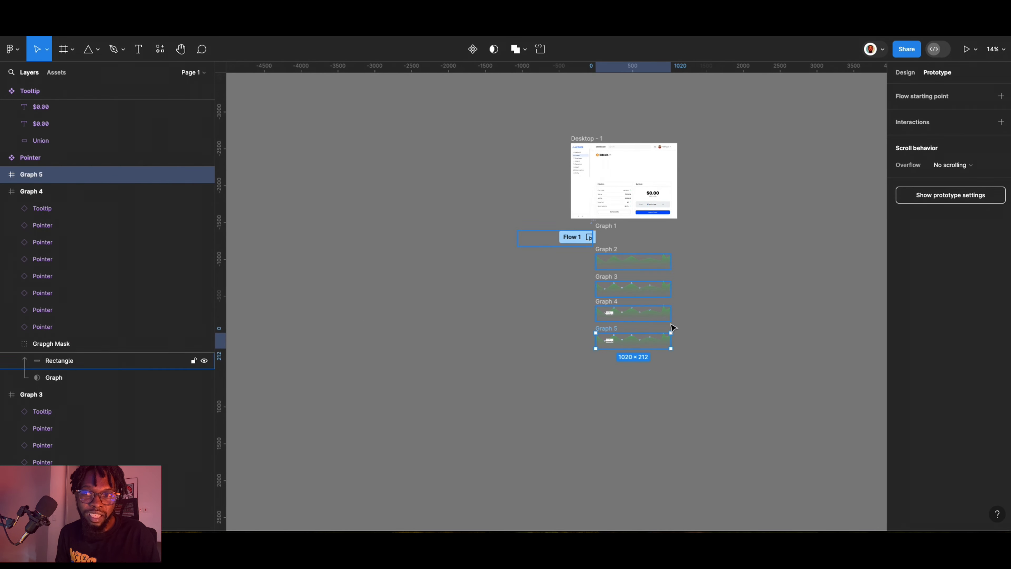
{"action": "scroll", "coordinate": [742, 345], "scroll_direction": "up", "scroll_amount": 5}
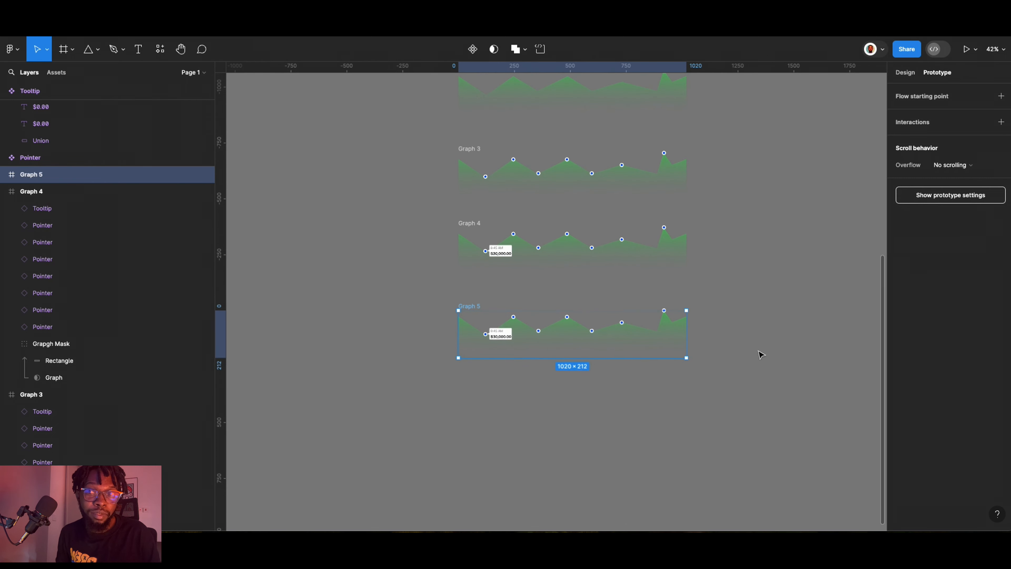
{"action": "scroll", "coordinate": [613, 321], "scroll_direction": "up", "scroll_amount": 2}
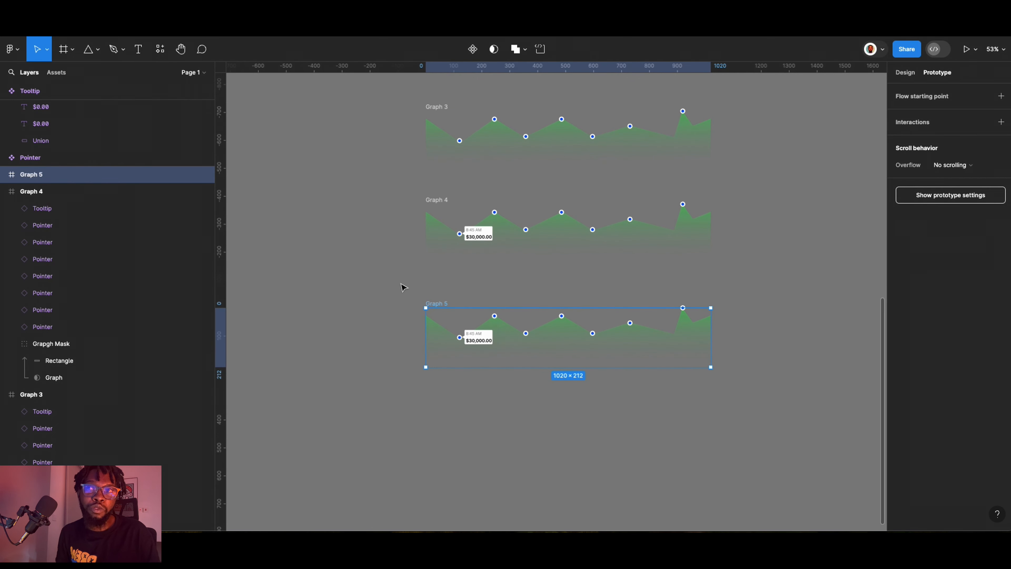
{"action": "scroll", "coordinate": [351, 276], "scroll_direction": "down", "scroll_amount": 5}
{"action": "scroll", "coordinate": [359, 271], "scroll_direction": "up", "scroll_amount": 4}
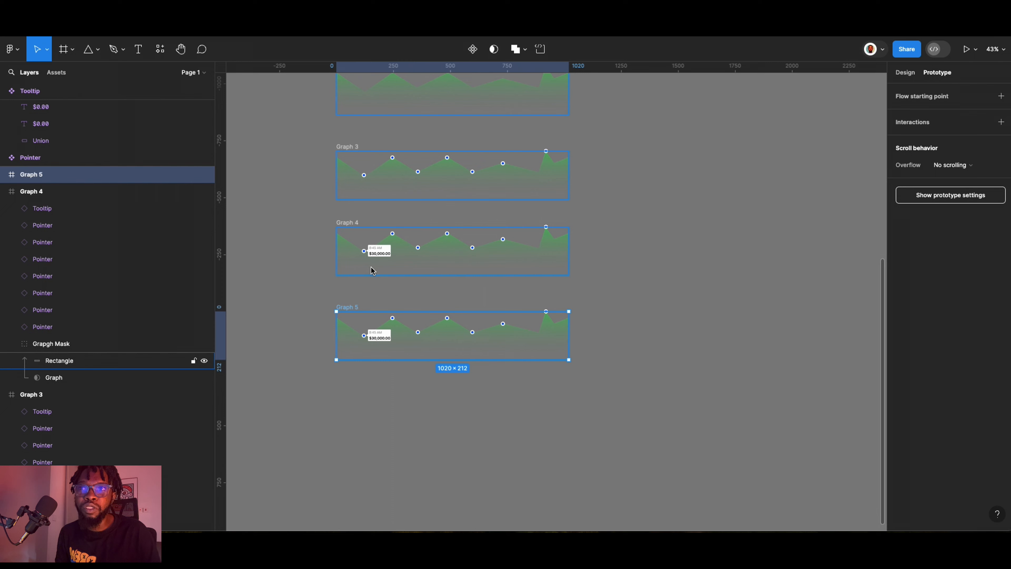
Move the tooltip in the Graph 5 frame beside the second pointer, at the graph's first peak.
{"action": "scroll", "coordinate": [388, 350], "scroll_direction": "up", "scroll_amount": 5}
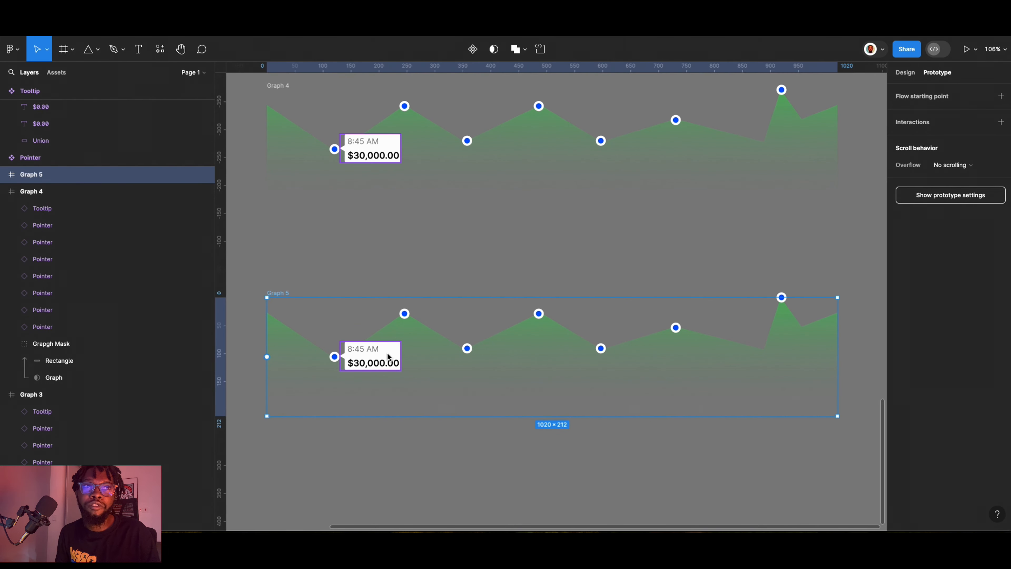
{"action": "left_click", "coordinate": [387, 353]}
{"action": "scroll", "coordinate": [378, 358], "scroll_direction": "up", "scroll_amount": 1}
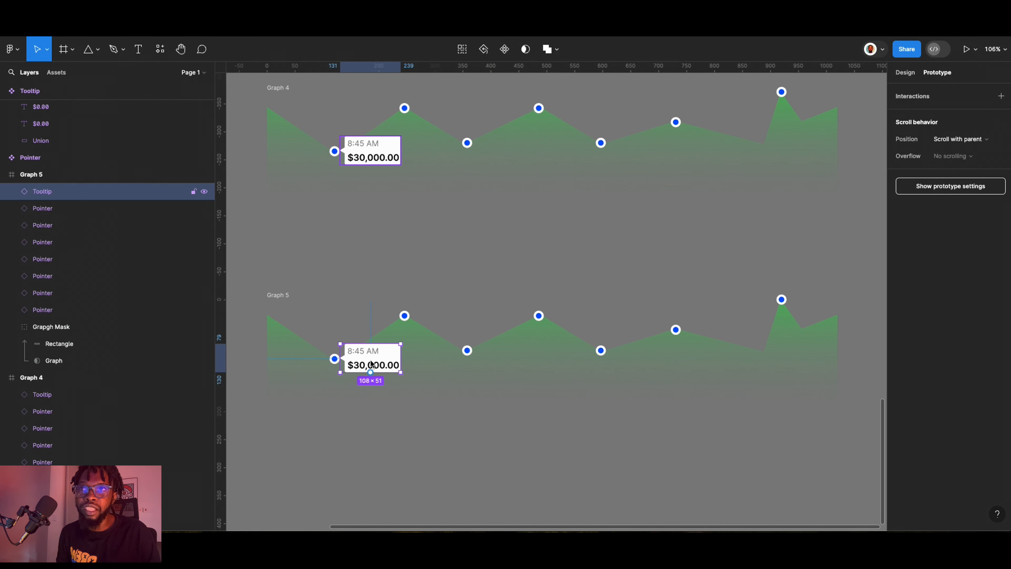
{"action": "left_click_drag", "start_coordinate": [372, 362], "coordinate": [443, 316]}
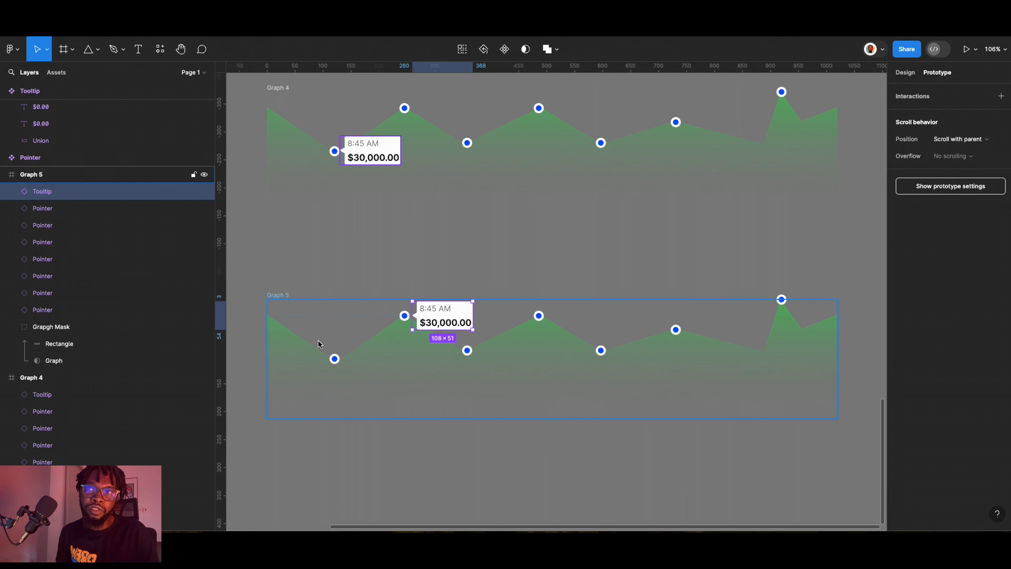
Link the second pointers in Graph 3 and Graph 4 to the Graph 5 frame with an On click Smart animate interaction.
{"action": "scroll", "coordinate": [358, 209], "scroll_direction": "down", "scroll_amount": 3}
{"action": "scroll", "coordinate": [363, 209], "scroll_direction": "up", "scroll_amount": 3}
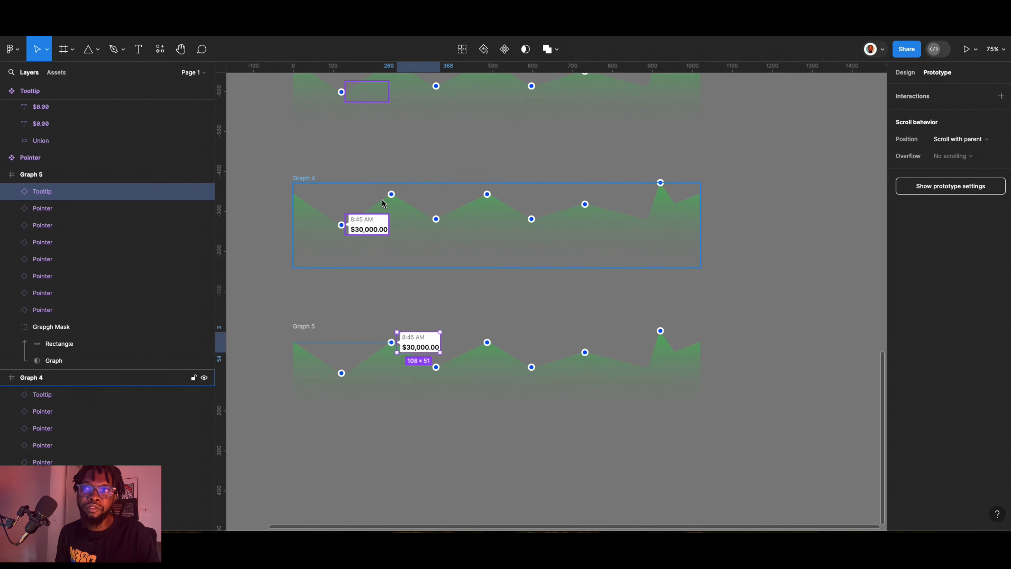
{"action": "left_click", "coordinate": [391, 195]}
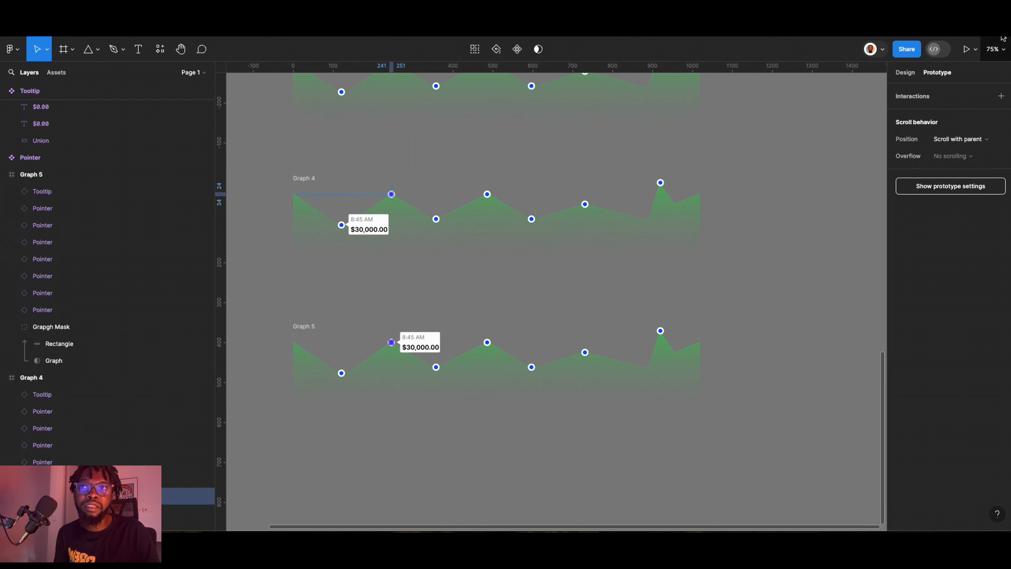
{"action": "scroll", "coordinate": [396, 148], "scroll_direction": "up", "scroll_amount": 1}
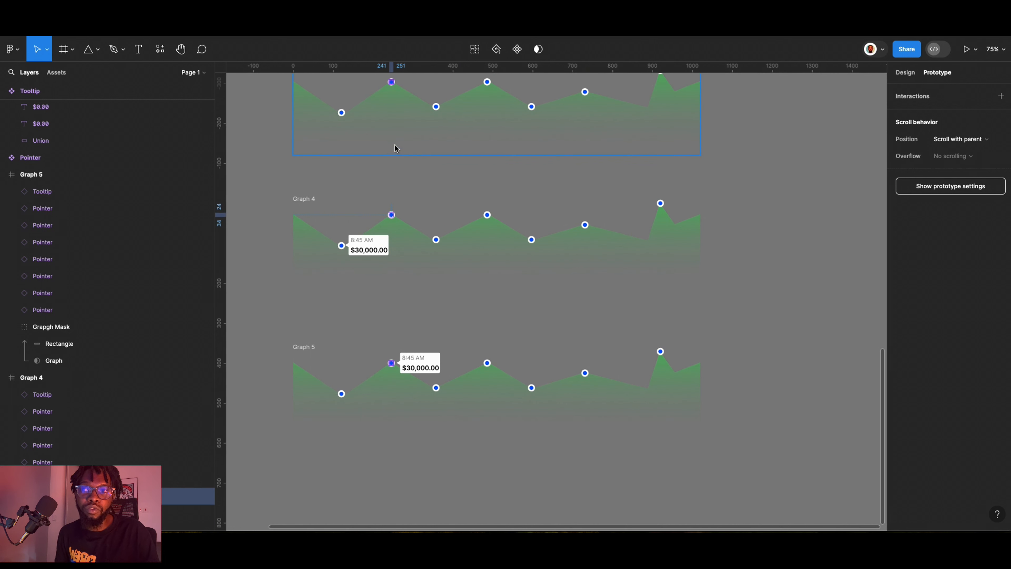
{"action": "left_click", "coordinate": [391, 83], "text": "shift"}
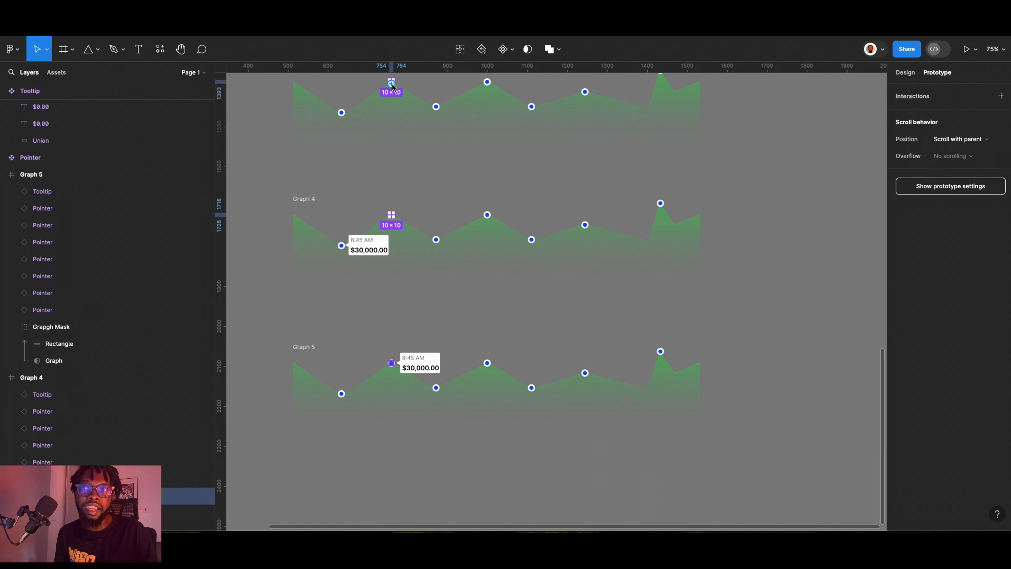
{"action": "left_click_drag", "start_coordinate": [392, 83], "coordinate": [341, 416]}
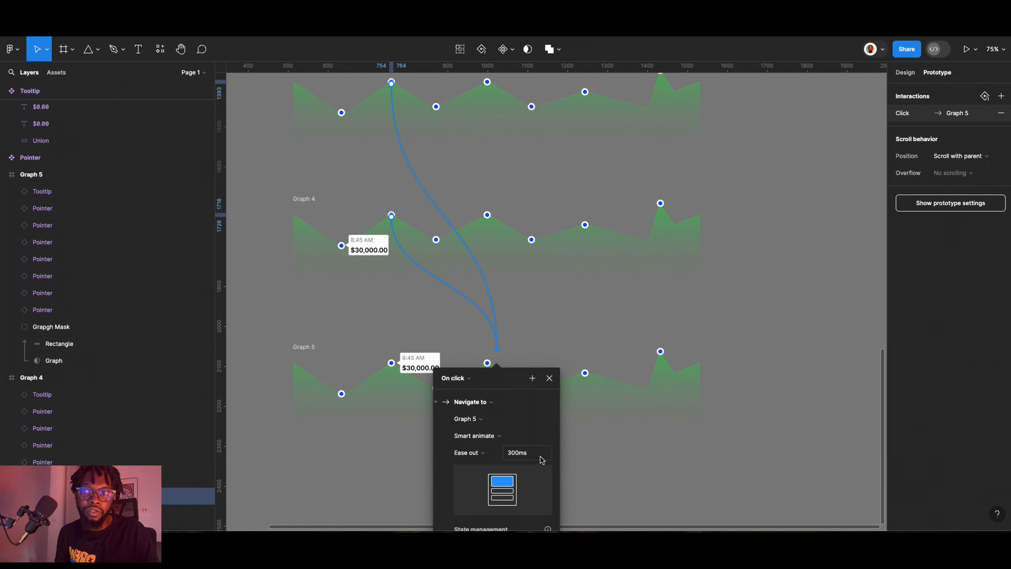
{"action": "scroll", "coordinate": [322, 373], "scroll_direction": "down", "scroll_amount": 3}
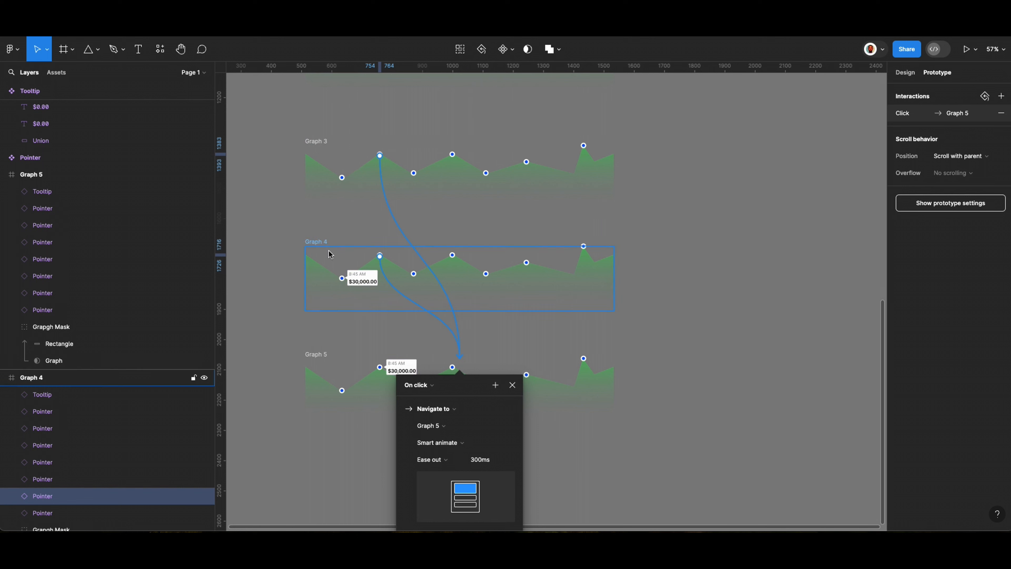
Duplicate the Graph 5 frame directly below it and move the copy's tooltip beside the third pointer.
{"action": "left_click", "coordinate": [319, 245]}
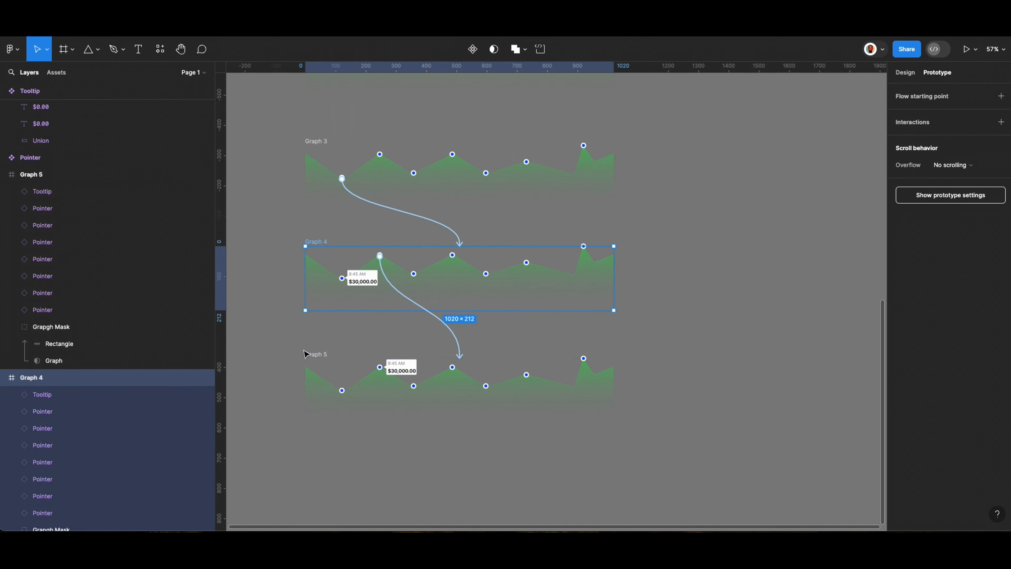
{"action": "left_click", "coordinate": [310, 354]}
{"action": "key", "text": "super+d"}
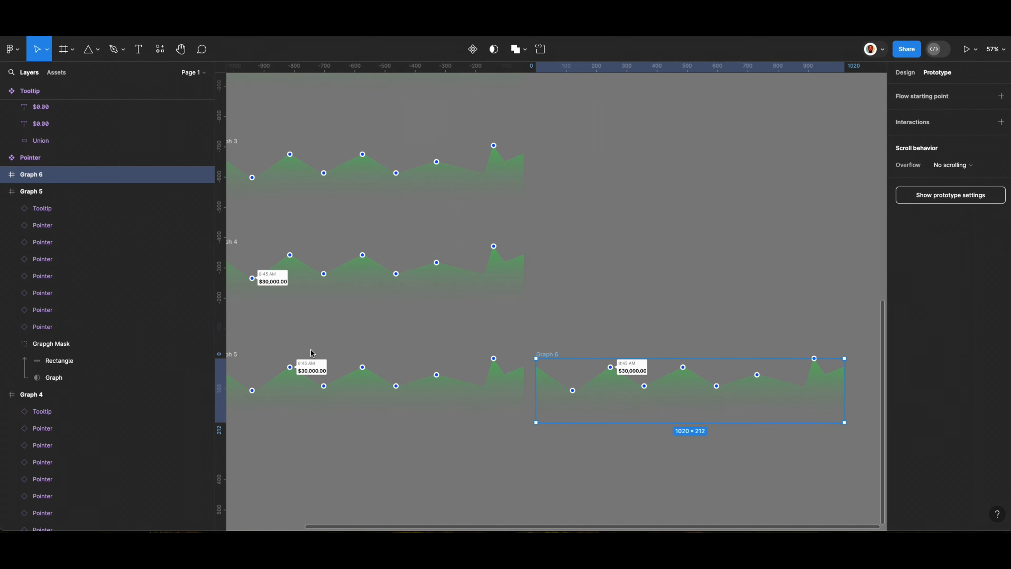
{"action": "scroll", "coordinate": [312, 354], "scroll_direction": "down", "scroll_amount": 3}
{"action": "left_click_drag", "start_coordinate": [460, 351], "coordinate": [270, 408]}
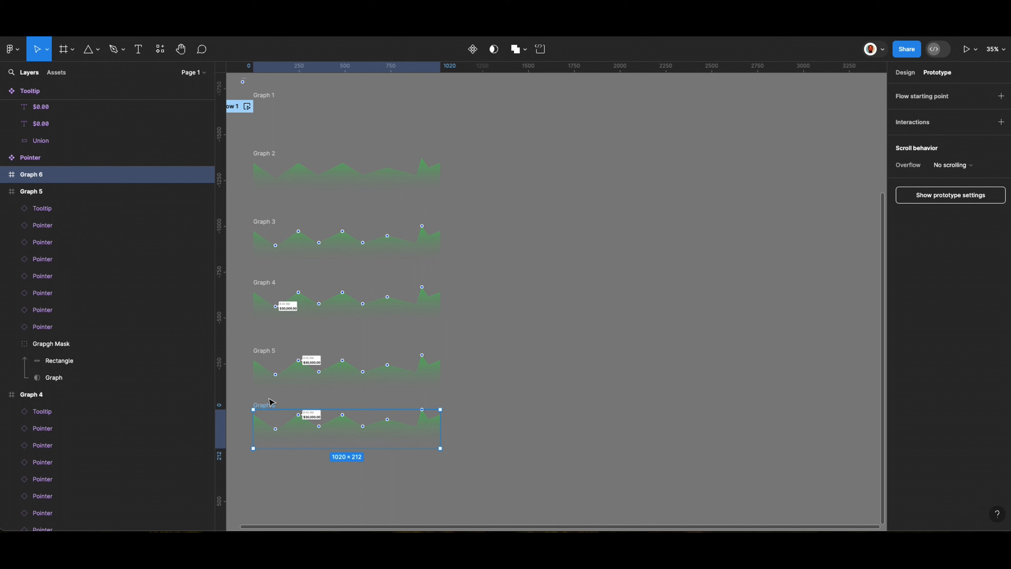
{"action": "scroll", "coordinate": [314, 426], "scroll_direction": "up", "scroll_amount": 5}
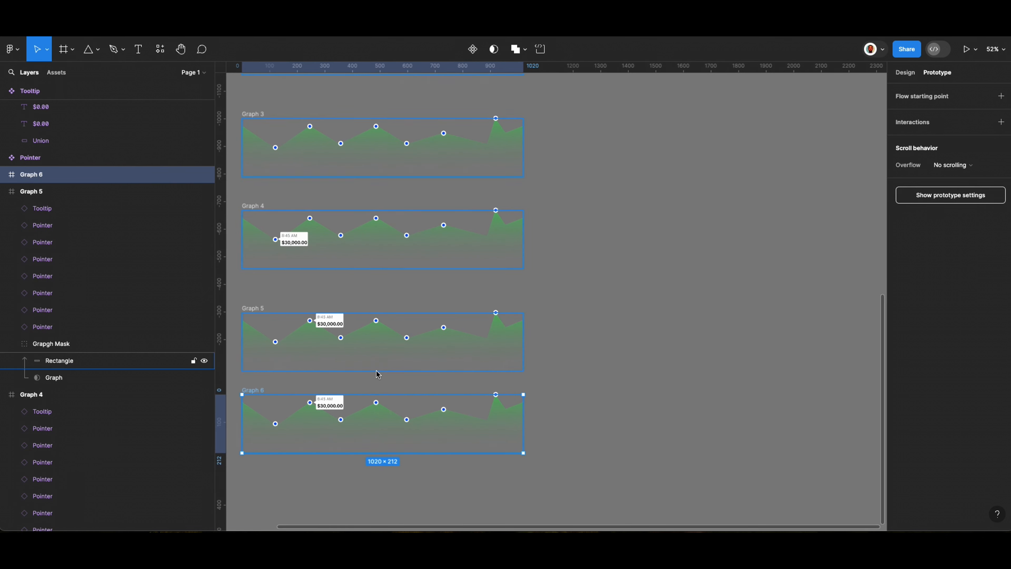
{"action": "left_click_drag", "start_coordinate": [325, 408], "coordinate": [360, 427]}
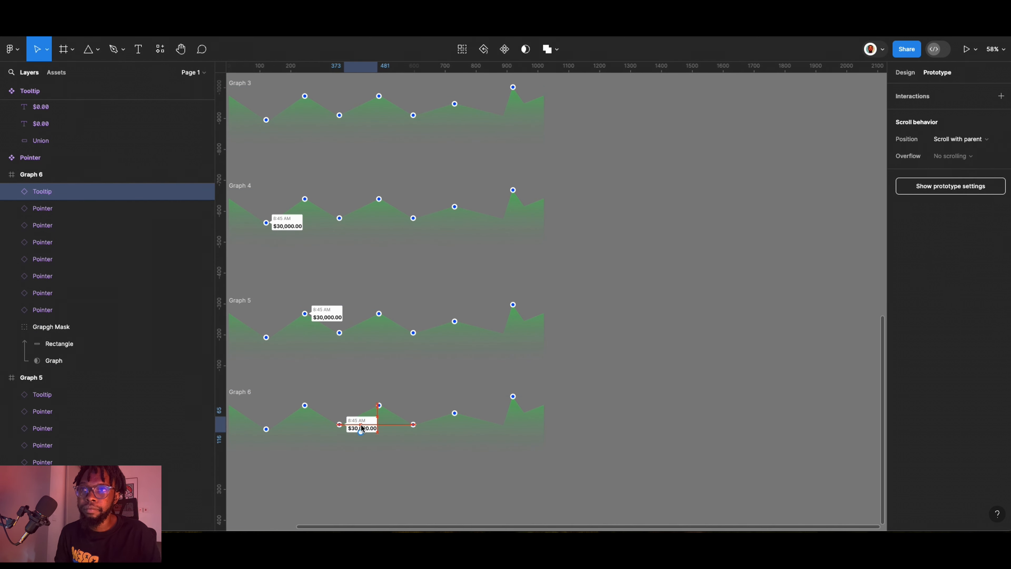
Link the third pointers in Graph 3, Graph 4 and Graph 5 to the Graph 6 frame.
{"action": "left_click", "coordinate": [340, 115]}
{"action": "left_click", "coordinate": [339, 218], "text": "shift"}
{"action": "left_click", "coordinate": [339, 334], "text": "shift"}
{"action": "left_click_drag", "start_coordinate": [340, 334], "coordinate": [305, 347]}
Link Graph 6's second pointer back to Graph 5, and the first pointers in Graph 5 and Graph 6 back to Graph 4.
{"action": "left_click", "coordinate": [309, 412]}
{"action": "left_click", "coordinate": [304, 405]}
{"action": "left_click", "coordinate": [266, 429]}
{"action": "left_click_drag", "start_coordinate": [266, 428], "coordinate": [276, 235]}
{"action": "left_click", "coordinate": [266, 337]}
{"action": "left_click_drag", "start_coordinate": [267, 337], "coordinate": [276, 224]}
Duplicate the Graph 6 frame directly below it and move the copy's tooltip beside the fourth pointer.
{"action": "left_click", "coordinate": [510, 280]}
{"action": "scroll", "coordinate": [508, 276], "scroll_direction": "down", "scroll_amount": 5}
{"action": "left_click", "coordinate": [404, 319]}
{"action": "left_click_drag", "start_coordinate": [490, 337], "coordinate": [491, 374]}
{"action": "scroll", "coordinate": [433, 384], "scroll_direction": "up", "scroll_amount": 5}
{"action": "left_click_drag", "start_coordinate": [455, 339], "coordinate": [503, 317]}
Link the fourth pointers in Graph 3 through Graph 6 to the Graph 7 frame.
{"action": "left_click", "coordinate": [477, 201]}
{"action": "left_click", "coordinate": [476, 86], "text": "shift"}
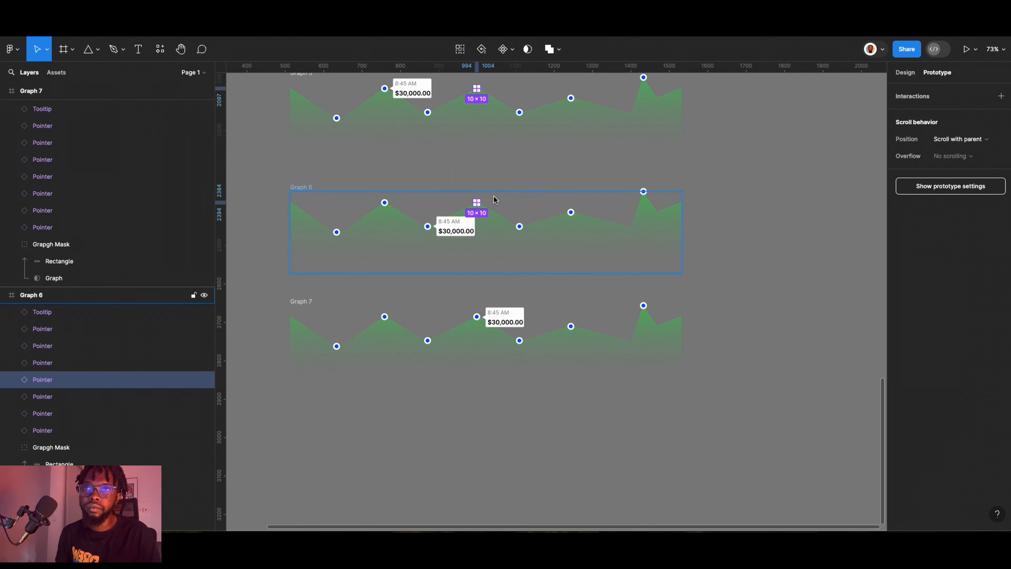
{"action": "scroll", "coordinate": [491, 286], "scroll_direction": "up", "scroll_amount": 10}
{"action": "left_click", "coordinate": [477, 328], "text": "shift"}
{"action": "scroll", "coordinate": [480, 263], "scroll_direction": "down", "scroll_amount": 10}
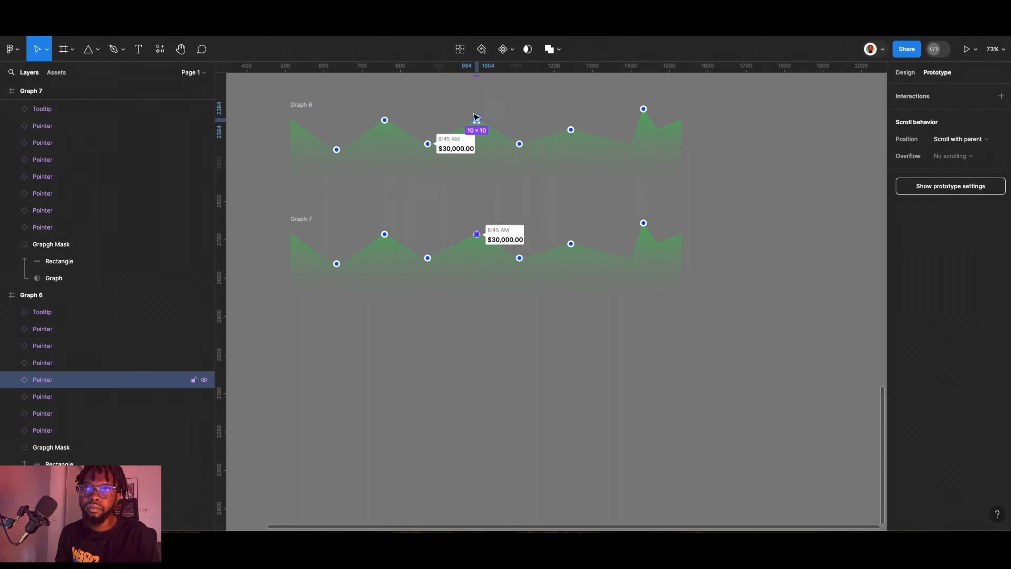
Link the third pointer in Graph 7 back to the Graph 6 frame.
{"action": "left_click", "coordinate": [431, 261]}
{"action": "left_click", "coordinate": [429, 259]}
{"action": "left_click_drag", "start_coordinate": [431, 258], "coordinate": [434, 172]}
Duplicate the Graph 7 frame directly below it and move the copy's tooltip beside the fifth pointer.
{"action": "left_click", "coordinate": [345, 350]}
{"action": "left_click", "coordinate": [301, 219]}
{"action": "left_click", "coordinate": [328, 243]}
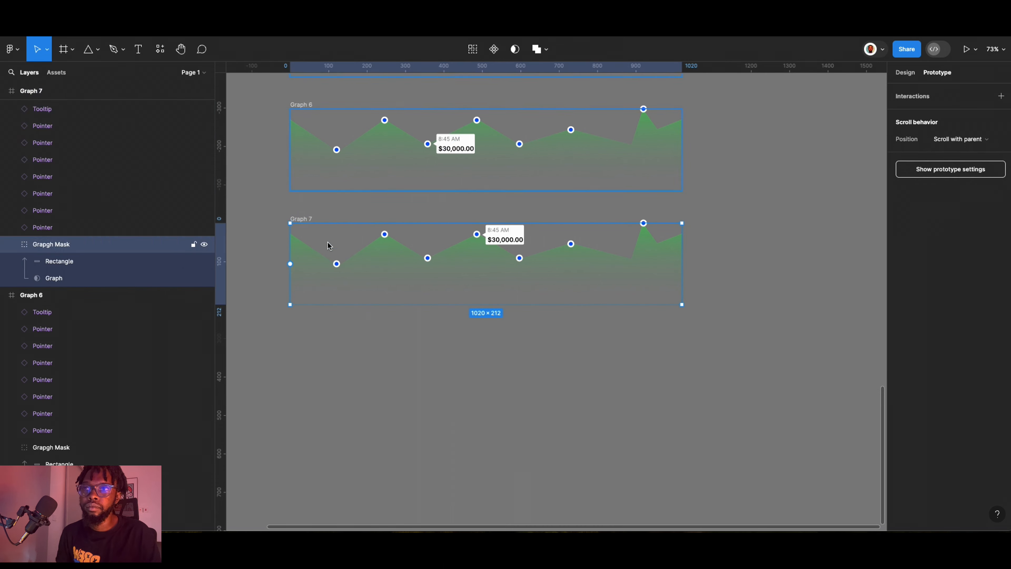
{"action": "left_click", "coordinate": [301, 219]}
{"action": "left_click_drag", "start_coordinate": [442, 281], "coordinate": [442, 376]}
{"action": "left_click_drag", "start_coordinate": [511, 333], "coordinate": [553, 357]}
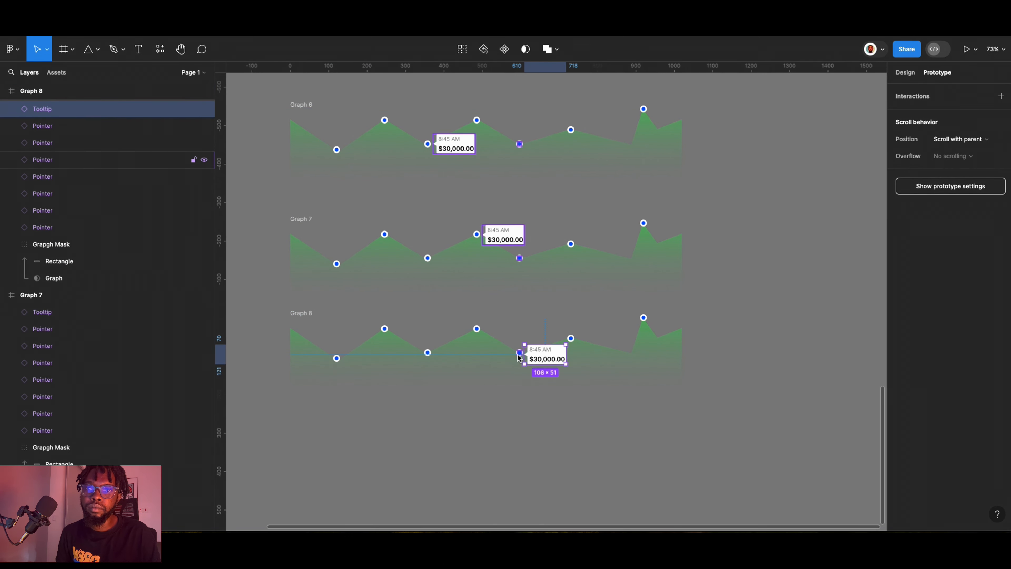
Link the fifth pointers in Graph 3 through Graph 7 to the Graph 8 frame.
{"action": "left_click", "coordinate": [520, 354]}
{"action": "left_click", "coordinate": [520, 260]}
{"action": "left_click", "coordinate": [519, 146], "text": "shift"}
{"action": "scroll", "coordinate": [534, 151], "scroll_direction": "up", "scroll_amount": 4}
{"action": "left_click", "coordinate": [540, 192], "text": "shift"}
{"action": "scroll", "coordinate": [553, 217], "scroll_direction": "up", "scroll_amount": 4}
{"action": "left_click", "coordinate": [541, 199], "text": "shift"}
{"action": "scroll", "coordinate": [545, 198], "scroll_direction": "up", "scroll_amount": 3}
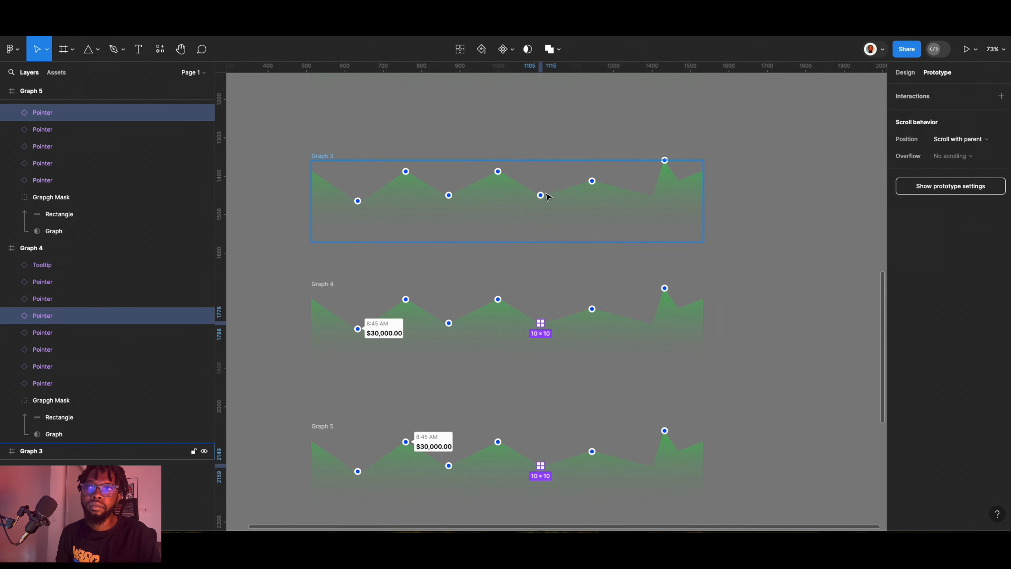
{"action": "left_click", "coordinate": [541, 195], "text": "shift"}
{"action": "scroll", "coordinate": [542, 239], "scroll_direction": "down", "scroll_amount": 13}
{"action": "left_click_drag", "start_coordinate": [541, 148], "coordinate": [496, 235]}
Link the fourth pointer in Graph 8 back to the Graph 7 frame.
{"action": "scroll", "coordinate": [443, 254], "scroll_direction": "down", "scroll_amount": 6}
{"action": "left_click", "coordinate": [477, 275]}
{"action": "left_click", "coordinate": [345, 311]}
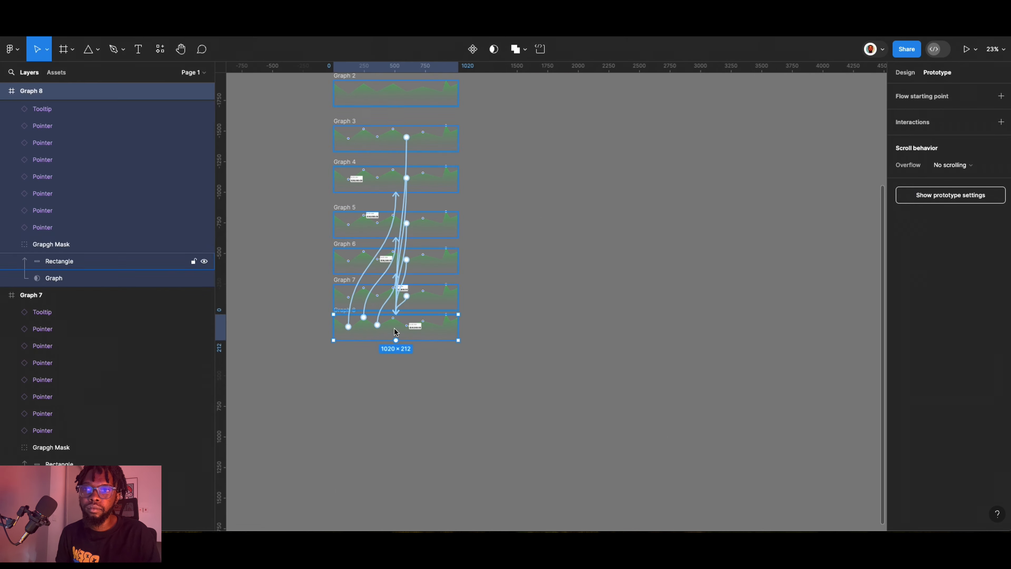
{"action": "scroll", "coordinate": [394, 331], "scroll_direction": "up", "scroll_amount": 4}
{"action": "left_click", "coordinate": [406, 309]}
{"action": "left_click_drag", "start_coordinate": [406, 308], "coordinate": [406, 273]}
Duplicate the Graph 8 frame directly below it and move the copy's tooltip beside the sixth pointer.
{"action": "left_click", "coordinate": [300, 298]}
{"action": "left_click_drag", "start_coordinate": [361, 339], "coordinate": [362, 410]}
{"action": "left_click", "coordinate": [447, 394]}
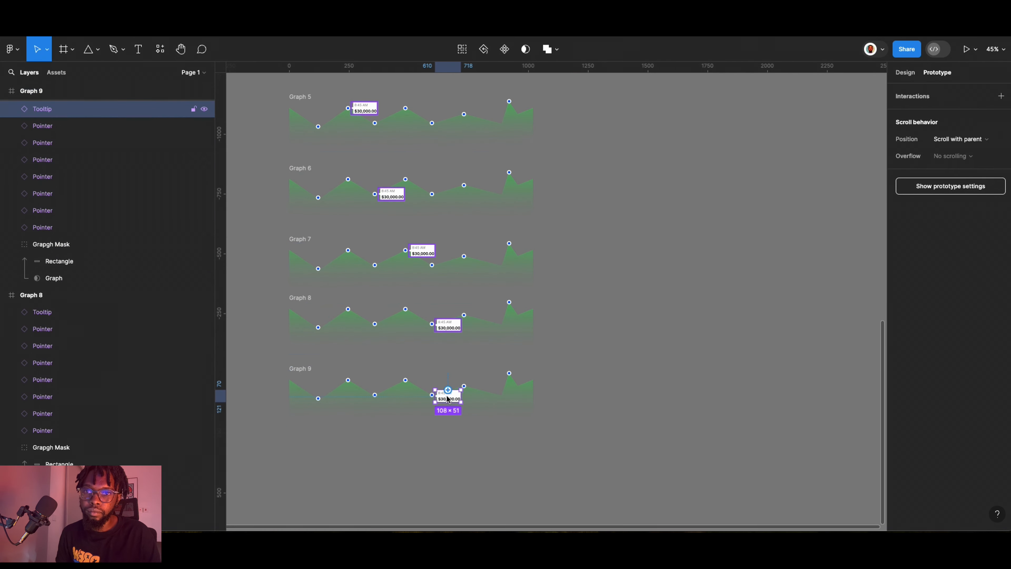
{"action": "scroll", "coordinate": [456, 394], "scroll_direction": "up", "scroll_amount": 6}
{"action": "left_click_drag", "start_coordinate": [434, 402], "coordinate": [592, 350]}
Link the matching sixth pointers in the earlier graphs to Graph 9 with On click Smart animate, and Graph 9's fifth pointer back to Graph 8.
{"action": "scroll", "coordinate": [481, 352], "scroll_direction": "down", "scroll_amount": 6}
{"action": "double_click", "coordinate": [478, 305]}
{"action": "left_click", "coordinate": [483, 49]}
{"action": "left_click_drag", "start_coordinate": [480, 102], "coordinate": [478, 369]}
{"action": "left_click", "coordinate": [410, 396]}
{"action": "left_click", "coordinate": [423, 429]}
{"action": "left_click", "coordinate": [414, 431]}
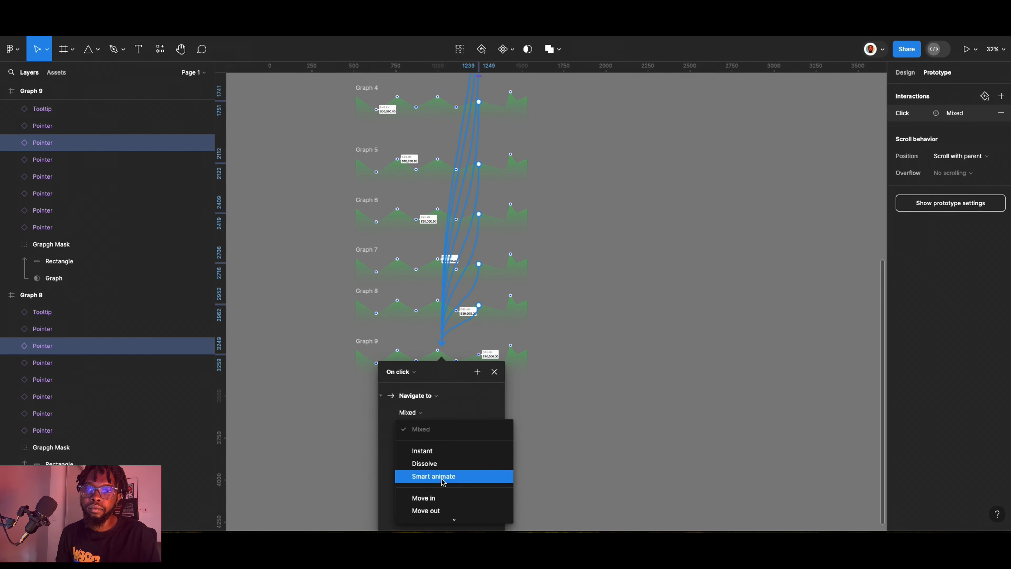
{"action": "left_click", "coordinate": [442, 478]}
{"action": "left_click", "coordinate": [524, 372]}
{"action": "double_click", "coordinate": [458, 361]}
{"action": "left_click", "coordinate": [490, 328]}
{"action": "left_click", "coordinate": [506, 116]}
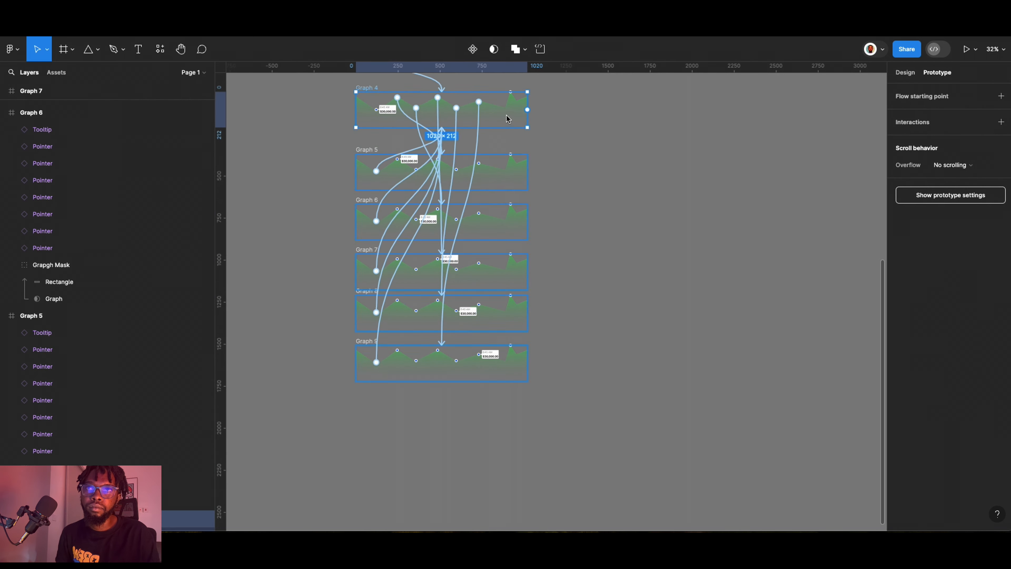
{"action": "scroll", "coordinate": [509, 100], "scroll_direction": "up", "scroll_amount": 6}
{"action": "scroll", "coordinate": [503, 116], "scroll_direction": "down", "scroll_amount": 2}
{"action": "scroll", "coordinate": [493, 88], "scroll_direction": "up", "scroll_amount": 3}
{"action": "double_click", "coordinate": [493, 206]}
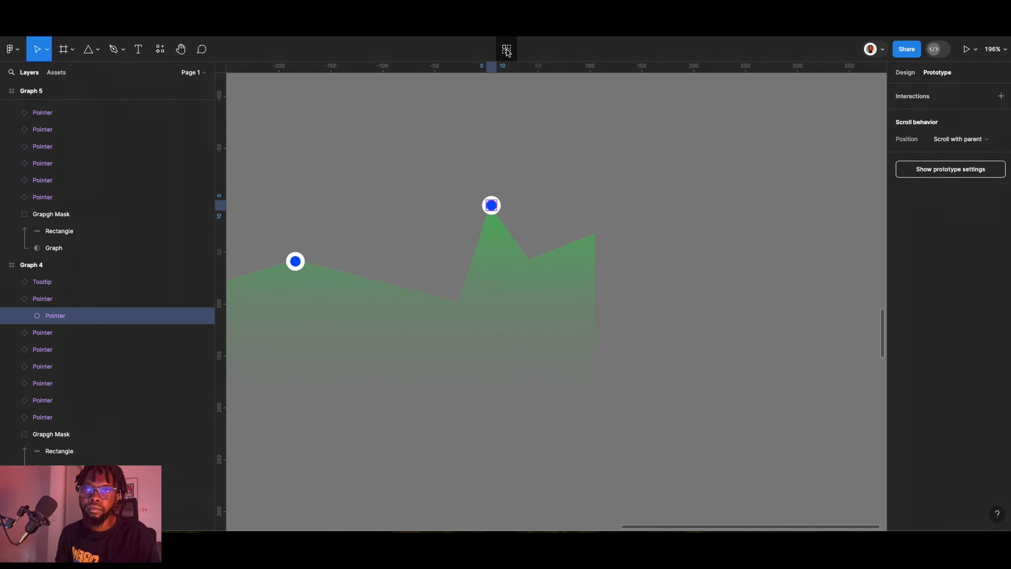
{"action": "left_click", "coordinate": [506, 49]}
{"action": "scroll", "coordinate": [447, 196], "scroll_direction": "down", "scroll_amount": 10}
{"action": "scroll", "coordinate": [350, 262], "scroll_direction": "up", "scroll_amount": 1}
Duplicate the Graph 9 frame and place the copy directly below it, aligned with its left edge.
{"action": "left_click", "coordinate": [340, 275]}
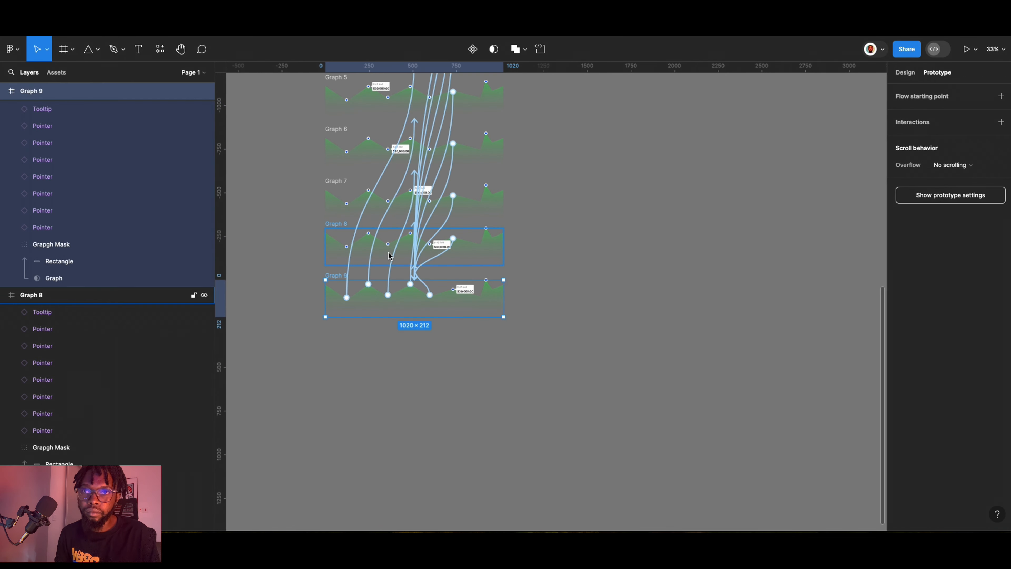
{"action": "key", "text": "super+d"}
{"action": "left_click_drag", "start_coordinate": [559, 287], "coordinate": [371, 340]}
{"action": "left_click", "coordinate": [464, 290]}
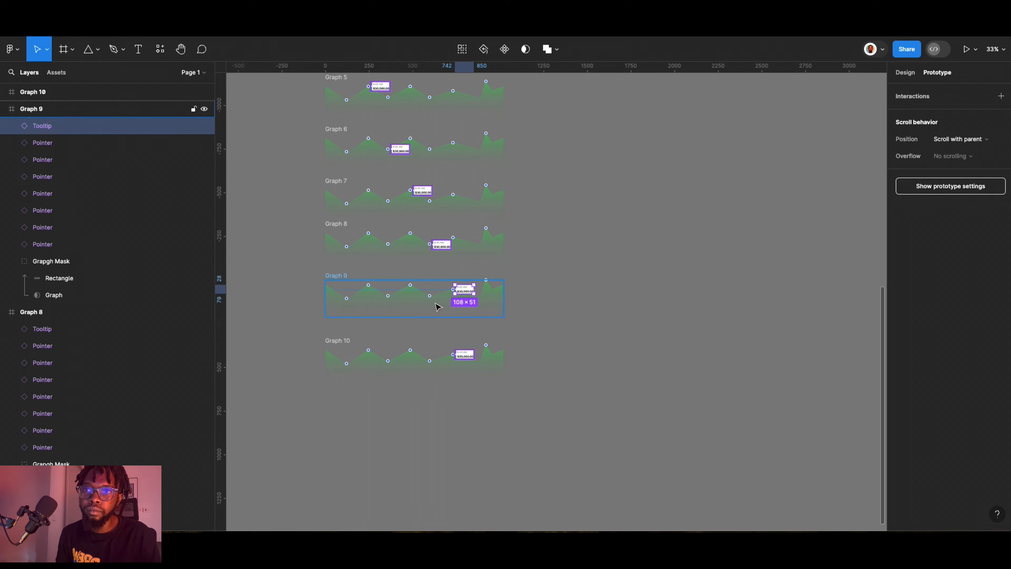
{"action": "left_click", "coordinate": [430, 296]}
{"action": "left_click", "coordinate": [435, 306]}
Select all matching seventh pointers, at the graphs' highest peak, and link them to Graph 10 with an On click Navigate to interaction using Smart animate.
{"action": "scroll", "coordinate": [487, 345], "scroll_direction": "up", "scroll_amount": 3}
{"action": "left_click", "coordinate": [485, 345]}
{"action": "left_click", "coordinate": [475, 52]}
{"action": "left_click_drag", "start_coordinate": [486, 260], "coordinate": [417, 363]}
{"action": "left_click", "coordinate": [366, 395]}
{"action": "left_click", "coordinate": [363, 417]}
{"action": "left_click", "coordinate": [360, 414]}
{"action": "left_click", "coordinate": [372, 459]}
{"action": "left_click", "coordinate": [369, 431]}
{"action": "left_click", "coordinate": [382, 476]}
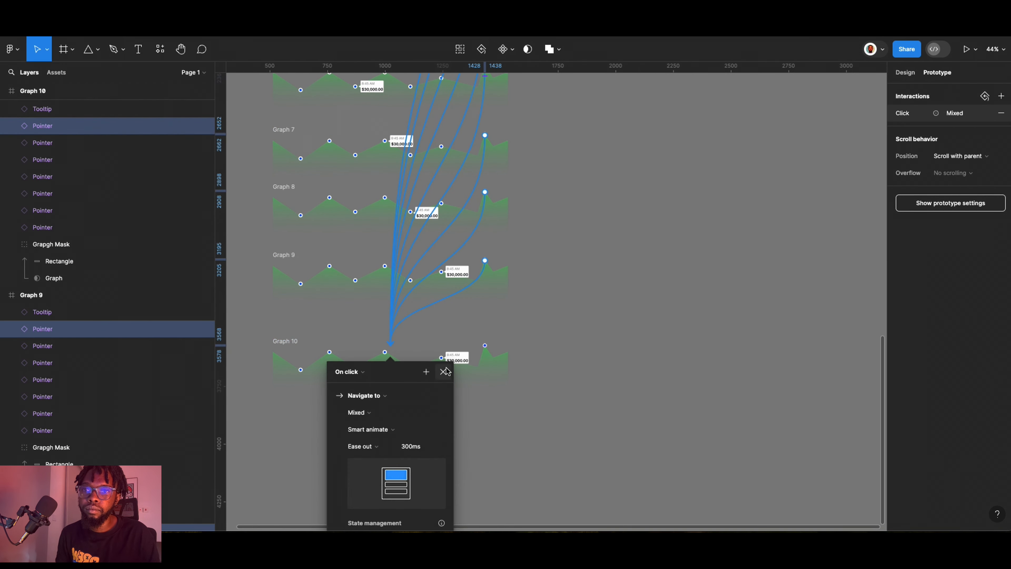
Move the Graph 10 tooltip beside the seventh pointer at the highest peak and open its price text for editing.
{"action": "left_click", "coordinate": [457, 357]}
{"action": "scroll", "coordinate": [457, 358], "scroll_direction": "up", "scroll_amount": 5}
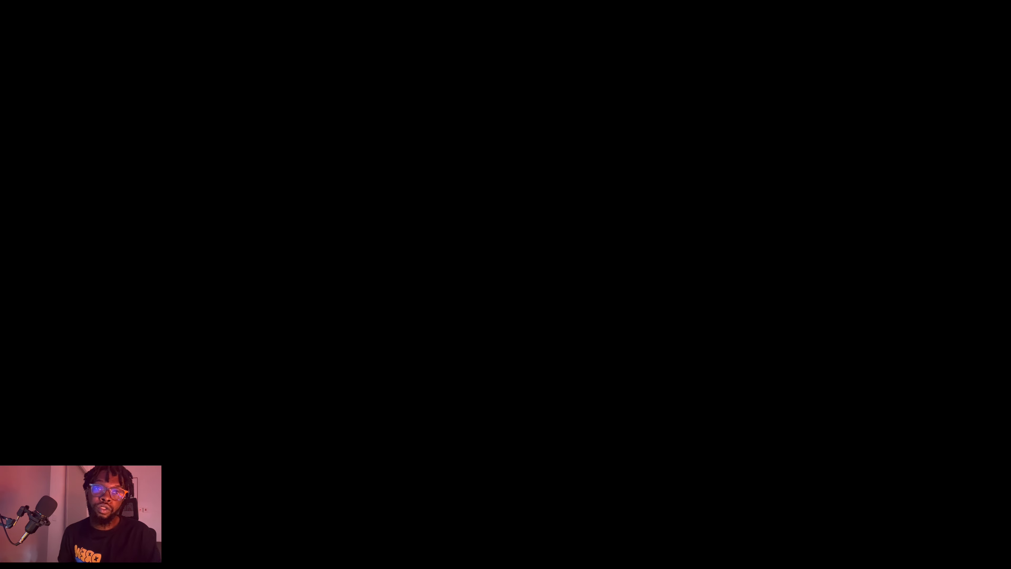
{"action": "scroll", "coordinate": [446, 278], "scroll_direction": "down", "scroll_amount": 6}
{"action": "scroll", "coordinate": [443, 279], "scroll_direction": "up", "scroll_amount": 6}
{"action": "scroll", "coordinate": [440, 280], "scroll_direction": "down", "scroll_amount": 7}
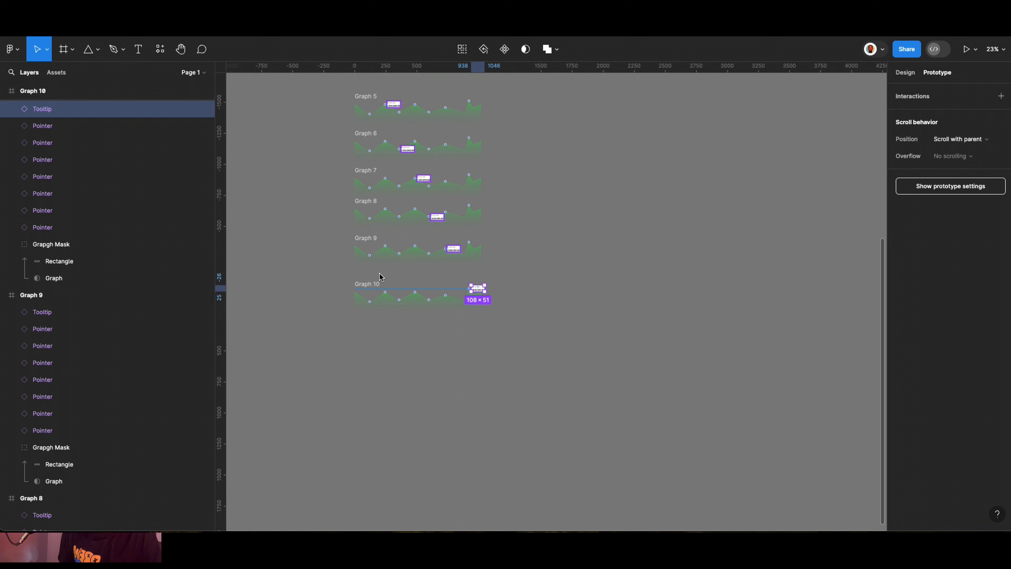
{"action": "scroll", "coordinate": [390, 246], "scroll_direction": "up", "scroll_amount": 10}
{"action": "scroll", "coordinate": [423, 308], "scroll_direction": "down", "scroll_amount": 10}
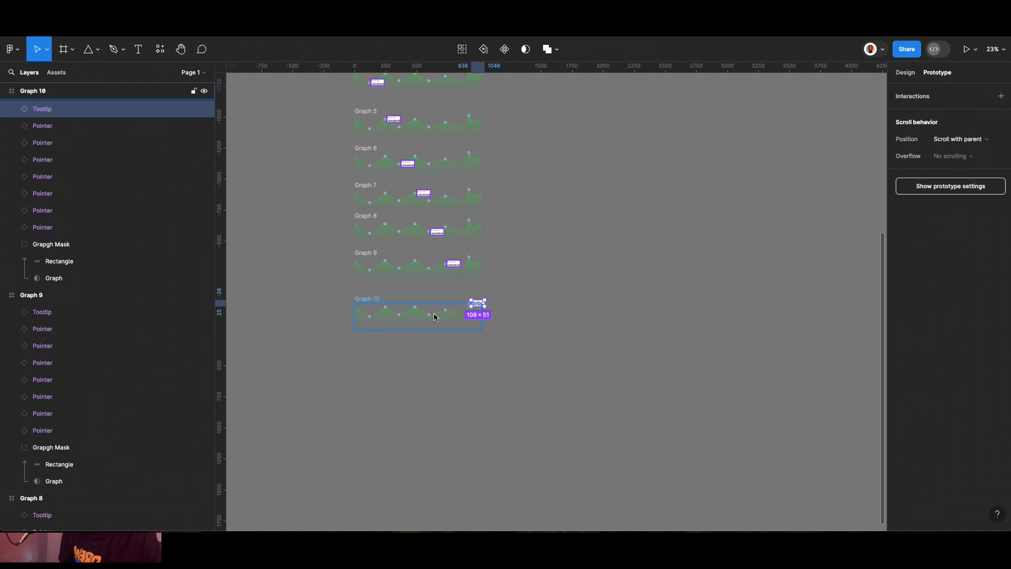
{"action": "scroll", "coordinate": [470, 310], "scroll_direction": "up", "scroll_amount": 10}
{"action": "scroll", "coordinate": [578, 275], "scroll_direction": "down", "scroll_amount": 10}
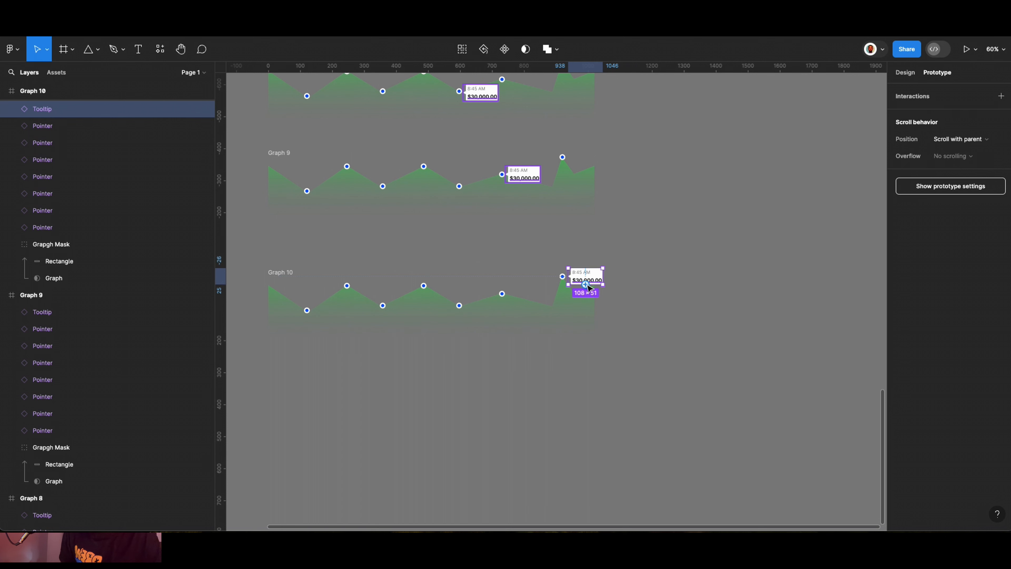
{"action": "scroll", "coordinate": [589, 288], "scroll_direction": "up", "scroll_amount": 1}
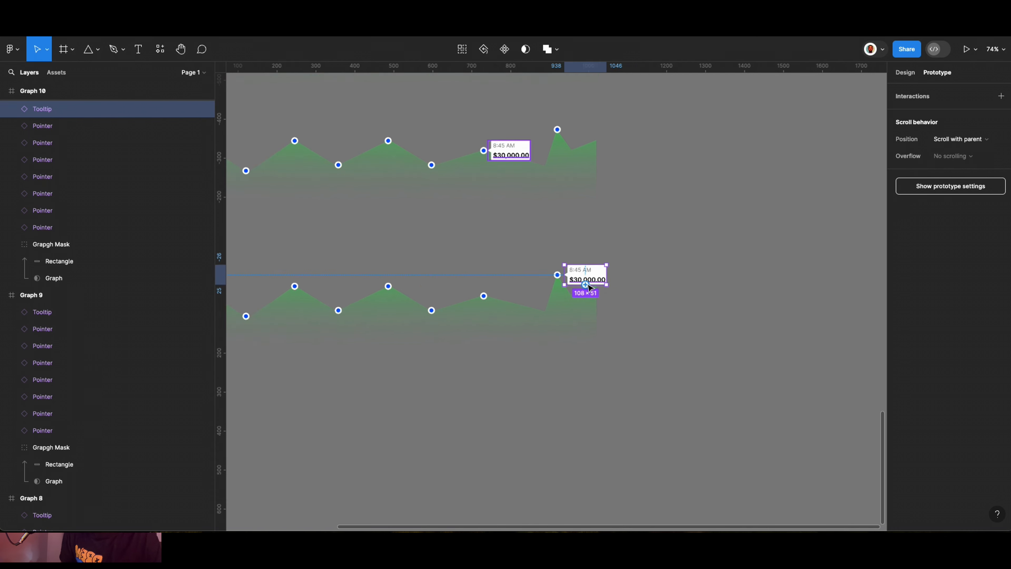
{"action": "scroll", "coordinate": [594, 284], "scroll_direction": "up", "scroll_amount": 10}
{"action": "double_click", "coordinate": [533, 265]}
{"action": "double_click", "coordinate": [533, 265]}
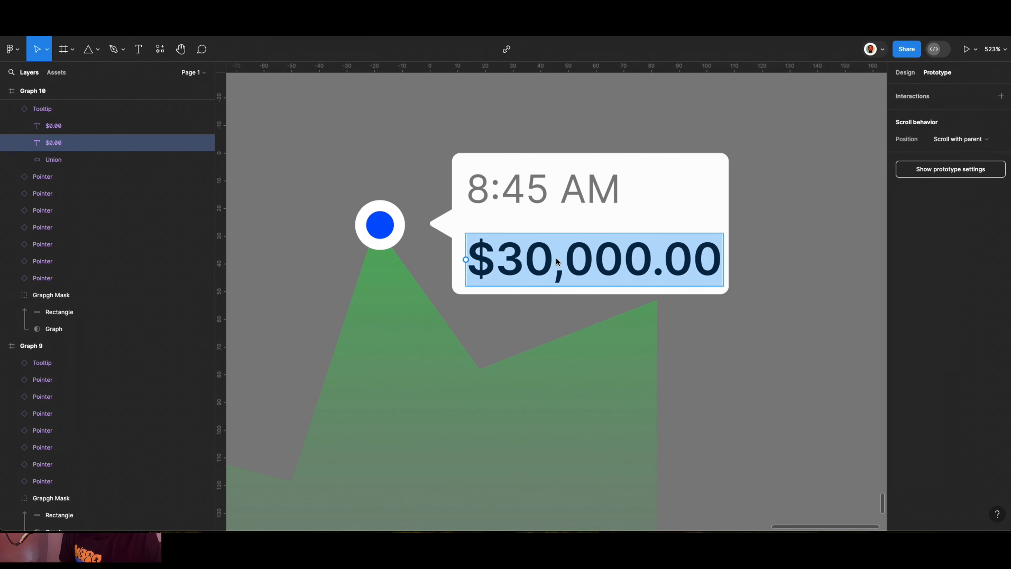
Set the time in the Graph 5 tooltip to 9:30 AM.
{"action": "scroll", "coordinate": [534, 265], "scroll_direction": "down", "scroll_amount": 12}
{"action": "scroll", "coordinate": [478, 255], "scroll_direction": "up", "scroll_amount": 10}
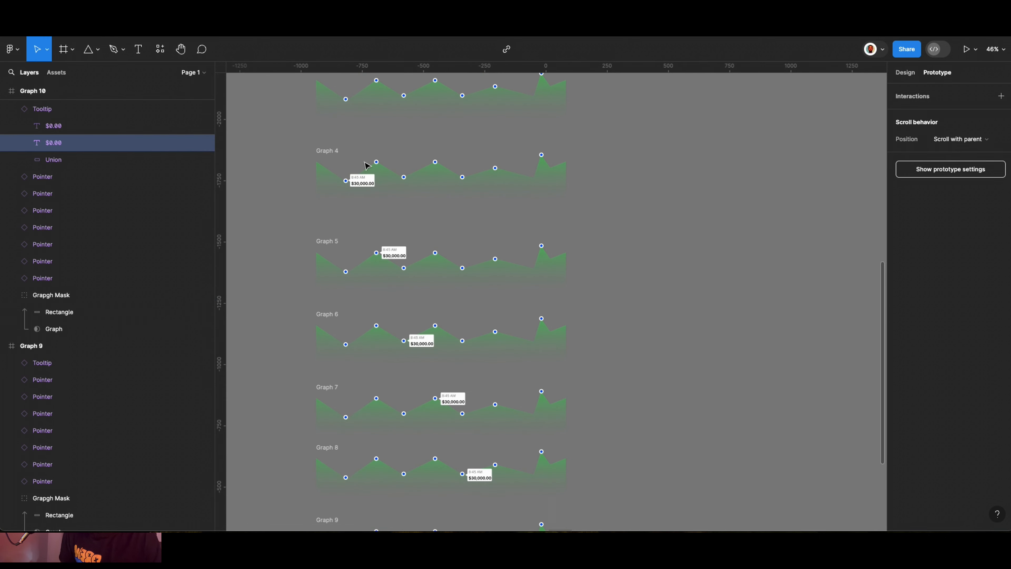
{"action": "scroll", "coordinate": [351, 216], "scroll_direction": "up", "scroll_amount": 3}
{"action": "scroll", "coordinate": [363, 294], "scroll_direction": "up", "scroll_amount": 8}
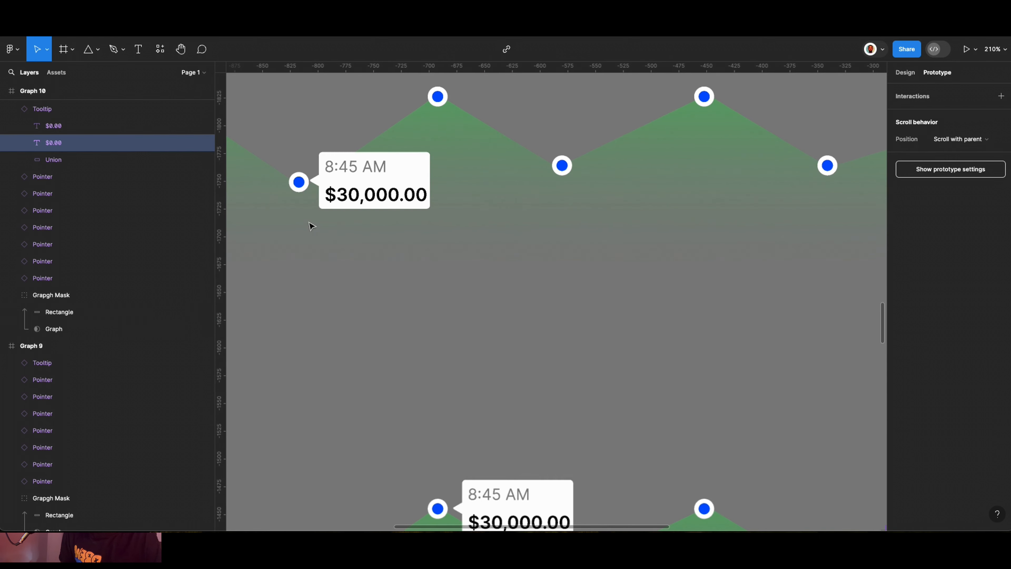
{"action": "scroll", "coordinate": [311, 224], "scroll_direction": "down", "scroll_amount": 8}
{"action": "scroll", "coordinate": [338, 174], "scroll_direction": "up", "scroll_amount": 4}
{"action": "scroll", "coordinate": [360, 268], "scroll_direction": "up", "scroll_amount": 2}
{"action": "left_click", "coordinate": [360, 264]}
{"action": "key", "text": "BackSpace"}
{"action": "type", "text": "9"}
{"action": "key", "text": "BackSpace"}
{"action": "key", "text": "BackSpace"}
{"action": "type", "text": "30 AM"}
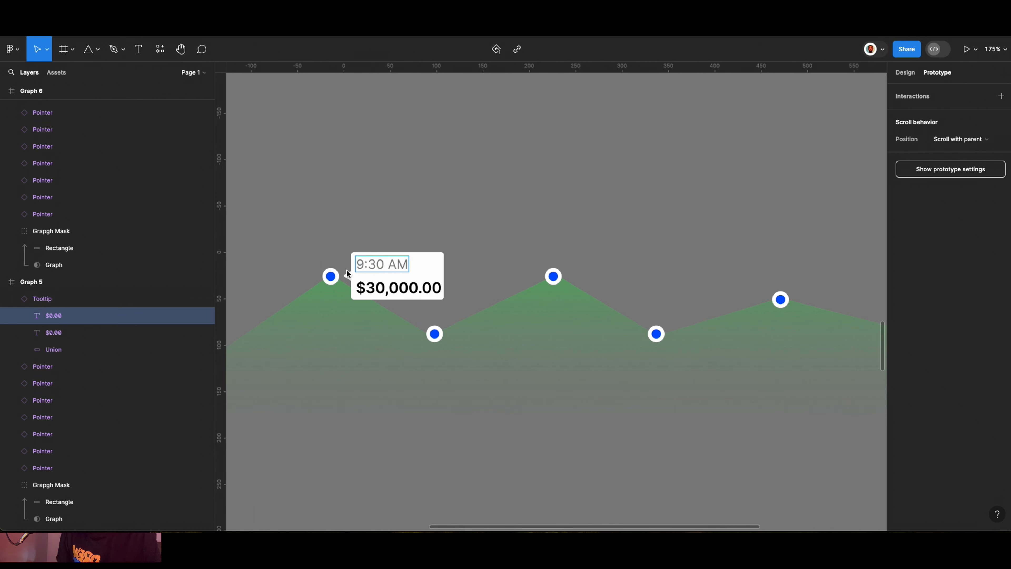
Set the price in the Graph 5 tooltip to $30,900.00.
{"action": "double_click", "coordinate": [399, 287]}
{"action": "key", "text": "BackSpace"}
{"action": "type", "text": "9"}
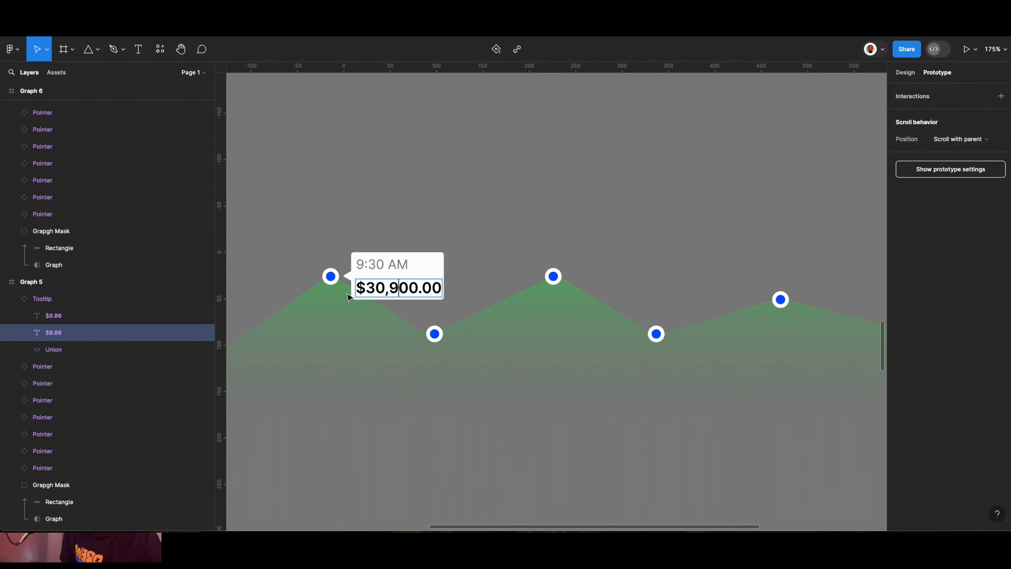
Set the time in the Graph 6 tooltip to 10:15 AM.
{"action": "scroll", "coordinate": [348, 297], "scroll_direction": "down", "scroll_amount": 10}
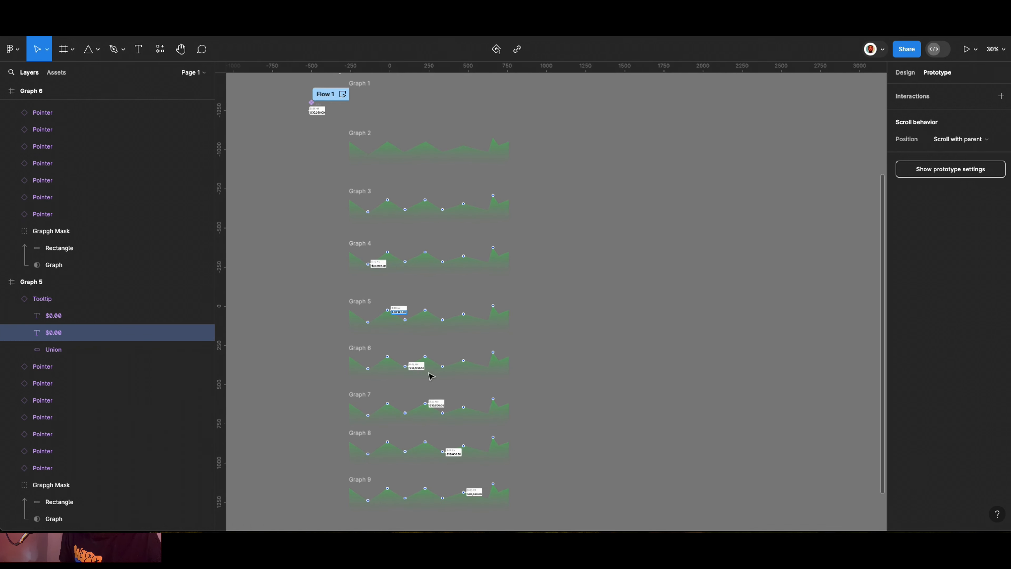
{"action": "scroll", "coordinate": [430, 375], "scroll_direction": "up", "scroll_amount": 5}
{"action": "scroll", "coordinate": [435, 360], "scroll_direction": "up", "scroll_amount": 1}
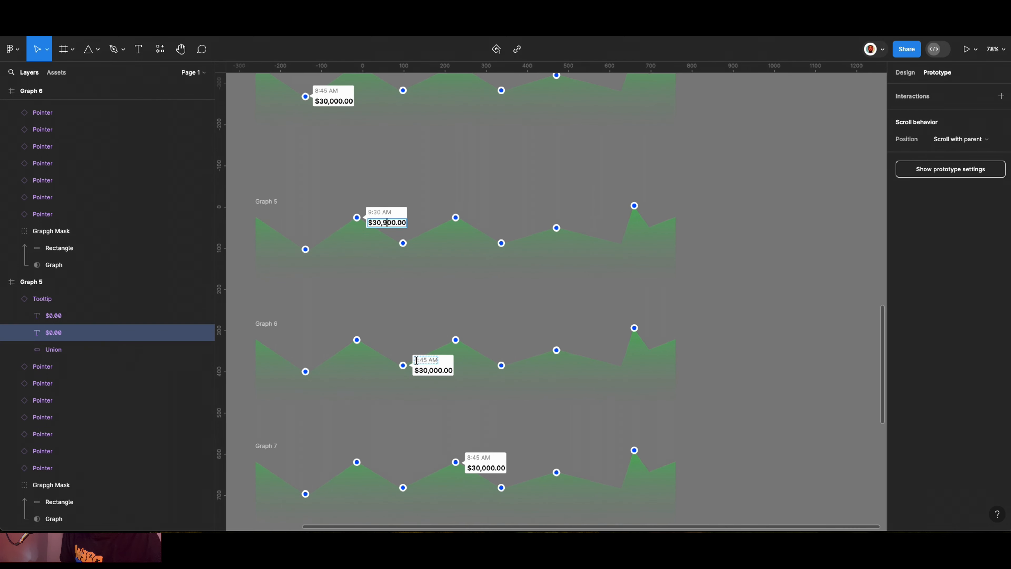
{"action": "scroll", "coordinate": [416, 361], "scroll_direction": "up", "scroll_amount": 6}
{"action": "left_click", "coordinate": [416, 360]}
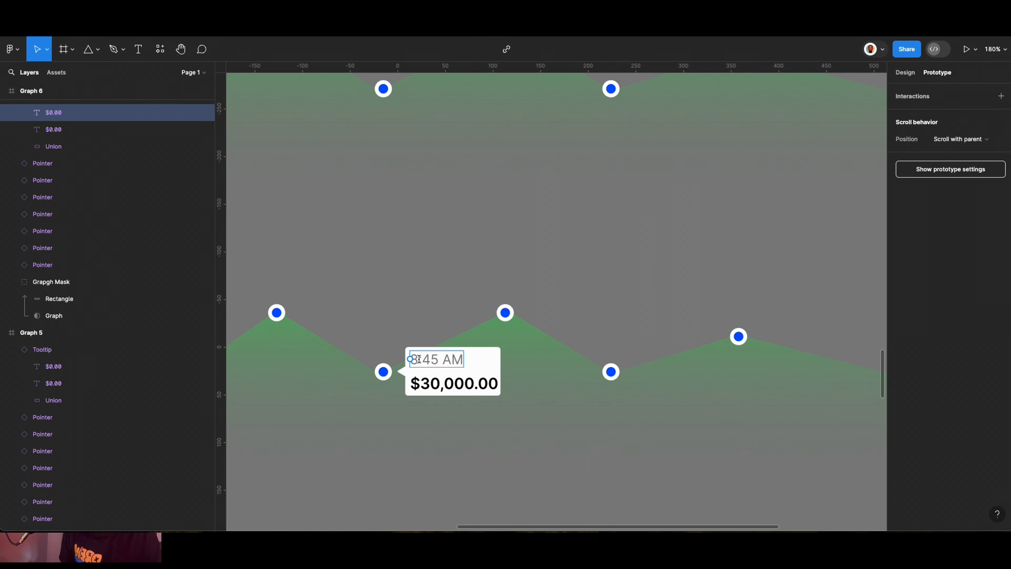
{"action": "scroll", "coordinate": [418, 359], "scroll_direction": "down", "scroll_amount": 12}
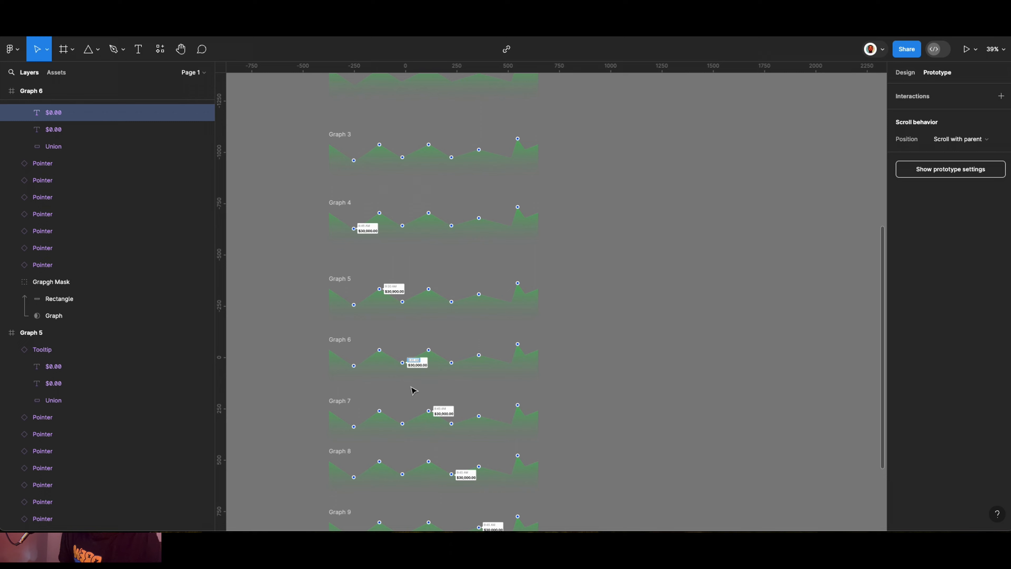
{"action": "scroll", "coordinate": [433, 382], "scroll_direction": "up", "scroll_amount": 7}
{"action": "scroll", "coordinate": [434, 382], "scroll_direction": "up", "scroll_amount": 2}
{"action": "key", "text": "BackSpace"}
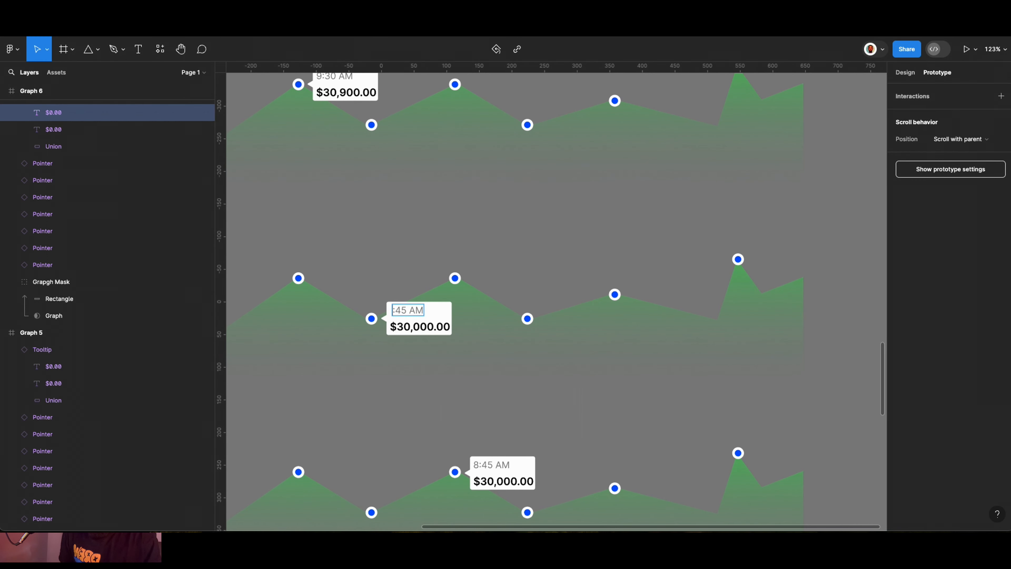
{"action": "type", "text": "10"}
{"action": "key", "text": "BackSpace"}
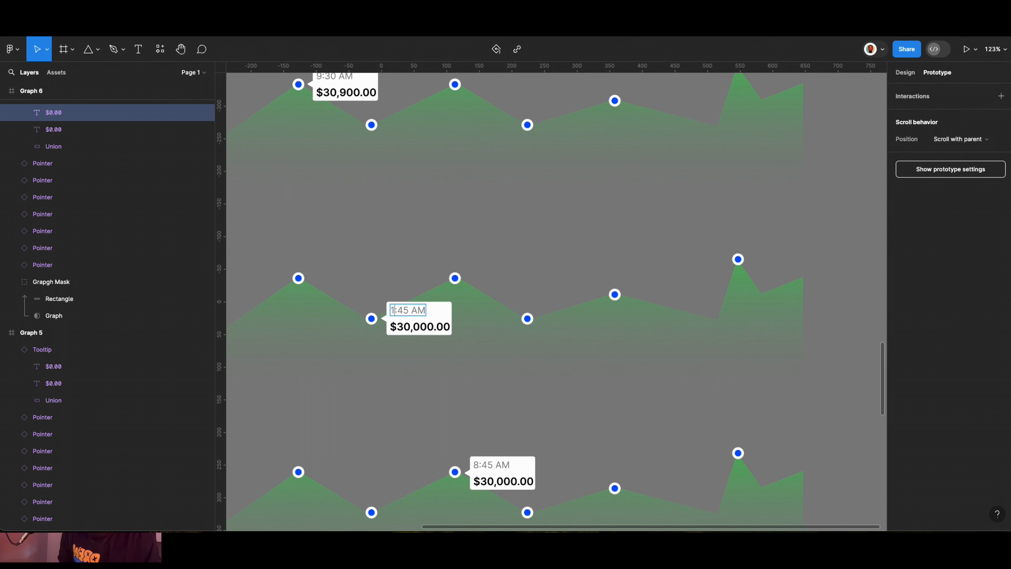
{"action": "type", "text": "0"}
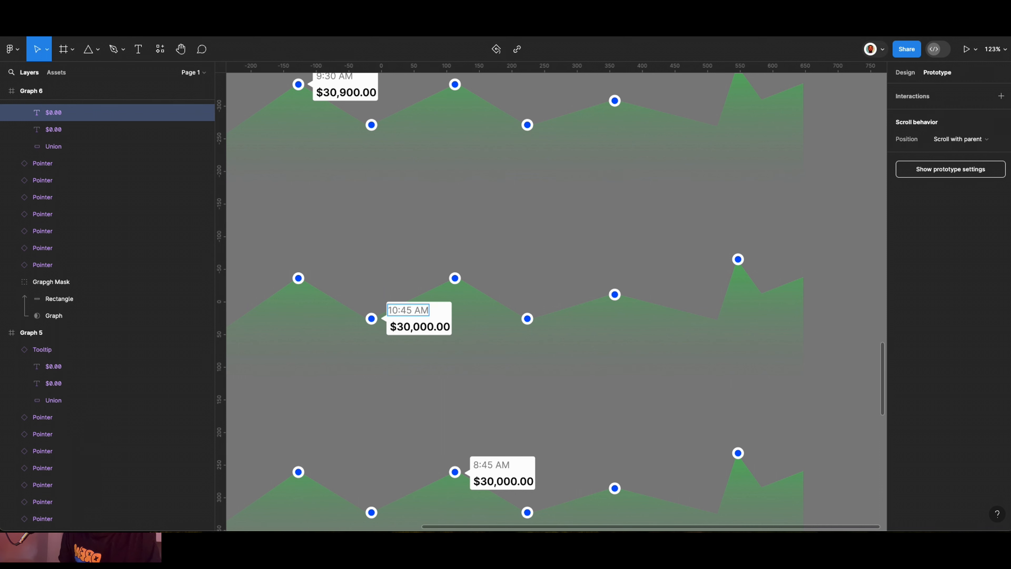
{"action": "scroll", "coordinate": [366, 470], "scroll_direction": "up", "scroll_amount": 1}
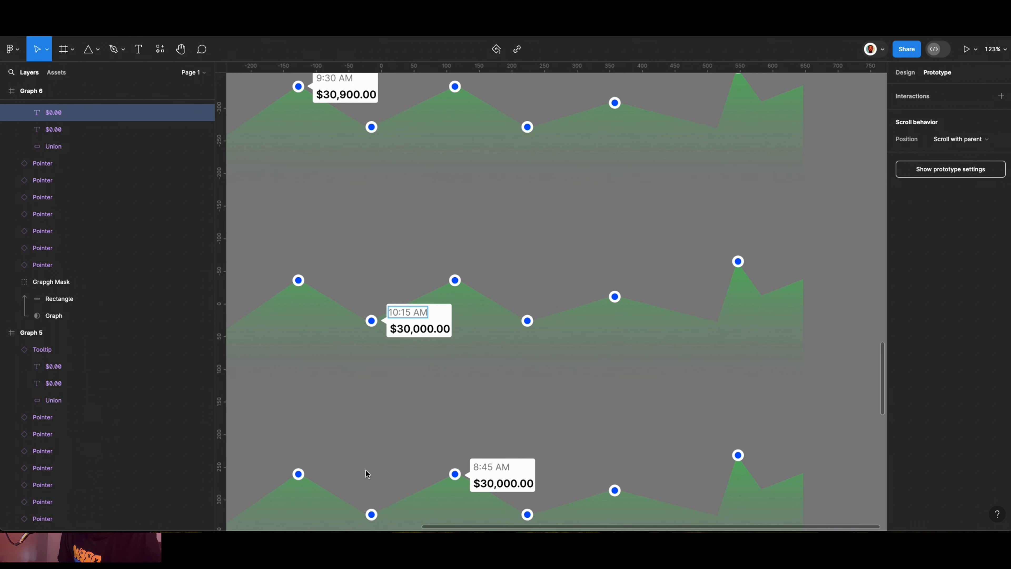
Set the price in the Graph 6 tooltip to $29,000.00.
{"action": "left_click", "coordinate": [405, 328]}
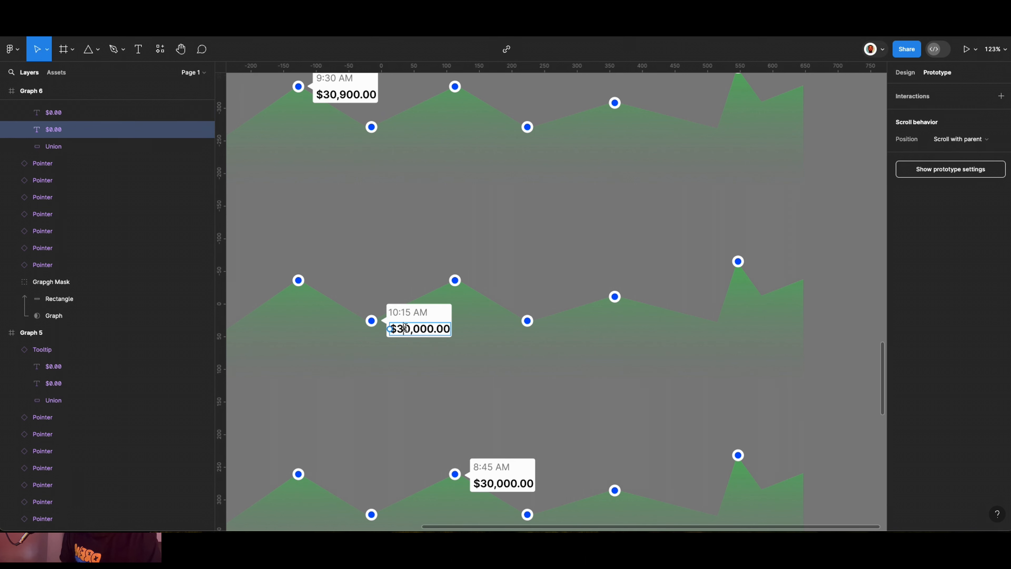
{"action": "key", "text": "BackSpace"}
{"action": "key", "text": "BackSpace"}
{"action": "type", "text": "2"}
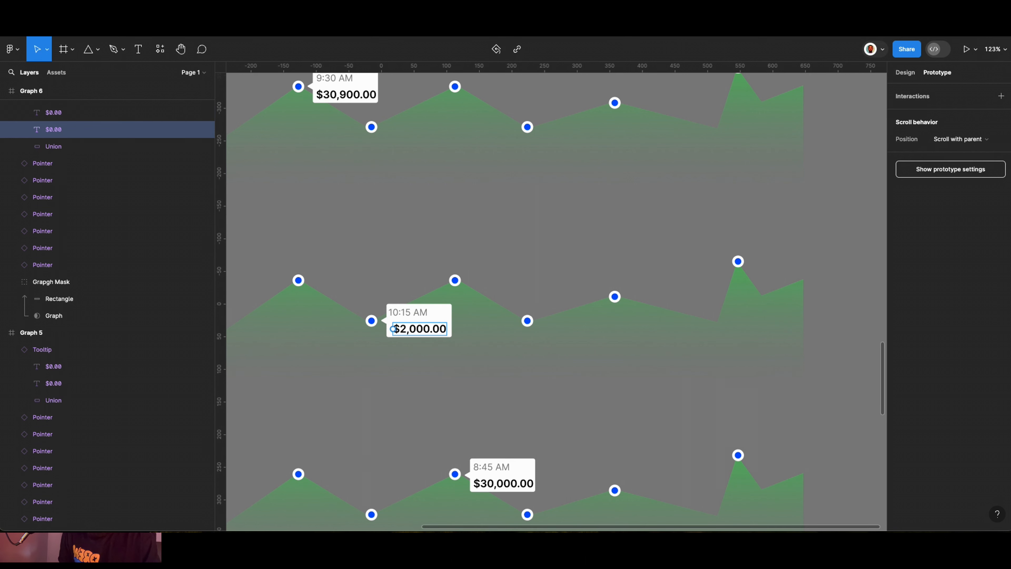
{"action": "type", "text": "9"}
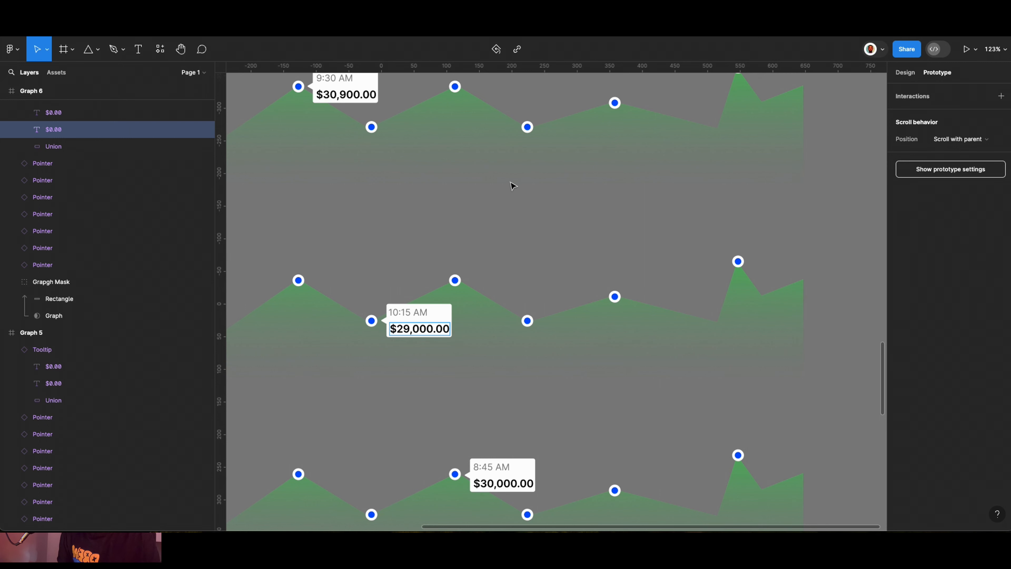
Set the Graph 7 tooltip's time to 10:45 AM and its price to $30,020.00.
{"action": "scroll", "coordinate": [513, 186], "scroll_direction": "down", "scroll_amount": 8}
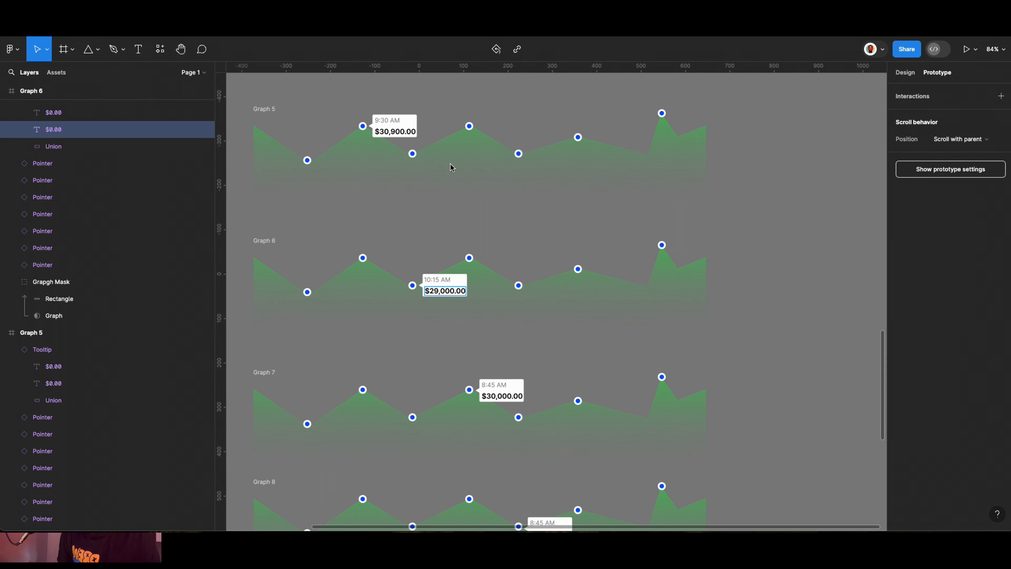
{"action": "scroll", "coordinate": [452, 167], "scroll_direction": "up", "scroll_amount": 4}
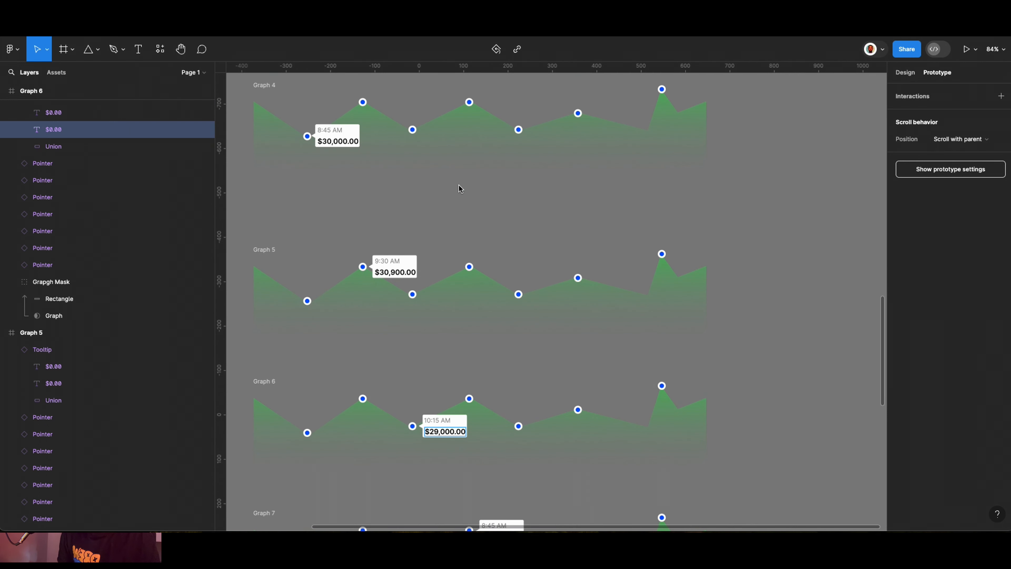
{"action": "scroll", "coordinate": [360, 248], "scroll_direction": "down", "scroll_amount": 2}
{"action": "scroll", "coordinate": [423, 314], "scroll_direction": "down", "scroll_amount": 4}
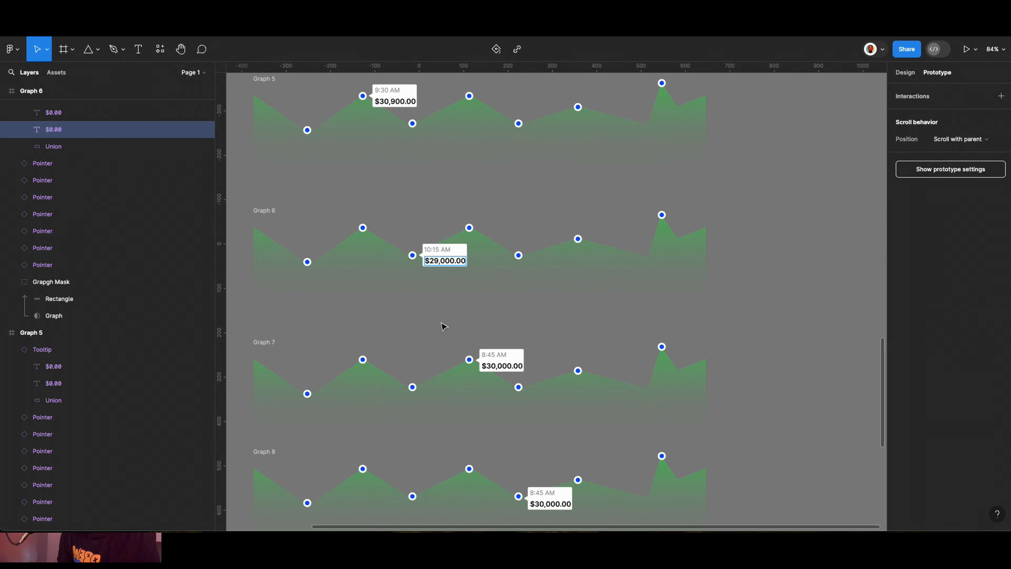
{"action": "scroll", "coordinate": [562, 375], "scroll_direction": "up", "scroll_amount": 5}
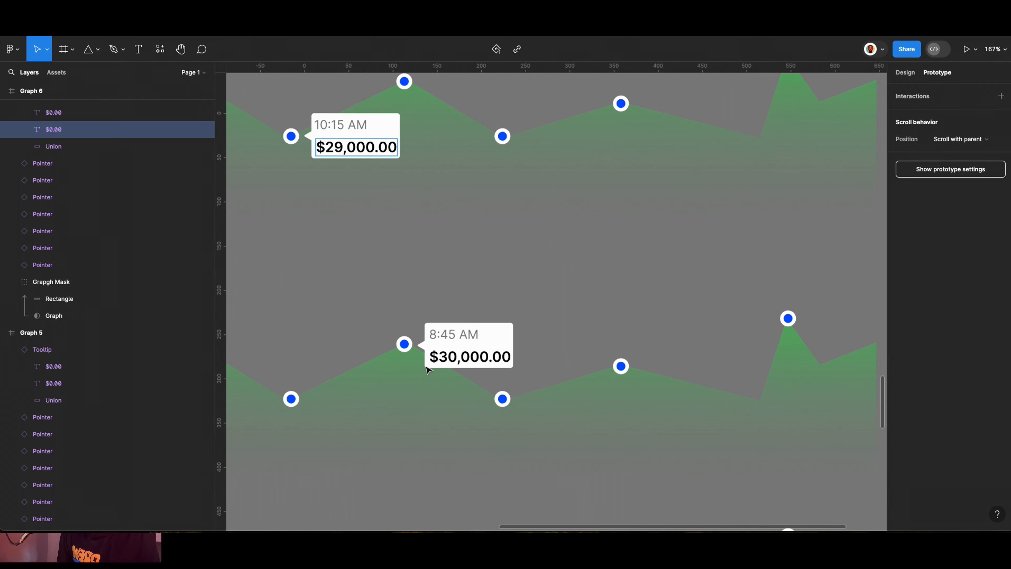
{"action": "left_click", "coordinate": [454, 335]}
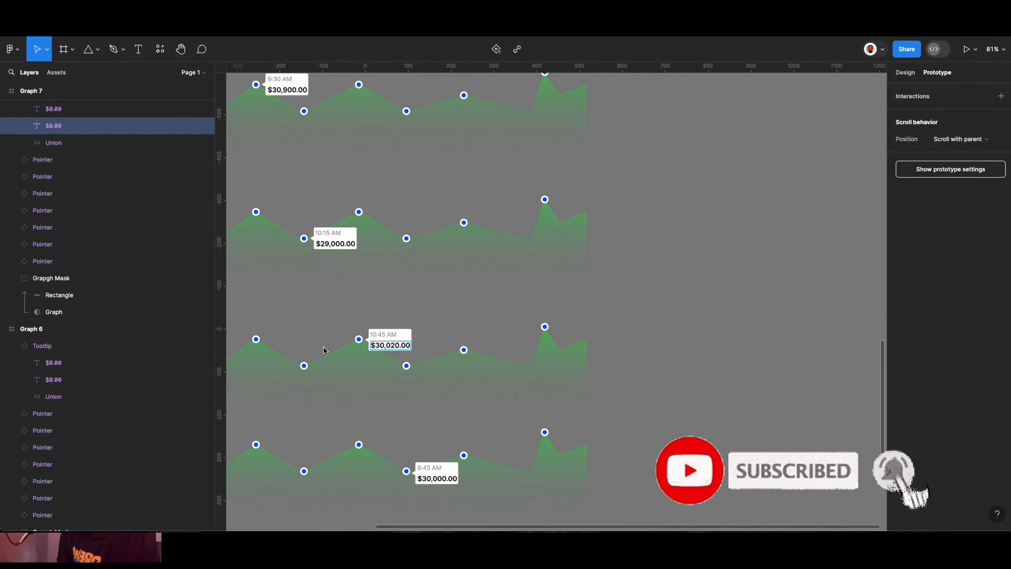
Set the time in the Graph 8 tooltip to 11:00 AM.
{"action": "scroll", "coordinate": [398, 319], "scroll_direction": "up", "scroll_amount": 3}
{"action": "left_click", "coordinate": [407, 474]}
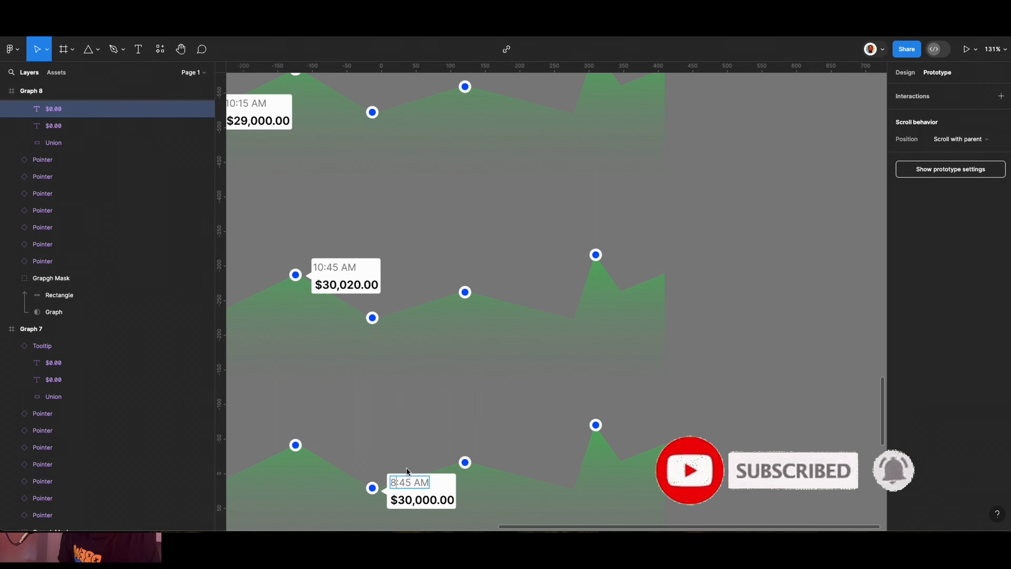
{"action": "type", "text": "11:00 AM"}
{"action": "scroll", "coordinate": [410, 390], "scroll_direction": "down", "scroll_amount": 5}
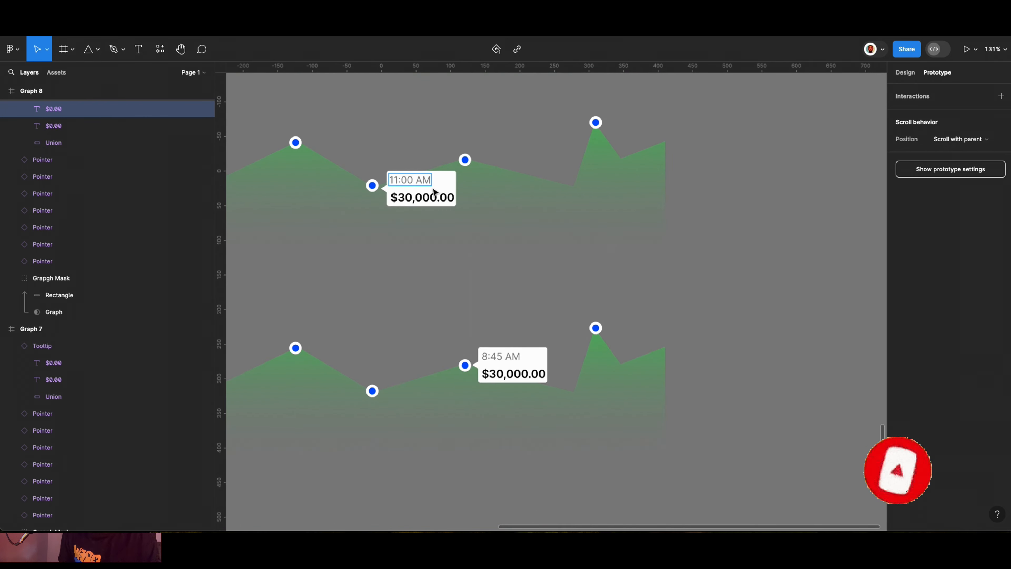
Set the price in the Graph 8 tooltip to $29,400.00.
{"action": "scroll", "coordinate": [434, 192], "scroll_direction": "up", "scroll_amount": 5}
{"action": "double_click", "coordinate": [395, 206]}
{"action": "type", "text": "19"}
{"action": "key", "text": "BackSpace"}
{"action": "key", "text": "BackSpace"}
{"action": "type", "text": "29"}
{"action": "key", "text": "Right"}
{"action": "key", "text": "Right"}
{"action": "key", "text": "BackSpace"}
{"action": "type", "text": "4"}
Set the Graph 9 tooltip's price to $29,900.00 and its time to 11:30 AM.
{"action": "scroll", "coordinate": [415, 392], "scroll_direction": "down", "scroll_amount": 3}
{"action": "double_click", "coordinate": [428, 406]}
{"action": "type", "text": "29"}
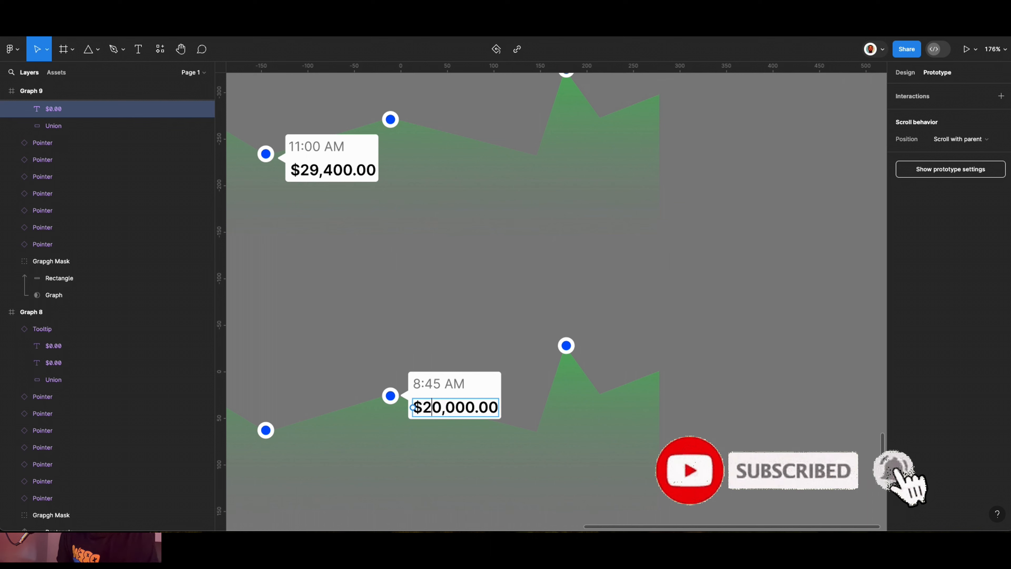
{"action": "double_click", "coordinate": [421, 385]}
{"action": "type", "text": "11"}
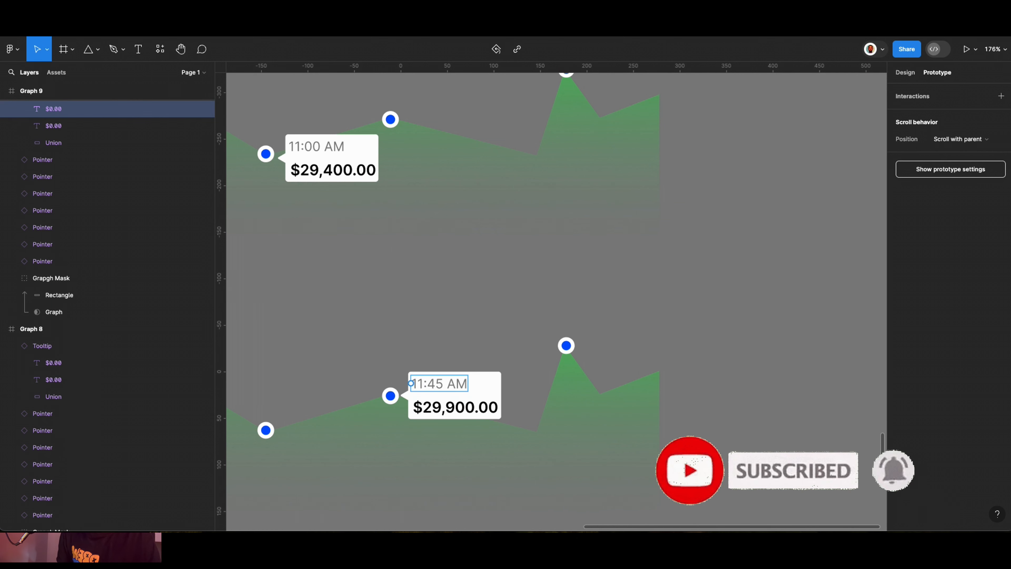
{"action": "key", "text": "Right"}
{"action": "key", "text": "Right"}
{"action": "key", "text": "Right"}
{"action": "key", "text": "BackSpace"}
{"action": "key", "text": "BackSpace"}
{"action": "type", "text": "30"}
Set the price in the Graph 10 tooltip to $33,000.00.
{"action": "scroll", "coordinate": [481, 350], "scroll_direction": "down", "scroll_amount": 10}
{"action": "scroll", "coordinate": [474, 335], "scroll_direction": "up", "scroll_amount": 8}
{"action": "scroll", "coordinate": [442, 300], "scroll_direction": "up", "scroll_amount": 5}
{"action": "left_click", "coordinate": [452, 304]}
{"action": "key", "text": "BackSpace"}
{"action": "type", "text": "3"}
{"action": "scroll", "coordinate": [476, 277], "scroll_direction": "down", "scroll_amount": 4}
Set the time in the Graph 10 tooltip to 12:00 PM.
{"action": "left_click", "coordinate": [452, 279]}
{"action": "scroll", "coordinate": [453, 280], "scroll_direction": "up", "scroll_amount": 10}
{"action": "double_click", "coordinate": [468, 275]}
{"action": "type", "text": "12"}
{"action": "left_click_drag", "start_coordinate": [618, 263], "coordinate": [528, 261]}
{"action": "type", "text": "00"}
{"action": "key", "text": "Right"}
{"action": "key", "text": "Right"}
{"action": "key", "text": "BackSpace"}
{"action": "type", "text": "P"}
Examine the prototype connections of the Graph 8, Graph 9 and Graph 10 frames by selecting each frame in turn.
{"action": "scroll", "coordinate": [516, 168], "scroll_direction": "down", "scroll_amount": 10}
{"action": "left_click", "coordinate": [602, 250]}
{"action": "scroll", "coordinate": [602, 249], "scroll_direction": "down", "scroll_amount": 6}
{"action": "scroll", "coordinate": [559, 254], "scroll_direction": "up", "scroll_amount": 5}
{"action": "left_click", "coordinate": [453, 446]}
{"action": "scroll", "coordinate": [560, 469], "scroll_direction": "up", "scroll_amount": 5}
{"action": "left_click", "coordinate": [515, 443]}
{"action": "left_click_drag", "start_coordinate": [516, 444], "coordinate": [454, 264]}
{"action": "left_click", "coordinate": [456, 266]}
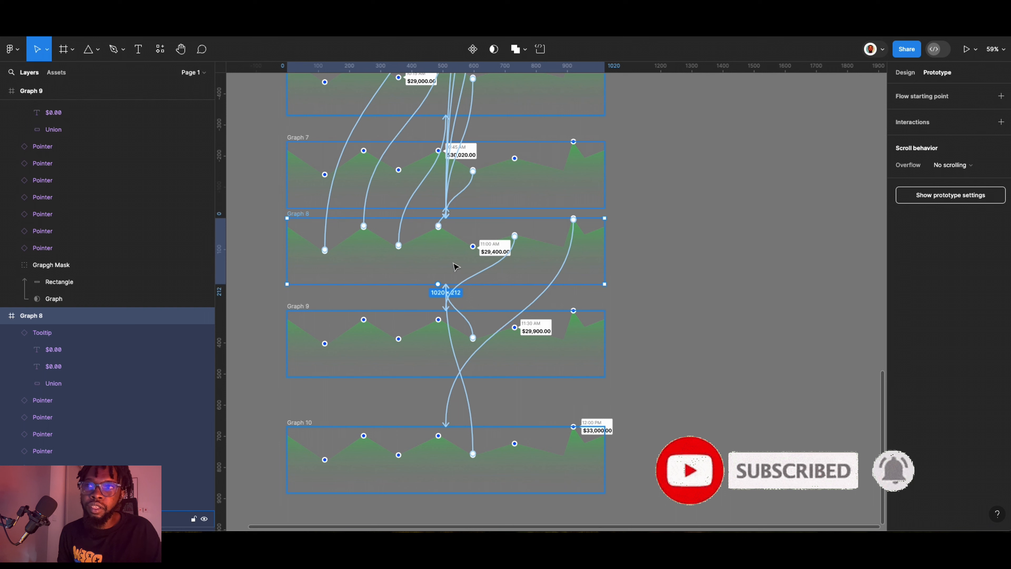
{"action": "left_click", "coordinate": [292, 428]}
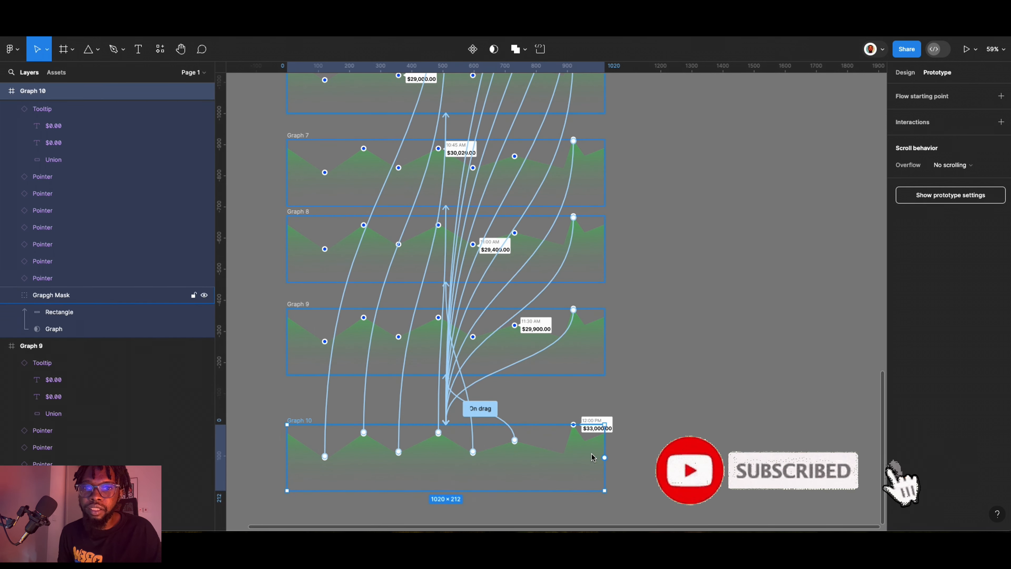
{"action": "scroll", "coordinate": [592, 454], "scroll_direction": "down", "scroll_amount": 1}
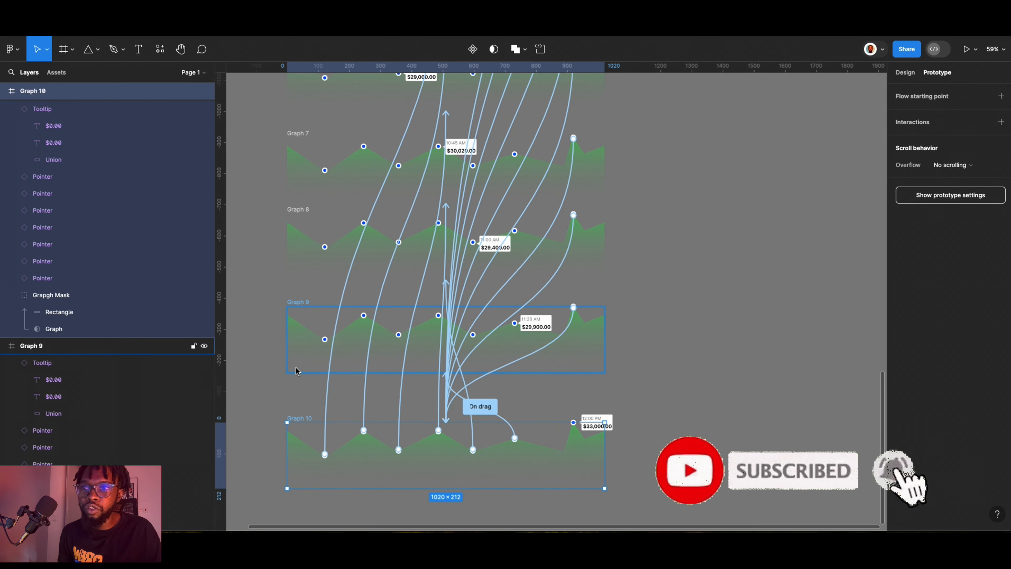
{"action": "left_click", "coordinate": [294, 303]}
{"action": "left_click", "coordinate": [303, 222]}
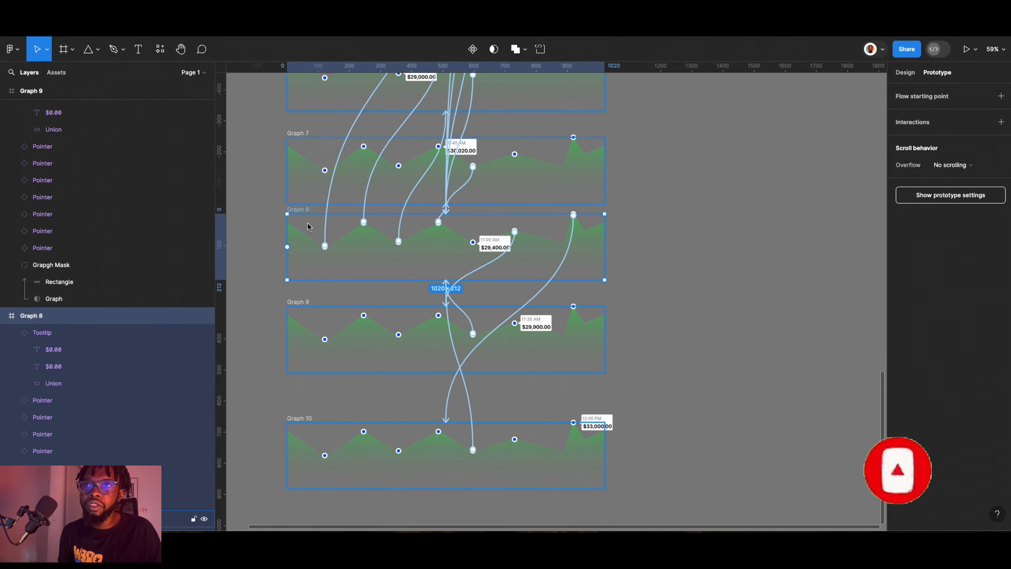
{"action": "scroll", "coordinate": [373, 266], "scroll_direction": "down", "scroll_amount": 5}
{"action": "scroll", "coordinate": [420, 314], "scroll_direction": "up", "scroll_amount": 3}
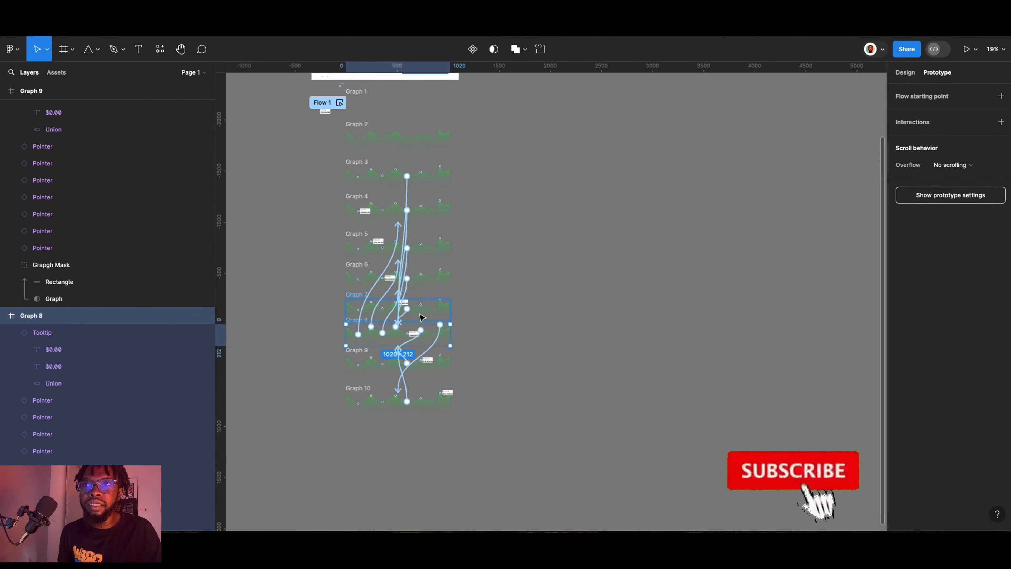
Combine the Graph 1 through Graph 10 components into one component set.
{"action": "scroll", "coordinate": [344, 103], "scroll_direction": "up", "scroll_amount": 5}
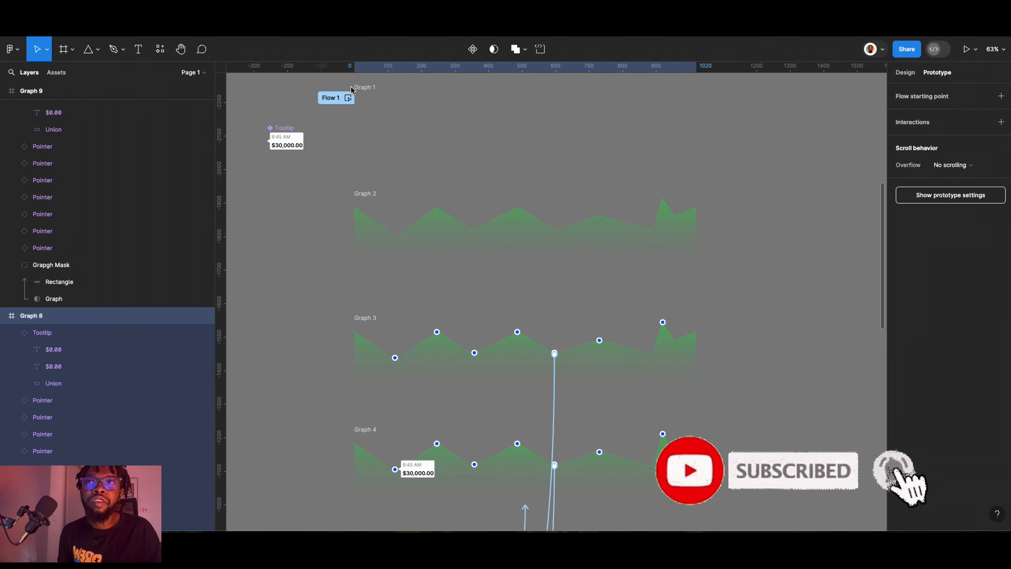
{"action": "left_click_drag", "start_coordinate": [352, 84], "coordinate": [554, 527]}
{"action": "left_click_drag", "start_coordinate": [743, 529], "coordinate": [594, 424]}
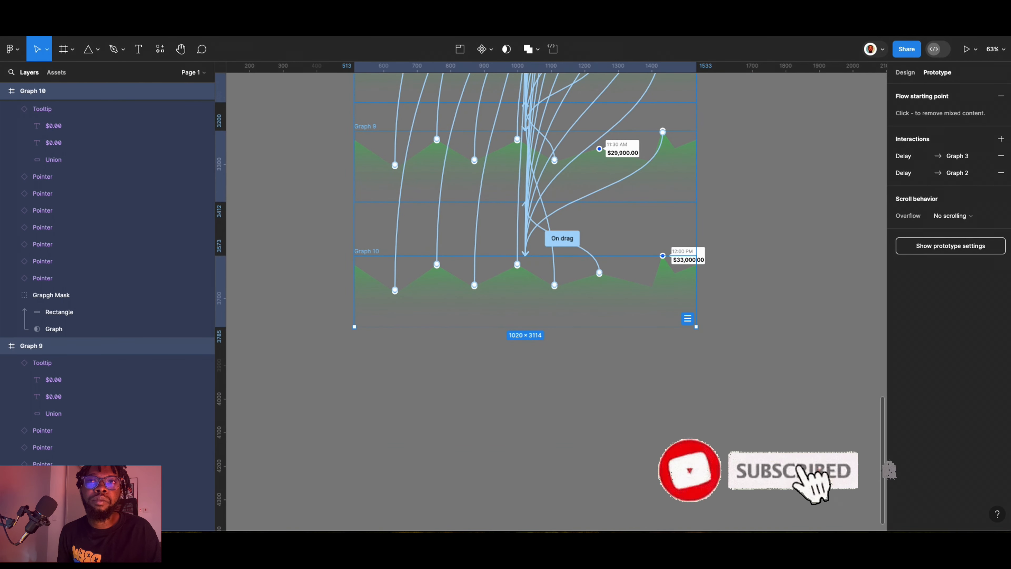
{"action": "left_click", "coordinate": [493, 50]}
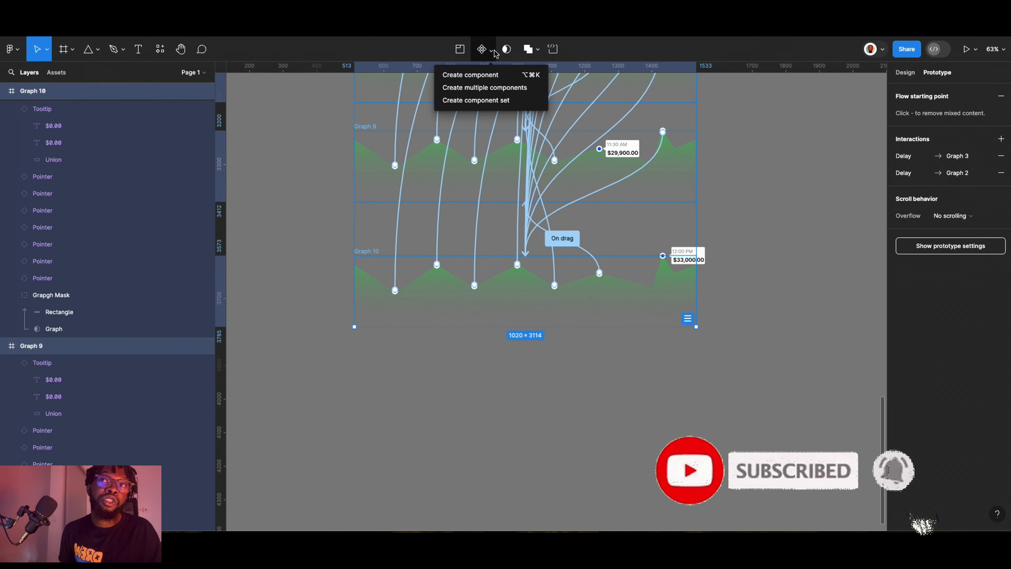
{"action": "left_click", "coordinate": [516, 103]}
Rename the new component set as Graph.
{"action": "scroll", "coordinate": [500, 219], "scroll_direction": "up", "scroll_amount": 15}
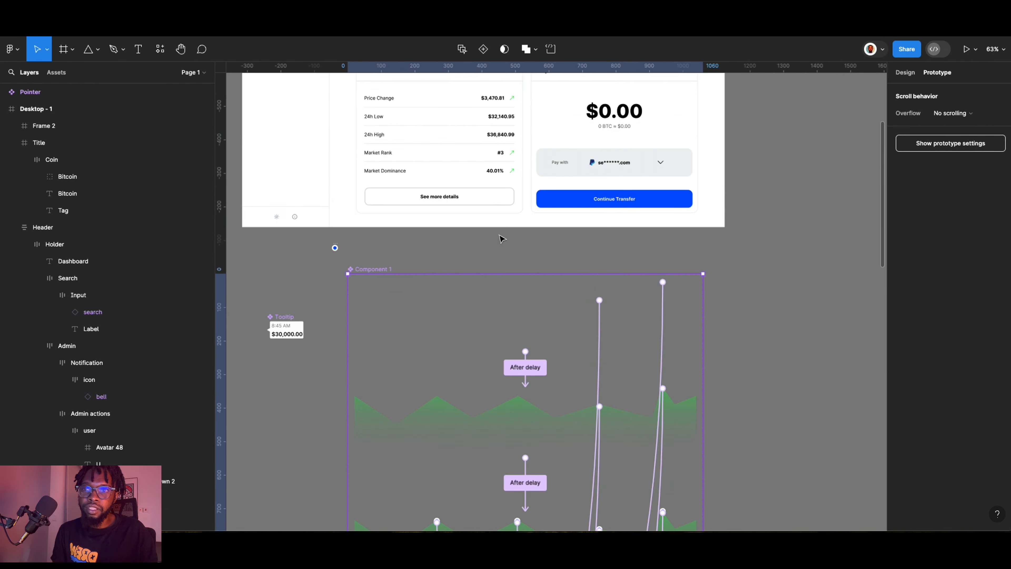
{"action": "scroll", "coordinate": [503, 239], "scroll_direction": "up", "scroll_amount": 3}
{"action": "double_click", "coordinate": [380, 334]}
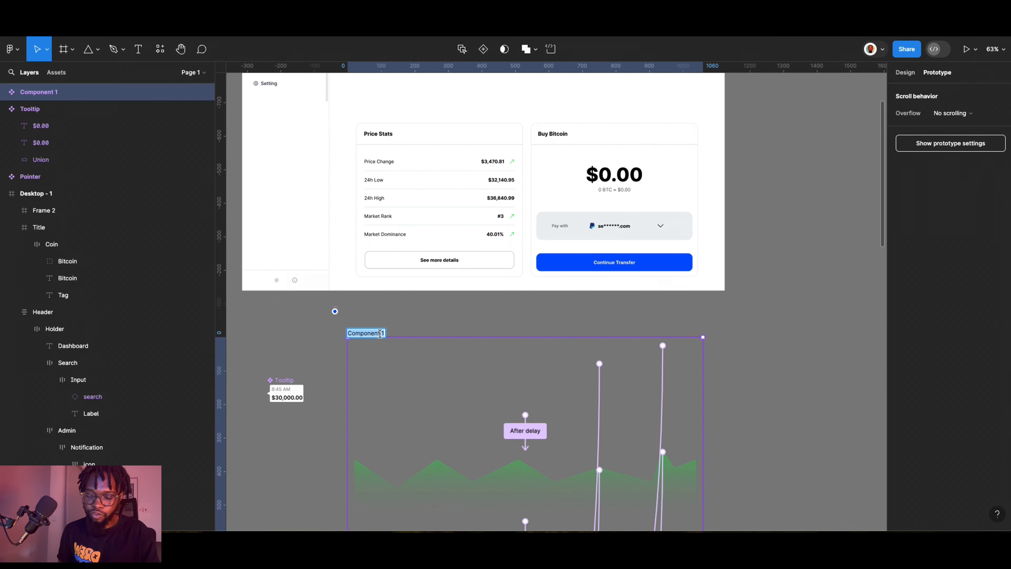
{"action": "type", "text": "Grap"}
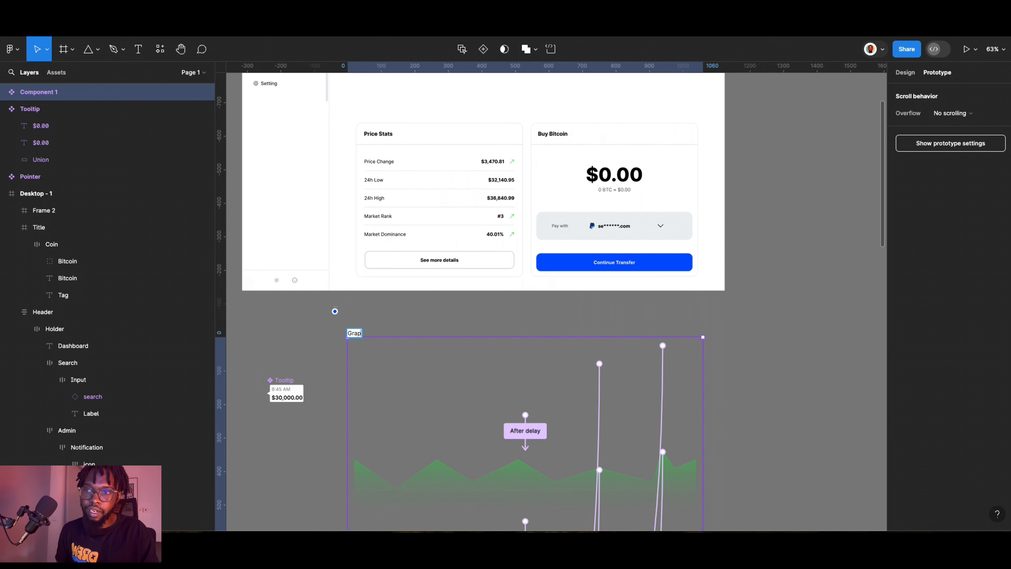
{"action": "type", "text": "h"}
{"action": "key", "text": "Return"}
Copy the Graph 1 variant and paste it as an instance into the empty Frame 2 below the dashboard's Bitcoin title.
{"action": "scroll", "coordinate": [378, 366], "scroll_direction": "down", "scroll_amount": 4}
{"action": "scroll", "coordinate": [384, 366], "scroll_direction": "down", "scroll_amount": 2}
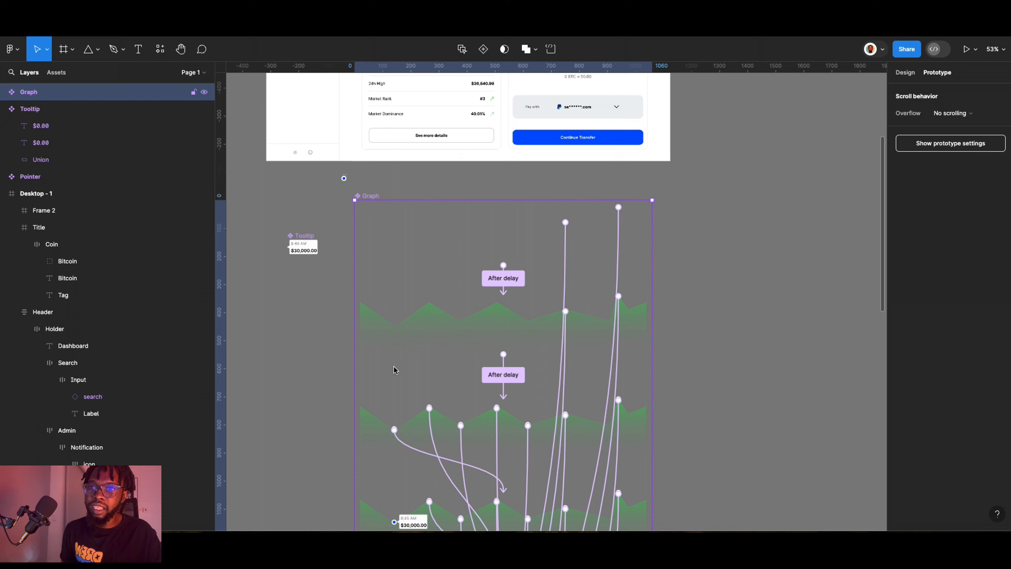
{"action": "scroll", "coordinate": [394, 370], "scroll_direction": "down", "scroll_amount": 5}
{"action": "scroll", "coordinate": [392, 371], "scroll_direction": "up", "scroll_amount": 8}
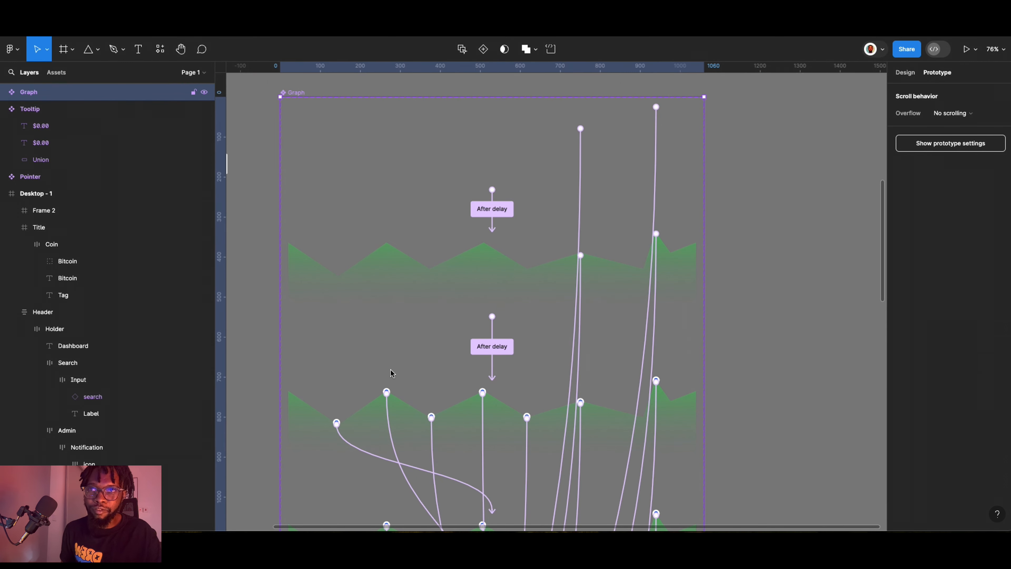
{"action": "scroll", "coordinate": [390, 247], "scroll_direction": "up", "scroll_amount": 1}
{"action": "left_click", "coordinate": [428, 198]}
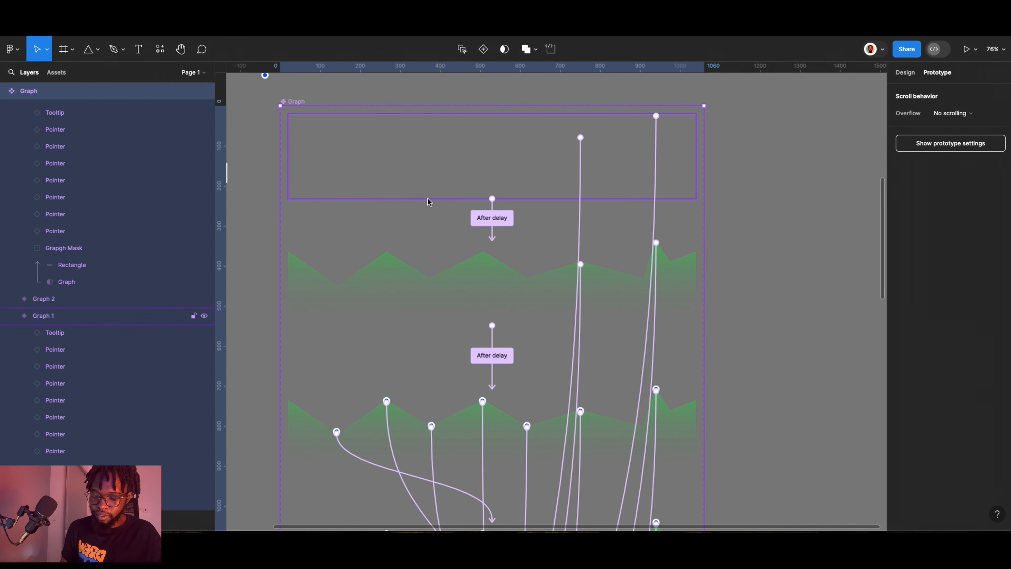
{"action": "left_click", "coordinate": [428, 199]}
{"action": "scroll", "coordinate": [427, 198], "scroll_direction": "down", "scroll_amount": 3}
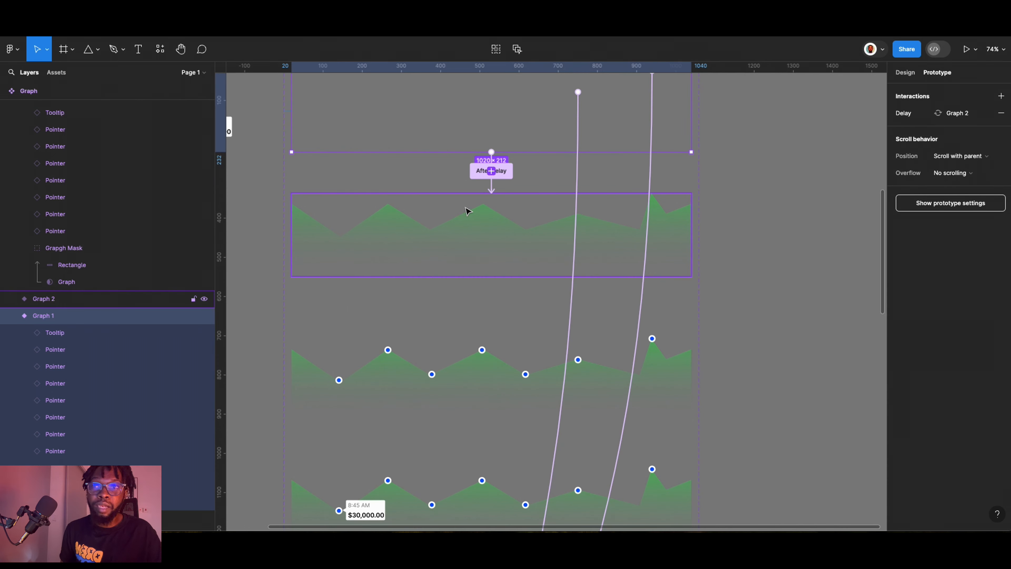
{"action": "scroll", "coordinate": [467, 210], "scroll_direction": "up", "scroll_amount": 5}
{"action": "scroll", "coordinate": [471, 237], "scroll_direction": "down", "scroll_amount": 1}
{"action": "scroll", "coordinate": [471, 238], "scroll_direction": "down", "scroll_amount": 3}
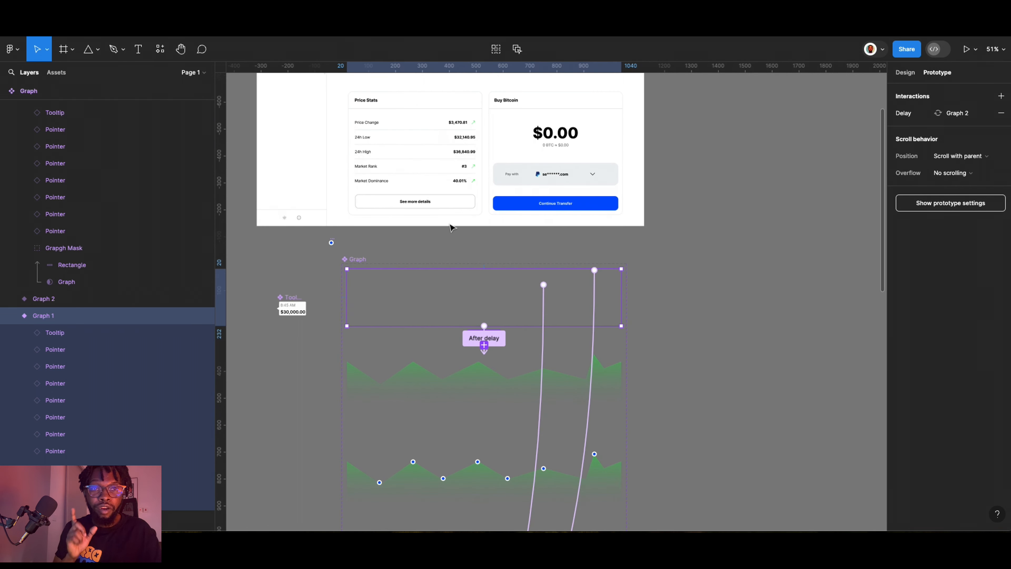
{"action": "scroll", "coordinate": [598, 279], "scroll_direction": "down", "scroll_amount": 1}
{"action": "scroll", "coordinate": [526, 160], "scroll_direction": "up", "scroll_amount": 3}
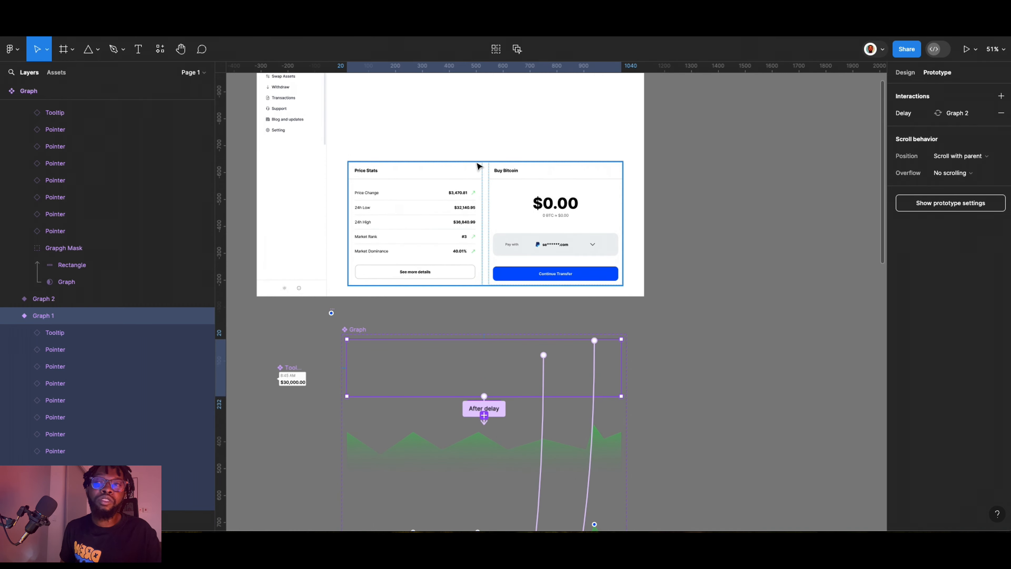
{"action": "scroll", "coordinate": [476, 165], "scroll_direction": "up", "scroll_amount": 2}
{"action": "left_click", "coordinate": [466, 168]}
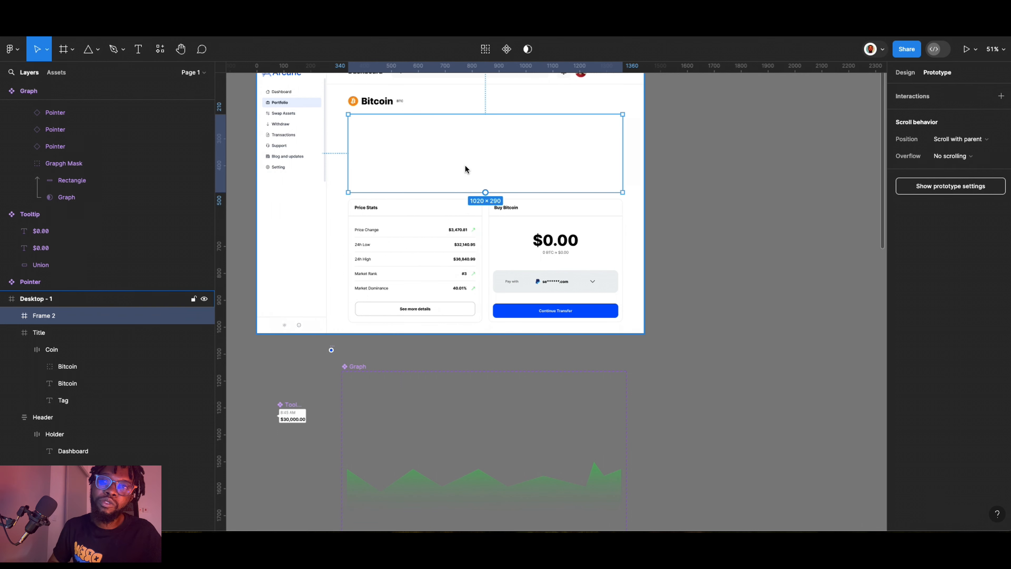
{"action": "key", "text": "ctrl+v"}
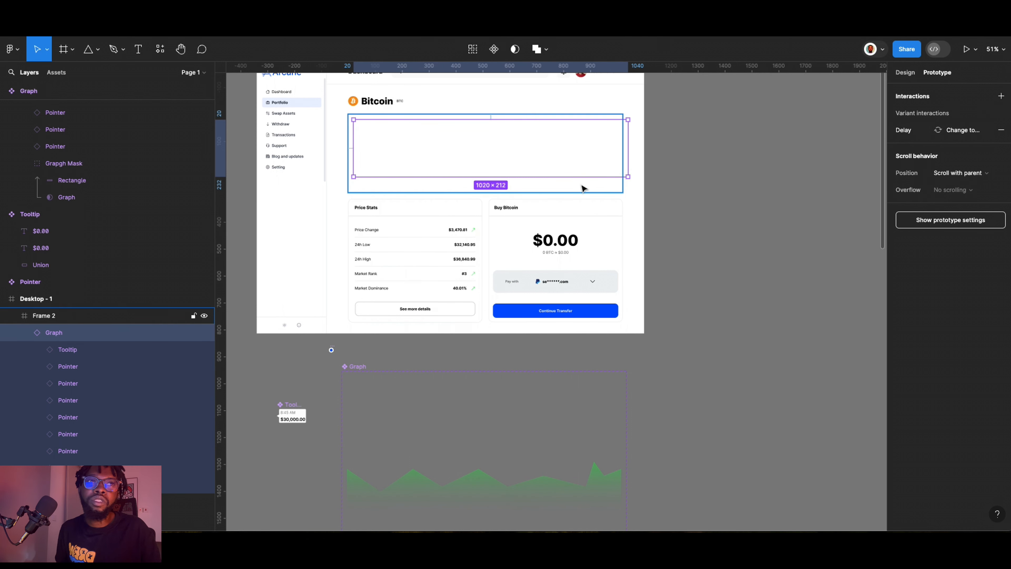
Move the pasted graph instance to X 0 inside Frame 2 and switch its Property 1 variant to Graph 2.
{"action": "left_click", "coordinate": [905, 72]}
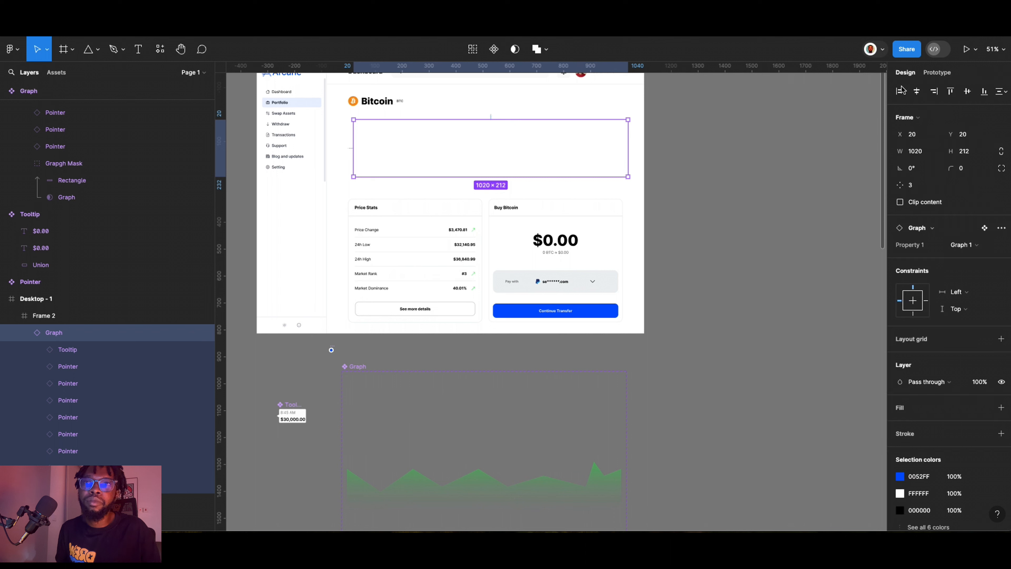
{"action": "left_click_drag", "start_coordinate": [547, 158], "coordinate": [542, 159]}
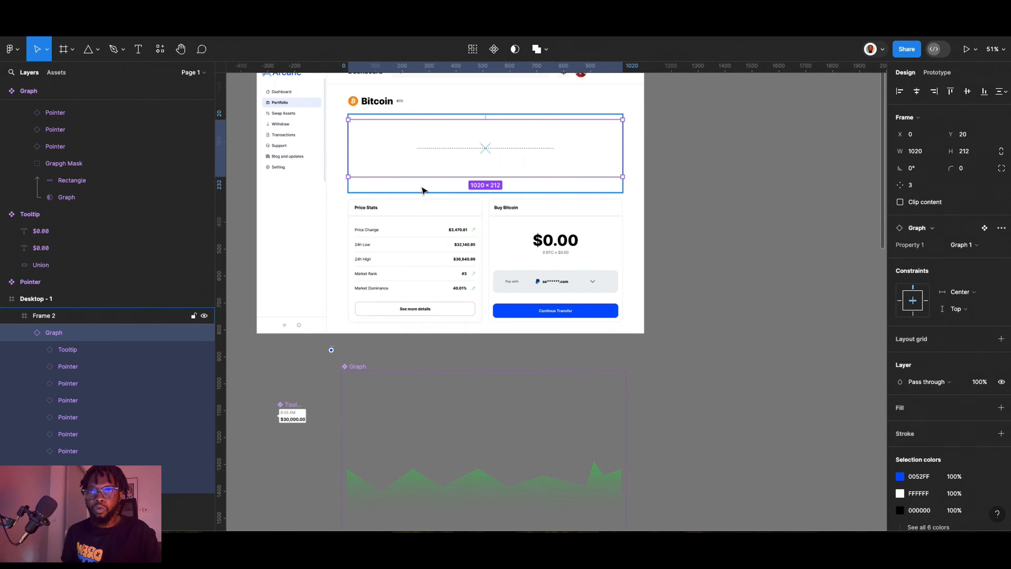
{"action": "left_click", "coordinate": [963, 246]}
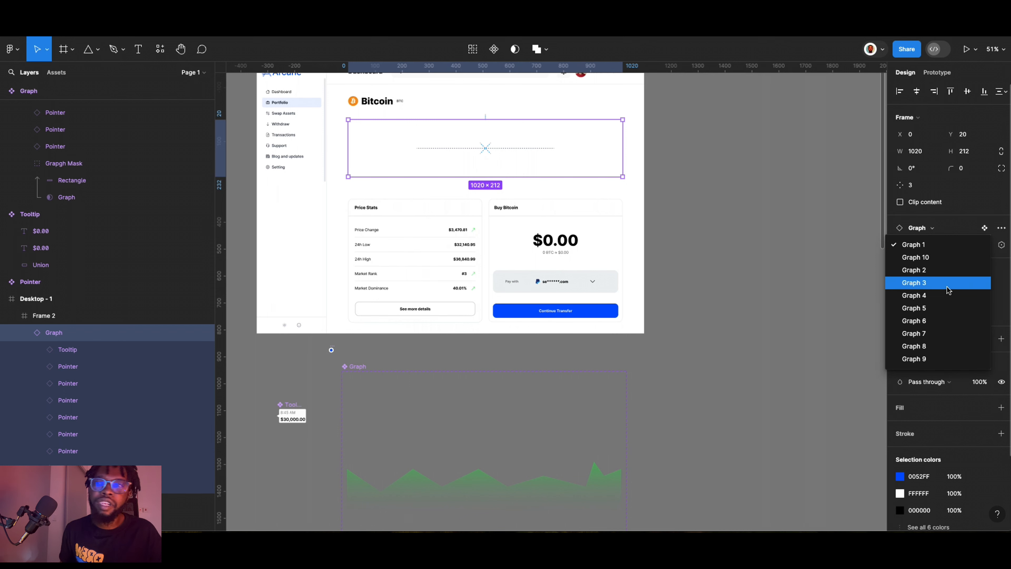
{"action": "left_click", "coordinate": [951, 277]}
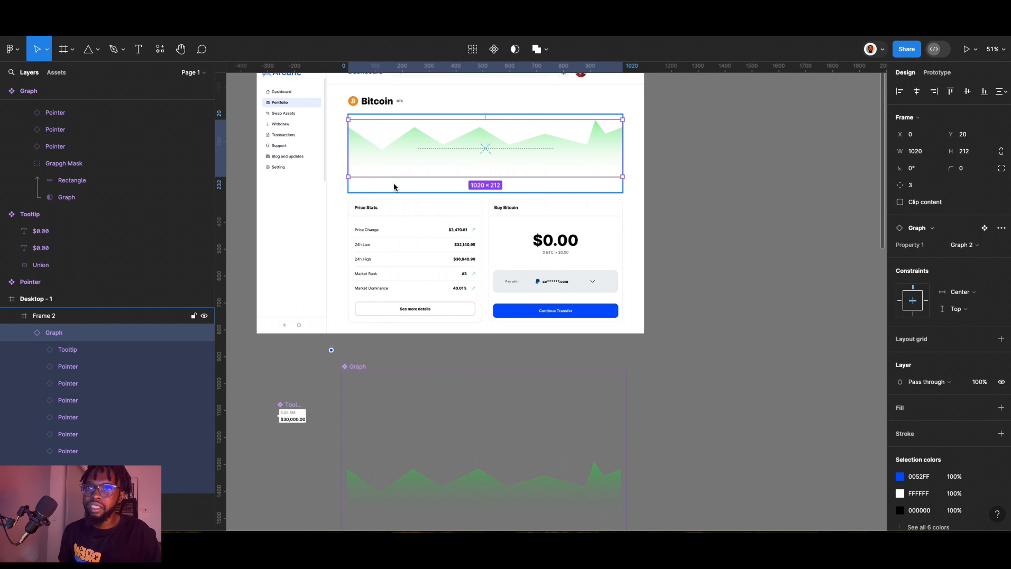
Try the graph instance 50 px lower inside Frame 2, and return it to Y 20.
{"action": "key", "text": "shift+Down"}
{"action": "key", "text": "shift+Down"}
{"action": "key", "text": "shift+Down"}
{"action": "key", "text": "shift+Down"}
{"action": "key", "text": "shift+Down"}
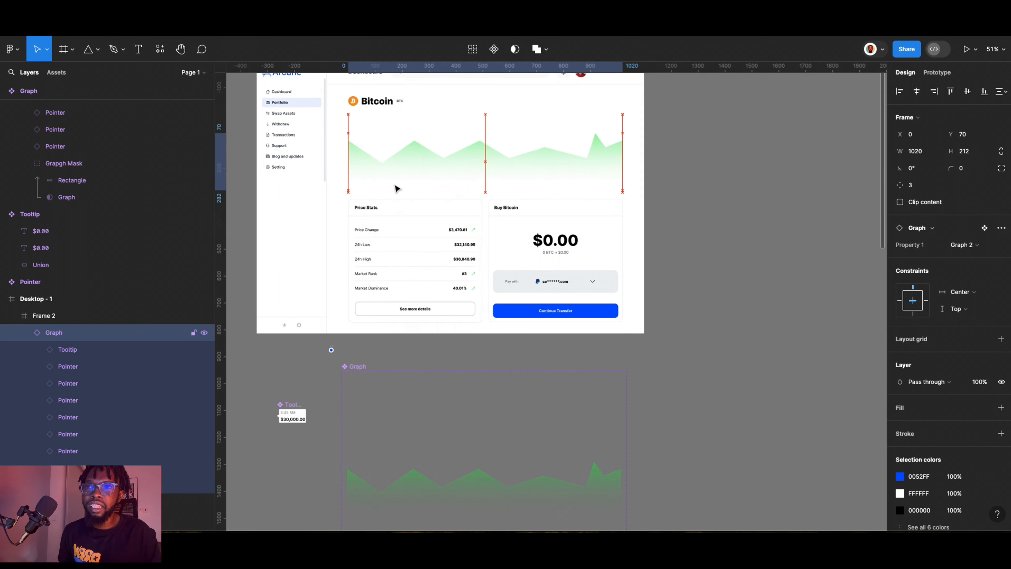
{"action": "key", "text": "shift+Up"}
{"action": "key", "text": "shift+Up"}
{"action": "key", "text": "shift+Up"}
{"action": "key", "text": "shift+Up"}
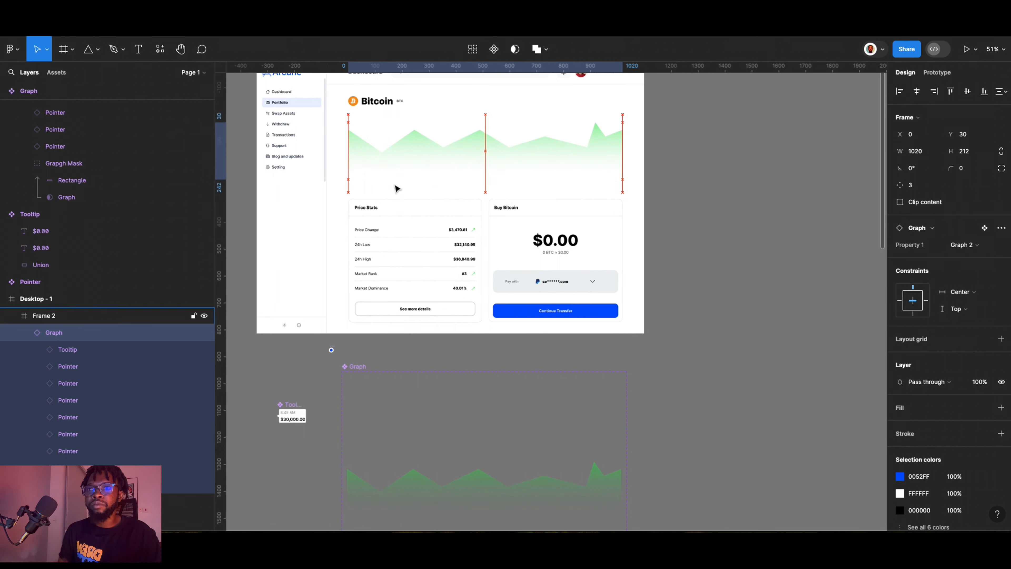
{"action": "key", "text": "shift+Up"}
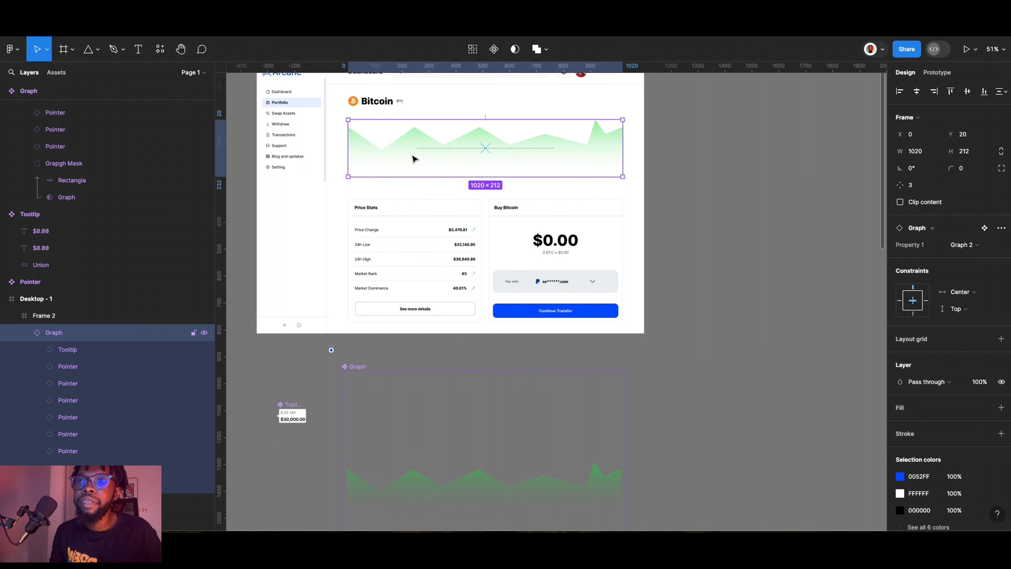
Copy the 8:45 AM text from the Tooltip component into Frame 2 and place it below the graph at X 15, Y 256.
{"action": "left_click", "coordinate": [436, 194]}
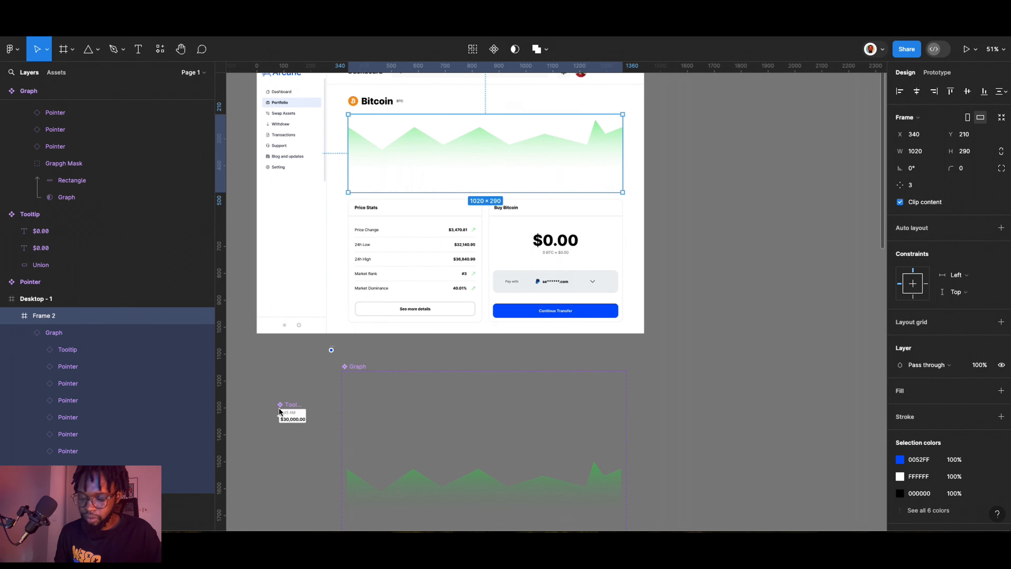
{"action": "left_click", "coordinate": [289, 419]}
{"action": "scroll", "coordinate": [289, 418], "scroll_direction": "up", "scroll_amount": 5}
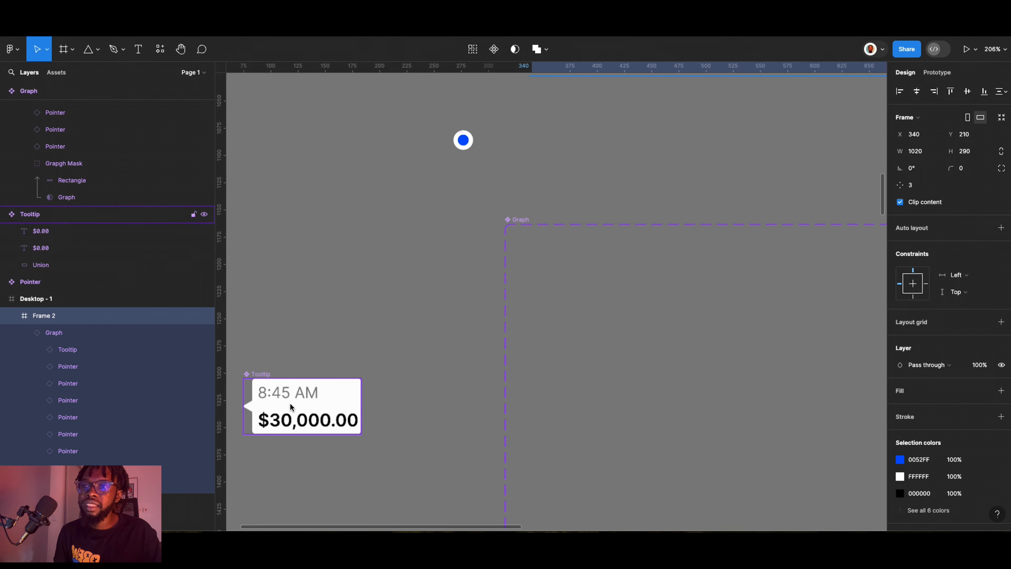
{"action": "double_click", "coordinate": [302, 396]}
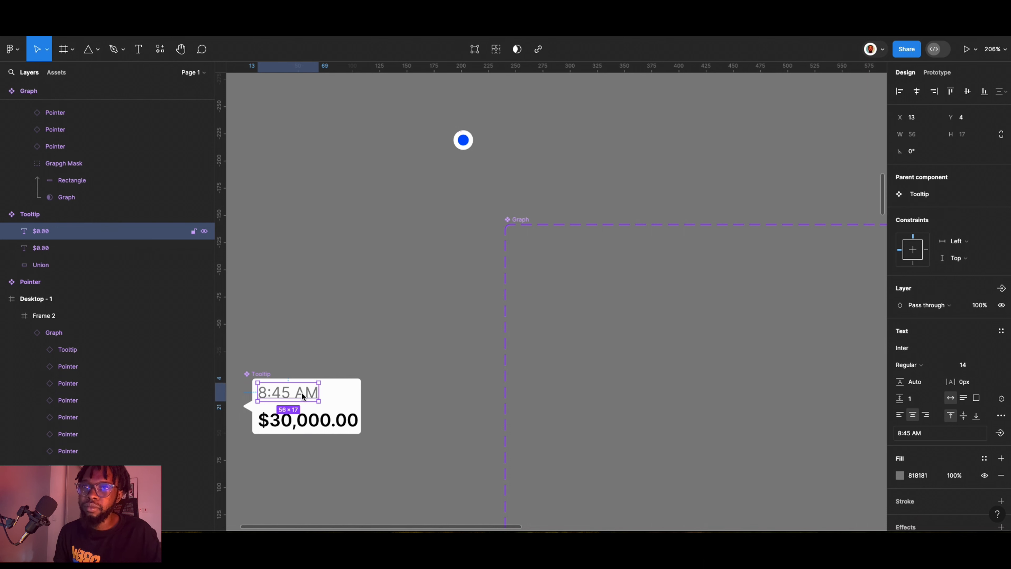
{"action": "left_click_drag", "start_coordinate": [445, 181], "coordinate": [553, 158]}
{"action": "scroll", "coordinate": [494, 173], "scroll_direction": "down", "scroll_amount": 10}
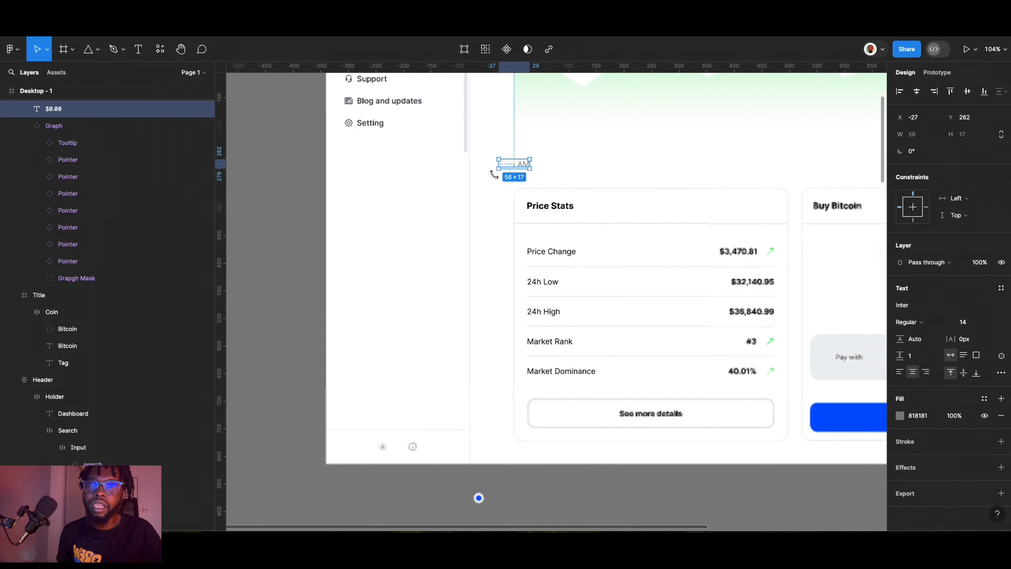
{"action": "scroll", "coordinate": [505, 175], "scroll_direction": "up", "scroll_amount": 10}
{"action": "left_click_drag", "start_coordinate": [494, 170], "coordinate": [551, 163]}
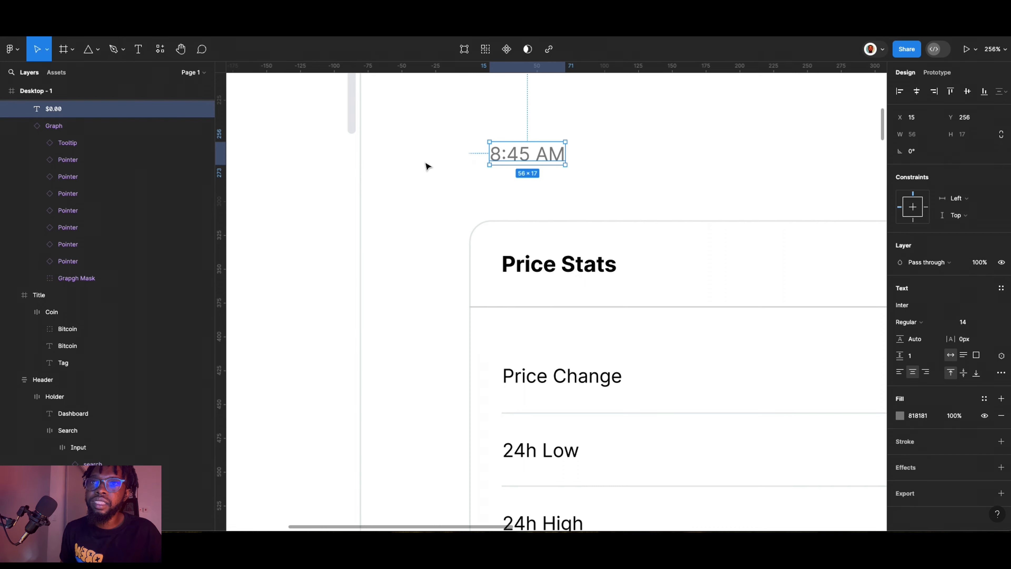
{"action": "scroll", "coordinate": [426, 165], "scroll_direction": "down", "scroll_amount": 5}
{"action": "scroll", "coordinate": [499, 152], "scroll_direction": "up", "scroll_amount": 5}
{"action": "scroll", "coordinate": [425, 490], "scroll_direction": "down", "scroll_amount": 4}
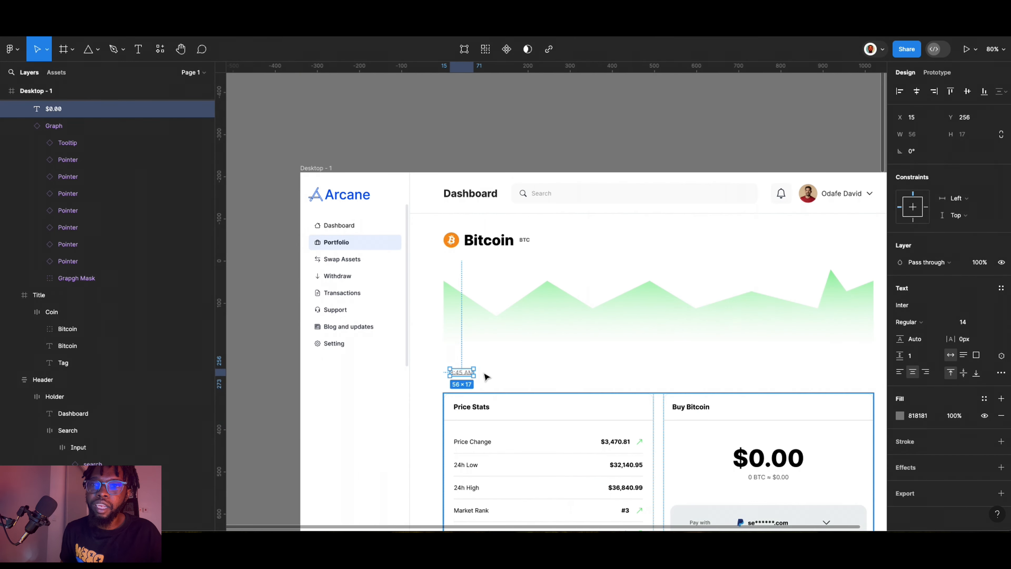
{"action": "left_click", "coordinate": [474, 349]}
{"action": "key", "text": "ctrl+alt+g"}
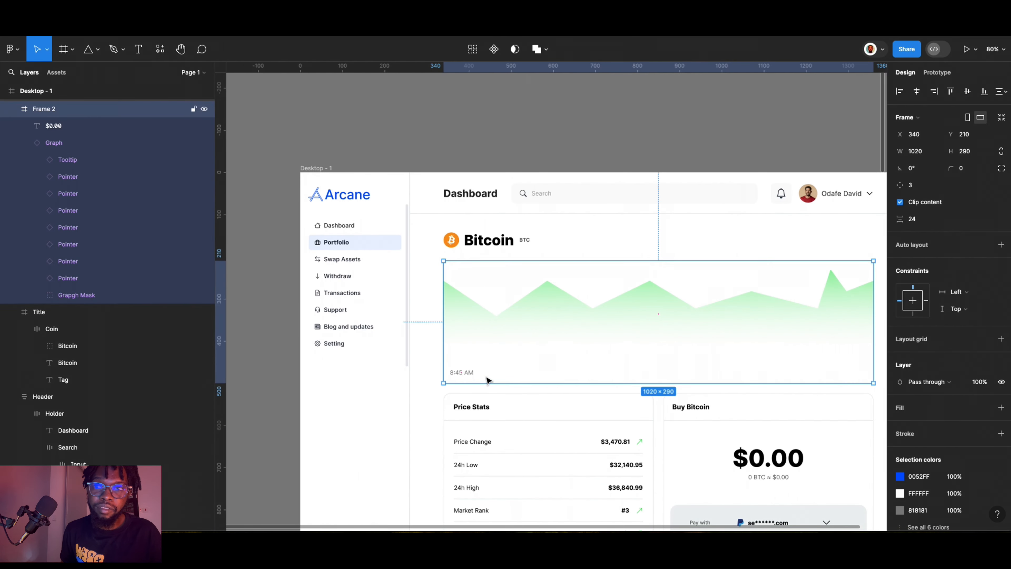
{"action": "scroll", "coordinate": [493, 380], "scroll_direction": "up", "scroll_amount": 1}
{"action": "scroll", "coordinate": [493, 380], "scroll_direction": "up", "scroll_amount": 4}
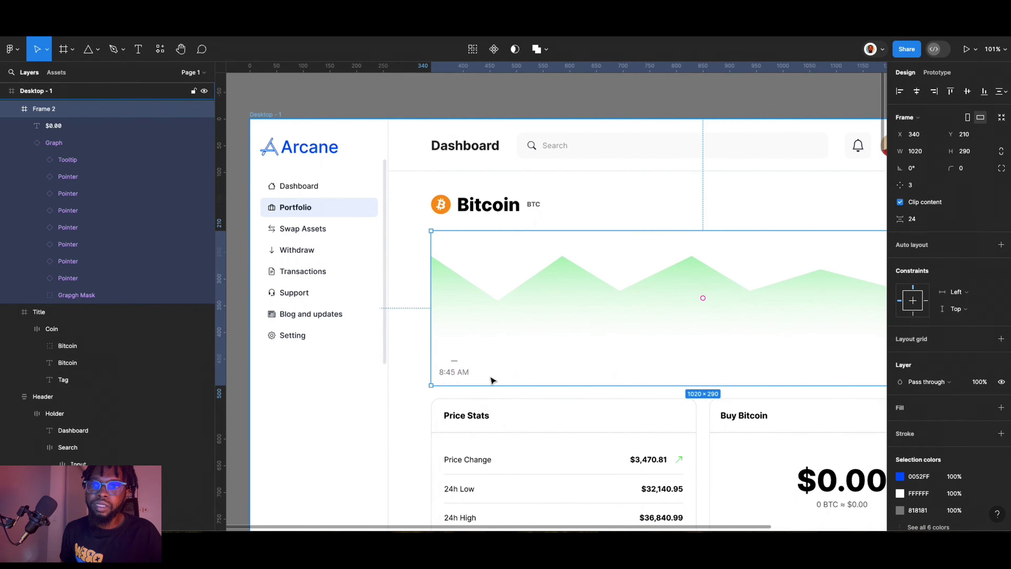
{"action": "left_click", "coordinate": [445, 372]}
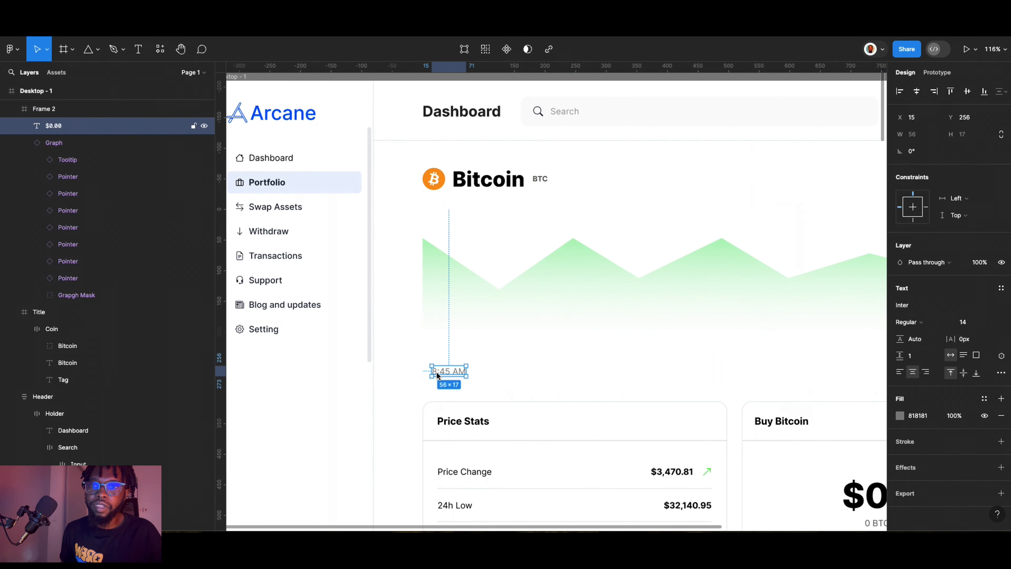
{"action": "scroll", "coordinate": [398, 384], "scroll_direction": "down", "scroll_amount": 5}
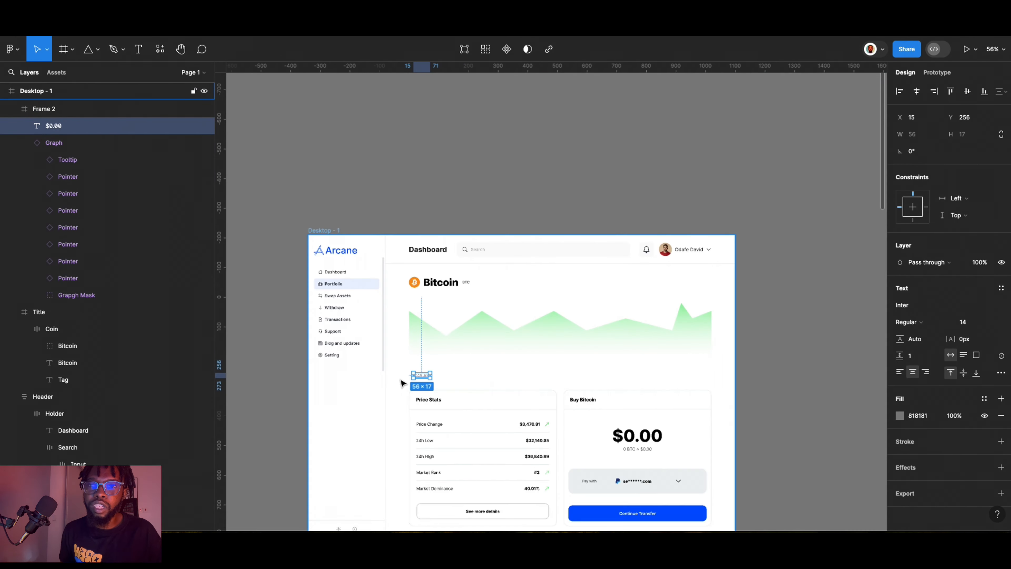
Switch the dashboard graph instance to the Graph 3 variant.
{"action": "left_click", "coordinate": [520, 346]}
{"action": "left_click", "coordinate": [965, 249]}
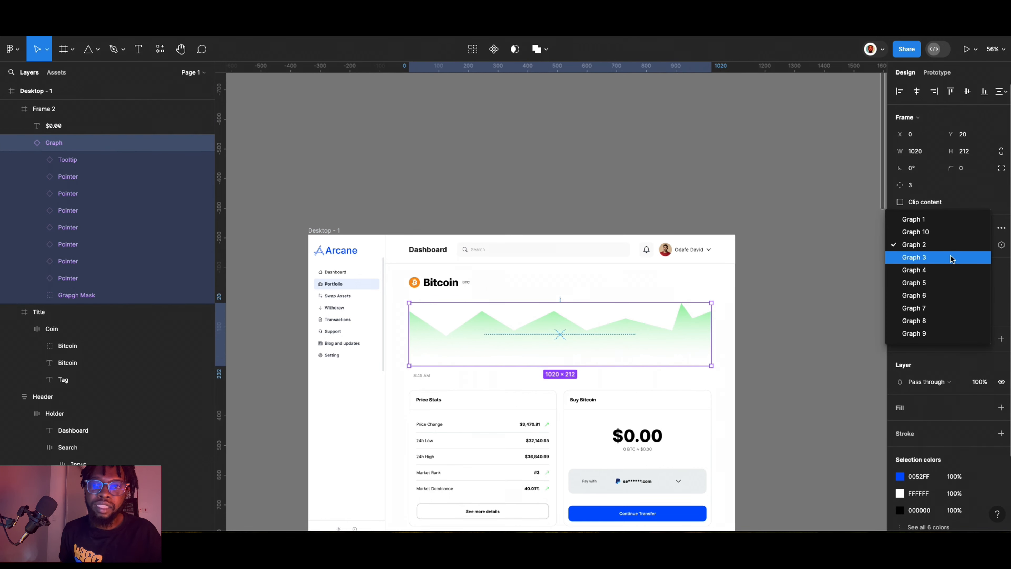
{"action": "left_click", "coordinate": [946, 258]}
Move the 8:45 AM label below the dashboard graph to X 0, Y 258.
{"action": "scroll", "coordinate": [616, 360], "scroll_direction": "up", "scroll_amount": 5}
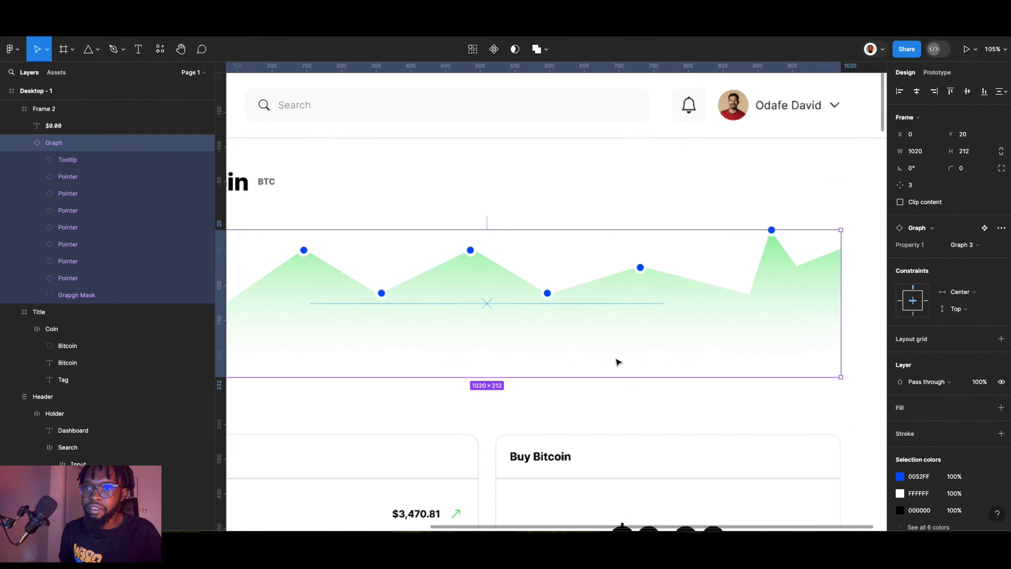
{"action": "scroll", "coordinate": [576, 376], "scroll_direction": "down", "scroll_amount": 6}
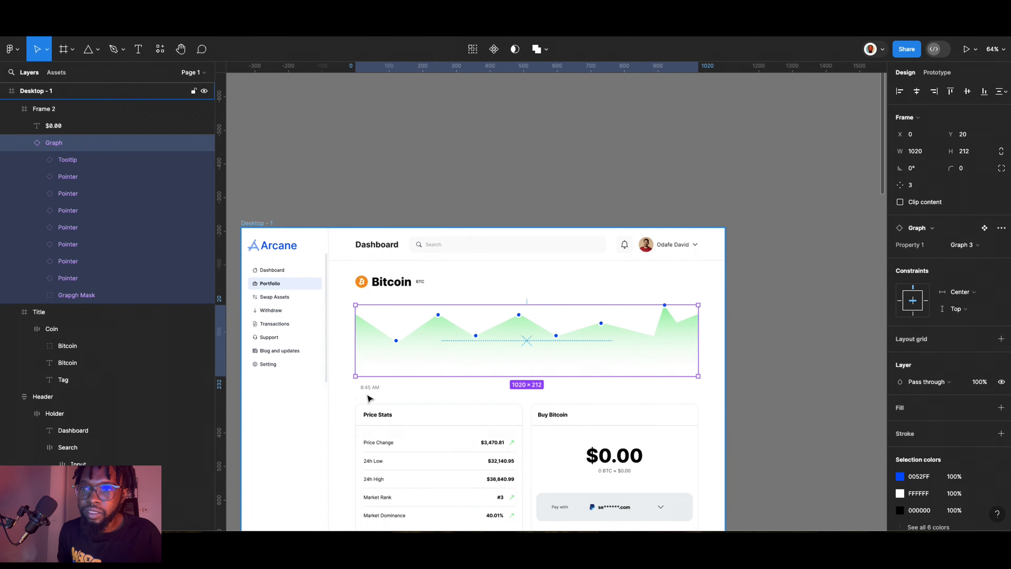
{"action": "left_click", "coordinate": [372, 385]}
{"action": "left_click_drag", "start_coordinate": [372, 384], "coordinate": [367, 385]}
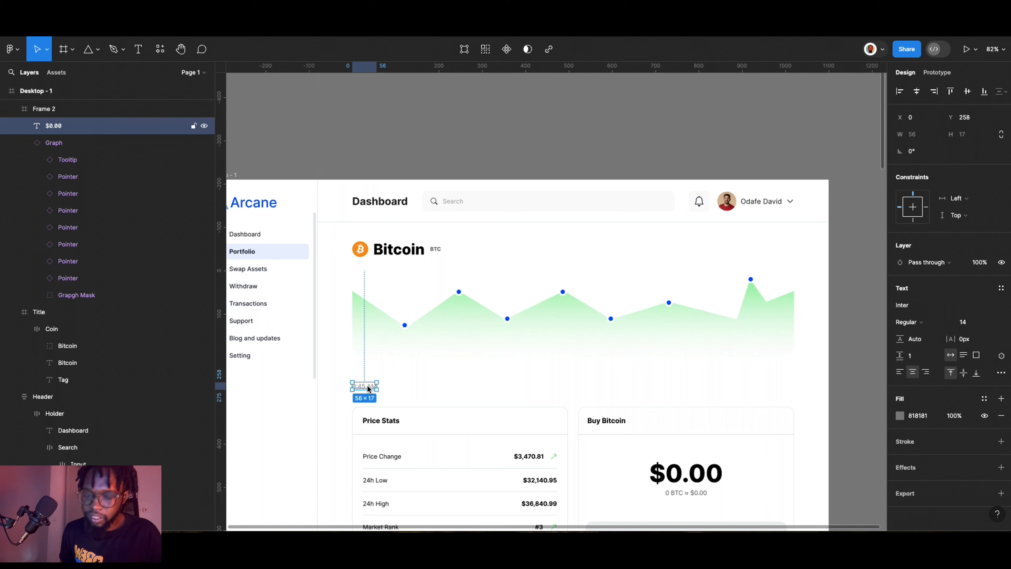
Duplicate the 8:45 AM label across the width of the dashboard graph to make a row of nine time labels.
{"action": "left_click_drag", "start_coordinate": [367, 385], "coordinate": [574, 389]}
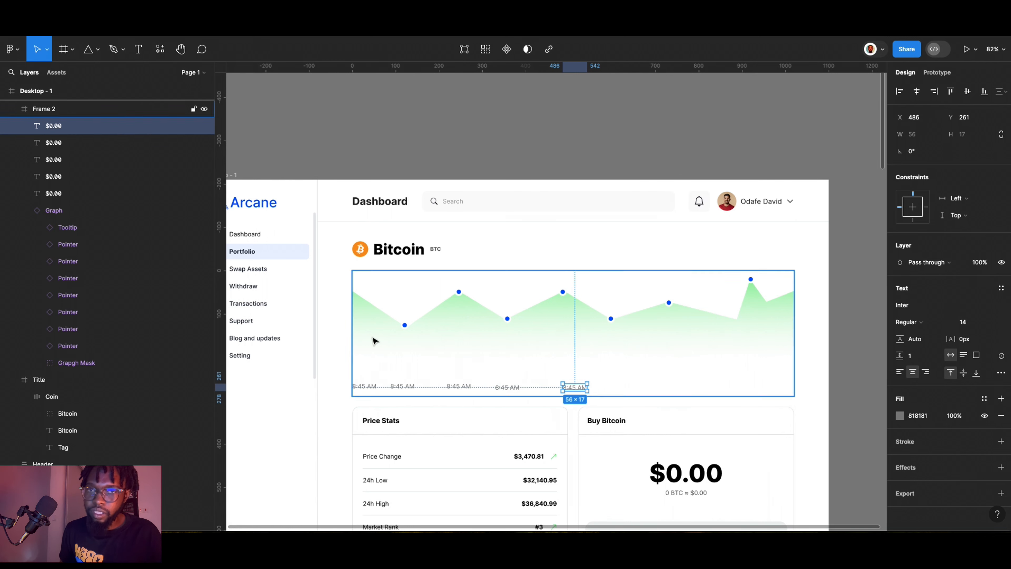
{"action": "scroll", "coordinate": [213, 288], "scroll_direction": "down", "scroll_amount": 2}
{"action": "scroll", "coordinate": [235, 283], "scroll_direction": "down", "scroll_amount": 5}
{"action": "scroll", "coordinate": [450, 340], "scroll_direction": "up", "scroll_amount": 7}
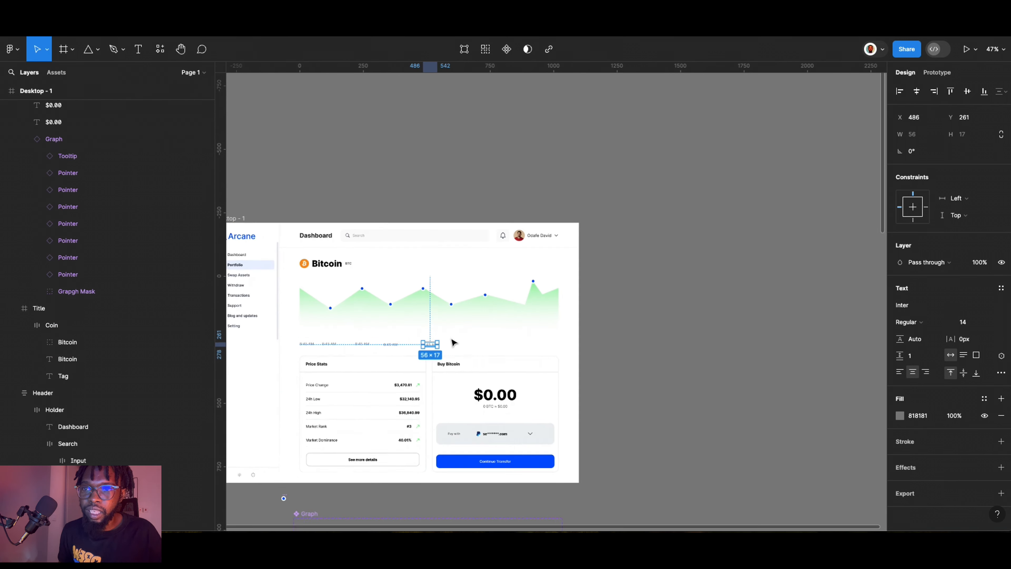
{"action": "left_click_drag", "start_coordinate": [413, 358], "coordinate": [676, 356]}
{"action": "scroll", "coordinate": [441, 349], "scroll_direction": "down", "scroll_amount": 5}
{"action": "scroll", "coordinate": [444, 347], "scroll_direction": "down", "scroll_amount": 2}
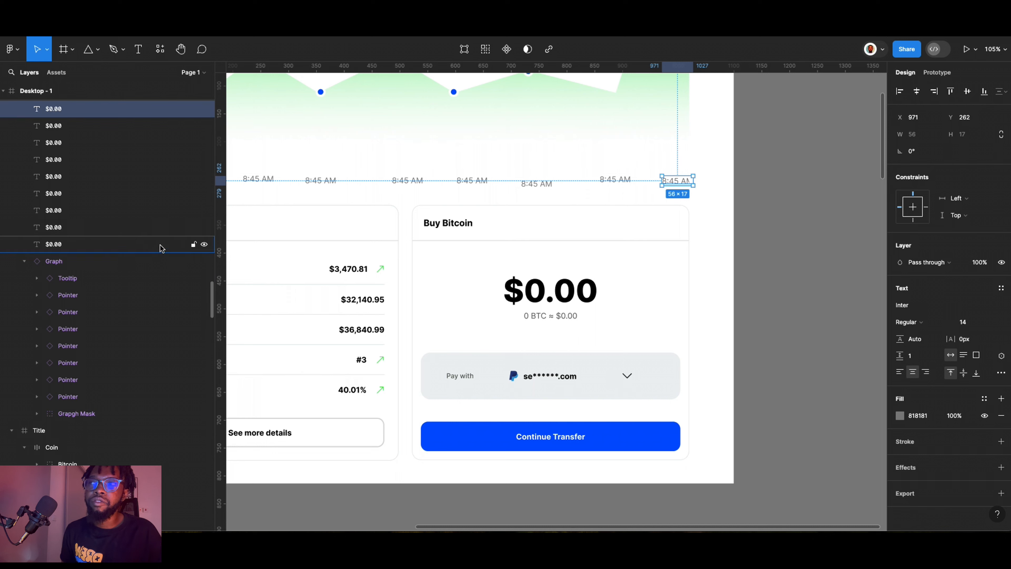
Select all nine time labels below the graph and wrap them in a horizontal auto layout.
{"action": "left_click", "coordinate": [156, 244], "text": "shift"}
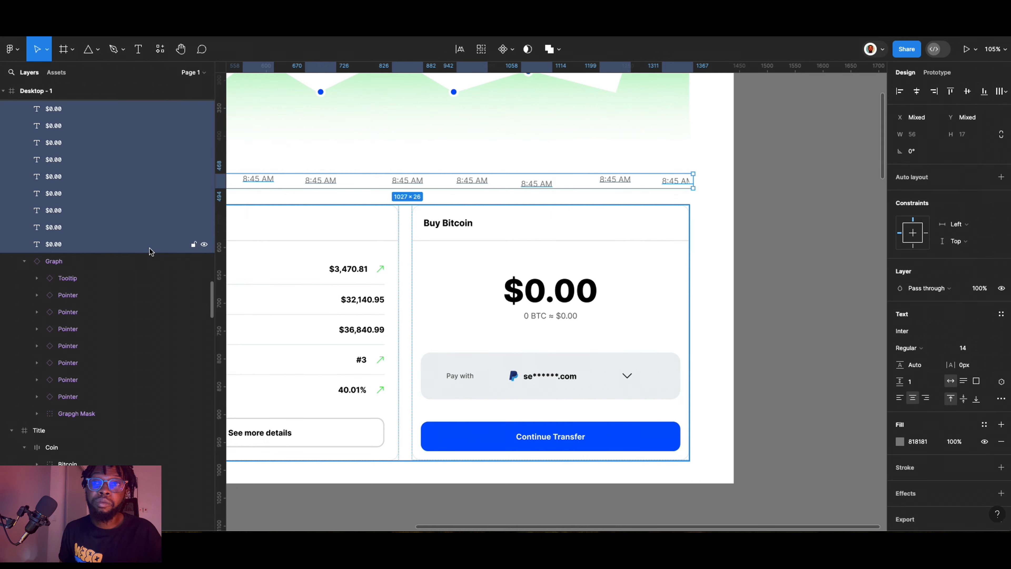
{"action": "key", "text": "shift+a"}
{"action": "scroll", "coordinate": [519, 211], "scroll_direction": "down", "scroll_amount": 3}
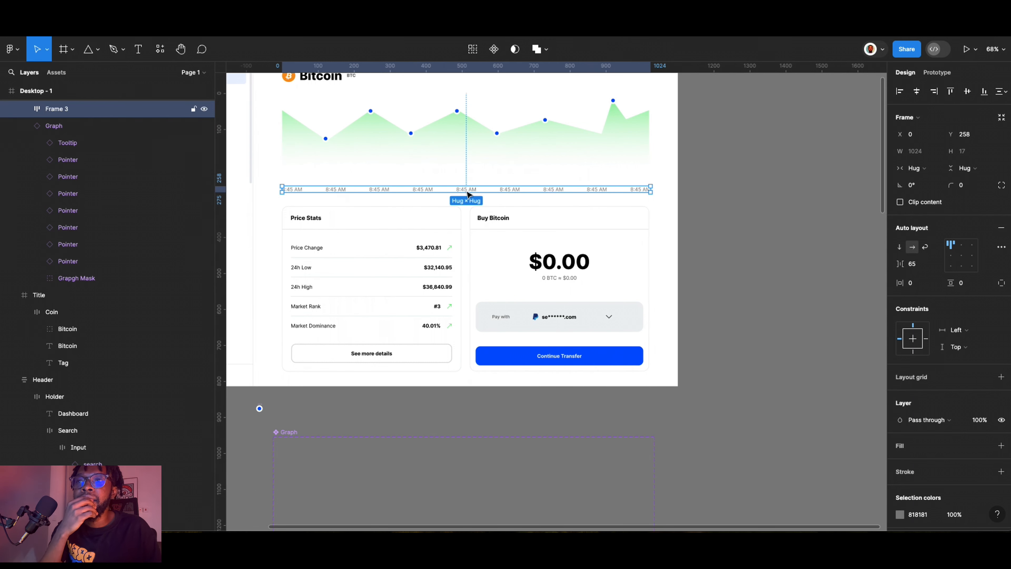
Change the second time label below the graph to 9:15 AM.
{"action": "left_click", "coordinate": [328, 189]}
{"action": "double_click", "coordinate": [328, 190]}
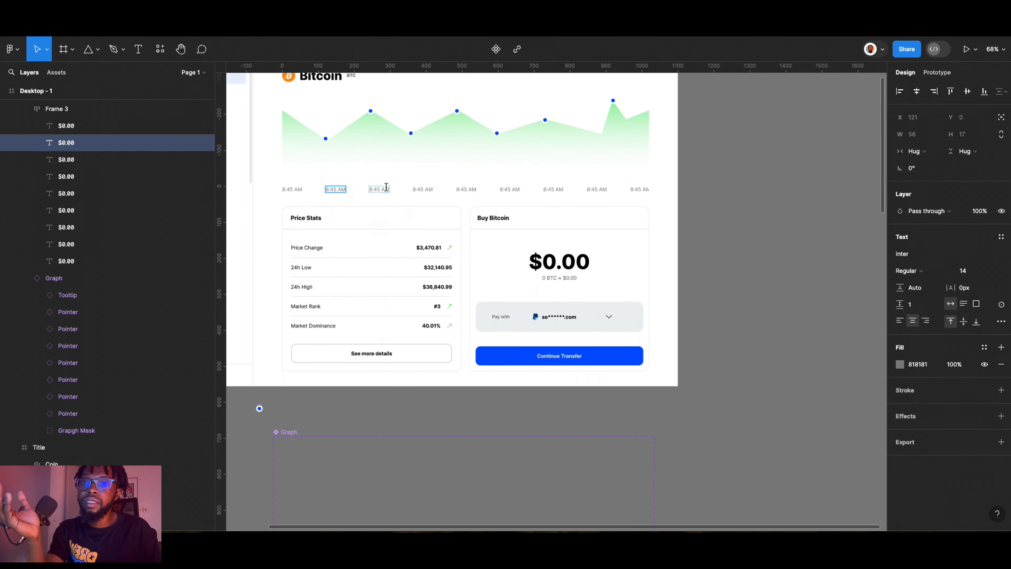
{"action": "key", "text": "Escape"}
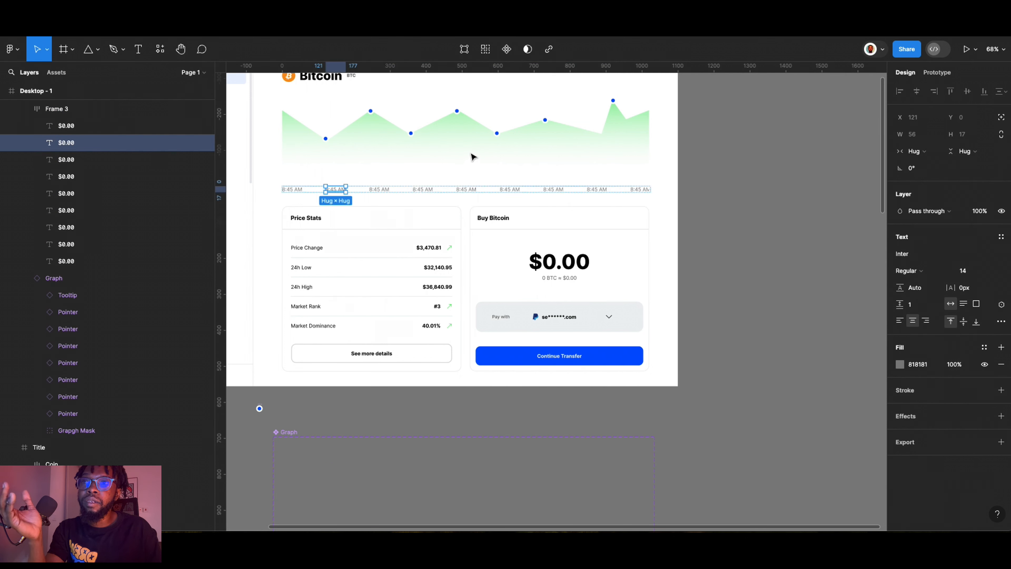
{"action": "double_click", "coordinate": [329, 190]}
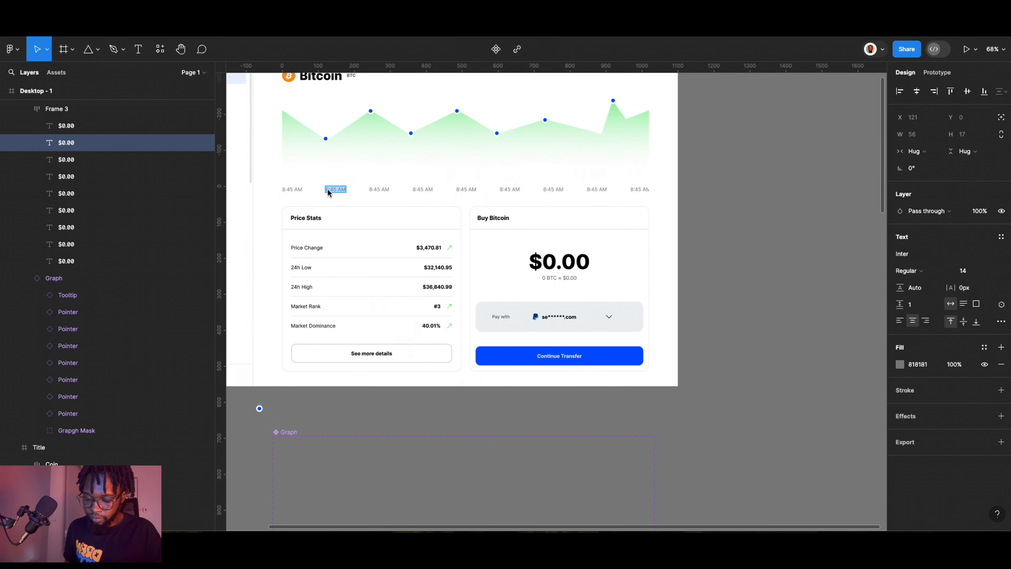
{"action": "scroll", "coordinate": [329, 190], "scroll_direction": "up", "scroll_amount": 5}
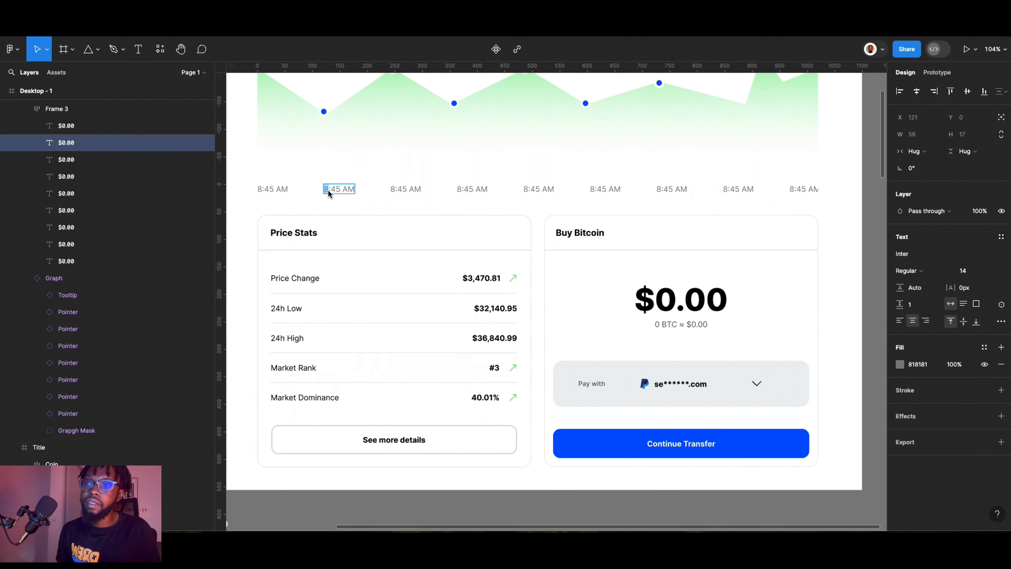
{"action": "type", "text": "9"}
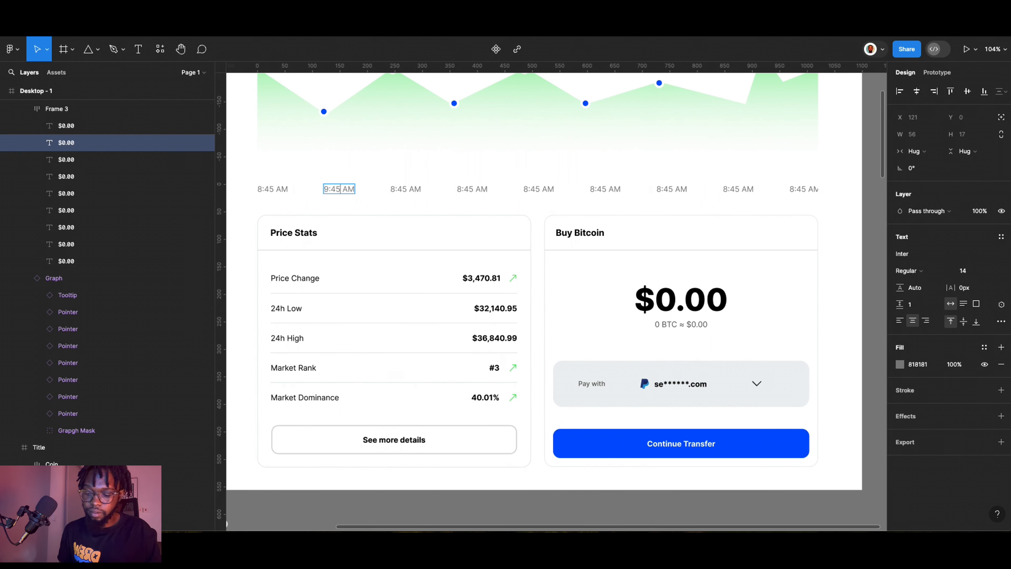
{"action": "key", "text": "Right"}
{"action": "key", "text": "Right"}
{"action": "key", "text": "Right"}
{"action": "key", "text": "BackSpace"}
{"action": "key", "text": "BackSpace"}
{"action": "type", "text": "15"}
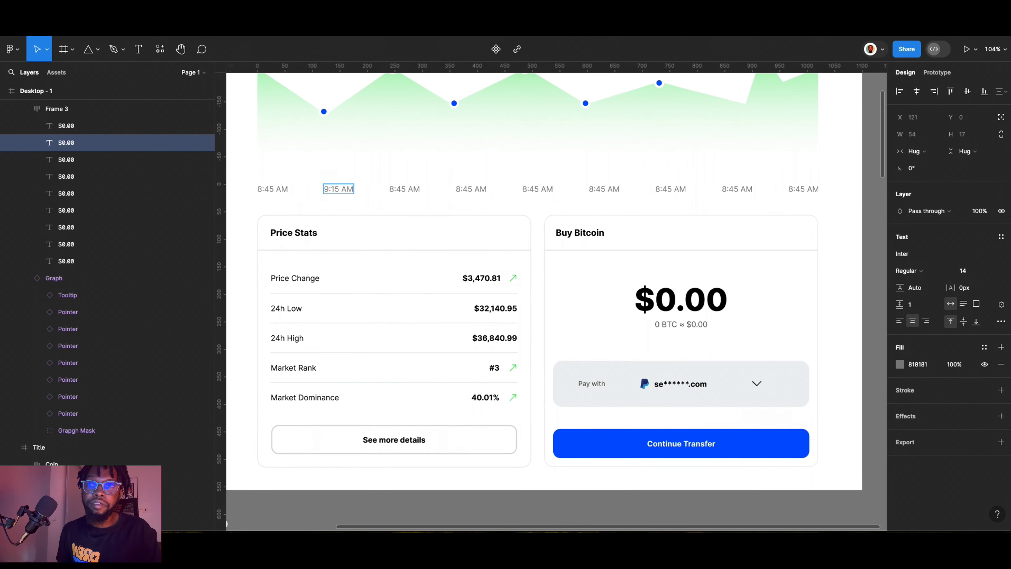
Change the third time label to 9:45 AM and the fourth to 10:15 AM.
{"action": "double_click", "coordinate": [394, 190]}
{"action": "key", "text": "BackSpace"}
{"action": "type", "text": "9"}
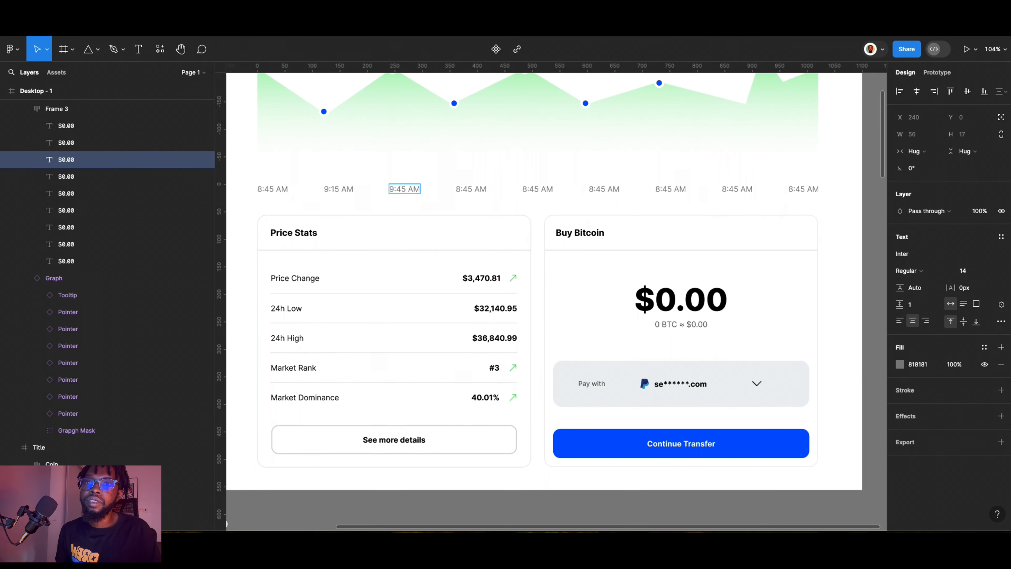
{"action": "left_click", "coordinate": [460, 190]}
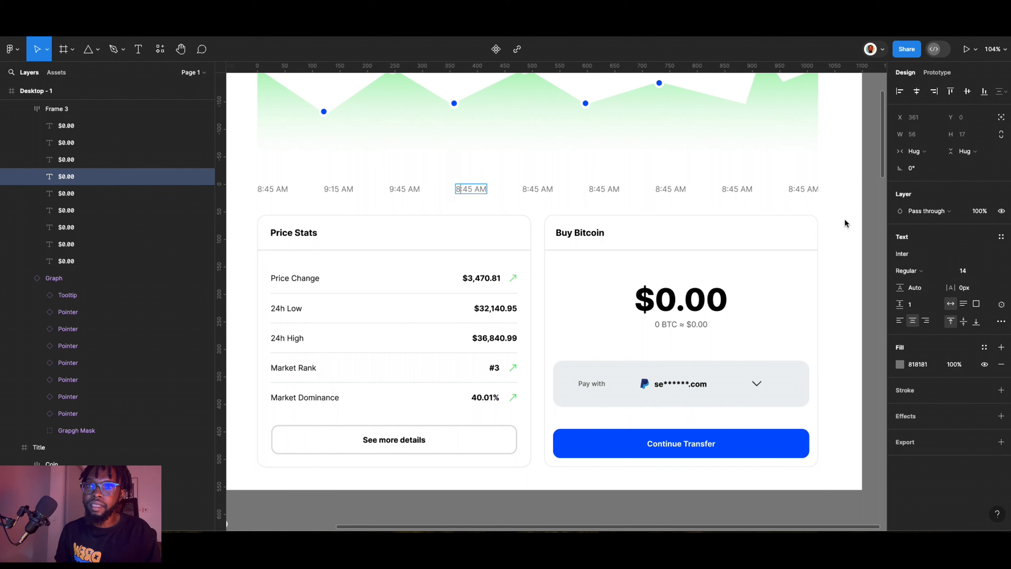
{"action": "key", "text": "BackSpace"}
{"action": "type", "text": "10"}
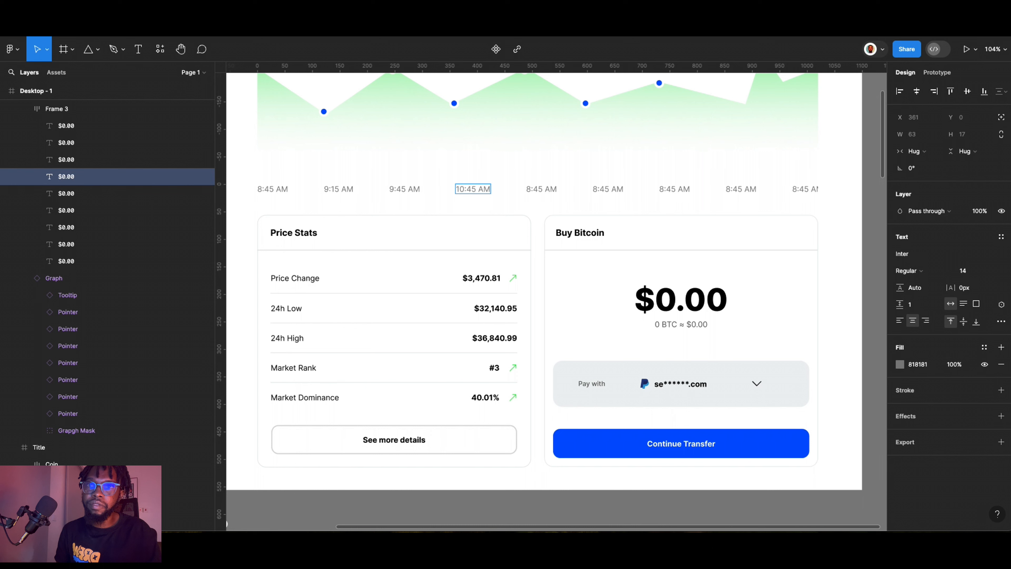
{"action": "key", "text": "Delete"}
{"action": "type", "text": ":"}
{"action": "key", "text": "Delete"}
{"action": "type", "text": "1"}
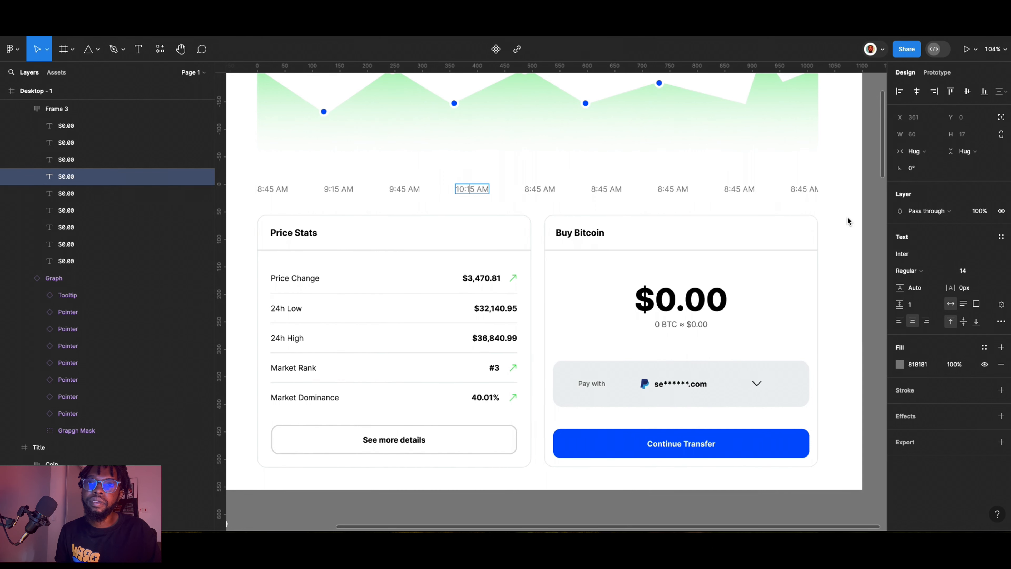
Change the fifth time label to 10:45 AM and the sixth to 11:15 AM.
{"action": "double_click", "coordinate": [530, 190]}
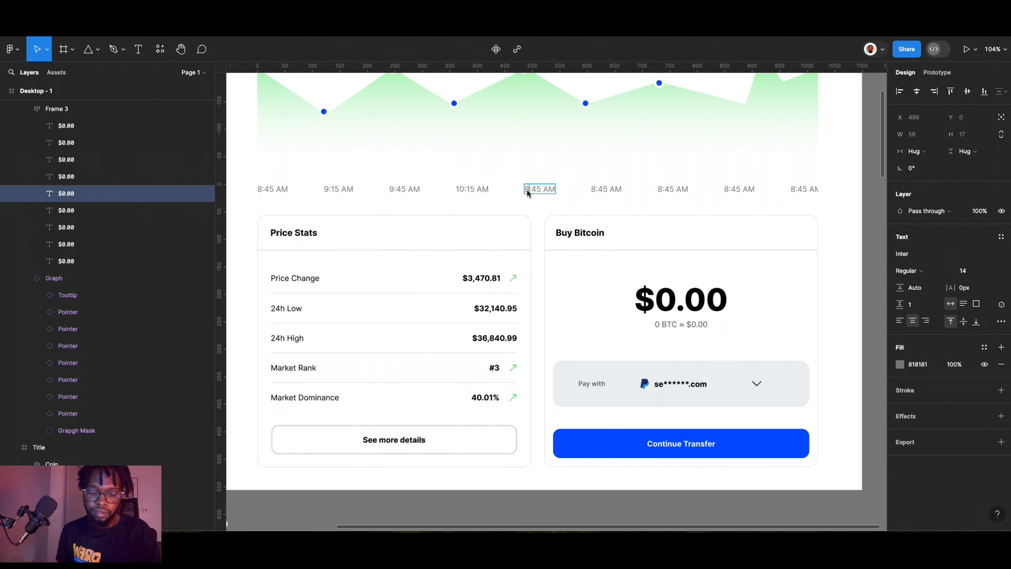
{"action": "type", "text": "10"}
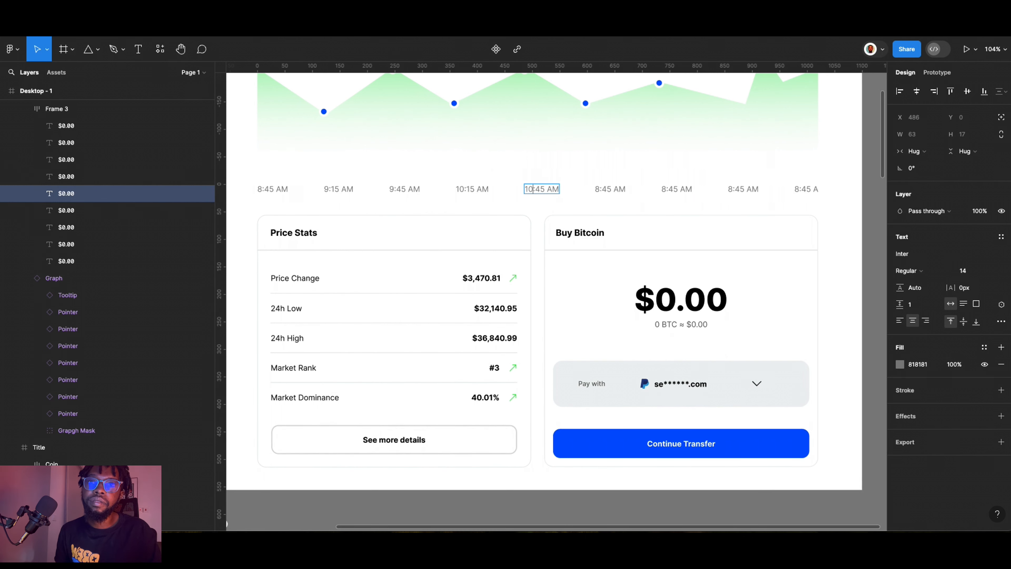
{"action": "double_click", "coordinate": [603, 191]}
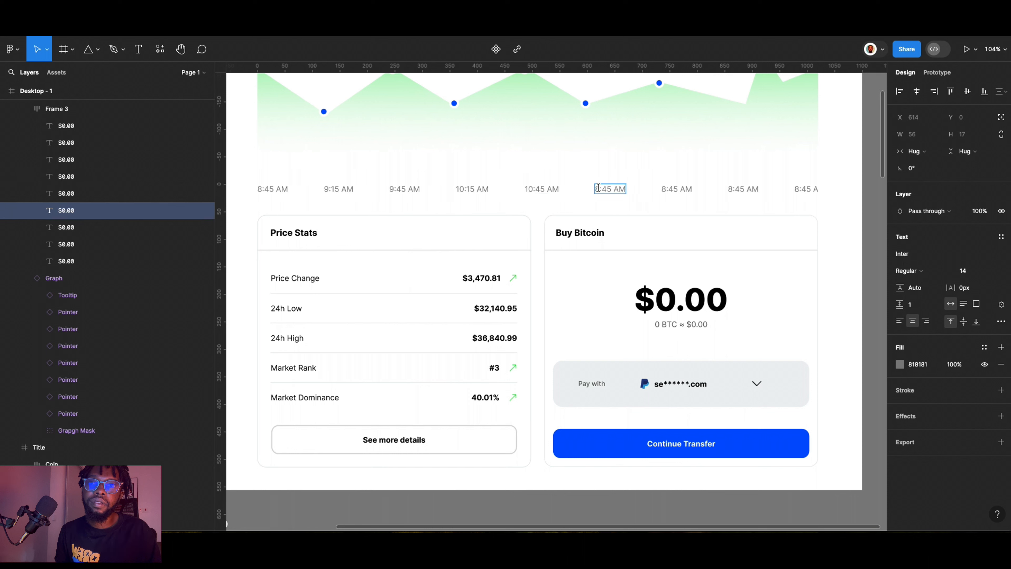
{"action": "key", "text": "BackSpace"}
{"action": "type", "text": "11"}
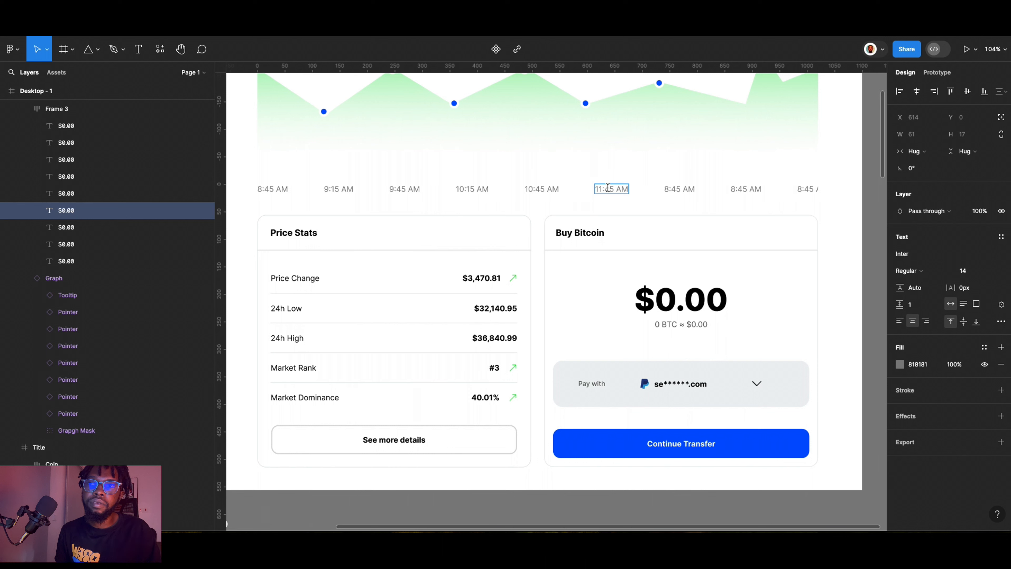
{"action": "key", "text": "BackSpace"}
{"action": "type", "text": "1"}
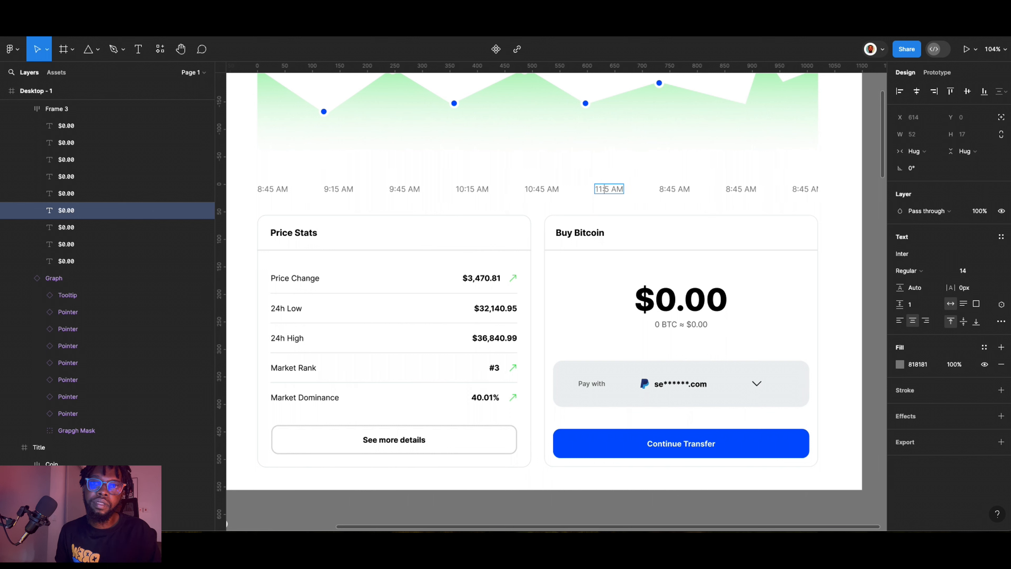
Change the seventh time label to 11:45 AM and the eighth to 12:00 PM.
{"action": "left_click", "coordinate": [666, 189]}
{"action": "key", "text": "BackSpace"}
{"action": "type", "text": "11"}
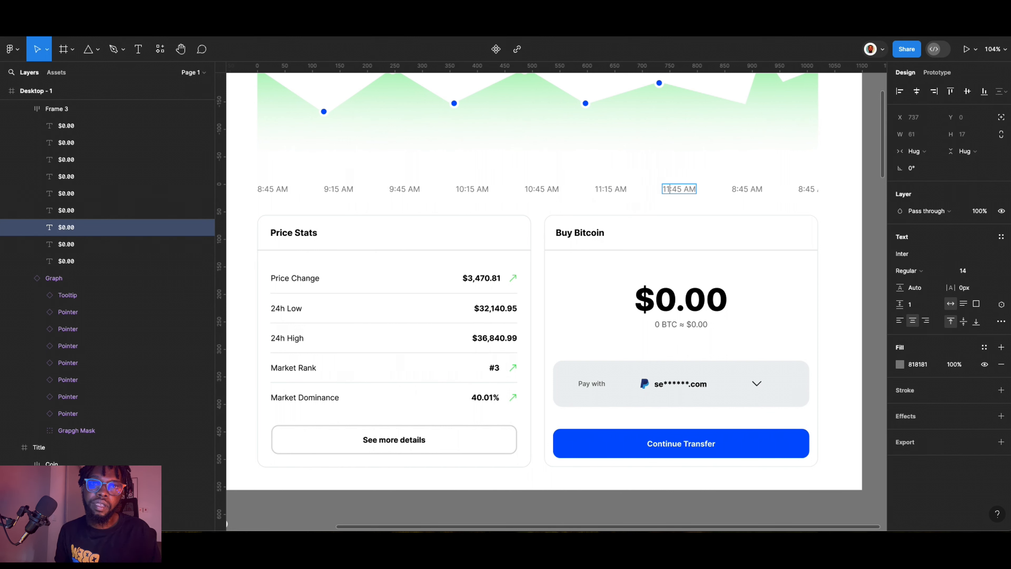
{"action": "left_click", "coordinate": [737, 191]}
{"action": "key", "text": "BackSpace"}
{"action": "type", "text": "12:"}
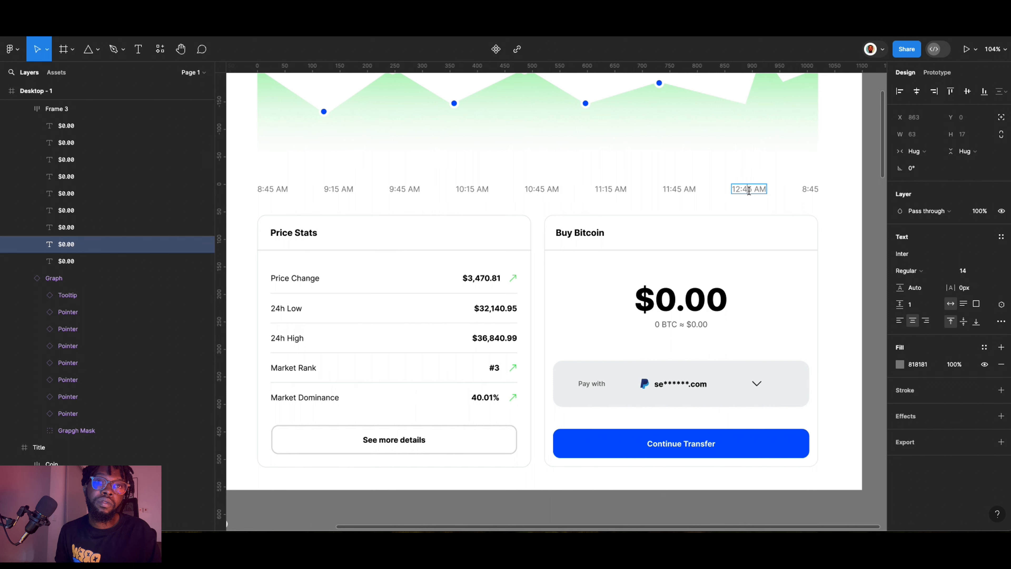
{"action": "type", "text": "00"}
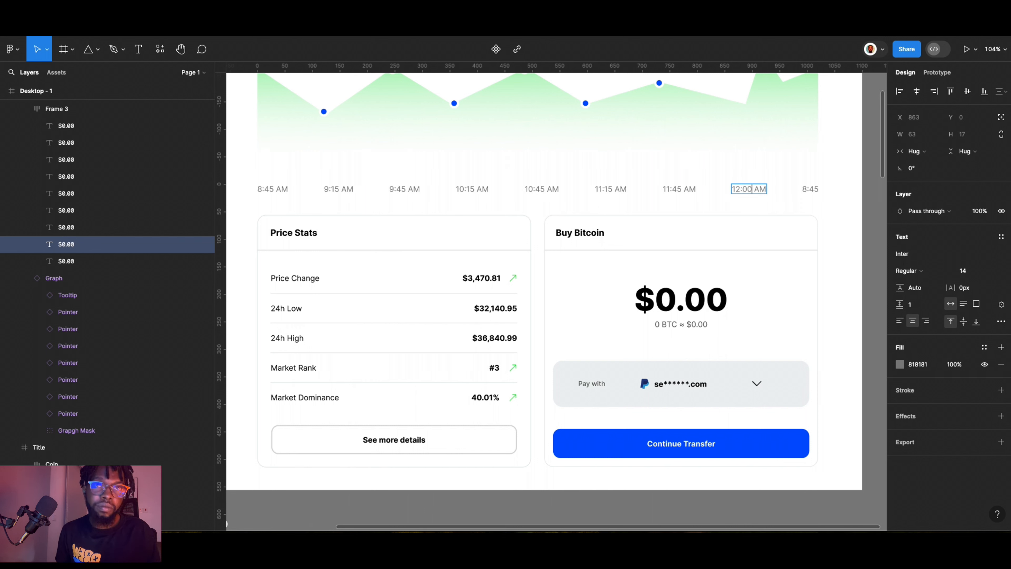
{"action": "key", "text": "BackSpace"}
{"action": "type", "text": "P"}
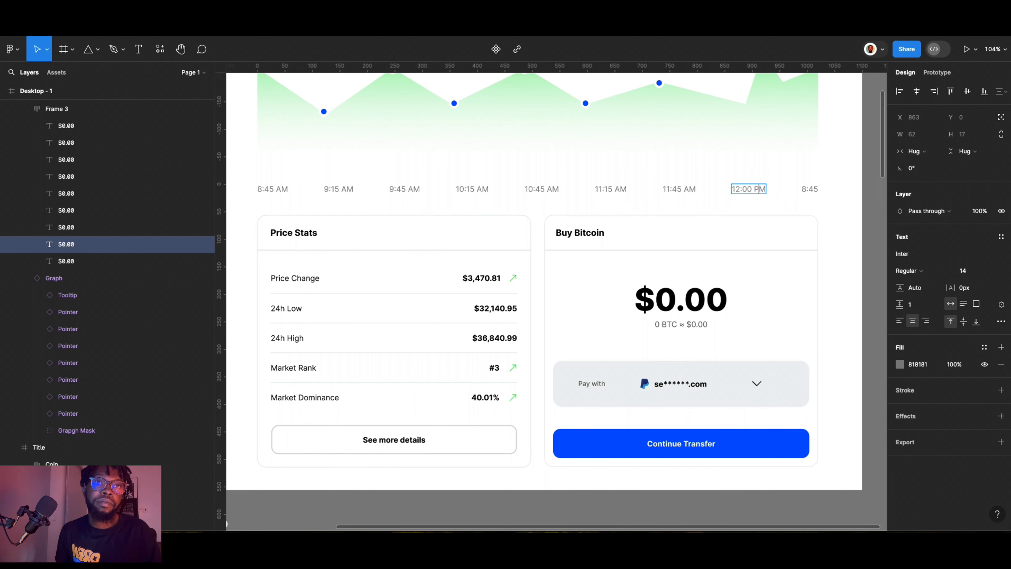
Reduce the auto layout spacing between the time labels in Frame 3 to 64.
{"action": "left_click", "coordinate": [806, 194]}
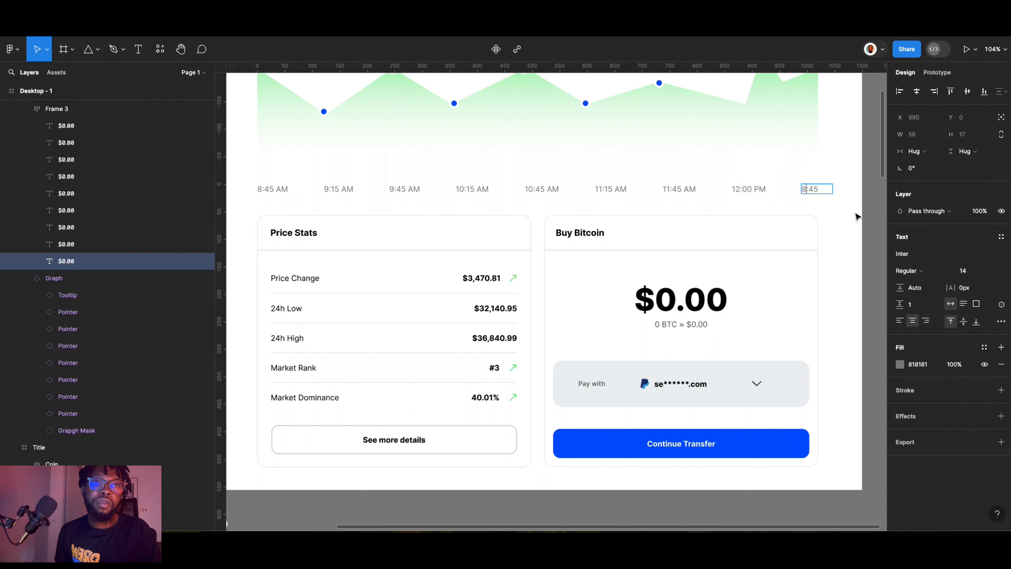
{"action": "left_click", "coordinate": [776, 194]}
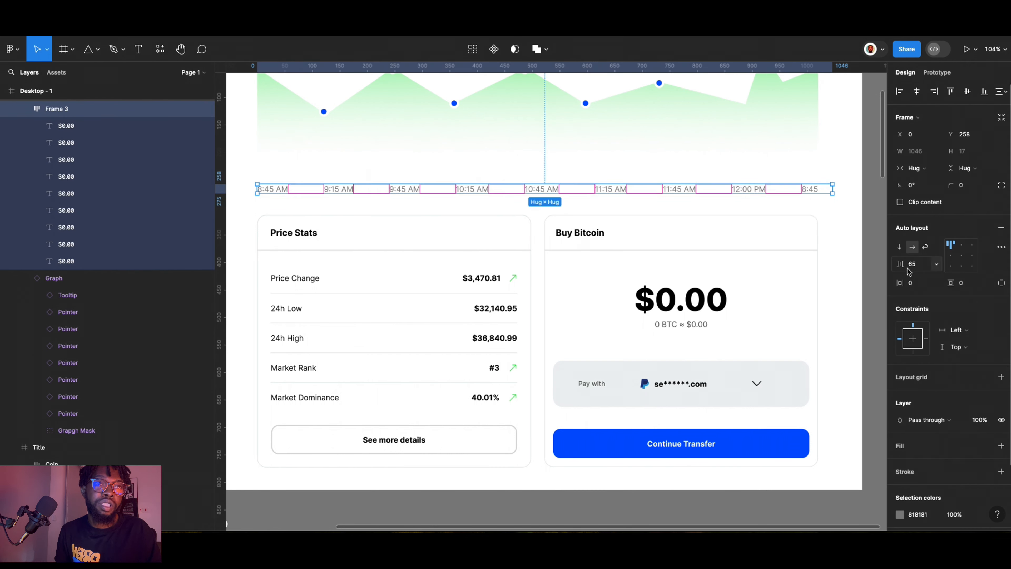
{"action": "left_click_drag", "start_coordinate": [900, 267], "coordinate": [899, 268]}
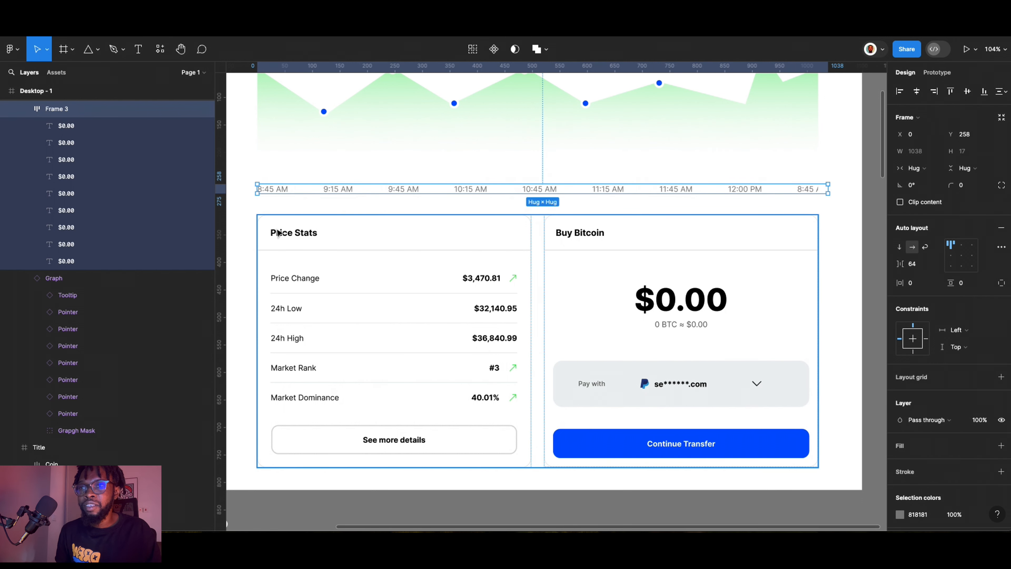
{"action": "key", "text": "Escape"}
{"action": "left_click", "coordinate": [305, 178]}
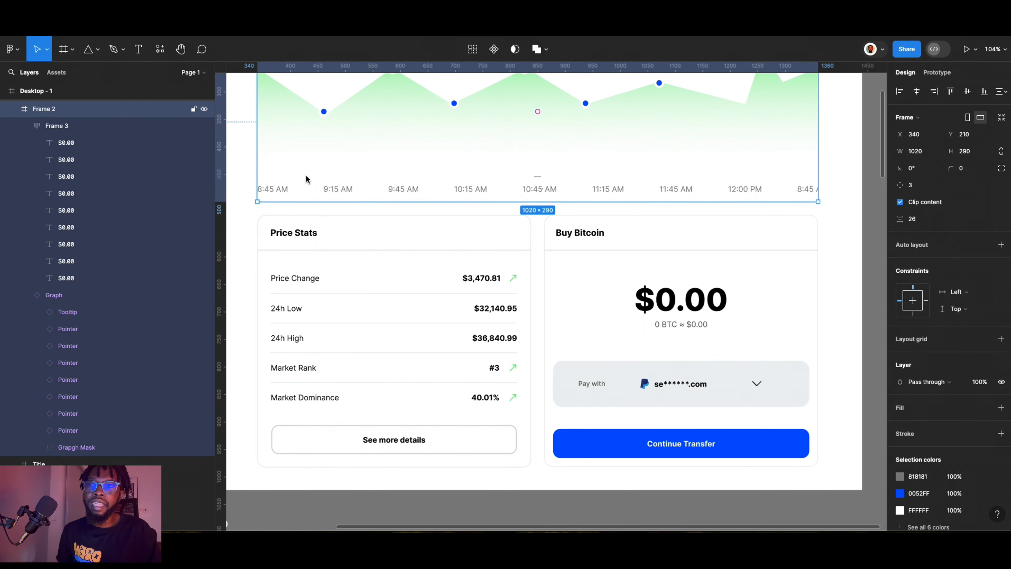
Change the minutes of the eighth time label so that it reads 12:15 PM.
{"action": "double_click", "coordinate": [805, 191]}
{"action": "left_click", "coordinate": [802, 190]}
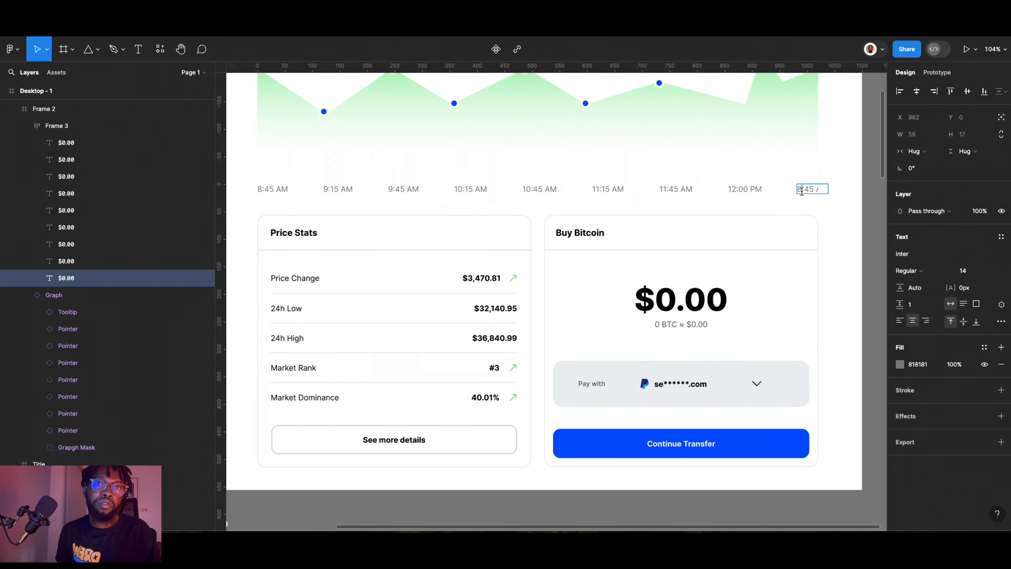
{"action": "left_click", "coordinate": [735, 191]}
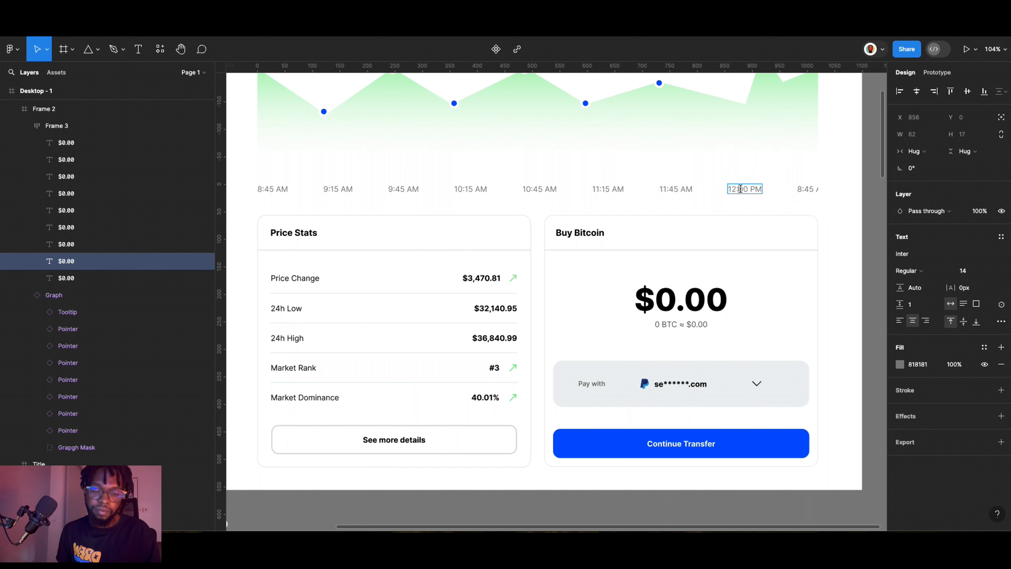
{"action": "double_click", "coordinate": [742, 189]}
{"action": "type", "text": "10"}
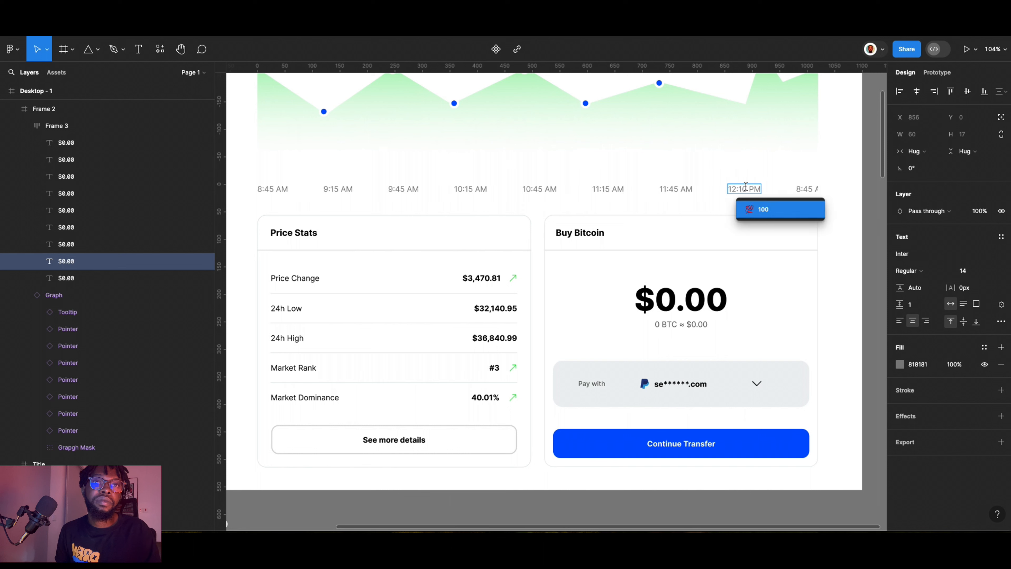
{"action": "key", "text": "Delete"}
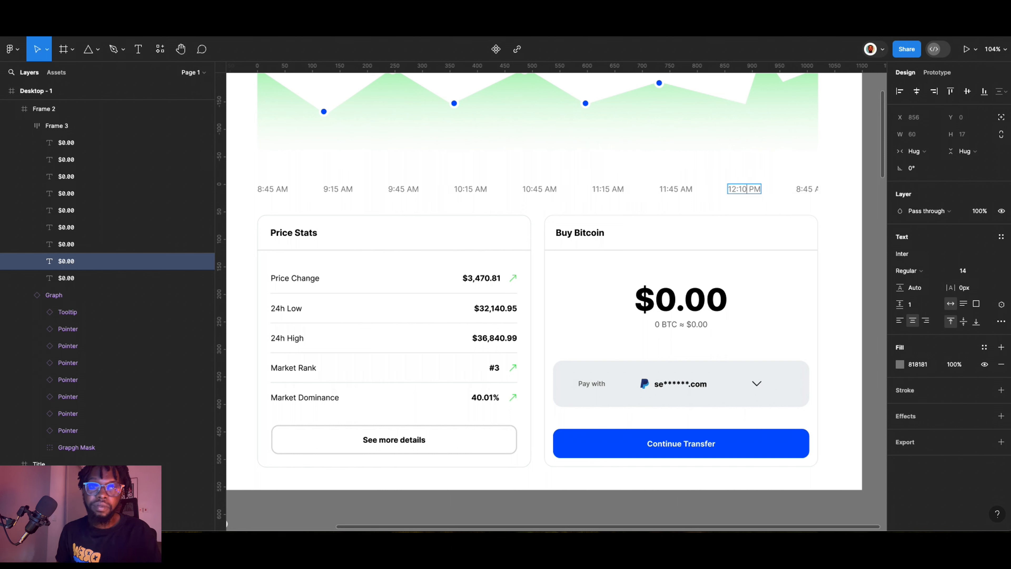
{"action": "type", "text": "4"}
{"action": "key", "text": "BackSpace"}
{"action": "type", "text": "5"}
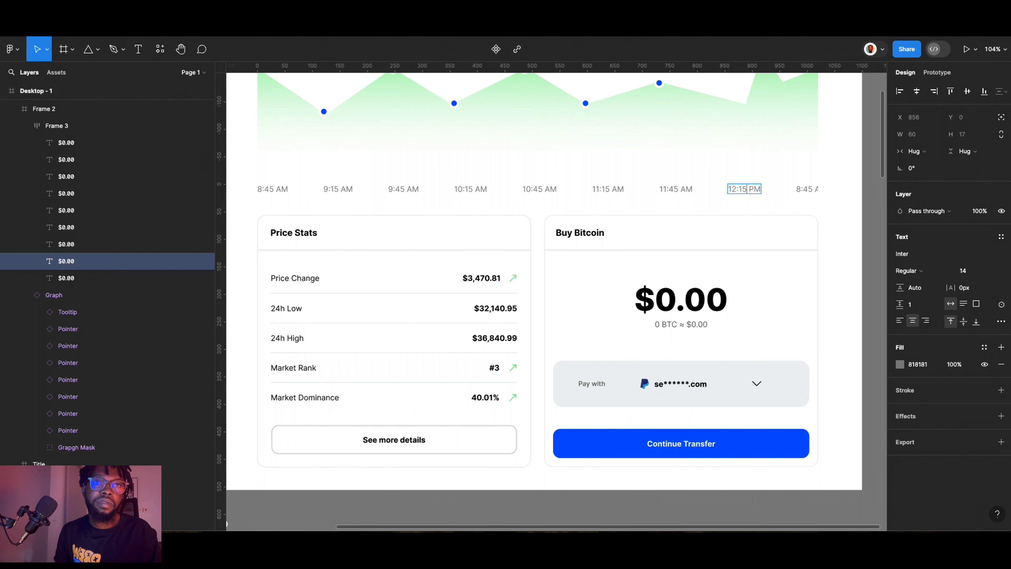
Change the hour of the last time label so that it reads 12:45, and leave text editing.
{"action": "left_click", "coordinate": [802, 189]}
{"action": "double_click", "coordinate": [800, 189]}
{"action": "type", "text": "12"}
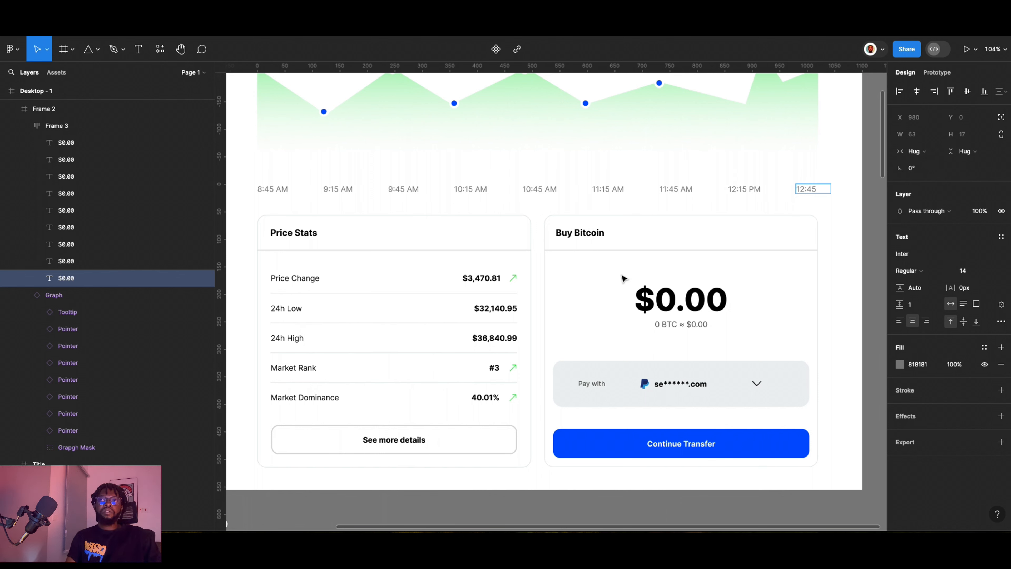
{"action": "key", "text": "Escape"}
{"action": "left_click", "coordinate": [467, 217]}
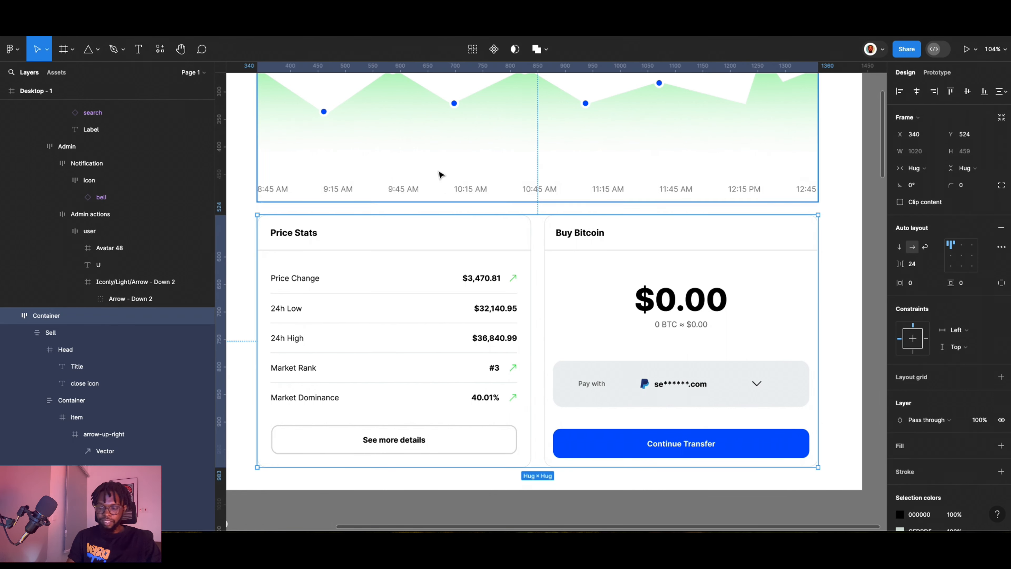
Examine how the price graph and its time labels fit above the Price Stats and Buy Bitcoin cards.
{"action": "left_click", "coordinate": [440, 175]}
{"action": "scroll", "coordinate": [439, 170], "scroll_direction": "down", "scroll_amount": 5}
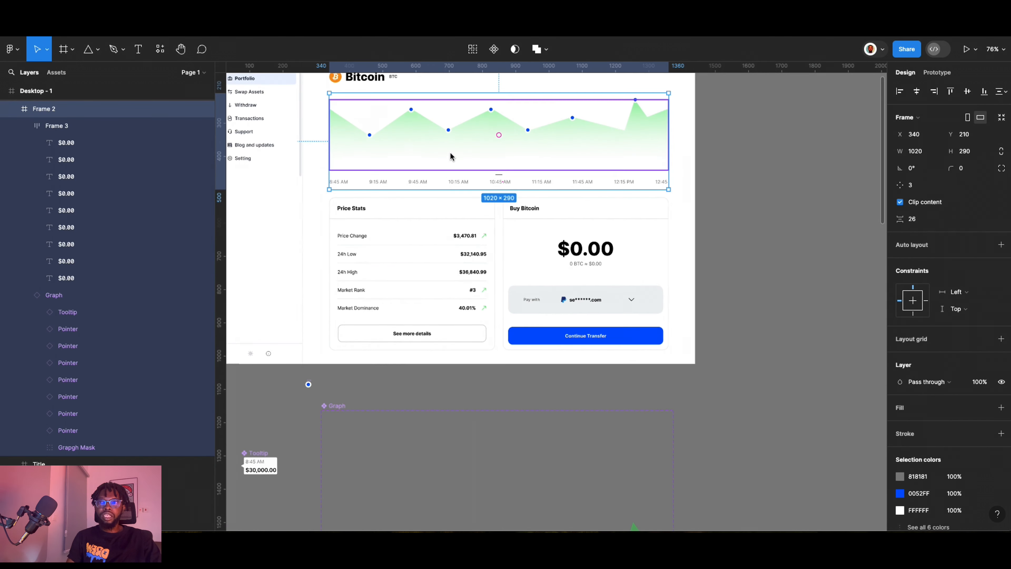
{"action": "scroll", "coordinate": [442, 129], "scroll_direction": "up", "scroll_amount": 2}
{"action": "scroll", "coordinate": [414, 179], "scroll_direction": "up", "scroll_amount": 5}
{"action": "scroll", "coordinate": [406, 199], "scroll_direction": "down", "scroll_amount": 10}
{"action": "scroll", "coordinate": [414, 199], "scroll_direction": "up", "scroll_amount": 6}
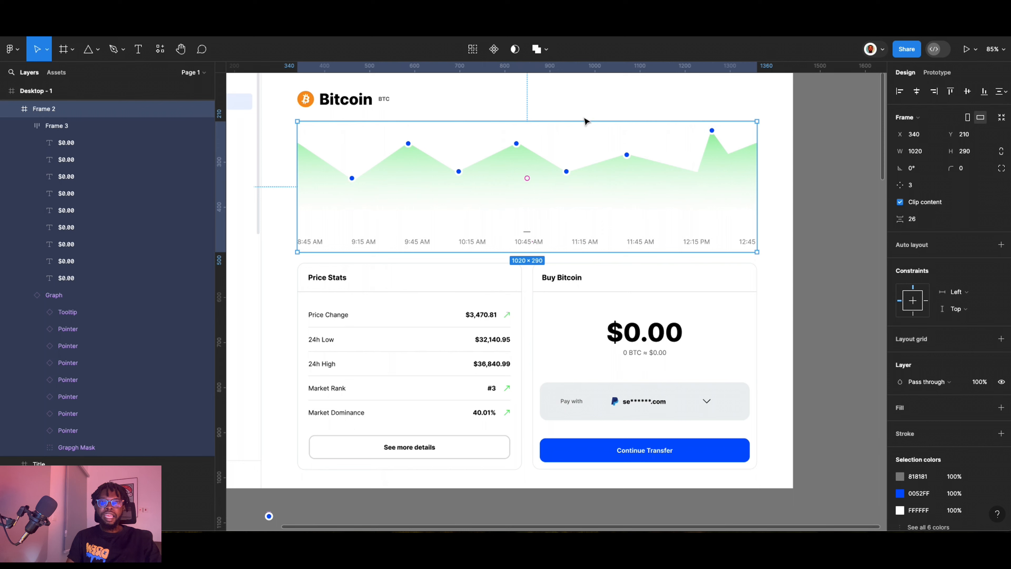
{"action": "left_click", "coordinate": [794, 226]}
{"action": "left_click", "coordinate": [492, 192]}
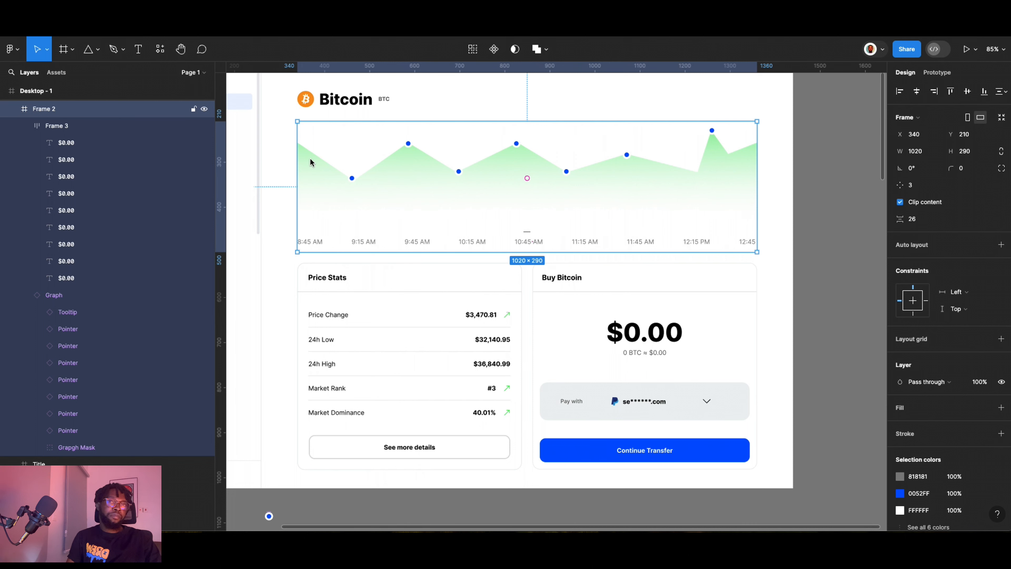
{"action": "scroll", "coordinate": [835, 205], "scroll_direction": "down", "scroll_amount": 1}
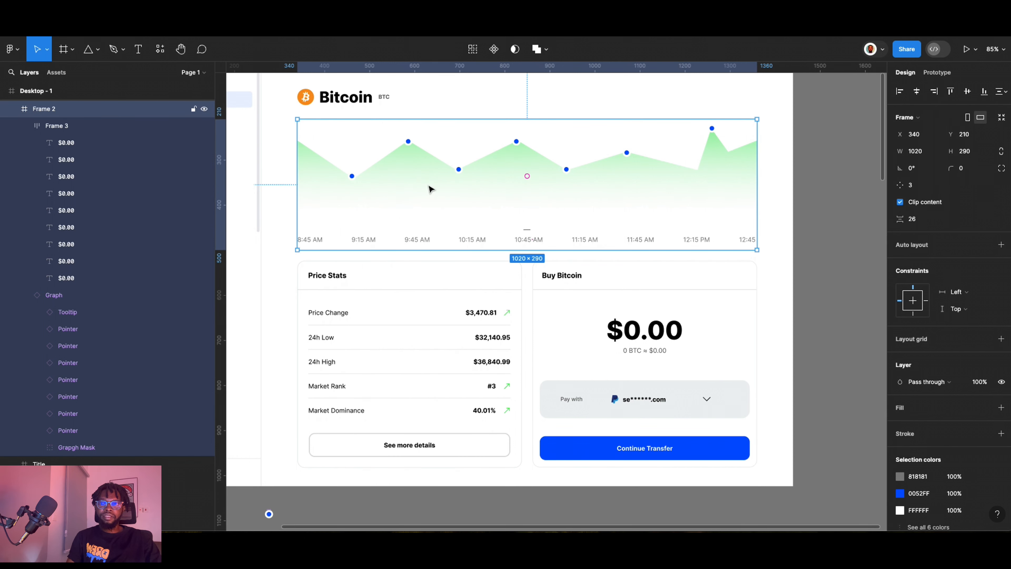
{"action": "double_click", "coordinate": [465, 185]}
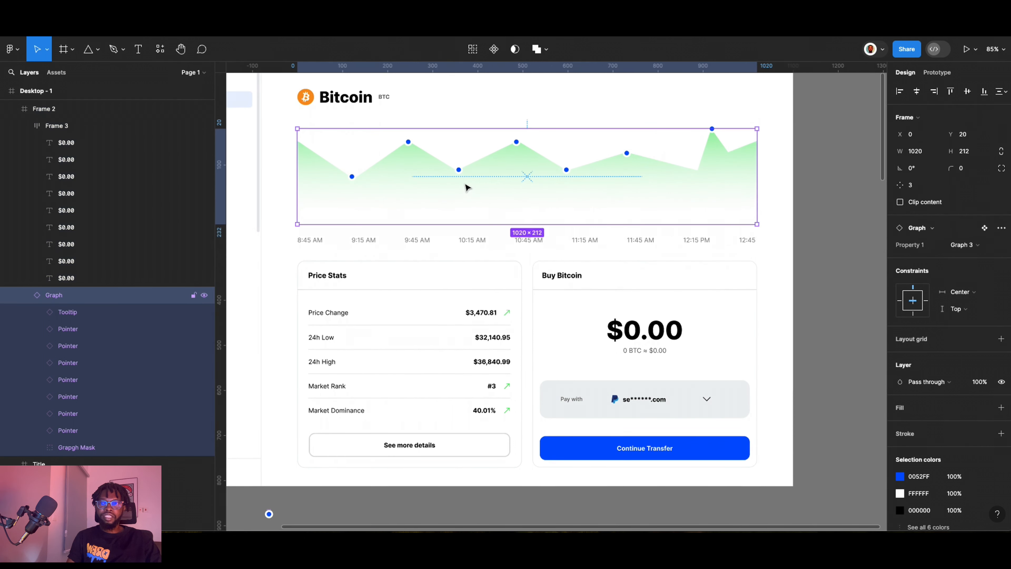
{"action": "key", "text": "Escape"}
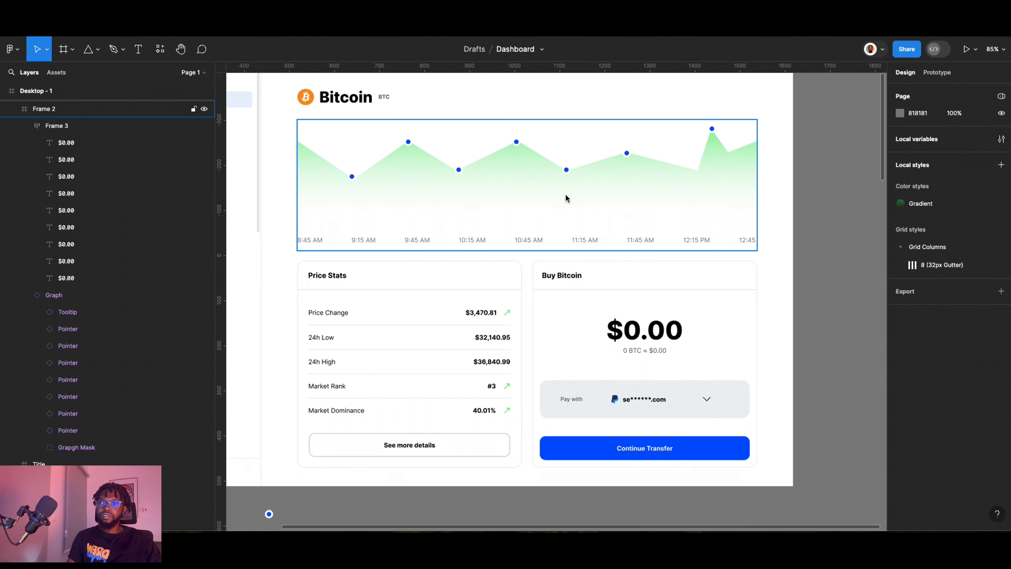
Add auto layout to Frame 2, which holds the graph and time labels, and rename the frame Container.
{"action": "left_click", "coordinate": [86, 107]}
{"action": "key", "text": "shift+a"}
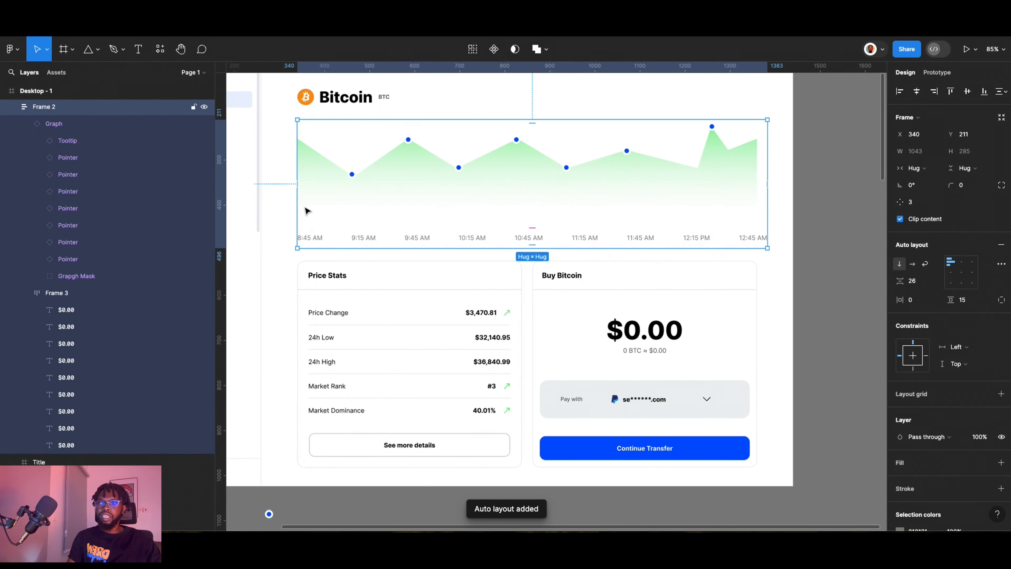
{"action": "double_click", "coordinate": [47, 108]}
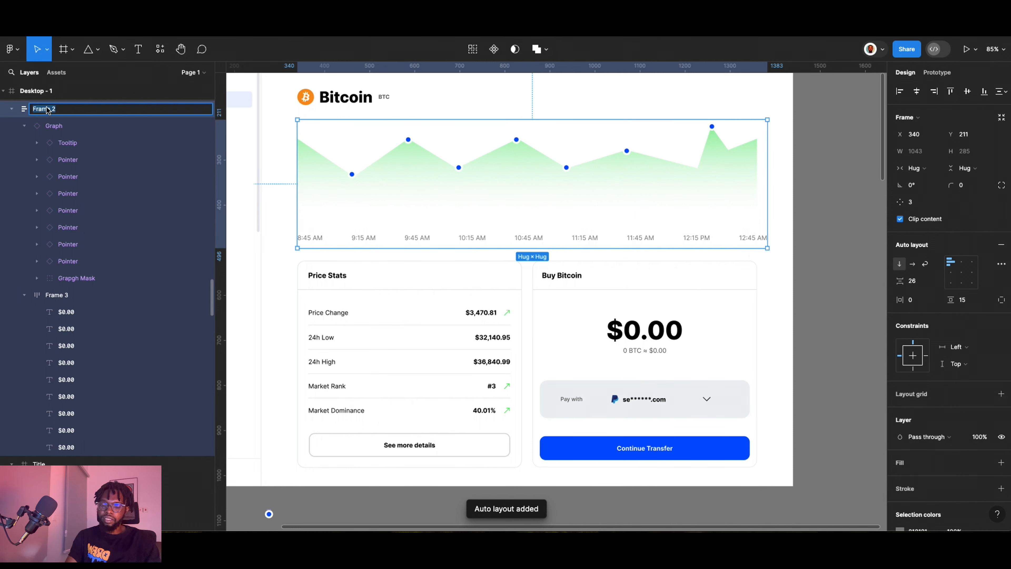
{"action": "type", "text": "Container"}
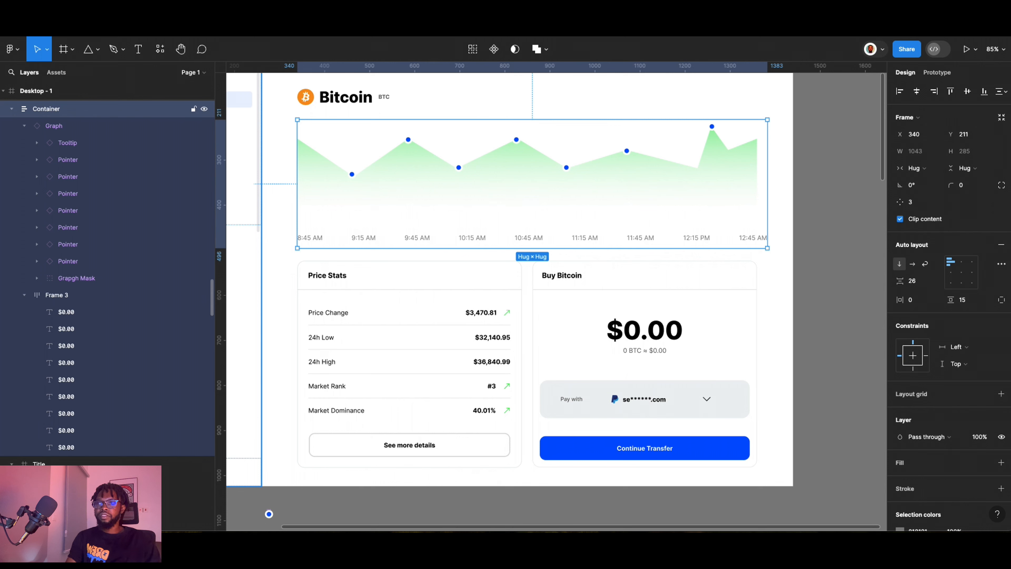
{"action": "key", "text": "Return"}
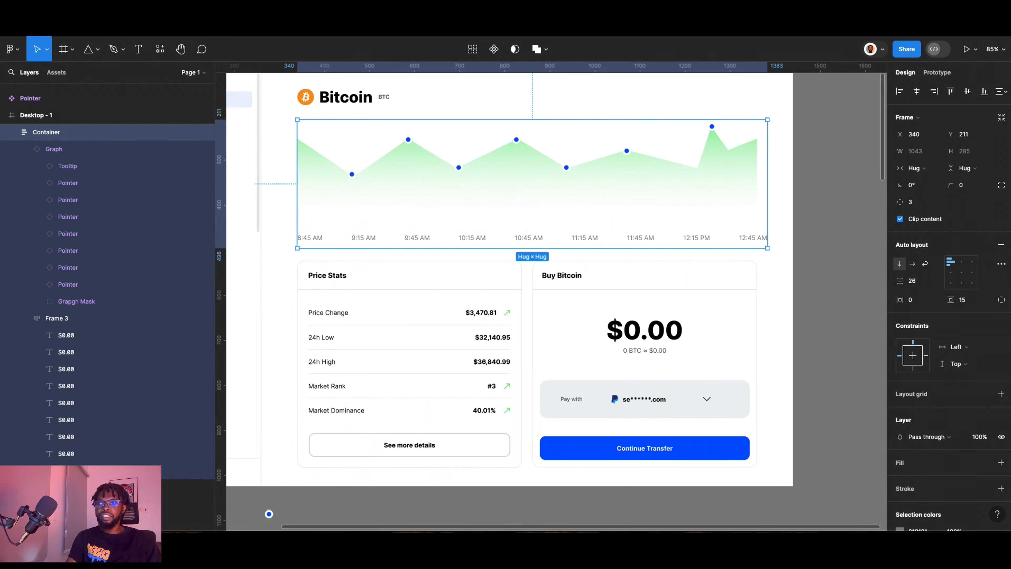
Collapse the Graph layer and rename Frame 3, the row of time labels, as Timestamp.
{"action": "left_click", "coordinate": [25, 150]}
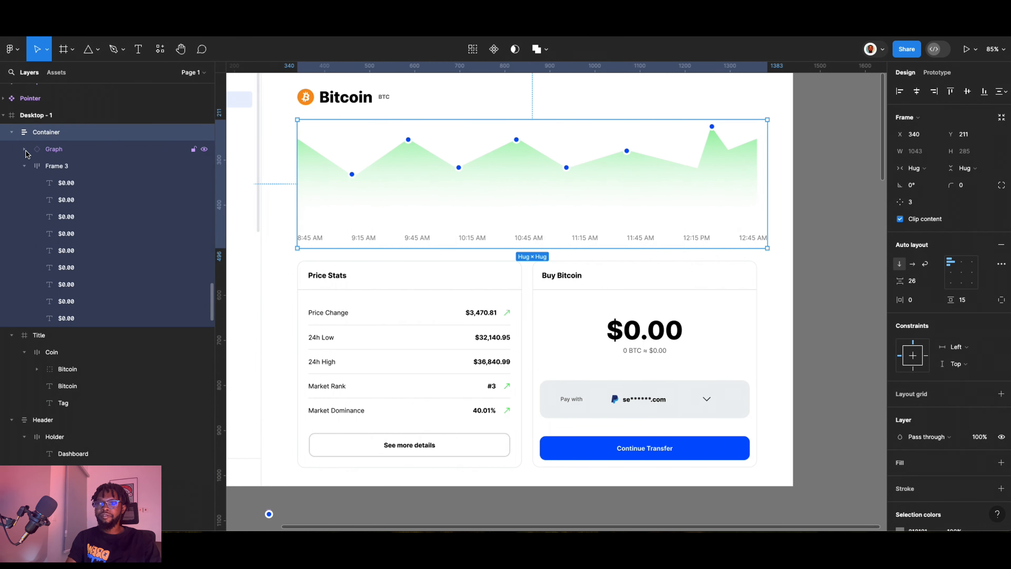
{"action": "double_click", "coordinate": [67, 169]}
{"action": "type", "text": "D"}
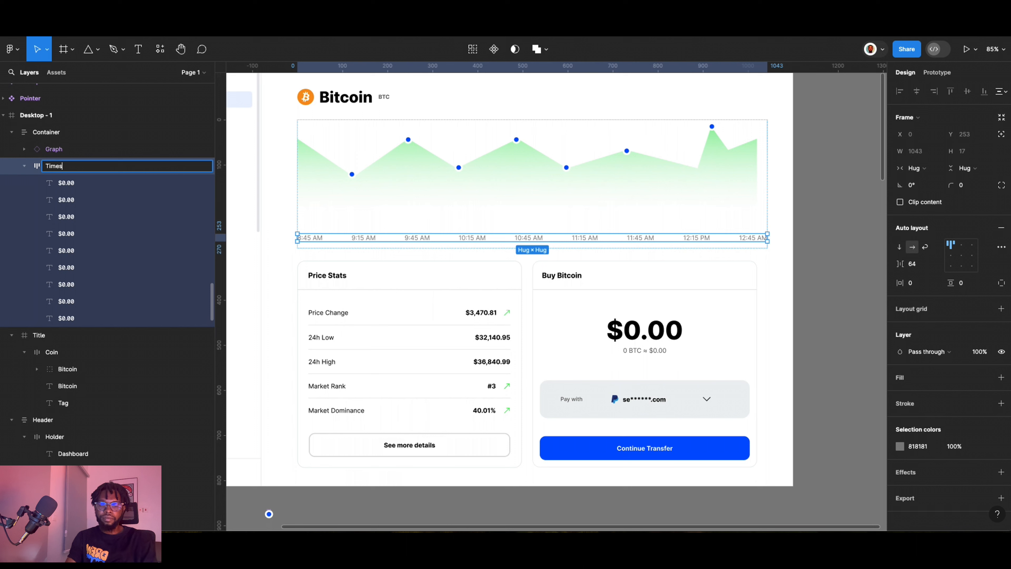
{"action": "type", "text": "imestamp"}
{"action": "key", "text": "Return"}
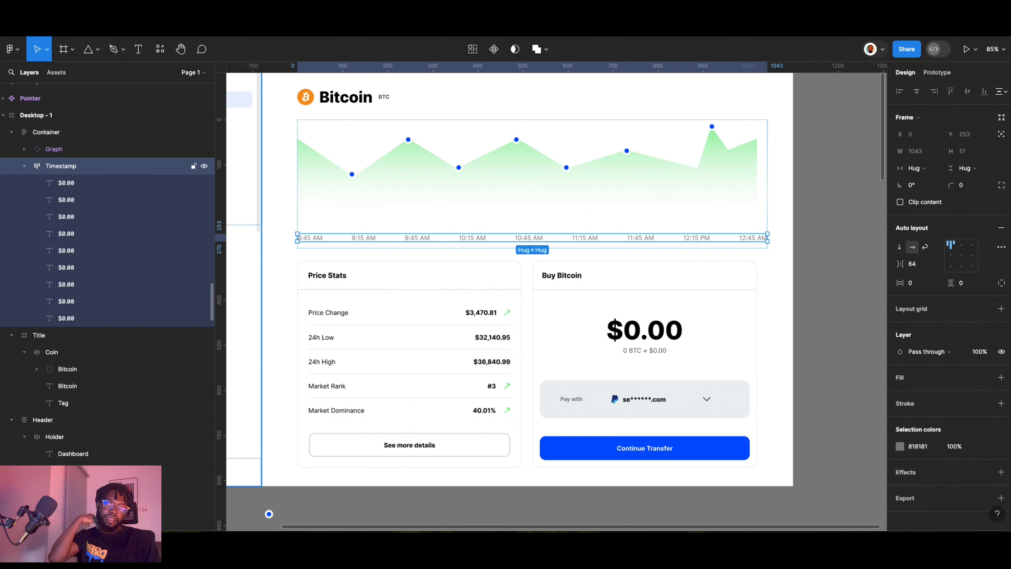
Narrow the graph Container to a fixed width of 1020 and set its horizontal padding to 16.
{"action": "left_click", "coordinate": [810, 225]}
{"action": "left_click", "coordinate": [725, 240]}
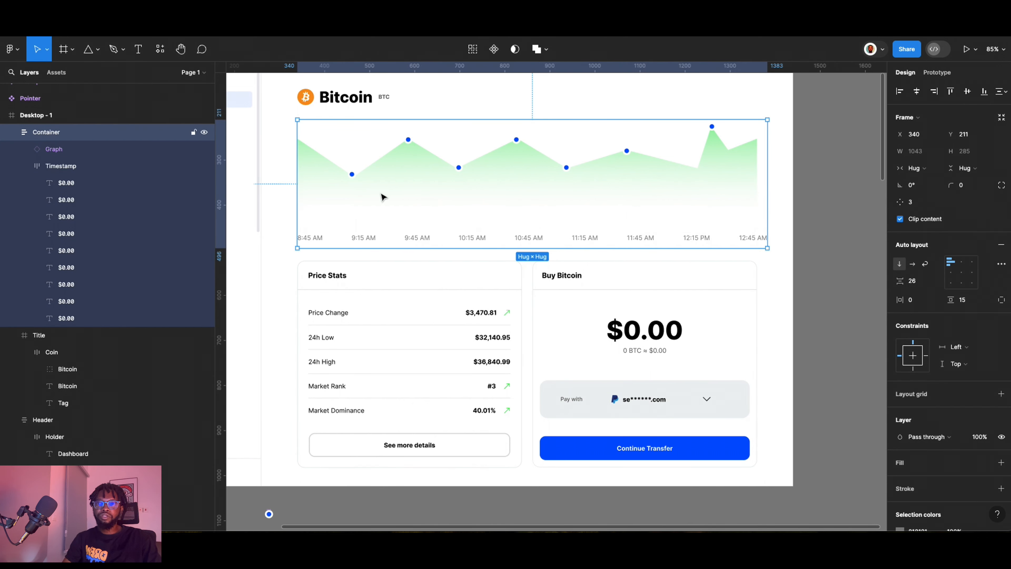
{"action": "scroll", "coordinate": [761, 191], "scroll_direction": "down", "scroll_amount": 3}
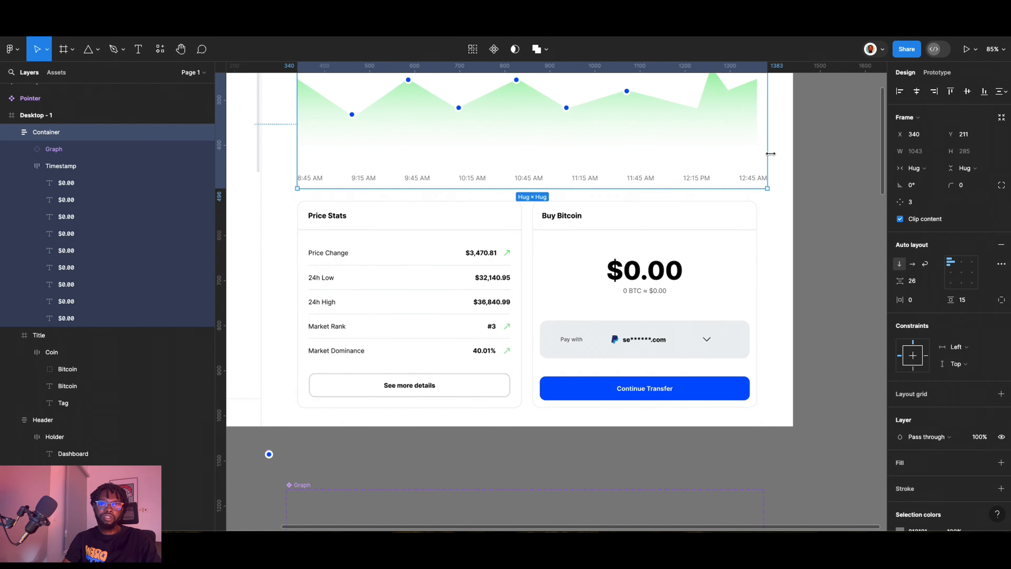
{"action": "scroll", "coordinate": [771, 157], "scroll_direction": "up", "scroll_amount": 1}
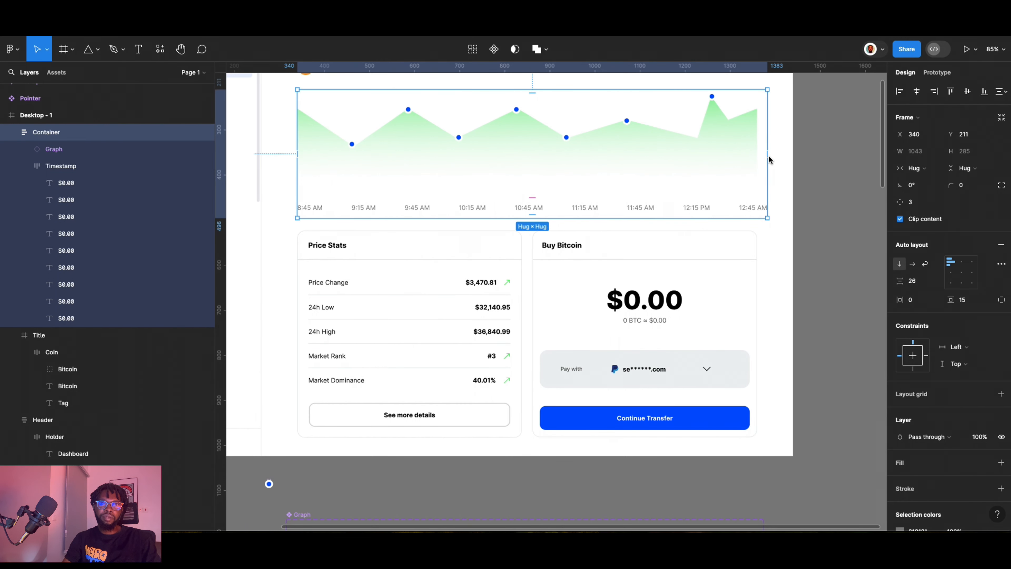
{"action": "left_click_drag", "start_coordinate": [765, 161], "coordinate": [761, 162]}
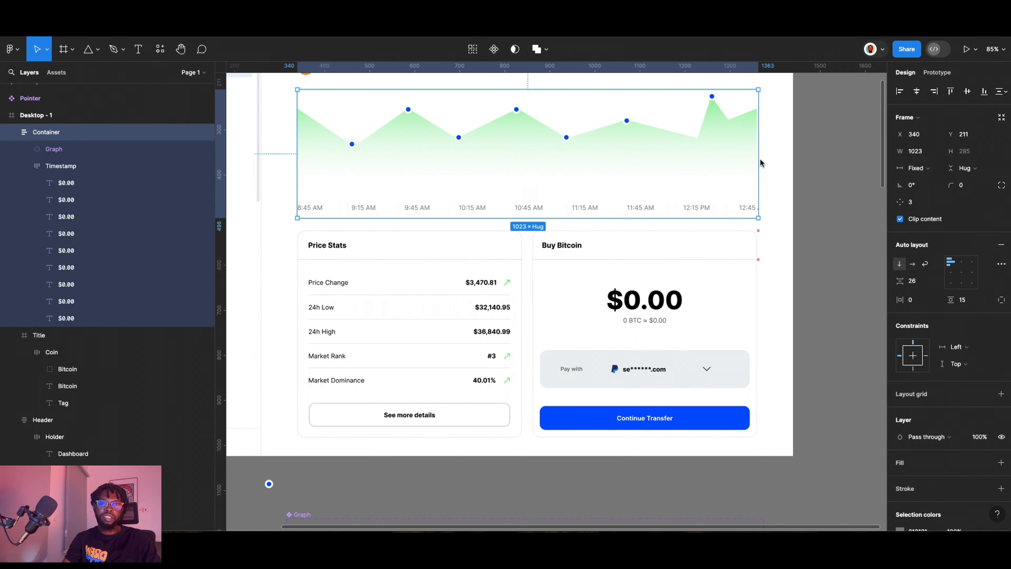
{"action": "left_click_drag", "start_coordinate": [759, 164], "coordinate": [758, 164]}
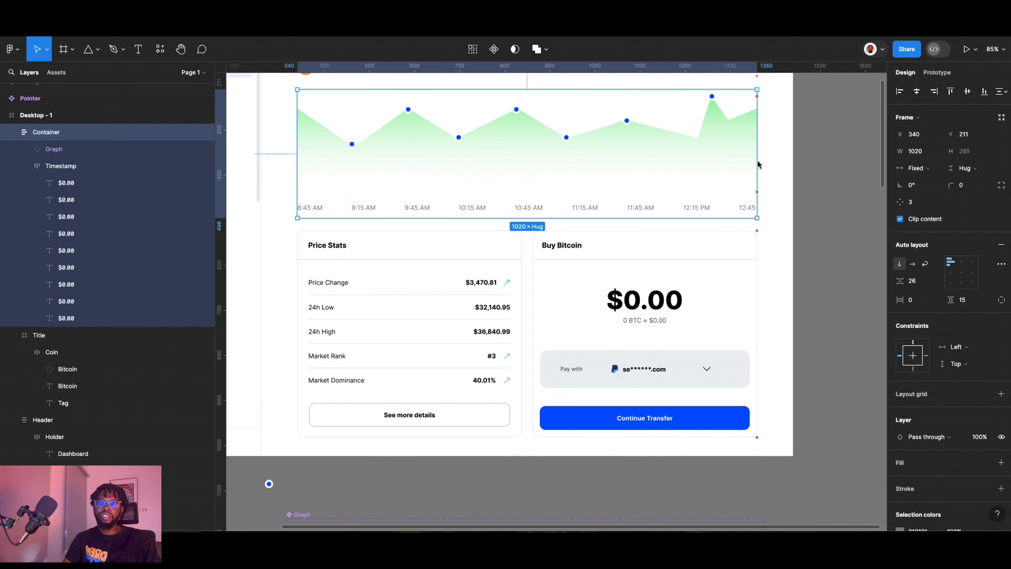
{"action": "left_click", "coordinate": [913, 300]}
{"action": "type", "text": "16"}
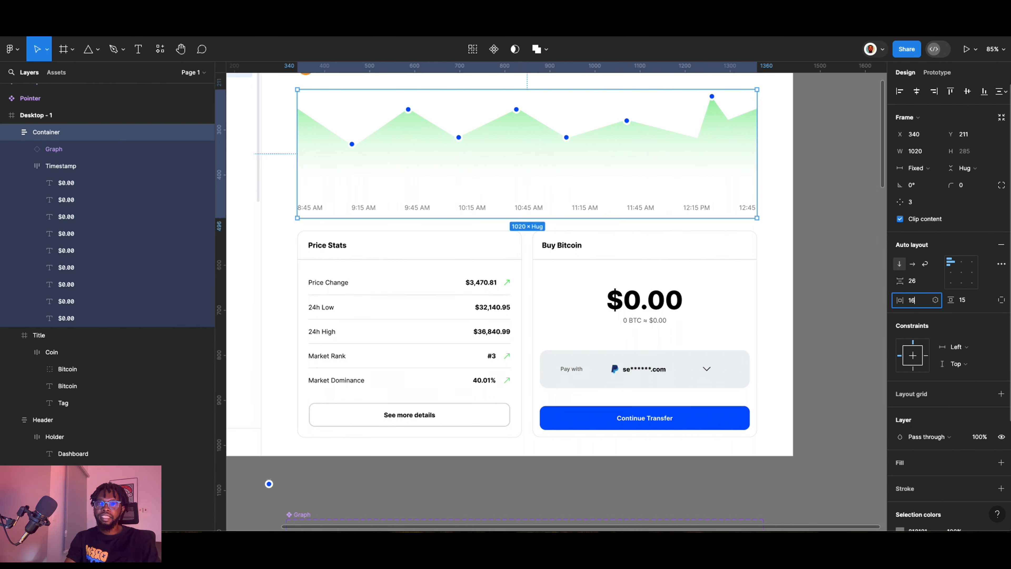
{"action": "key", "text": "Return"}
Compare the auto layout padding of the Price Stats card with that of the Buy Bitcoin card.
{"action": "left_click", "coordinate": [384, 282]}
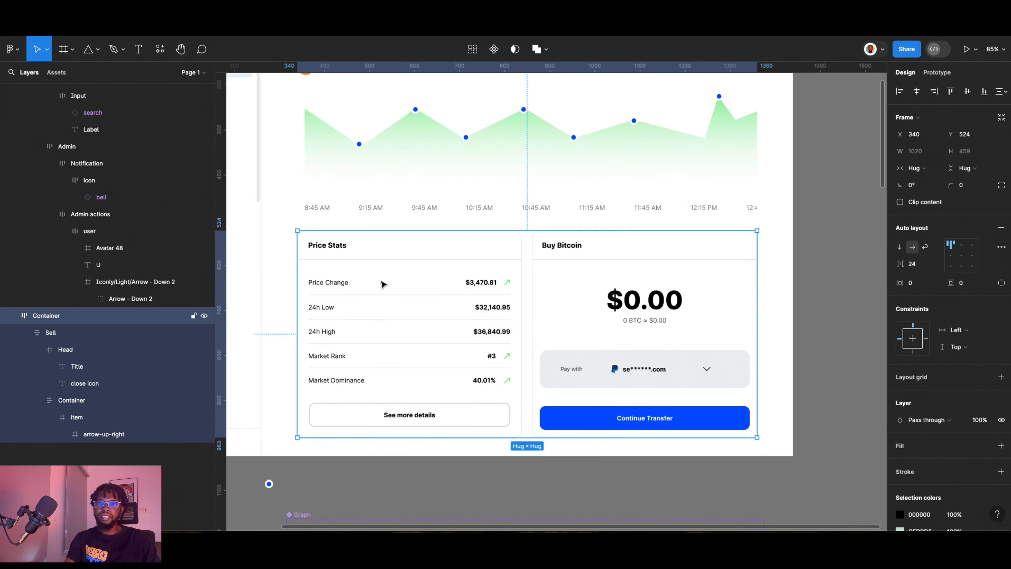
{"action": "left_click", "coordinate": [383, 284]}
{"action": "double_click", "coordinate": [383, 284]}
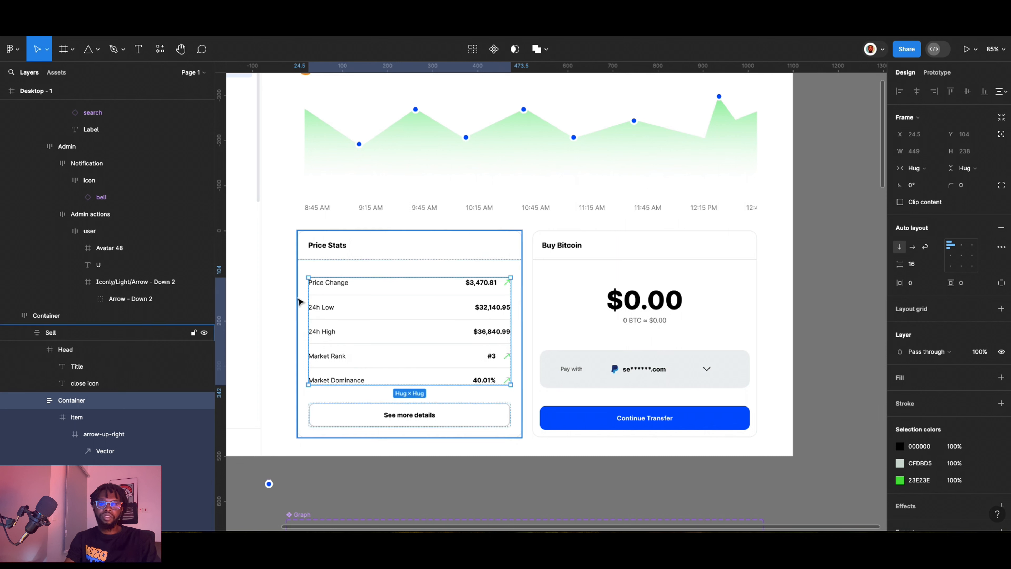
{"action": "left_click", "coordinate": [299, 298]}
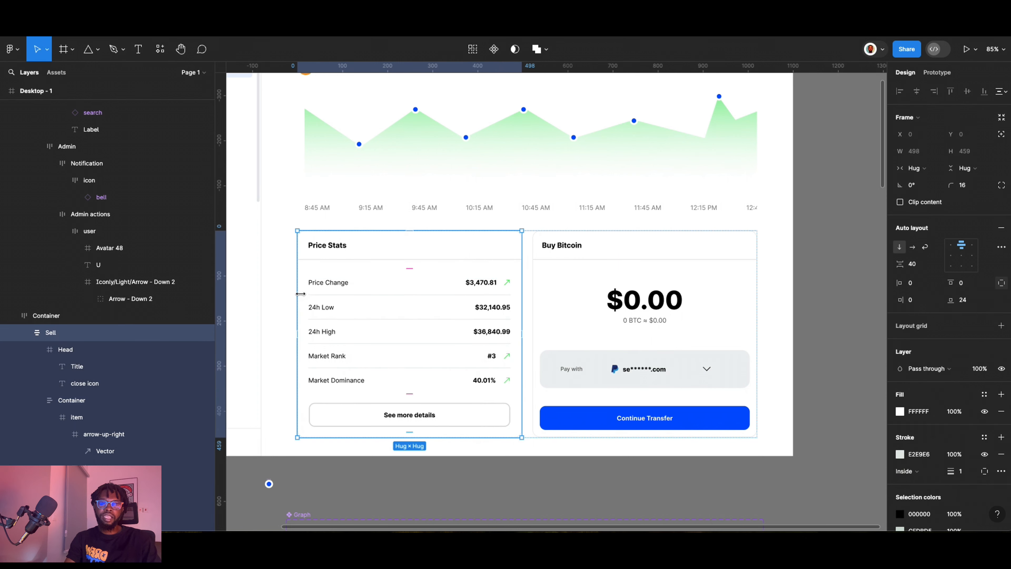
{"action": "left_click", "coordinate": [696, 307]}
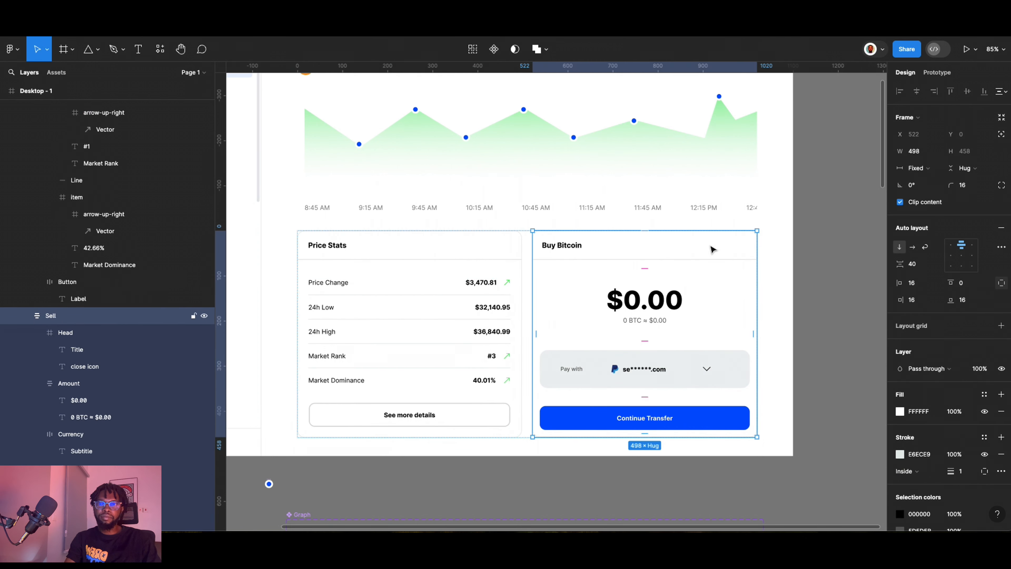
{"action": "left_click", "coordinate": [368, 264]}
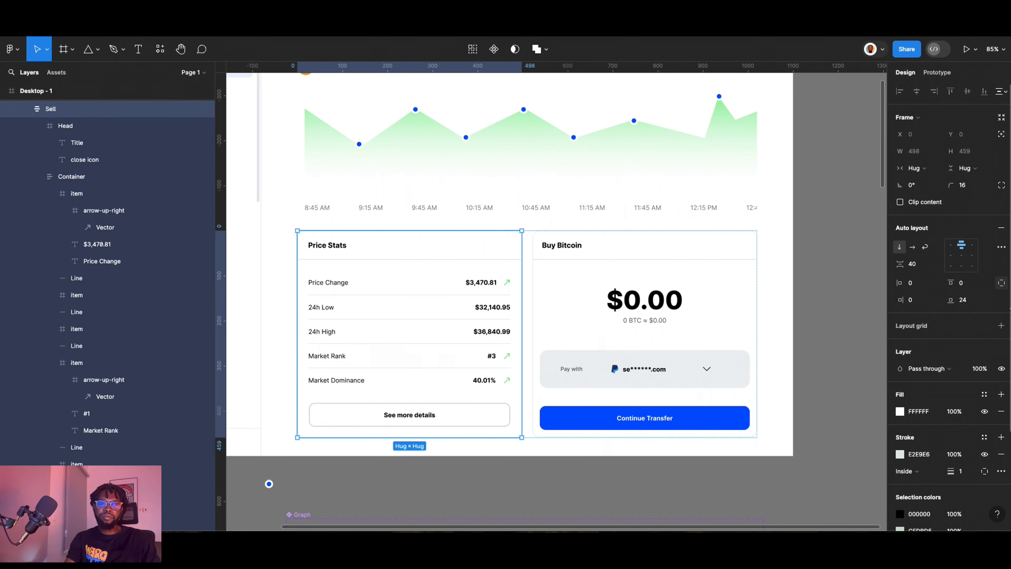
Try a horizontal padding of 16 on the hug-width Price Stats card, and undo it.
{"action": "left_click", "coordinate": [1006, 285]}
{"action": "left_click", "coordinate": [927, 287]}
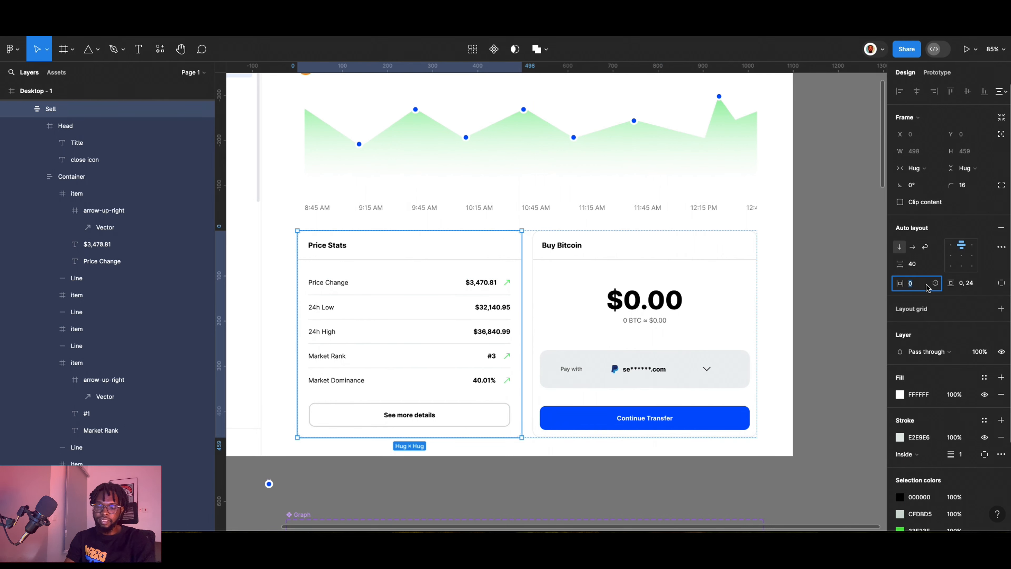
{"action": "type", "text": "16"}
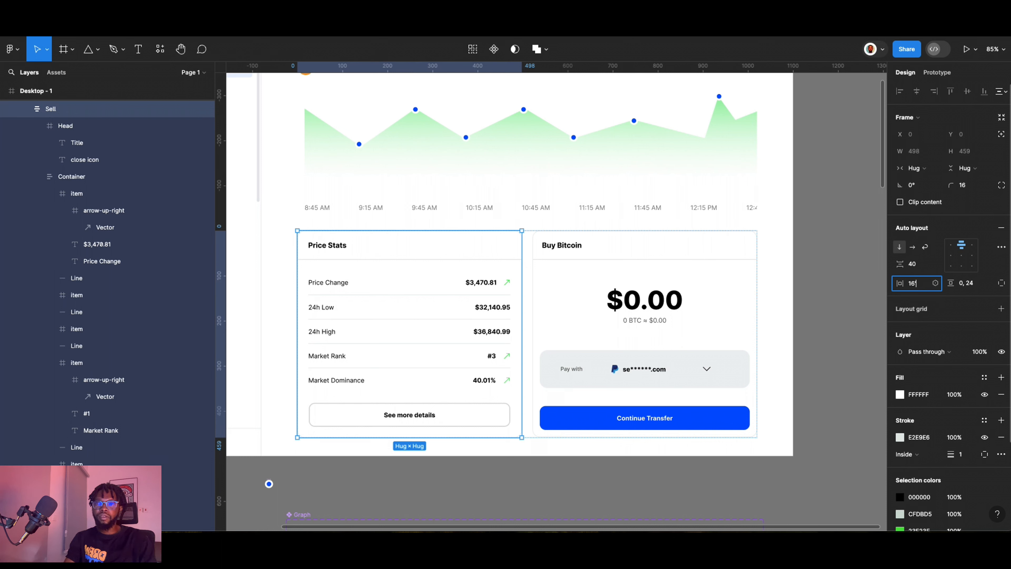
{"action": "key", "text": "Return"}
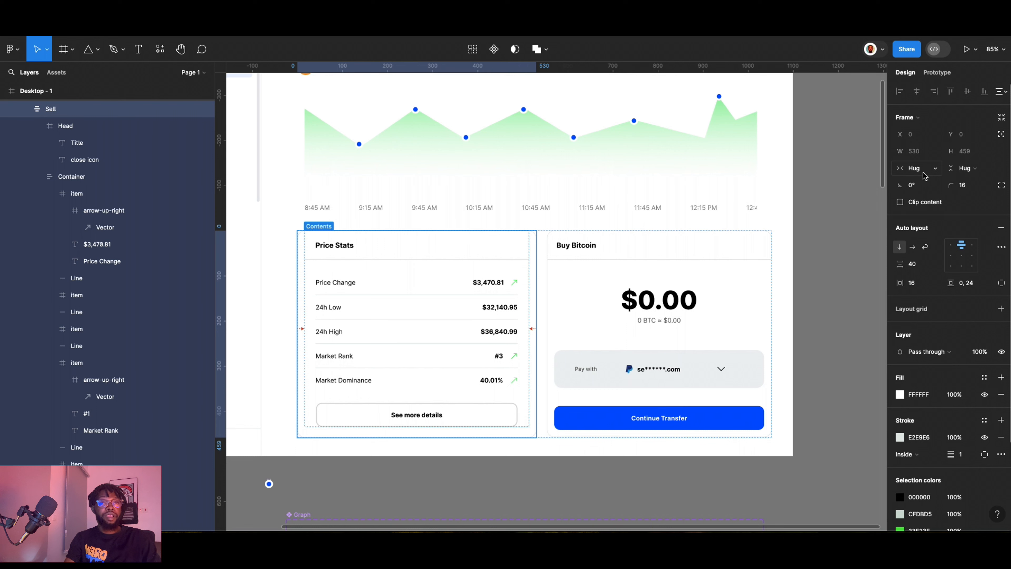
{"action": "key", "text": "super+z"}
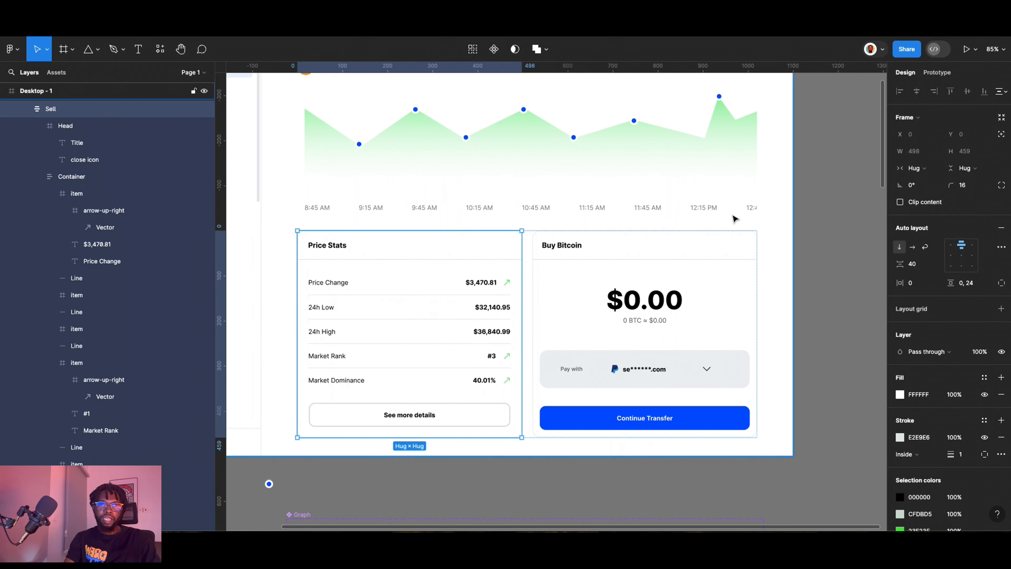
Switch the Price Stats card to a fixed width and set its horizontal padding to 16.
{"action": "scroll", "coordinate": [734, 218], "scroll_direction": "down", "scroll_amount": 1}
{"action": "left_click", "coordinate": [915, 168]}
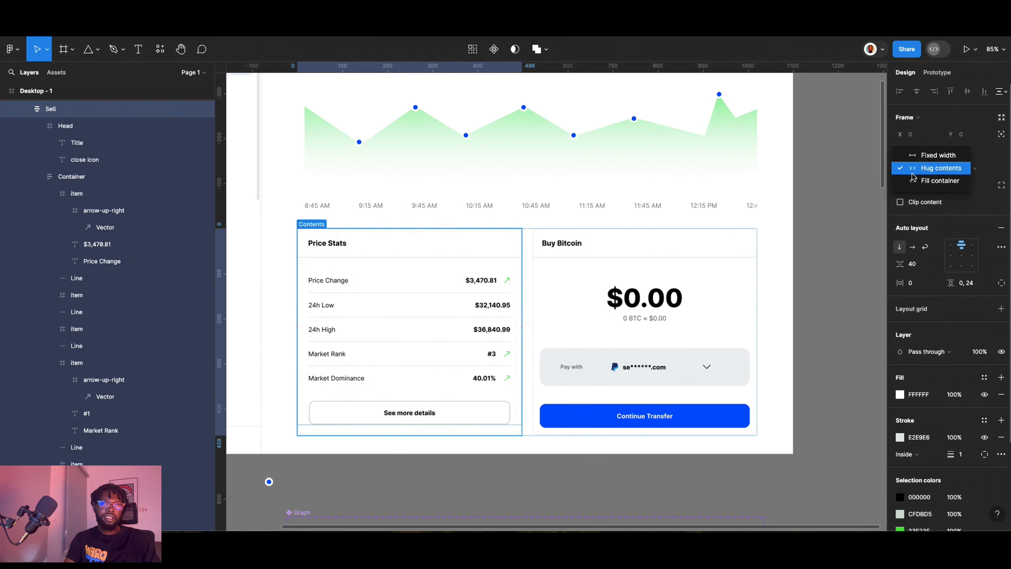
{"action": "left_click", "coordinate": [919, 154]}
{"action": "left_click", "coordinate": [921, 286]}
{"action": "type", "text": "16"}
{"action": "key", "text": "Return"}
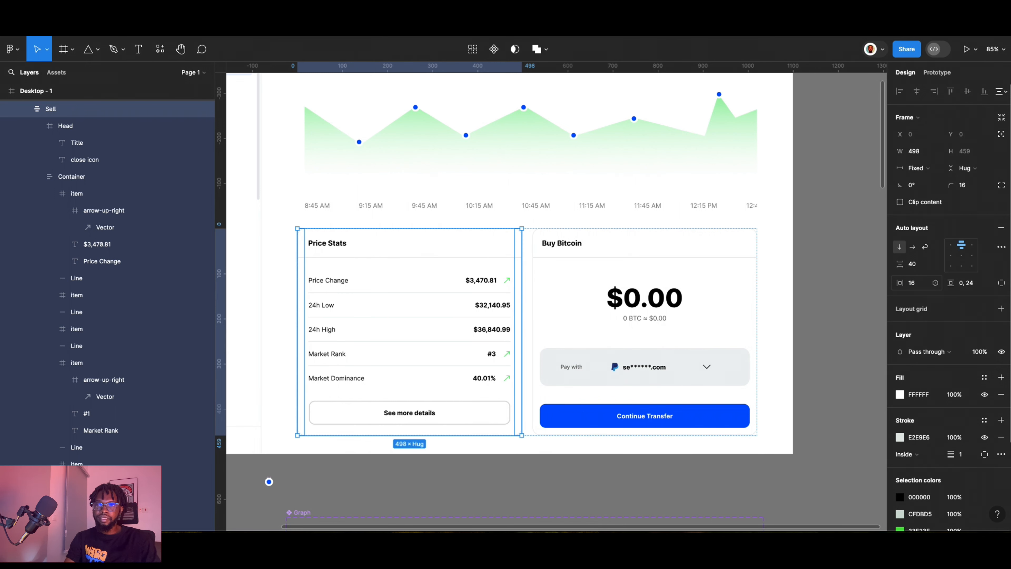
Set the Price Stats item list and the See more details button to fill the container's width.
{"action": "left_click", "coordinate": [414, 340]}
{"action": "left_click", "coordinate": [916, 167]}
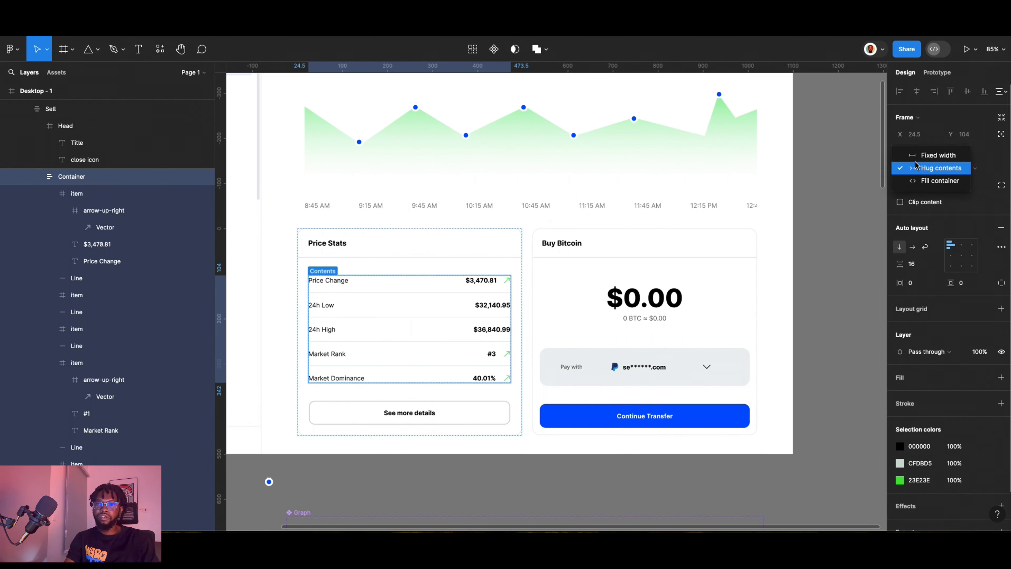
{"action": "left_click", "coordinate": [926, 181]}
{"action": "left_click", "coordinate": [446, 403]}
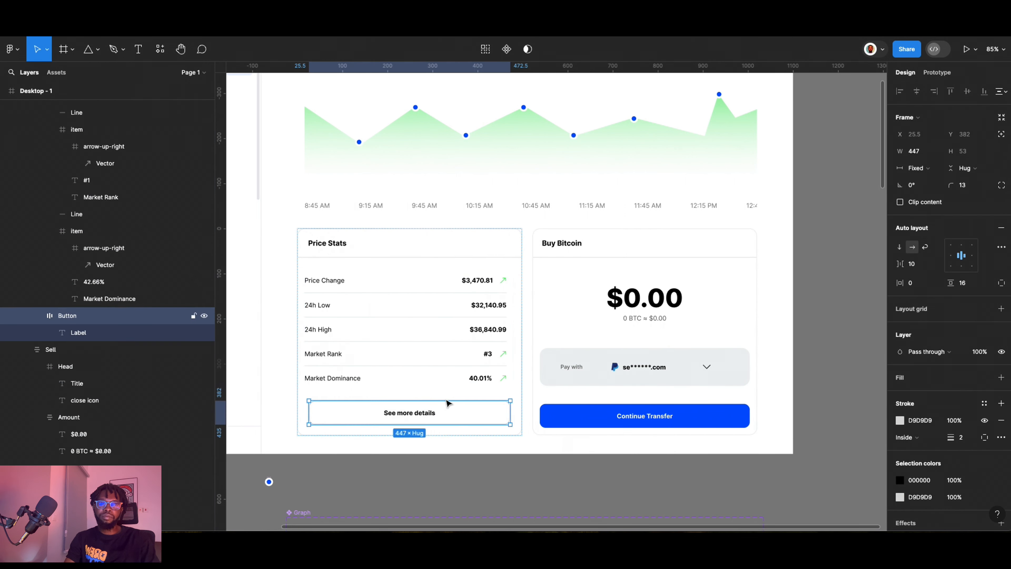
{"action": "left_click", "coordinate": [916, 168]}
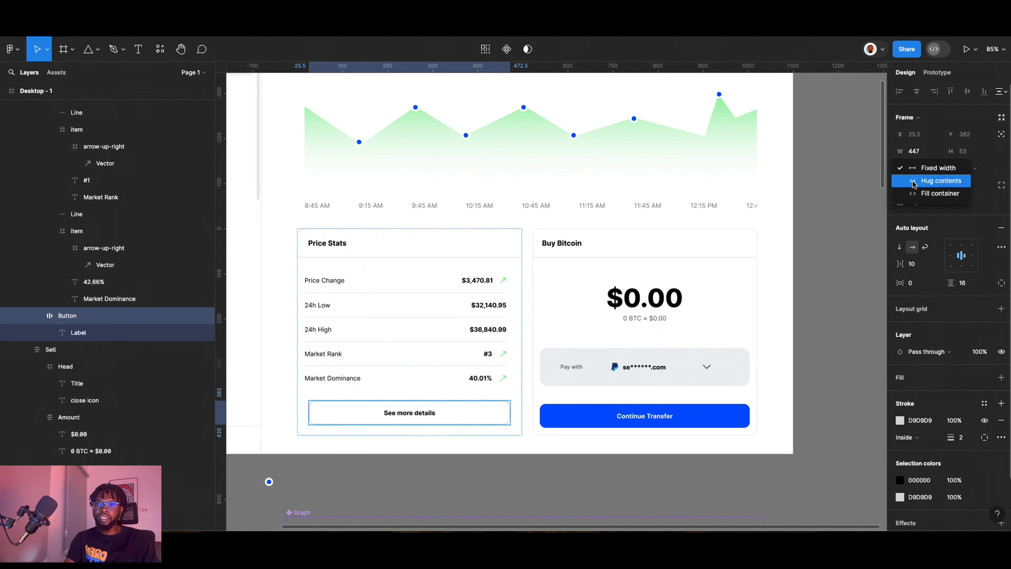
{"action": "left_click", "coordinate": [921, 197]}
{"action": "left_click", "coordinate": [310, 350]}
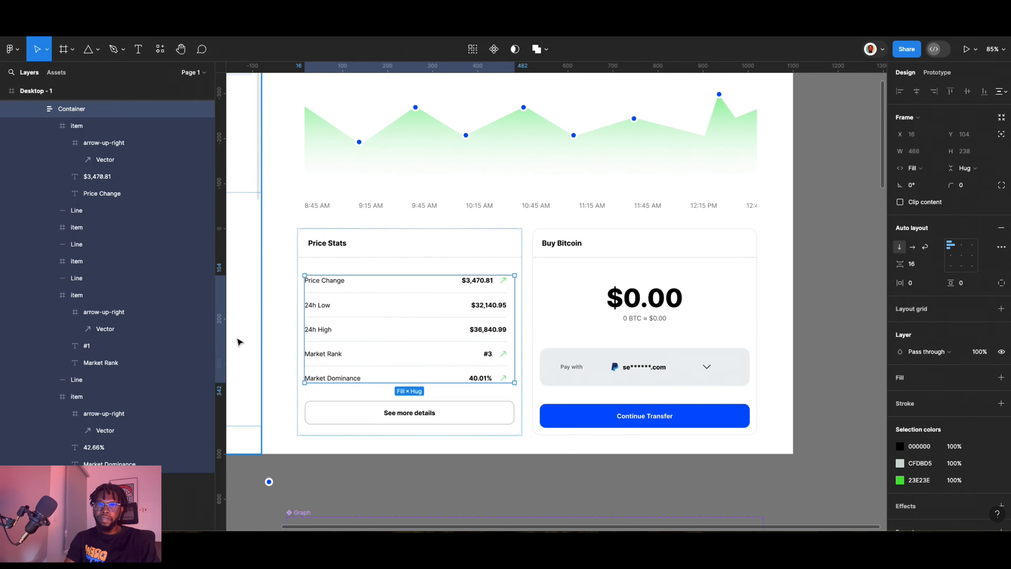
{"action": "left_click", "coordinate": [255, 325]}
{"action": "left_click", "coordinate": [426, 333]}
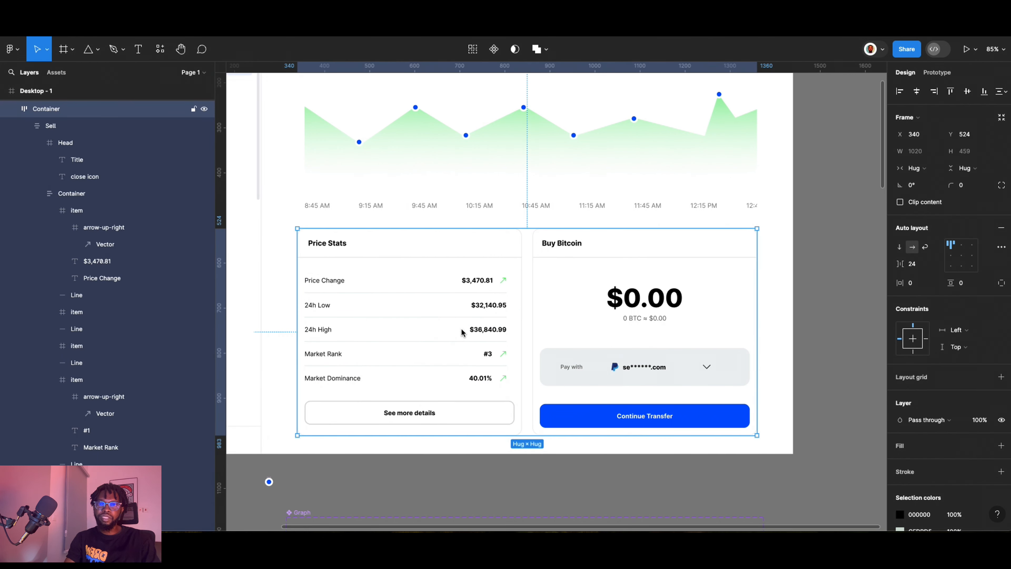
Set the Graph instance inside the graph container to fill the container's width.
{"action": "left_click", "coordinate": [571, 311]}
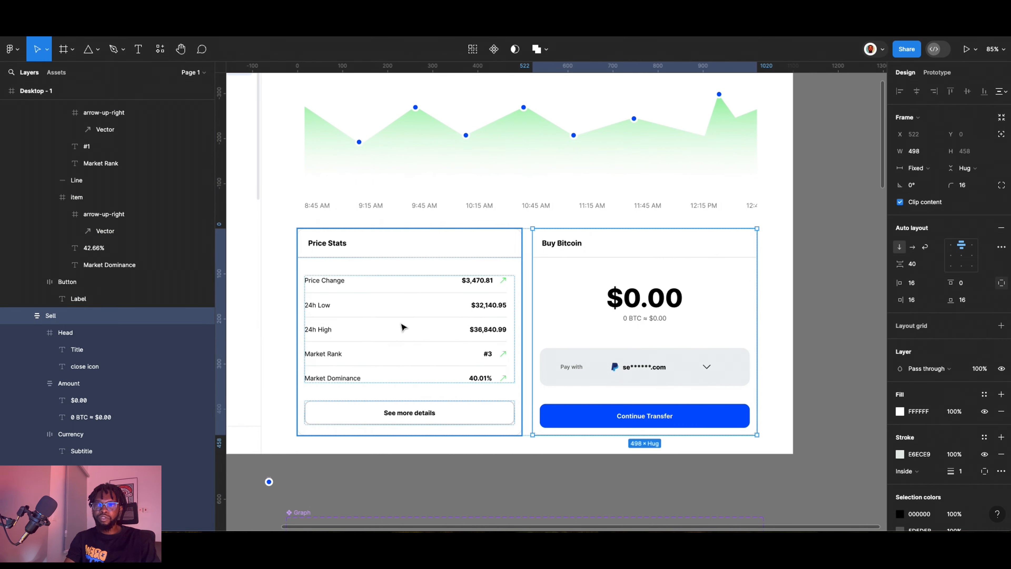
{"action": "scroll", "coordinate": [402, 327], "scroll_direction": "up", "scroll_amount": 3}
{"action": "left_click", "coordinate": [352, 300]}
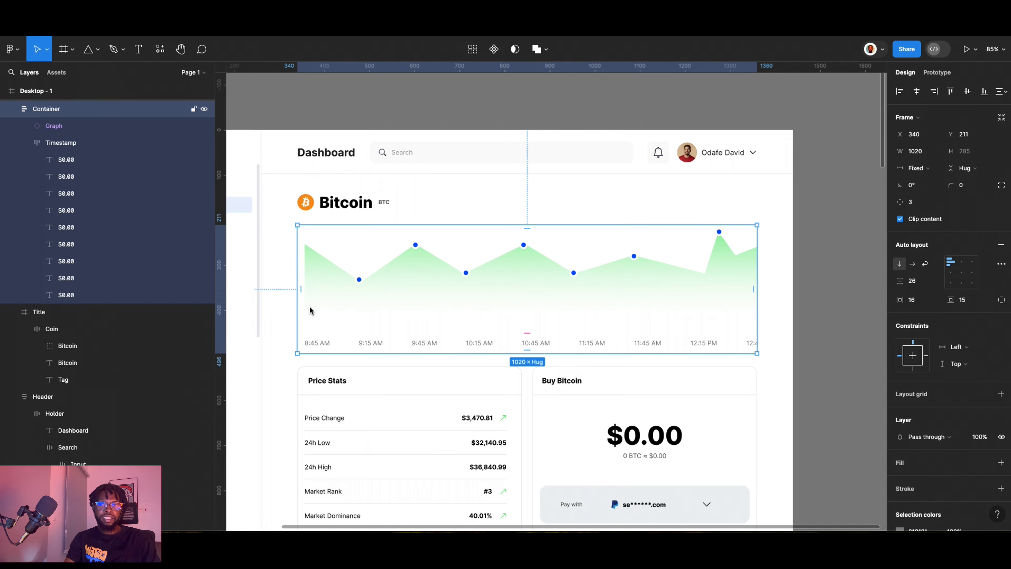
{"action": "scroll", "coordinate": [314, 315], "scroll_direction": "down", "scroll_amount": 2}
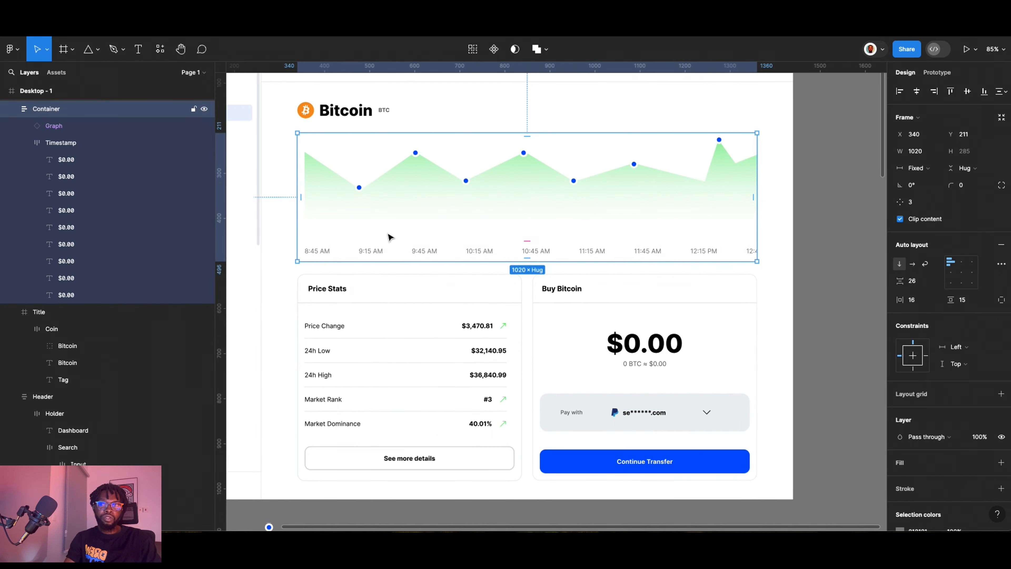
{"action": "left_click", "coordinate": [546, 199]}
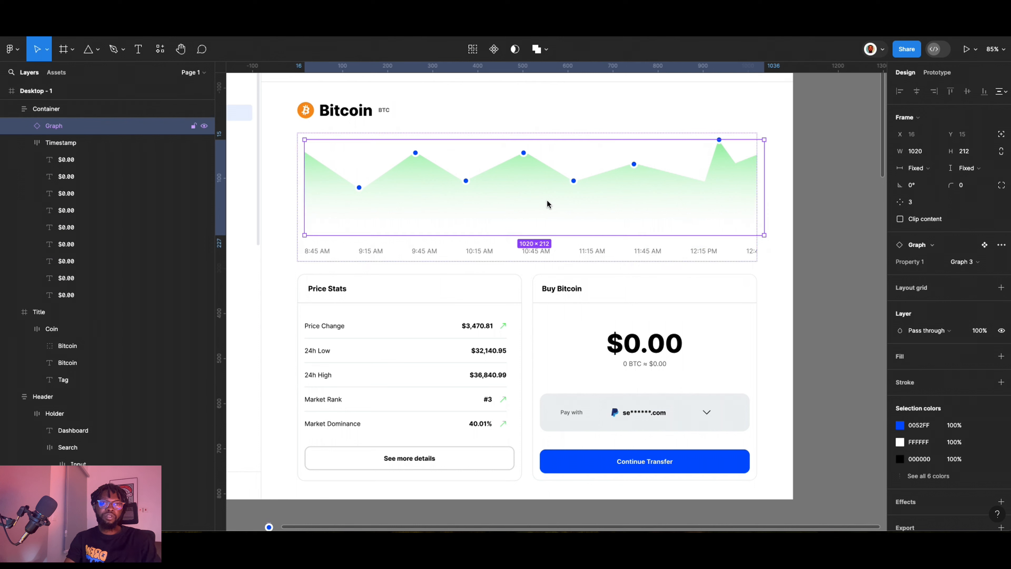
{"action": "left_click", "coordinate": [927, 169]}
{"action": "left_click", "coordinate": [930, 186]}
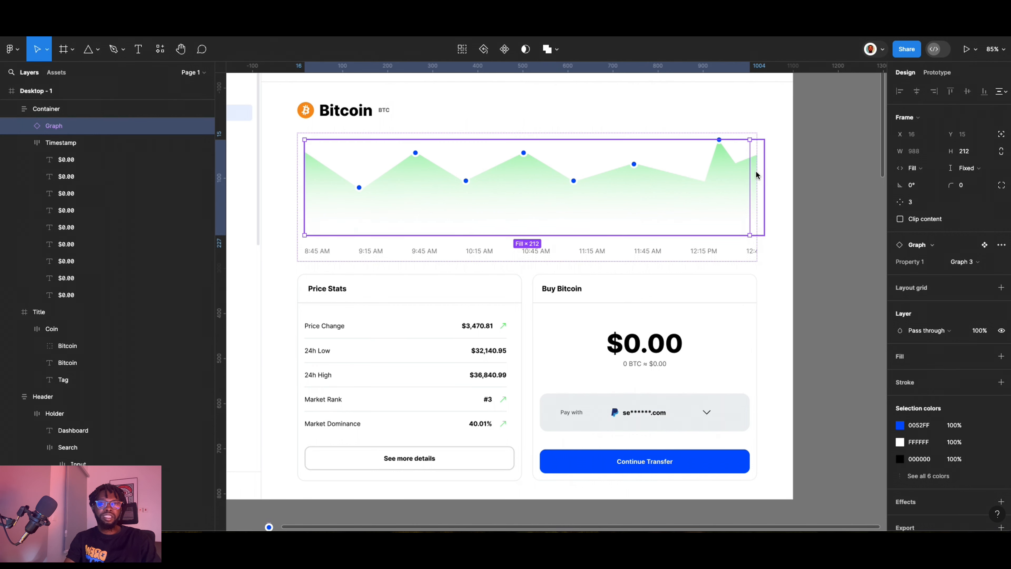
Inspect the graph mask and compare the frame settings of the graph container, the Price Stats card and its header.
{"action": "double_click", "coordinate": [757, 171]}
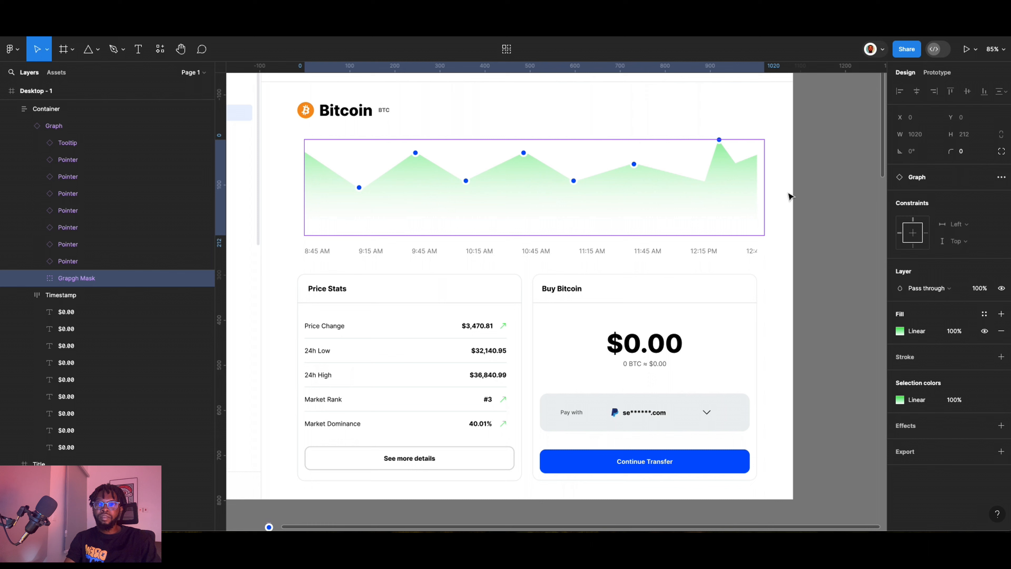
{"action": "left_click", "coordinate": [502, 265]}
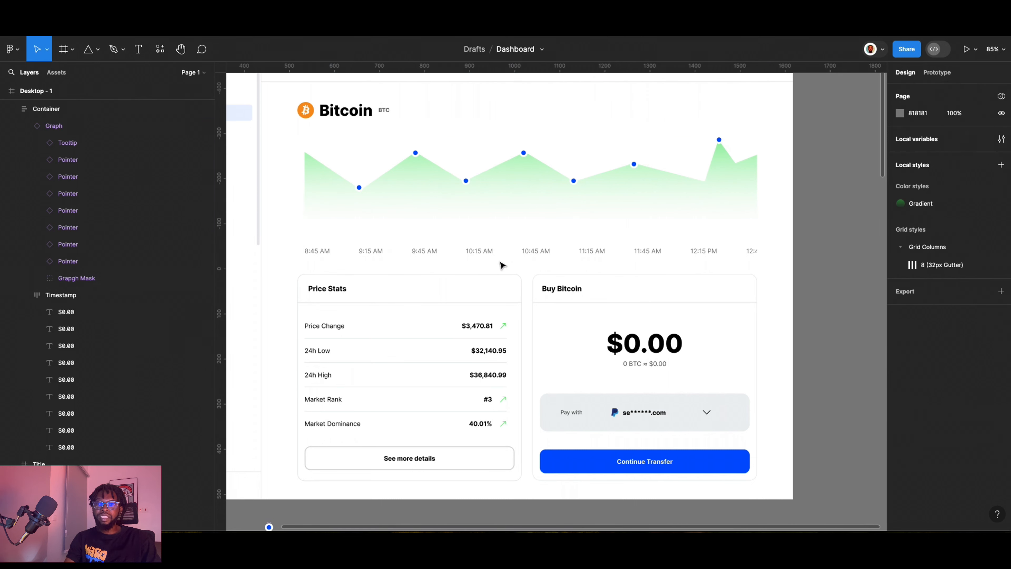
{"action": "left_click", "coordinate": [413, 218]}
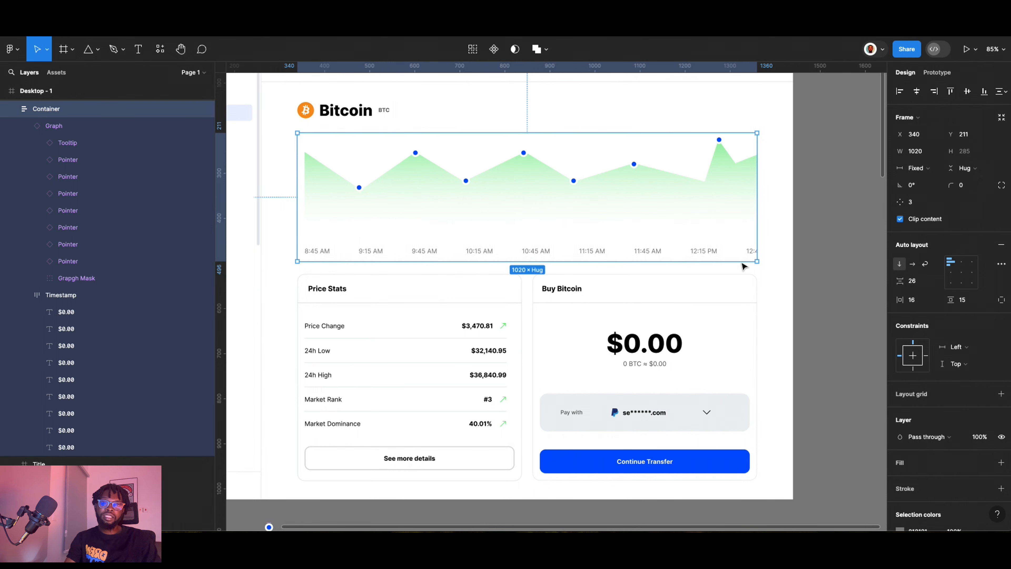
{"action": "left_click", "coordinate": [360, 294]}
{"action": "left_click", "coordinate": [359, 294]}
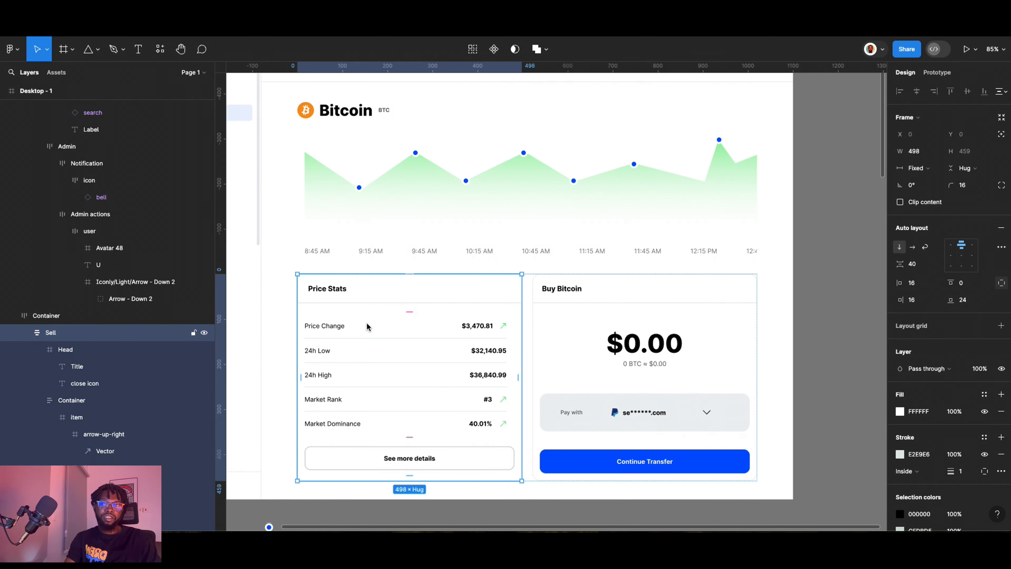
{"action": "left_click", "coordinate": [333, 295]}
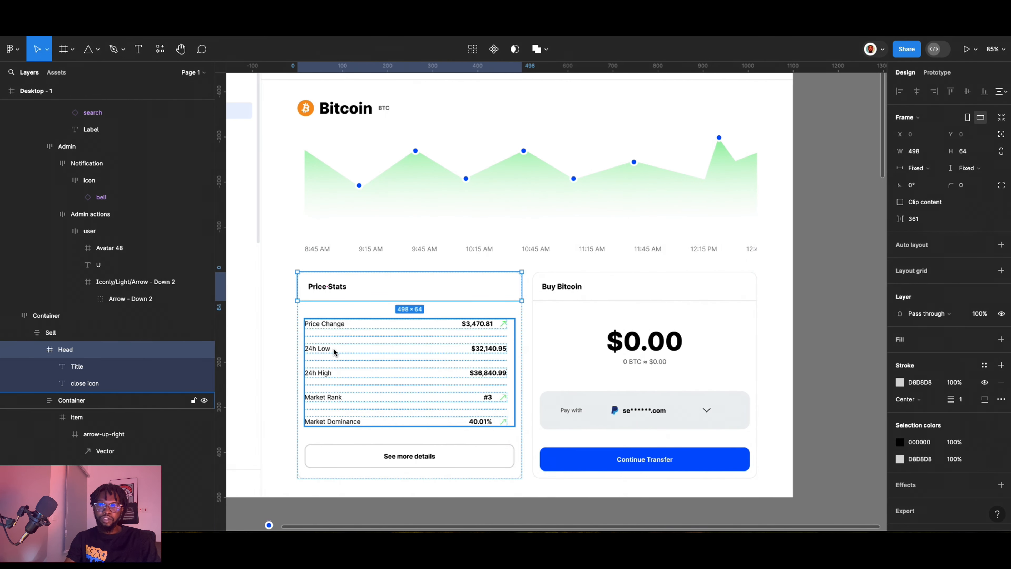
{"action": "scroll", "coordinate": [293, 397], "scroll_direction": "down", "scroll_amount": 1}
{"action": "left_click", "coordinate": [294, 398]}
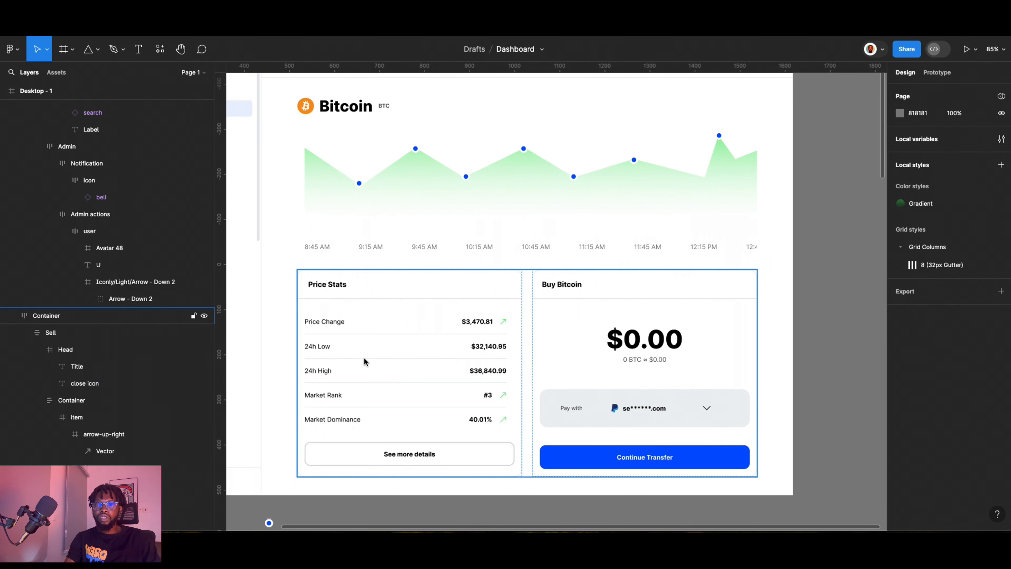
{"action": "double_click", "coordinate": [337, 294]}
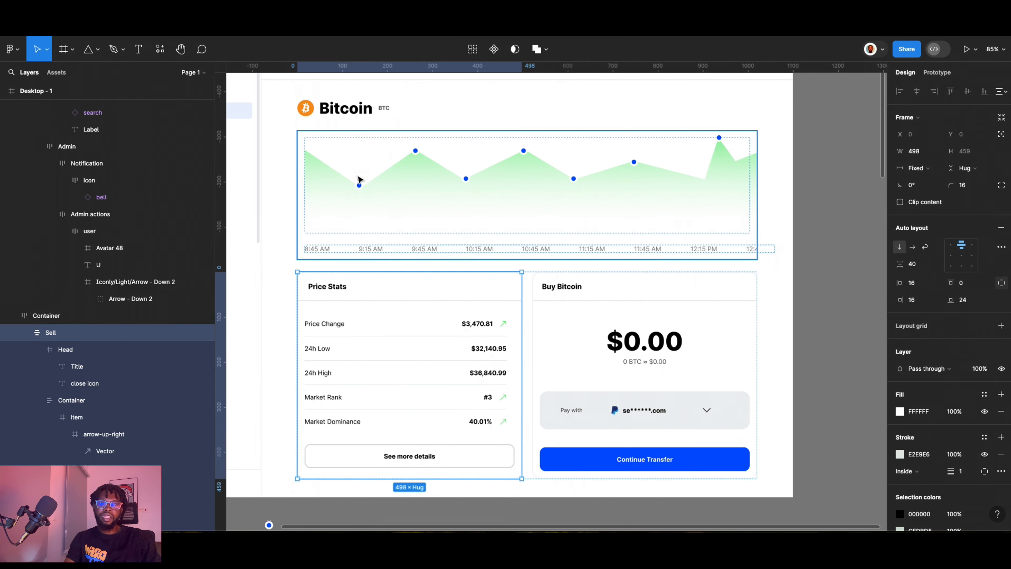
Add a 1 px inside stroke to the graph container and start sampling a stroke colour from the canvas with the eyedropper.
{"action": "left_click", "coordinate": [356, 174]}
{"action": "scroll", "coordinate": [1000, 416], "scroll_direction": "down", "scroll_amount": 4}
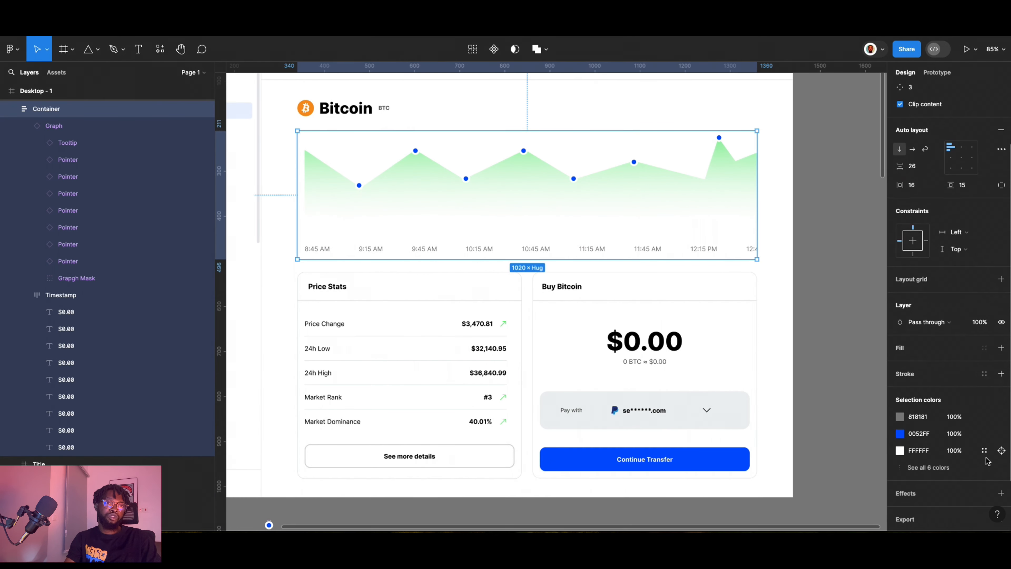
{"action": "left_click", "coordinate": [1001, 346]}
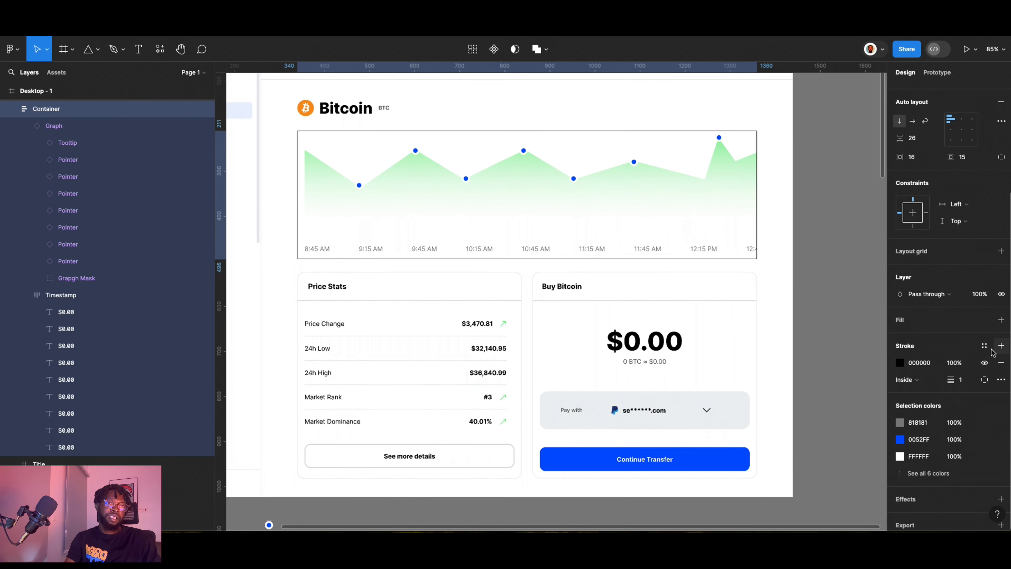
{"action": "left_click", "coordinate": [901, 363]}
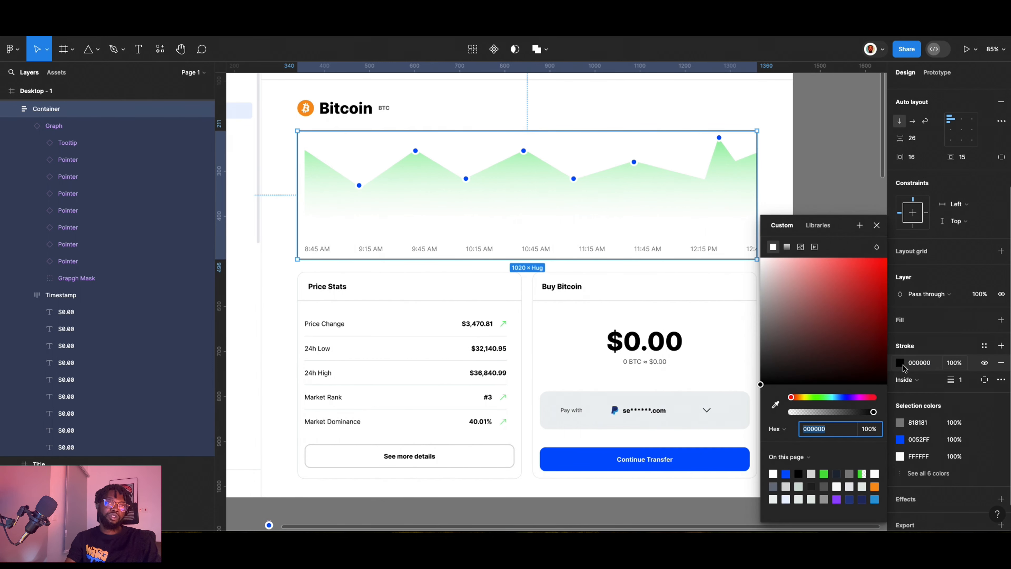
{"action": "left_click_drag", "start_coordinate": [844, 226], "coordinate": [591, 181]}
{"action": "left_click", "coordinate": [522, 360]}
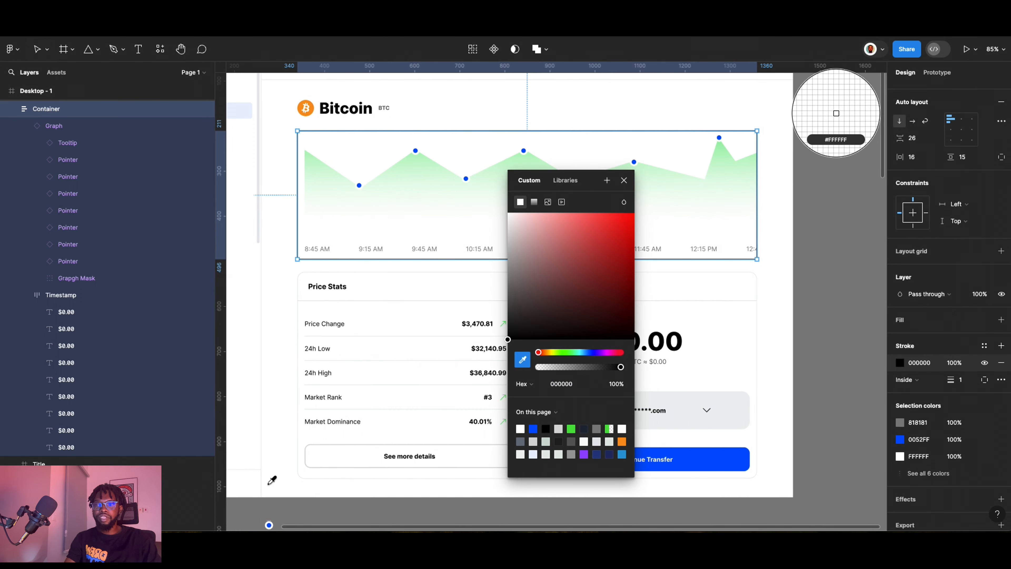
Set the graph container's stroke colour to E2E9E6 by sampling the light border of the card below it.
{"action": "scroll", "coordinate": [279, 472], "scroll_direction": "up", "scroll_amount": 10}
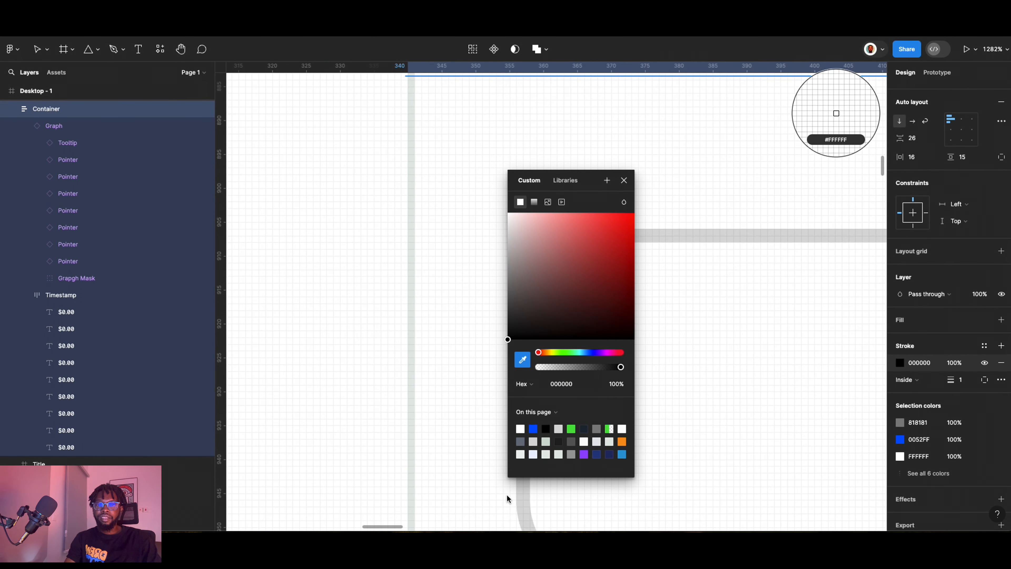
{"action": "left_click", "coordinate": [524, 506]}
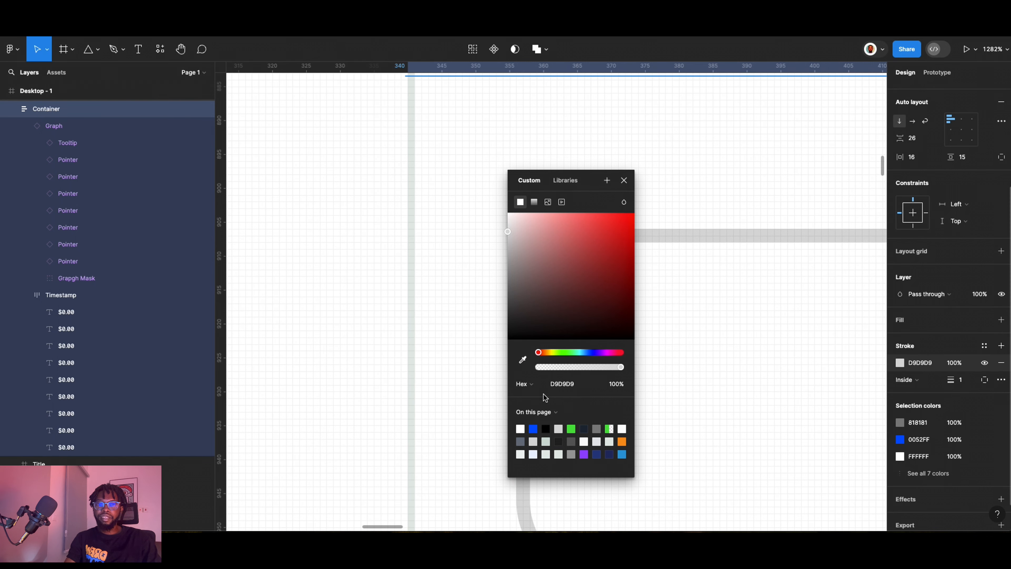
{"action": "left_click", "coordinate": [523, 360]}
{"action": "left_click", "coordinate": [411, 376]}
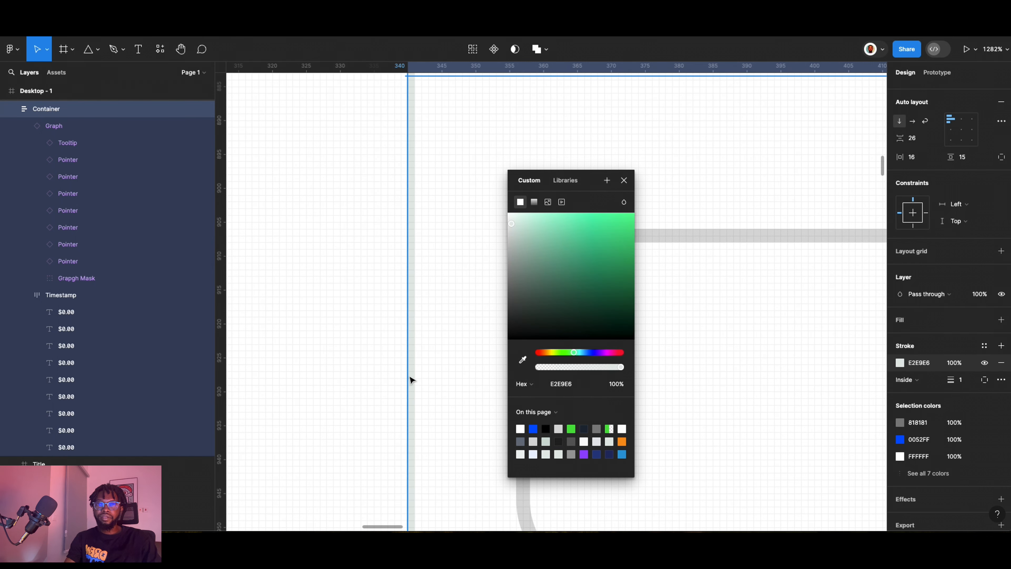
{"action": "scroll", "coordinate": [412, 378], "scroll_direction": "down", "scroll_amount": 10}
{"action": "scroll", "coordinate": [445, 368], "scroll_direction": "down", "scroll_amount": 8}
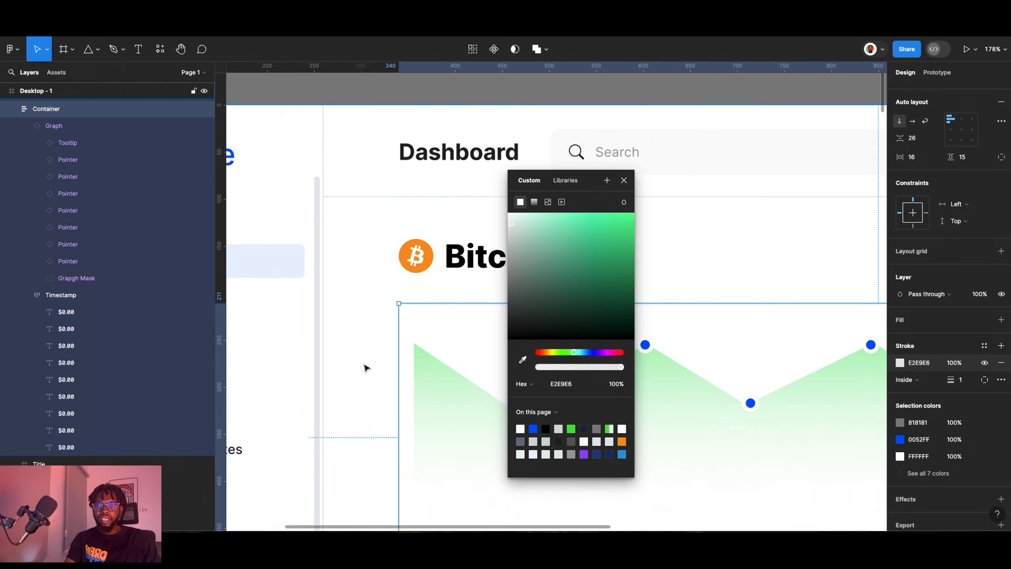
{"action": "scroll", "coordinate": [370, 358], "scroll_direction": "up", "scroll_amount": 1}
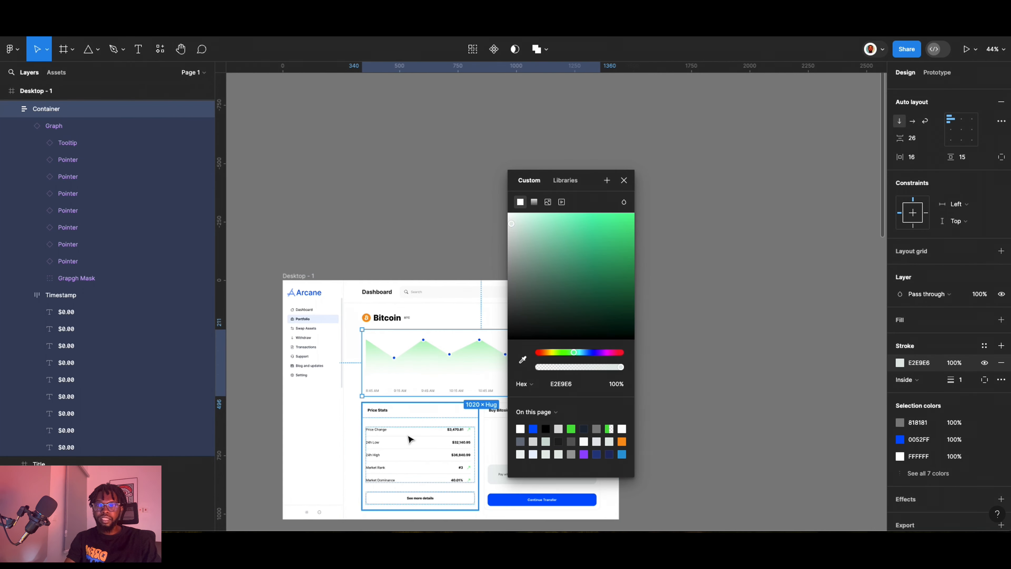
Match the graph container's corner radius to the Price Stats card by setting it to 16.
{"action": "left_click", "coordinate": [403, 438]}
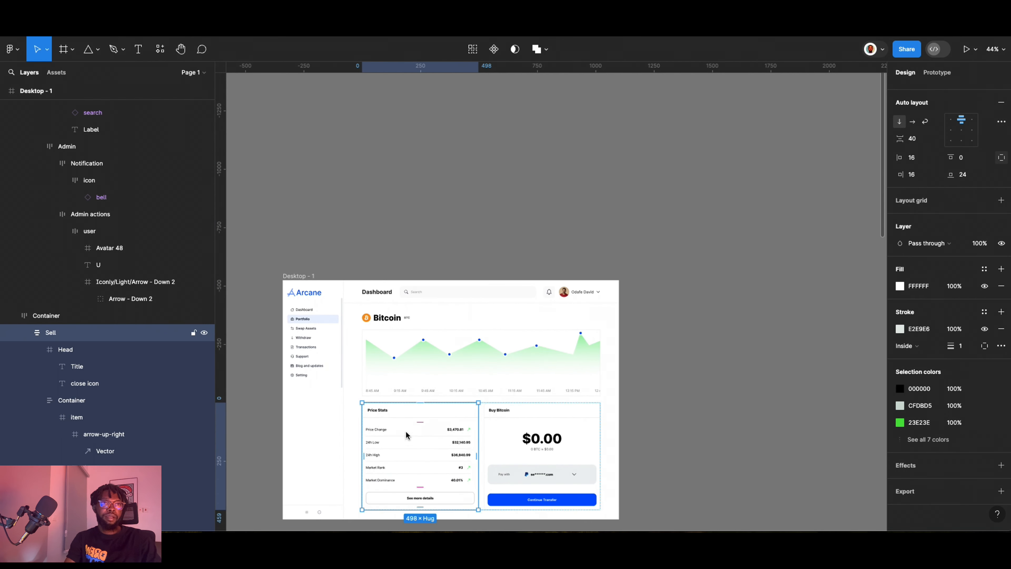
{"action": "scroll", "coordinate": [974, 201], "scroll_direction": "up", "scroll_amount": 4}
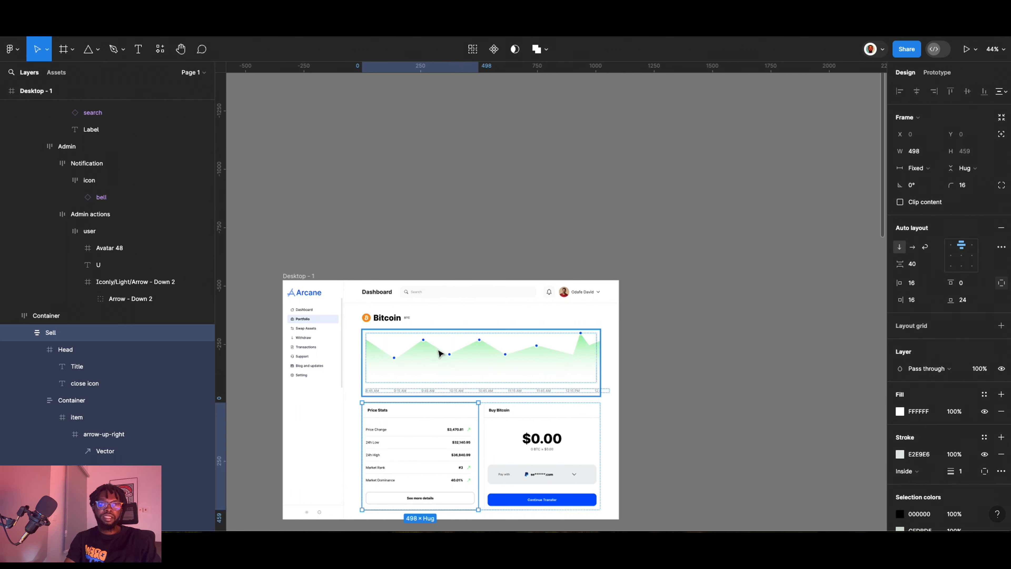
{"action": "left_click", "coordinate": [530, 332]}
{"action": "left_click", "coordinate": [965, 189]}
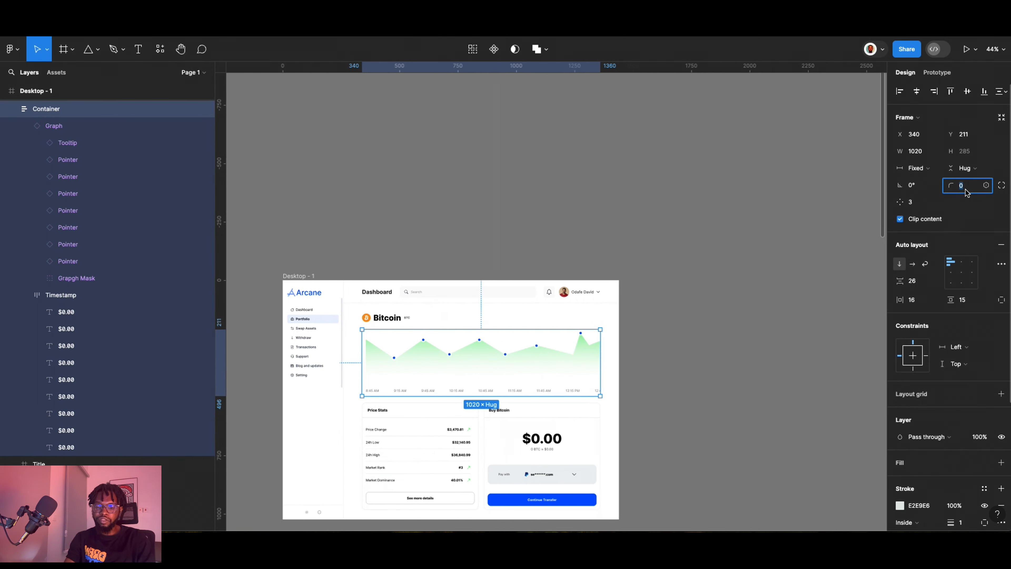
{"action": "type", "text": "16"}
{"action": "key", "text": "Return"}
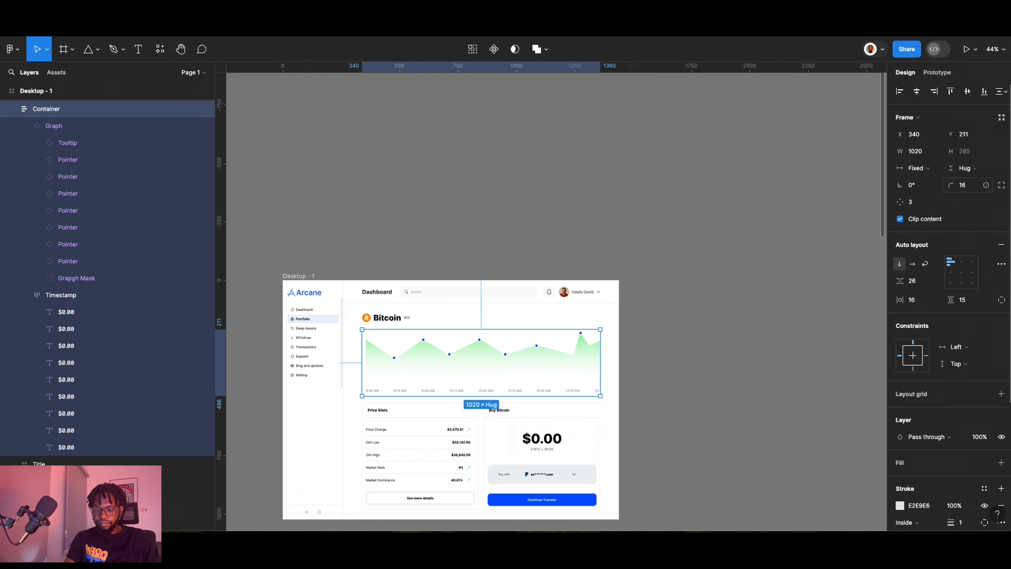
Examine the graph container's rounded border and its fit with the title, sidebar and cards of the dashboard.
{"action": "scroll", "coordinate": [521, 380], "scroll_direction": "up", "scroll_amount": 10}
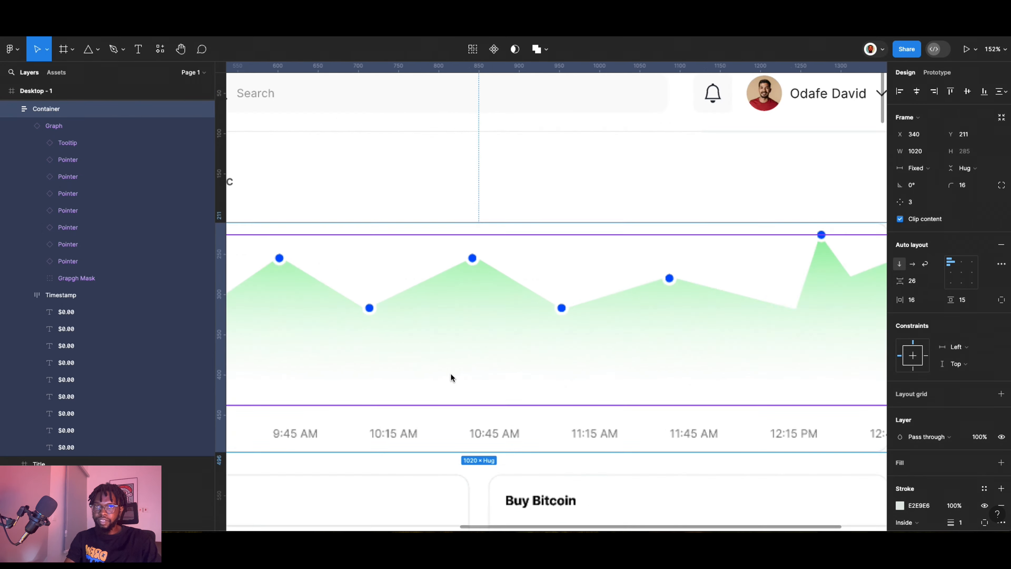
{"action": "scroll", "coordinate": [518, 380], "scroll_direction": "down", "scroll_amount": 5}
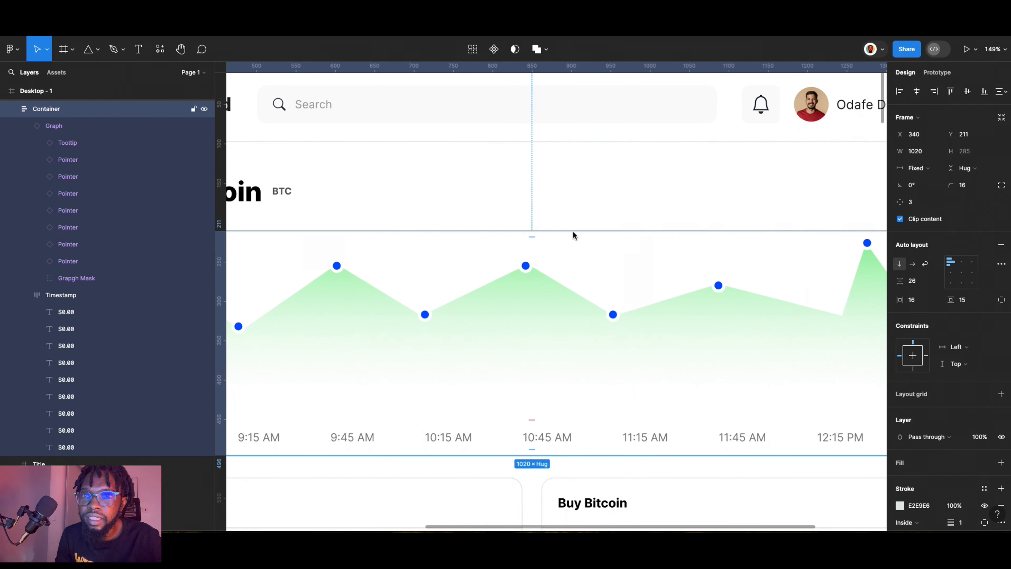
{"action": "left_click", "coordinate": [644, 205]}
{"action": "scroll", "coordinate": [647, 214], "scroll_direction": "down", "scroll_amount": 5}
{"action": "scroll", "coordinate": [598, 266], "scroll_direction": "up", "scroll_amount": 3}
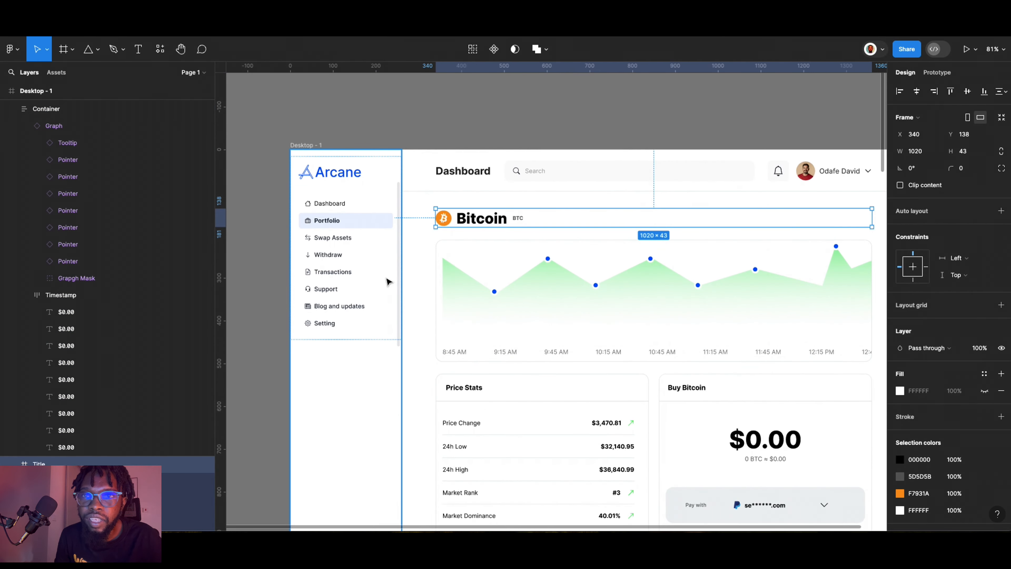
{"action": "left_click", "coordinate": [390, 281]}
{"action": "left_click", "coordinate": [507, 268]}
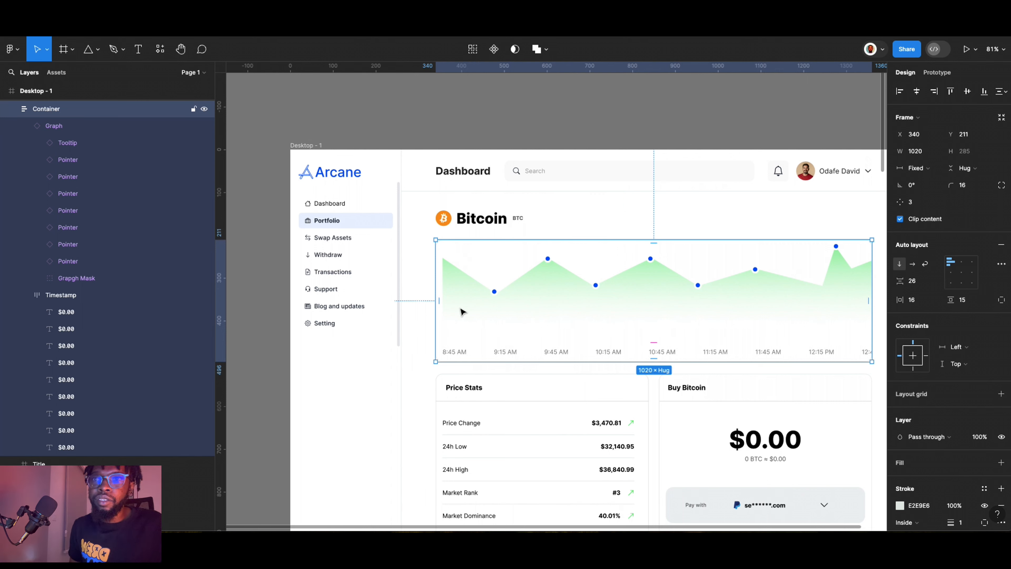
{"action": "left_click", "coordinate": [424, 361]}
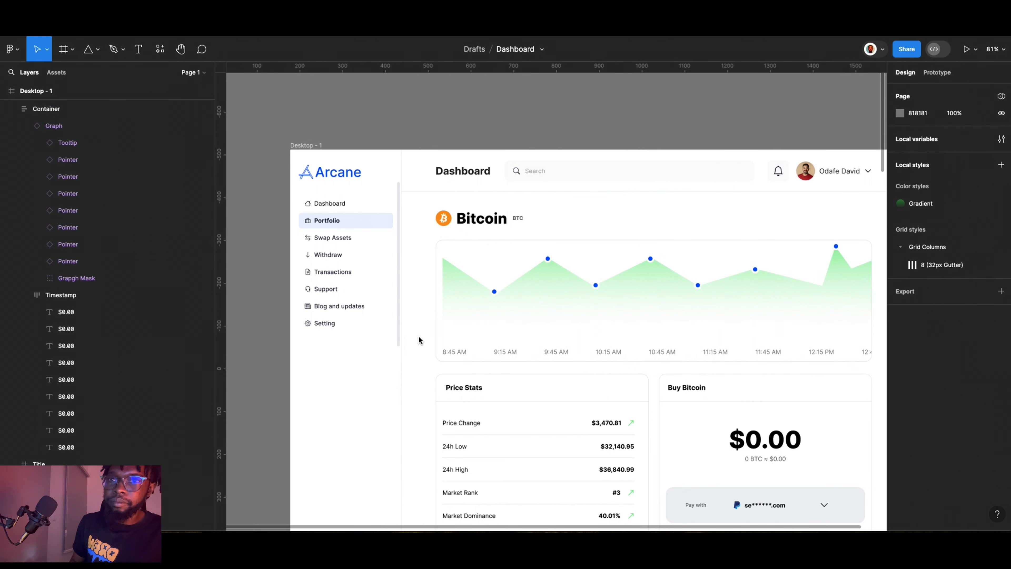
{"action": "scroll", "coordinate": [400, 296], "scroll_direction": "down", "scroll_amount": 5}
{"action": "scroll", "coordinate": [481, 305], "scroll_direction": "up", "scroll_amount": 6}
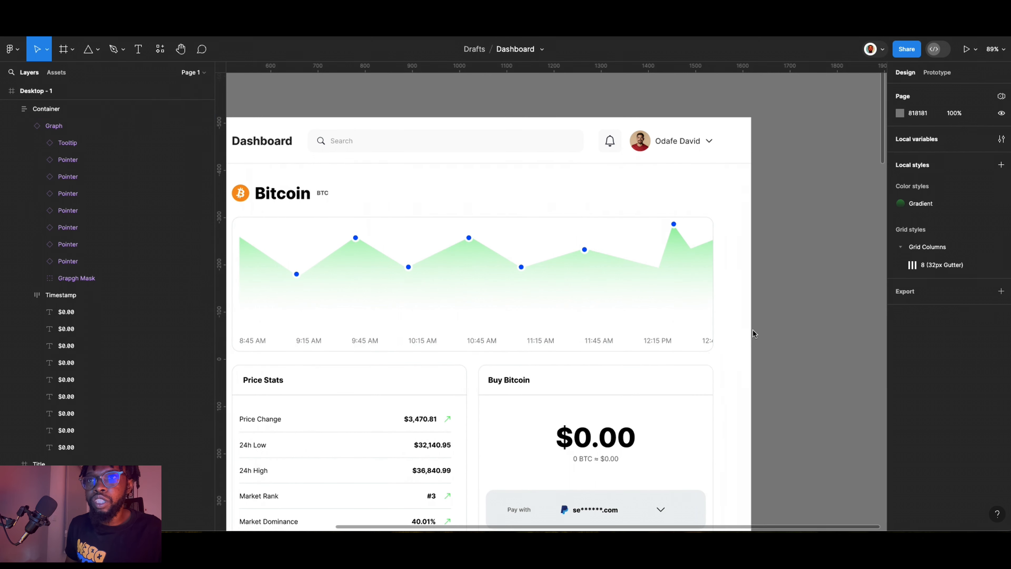
{"action": "scroll", "coordinate": [508, 211], "scroll_direction": "down", "scroll_amount": 1}
{"action": "scroll", "coordinate": [513, 210], "scroll_direction": "down", "scroll_amount": 1}
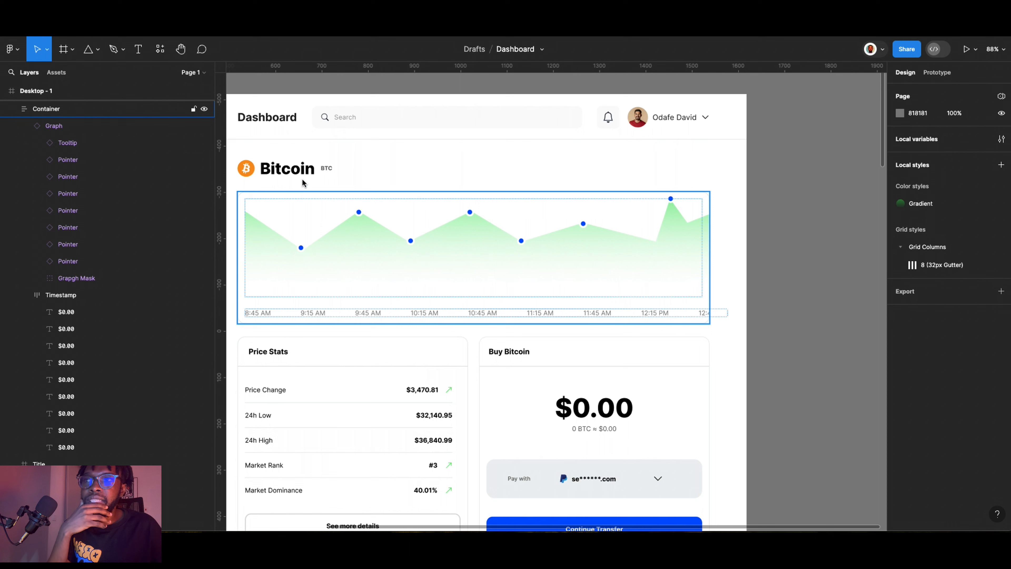
Place a copy of the Bitcoin heading text on the empty canvas beside the dashboard frame and change its wording to "24 Hours".
{"action": "left_click", "coordinate": [314, 168]}
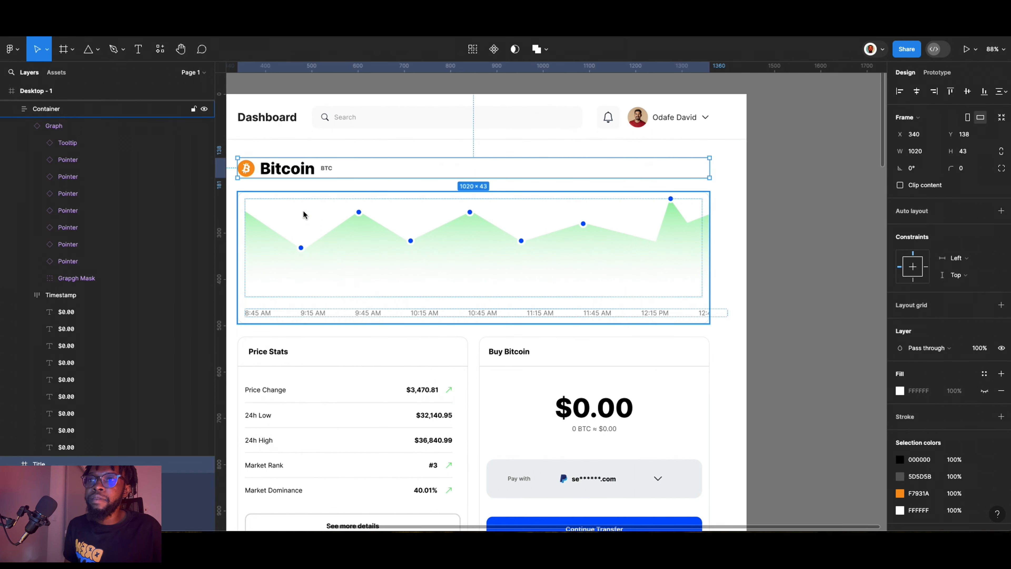
{"action": "double_click", "coordinate": [292, 172]}
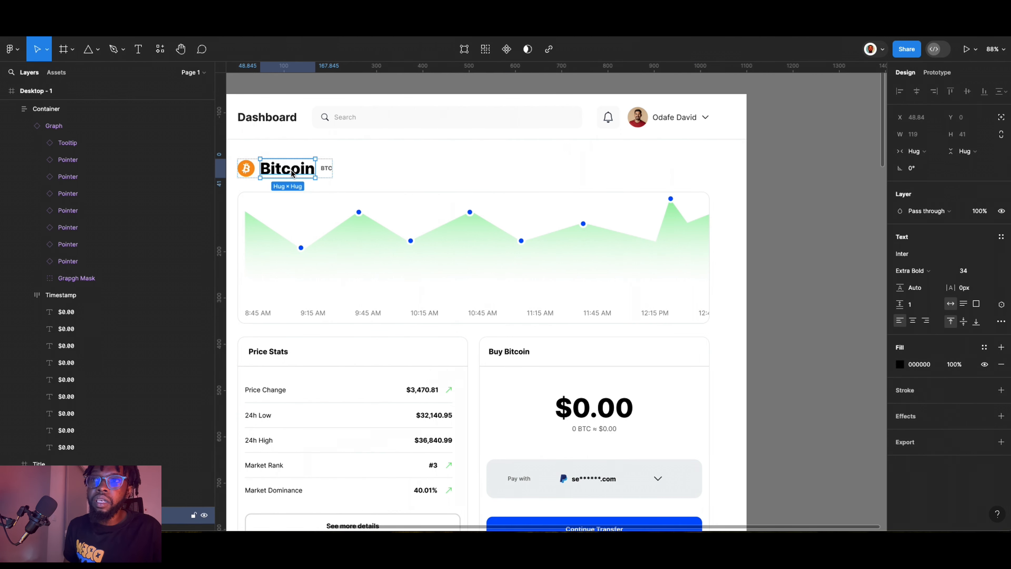
{"action": "left_click_drag", "start_coordinate": [294, 175], "coordinate": [822, 233]}
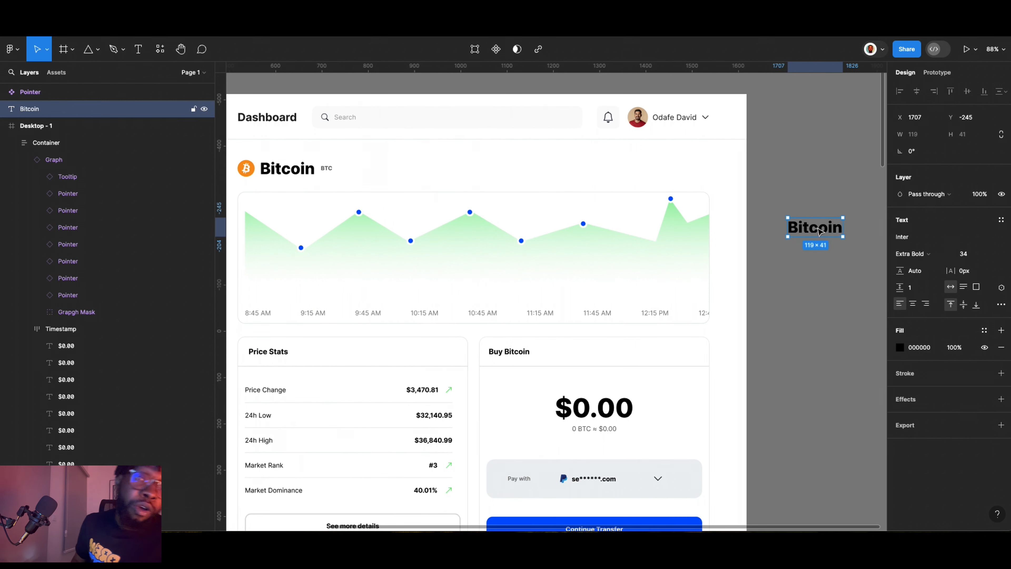
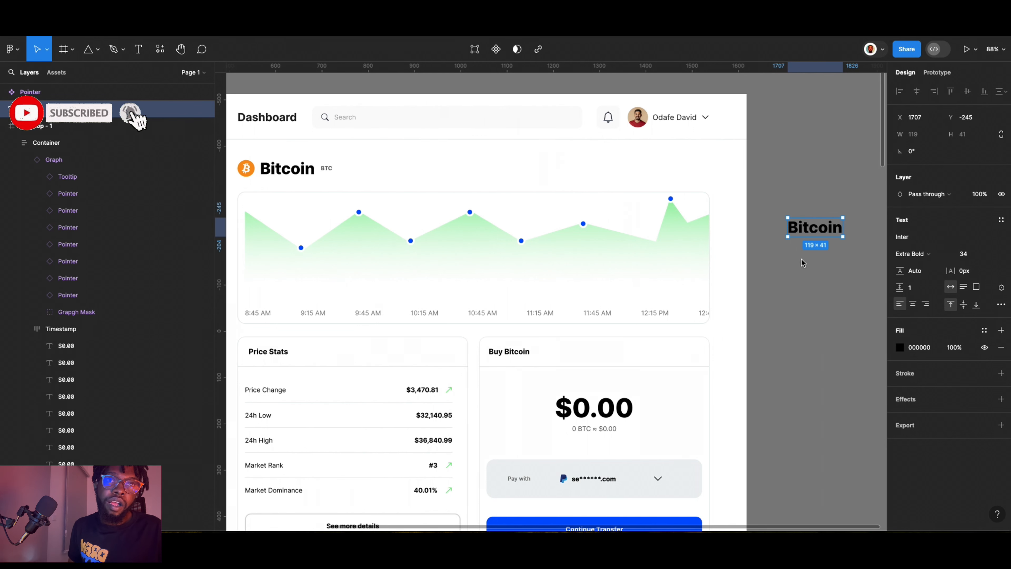
{"action": "double_click", "coordinate": [805, 230]}
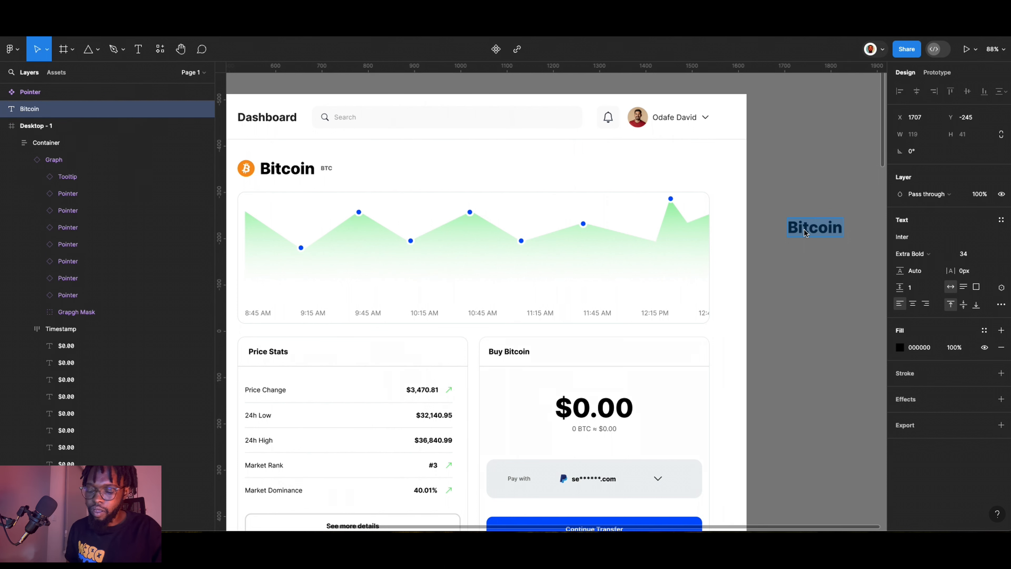
{"action": "type", "text": "2"}
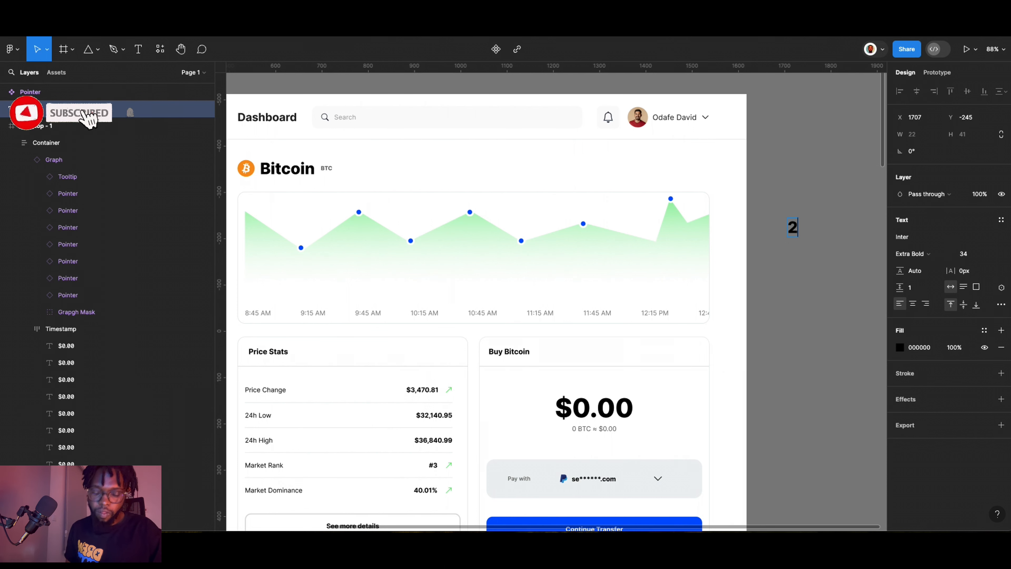
{"action": "type", "text": "4 Hours"}
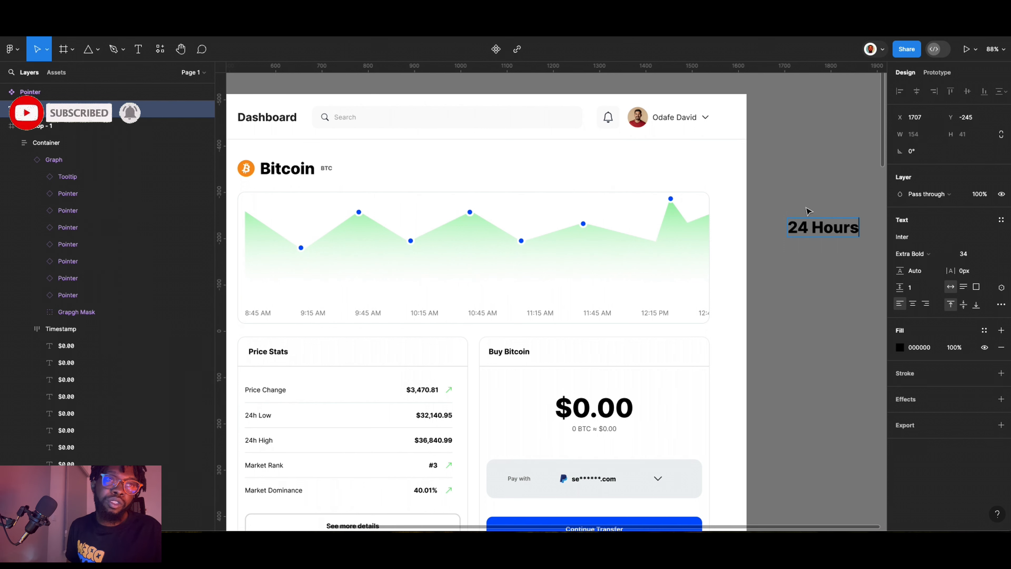
Set the whole "24 Hours" text to font size 16 and Regular weight.
{"action": "key", "text": "ctrl+a"}
{"action": "left_click", "coordinate": [994, 257]}
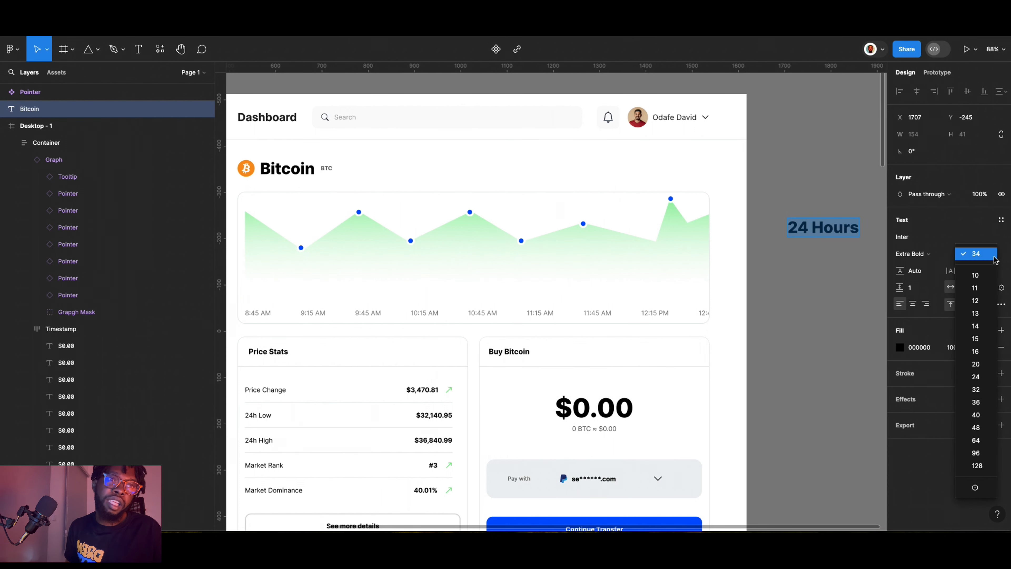
{"action": "left_click", "coordinate": [980, 352]}
{"action": "left_click", "coordinate": [924, 253]}
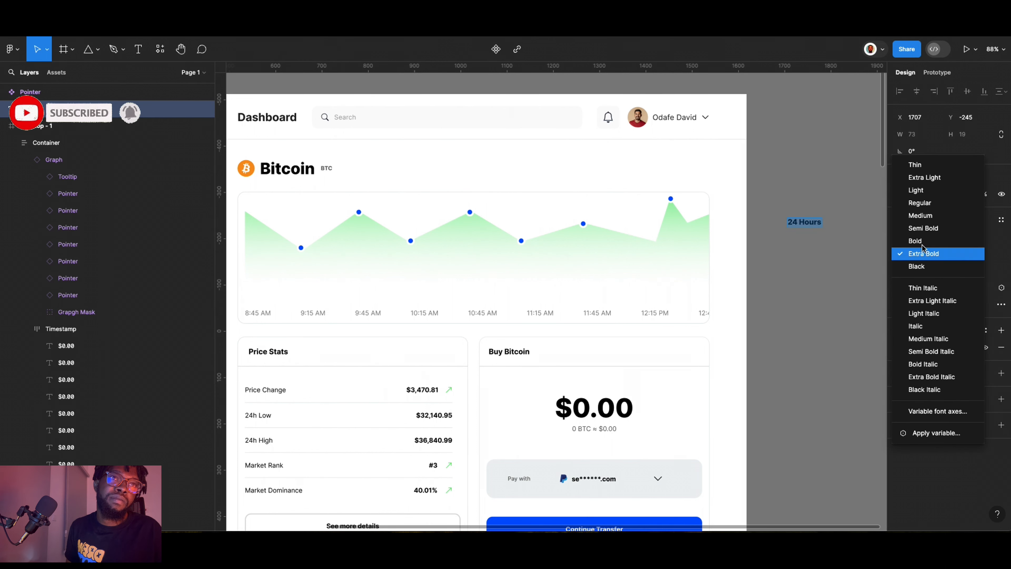
{"action": "left_click", "coordinate": [920, 203]}
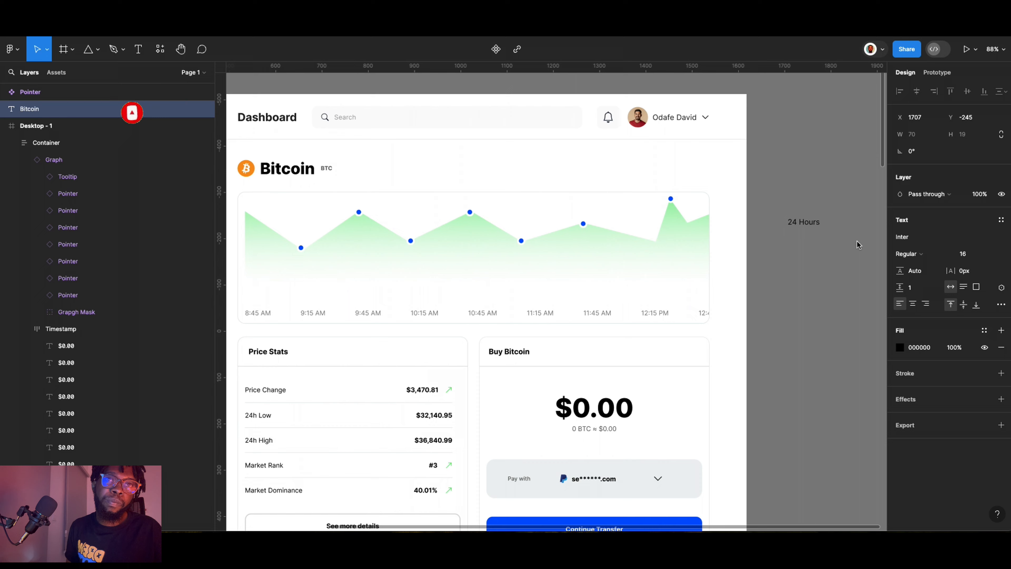
Shorten the "24 Hours" label to "24H", without a space, and finish editing the text.
{"action": "scroll", "coordinate": [859, 244], "scroll_direction": "up", "scroll_amount": 5}
{"action": "scroll", "coordinate": [653, 217], "scroll_direction": "down", "scroll_amount": 2}
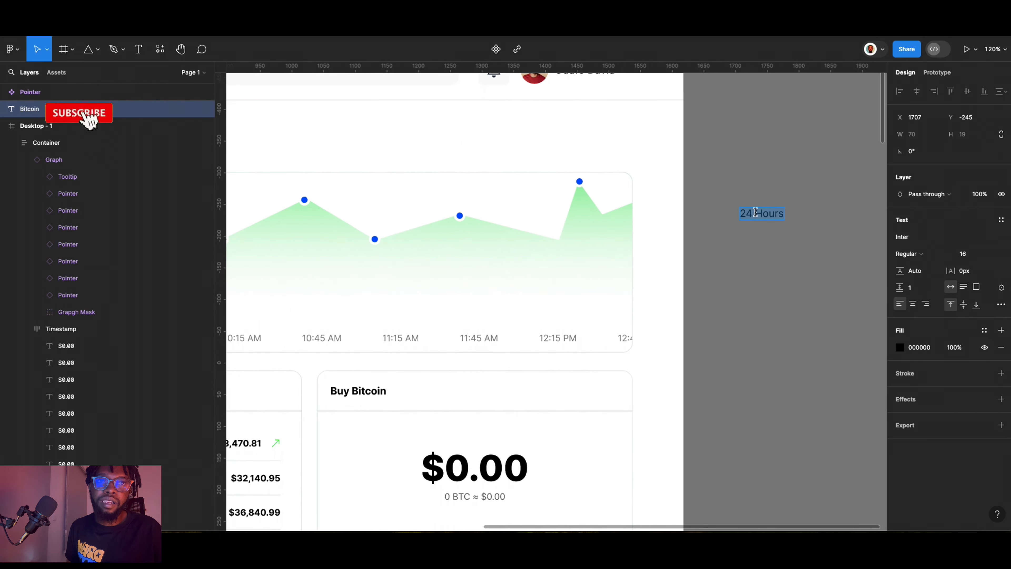
{"action": "scroll", "coordinate": [797, 217], "scroll_direction": "up", "scroll_amount": 2}
{"action": "left_click", "coordinate": [755, 216]}
{"action": "double_click", "coordinate": [767, 218]}
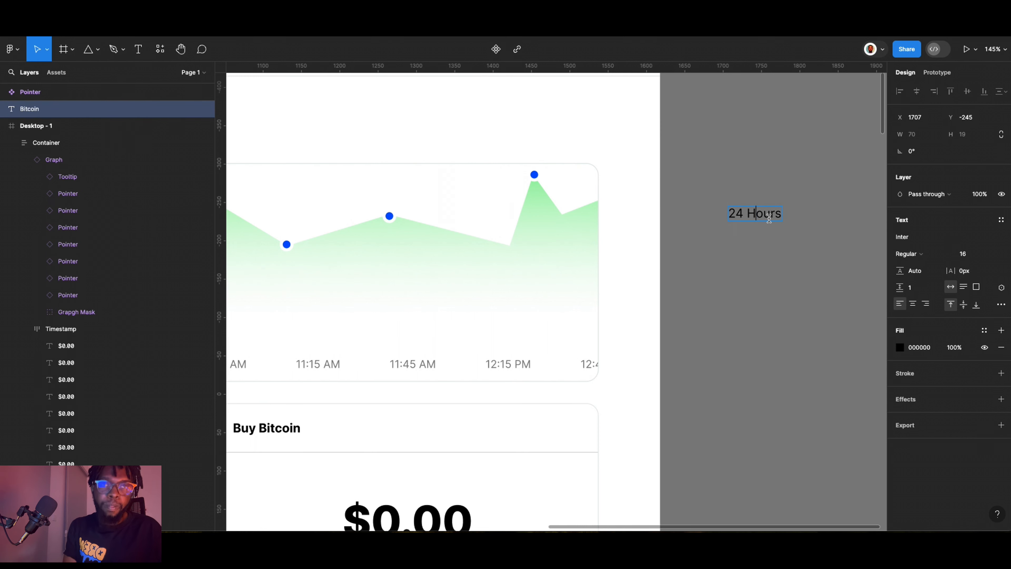
{"action": "type", "text": "H"}
{"action": "key", "text": "Left"}
{"action": "key", "text": "BackSpace"}
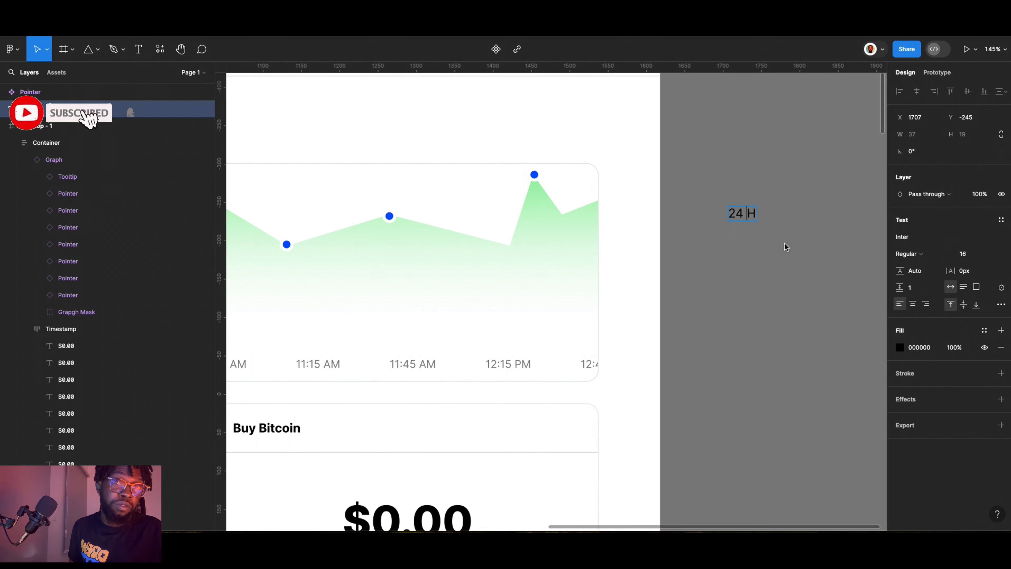
{"action": "key", "text": "Escape"}
{"action": "key", "text": "Escape"}
Wrap the 24H text in an auto layout frame and rename that frame "Period".
{"action": "left_click", "coordinate": [737, 215]}
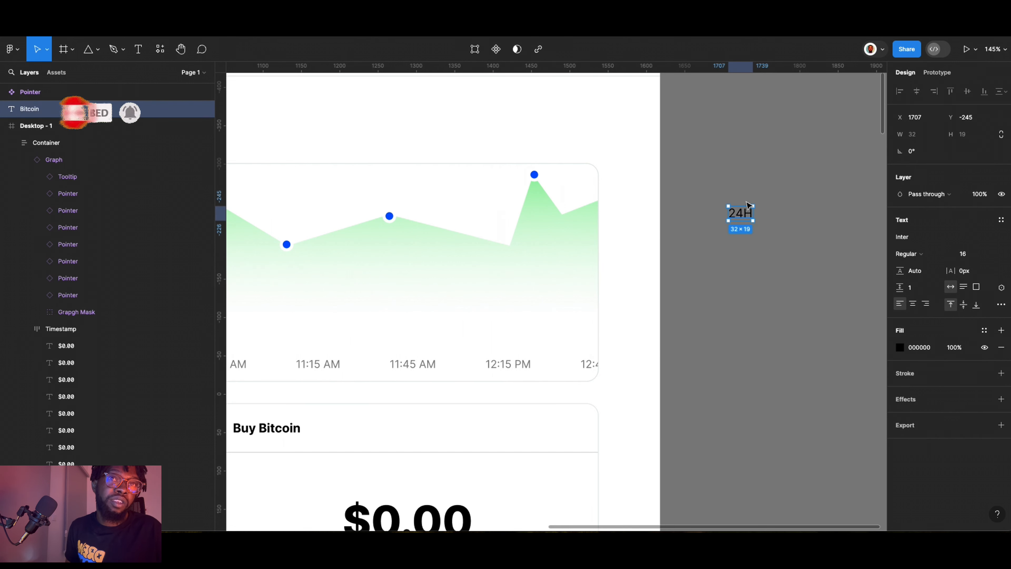
{"action": "key", "text": "shift+a"}
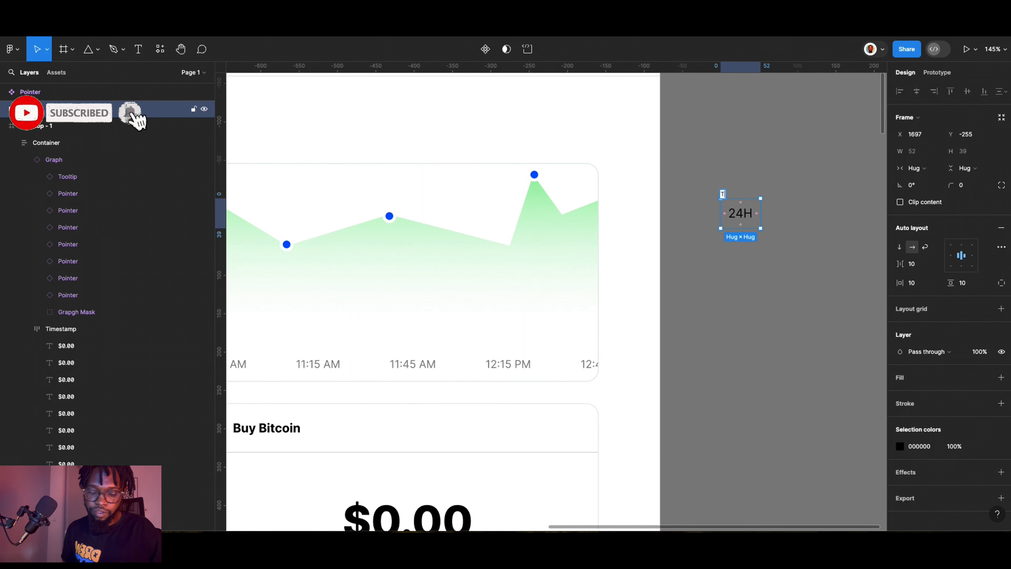
{"action": "type", "text": "od"}
{"action": "key", "text": "BackSpace"}
{"action": "key", "text": "BackSpace"}
{"action": "key", "text": "BackSpace"}
{"action": "type", "text": "iod"}
{"action": "key", "text": "Return"}
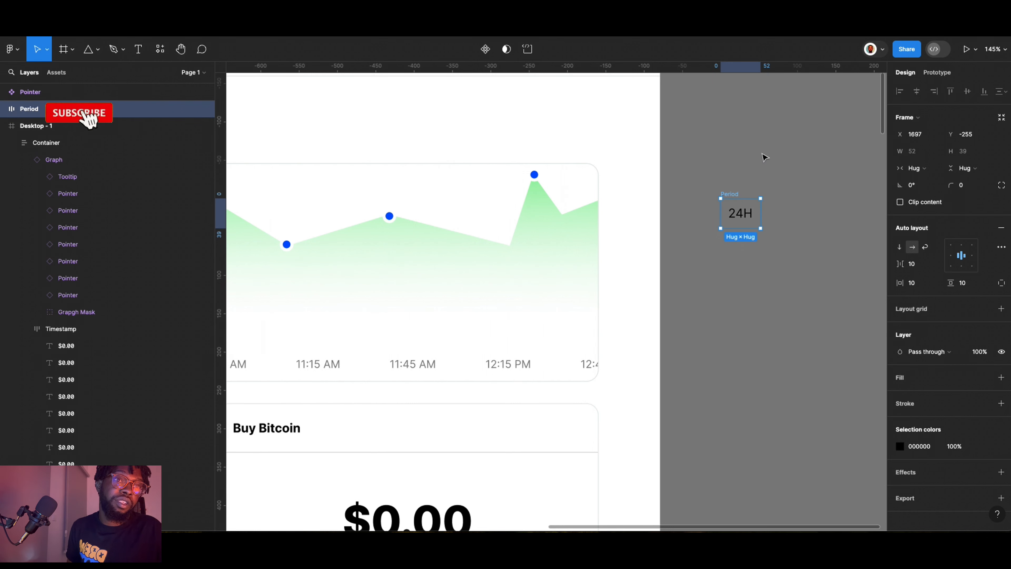
Add a fill to the Period frame and set it to the page's blue, 0052FF.
{"action": "scroll", "coordinate": [972, 435], "scroll_direction": "down", "scroll_amount": 1}
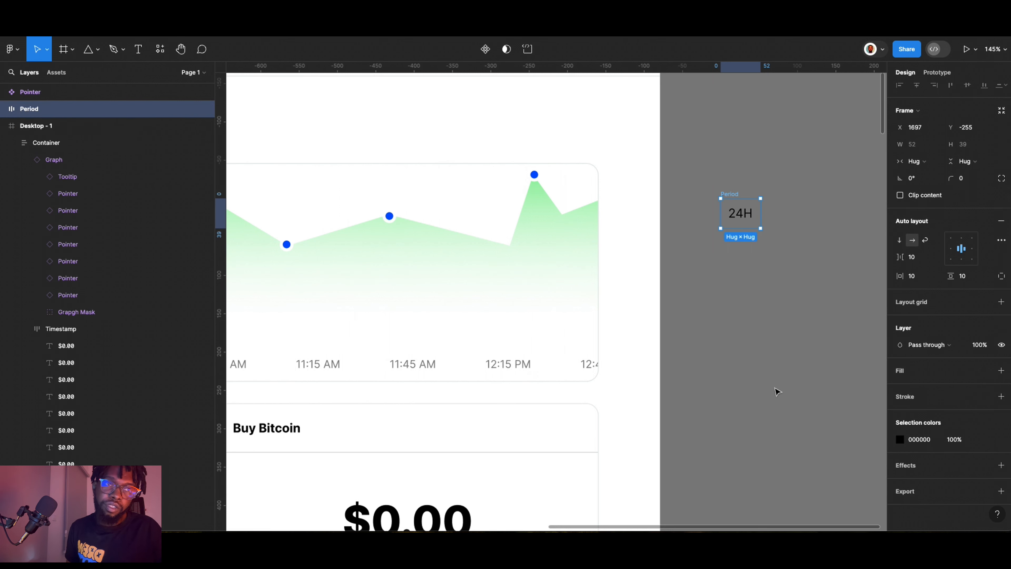
{"action": "left_click", "coordinate": [1000, 372]}
{"action": "left_click", "coordinate": [897, 390]}
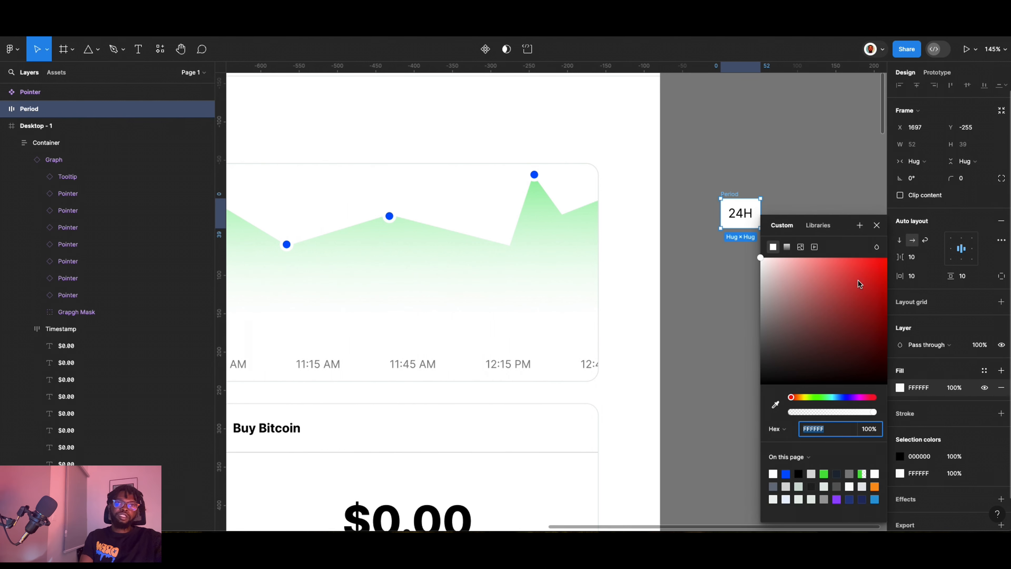
{"action": "left_click_drag", "start_coordinate": [840, 224], "coordinate": [429, 164]}
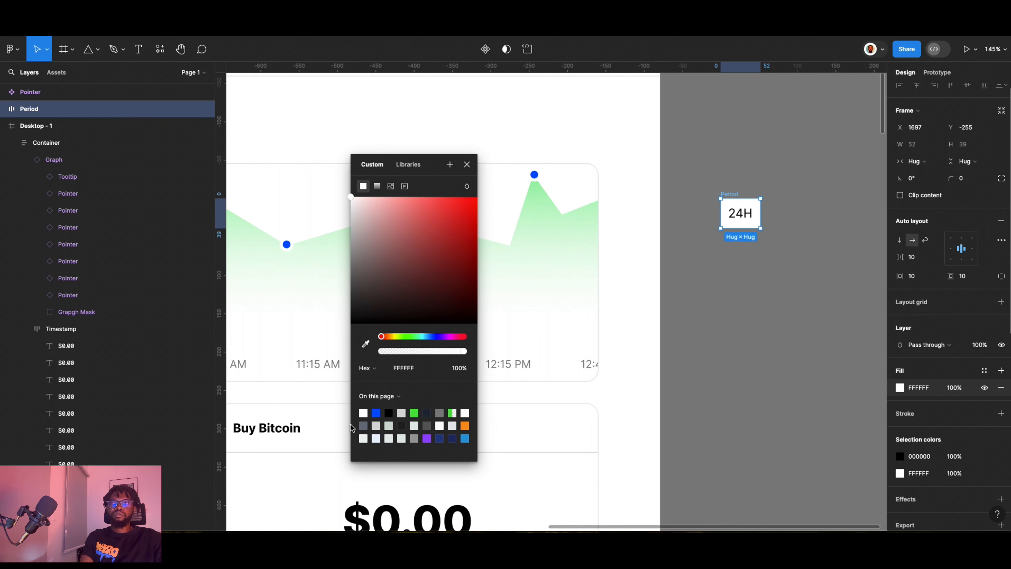
{"action": "left_click", "coordinate": [377, 412]}
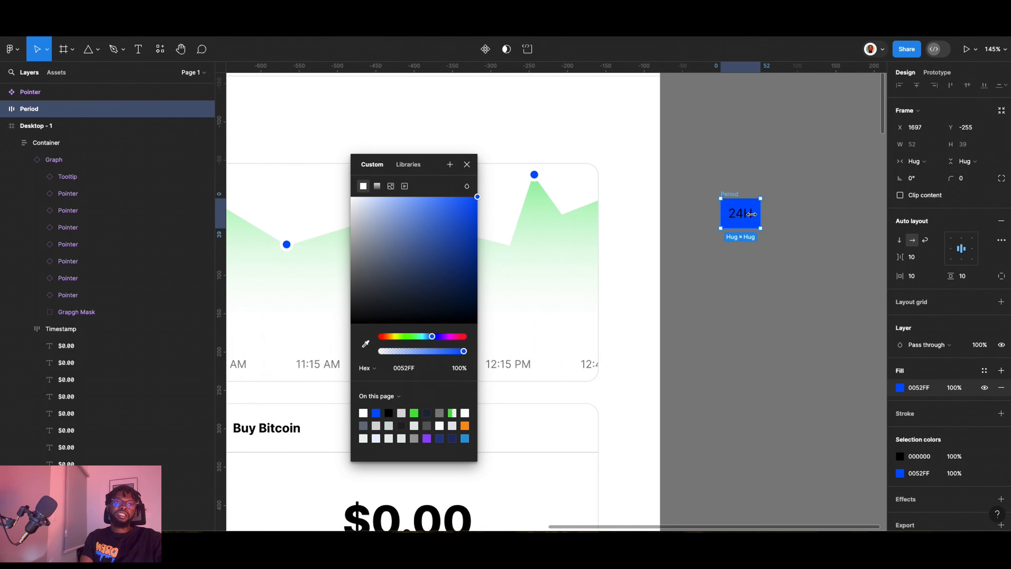
Colour the 24H text white (FFFFFF) and set the Period frame's corner radius to 5.
{"action": "left_click", "coordinate": [756, 222]}
{"action": "left_click", "coordinate": [901, 367]}
{"action": "left_click_drag", "start_coordinate": [828, 305], "coordinate": [689, 171]}
{"action": "left_click", "coordinate": [689, 170]}
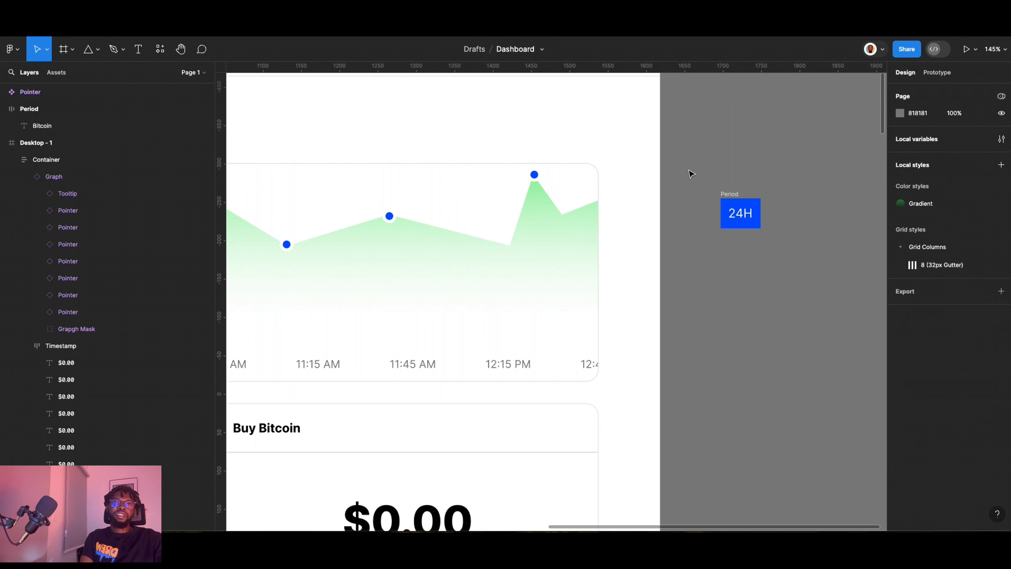
{"action": "left_click", "coordinate": [732, 203]}
{"action": "left_click_drag", "start_coordinate": [949, 185], "coordinate": [995, 188]}
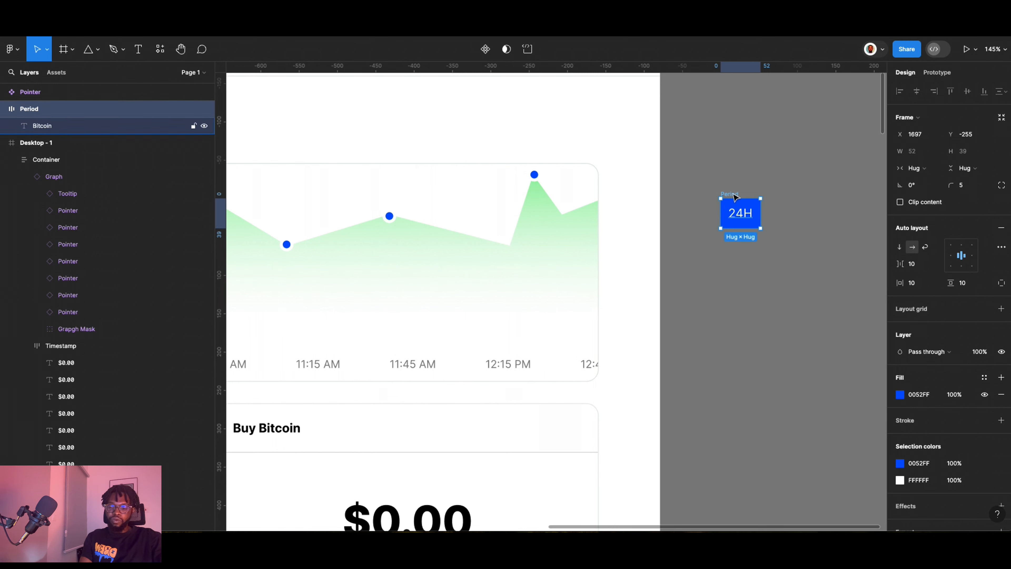
Place three copies of the 24H Period frame in a row to its right.
{"action": "scroll", "coordinate": [657, 217], "scroll_direction": "down", "scroll_amount": 5}
{"action": "scroll", "coordinate": [673, 213], "scroll_direction": "up", "scroll_amount": 6}
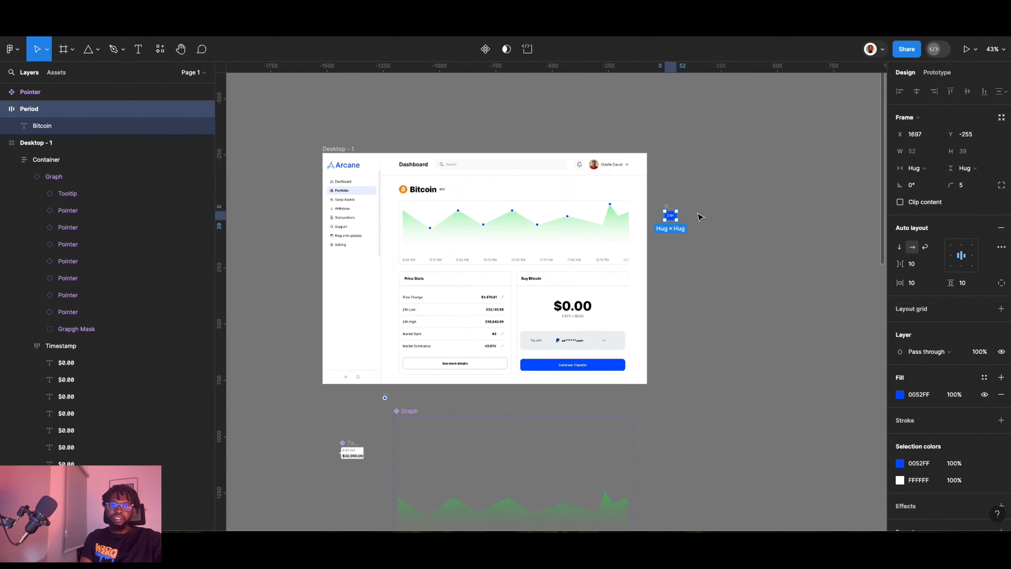
{"action": "scroll", "coordinate": [663, 220], "scroll_direction": "up", "scroll_amount": 3}
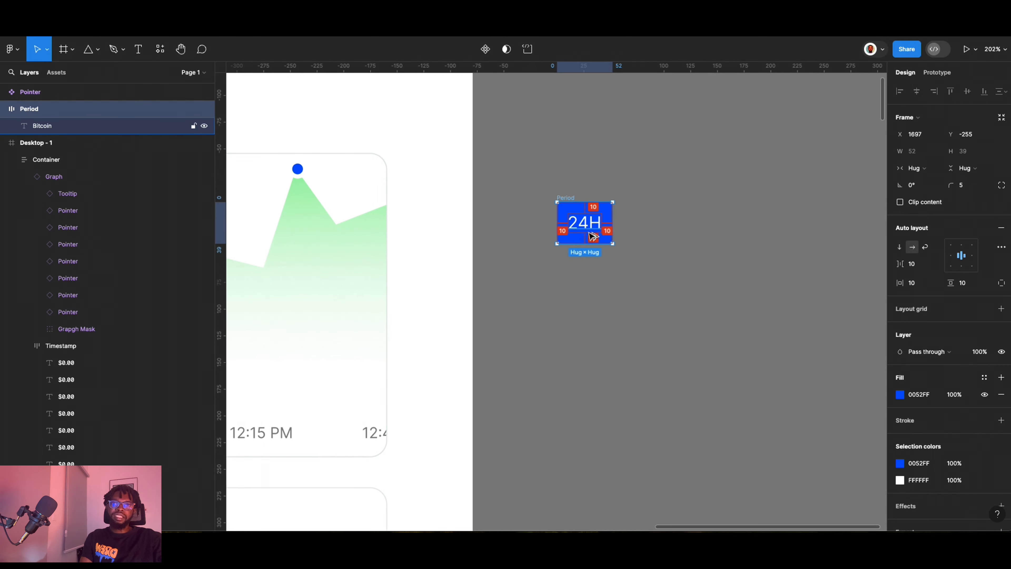
{"action": "left_click_drag", "start_coordinate": [584, 228], "coordinate": [808, 227]}
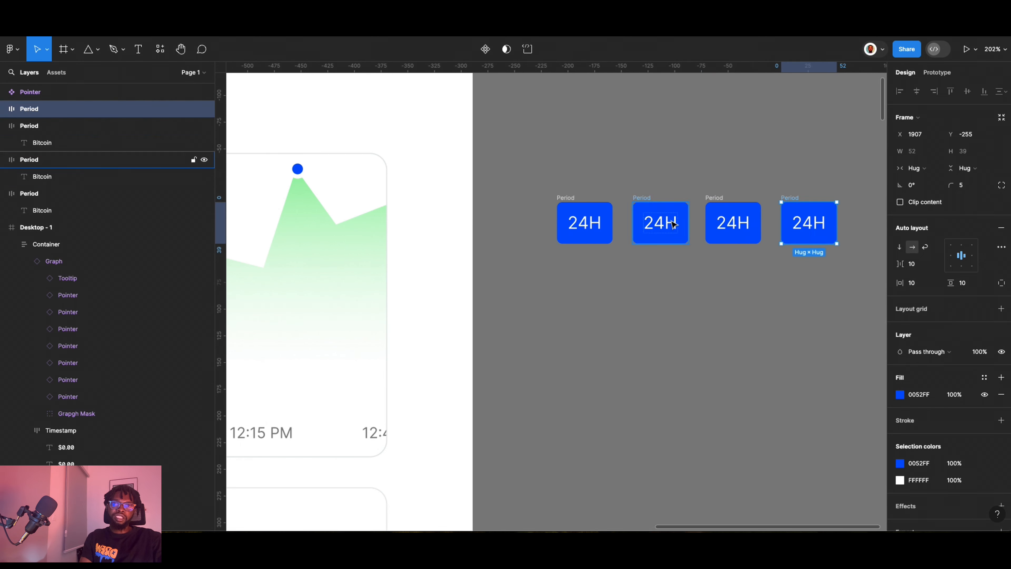
Change the text of the second Period frame in the row to "1W".
{"action": "double_click", "coordinate": [660, 226]}
{"action": "double_click", "coordinate": [666, 223]}
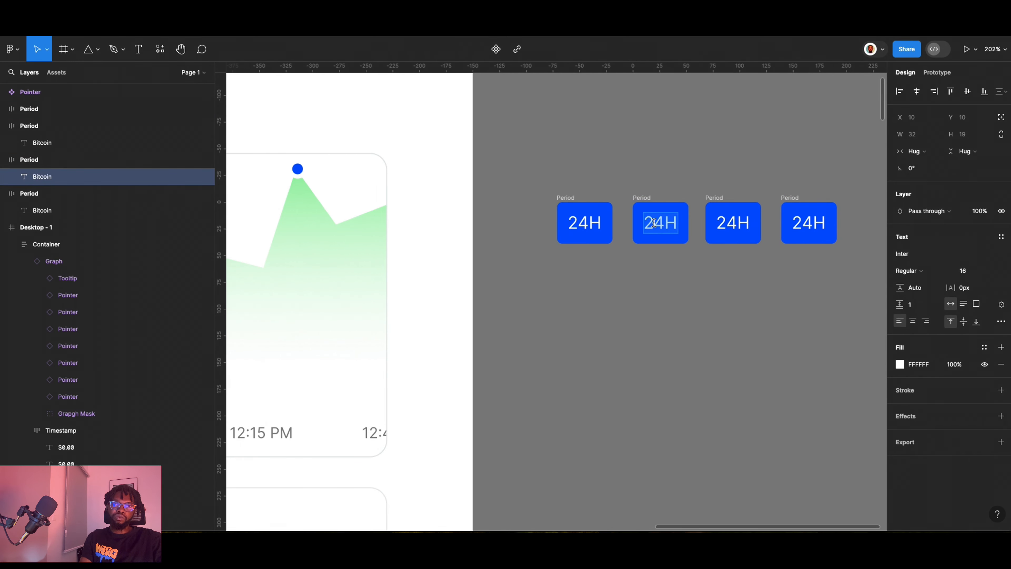
{"action": "double_click", "coordinate": [667, 222]}
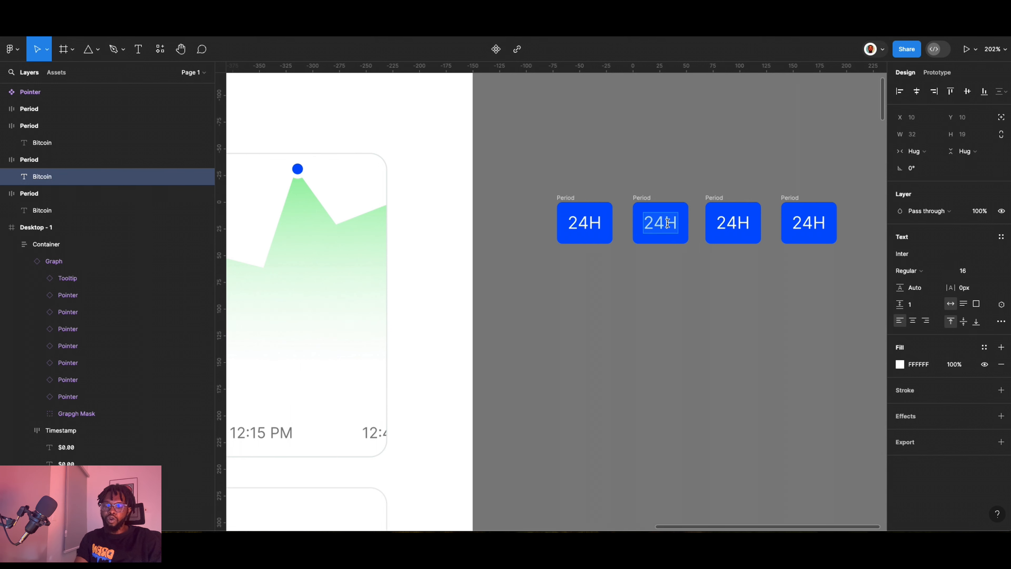
{"action": "type", "text": "1W"}
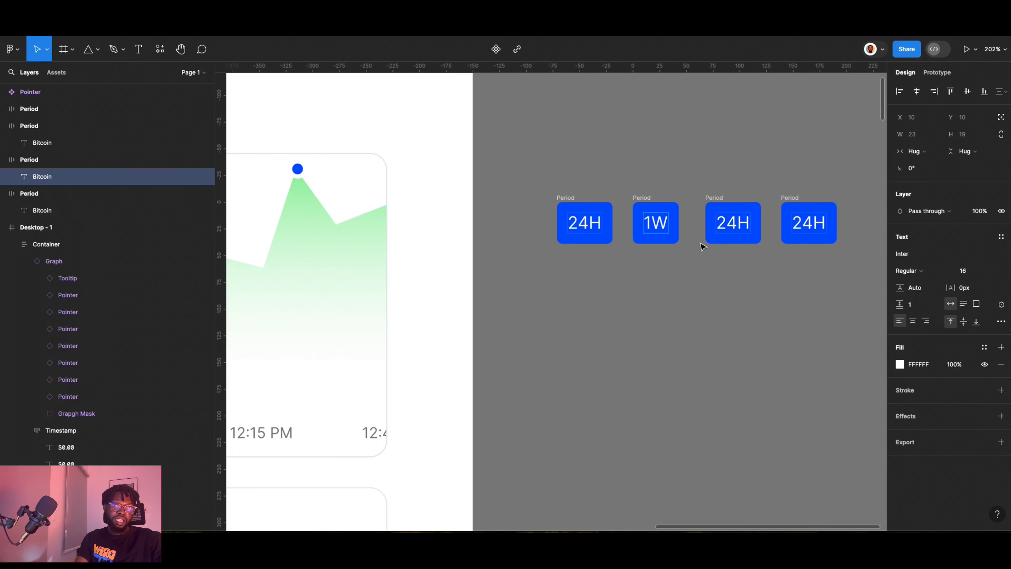
Change the text of the third Period frame to "1M" and the fourth to "6M".
{"action": "double_click", "coordinate": [732, 222]}
{"action": "key", "text": "BackSpace"}
{"action": "type", "text": "!M"}
{"action": "key", "text": "BackSpace"}
{"action": "key", "text": "BackSpace"}
{"action": "type", "text": "1m"}
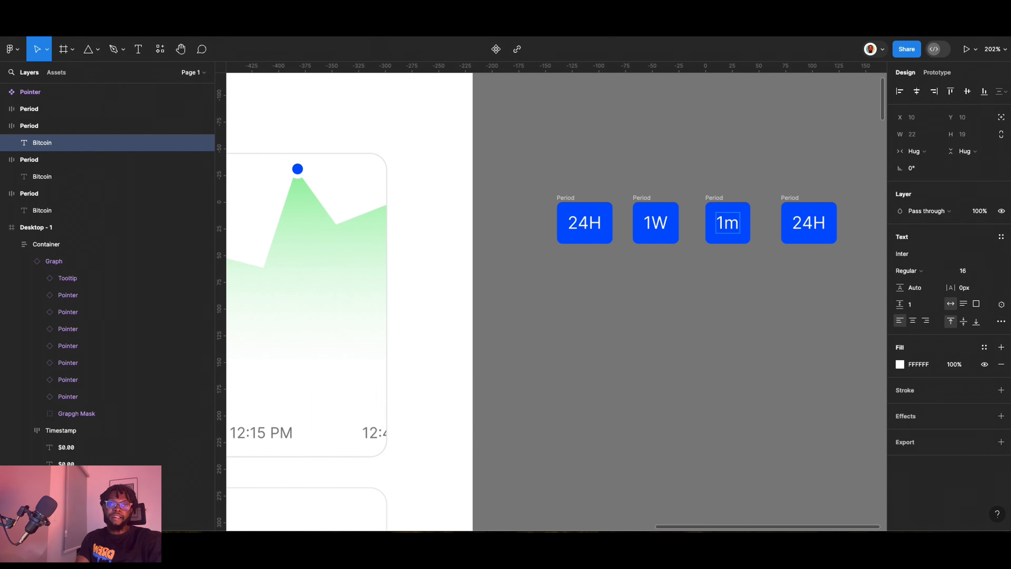
{"action": "key", "text": "BackSpace"}
{"action": "type", "text": "M"}
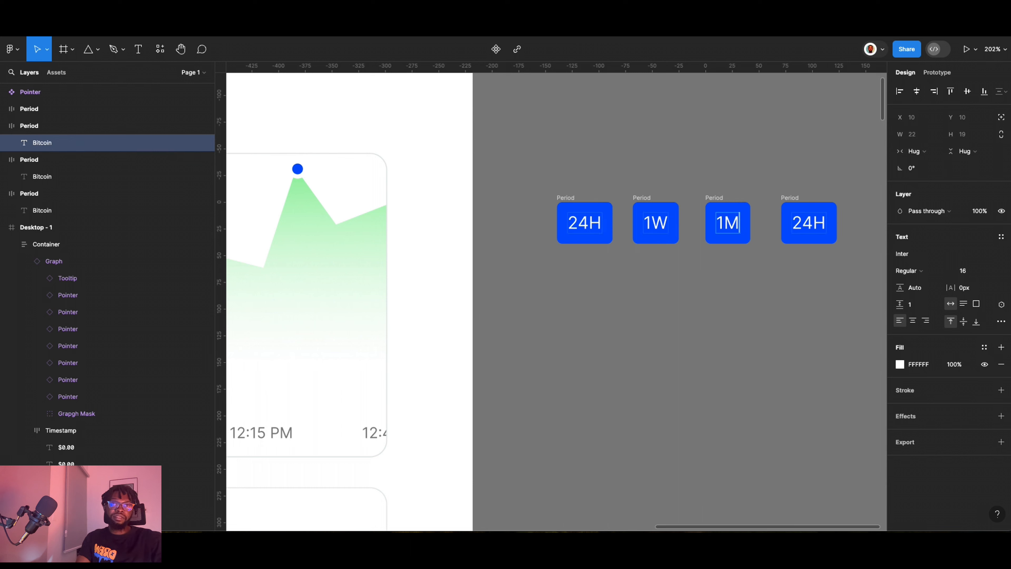
{"action": "double_click", "coordinate": [808, 218]}
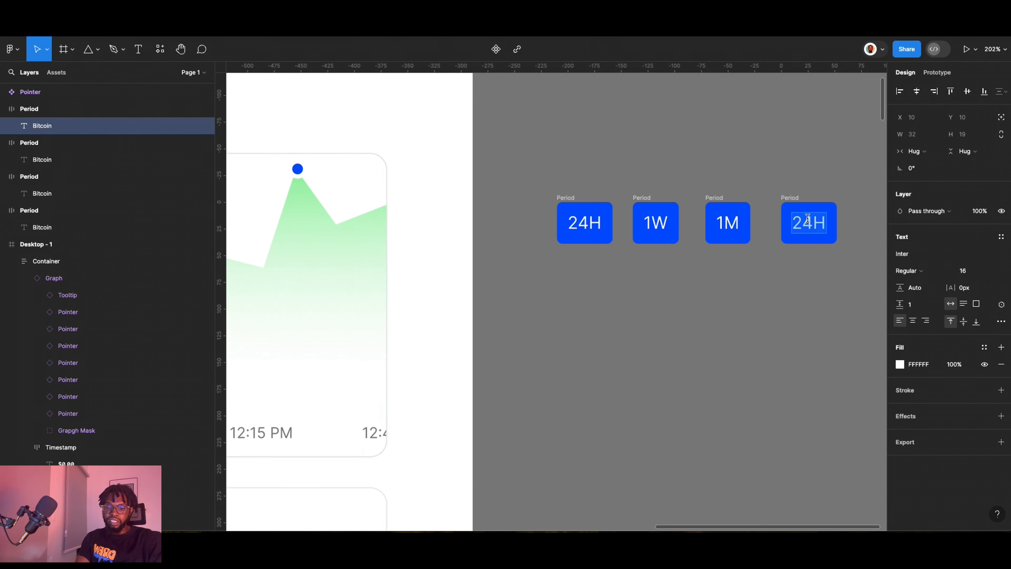
{"action": "type", "text": "6M"}
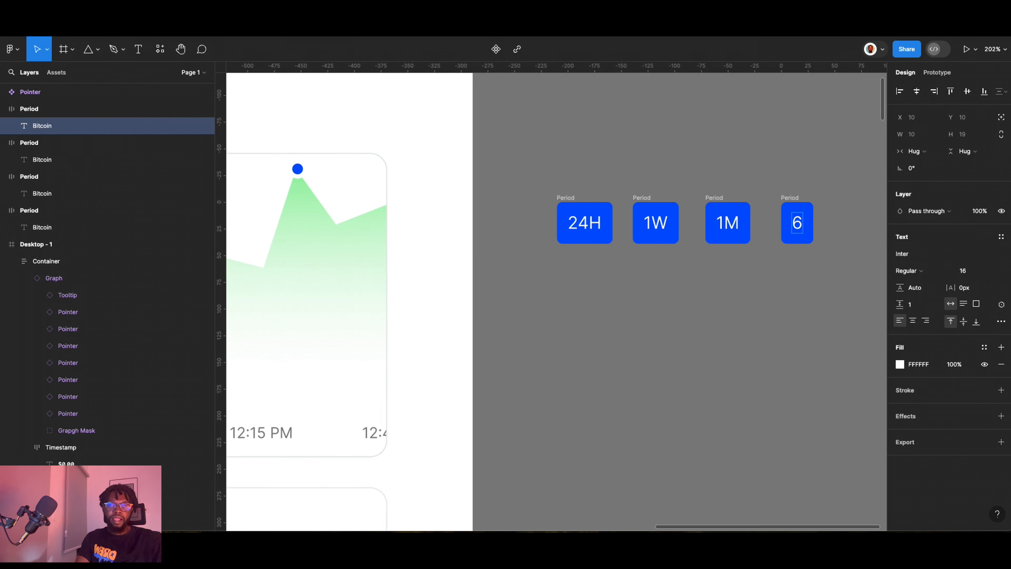
Duplicate the 6M Period frame to the right end of the row and change the copy's text to "1Y".
{"action": "left_click", "coordinate": [796, 199]}
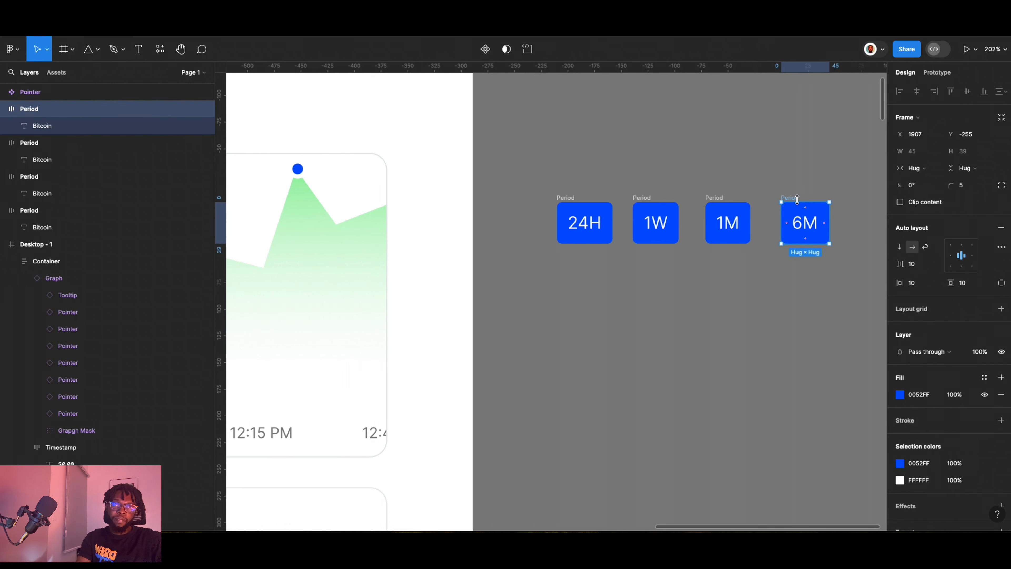
{"action": "key", "text": "super+d"}
{"action": "double_click", "coordinate": [821, 226]}
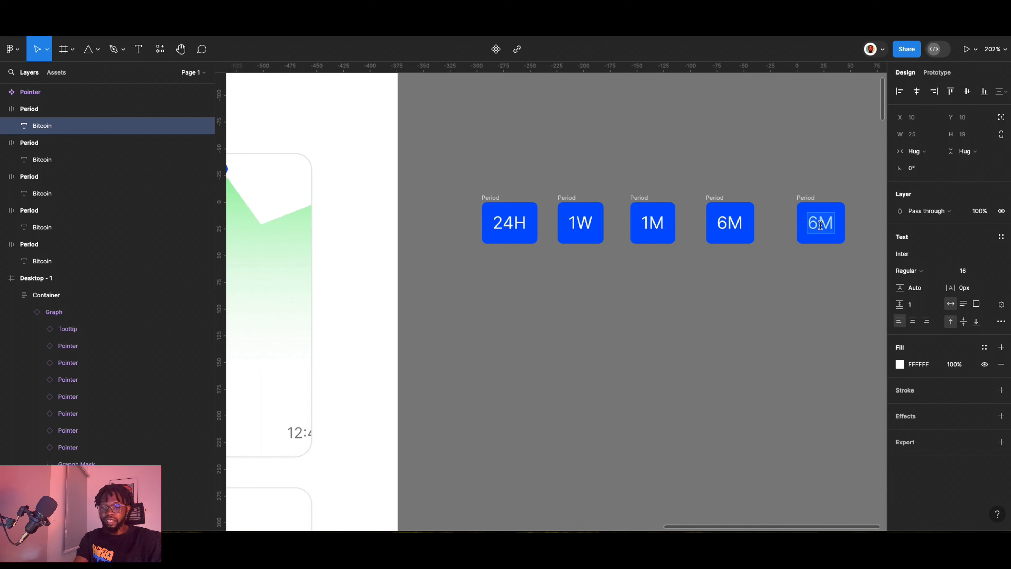
{"action": "type", "text": "1Y"}
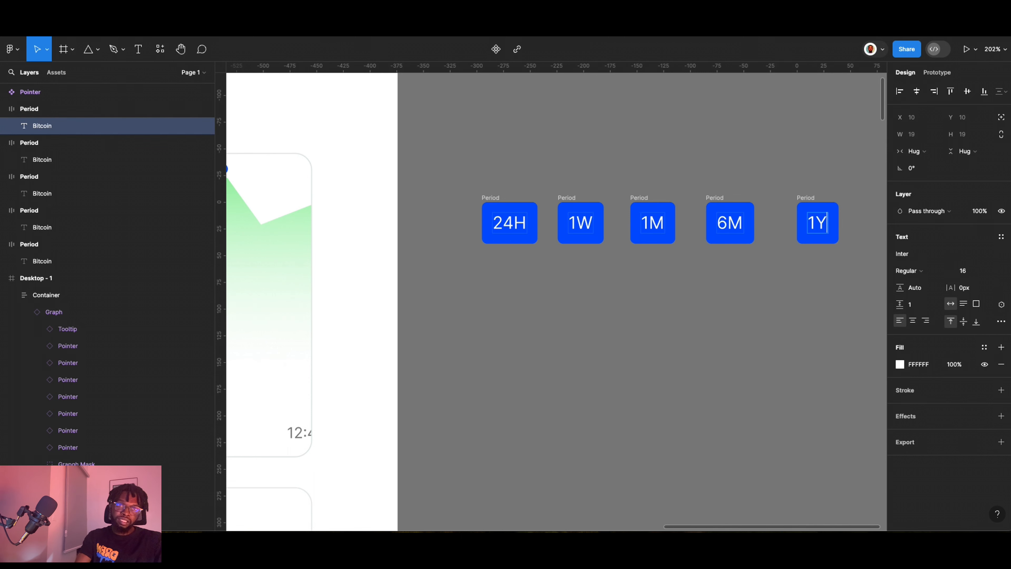
Duplicate the 1Y Period frame to the right end of the row and change the copy's text to "ALL".
{"action": "left_click", "coordinate": [805, 199]}
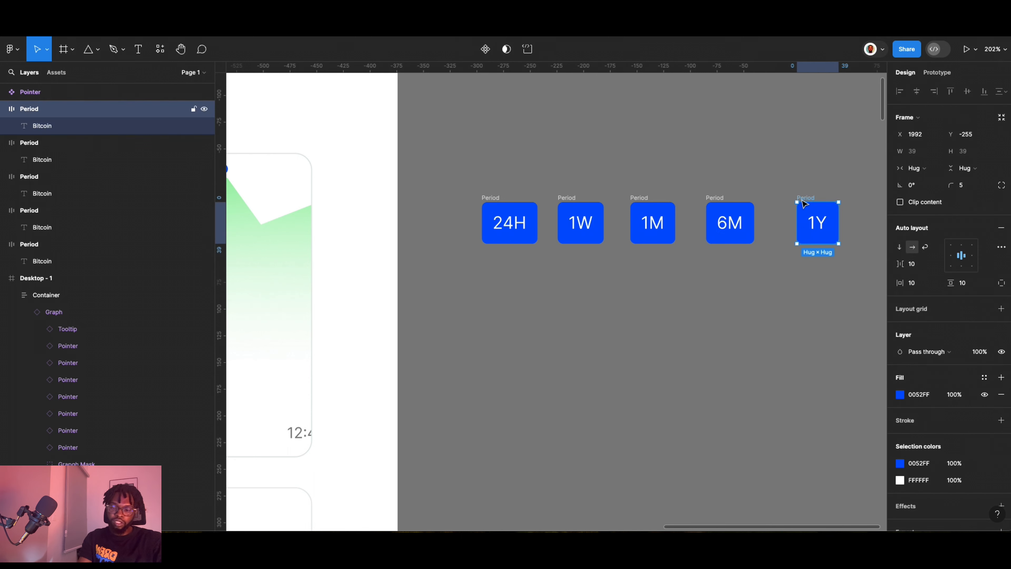
{"action": "key", "text": "ctrl+d"}
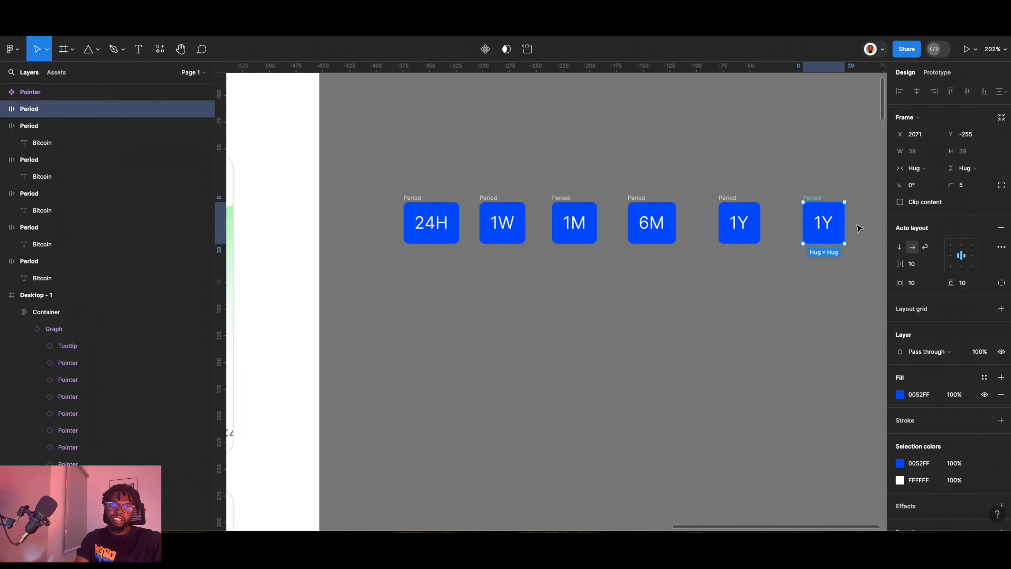
{"action": "double_click", "coordinate": [814, 222]}
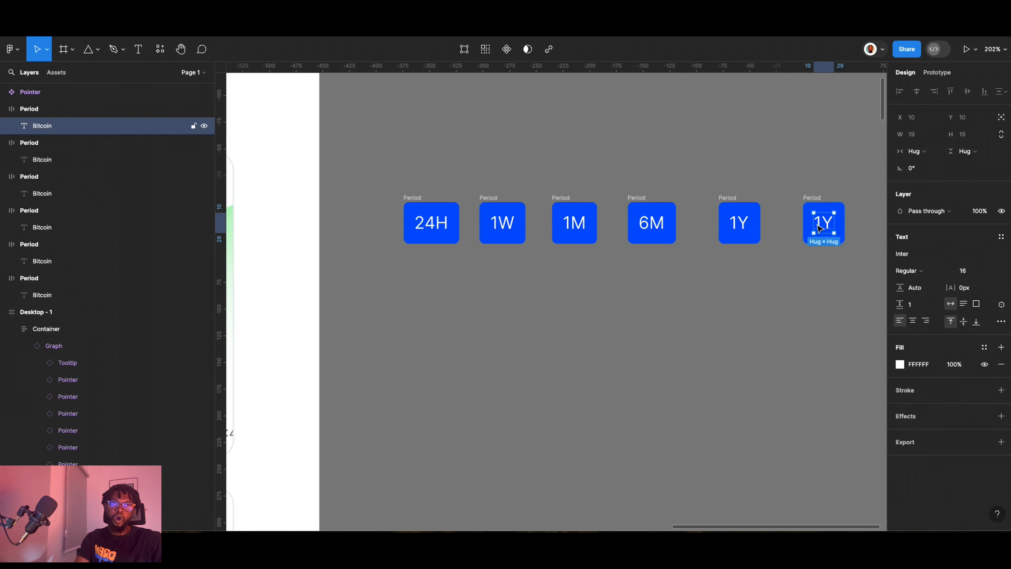
{"action": "double_click", "coordinate": [823, 231]}
{"action": "type", "text": "ALL"}
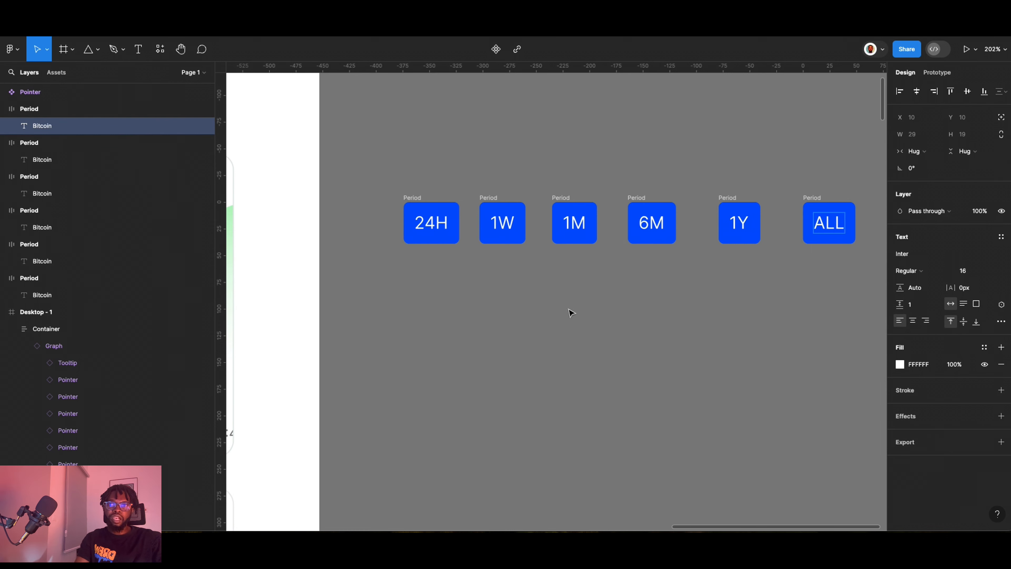
{"action": "key", "text": "Escape"}
Wrap all six Period frames in one auto layout frame and rename it "Container".
{"action": "left_click_drag", "start_coordinate": [385, 146], "coordinate": [849, 281]}
{"action": "key", "text": "shift+a"}
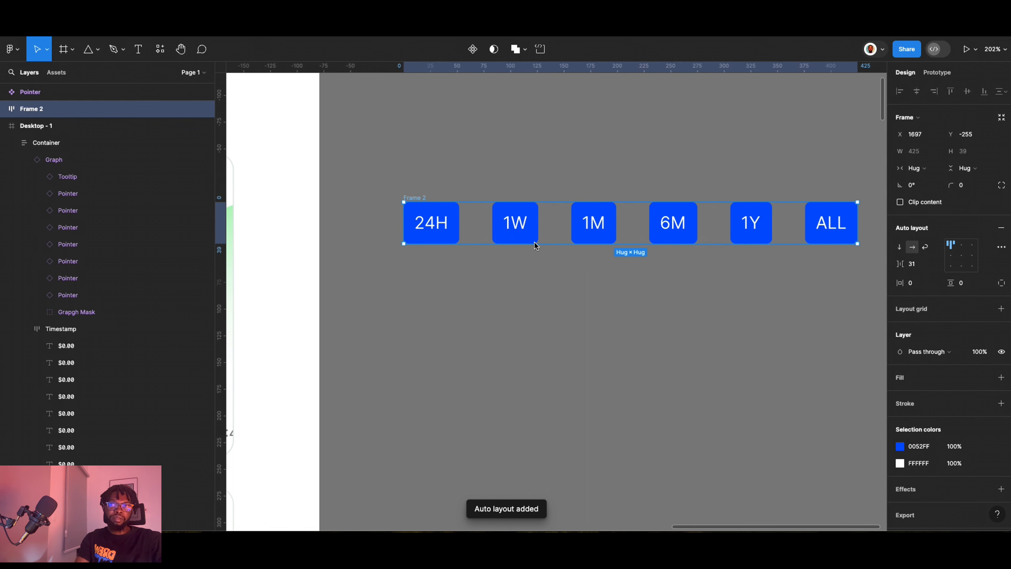
{"action": "double_click", "coordinate": [414, 197]}
{"action": "type", "text": "Container"}
{"action": "key", "text": "Return"}
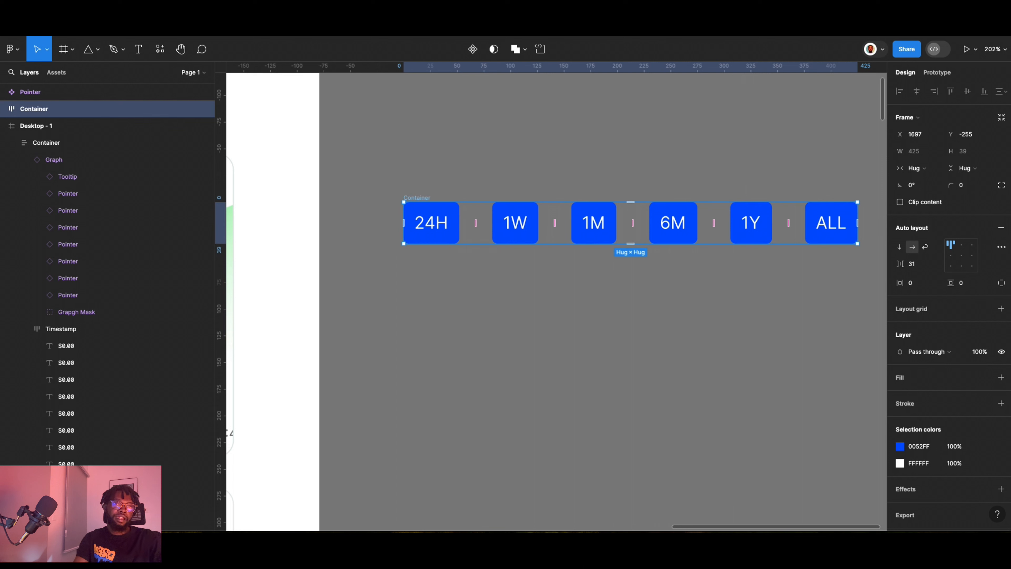
Set the period Container's horizontal item gap to 8 and its horizontal and vertical padding to 4.
{"action": "left_click", "coordinate": [937, 265]}
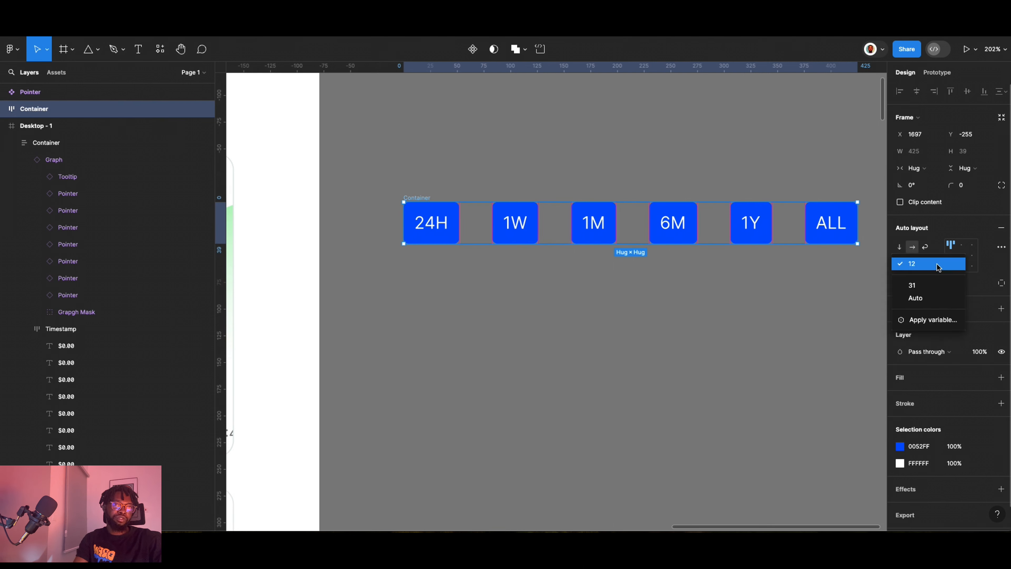
{"action": "left_click", "coordinate": [926, 265]}
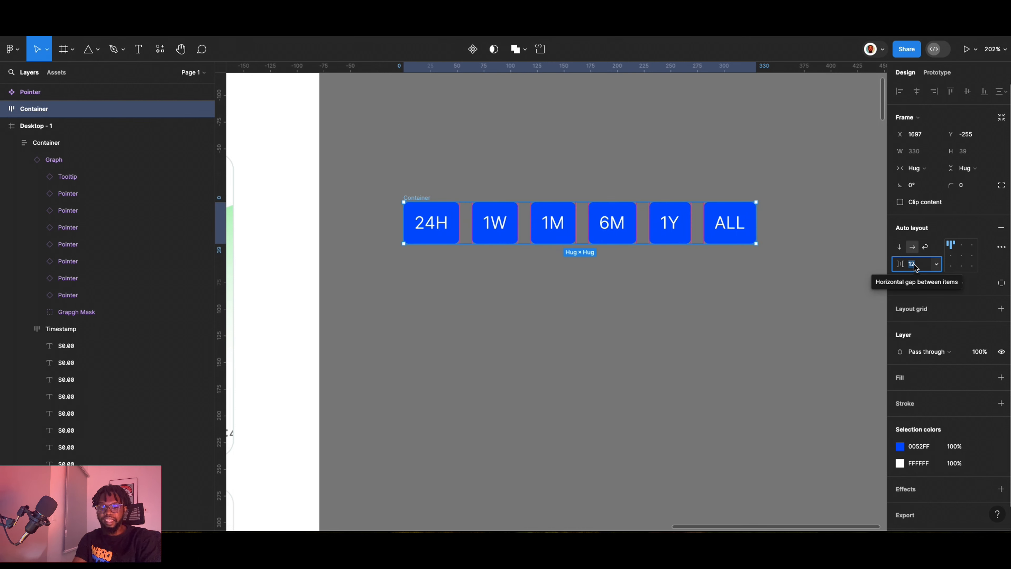
{"action": "type", "text": "8"}
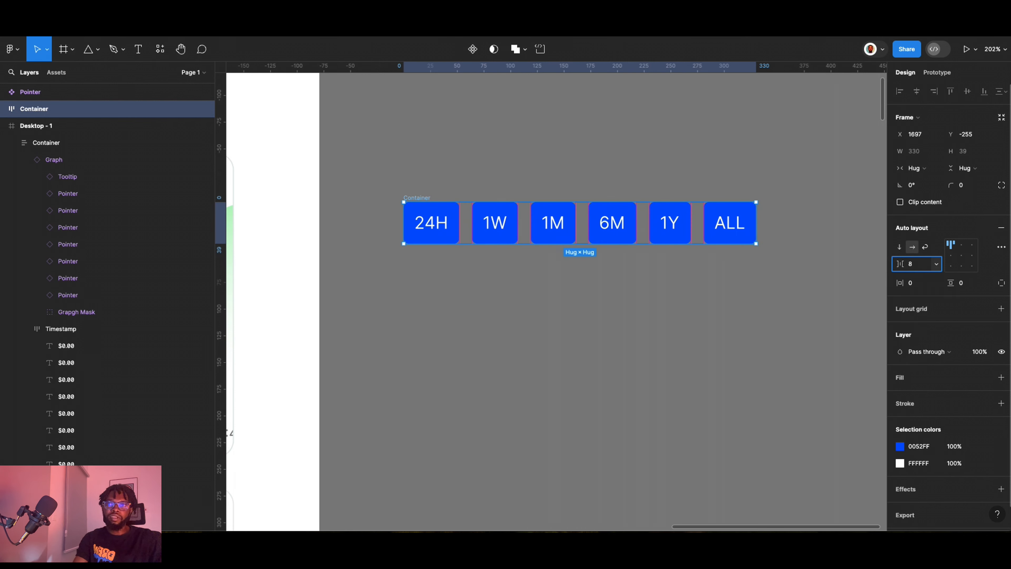
{"action": "key", "text": "Return"}
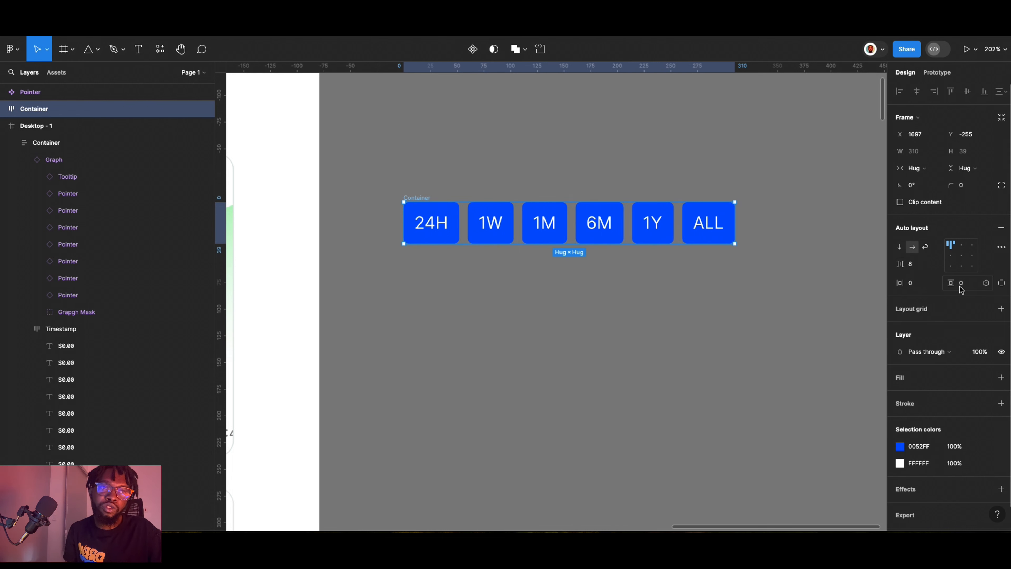
{"action": "left_click_drag", "start_coordinate": [946, 283], "coordinate": [951, 283]}
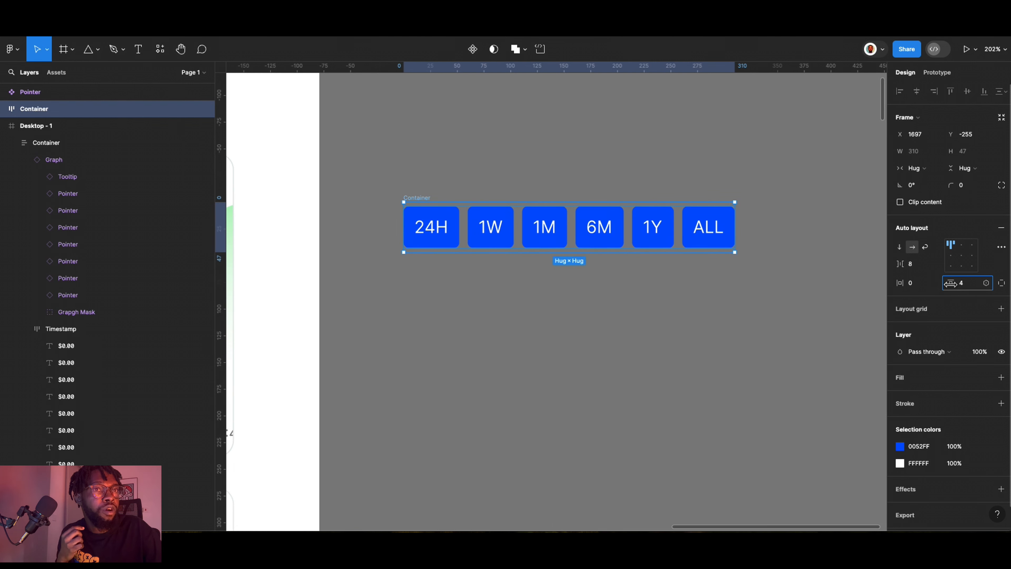
{"action": "left_click_drag", "start_coordinate": [897, 285], "coordinate": [900, 288]}
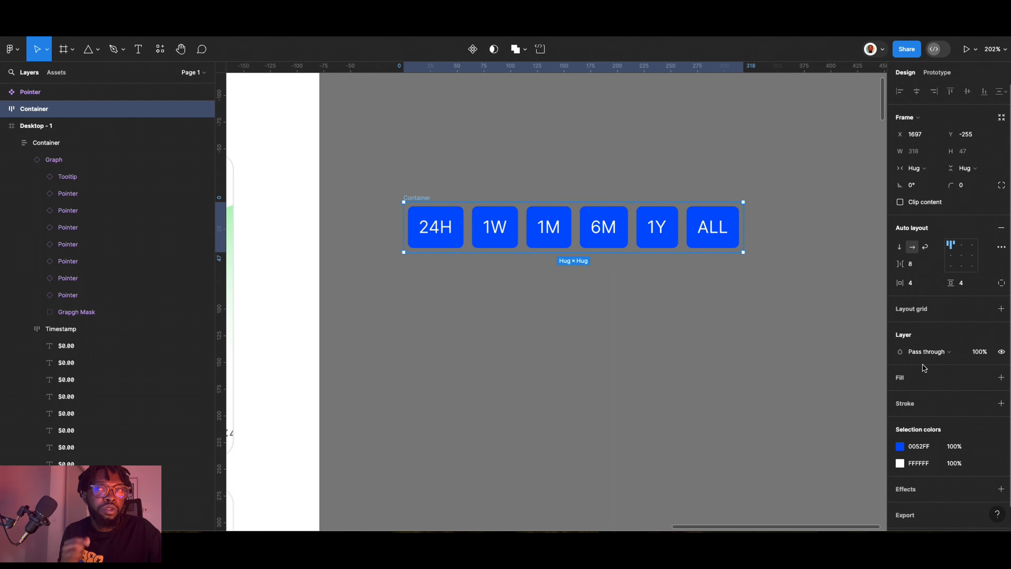
Remove the blue fill from the 1W, 1M, 6M, 1Y and ALL frames, leaving out the 24H one.
{"action": "left_click", "coordinate": [515, 238]}
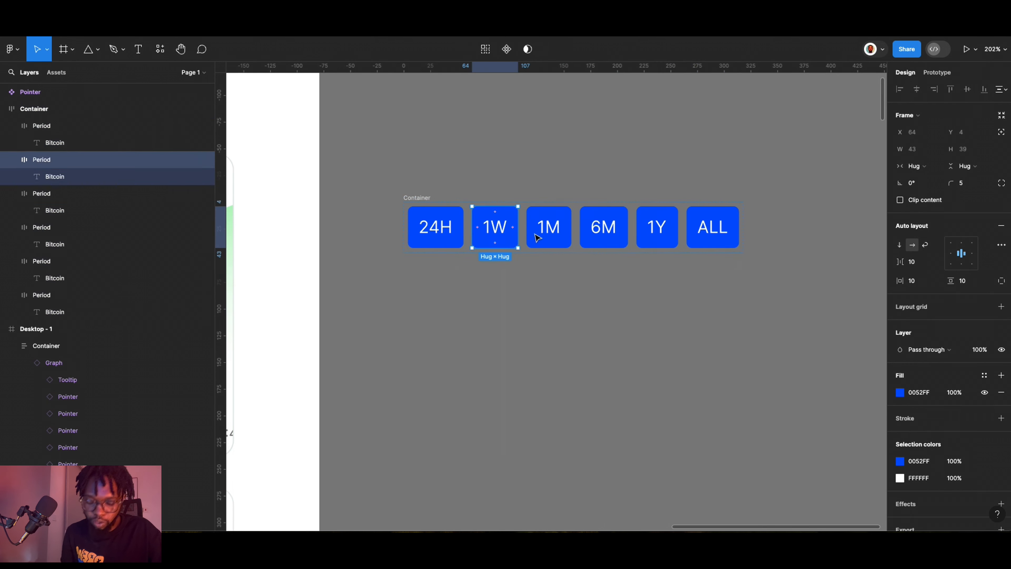
{"action": "left_click", "coordinate": [550, 238], "text": "shift"}
{"action": "left_click", "coordinate": [602, 239], "text": "shift"}
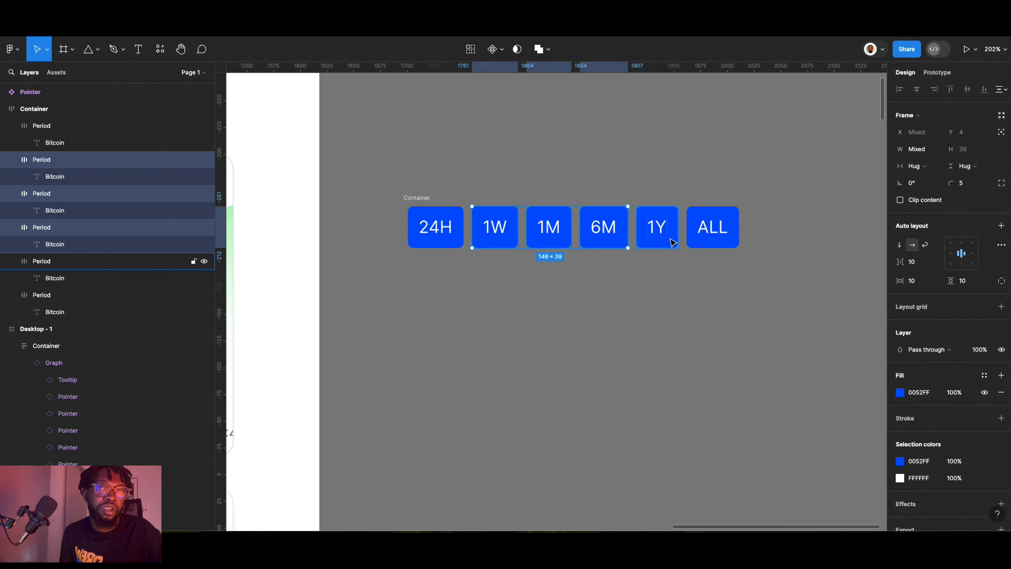
{"action": "left_click", "coordinate": [661, 242], "text": "shift"}
{"action": "left_click", "coordinate": [717, 241], "text": "shift"}
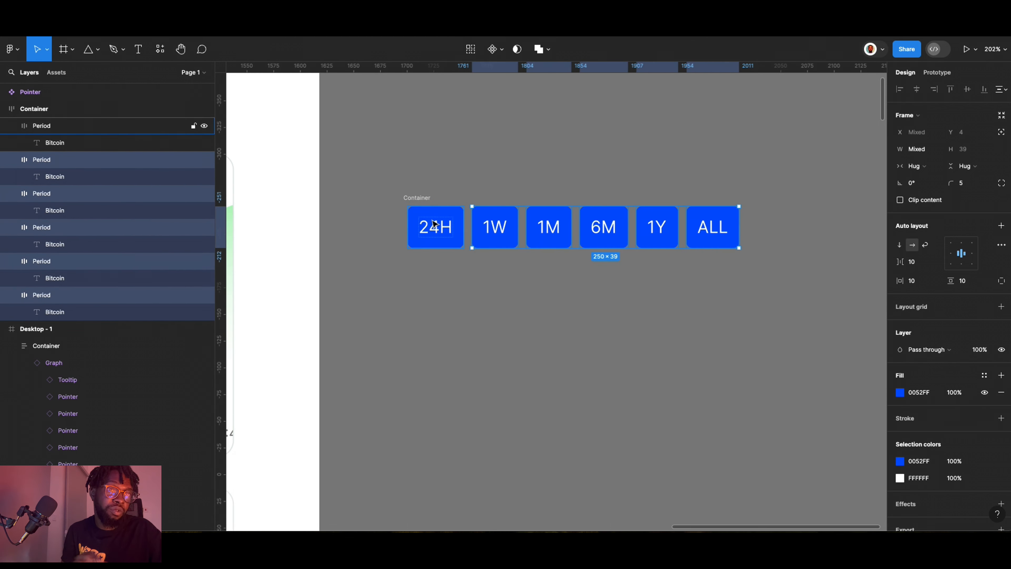
{"action": "left_click", "coordinate": [1002, 392]}
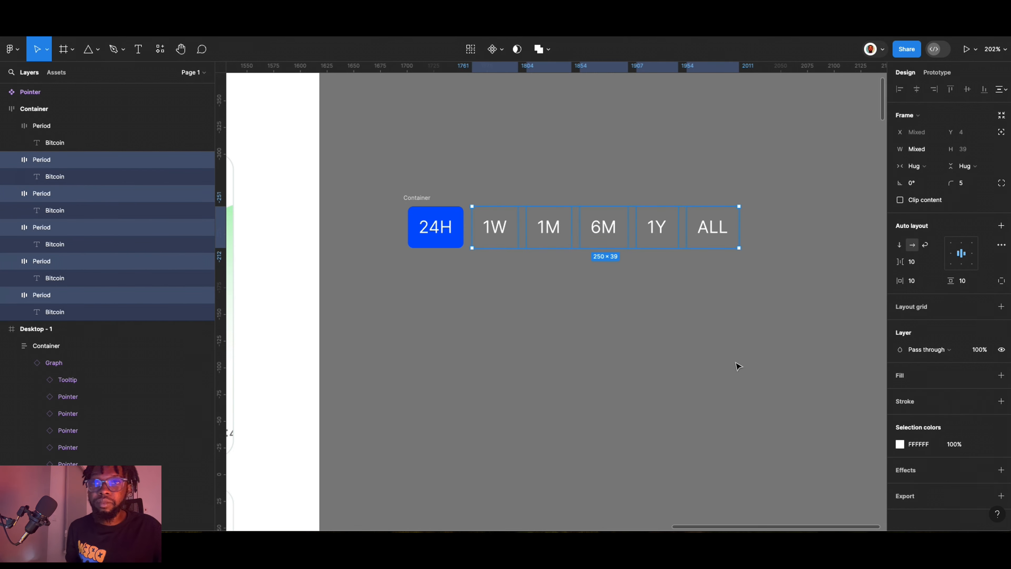
Recolor the blue fill of the 24H frame in the period Container to dark navy 232936.
{"action": "left_click", "coordinate": [476, 332]}
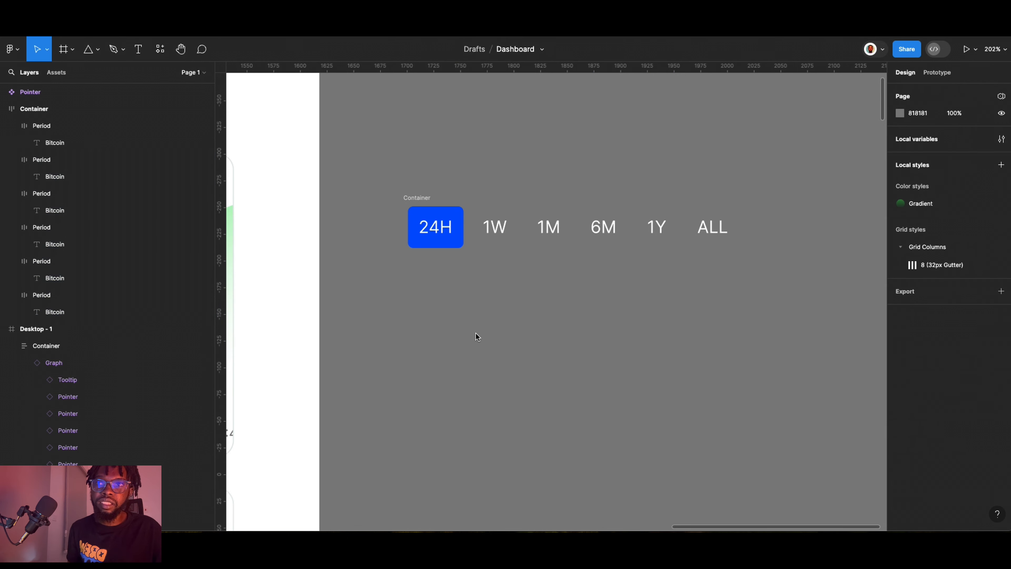
{"action": "left_click", "coordinate": [417, 197]}
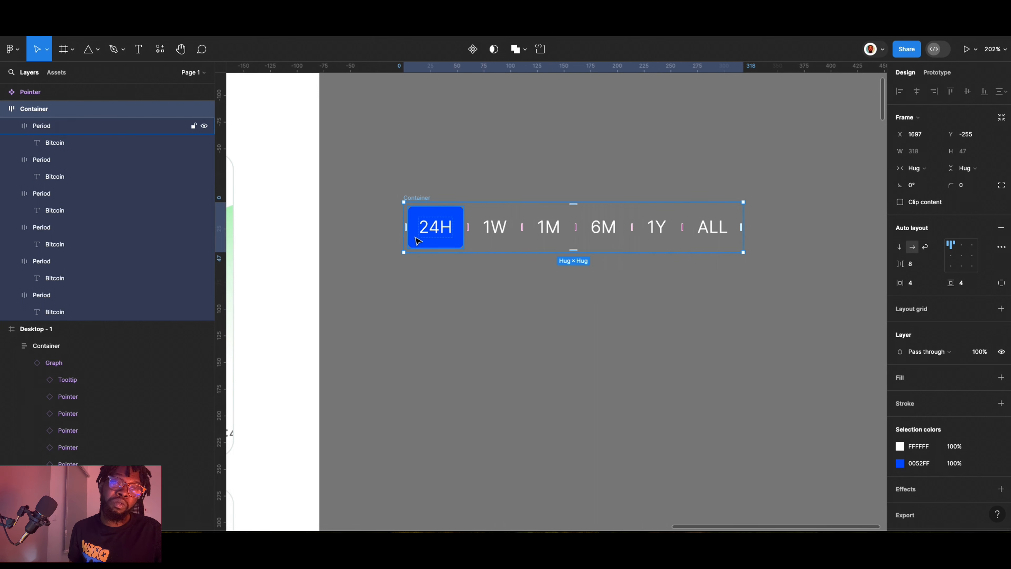
{"action": "left_click", "coordinate": [900, 463]}
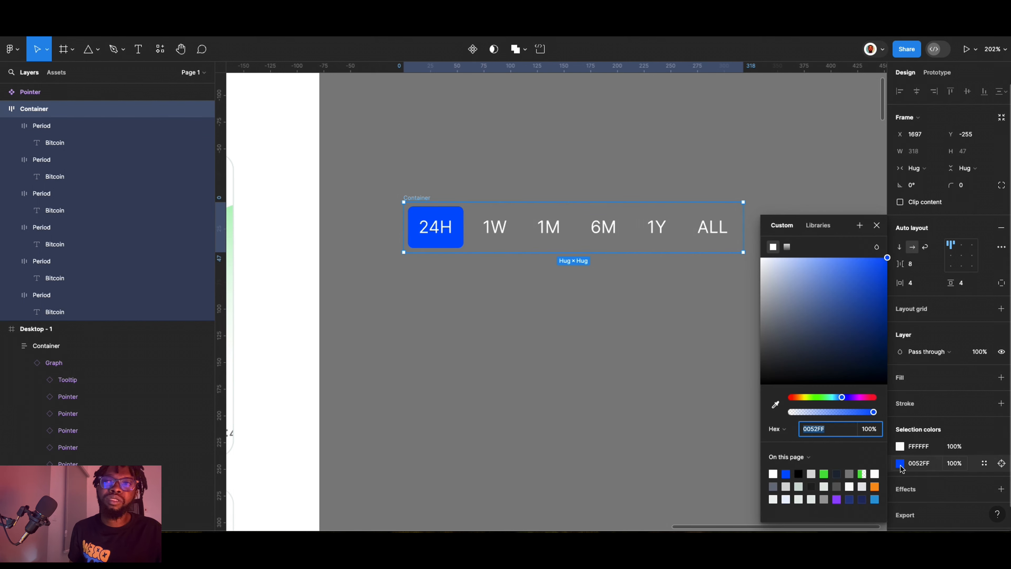
{"action": "left_click_drag", "start_coordinate": [827, 318], "coordinate": [808, 364]}
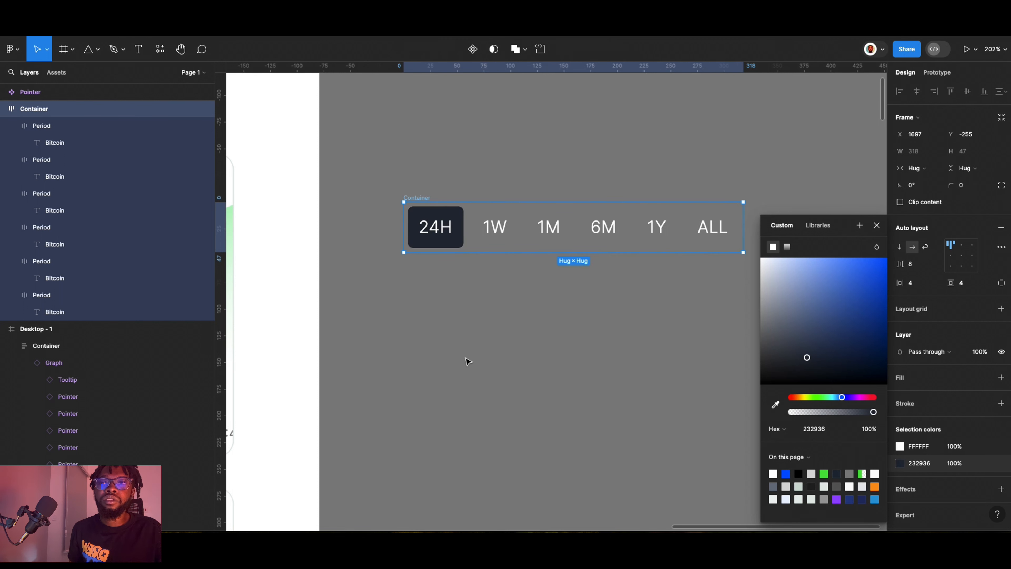
{"action": "left_click", "coordinate": [468, 362]}
Add a fill to the period Container and color it grey 818181.
{"action": "left_click", "coordinate": [413, 200]}
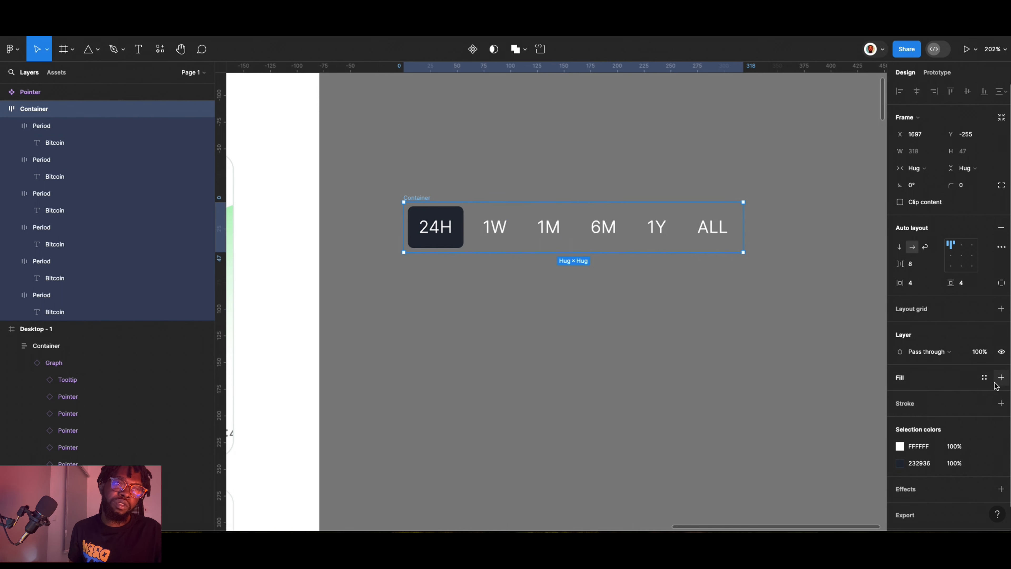
{"action": "left_click", "coordinate": [1001, 377]}
{"action": "left_click", "coordinate": [900, 394]}
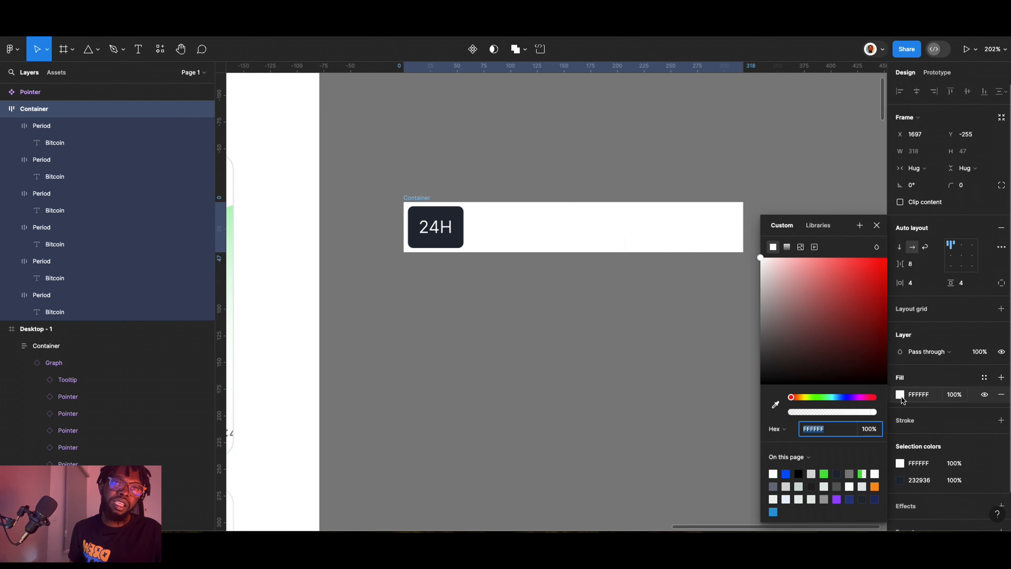
{"action": "left_click_drag", "start_coordinate": [849, 249], "coordinate": [490, 102]}
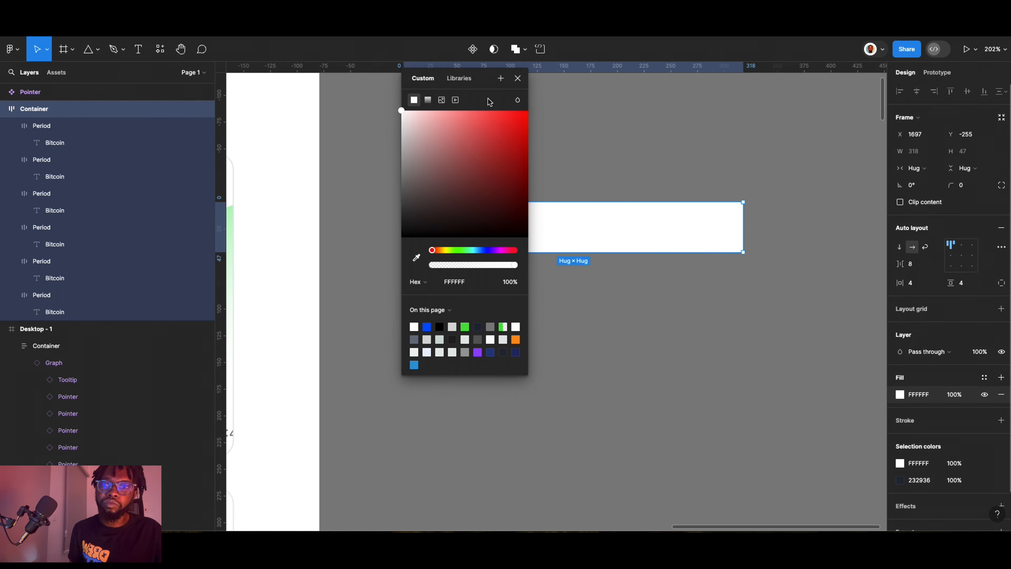
{"action": "left_click", "coordinate": [491, 327]}
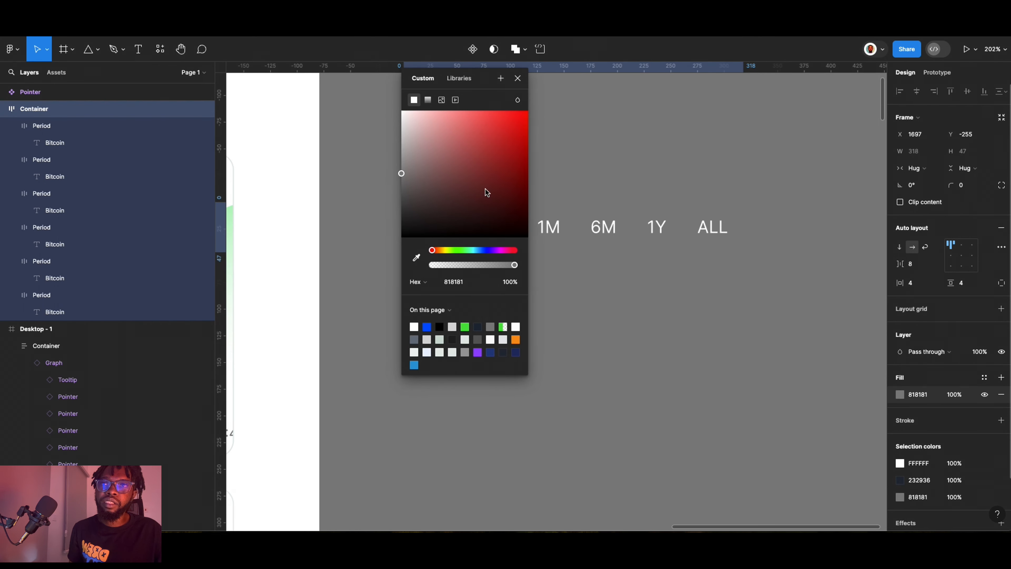
{"action": "left_click_drag", "start_coordinate": [490, 84], "coordinate": [624, 171]}
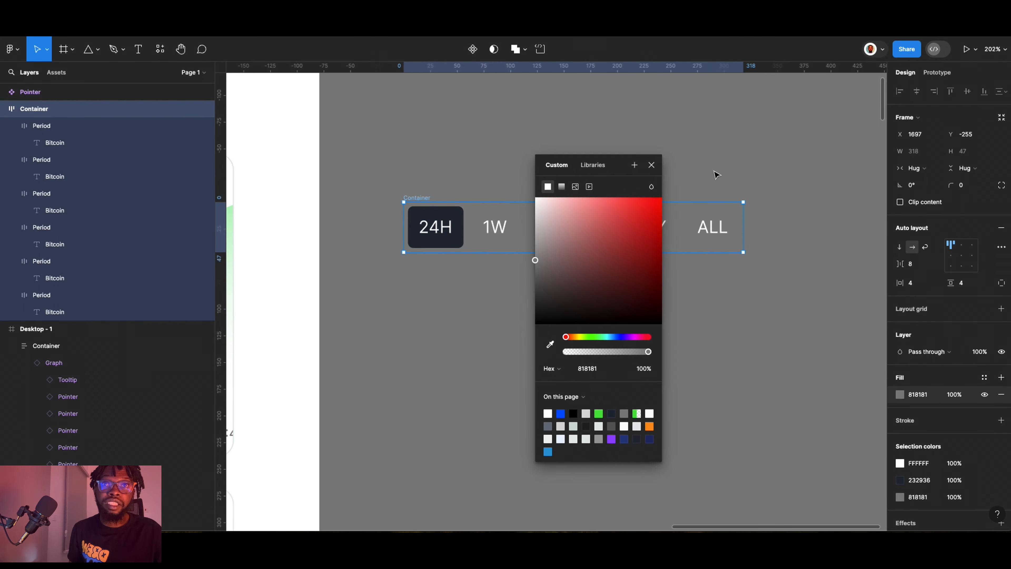
{"action": "left_click", "coordinate": [634, 164]}
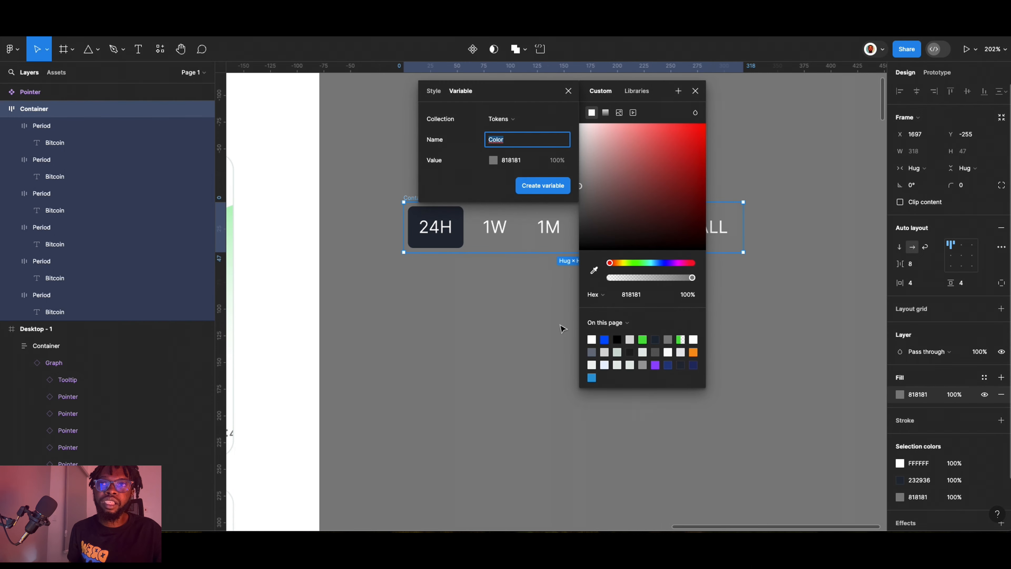
{"action": "left_click", "coordinate": [489, 327]}
Move the period Container onto the Desktop - 1 frame beside the Bitcoin title, at about X 629, Y 147.
{"action": "scroll", "coordinate": [684, 253], "scroll_direction": "down", "scroll_amount": 5}
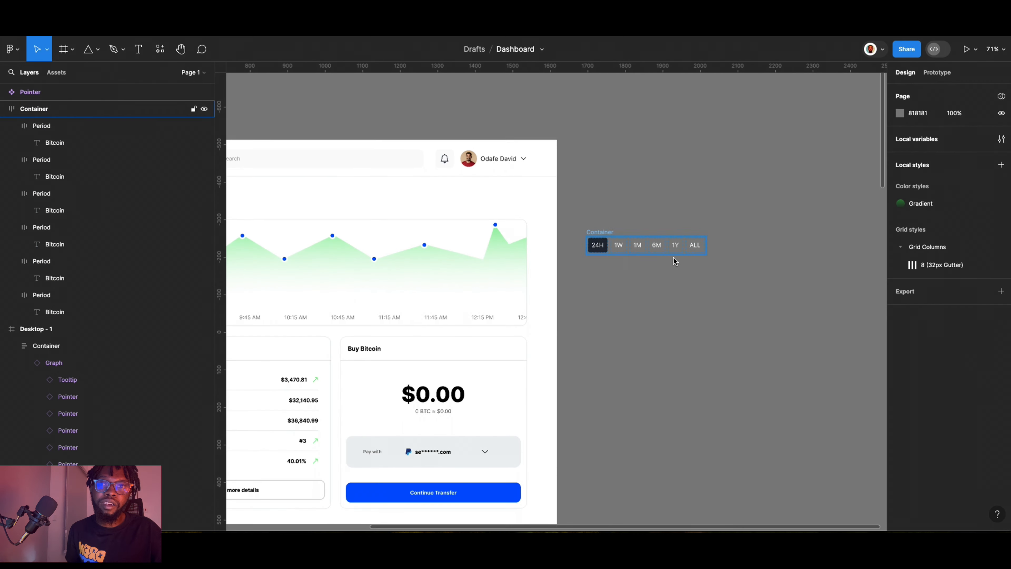
{"action": "scroll", "coordinate": [762, 294], "scroll_direction": "down", "scroll_amount": 3}
{"action": "scroll", "coordinate": [705, 290], "scroll_direction": "up", "scroll_amount": 1}
{"action": "left_click_drag", "start_coordinate": [658, 253], "coordinate": [435, 231]}
{"action": "scroll", "coordinate": [432, 237], "scroll_direction": "up", "scroll_amount": 5}
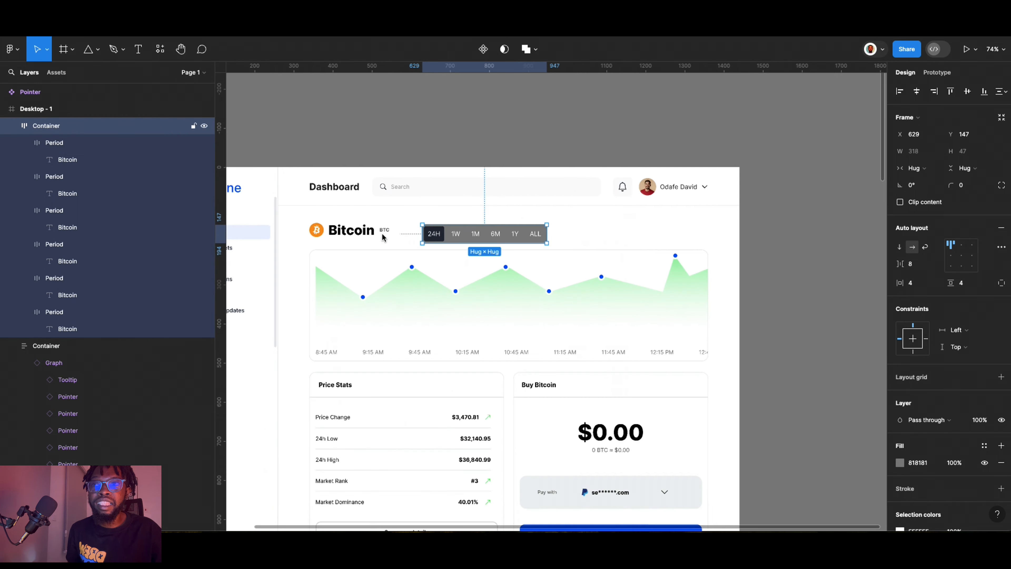
Cut the period Container, paste it inside the Title frame and align it to that frame's right edge.
{"action": "left_click", "coordinate": [365, 238]}
{"action": "scroll", "coordinate": [365, 234], "scroll_direction": "up", "scroll_amount": 1}
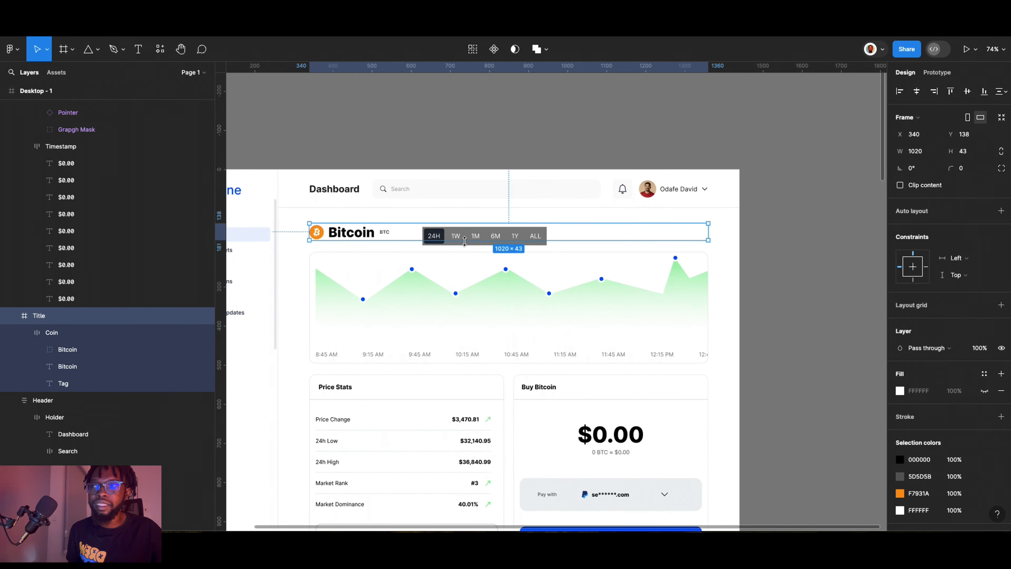
{"action": "left_click", "coordinate": [475, 237]}
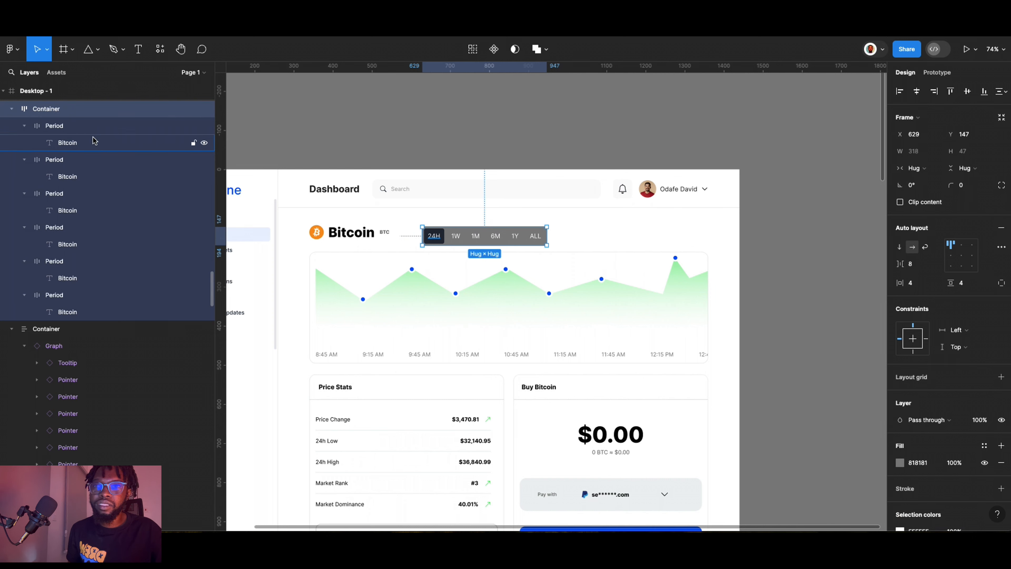
{"action": "key", "text": "ctrl+x"}
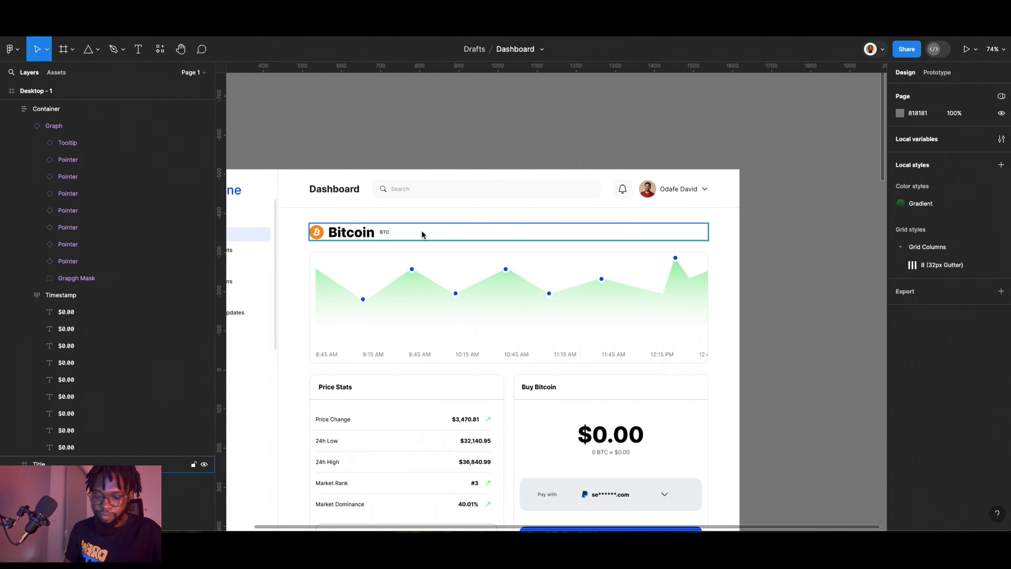
{"action": "left_click", "coordinate": [422, 229]}
{"action": "key", "text": "ctrl+v"}
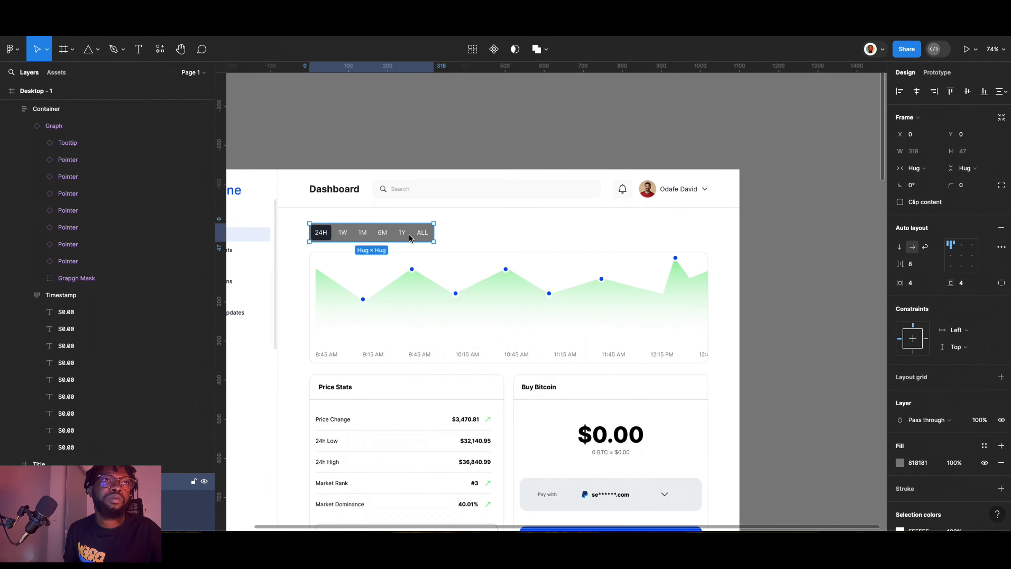
{"action": "left_click", "coordinate": [937, 94]}
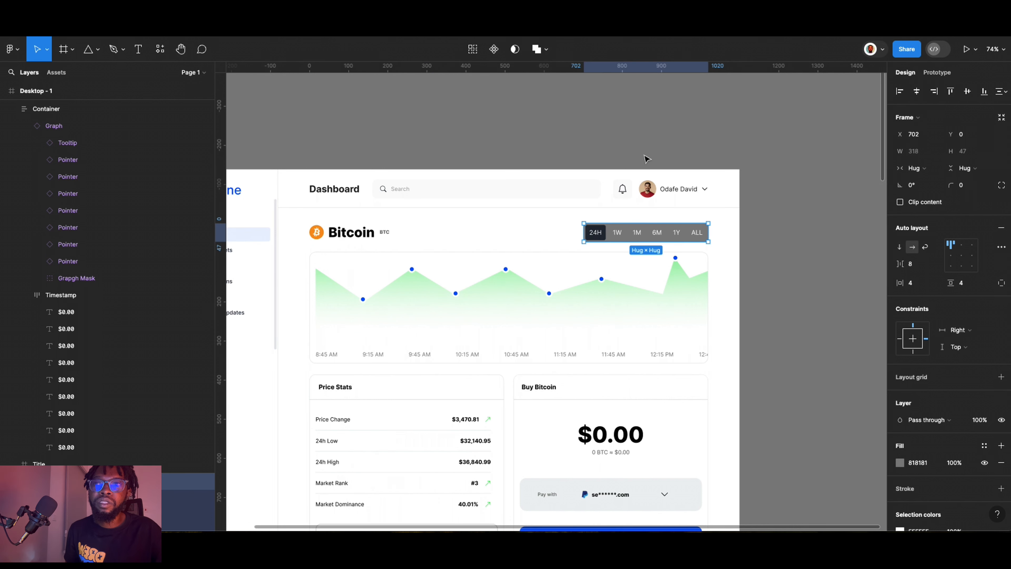
Apply auto layout to the Title frame and set its horizontal gap between items to Auto.
{"action": "left_click", "coordinate": [378, 238]}
{"action": "left_click", "coordinate": [572, 236]}
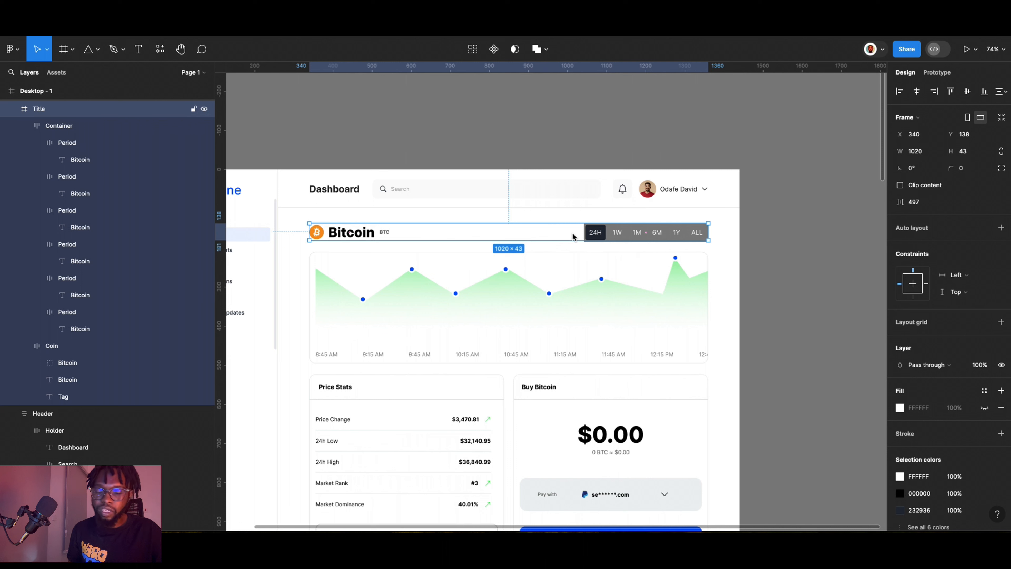
{"action": "key", "text": "shift+a"}
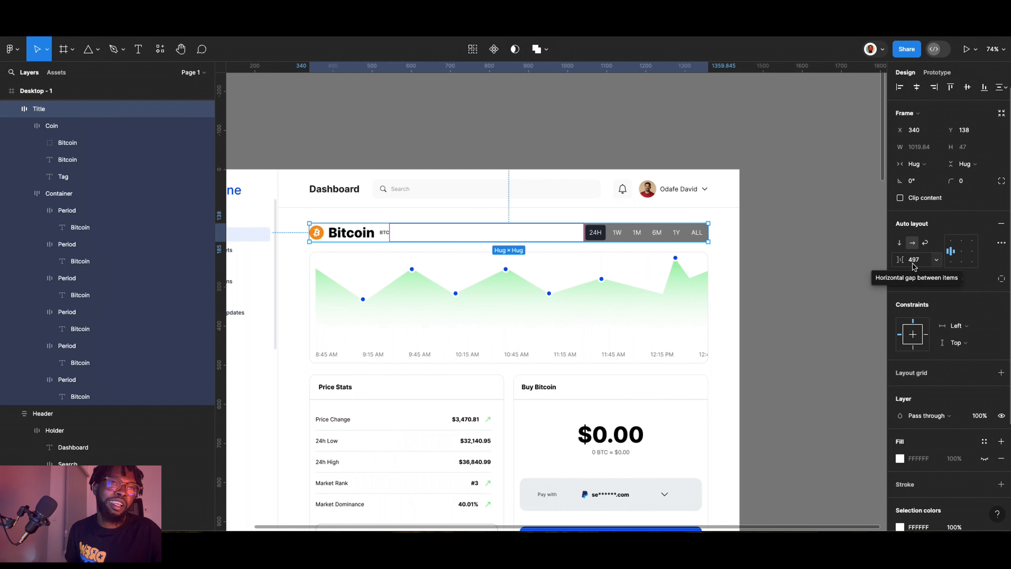
{"action": "left_click", "coordinate": [937, 259]}
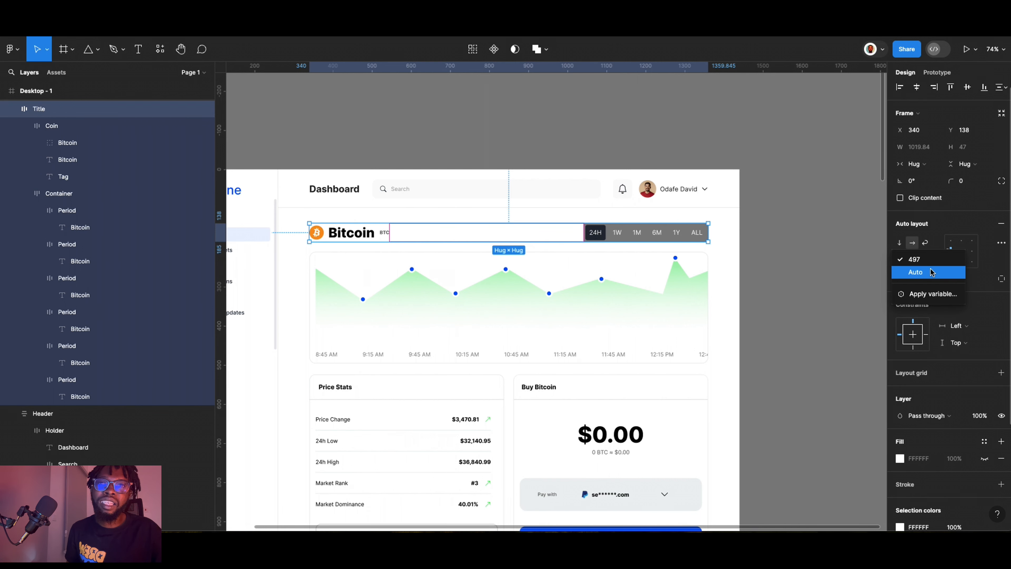
{"action": "left_click", "coordinate": [931, 272]}
Set the corner radius of the period Container to 16.
{"action": "scroll", "coordinate": [448, 199], "scroll_direction": "up", "scroll_amount": 10}
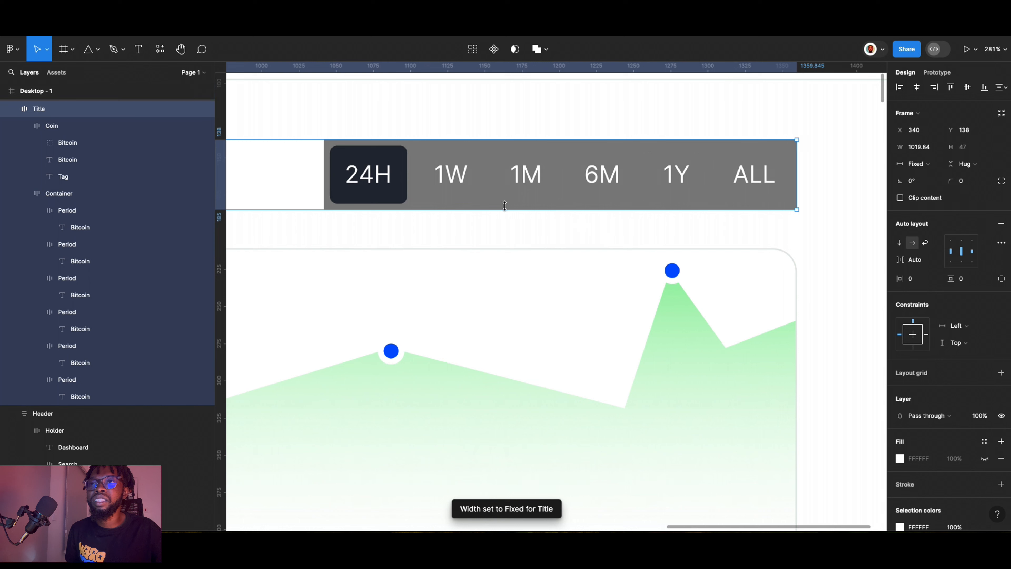
{"action": "left_click", "coordinate": [448, 199]}
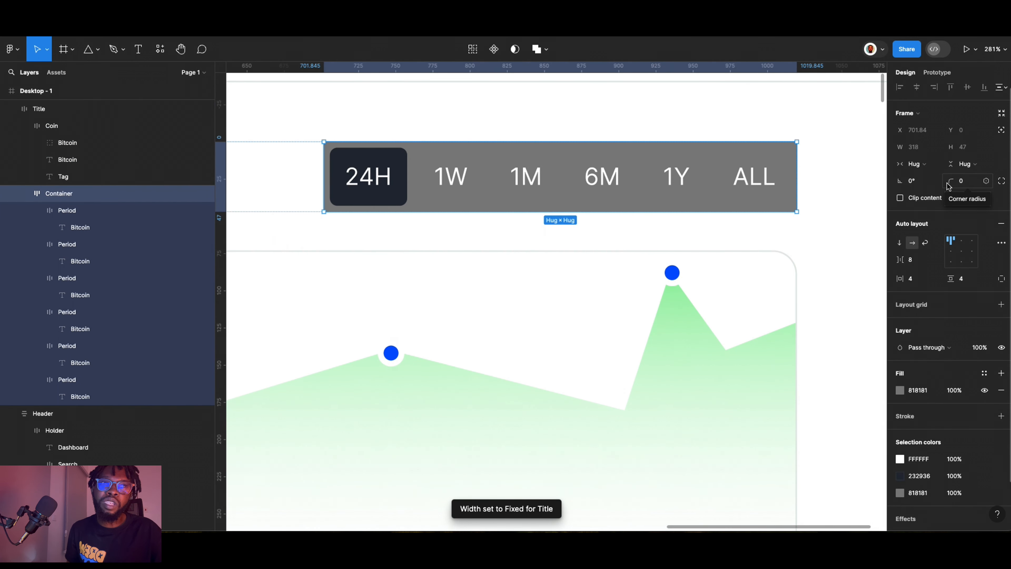
{"action": "left_click", "coordinate": [961, 186]}
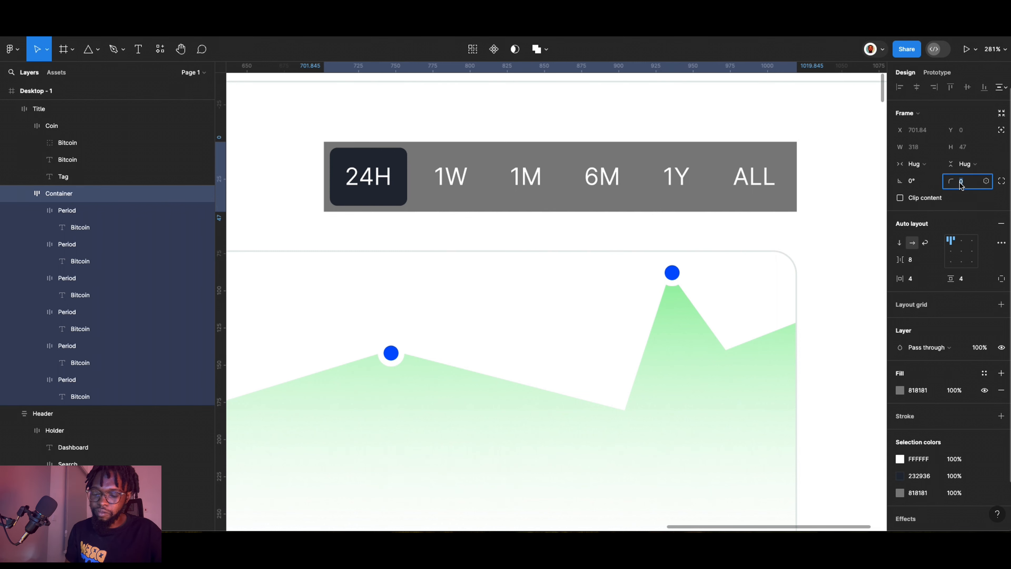
{"action": "key", "text": "Return"}
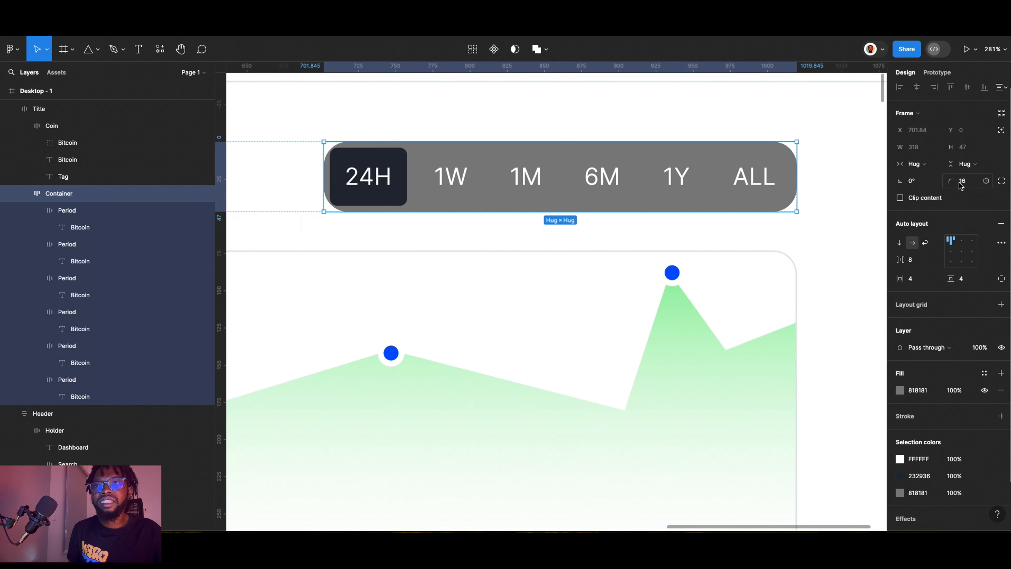
{"action": "left_click", "coordinate": [402, 195]}
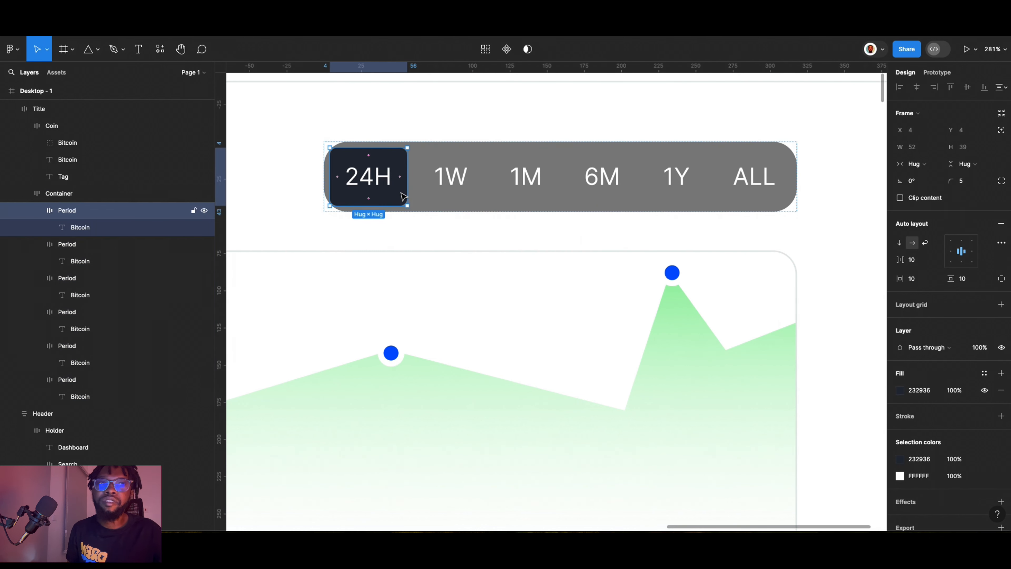
{"action": "left_click", "coordinate": [969, 184]}
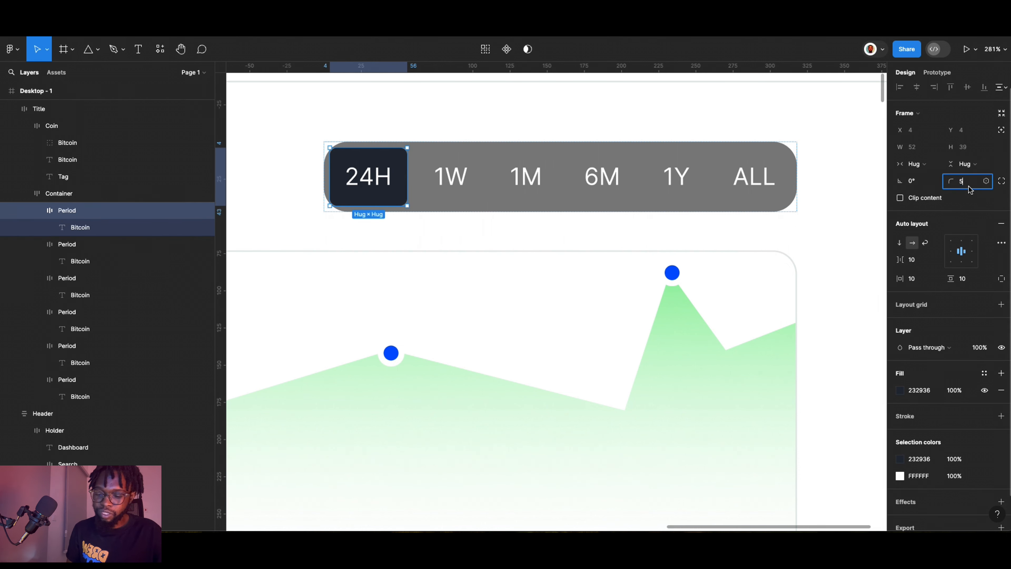
{"action": "left_click", "coordinate": [425, 227]}
Set the corner radius of the period Container to 8.
{"action": "left_click", "coordinate": [435, 198]}
{"action": "left_click", "coordinate": [446, 181]}
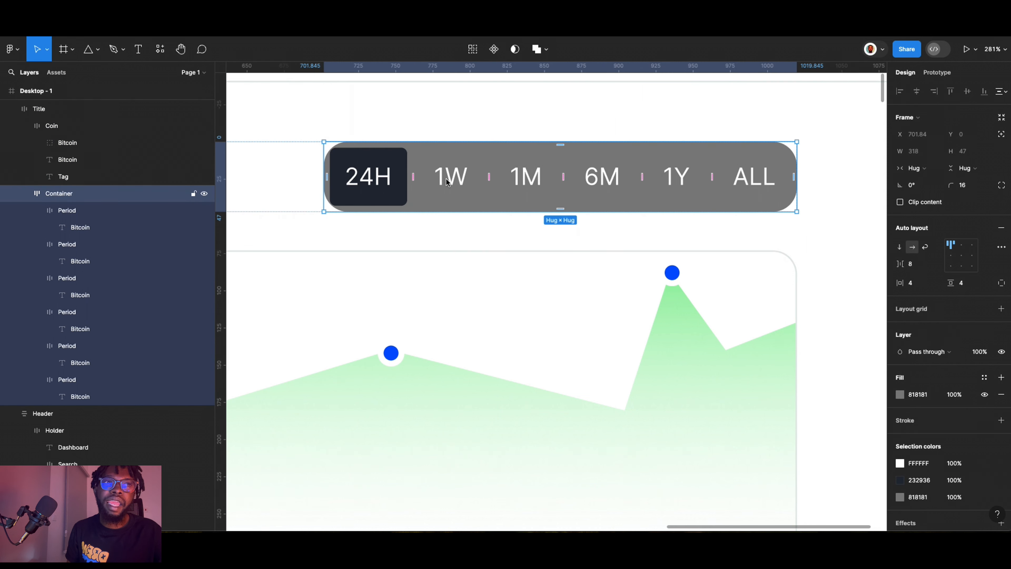
{"action": "left_click", "coordinate": [968, 186]}
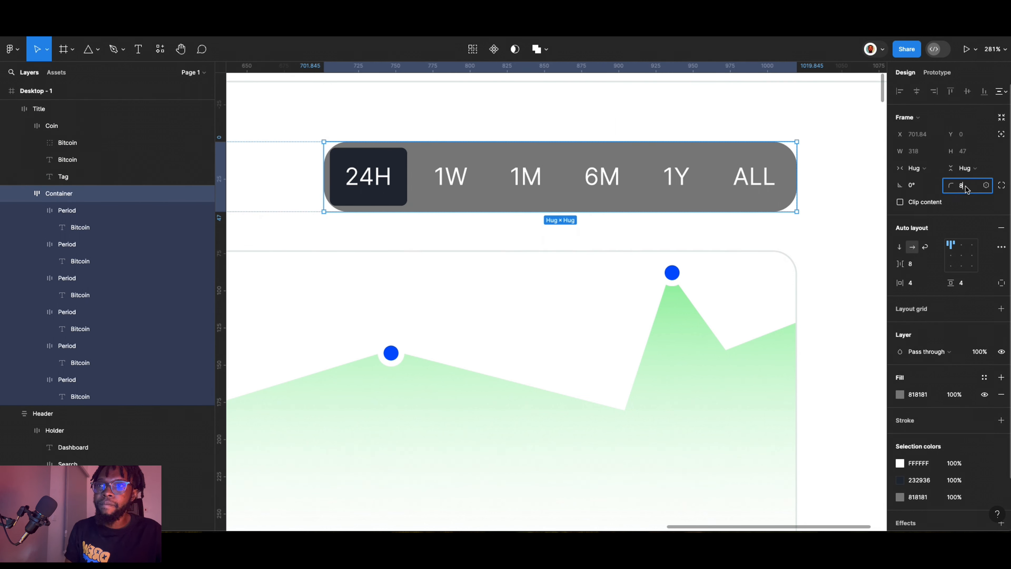
{"action": "key", "text": "Return"}
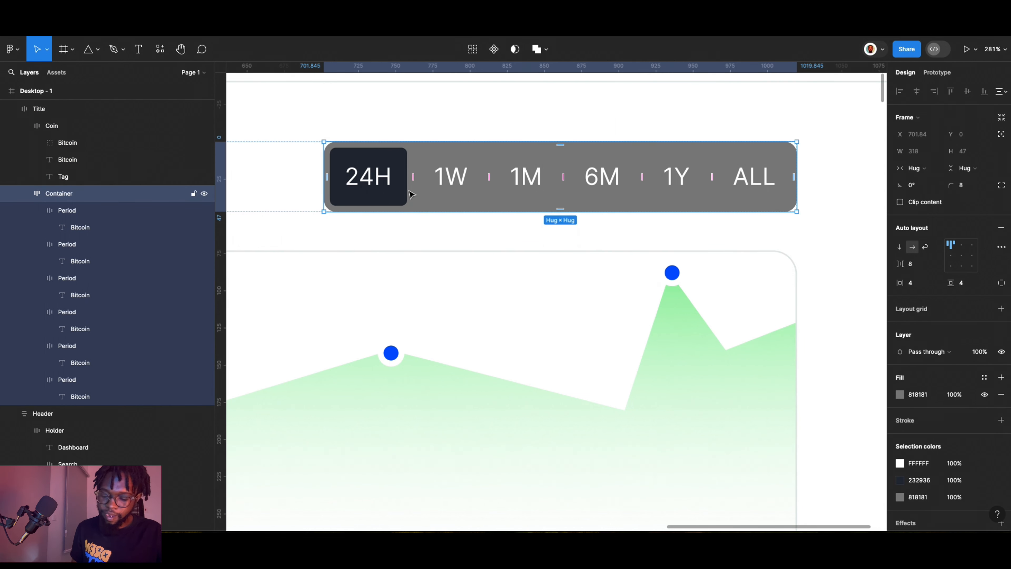
{"action": "scroll", "coordinate": [581, 239], "scroll_direction": "down", "scroll_amount": 5}
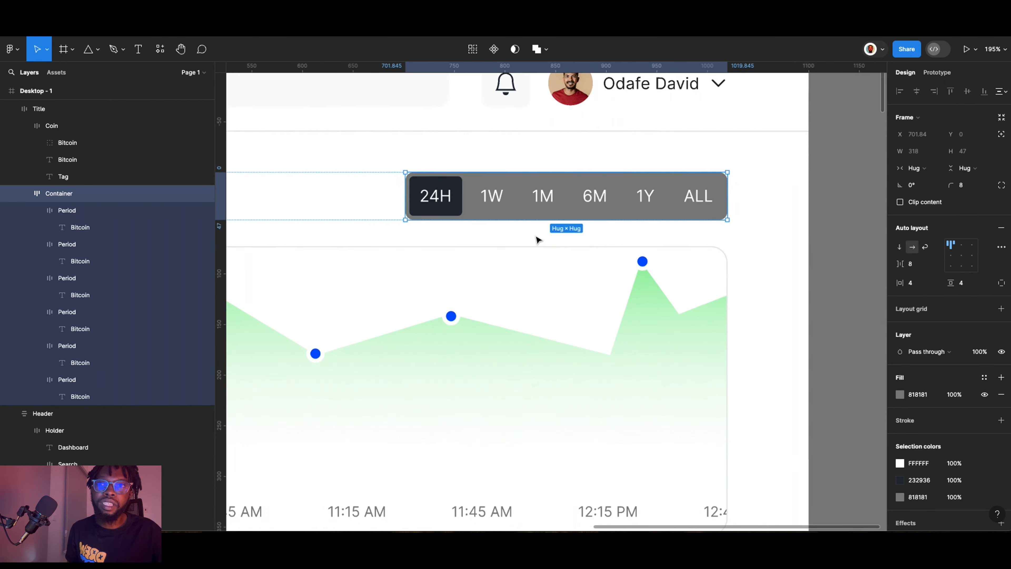
{"action": "scroll", "coordinate": [693, 253], "scroll_direction": "down", "scroll_amount": 1}
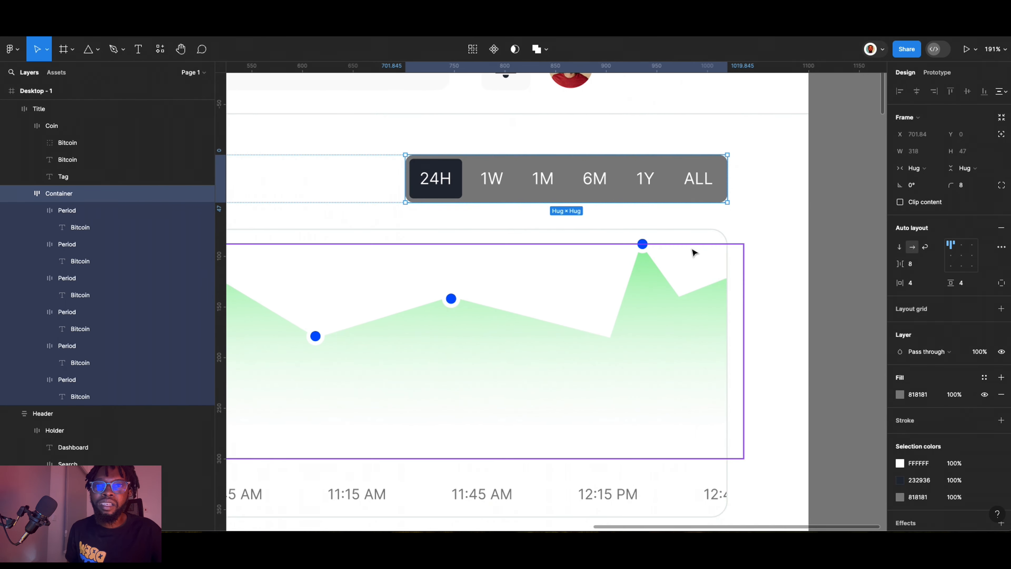
{"action": "scroll", "coordinate": [693, 253], "scroll_direction": "down", "scroll_amount": 3}
{"action": "scroll", "coordinate": [688, 279], "scroll_direction": "up", "scroll_amount": 1}
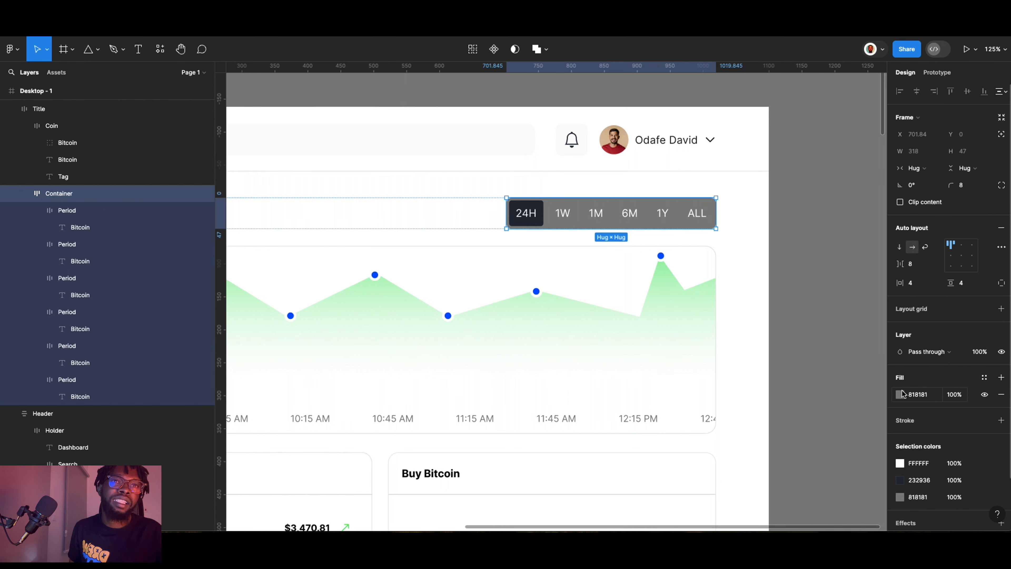
{"action": "left_click", "coordinate": [901, 395]}
{"action": "left_click_drag", "start_coordinate": [838, 225], "coordinate": [346, 52]}
{"action": "left_click", "coordinate": [346, 55]}
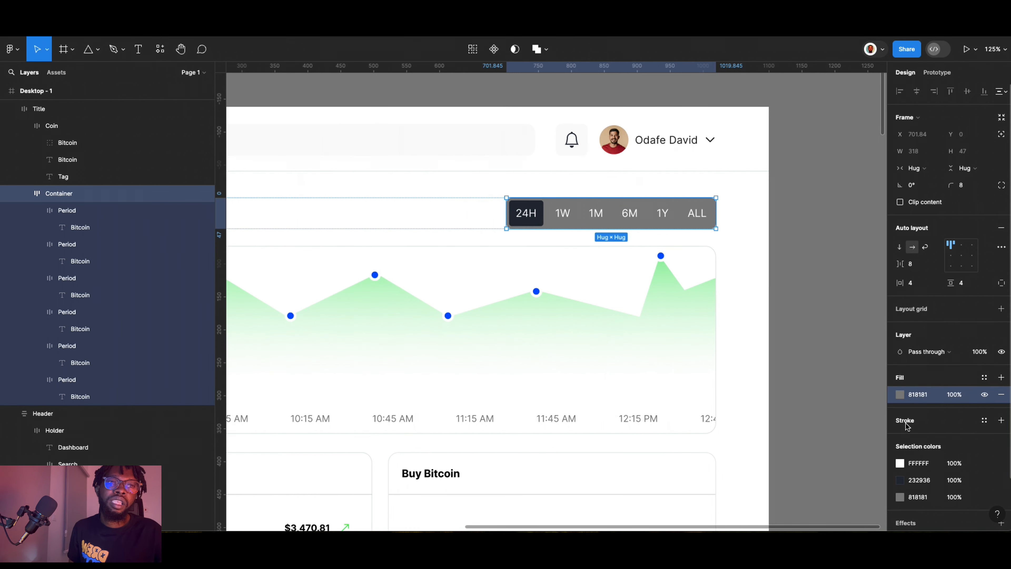
Fill the period Container with the light grey FAFAFA sampled from the header's search field.
{"action": "left_click", "coordinate": [901, 395]}
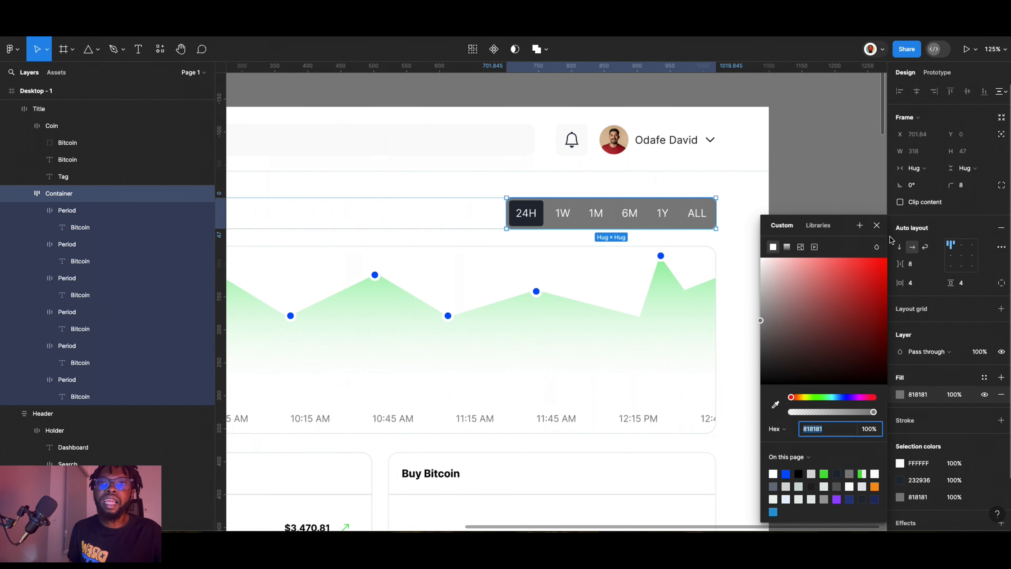
{"action": "left_click_drag", "start_coordinate": [838, 225], "coordinate": [630, 188]}
{"action": "left_click", "coordinate": [579, 256]}
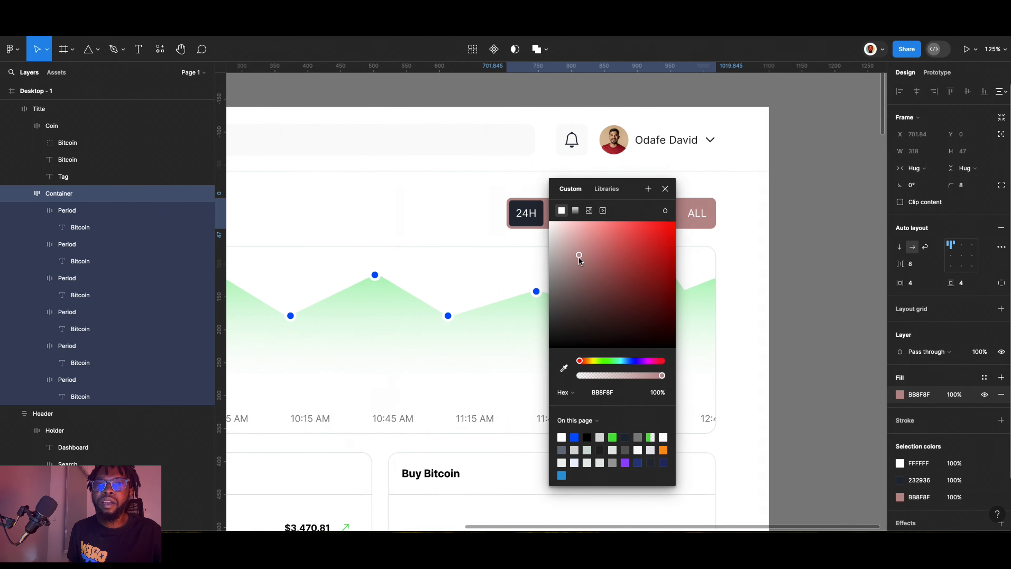
{"action": "left_click", "coordinate": [564, 368]}
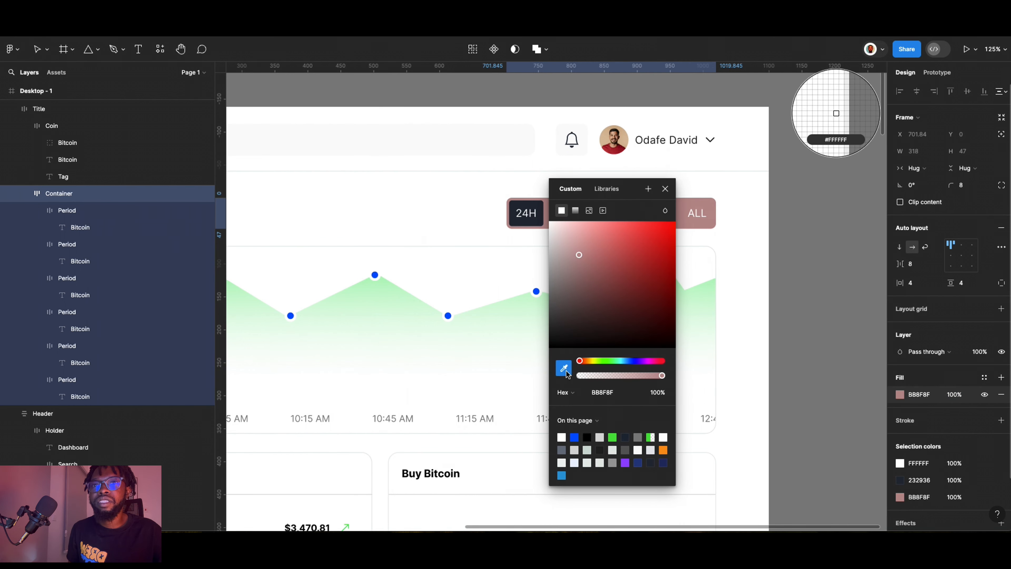
{"action": "left_click", "coordinate": [480, 145]}
{"action": "left_click", "coordinate": [874, 280]}
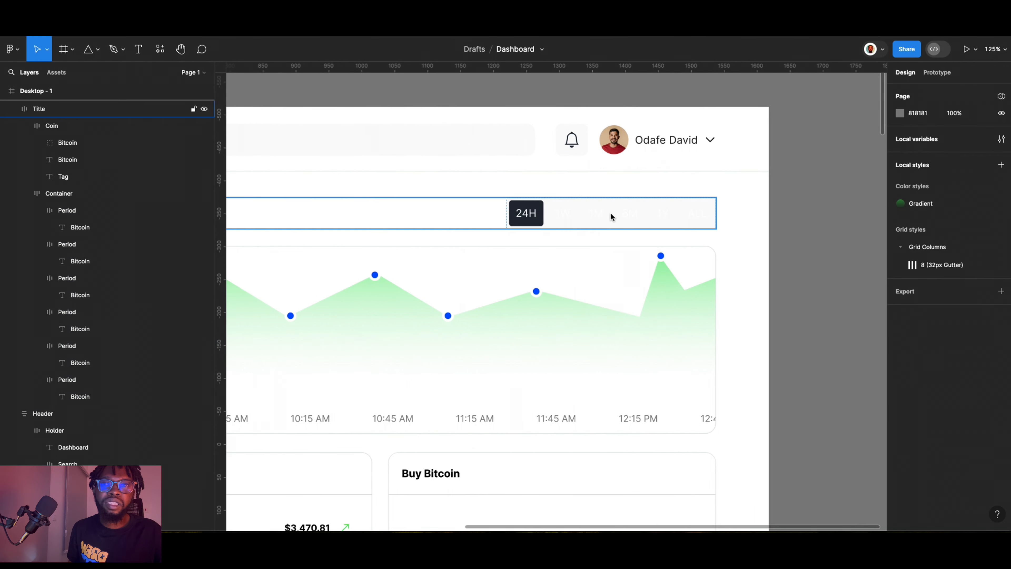
{"action": "left_click", "coordinate": [564, 207]}
{"action": "double_click", "coordinate": [565, 211]}
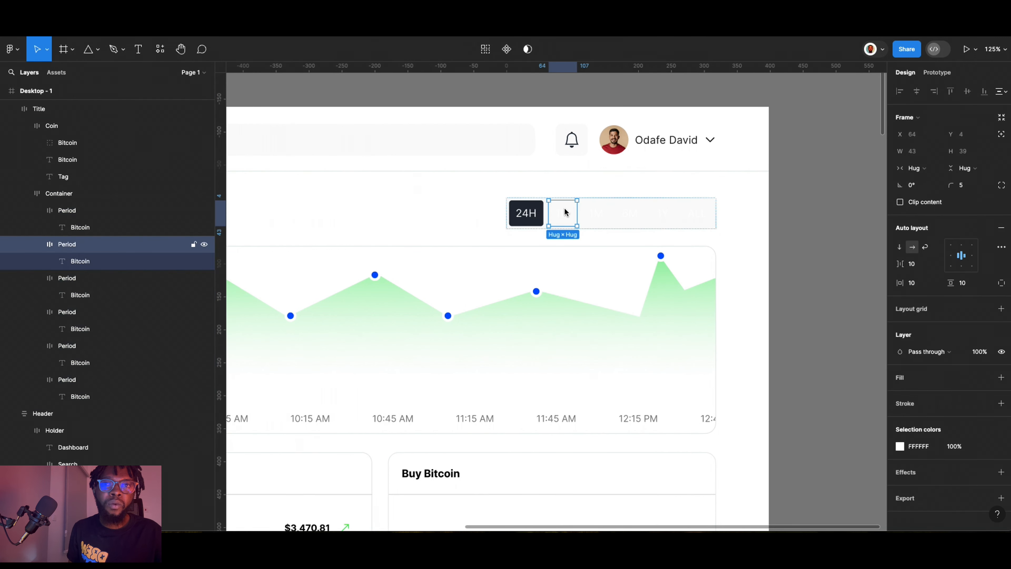
{"action": "left_click", "coordinate": [596, 214], "text": "shift"}
{"action": "left_click", "coordinate": [686, 225]}
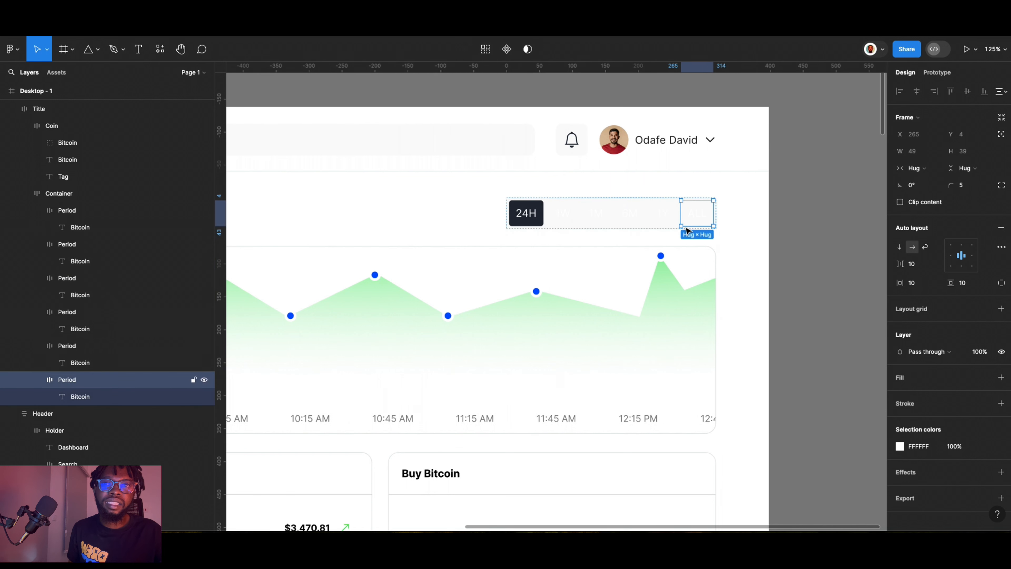
Set the text colour of the 1W, 1M, 6M, 1Y and ALL periods together to black (000000).
{"action": "left_click", "coordinate": [572, 234]}
{"action": "double_click", "coordinate": [570, 215]}
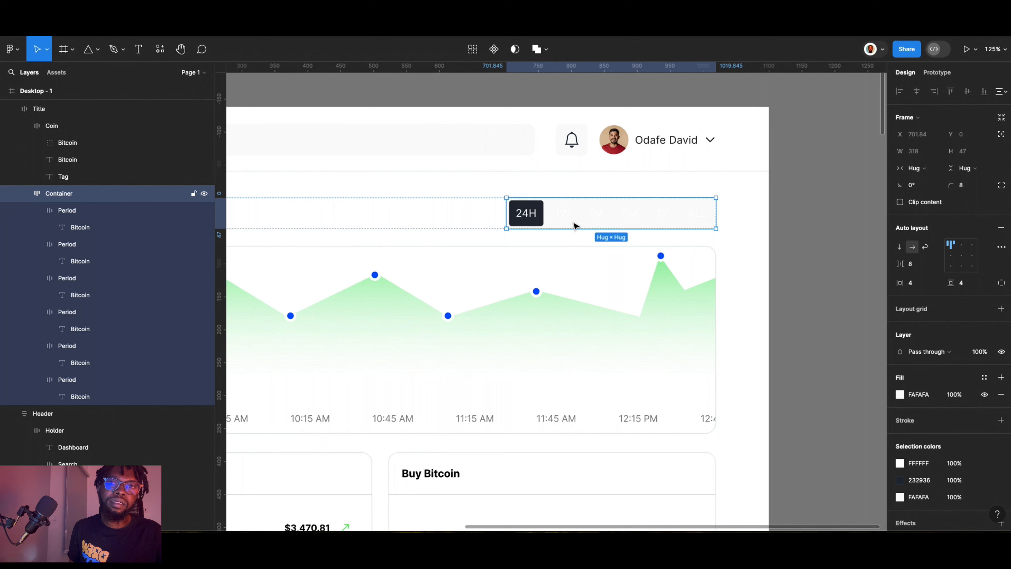
{"action": "left_click", "coordinate": [572, 218]}
{"action": "left_click", "coordinate": [598, 217], "text": "shift"}
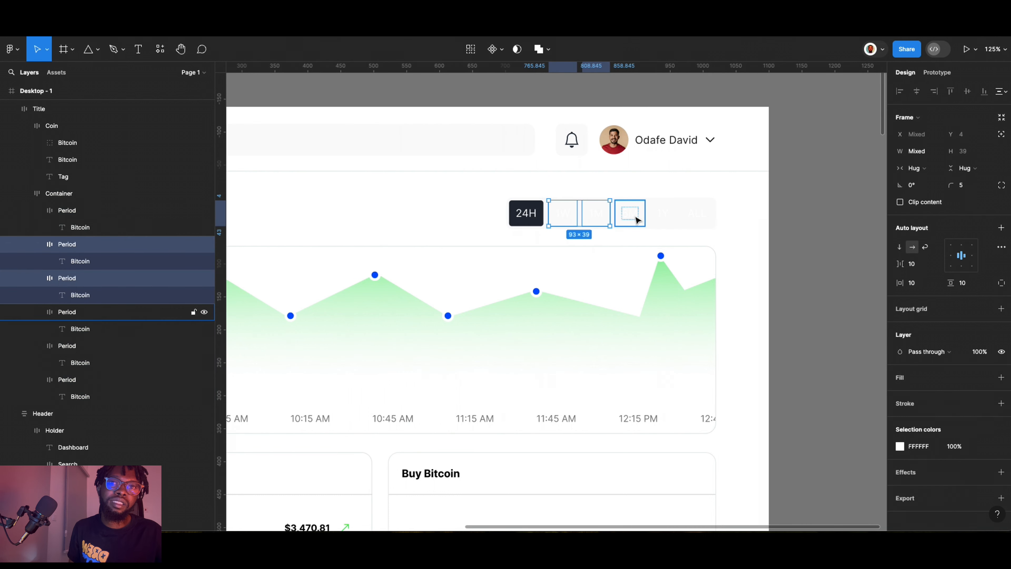
{"action": "left_click", "coordinate": [631, 217], "text": "shift"}
{"action": "left_click", "coordinate": [663, 217], "text": "shift"}
{"action": "left_click", "coordinate": [693, 221], "text": "shift"}
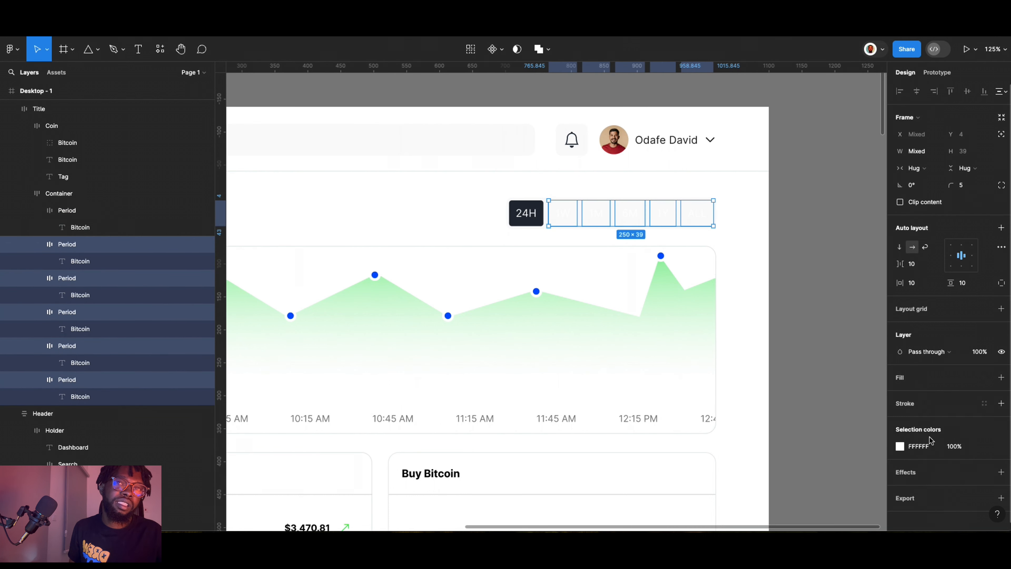
{"action": "left_click", "coordinate": [901, 447]}
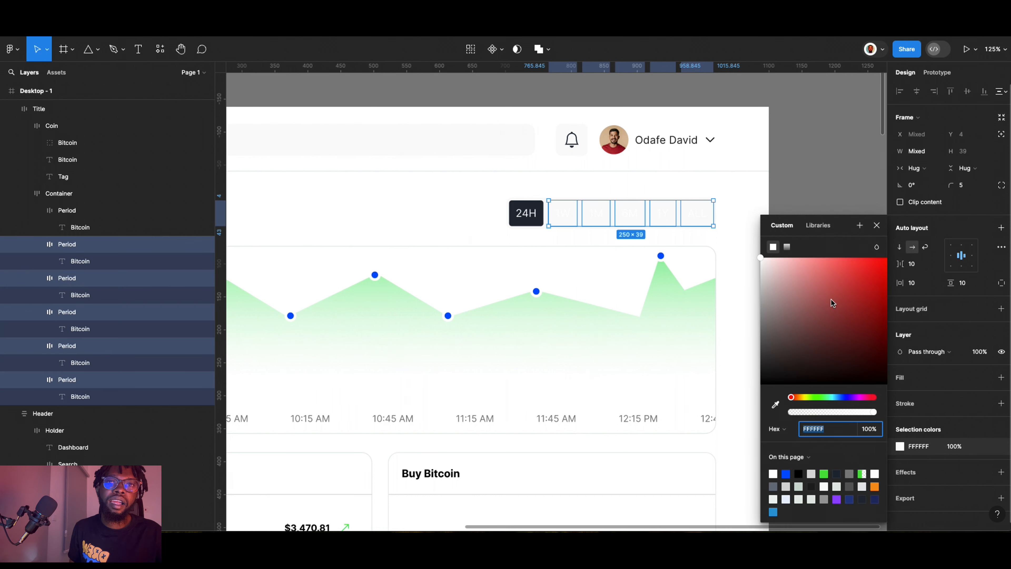
{"action": "type", "text": "000000"}
{"action": "key", "text": "Return"}
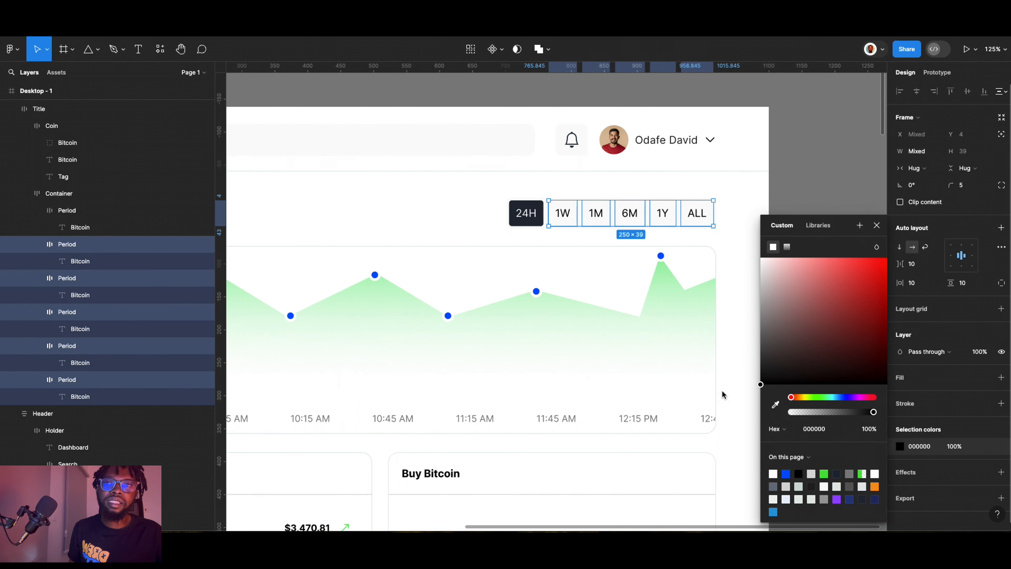
{"action": "left_click", "coordinate": [808, 150]}
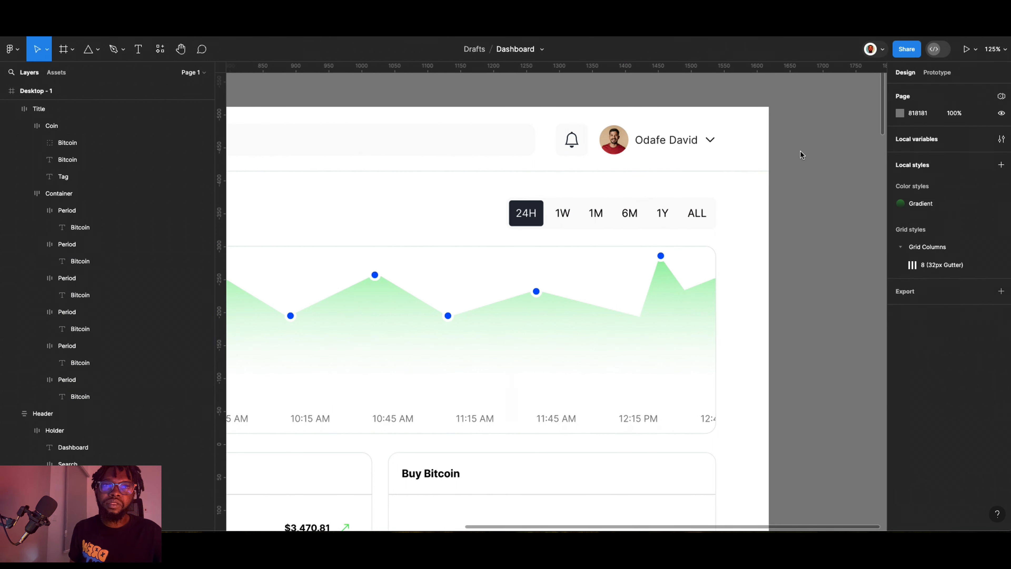
Examine the whole dashboard layout and the 24H period in the Bitcoin title row above the graph.
{"action": "scroll", "coordinate": [800, 150], "scroll_direction": "down", "scroll_amount": 10}
{"action": "scroll", "coordinate": [809, 171], "scroll_direction": "up", "scroll_amount": 4}
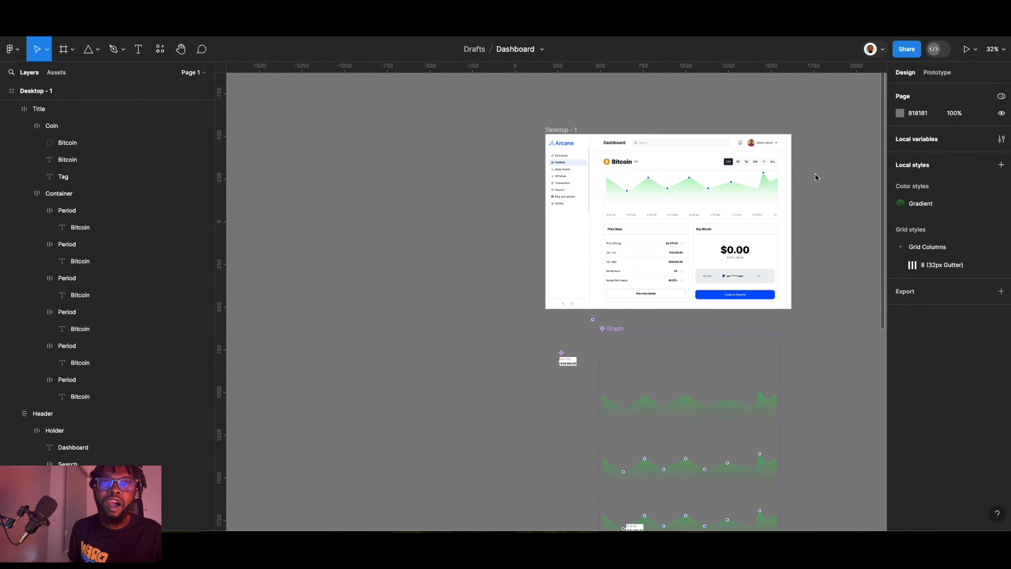
{"action": "scroll", "coordinate": [743, 207], "scroll_direction": "up", "scroll_amount": 2}
{"action": "scroll", "coordinate": [816, 219], "scroll_direction": "up", "scroll_amount": 2}
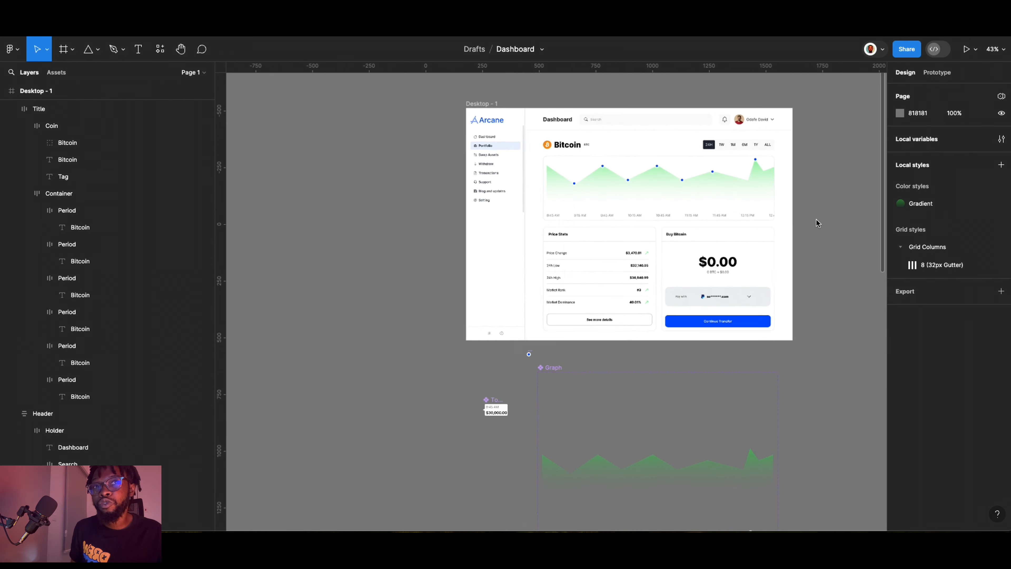
{"action": "scroll", "coordinate": [822, 222], "scroll_direction": "up", "scroll_amount": 1}
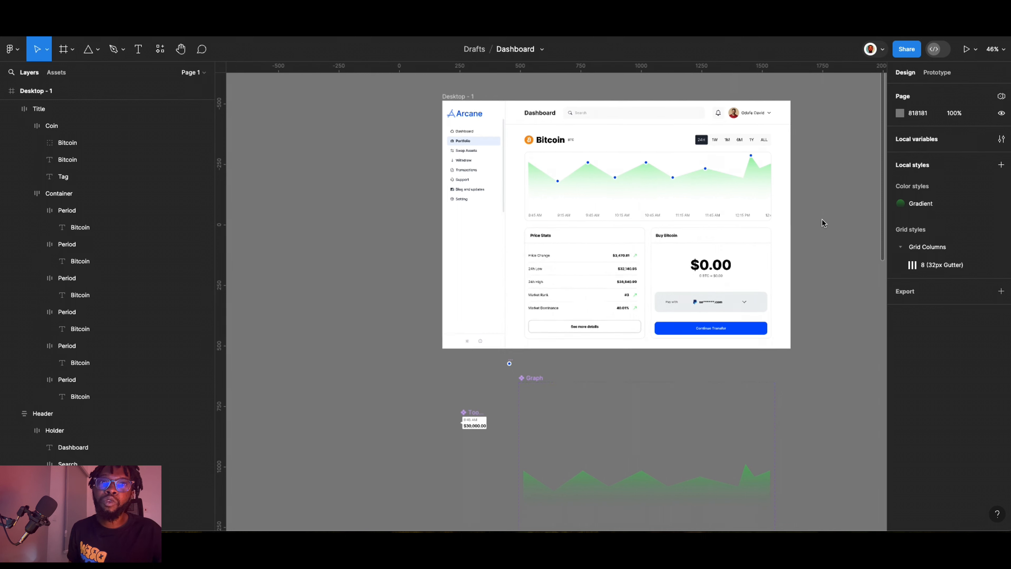
{"action": "left_click", "coordinate": [701, 147]}
{"action": "left_click", "coordinate": [701, 144]}
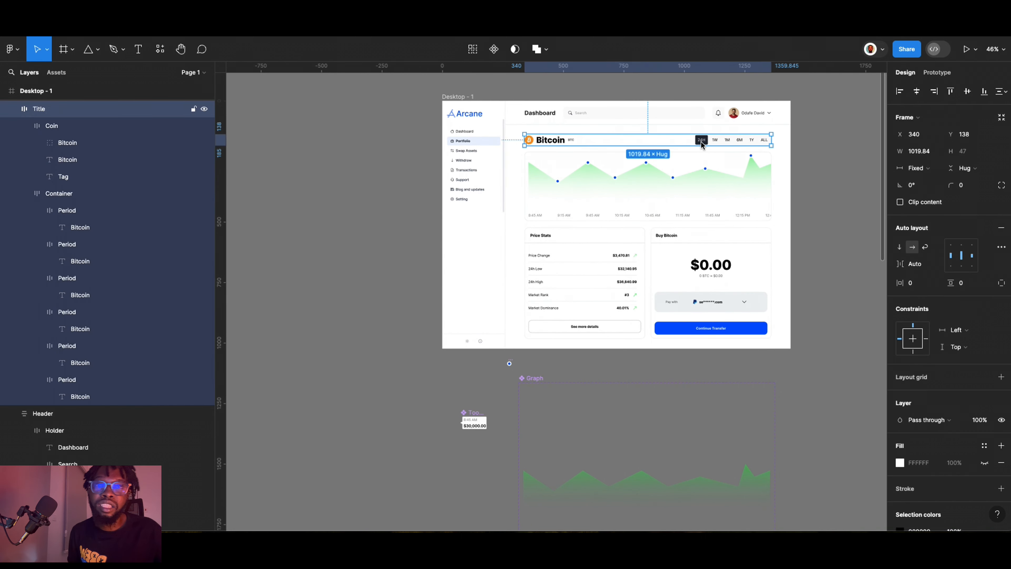
{"action": "double_click", "coordinate": [701, 145]}
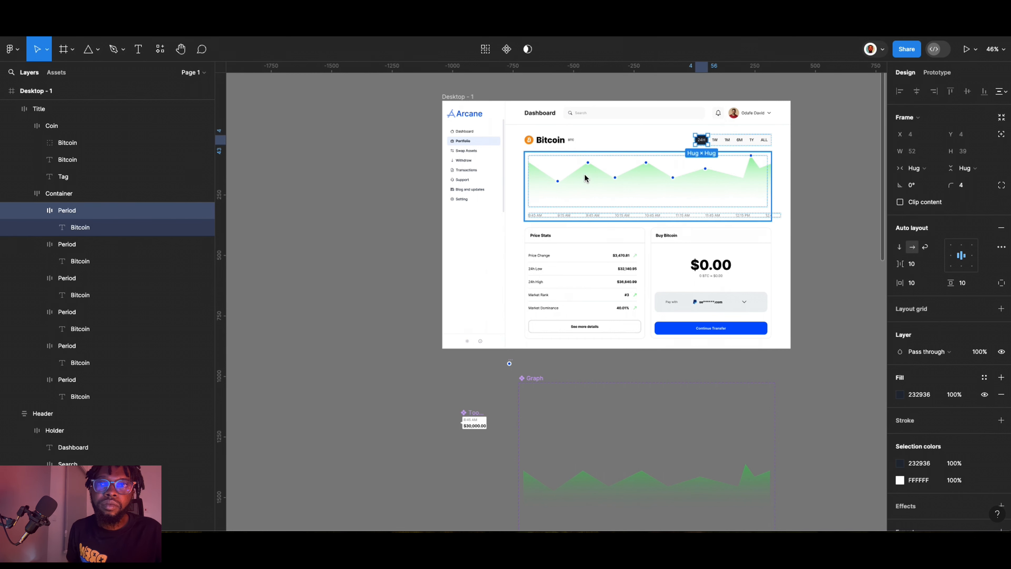
Switch the Graph instance on the dashboard to the Graph 4 variant.
{"action": "left_click", "coordinate": [609, 171]}
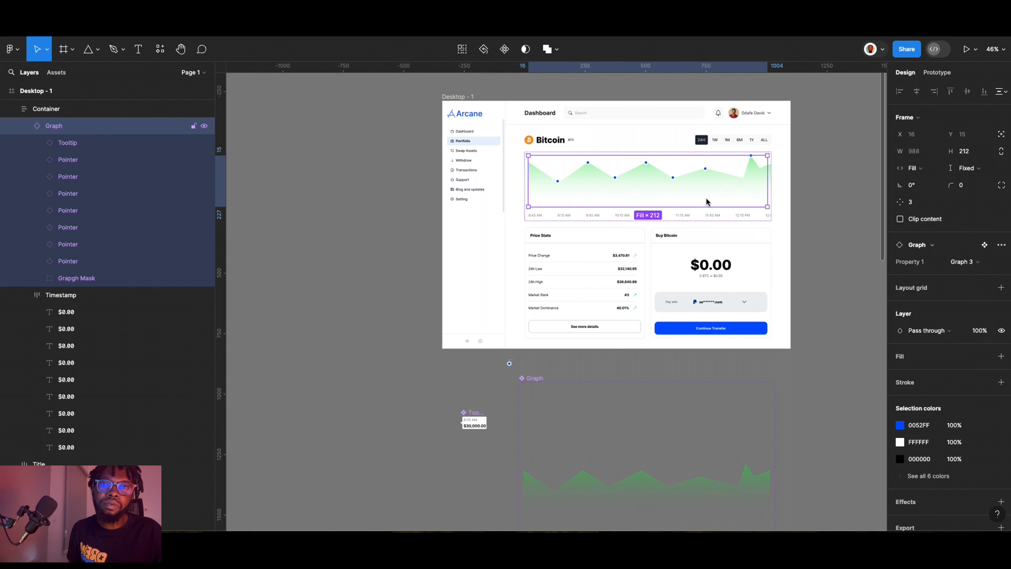
{"action": "left_click", "coordinate": [958, 266]}
{"action": "left_click", "coordinate": [941, 274]}
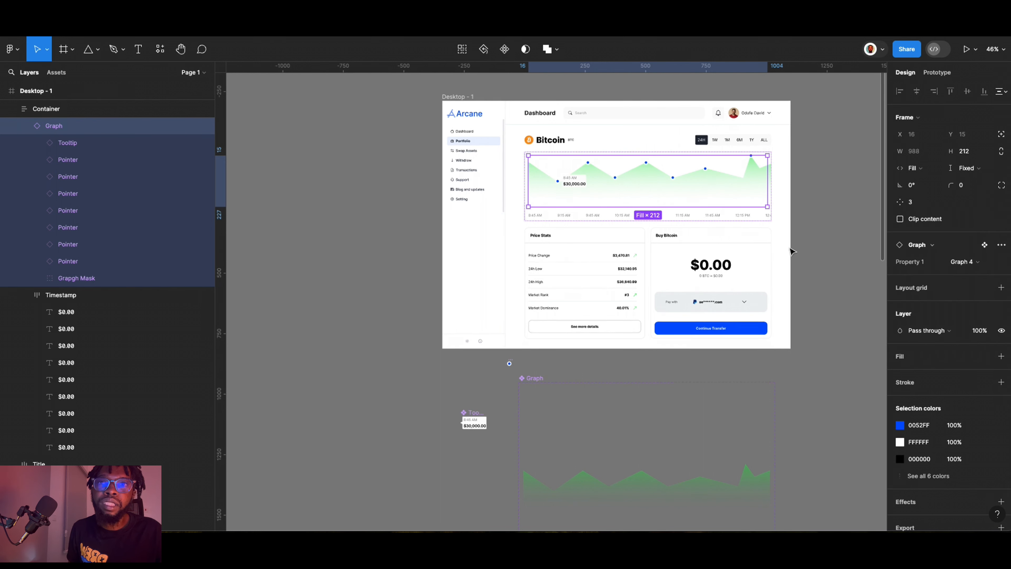
Examine the tooltip beside the first pointer on the price graph up close.
{"action": "scroll", "coordinate": [593, 203], "scroll_direction": "up", "scroll_amount": 10}
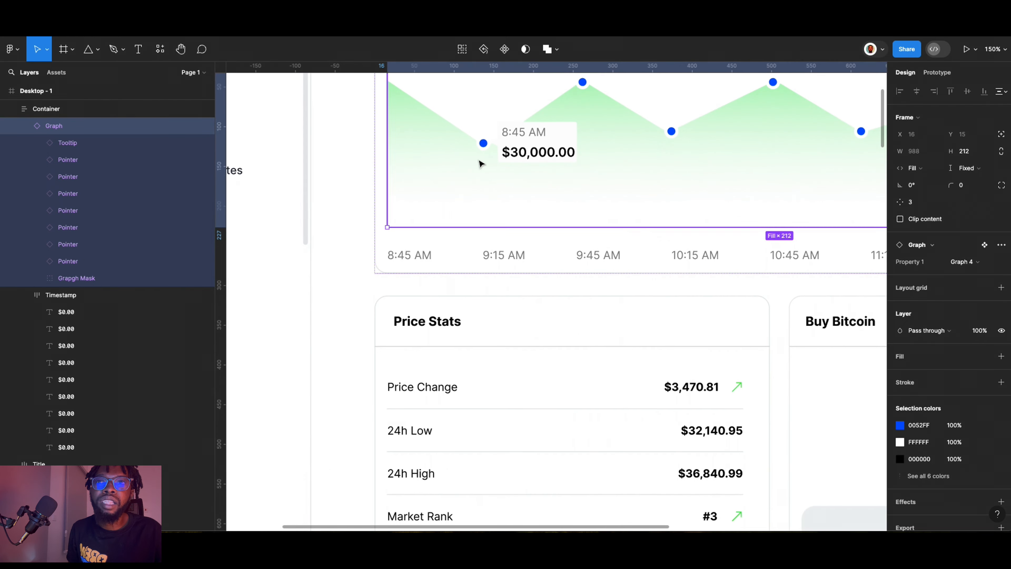
{"action": "scroll", "coordinate": [490, 160], "scroll_direction": "up", "scroll_amount": 5}
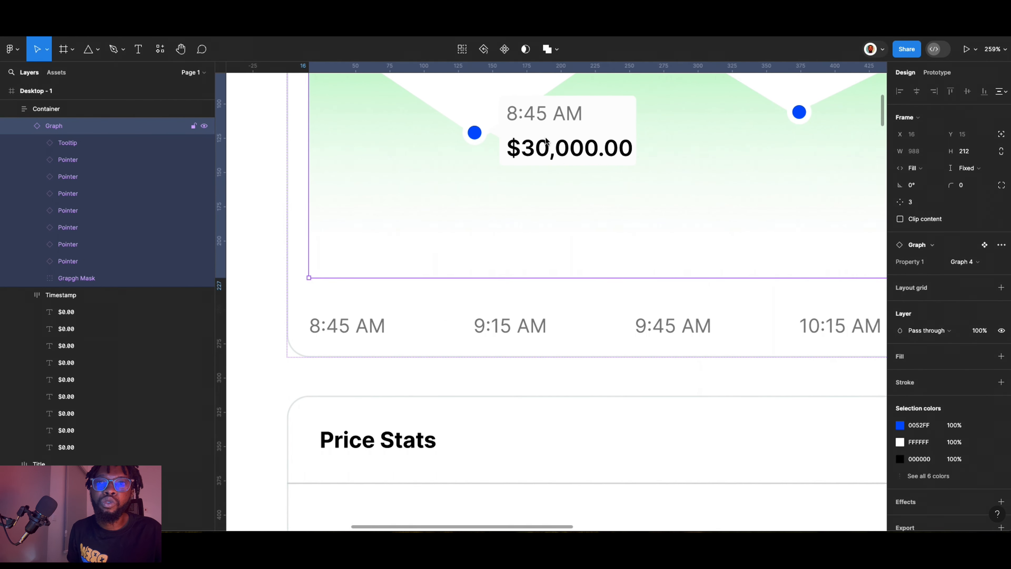
{"action": "scroll", "coordinate": [584, 193], "scroll_direction": "up", "scroll_amount": 1}
{"action": "scroll", "coordinate": [597, 231], "scroll_direction": "up", "scroll_amount": 4}
{"action": "scroll", "coordinate": [573, 233], "scroll_direction": "down", "scroll_amount": 1}
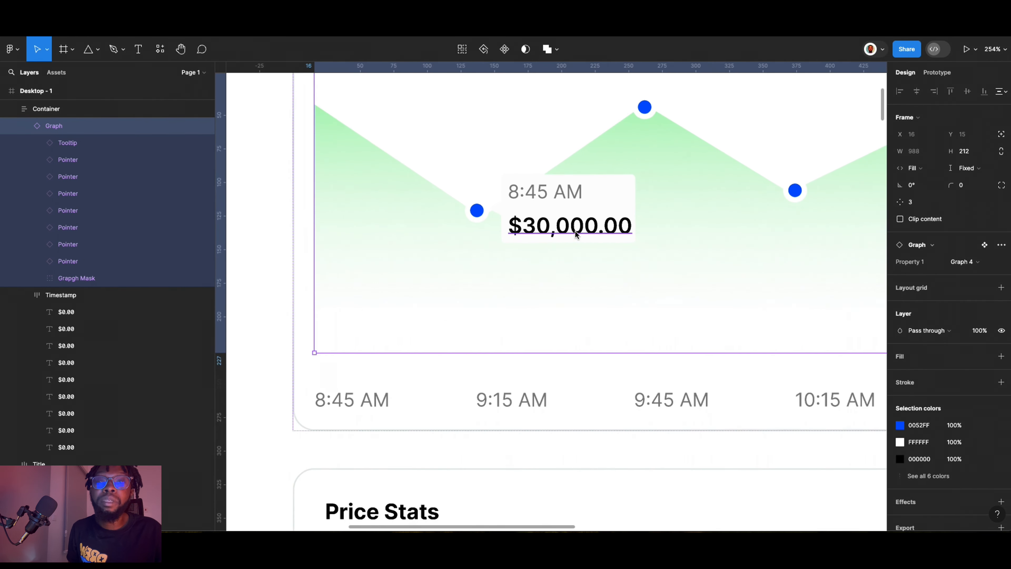
{"action": "left_click", "coordinate": [553, 206]}
{"action": "left_click", "coordinate": [485, 131]}
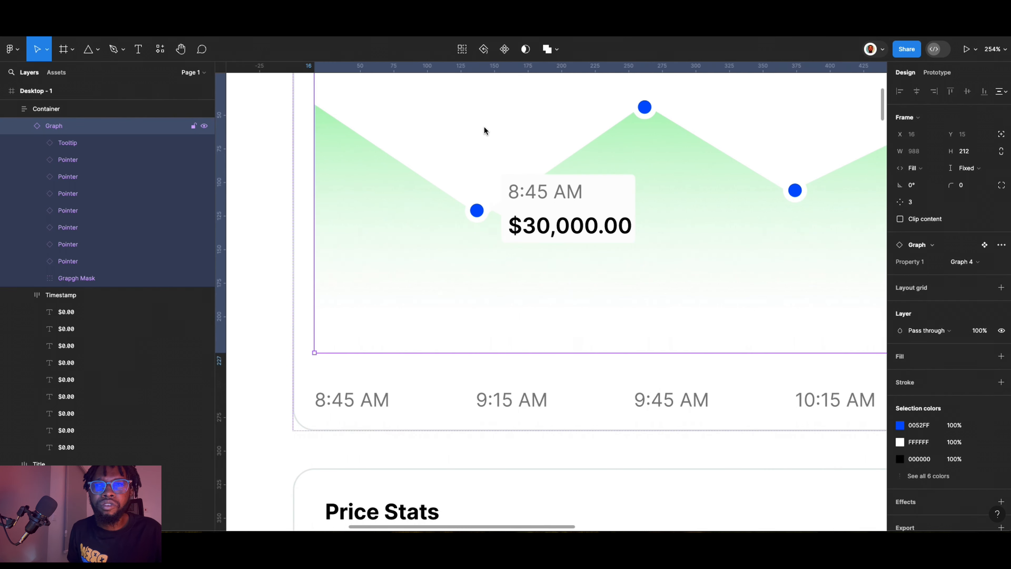
{"action": "left_click", "coordinate": [548, 206]}
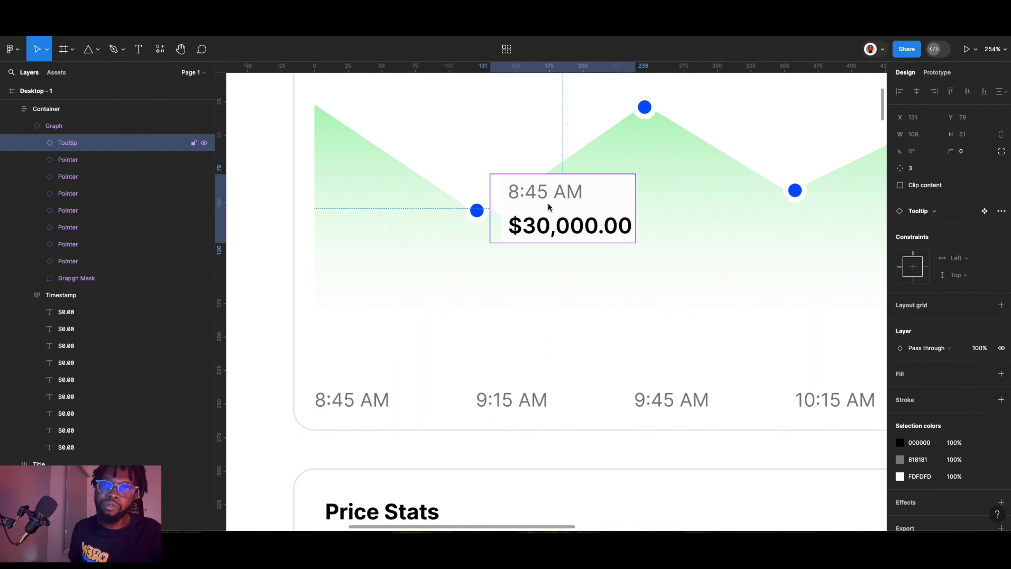
{"action": "scroll", "coordinate": [489, 208], "scroll_direction": "down", "scroll_amount": 10}
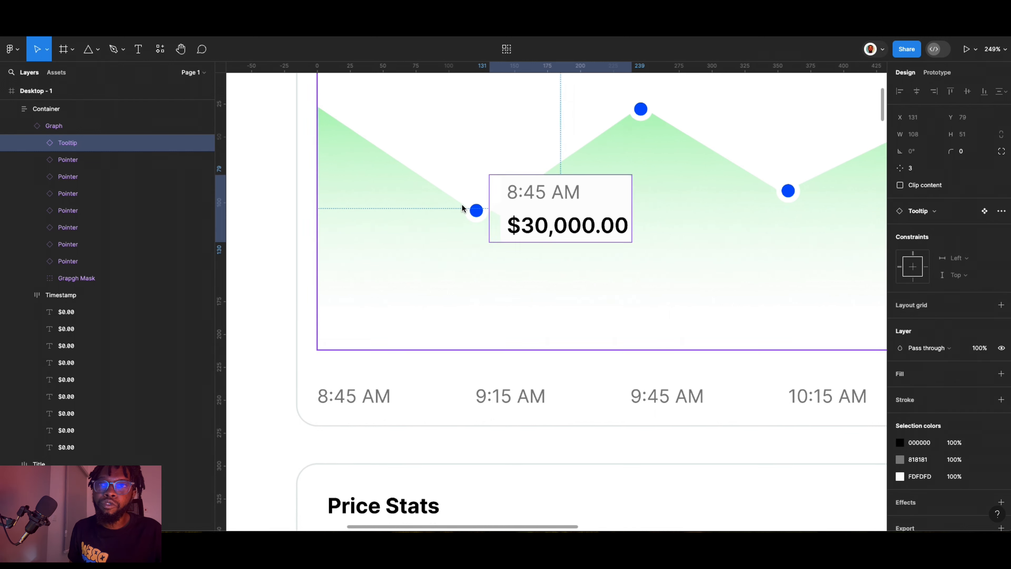
{"action": "scroll", "coordinate": [492, 208], "scroll_direction": "up", "scroll_amount": 8}
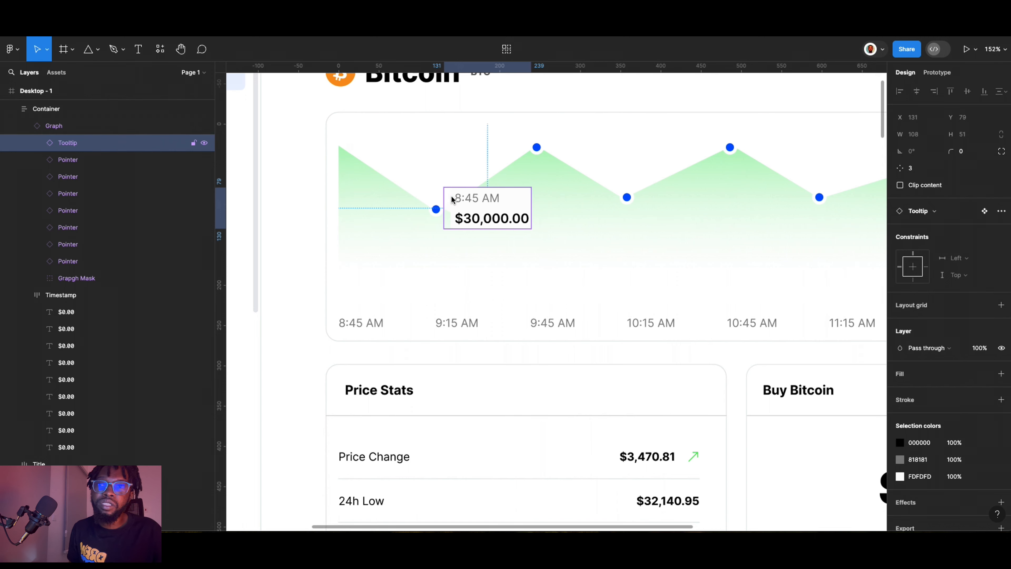
{"action": "scroll", "coordinate": [399, 221], "scroll_direction": "down", "scroll_amount": 1}
{"action": "left_click", "coordinate": [413, 241]}
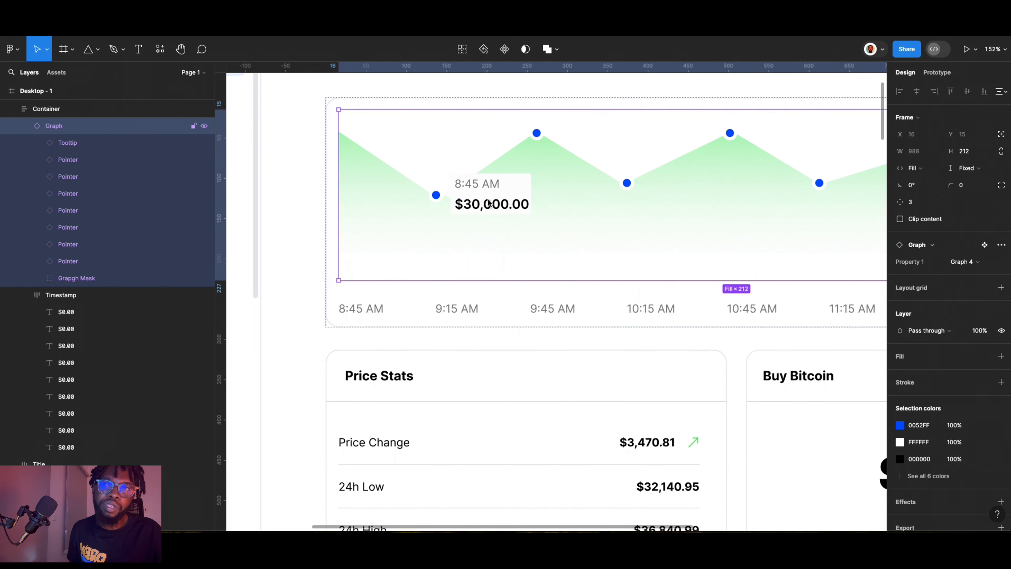
{"action": "left_click", "coordinate": [490, 203]}
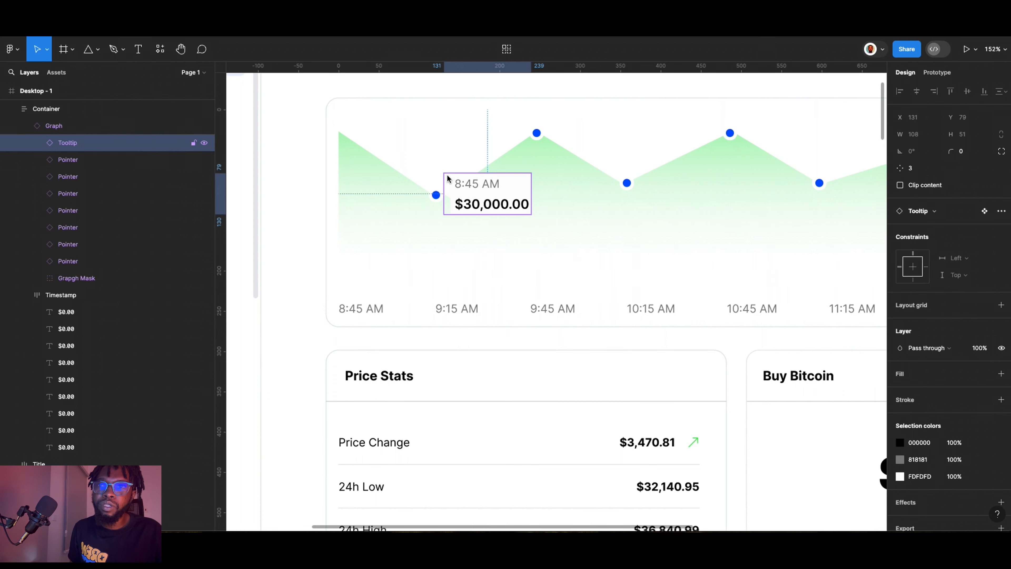
Add a drop shadow effect to the main Tooltip component below the dashboard.
{"action": "scroll", "coordinate": [450, 180], "scroll_direction": "down", "scroll_amount": 2}
{"action": "scroll", "coordinate": [451, 181], "scroll_direction": "down", "scroll_amount": 5, "text": "ctrl"}
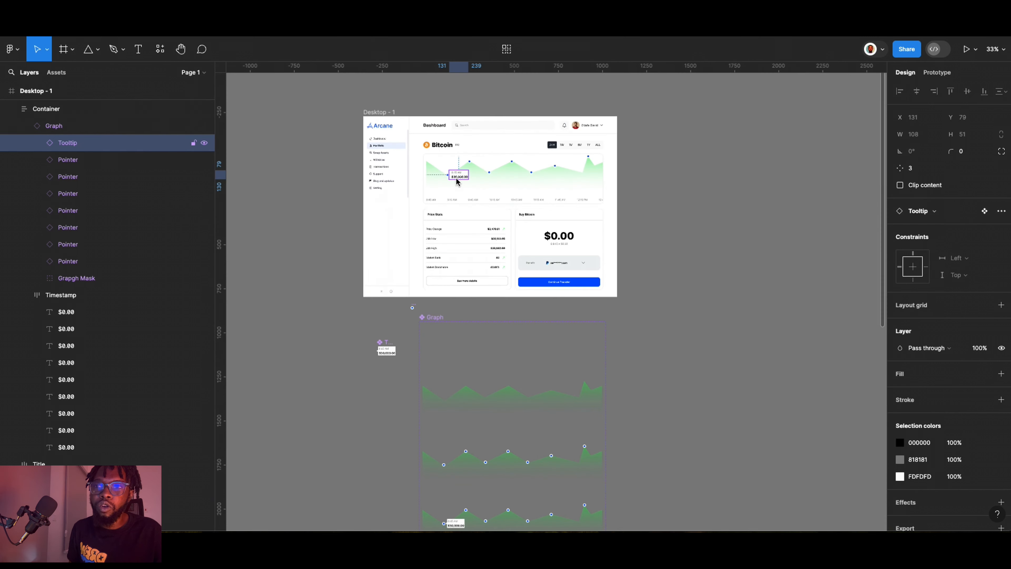
{"action": "scroll", "coordinate": [381, 346], "scroll_direction": "up", "scroll_amount": 3}
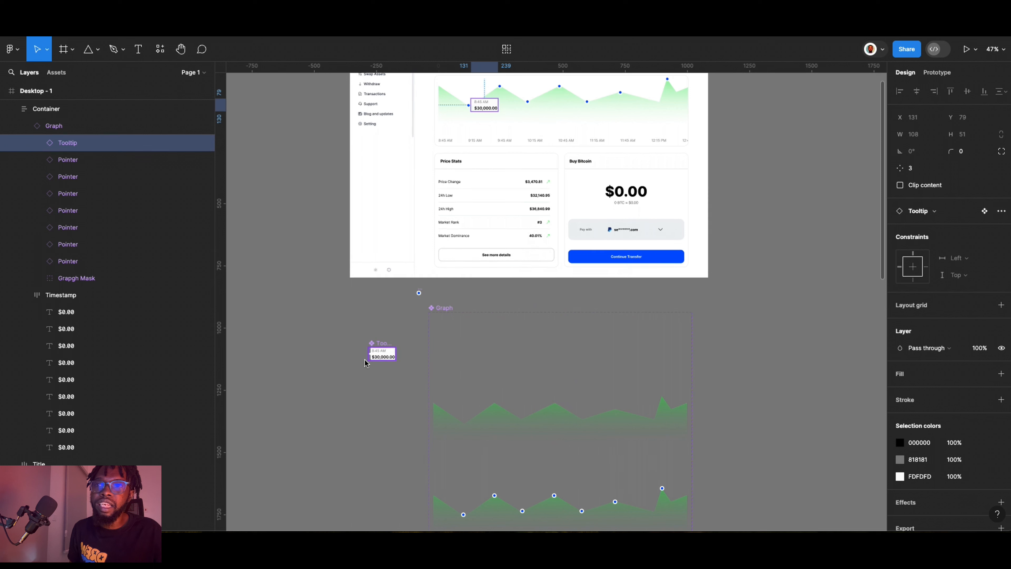
{"action": "left_click", "coordinate": [380, 348]}
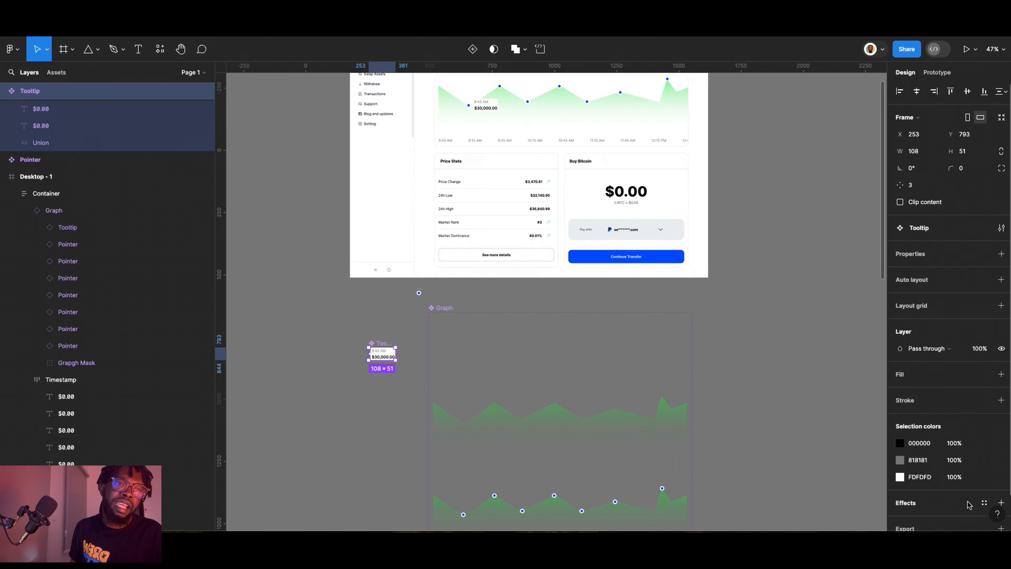
{"action": "scroll", "coordinate": [977, 432], "scroll_direction": "down", "scroll_amount": 2}
{"action": "left_click", "coordinate": [1001, 466]}
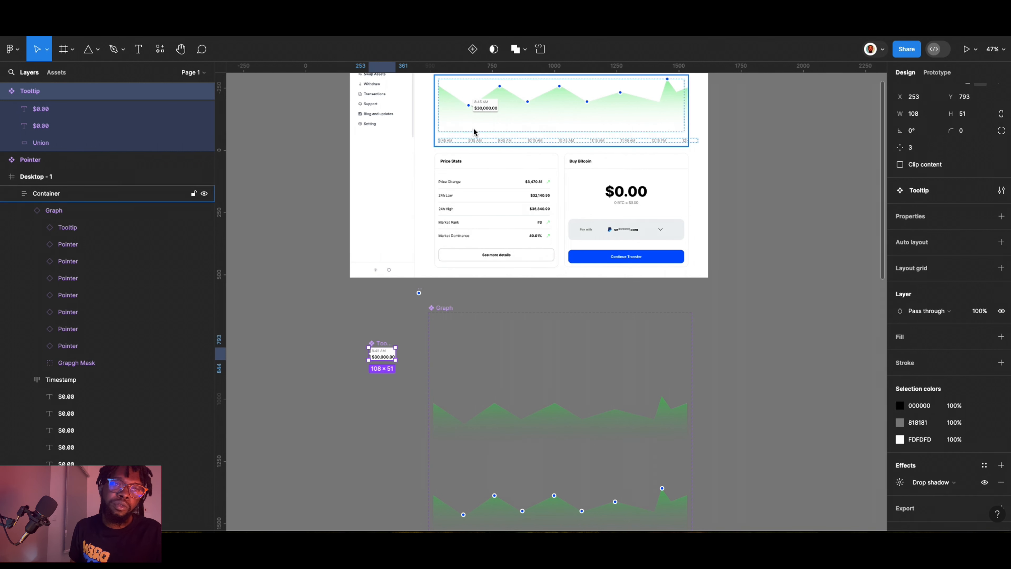
{"action": "left_click", "coordinate": [900, 483]}
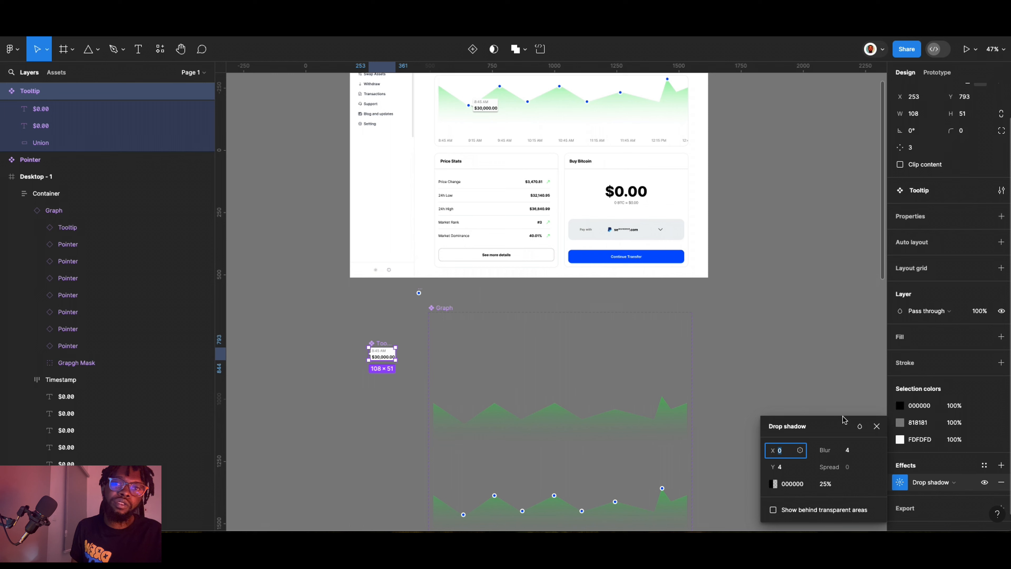
{"action": "left_click_drag", "start_coordinate": [834, 409], "coordinate": [718, 450]}
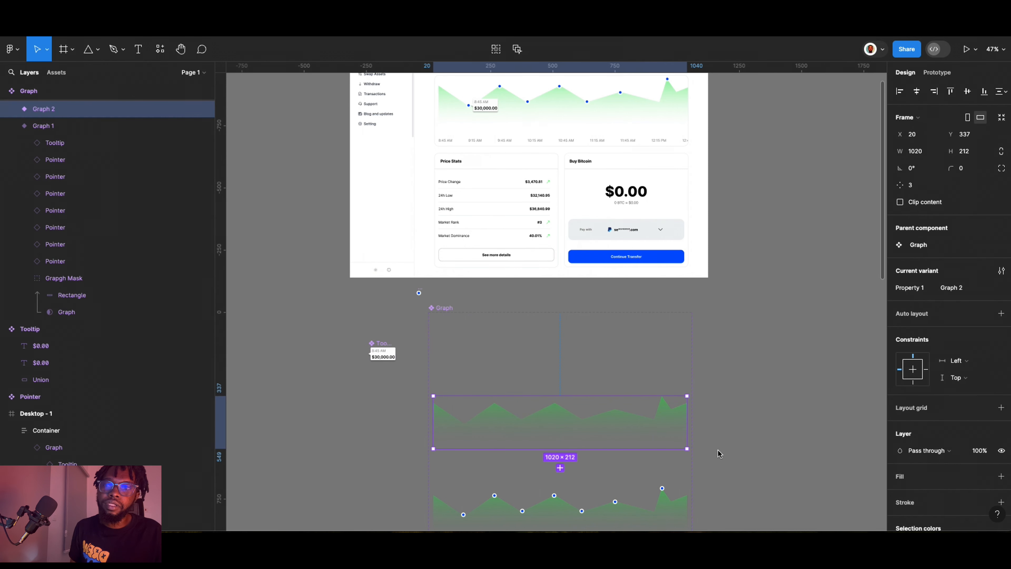
{"action": "key", "text": "super+z"}
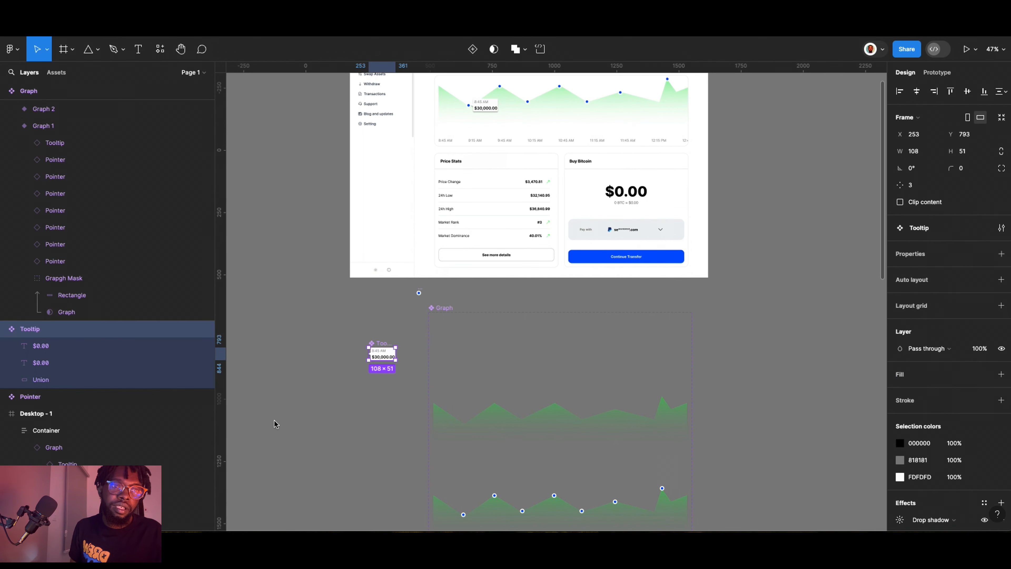
Set the blur of the Tooltip component's drop shadow to 12.2.
{"action": "left_click", "coordinate": [901, 521]}
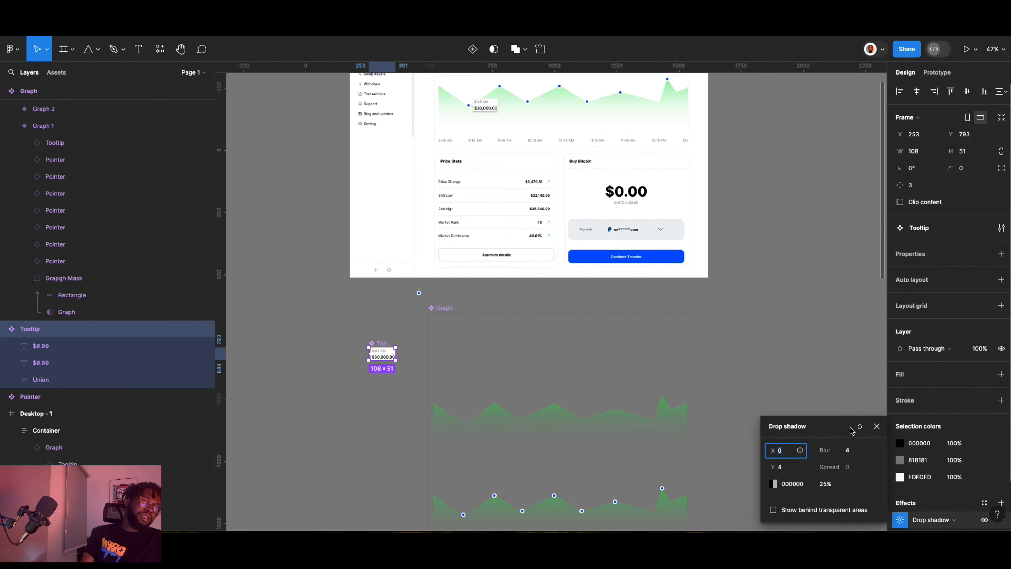
{"action": "left_click_drag", "start_coordinate": [840, 432], "coordinate": [303, 377]}
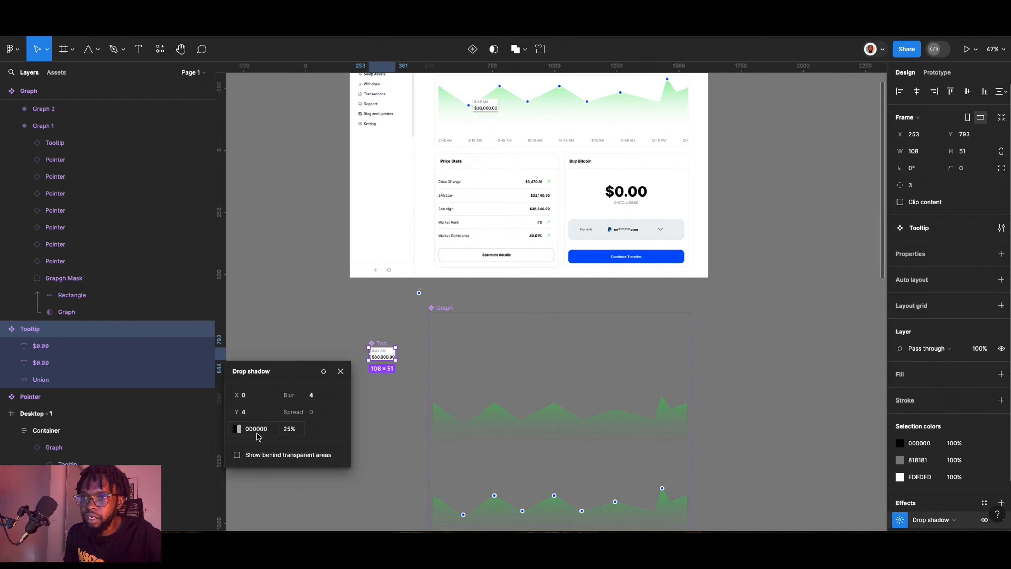
{"action": "left_click_drag", "start_coordinate": [287, 378], "coordinate": [493, 338]}
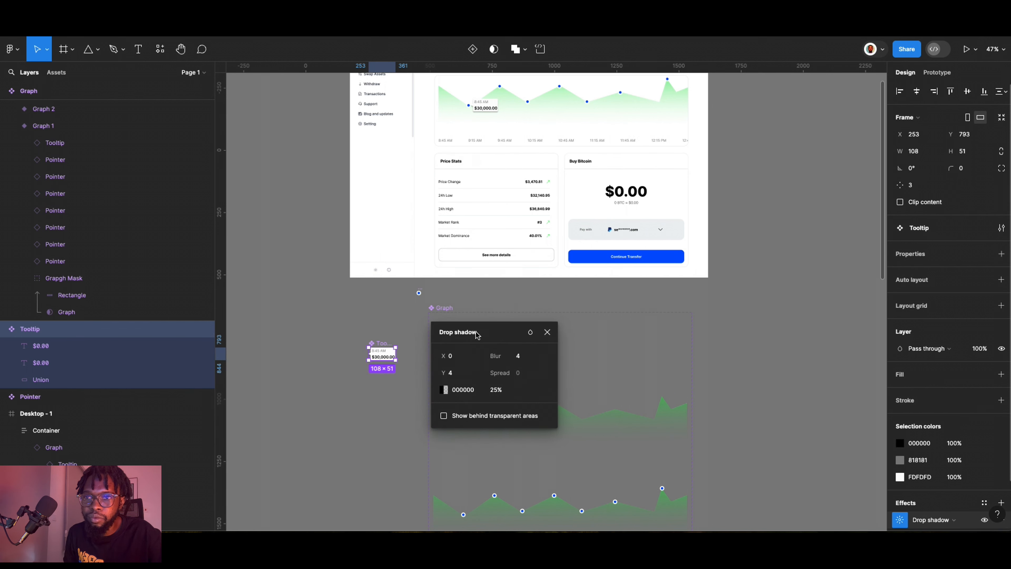
{"action": "scroll", "coordinate": [381, 377], "scroll_direction": "up", "scroll_amount": 5}
{"action": "scroll", "coordinate": [385, 380], "scroll_direction": "up", "scroll_amount": 2}
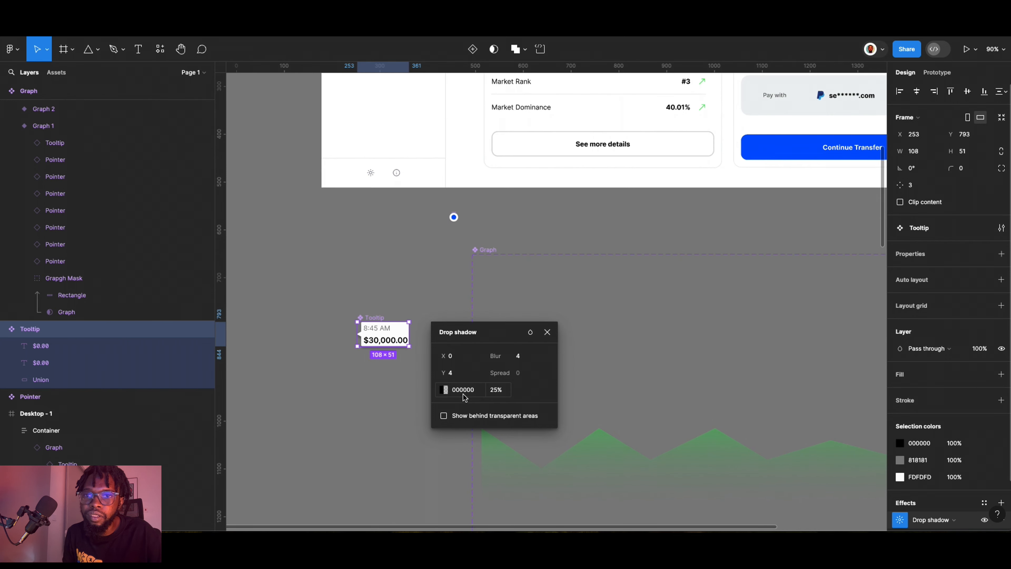
{"action": "left_click_drag", "start_coordinate": [495, 356], "coordinate": [578, 355]}
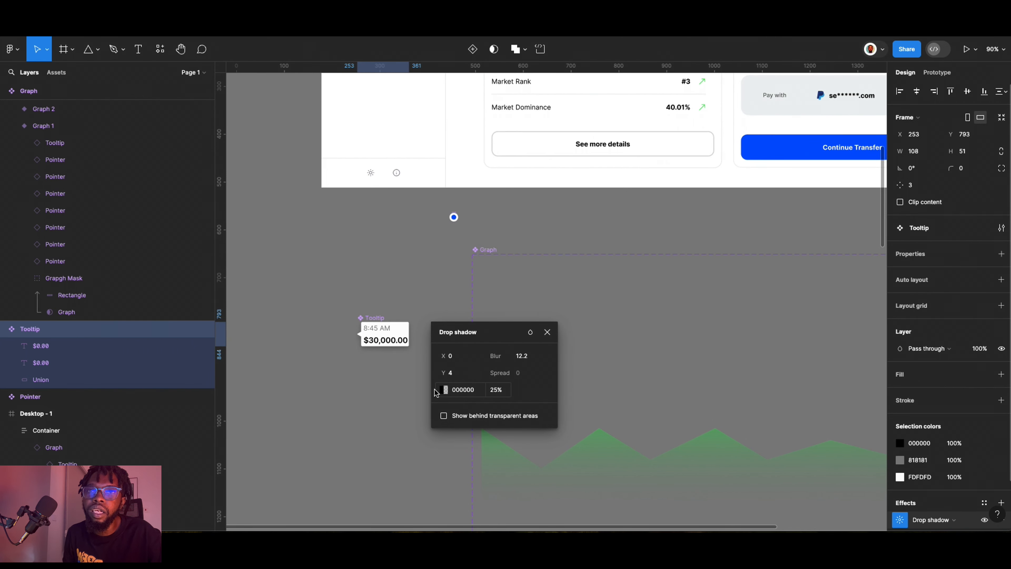
Set the opacity of the Tooltip component's drop shadow to 10%.
{"action": "scroll", "coordinate": [600, 197], "scroll_direction": "up", "scroll_amount": 10}
{"action": "scroll", "coordinate": [601, 208], "scroll_direction": "down", "scroll_amount": 3}
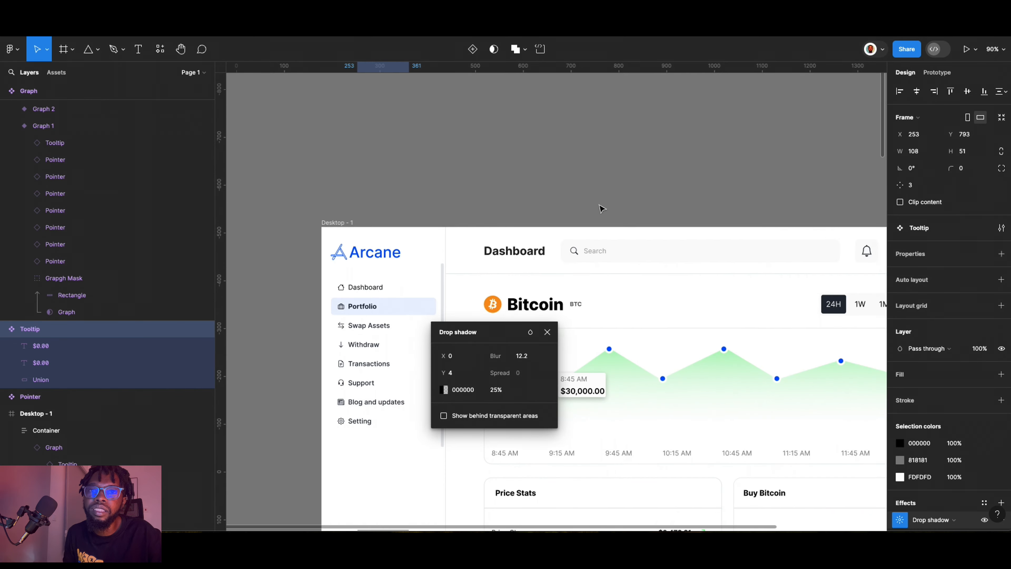
{"action": "scroll", "coordinate": [600, 212], "scroll_direction": "down", "scroll_amount": 1}
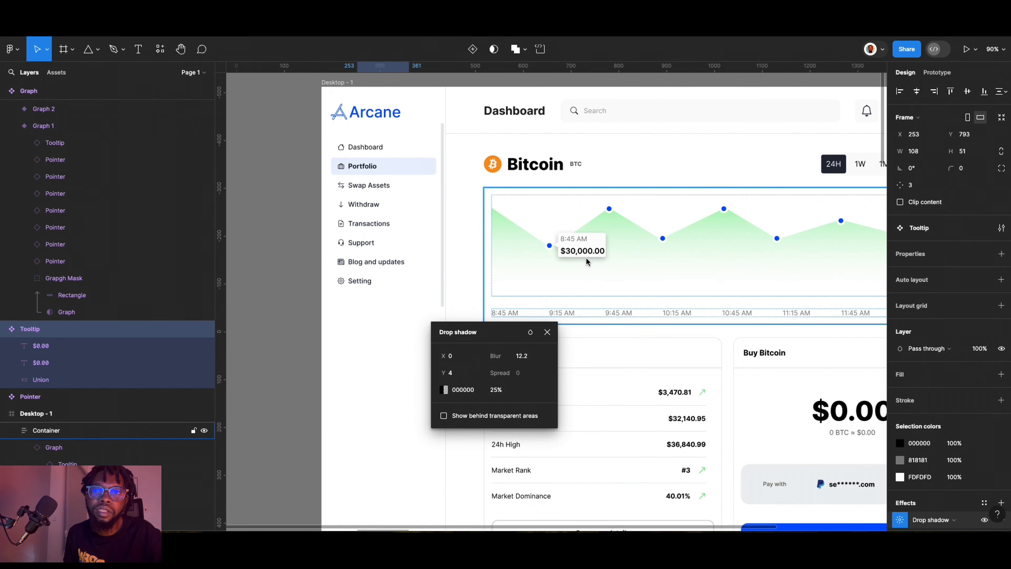
{"action": "scroll", "coordinate": [575, 261], "scroll_direction": "down", "scroll_amount": 6}
{"action": "scroll", "coordinate": [554, 279], "scroll_direction": "up", "scroll_amount": 6}
{"action": "left_click_drag", "start_coordinate": [515, 336], "coordinate": [431, 225]}
{"action": "scroll", "coordinate": [551, 271], "scroll_direction": "up", "scroll_amount": 5}
{"action": "left_click", "coordinate": [424, 290]}
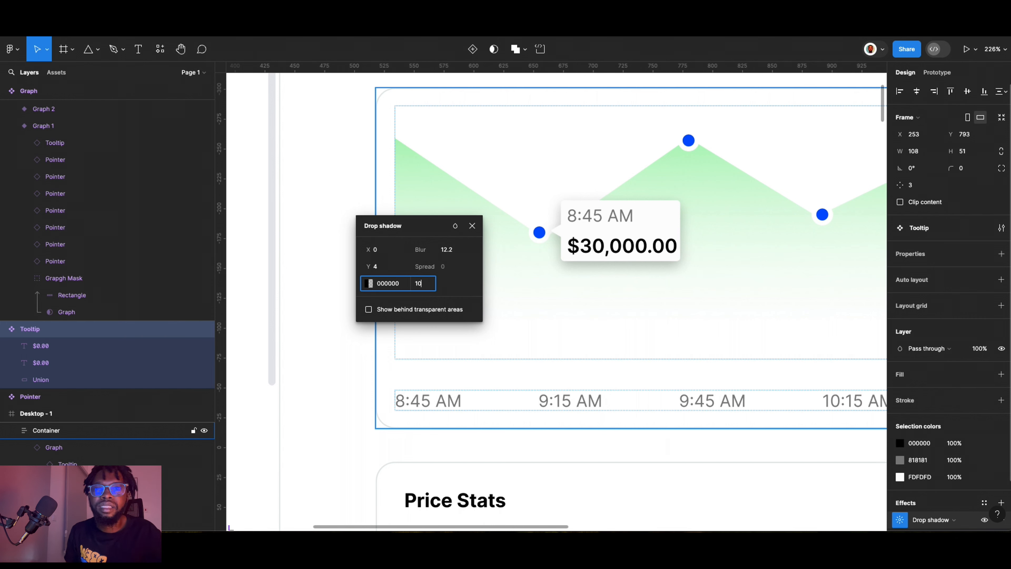
{"action": "key", "text": "Return"}
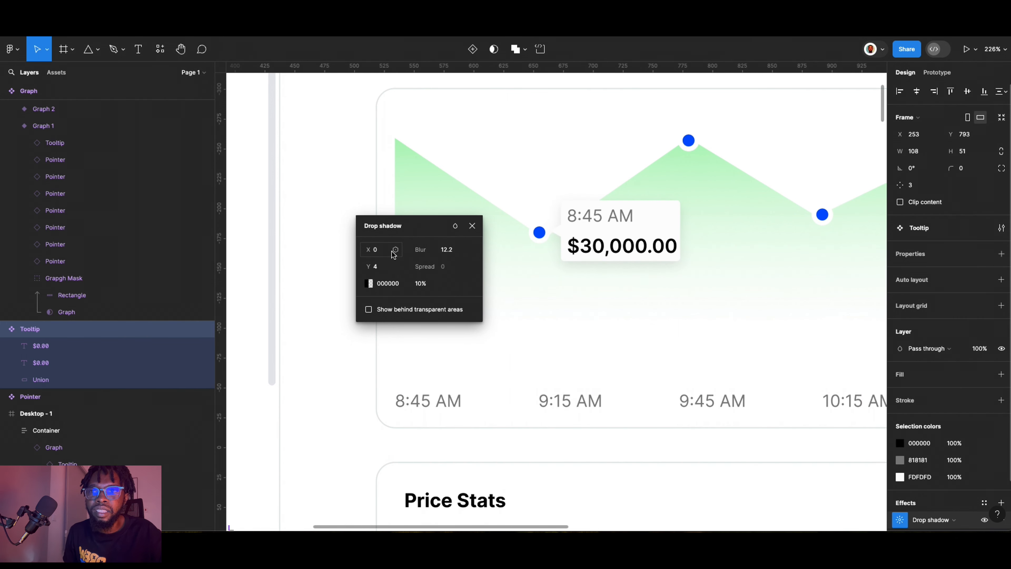
Set the Y offset of the tooltip's drop shadow to 0.
{"action": "left_click", "coordinate": [377, 251]}
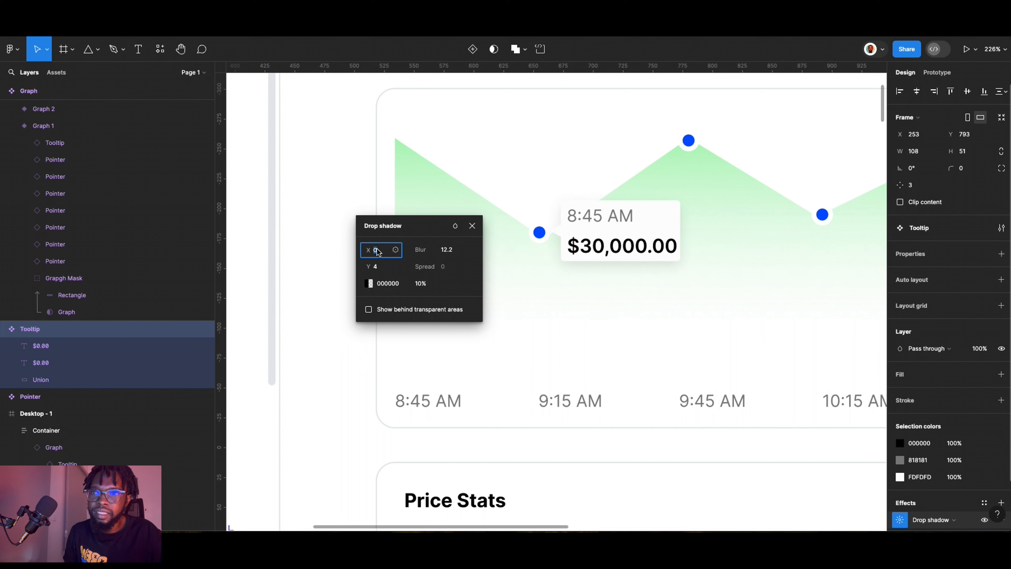
{"action": "left_click", "coordinate": [378, 270]}
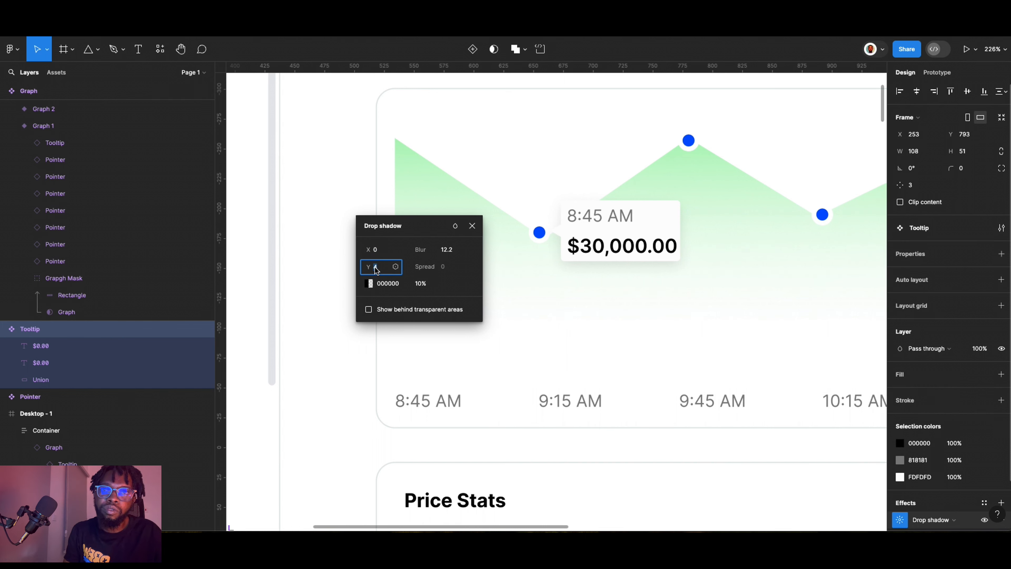
{"action": "key", "text": "Return"}
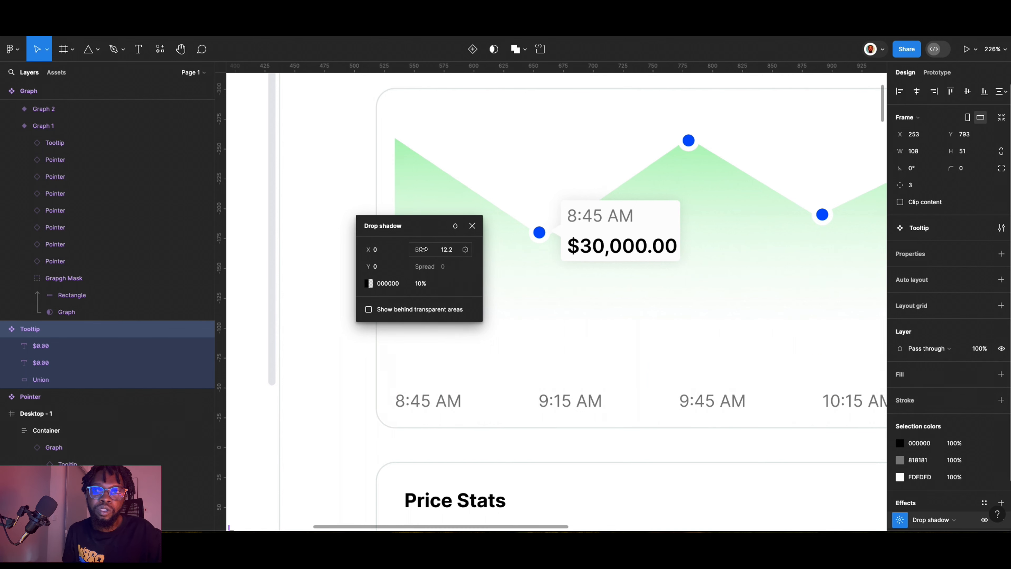
Try the tooltip's drop shadow at 25% opacity and settle on 20%.
{"action": "left_click", "coordinate": [424, 286]}
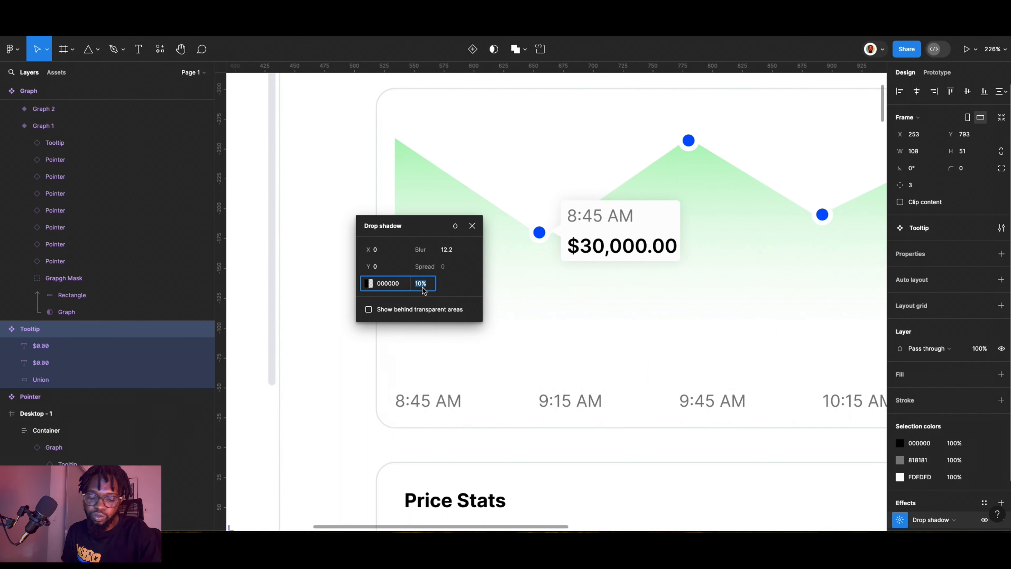
{"action": "key", "text": "Return"}
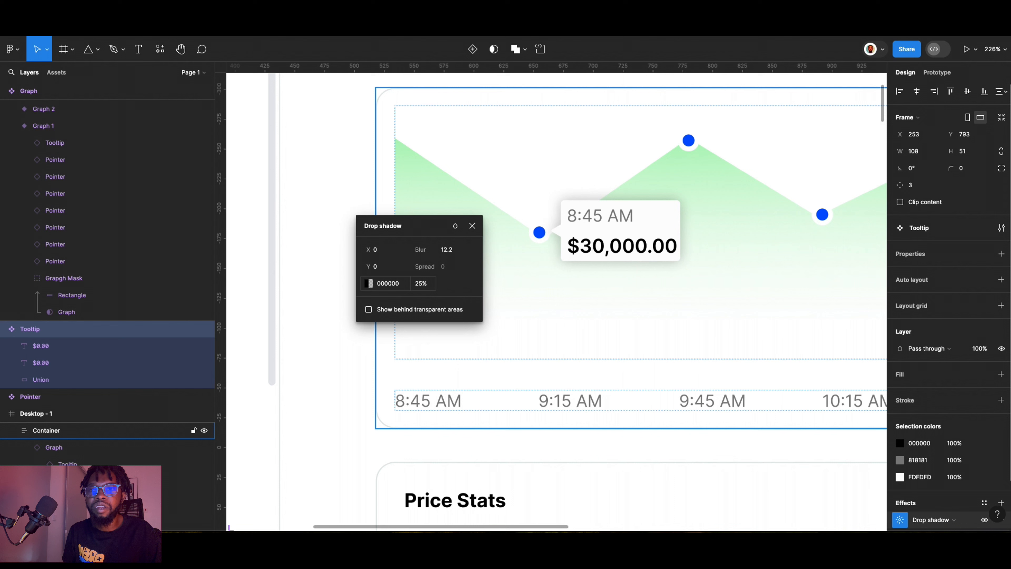
{"action": "left_click", "coordinate": [426, 286]}
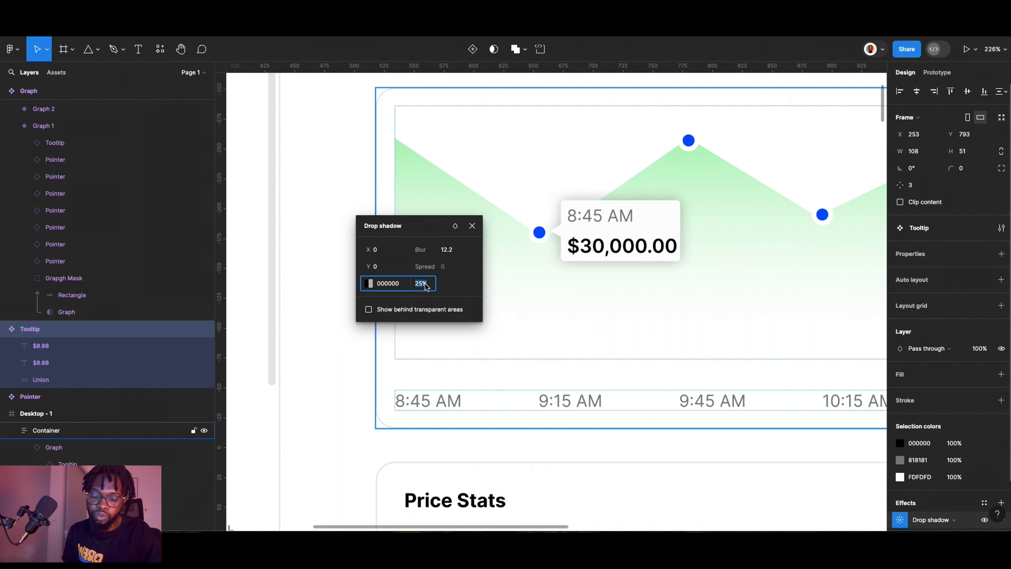
{"action": "key", "text": "Return"}
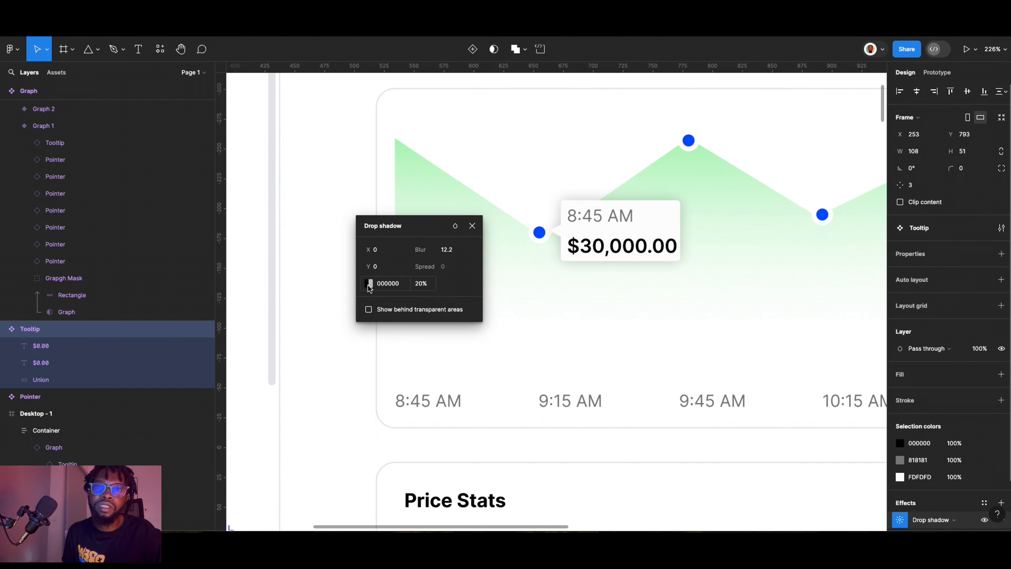
{"action": "left_click", "coordinate": [645, 254]}
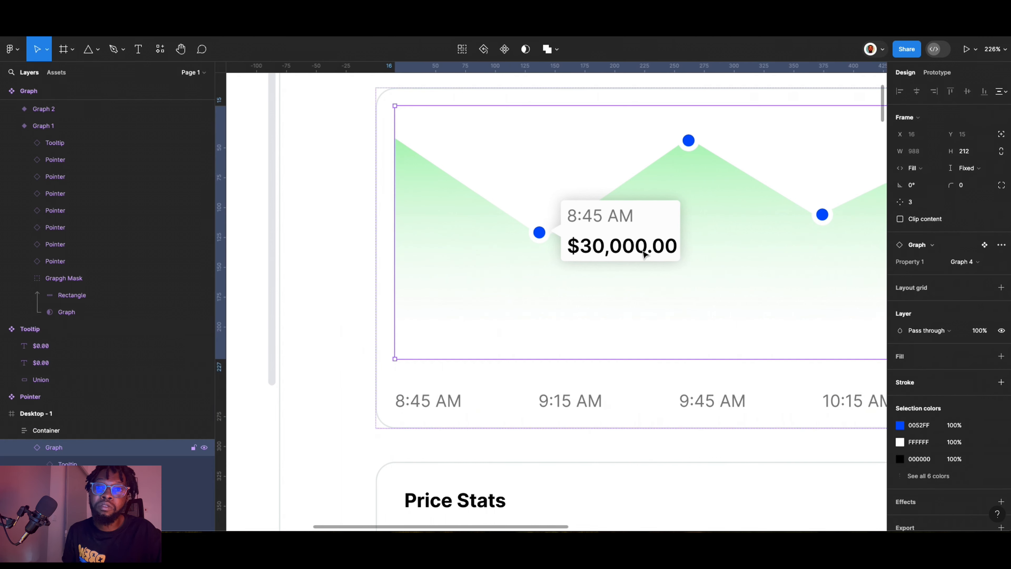
{"action": "double_click", "coordinate": [645, 254]}
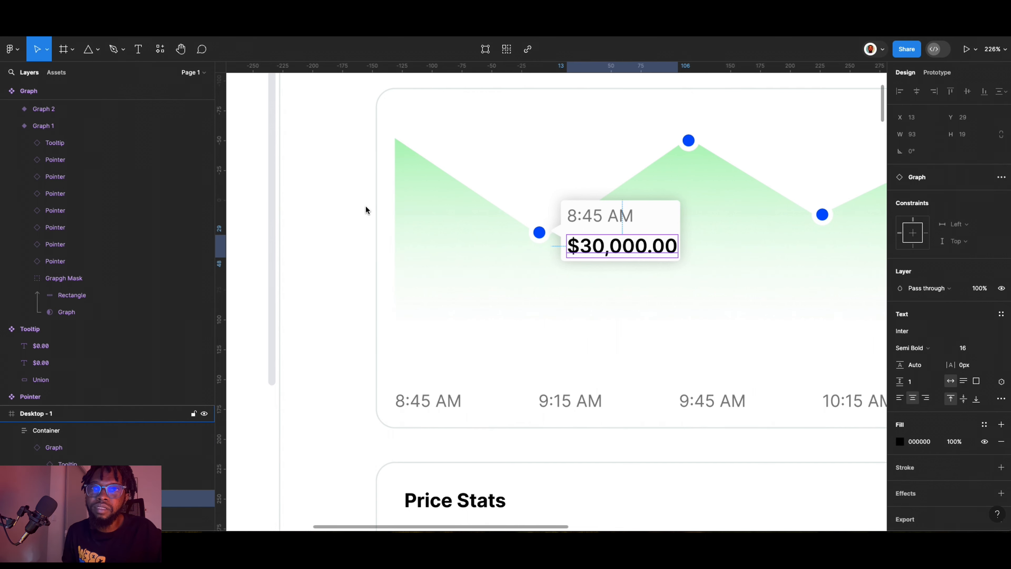
{"action": "scroll", "coordinate": [365, 208], "scroll_direction": "down", "scroll_amount": 5}
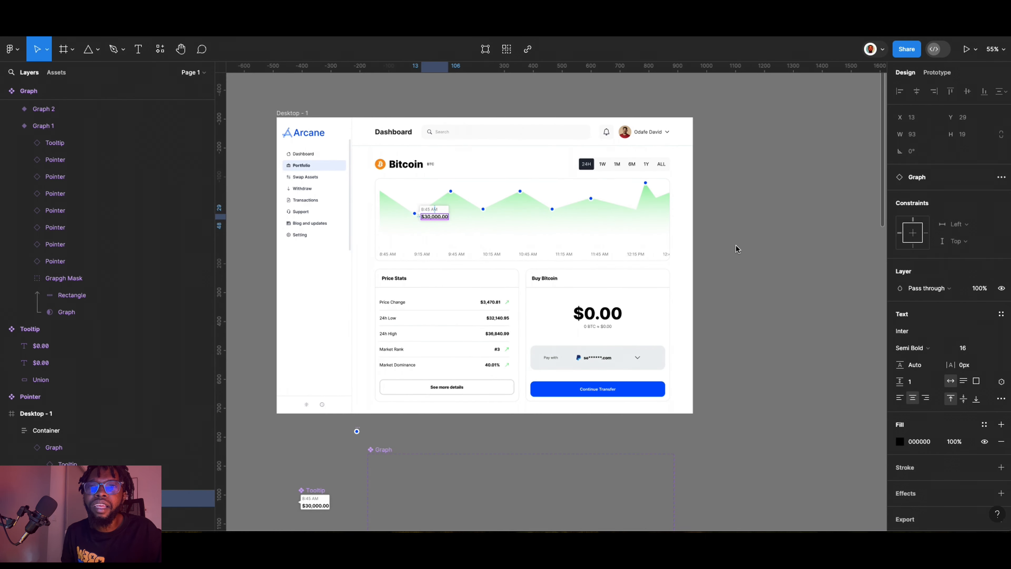
Switch the Graph instance on the dashboard to the Graph 1 variant.
{"action": "left_click", "coordinate": [508, 219]}
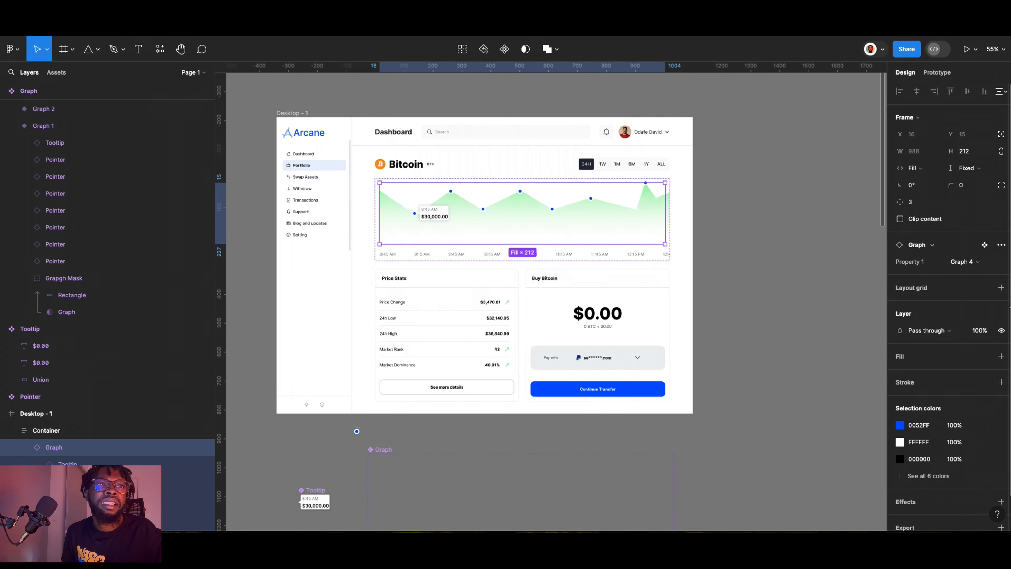
{"action": "left_click", "coordinate": [963, 262]}
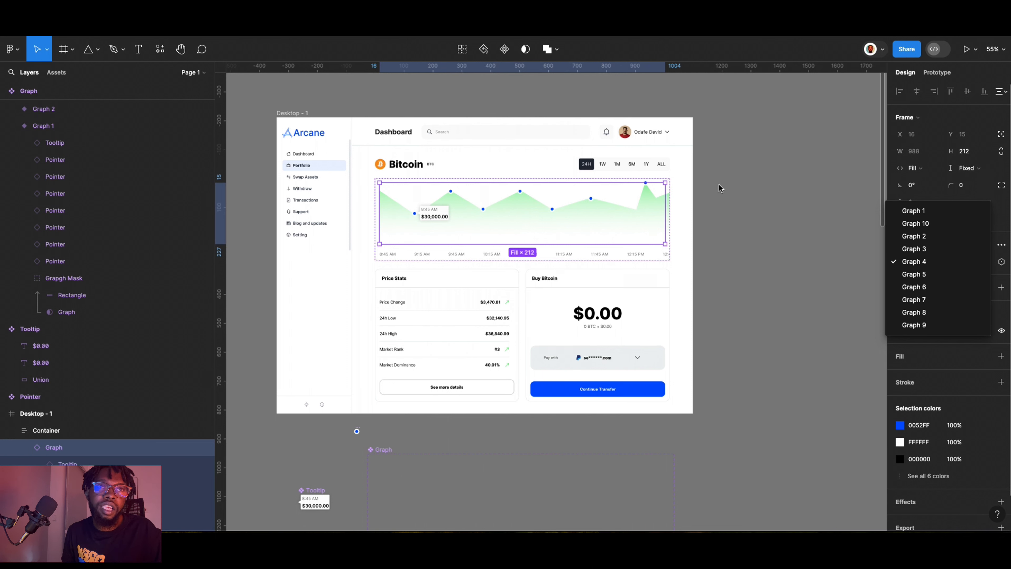
{"action": "left_click", "coordinate": [929, 216]}
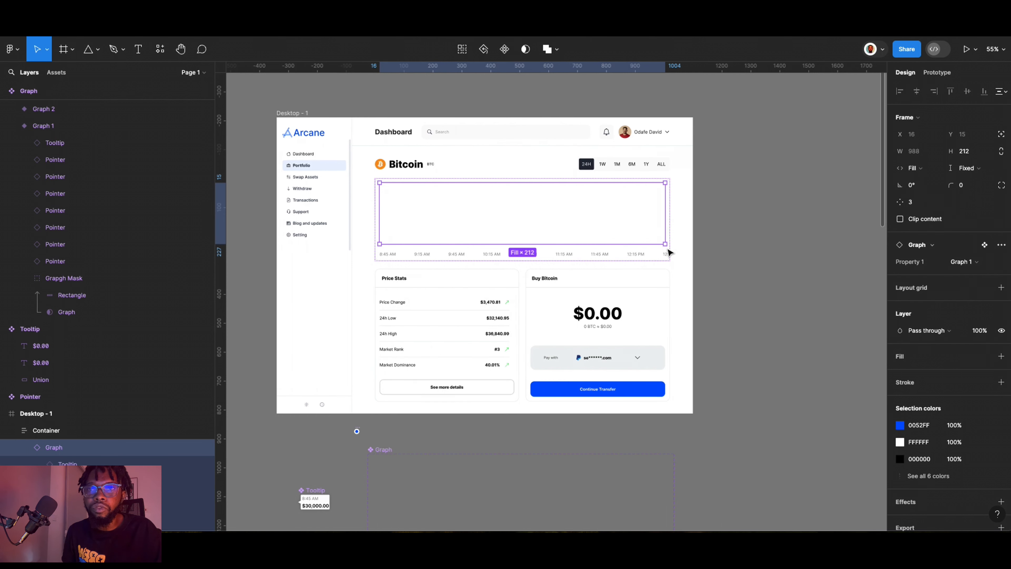
Look over the Graph component's variants and preview the Desktop - 1 frame as a prototype.
{"action": "scroll", "coordinate": [534, 277], "scroll_direction": "down", "scroll_amount": 10}
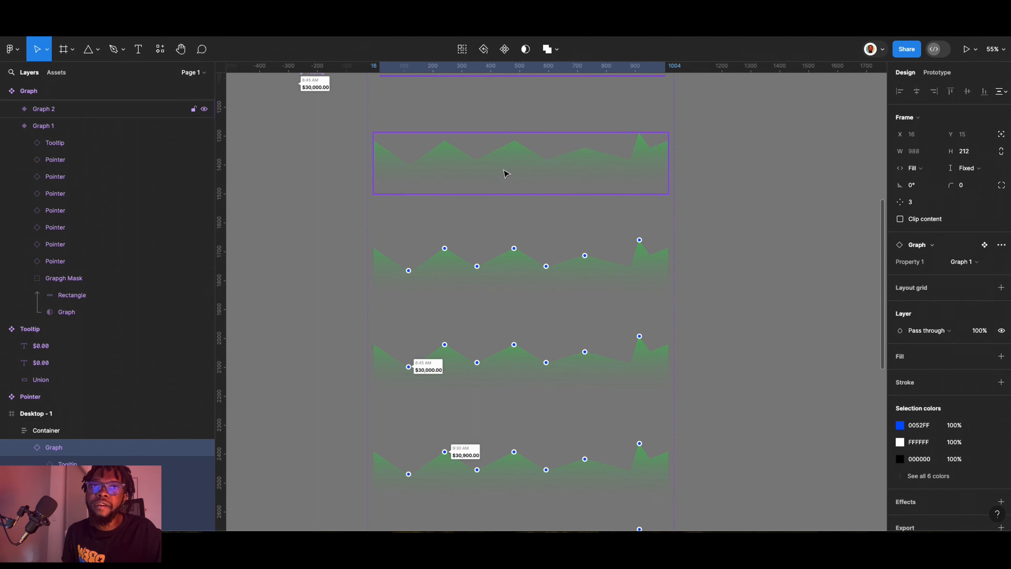
{"action": "scroll", "coordinate": [533, 201], "scroll_direction": "up", "scroll_amount": 8}
{"action": "scroll", "coordinate": [535, 223], "scroll_direction": "down", "scroll_amount": 1}
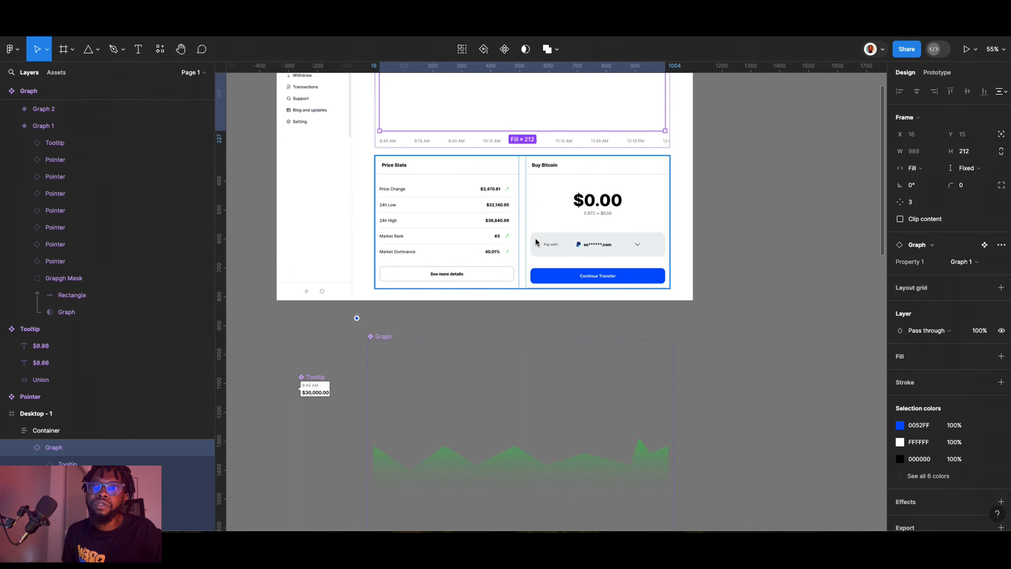
{"action": "scroll", "coordinate": [525, 245], "scroll_direction": "up", "scroll_amount": 3}
{"action": "scroll", "coordinate": [518, 243], "scroll_direction": "down", "scroll_amount": 9}
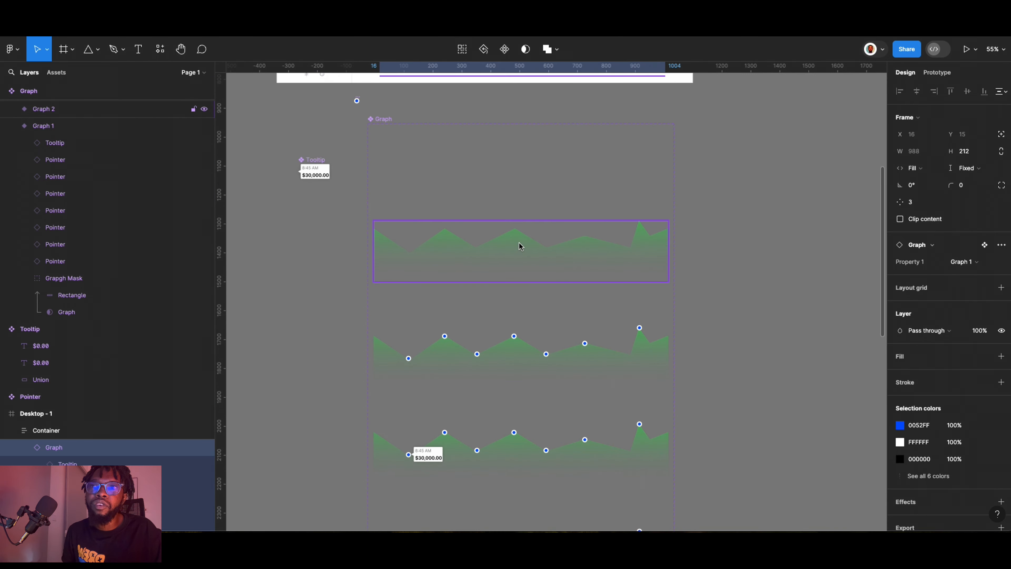
{"action": "scroll", "coordinate": [512, 242], "scroll_direction": "up", "scroll_amount": 6}
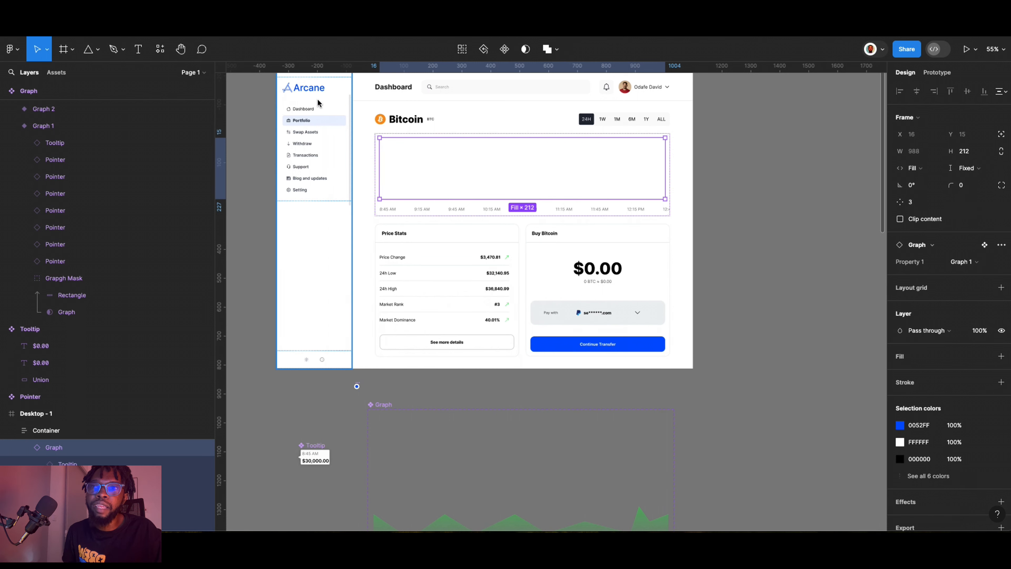
{"action": "scroll", "coordinate": [348, 169], "scroll_direction": "up", "scroll_amount": 2}
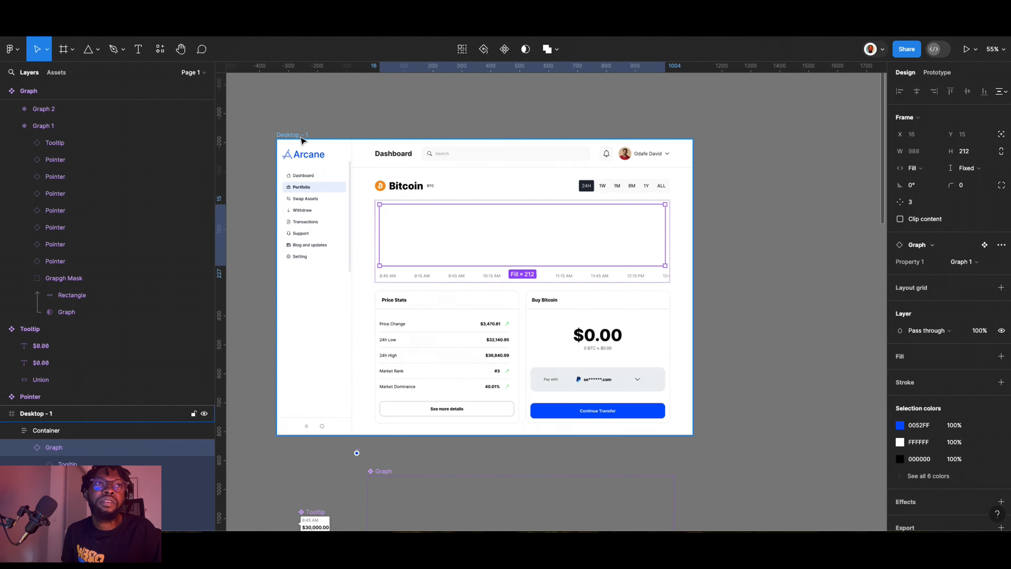
{"action": "left_click", "coordinate": [301, 139]}
{"action": "left_click", "coordinate": [966, 49]}
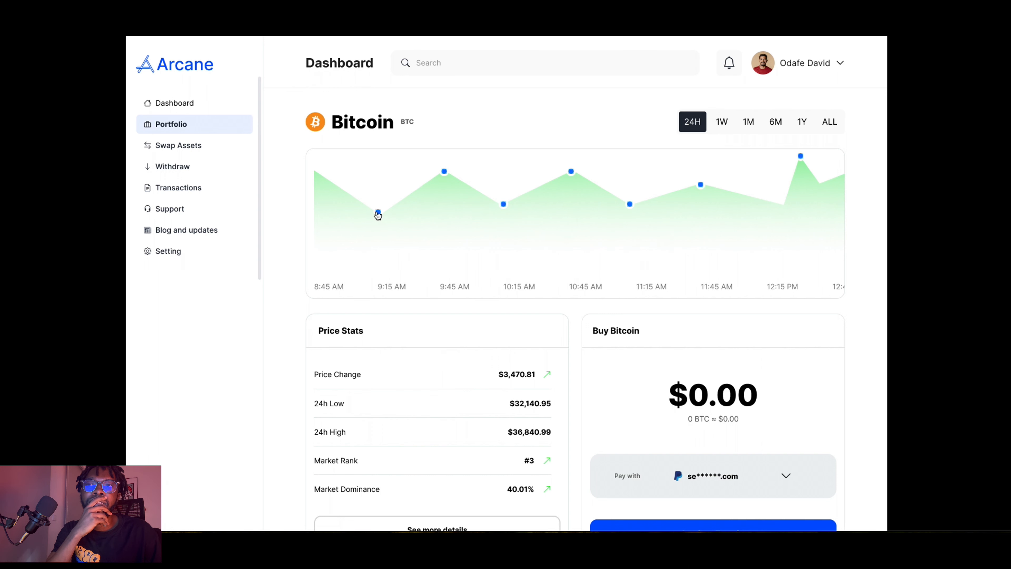
Check the tooltips on the Bitcoin graph's points in the prototype preview, fit the preview to the screen and return to the design file.
{"action": "mouse_move", "coordinate": [379, 213]}
{"action": "scroll", "coordinate": [398, 199], "scroll_direction": "down", "scroll_amount": 1}
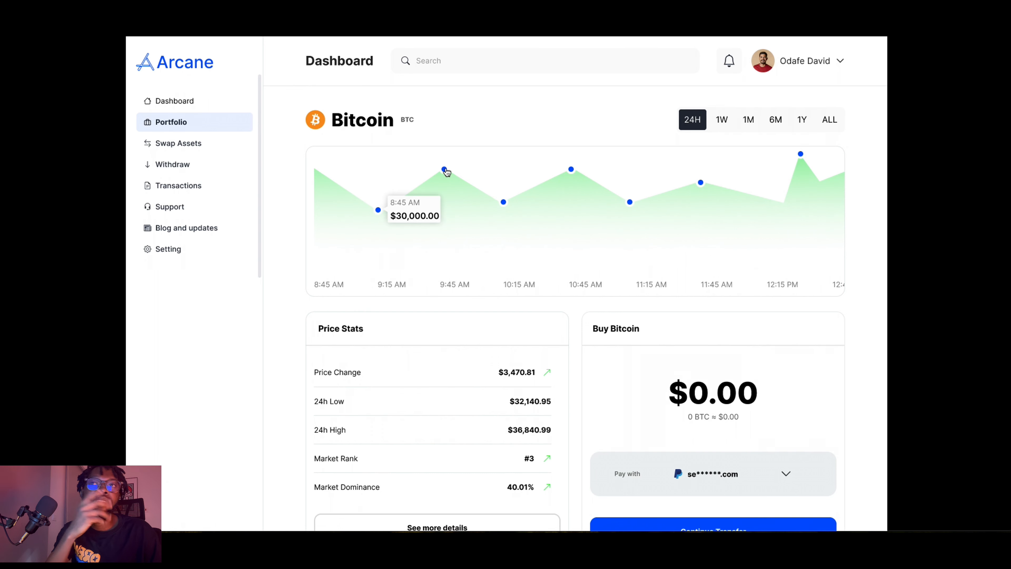
{"action": "mouse_move", "coordinate": [504, 205]}
{"action": "mouse_move", "coordinate": [562, 192]}
{"action": "mouse_move", "coordinate": [575, 172]}
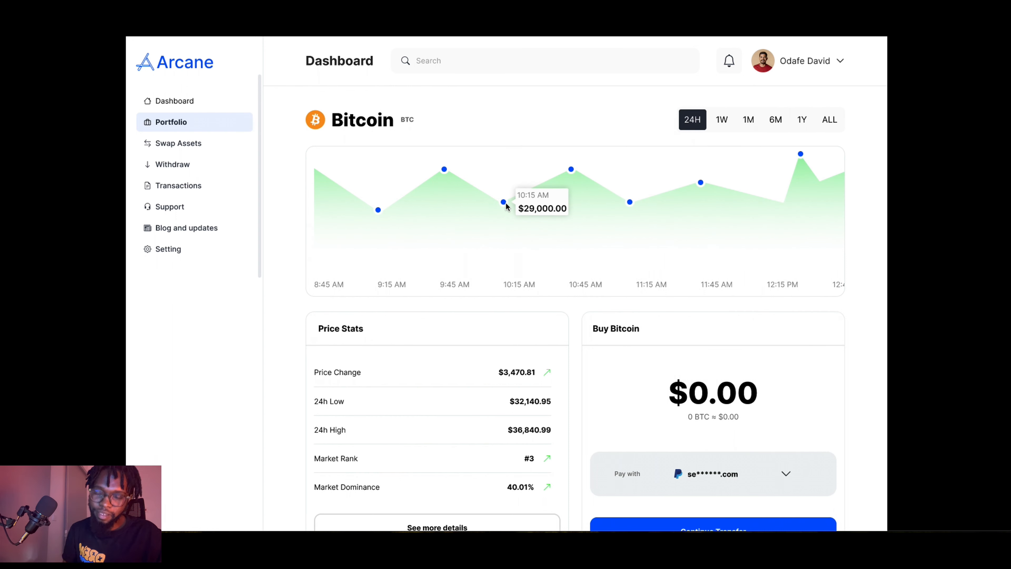
{"action": "key", "text": "z"}
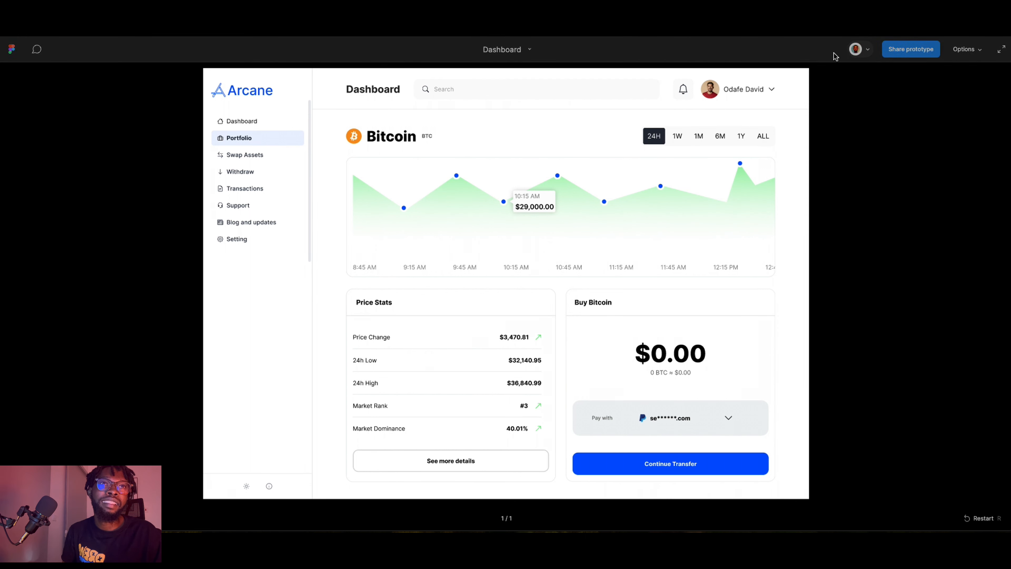
{"action": "left_click", "coordinate": [856, 32]}
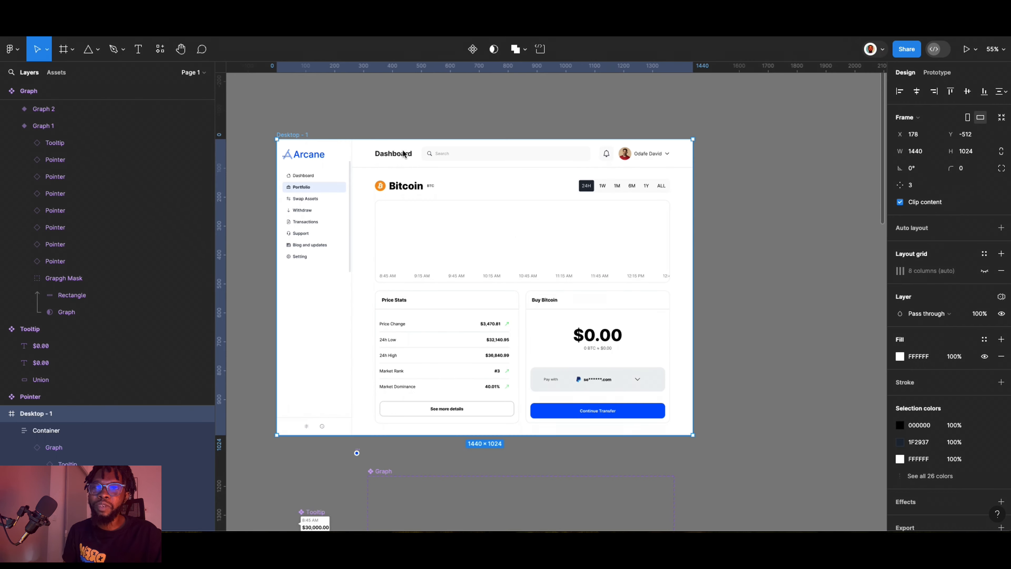
Move the Graph component set and the Tooltip component into the empty canvas to the left of the Desktop - 1 frame.
{"action": "scroll", "coordinate": [398, 259], "scroll_direction": "down", "scroll_amount": 4}
{"action": "scroll", "coordinate": [443, 266], "scroll_direction": "down", "scroll_amount": 5}
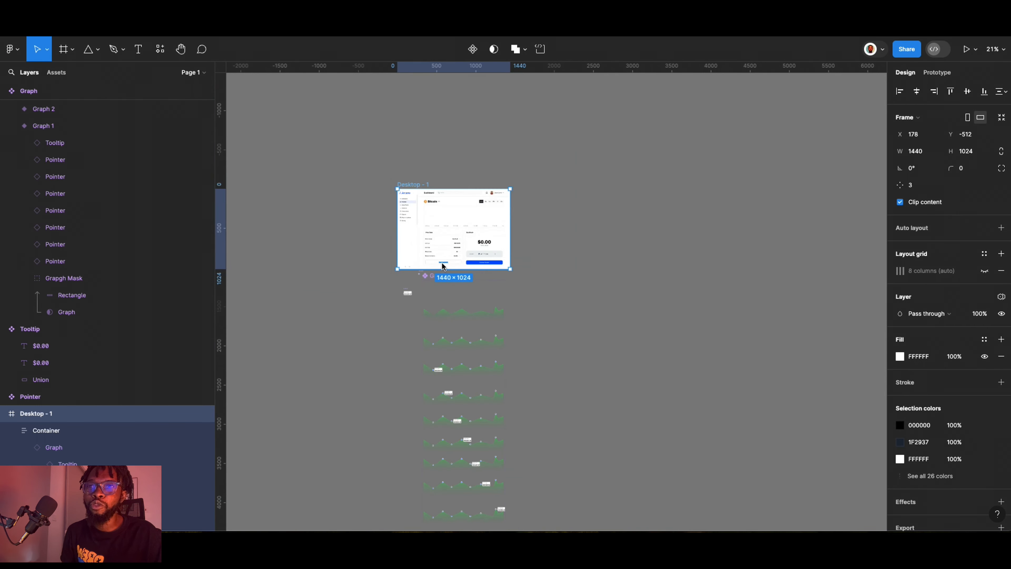
{"action": "scroll", "coordinate": [443, 266], "scroll_direction": "down", "scroll_amount": 3}
{"action": "scroll", "coordinate": [420, 274], "scroll_direction": "up", "scroll_amount": 7}
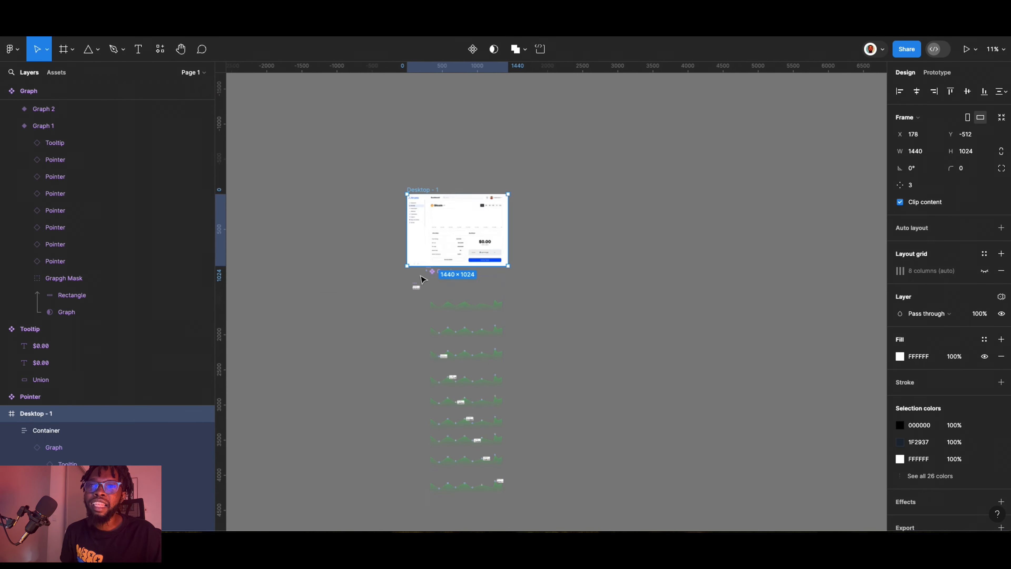
{"action": "left_click_drag", "start_coordinate": [481, 279], "coordinate": [99, 221]}
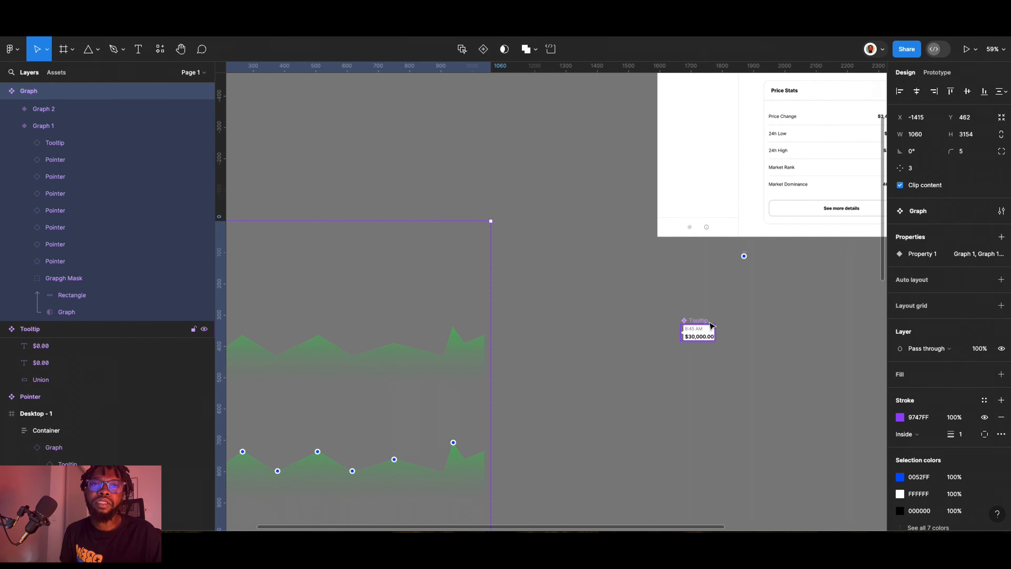
{"action": "scroll", "coordinate": [691, 321], "scroll_direction": "down", "scroll_amount": 1}
{"action": "left_click_drag", "start_coordinate": [691, 277], "coordinate": [448, 114]}
Move the Pointer component just outside the lower-left corner of the Desktop - 1 frame, to about X 91, Y 519.
{"action": "left_click", "coordinate": [744, 213]}
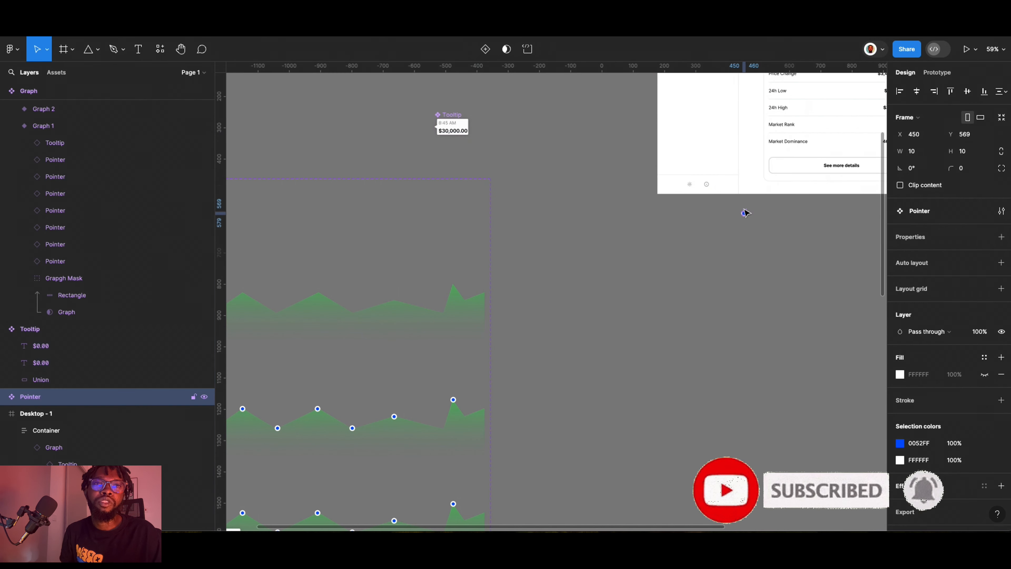
{"action": "scroll", "coordinate": [825, 269], "scroll_direction": "up", "scroll_amount": 1}
{"action": "left_click_drag", "start_coordinate": [762, 247], "coordinate": [695, 188]}
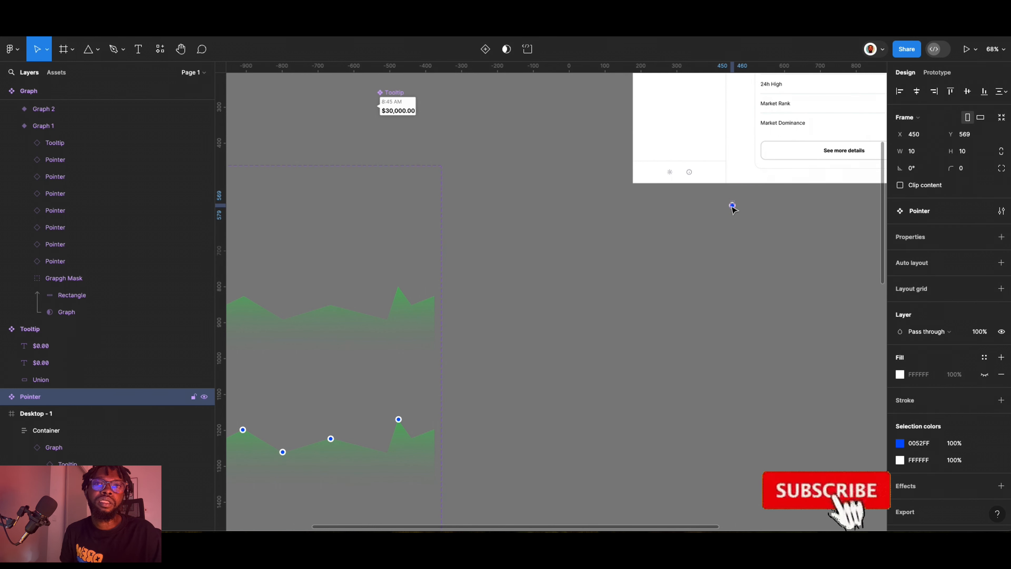
{"action": "scroll", "coordinate": [724, 198], "scroll_direction": "up", "scroll_amount": 5}
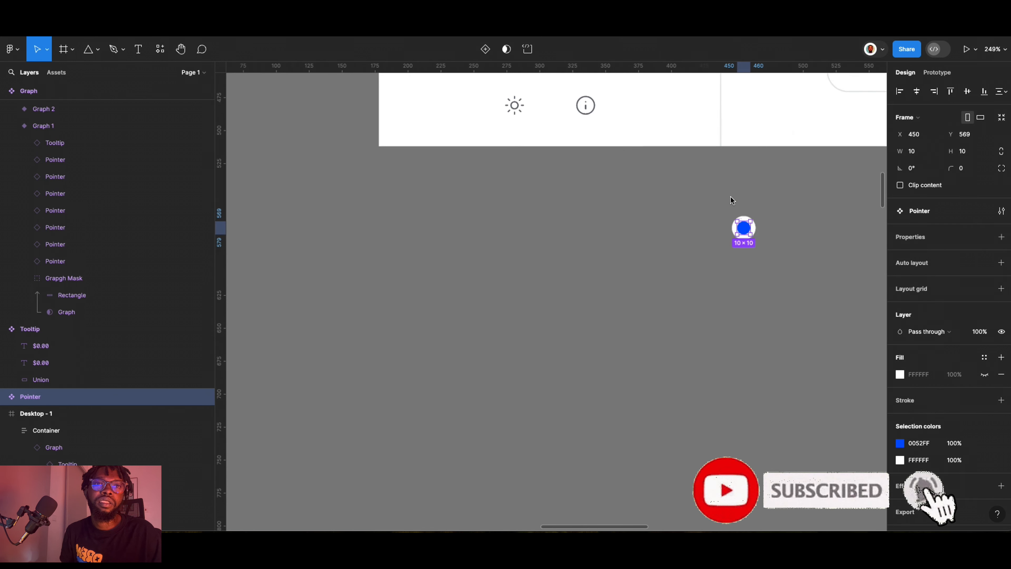
{"action": "left_click_drag", "start_coordinate": [756, 246], "coordinate": [297, 153]}
{"action": "scroll", "coordinate": [329, 195], "scroll_direction": "down", "scroll_amount": 8}
{"action": "scroll", "coordinate": [490, 237], "scroll_direction": "up", "scroll_amount": 6}
{"action": "scroll", "coordinate": [489, 321], "scroll_direction": "down", "scroll_amount": 1}
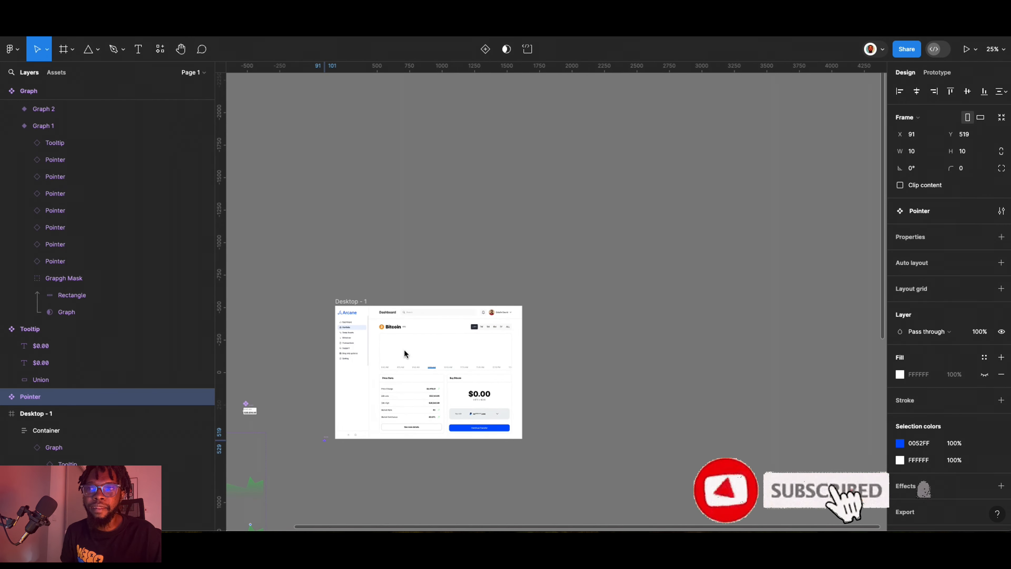
Duplicate the Desktop - 1 frame twice so that three copies of the dashboard sit side by side.
{"action": "left_click", "coordinate": [352, 303]}
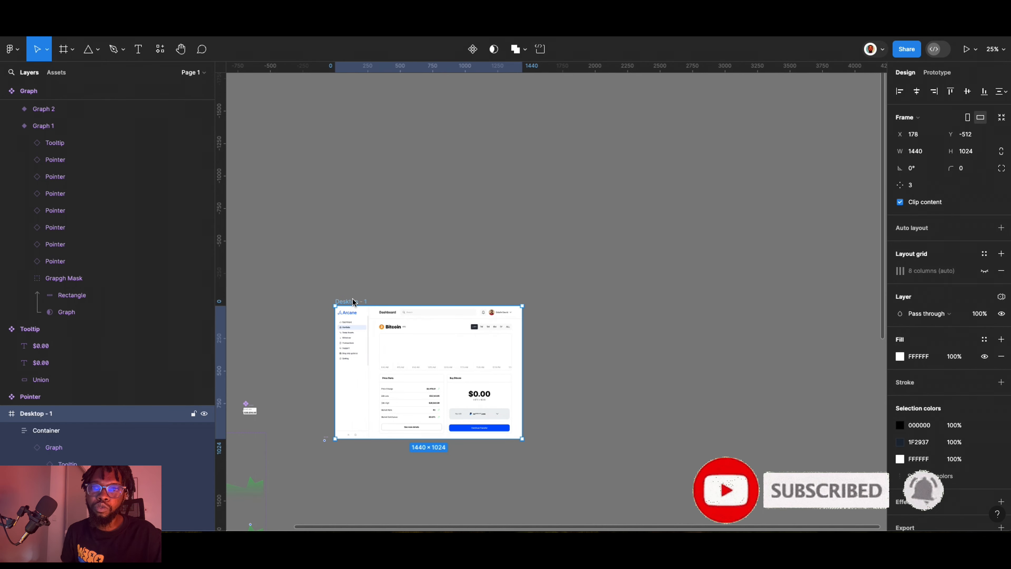
{"action": "key", "text": "ctrl+d"}
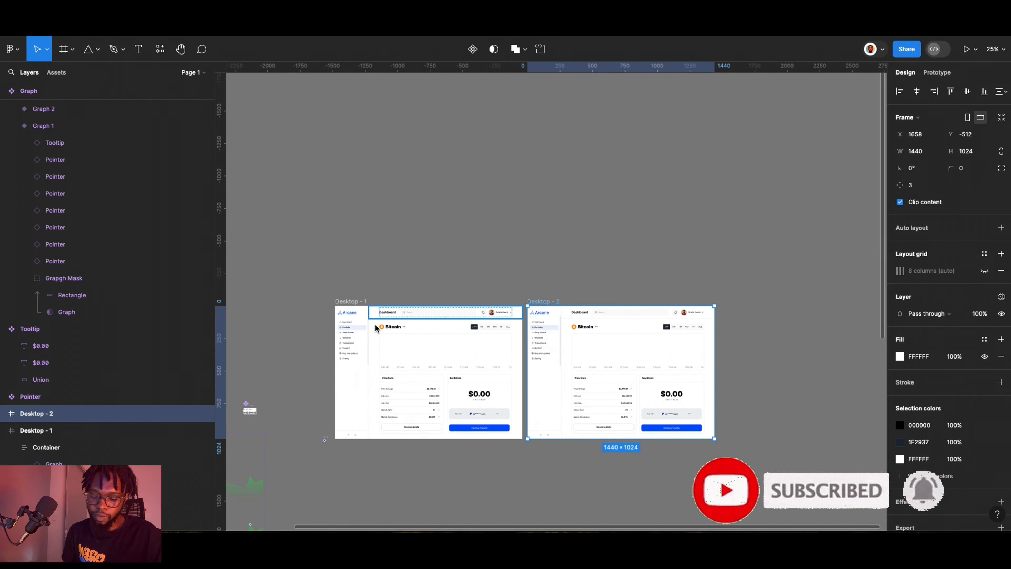
{"action": "key", "text": "ctrl+d"}
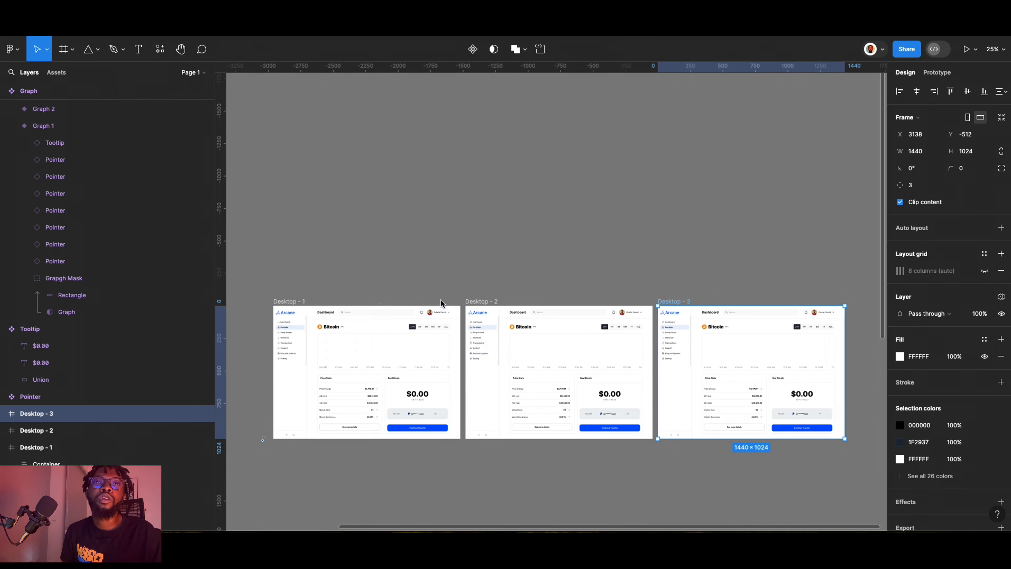
{"action": "scroll", "coordinate": [389, 324], "scroll_direction": "down", "scroll_amount": 5}
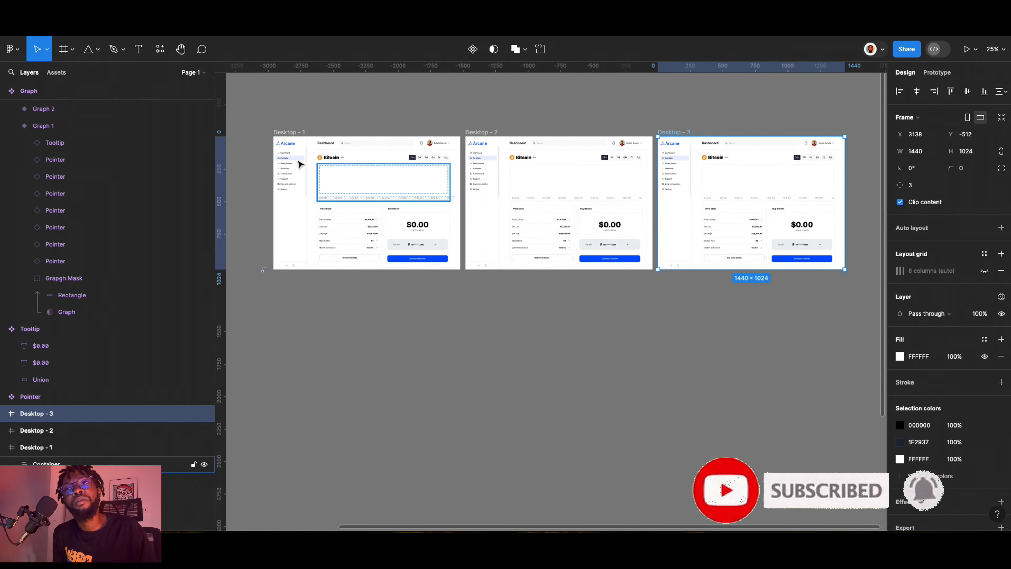
Move the Sidebar in Desktop - 1 horizontally out past the frame's left edge, to about X -310.
{"action": "left_click", "coordinate": [283, 134]}
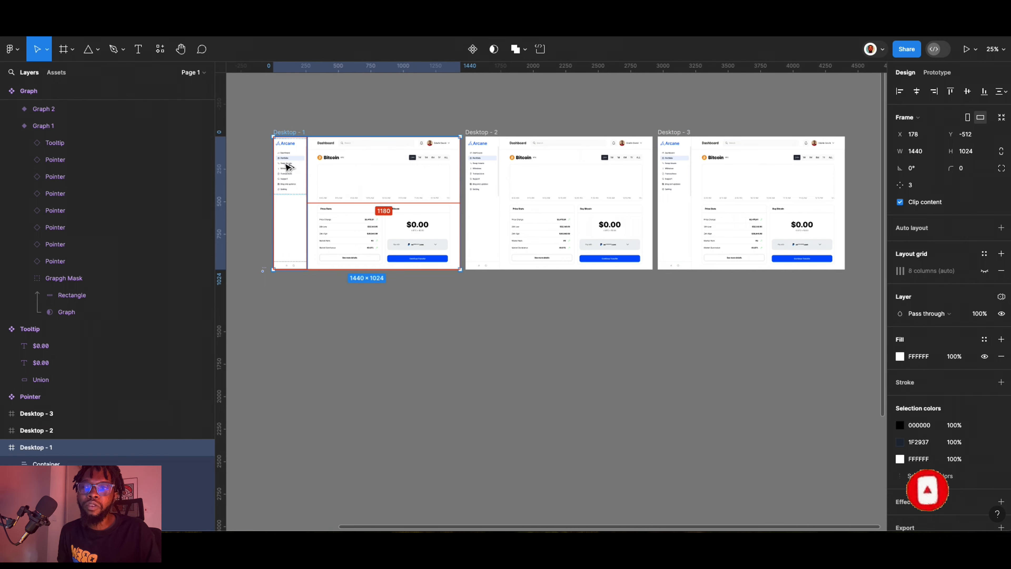
{"action": "scroll", "coordinate": [287, 165], "scroll_direction": "up", "scroll_amount": 5}
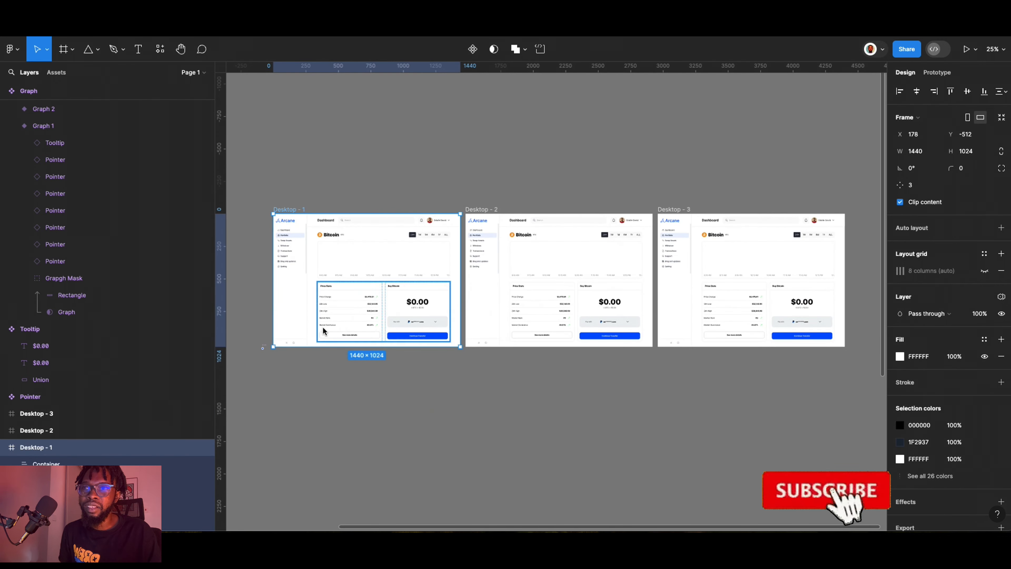
{"action": "scroll", "coordinate": [291, 324], "scroll_direction": "up", "scroll_amount": 5}
{"action": "scroll", "coordinate": [458, 358], "scroll_direction": "down", "scroll_amount": 3}
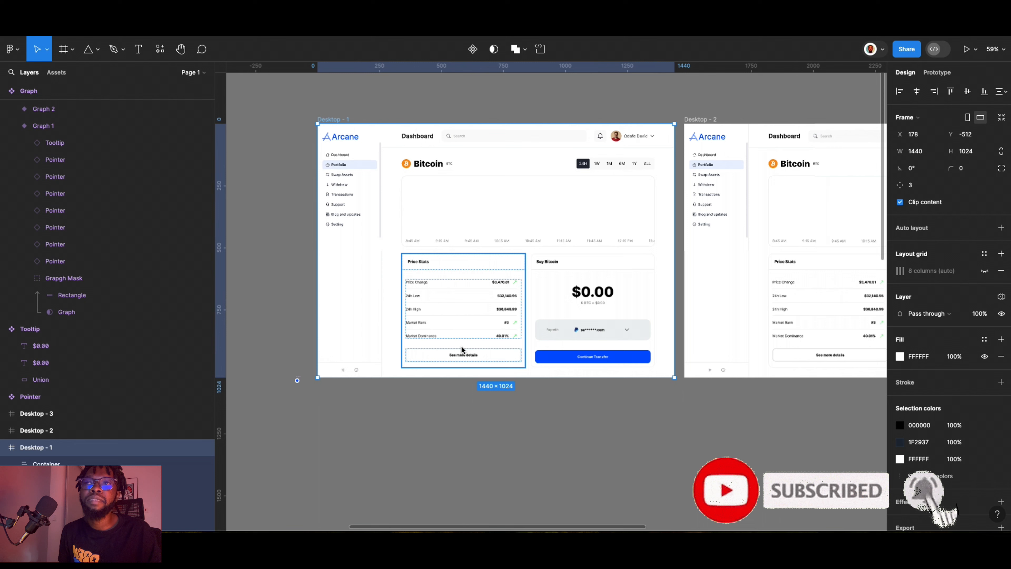
{"action": "left_click", "coordinate": [354, 247]}
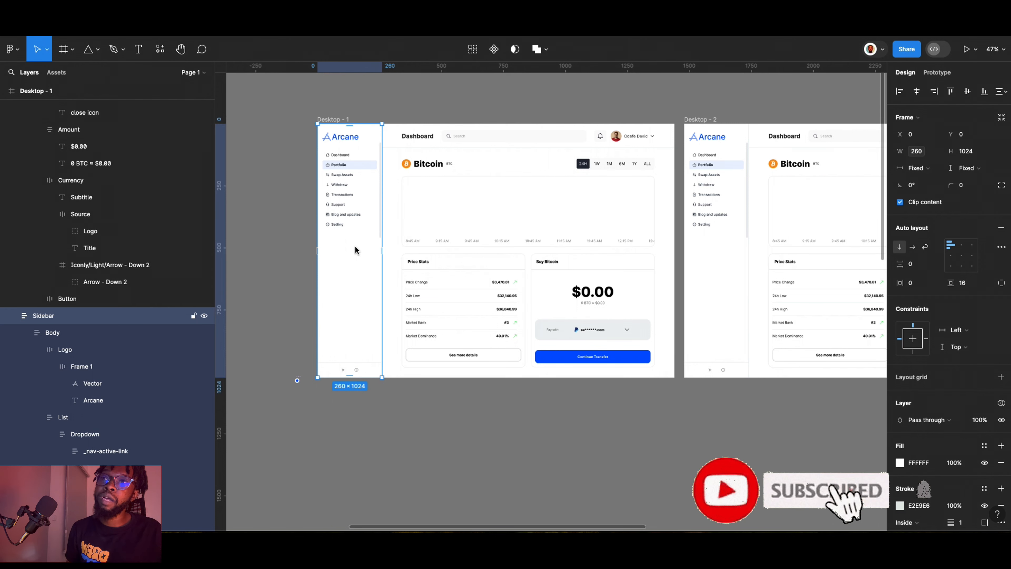
{"action": "key", "text": "shift+Left"}
{"action": "key", "text": "shift+Left"}
{"action": "key", "text": "shift+Left"}
{"action": "key", "text": "shift+Left"}
{"action": "key", "text": "shift+Left"}
{"action": "key", "text": "shift+Left"}
{"action": "key", "text": "shift+Left"}
{"action": "key", "text": "shift+Left"}
{"action": "key", "text": "shift+Left"}
{"action": "key", "text": "shift+Left"}
{"action": "key", "text": "shift+Left"}
{"action": "key", "text": "shift+Left"}
{"action": "key", "text": "shift+Left"}
{"action": "key", "text": "shift+Left"}
{"action": "key", "text": "shift+Left"}
{"action": "key", "text": "shift+Left"}
{"action": "key", "text": "shift+Left"}
{"action": "key", "text": "shift+Left"}
{"action": "key", "text": "shift+Left"}
{"action": "key", "text": "shift+Left"}
{"action": "key", "text": "shift+Left"}
{"action": "key", "text": "shift+Left"}
{"action": "key", "text": "shift+Left"}
{"action": "key", "text": "shift+Left"}
{"action": "key", "text": "shift+Left"}
{"action": "key", "text": "shift+Left"}
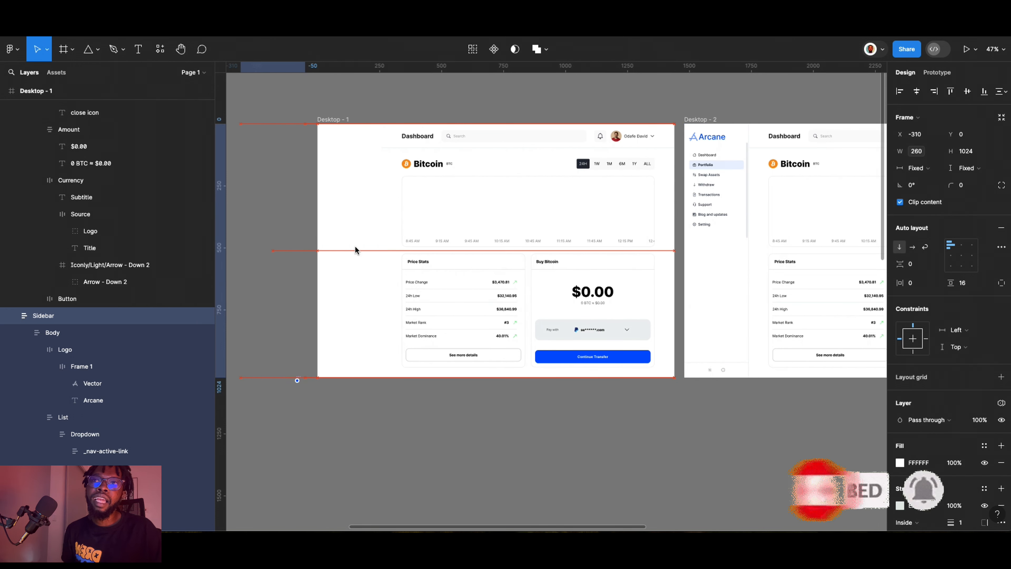
Move the Header in Desktop - 1 straight up until it lies completely above the frame's top edge.
{"action": "left_click", "coordinate": [462, 138]}
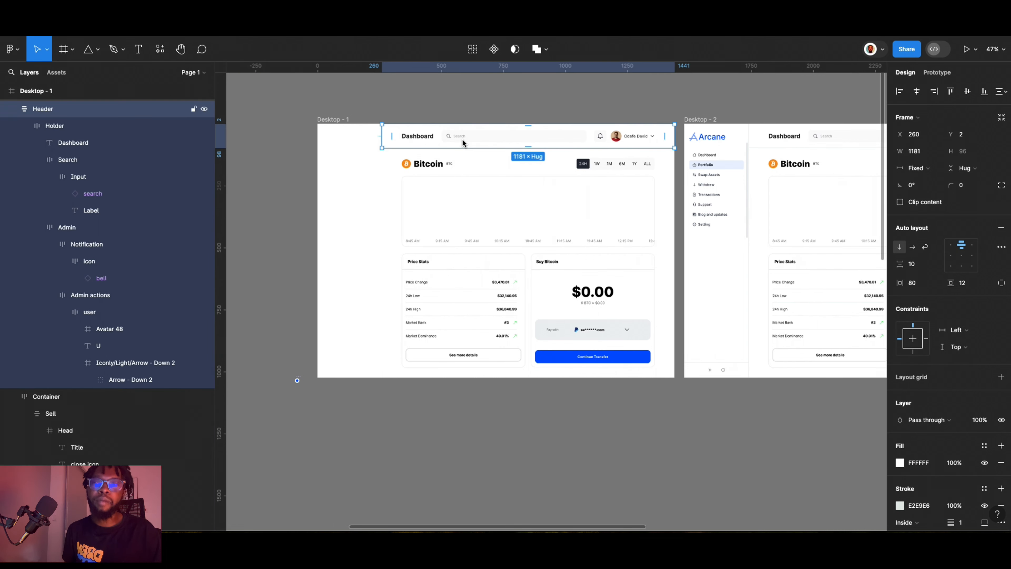
{"action": "key", "text": "shift+Up"}
{"action": "key", "text": "shift+Up"}
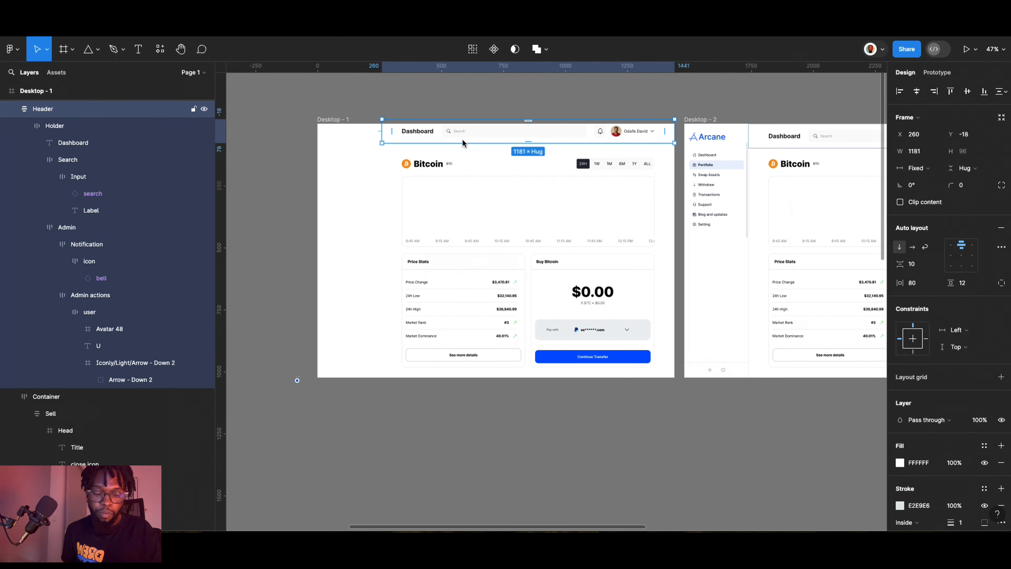
{"action": "key", "text": "shift+Up"}
{"action": "key", "text": "shift+Up"}
{"action": "key", "text": "shift+Up"}
{"action": "key", "text": "shift+Up"}
{"action": "key", "text": "shift+Up"}
{"action": "key", "text": "shift+Up"}
{"action": "key", "text": "shift+Up"}
{"action": "key", "text": "shift+Up"}
{"action": "key", "text": "shift+Up"}
{"action": "key", "text": "shift+Up"}
{"action": "key", "text": "shift+Up"}
{"action": "key", "text": "shift+Up"}
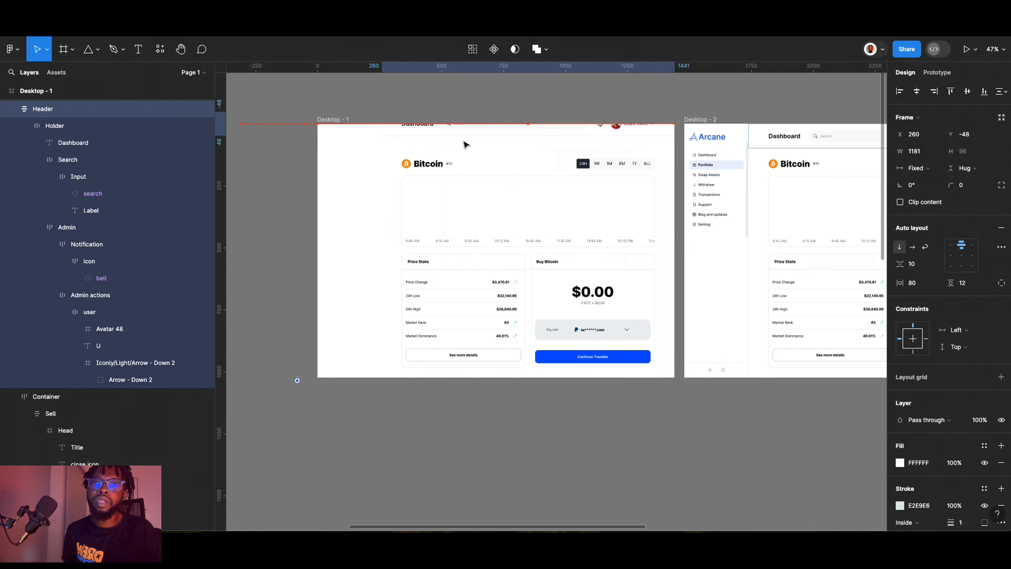
Move the container with the Price Stats and Buy Bitcoin cards in Desktop - 1 straight down beyond the frame's bottom edge.
{"action": "left_click", "coordinate": [509, 306]}
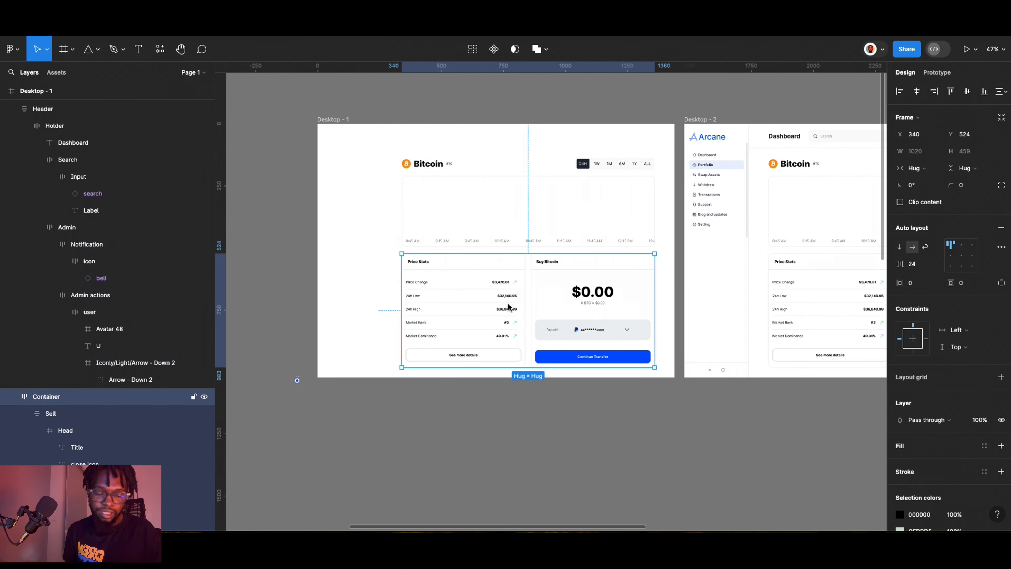
{"action": "key", "text": "shift+Down"}
{"action": "key", "text": "shift+Down"}
{"action": "key", "text": "shift+Down"}
{"action": "key", "text": "shift+Down"}
{"action": "key", "text": "shift+Down"}
{"action": "key", "text": "shift+Down"}
{"action": "key", "text": "shift+Down"}
{"action": "key", "text": "shift+Down"}
{"action": "key", "text": "shift+Down"}
{"action": "key", "text": "shift+Down"}
{"action": "key", "text": "shift+Down"}
{"action": "key", "text": "shift+Down"}
{"action": "key", "text": "shift+Down"}
{"action": "key", "text": "shift+Down"}
{"action": "key", "text": "shift+Down"}
{"action": "key", "text": "shift+Down"}
{"action": "key", "text": "shift+Down"}
{"action": "key", "text": "shift+Down"}
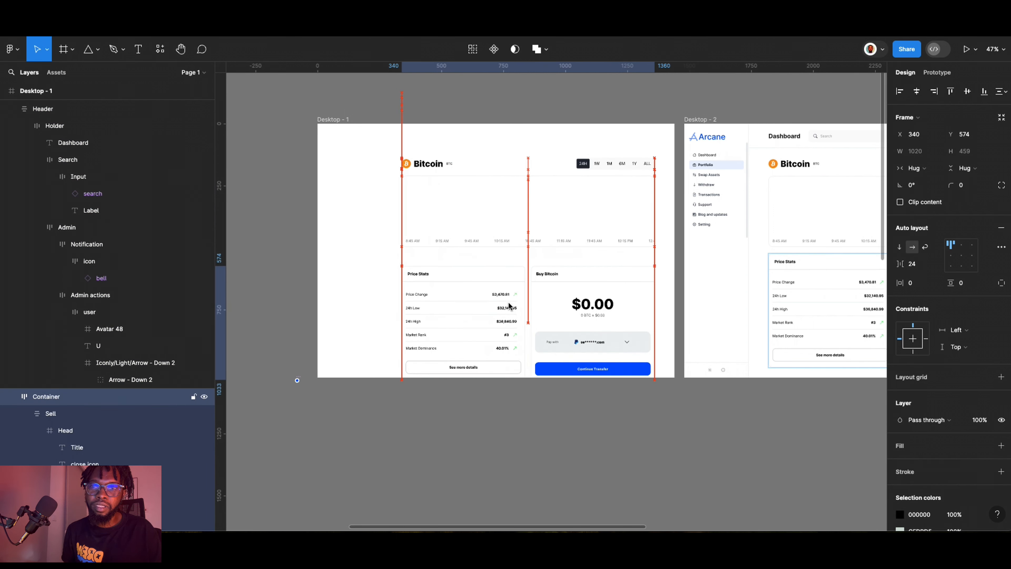
{"action": "key", "text": "shift+Down"}
{"action": "key", "text": "shift+Down"}
{"action": "key", "text": "shift+Down"}
{"action": "key", "text": "shift+Down"}
{"action": "key", "text": "shift+Down"}
{"action": "key", "text": "shift+Down"}
{"action": "key", "text": "shift+Down"}
{"action": "key", "text": "shift+Down"}
{"action": "key", "text": "shift+Down"}
{"action": "key", "text": "shift+Down"}
{"action": "key", "text": "shift+Down"}
{"action": "key", "text": "shift+Down"}
{"action": "key", "text": "shift+Down"}
{"action": "key", "text": "shift+Down"}
{"action": "key", "text": "shift+Down"}
{"action": "key", "text": "shift+Down"}
{"action": "key", "text": "shift+Down"}
{"action": "key", "text": "shift+Down"}
{"action": "key", "text": "shift+Down"}
{"action": "key", "text": "shift+Down"}
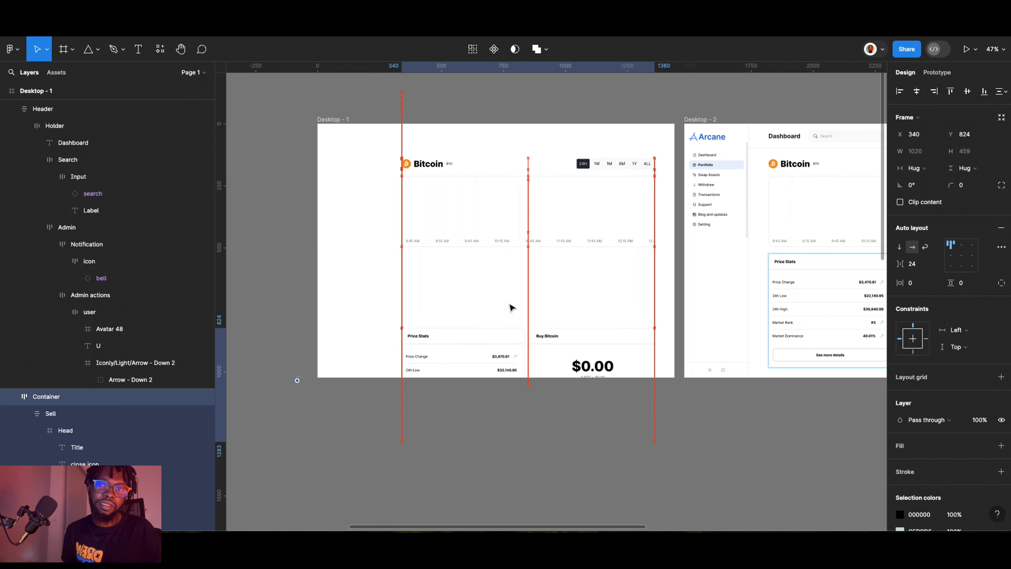
Set the vertical spacing between the Bitcoin title row and the graph container in Desktop - 1 to 24.
{"action": "left_click", "coordinate": [531, 212]}
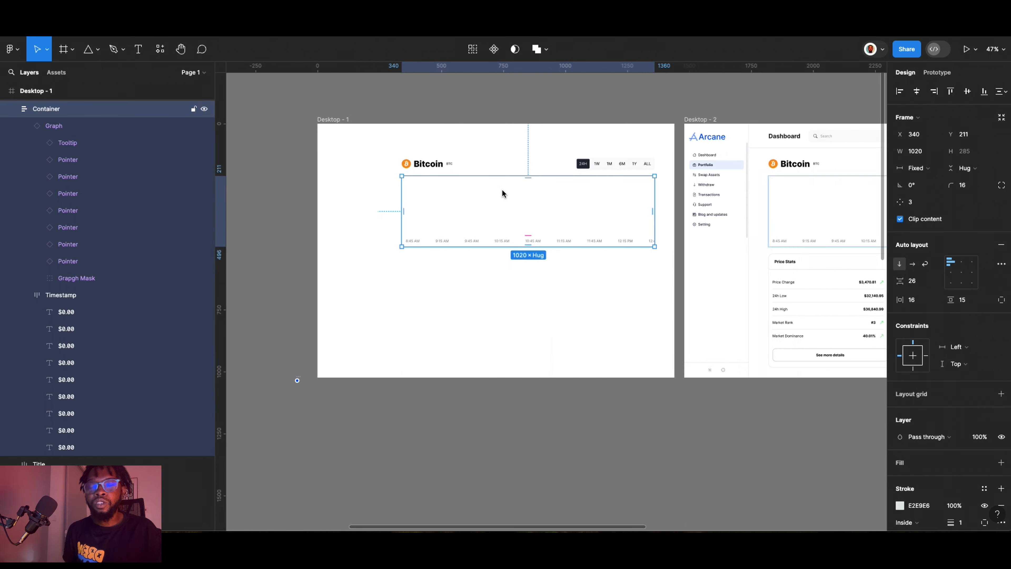
{"action": "left_click", "coordinate": [465, 166], "text": "shift"}
{"action": "scroll", "coordinate": [464, 164], "scroll_direction": "right", "scroll_amount": 2}
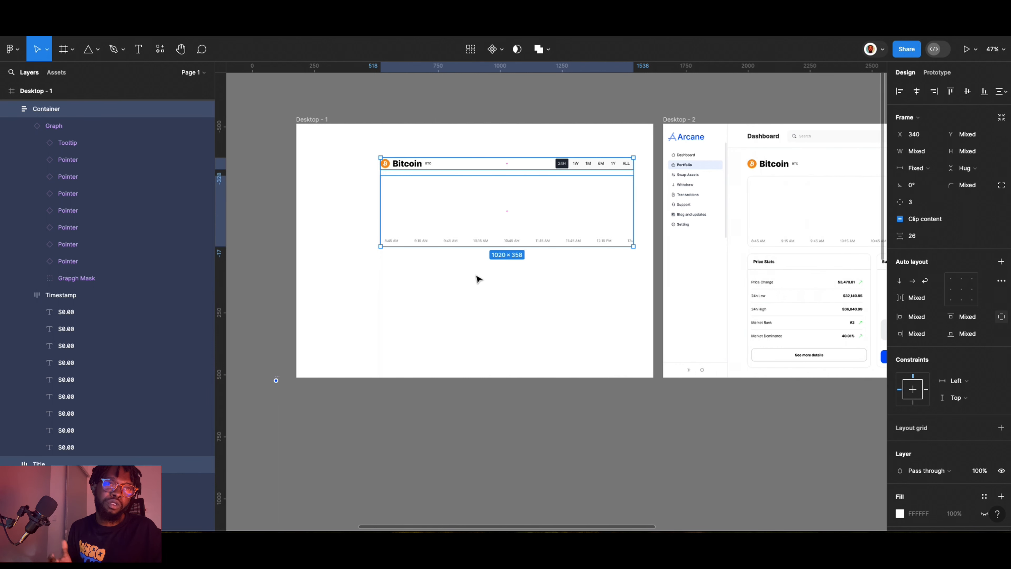
{"action": "left_click", "coordinate": [921, 239]}
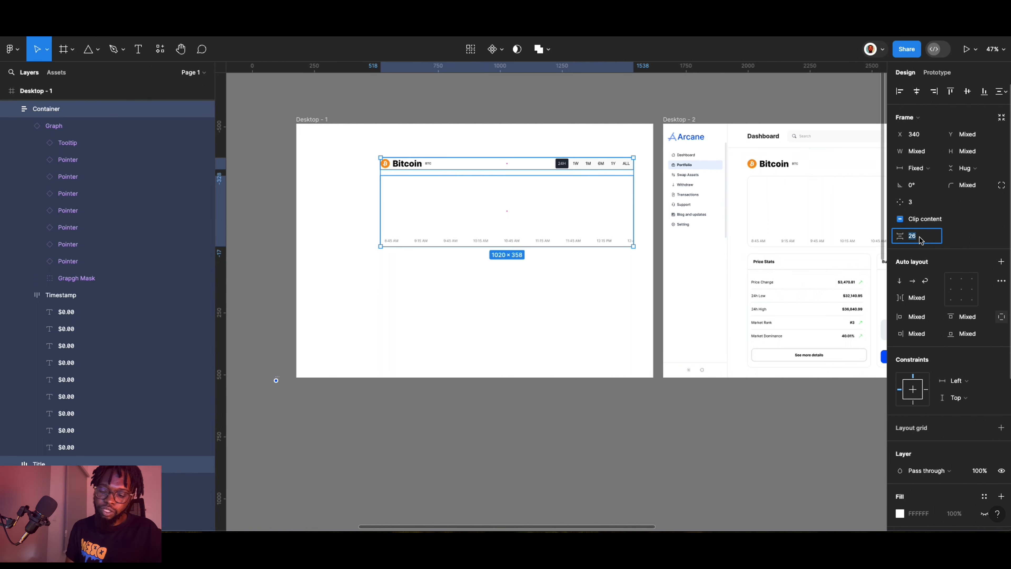
{"action": "type", "text": "24"}
{"action": "key", "text": "Return"}
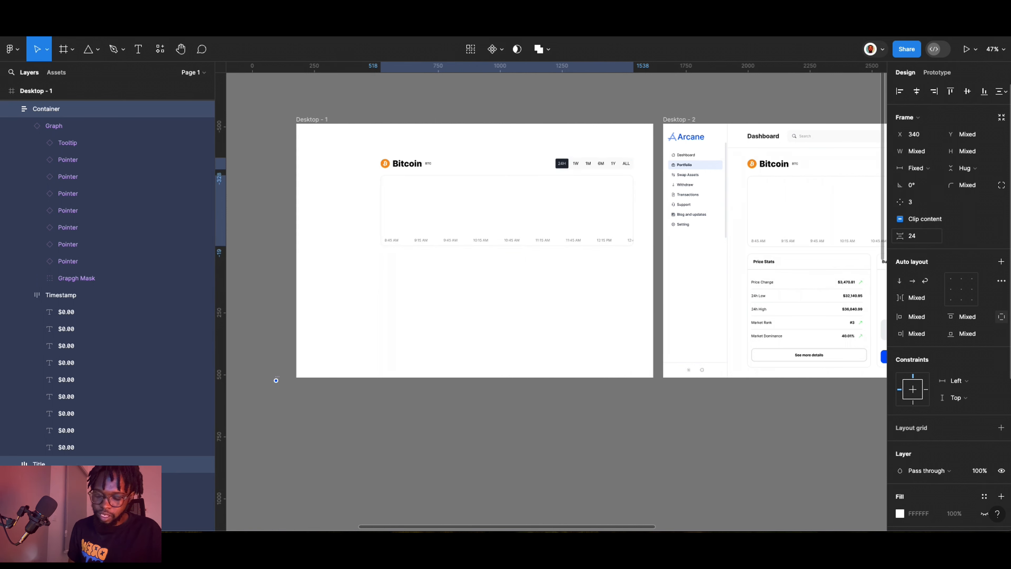
Set the spacing between the Bitcoin title row and graph container to 24 in Desktop - 2 and match it in Desktop - 3.
{"action": "scroll", "coordinate": [341, 232], "scroll_direction": "down", "scroll_amount": 5}
{"action": "scroll", "coordinate": [424, 227], "scroll_direction": "up", "scroll_amount": 3}
{"action": "left_click", "coordinate": [426, 231]}
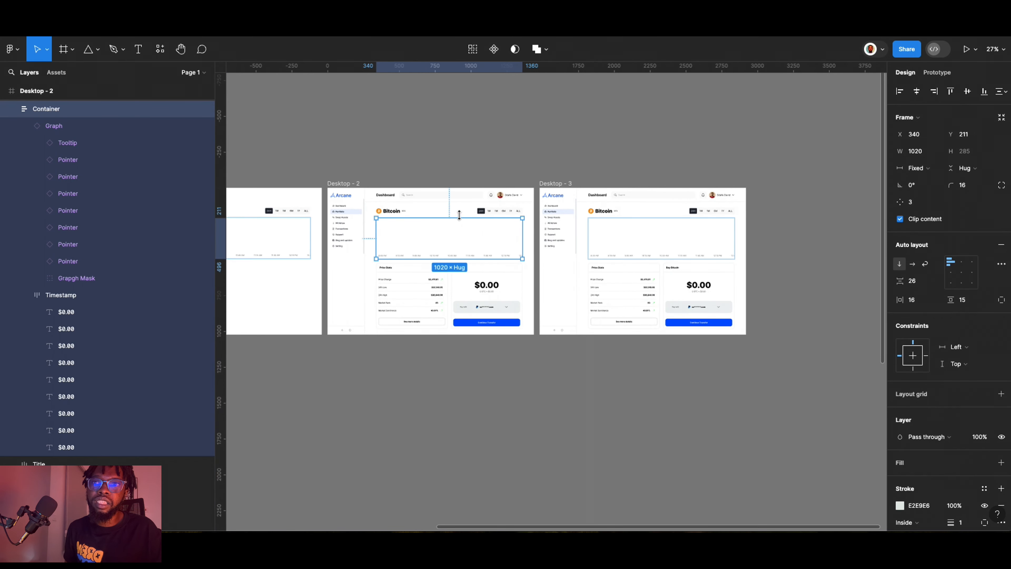
{"action": "left_click", "coordinate": [924, 238]}
{"action": "type", "text": "26"}
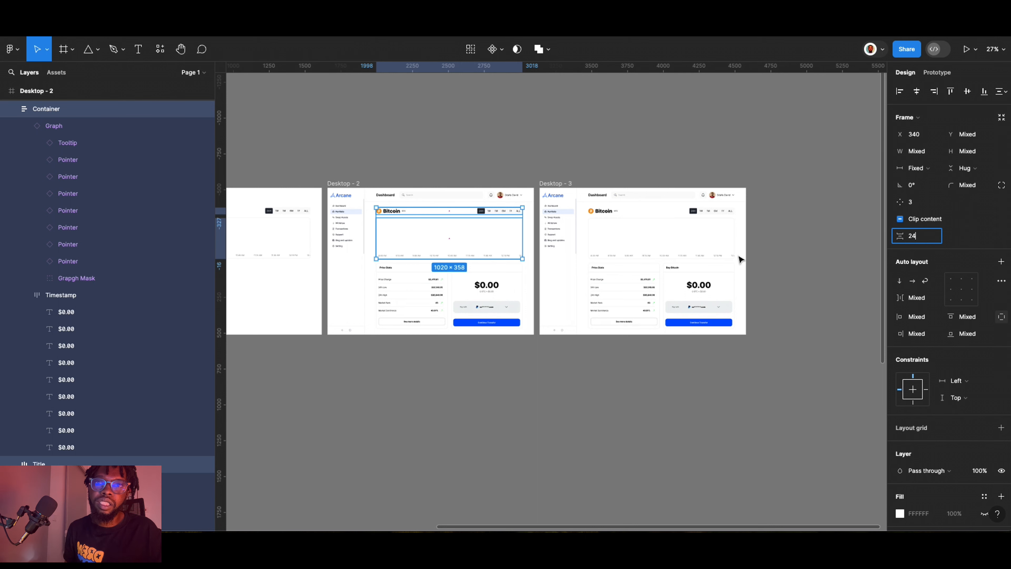
{"action": "left_click", "coordinate": [645, 251]}
{"action": "left_click", "coordinate": [924, 236]}
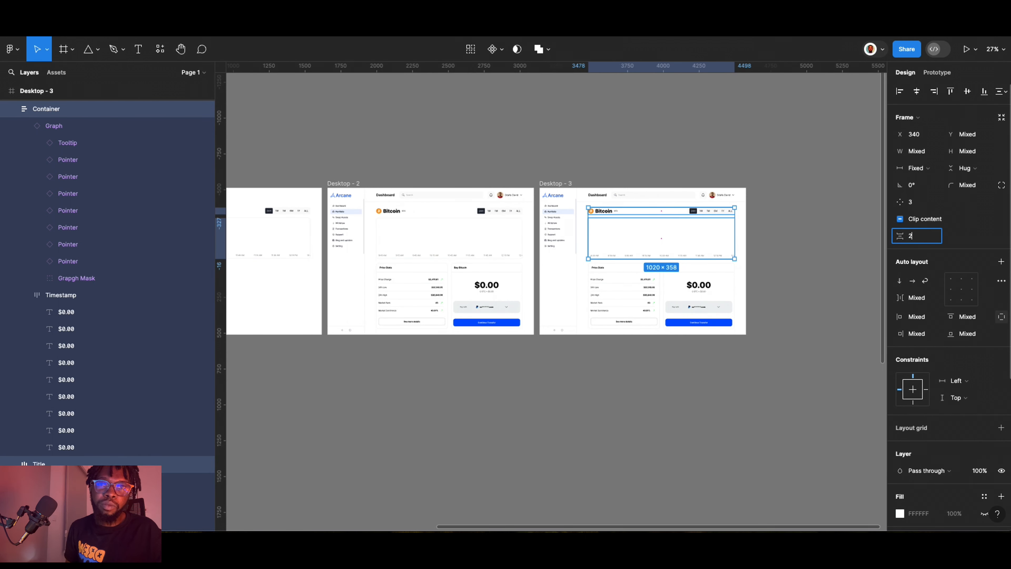
{"action": "left_click", "coordinate": [848, 262]}
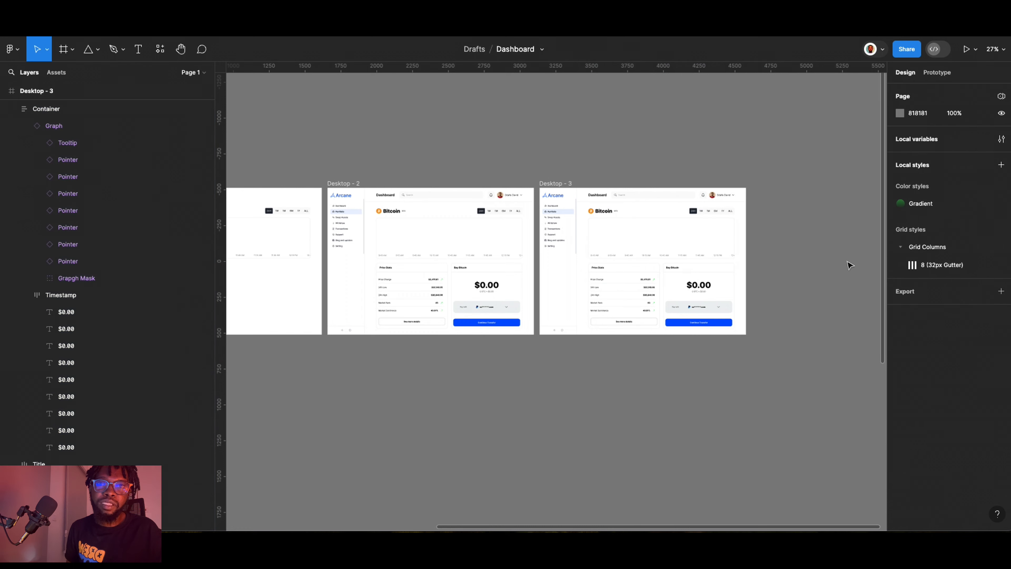
Distribute the Bitcoin title row, graph container and cards container in Desktop - 3 vertically with a spacing of 24.
{"action": "left_click", "coordinate": [633, 213]}
{"action": "left_click", "coordinate": [627, 240], "text": "shift"}
{"action": "left_click", "coordinate": [622, 287], "text": "shift"}
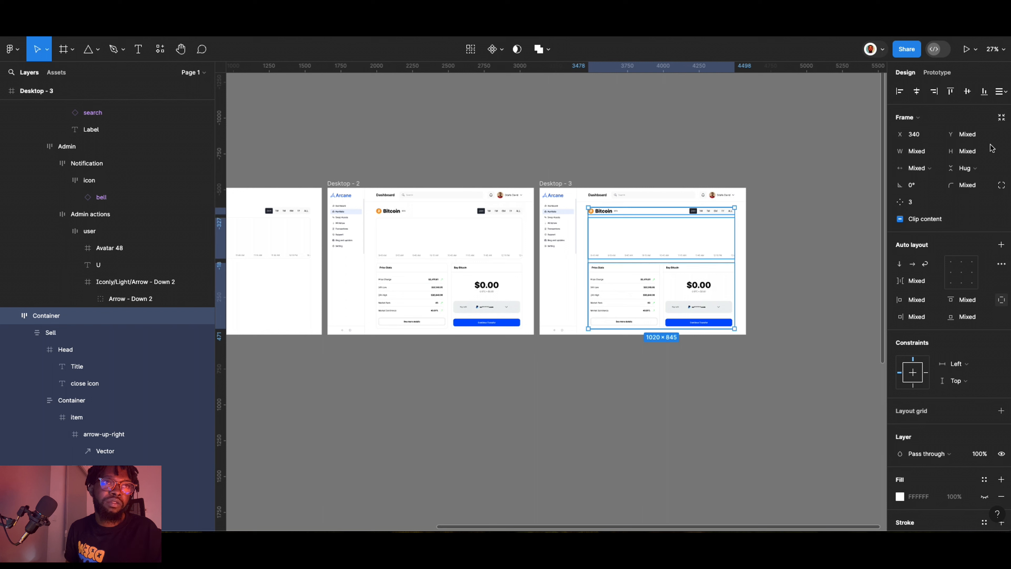
{"action": "left_click", "coordinate": [1000, 91]}
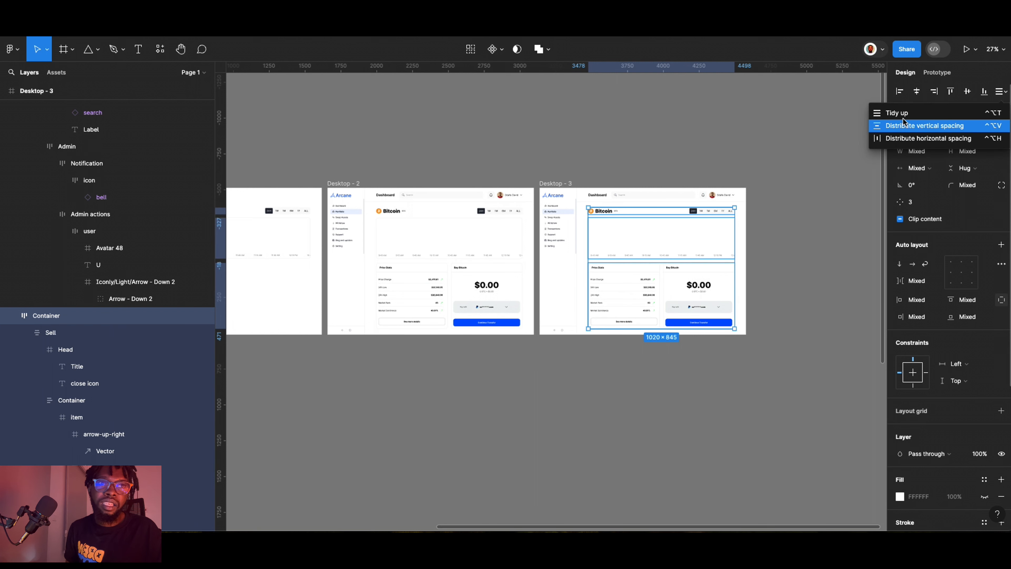
{"action": "left_click", "coordinate": [904, 124]}
{"action": "left_click", "coordinate": [920, 239]}
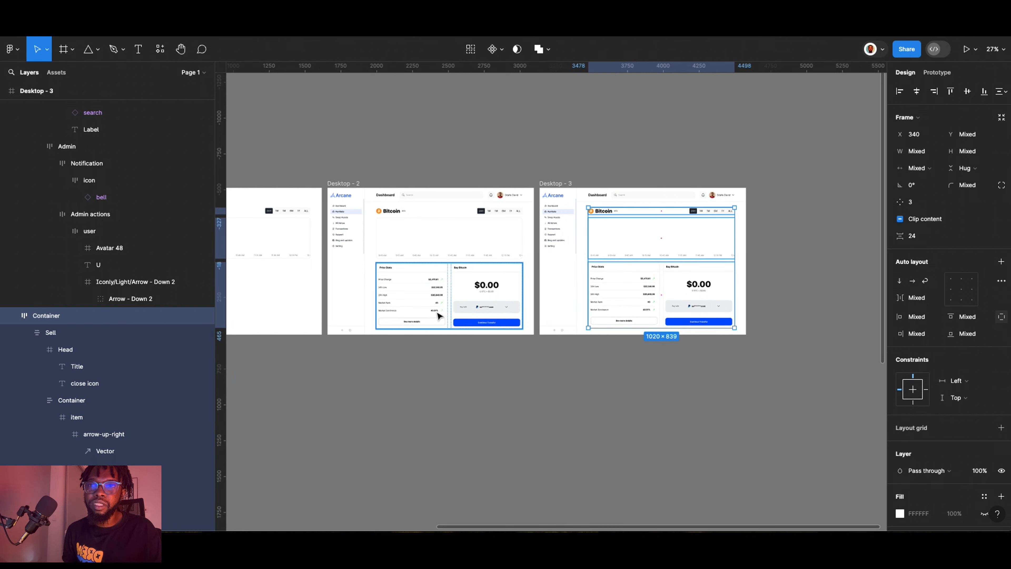
Tidy up the title row, graph container and cards container in Desktop - 2 and set their vertical spacing to 24.
{"action": "left_click", "coordinate": [431, 304]}
{"action": "left_click", "coordinate": [438, 243], "text": "shift"}
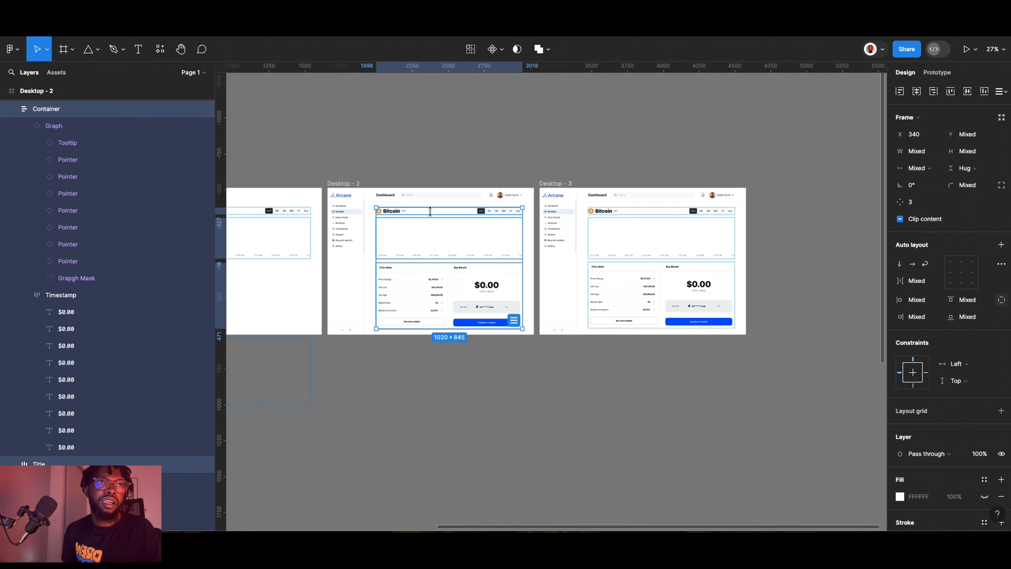
{"action": "left_click", "coordinate": [1001, 91]}
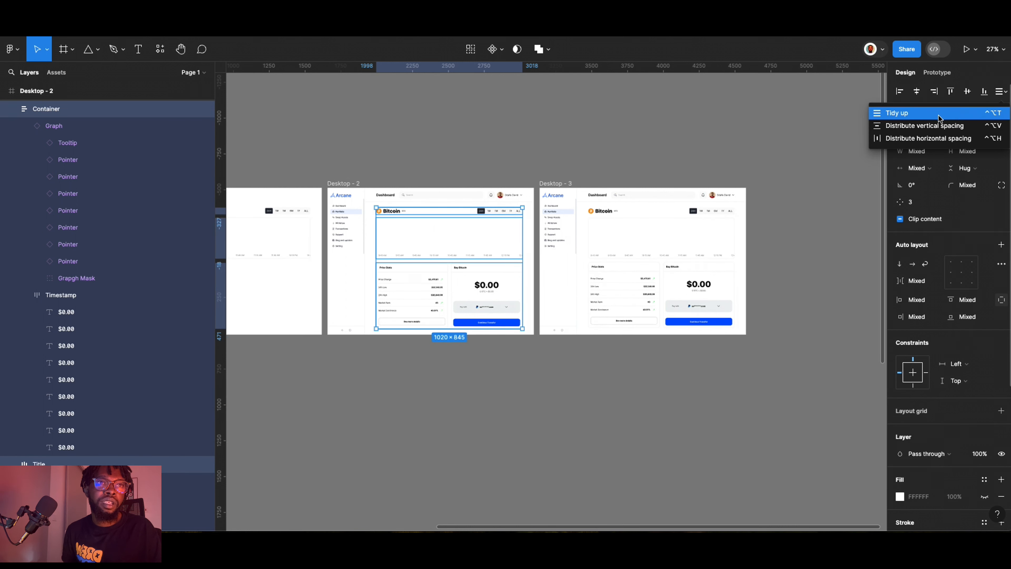
{"action": "left_click", "coordinate": [936, 114]}
{"action": "left_click", "coordinate": [915, 236]}
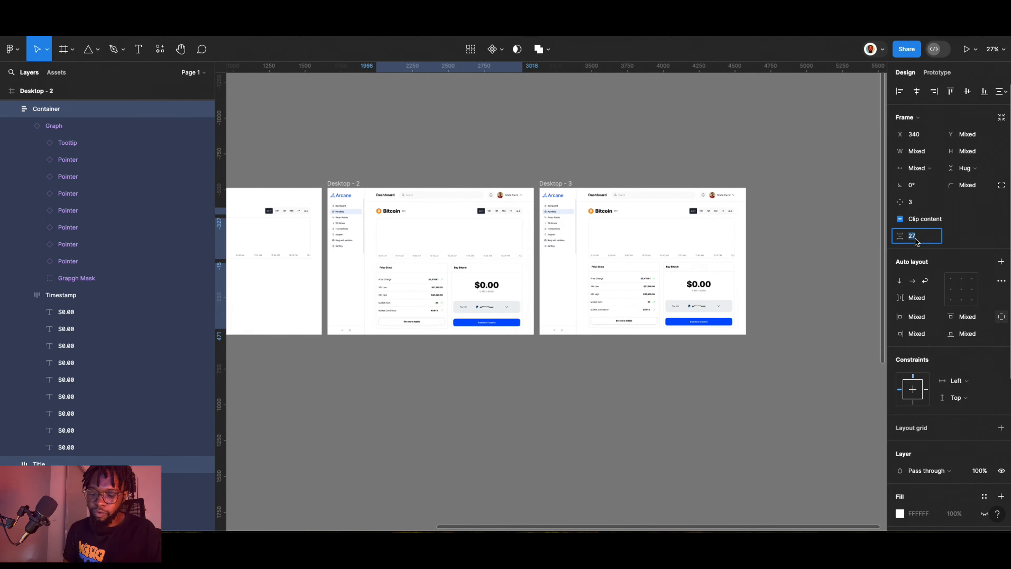
{"action": "type", "text": "24"}
{"action": "key", "text": "Return"}
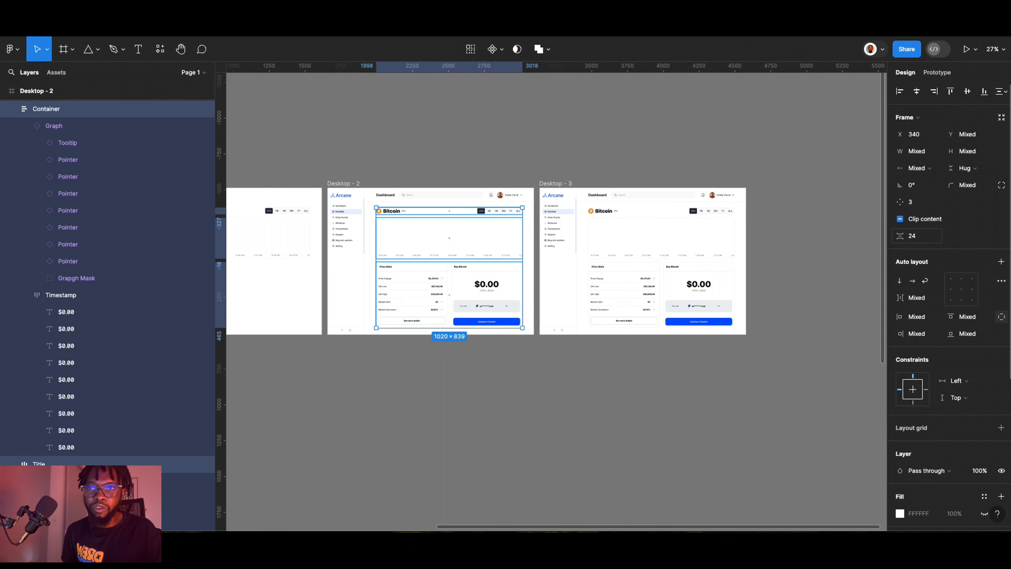
Inspect the spacing between the title row, graph container and Price Stats and Buy Bitcoin cards in Desktop - 2.
{"action": "scroll", "coordinate": [422, 276], "scroll_direction": "up", "scroll_amount": 3}
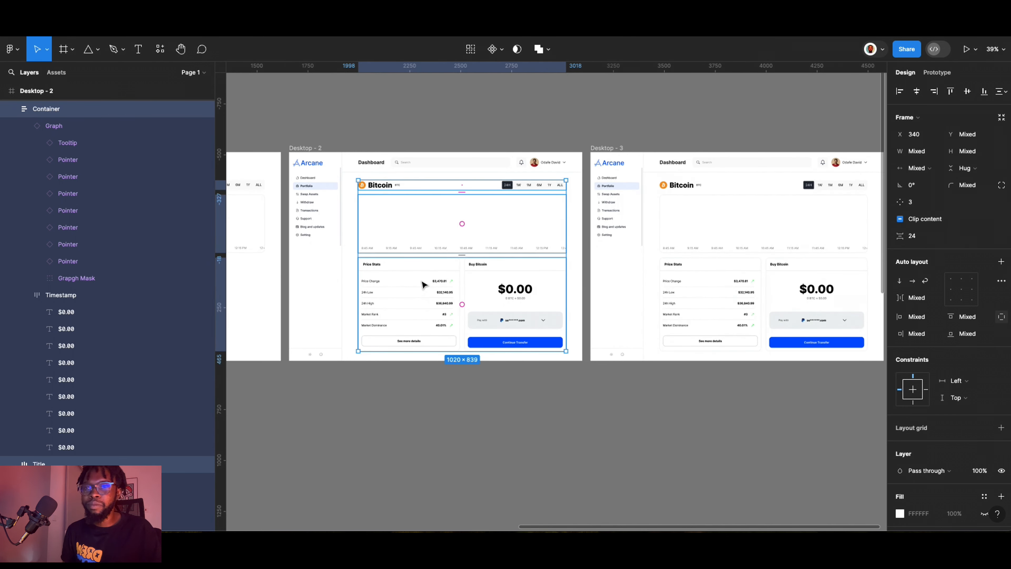
{"action": "scroll", "coordinate": [424, 285], "scroll_direction": "up", "scroll_amount": 1}
{"action": "scroll", "coordinate": [449, 310], "scroll_direction": "up", "scroll_amount": 5}
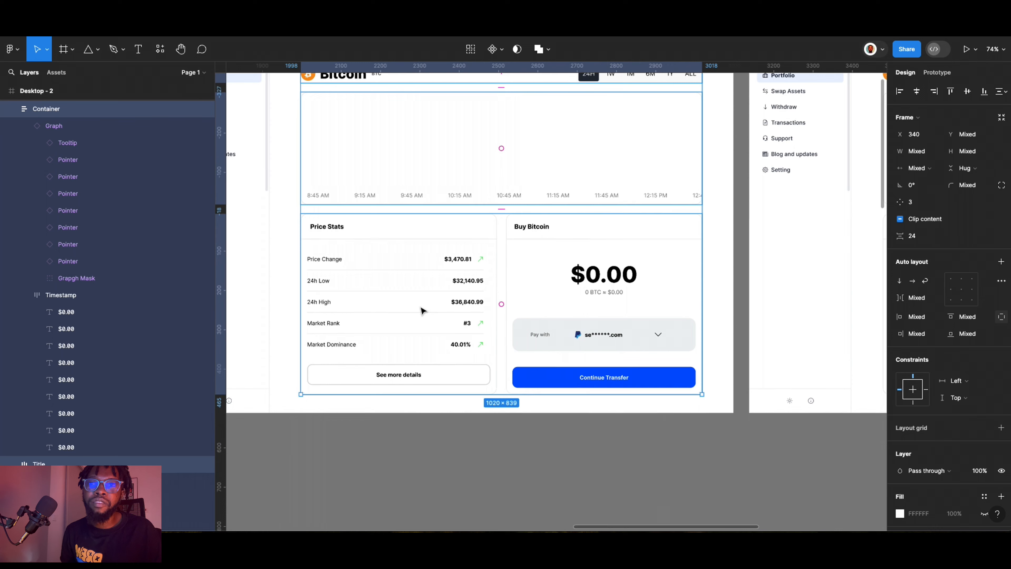
{"action": "left_click", "coordinate": [459, 290]}
{"action": "double_click", "coordinate": [461, 289]}
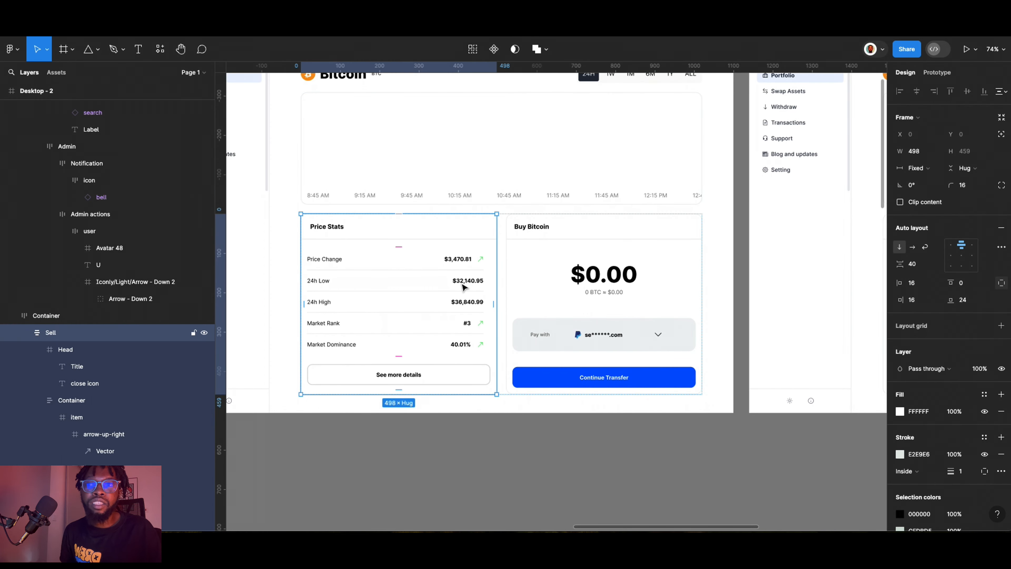
{"action": "left_click", "coordinate": [278, 260]}
{"action": "left_click", "coordinate": [482, 279]}
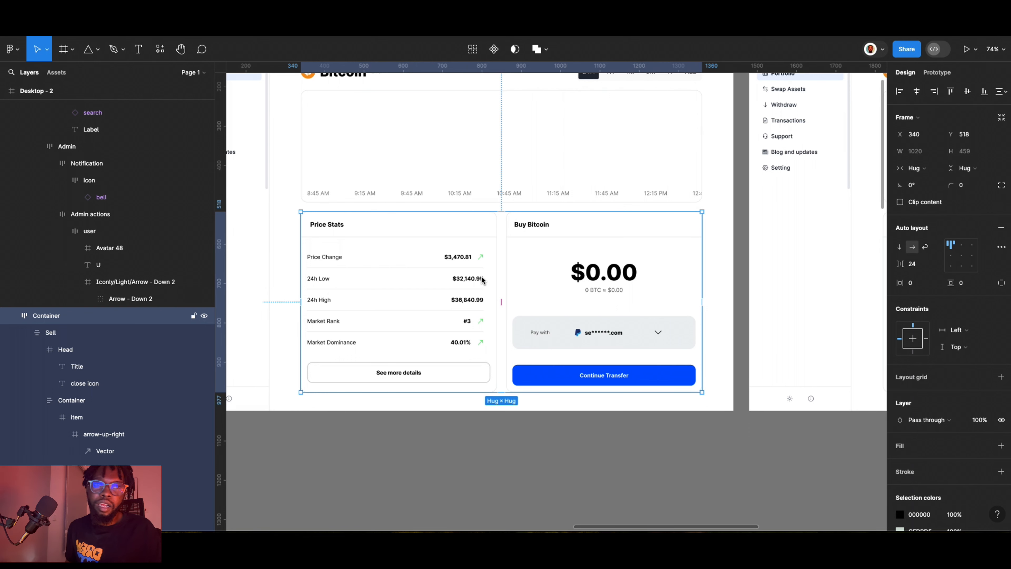
{"action": "scroll", "coordinate": [483, 278], "scroll_direction": "up", "scroll_amount": 1}
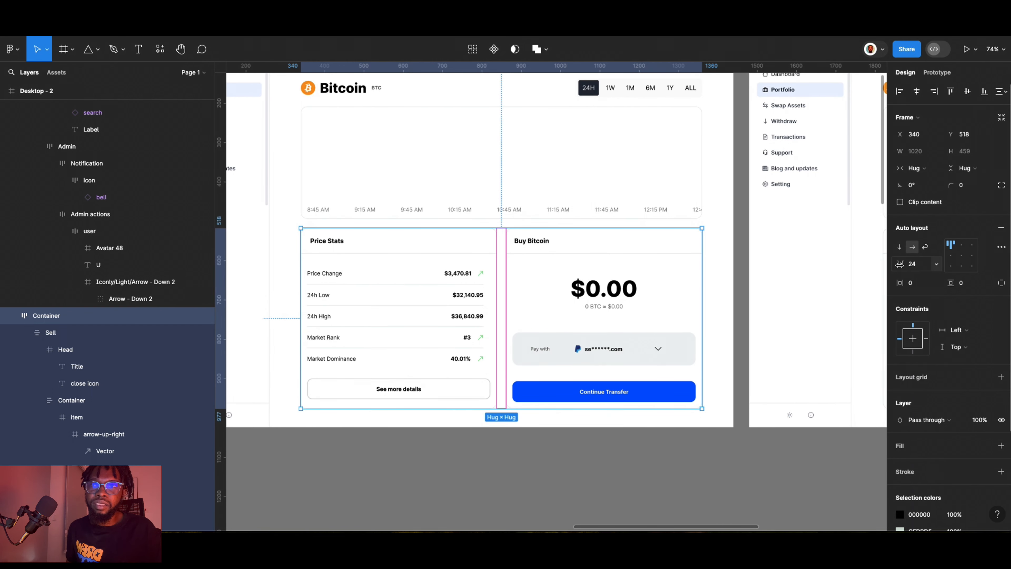
{"action": "left_click", "coordinate": [416, 181]}
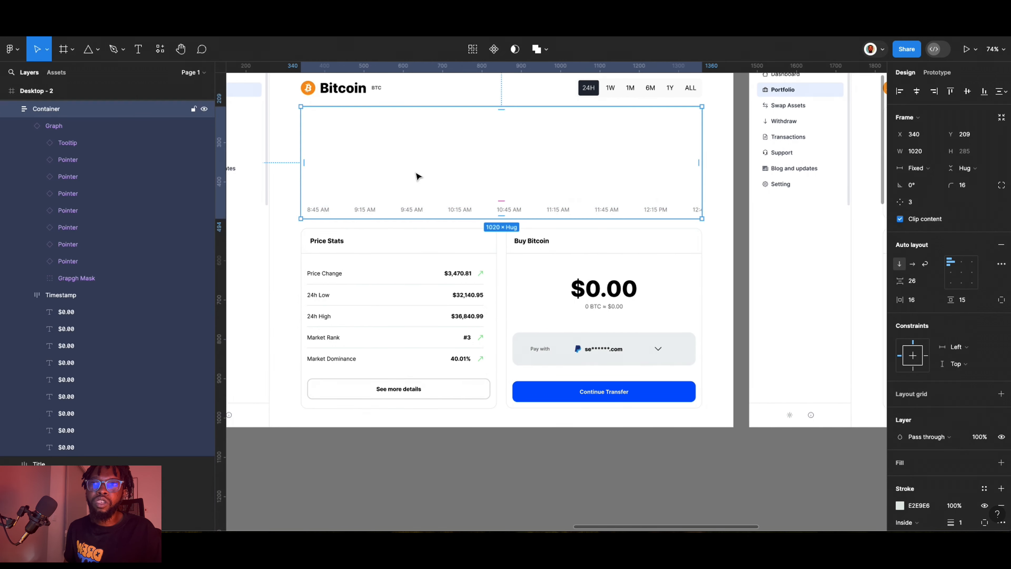
{"action": "left_click", "coordinate": [410, 93], "text": "shift"}
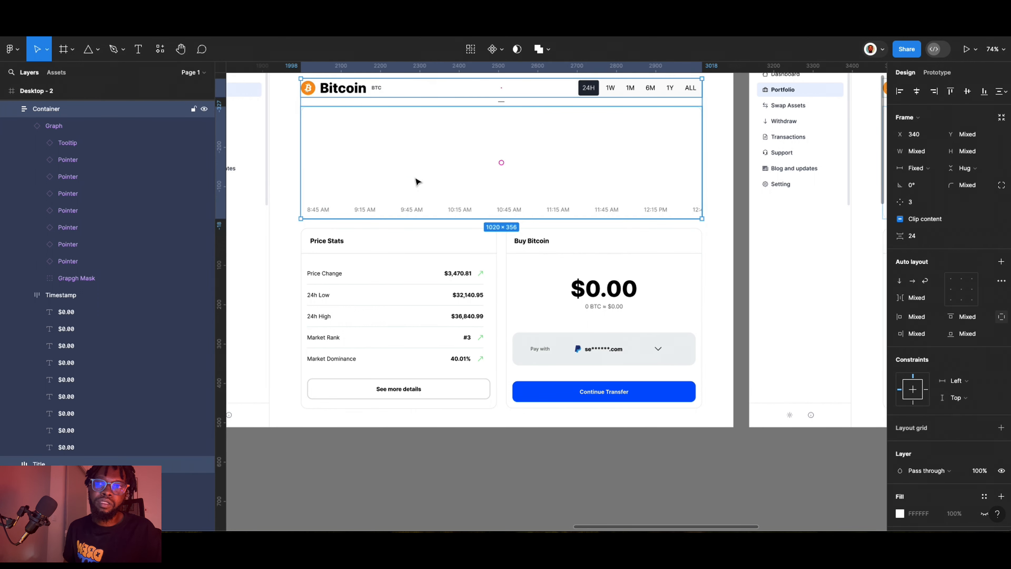
{"action": "left_click", "coordinate": [418, 276], "text": "shift"}
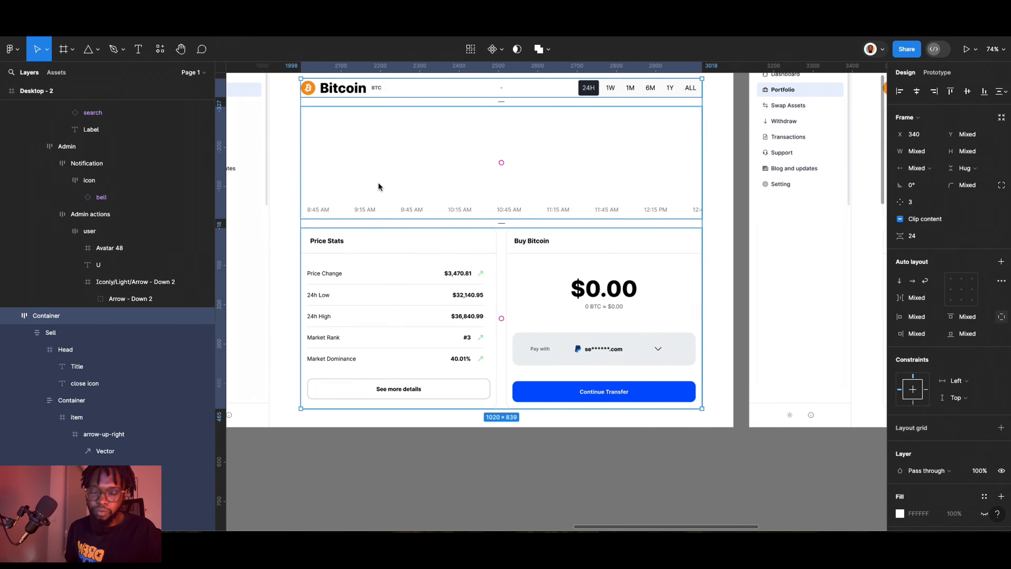
{"action": "scroll", "coordinate": [341, 277], "scroll_direction": "down", "scroll_amount": 5}
{"action": "scroll", "coordinate": [434, 359], "scroll_direction": "down", "scroll_amount": 2}
{"action": "scroll", "coordinate": [444, 354], "scroll_direction": "down", "scroll_amount": 3}
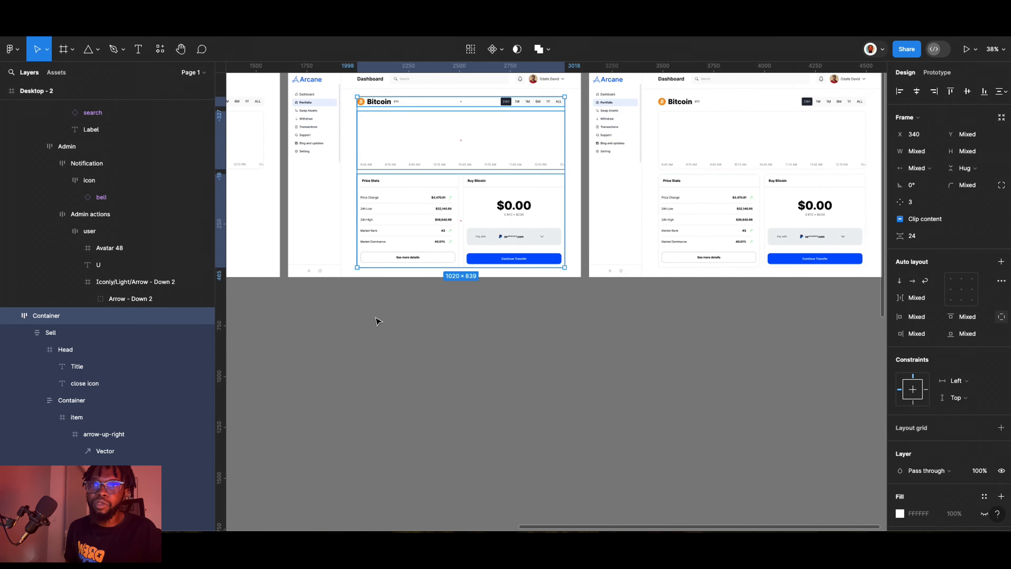
{"action": "left_click", "coordinate": [619, 361]}
{"action": "scroll", "coordinate": [578, 362], "scroll_direction": "down", "scroll_amount": 2}
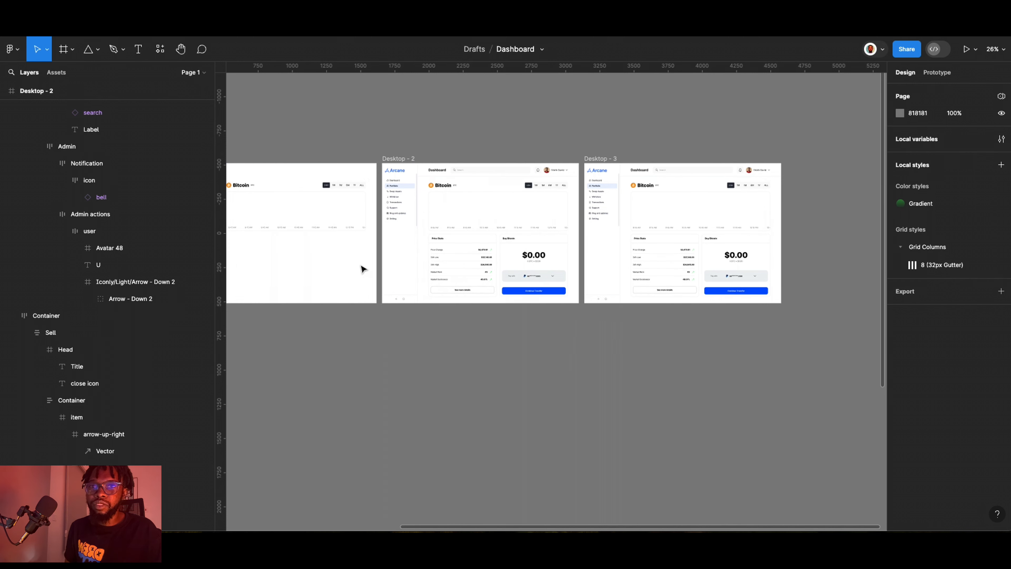
{"action": "scroll", "coordinate": [363, 269], "scroll_direction": "down", "scroll_amount": 3}
Move the container with the Price Stats and Buy Bitcoin cards in Desktop - 1 straight up to Y 524, below the graph.
{"action": "scroll", "coordinate": [592, 344], "scroll_direction": "up", "scroll_amount": 6}
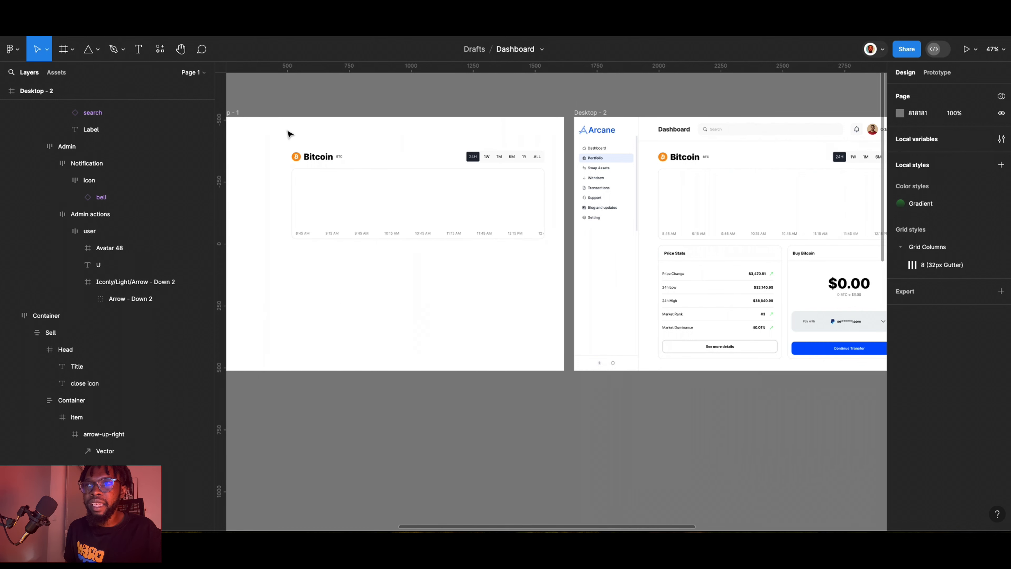
{"action": "left_click", "coordinate": [235, 113]}
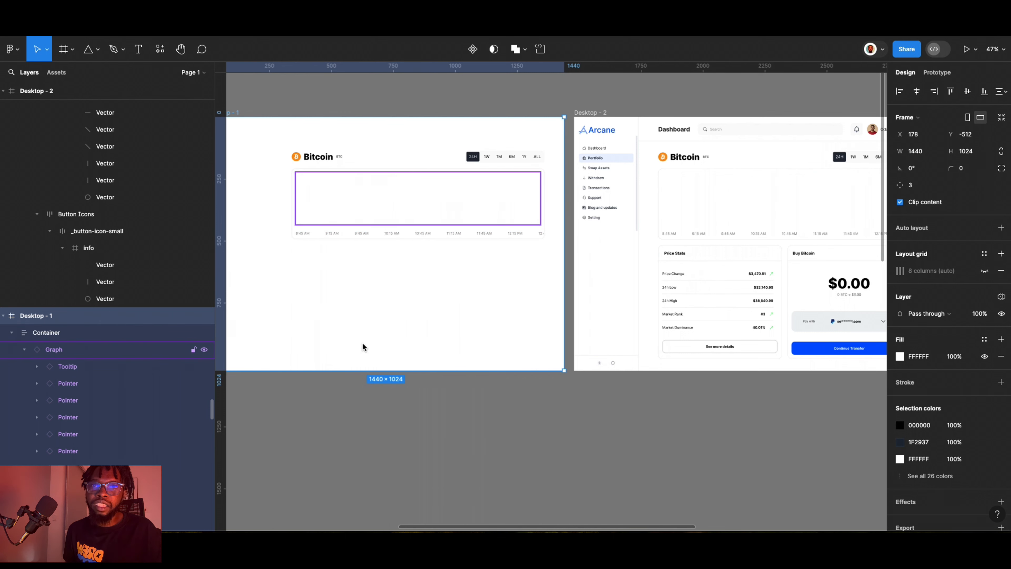
{"action": "scroll", "coordinate": [598, 305], "scroll_direction": "down", "scroll_amount": 5}
{"action": "scroll", "coordinate": [599, 299], "scroll_direction": "up", "scroll_amount": 5}
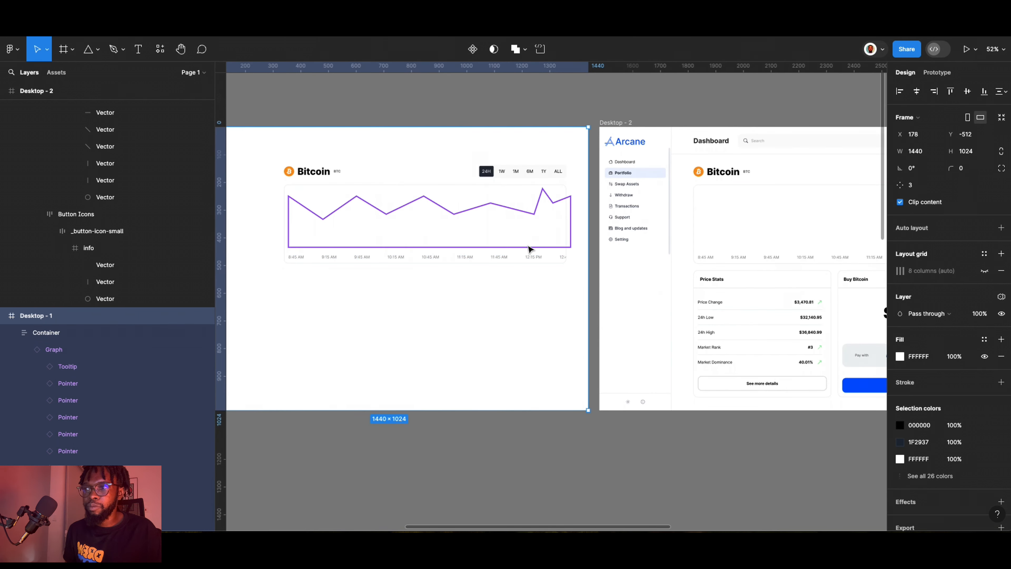
{"action": "left_click", "coordinate": [13, 333]}
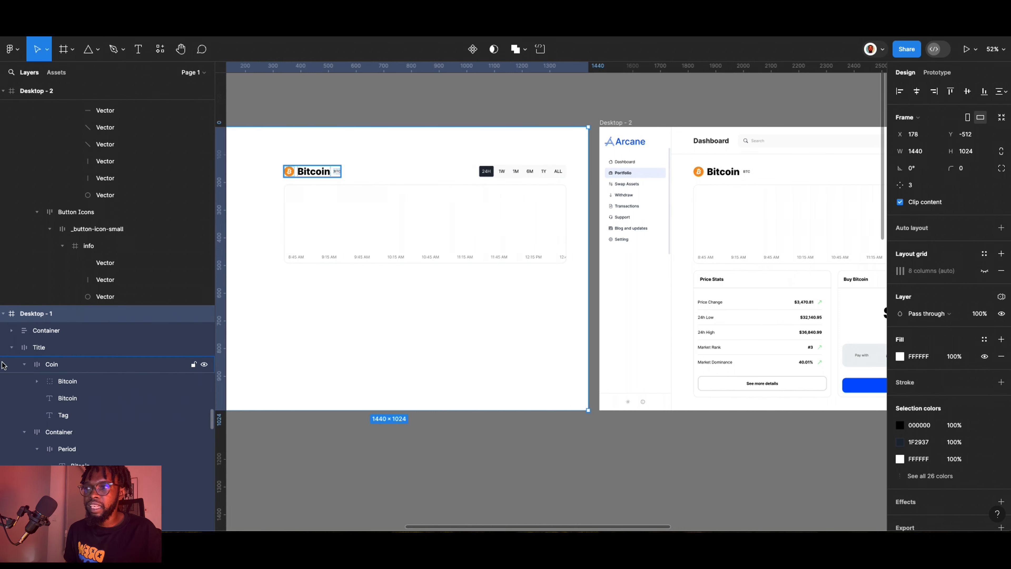
{"action": "left_click", "coordinate": [11, 348]}
{"action": "left_click", "coordinate": [12, 367]}
{"action": "left_click", "coordinate": [46, 382]}
{"action": "key", "text": "shift+Up"}
{"action": "key", "text": "shift+Up"}
{"action": "key", "text": "shift+Up"}
{"action": "key", "text": "shift+Up"}
{"action": "key", "text": "shift+Up"}
{"action": "key", "text": "shift+Up"}
{"action": "key", "text": "shift+Up"}
{"action": "key", "text": "shift+Up"}
{"action": "key", "text": "shift+Up"}
{"action": "key", "text": "shift+Up"}
{"action": "key", "text": "shift+Up"}
{"action": "key", "text": "shift+Up"}
{"action": "key", "text": "shift+Up"}
{"action": "key", "text": "shift+Up"}
{"action": "key", "text": "shift+Up"}
{"action": "key", "text": "shift+Up"}
{"action": "key", "text": "shift+Up"}
{"action": "key", "text": "shift+Up"}
{"action": "key", "text": "shift+Up"}
{"action": "key", "text": "shift+Up"}
{"action": "key", "text": "shift+Up"}
{"action": "key", "text": "shift+Up"}
{"action": "key", "text": "shift+Up"}
{"action": "key", "text": "shift+Up"}
{"action": "key", "text": "shift+Up"}
{"action": "key", "text": "shift+Up"}
{"action": "key", "text": "shift+Up"}
{"action": "key", "text": "shift+Up"}
{"action": "key", "text": "shift+Up"}
{"action": "key", "text": "shift+Up"}
{"action": "key", "text": "shift+Up"}
{"action": "key", "text": "shift+Up"}
{"action": "key", "text": "shift+Up"}
{"action": "key", "text": "shift+Up"}
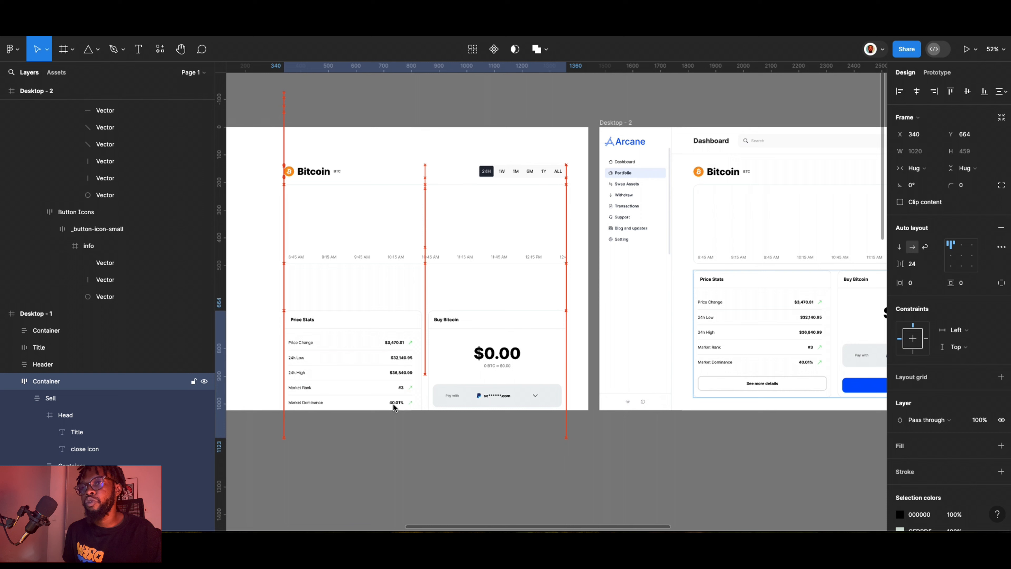
{"action": "key", "text": "shift+Up"}
{"action": "key", "text": "shift+Up"}
{"action": "key", "text": "shift+Up"}
{"action": "key", "text": "shift+Up"}
{"action": "key", "text": "shift+Up"}
{"action": "key", "text": "shift+Up"}
{"action": "key", "text": "shift+Up"}
{"action": "key", "text": "shift+Up"}
{"action": "key", "text": "shift+Up"}
{"action": "key", "text": "shift+Up"}
{"action": "key", "text": "shift+Up"}
{"action": "key", "text": "shift+Up"}
{"action": "key", "text": "shift+Up"}
{"action": "key", "text": "shift+Up"}
{"action": "key", "text": "shift+Up"}
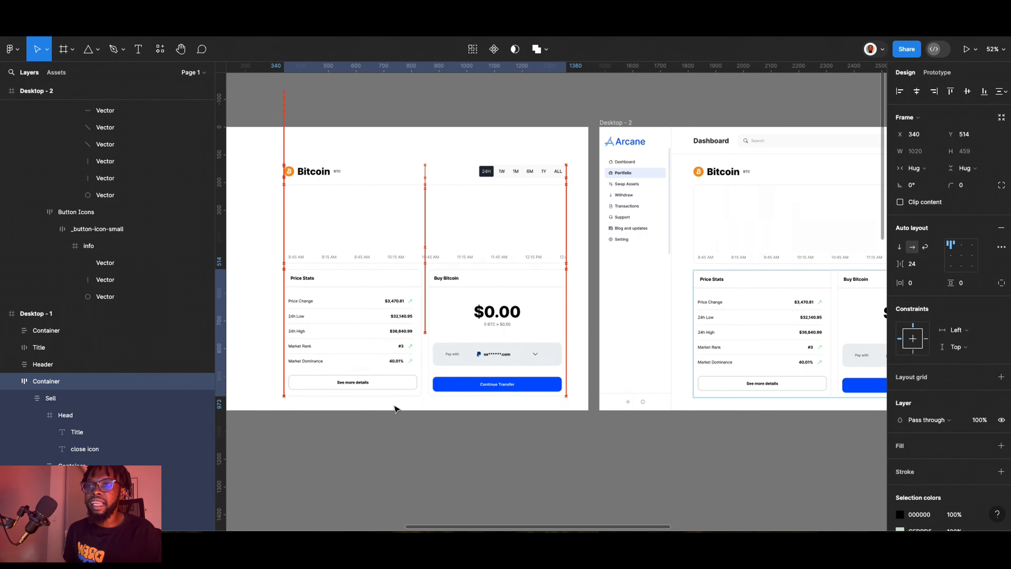
{"action": "key", "text": "shift+Down"}
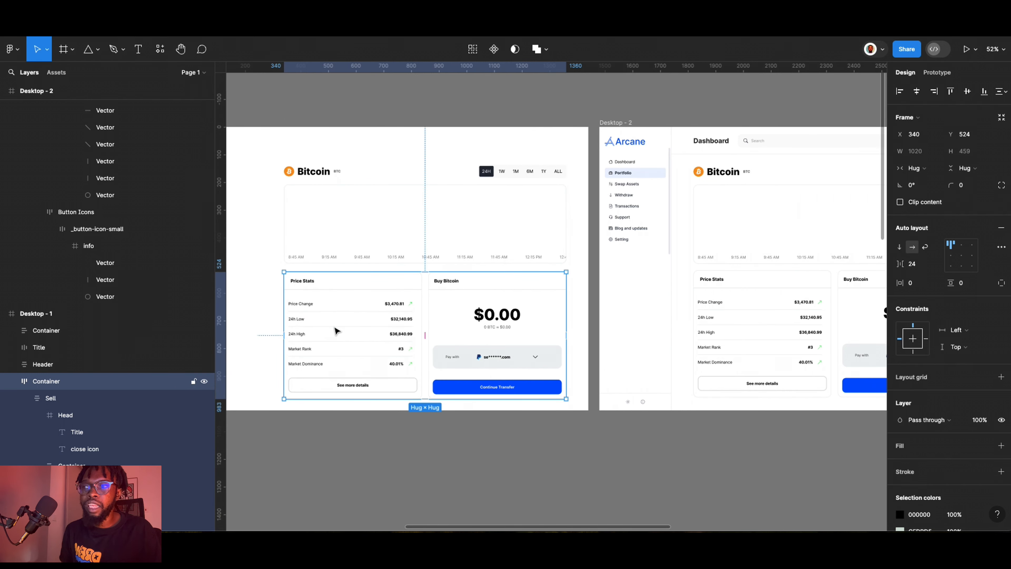
Remove auto layout from the cards container in Desktop - 1 and shift its Price Stats card horizontally to X -160.
{"action": "scroll", "coordinate": [438, 343], "scroll_direction": "down", "scroll_amount": 1}
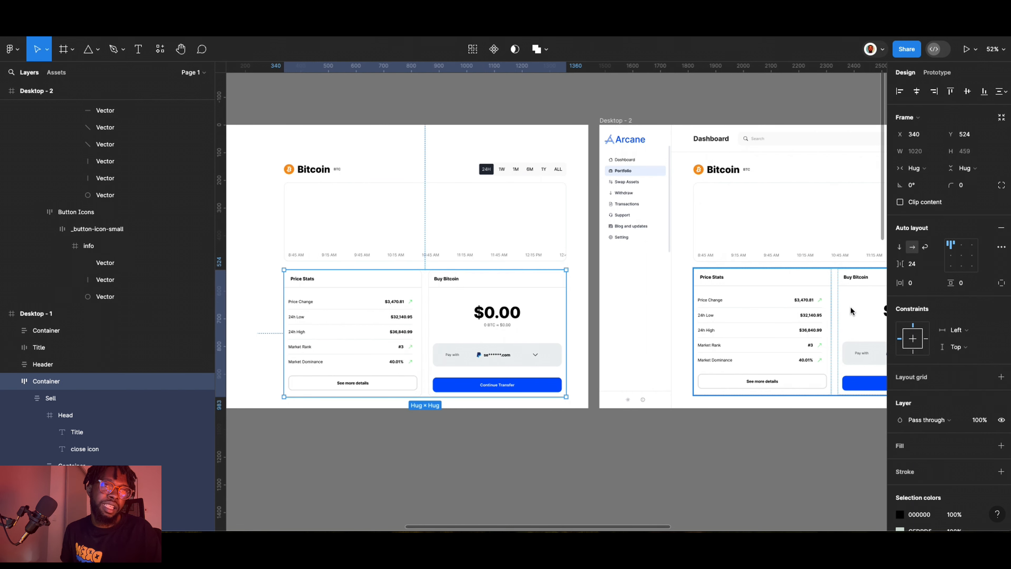
{"action": "left_click", "coordinate": [1002, 229]}
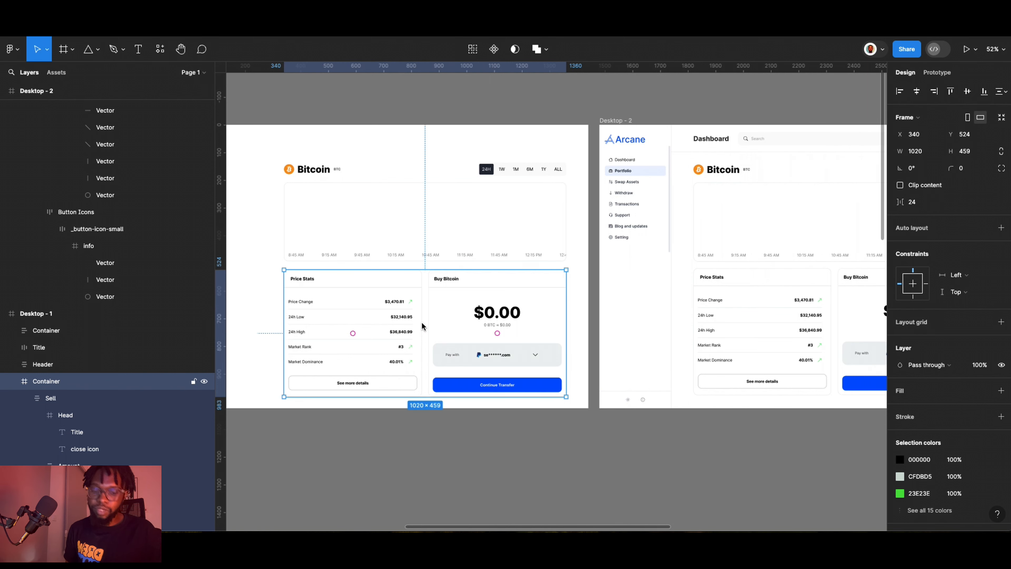
{"action": "key", "text": "Return"}
{"action": "key", "text": "shift+Left"}
{"action": "key", "text": "shift+Left"}
{"action": "key", "text": "shift+Left"}
{"action": "key", "text": "shift+Left"}
{"action": "key", "text": "shift+Left"}
{"action": "key", "text": "shift+Left"}
{"action": "key", "text": "shift+Left"}
{"action": "key", "text": "shift+Left"}
{"action": "key", "text": "shift+Left"}
{"action": "key", "text": "shift+Left"}
{"action": "key", "text": "shift+Left"}
{"action": "key", "text": "shift+Left"}
{"action": "key", "text": "shift+Left"}
{"action": "key", "text": "shift+Left"}
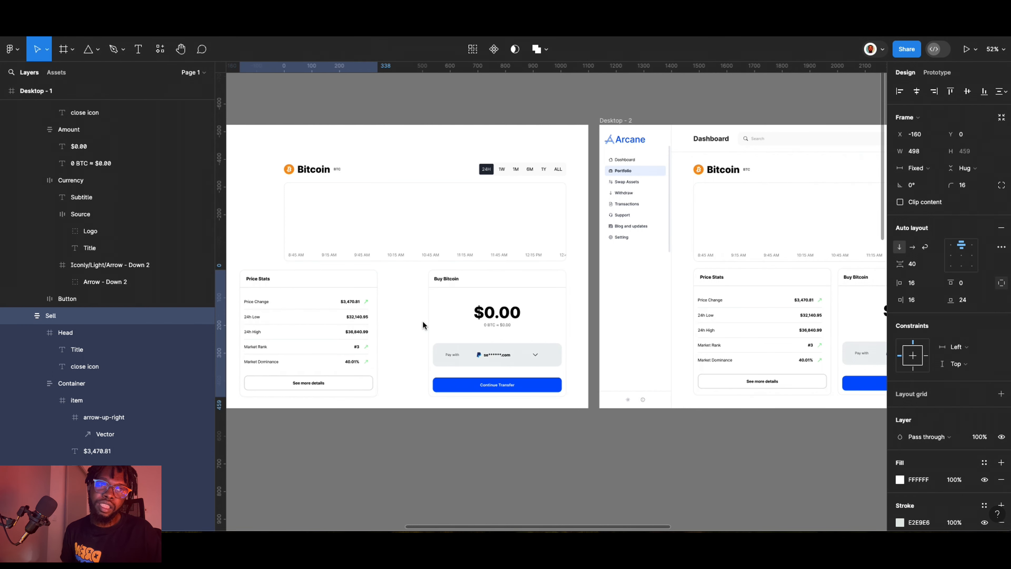
Set the layer opacity of the Price Stats card in Desktop - 1 to 0%.
{"action": "left_click", "coordinate": [979, 437]}
{"action": "type", "text": "0"}
{"action": "key", "text": "Return"}
Shift the Buy Bitcoin card in Desktop - 1 horizontally to X 752, partly beyond the frame's right edge.
{"action": "left_click", "coordinate": [457, 333]}
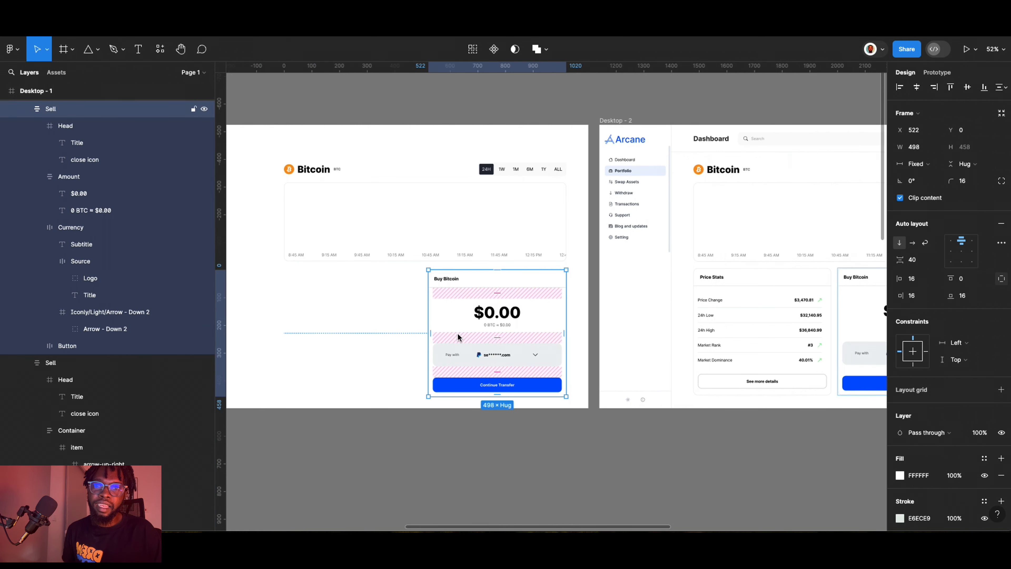
{"action": "key", "text": "shift+Right"}
{"action": "key", "text": "shift+Right"}
{"action": "key", "text": "shift+Right"}
{"action": "key", "text": "shift+Right"}
{"action": "key", "text": "shift+Right"}
{"action": "key", "text": "shift+Right"}
{"action": "key", "text": "shift+Right"}
{"action": "key", "text": "shift+Right"}
{"action": "key", "text": "shift+Right"}
{"action": "key", "text": "shift+Right"}
{"action": "key", "text": "shift+Right"}
{"action": "key", "text": "shift+Right"}
{"action": "key", "text": "shift+Right"}
{"action": "key", "text": "shift+Right"}
{"action": "key", "text": "shift+Right"}
{"action": "key", "text": "shift+Right"}
{"action": "key", "text": "shift+Right"}
{"action": "key", "text": "shift+Right"}
{"action": "key", "text": "shift+Right"}
{"action": "key", "text": "shift+Right"}
{"action": "key", "text": "shift+Right"}
{"action": "key", "text": "shift+Right"}
{"action": "key", "text": "shift+Right"}
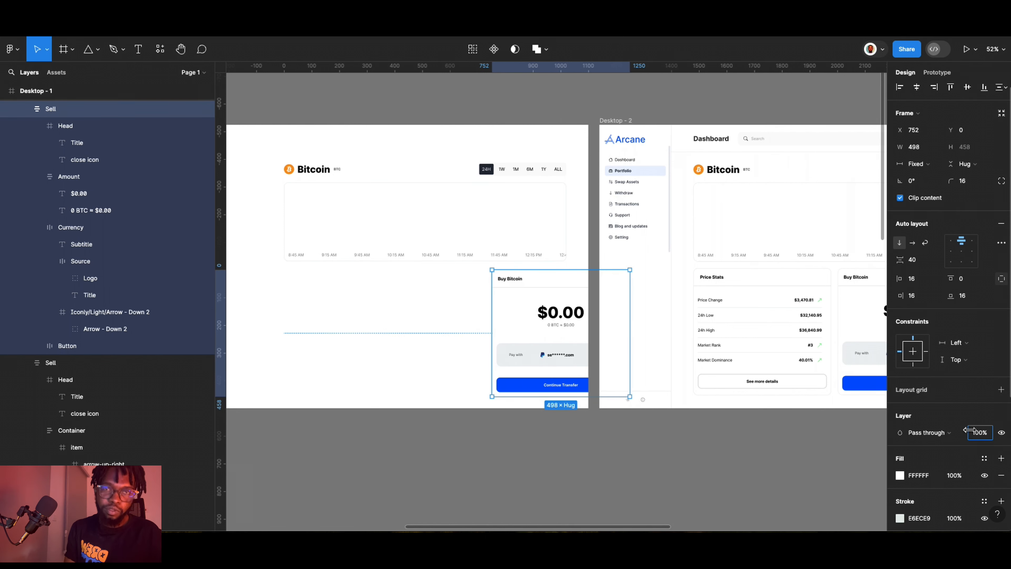
Set the layer opacity of the whole Buy Bitcoin card in Desktop - 1 to 0%.
{"action": "key", "text": "0"}
{"action": "key", "text": "Return"}
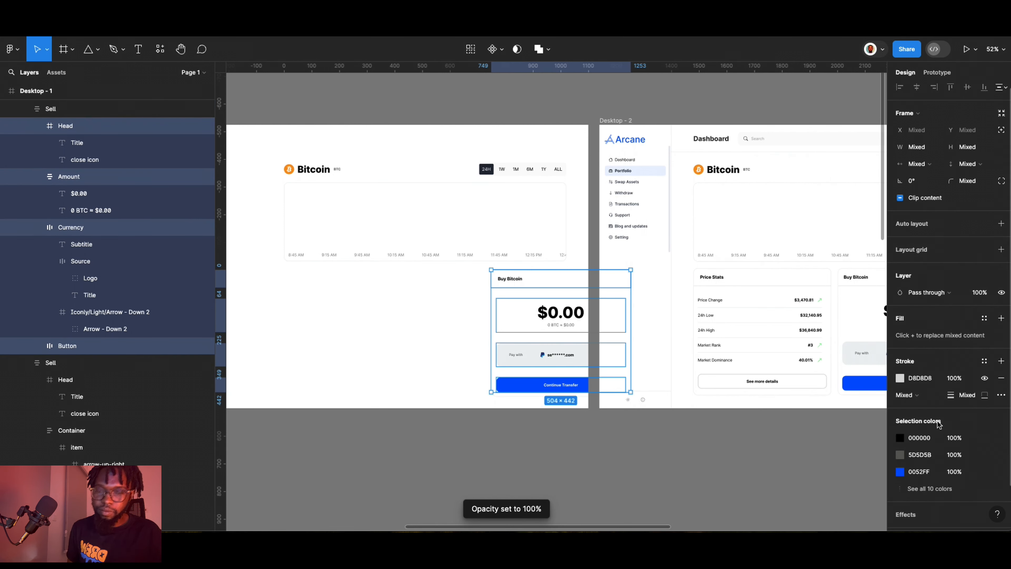
{"action": "key", "text": "shift+Return"}
{"action": "left_click", "coordinate": [979, 438]}
{"action": "key", "text": "Return"}
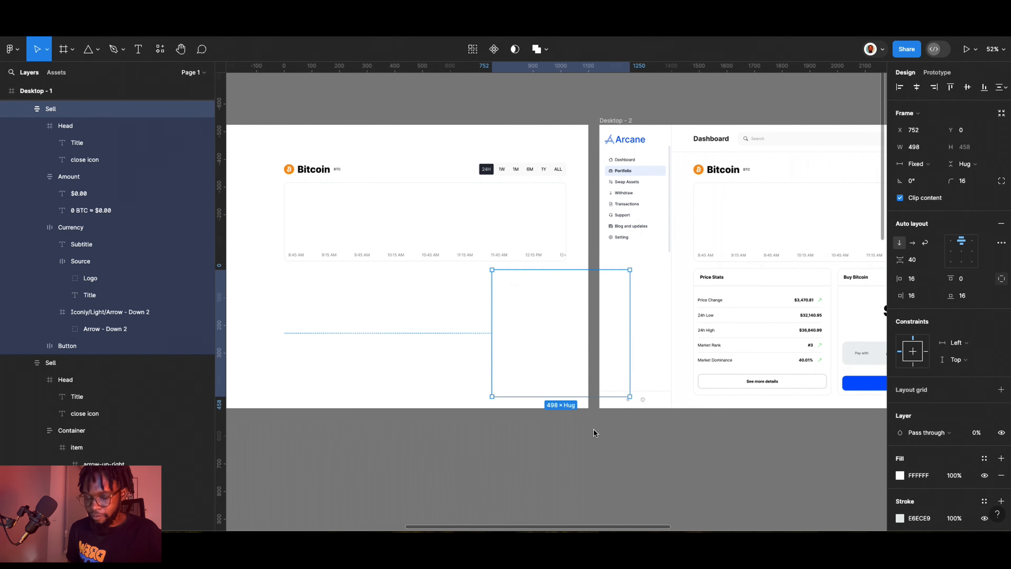
{"action": "left_click", "coordinate": [411, 465]}
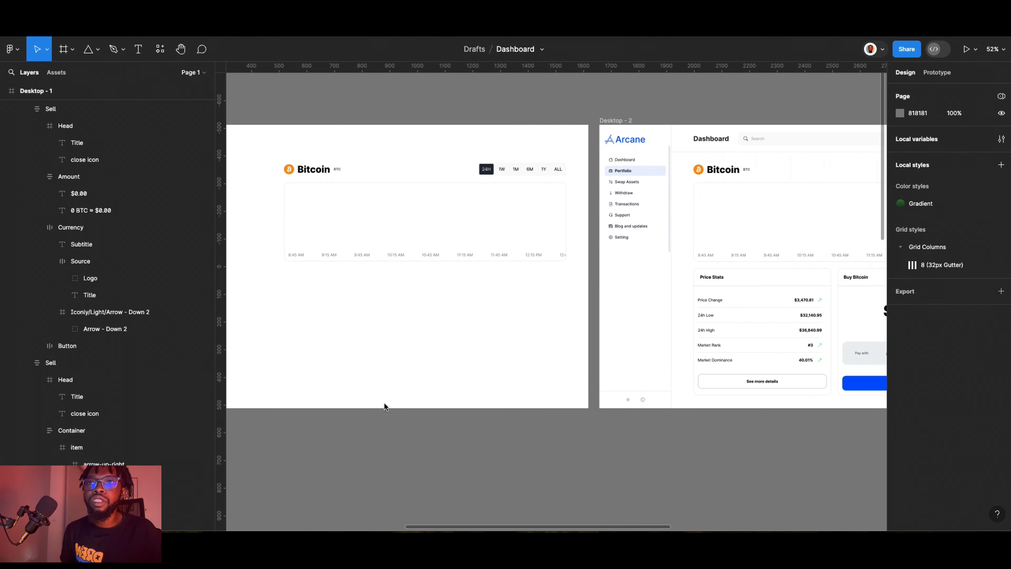
Shift the chart container in Desktop - 1 down to Y 248 and set its layer opacity to 0%.
{"action": "left_click", "coordinate": [441, 241]}
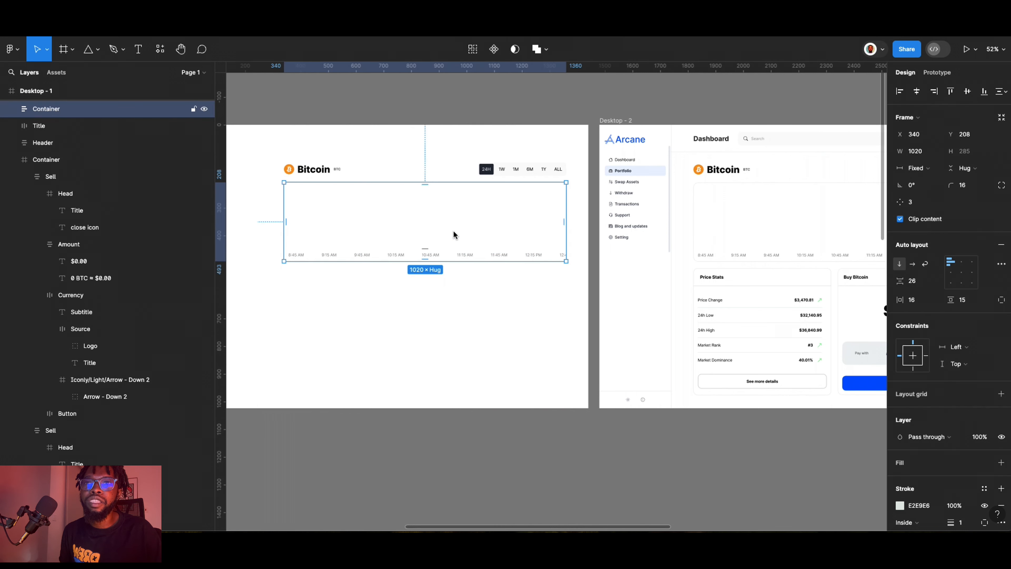
{"action": "left_click", "coordinate": [480, 175], "text": "shift"}
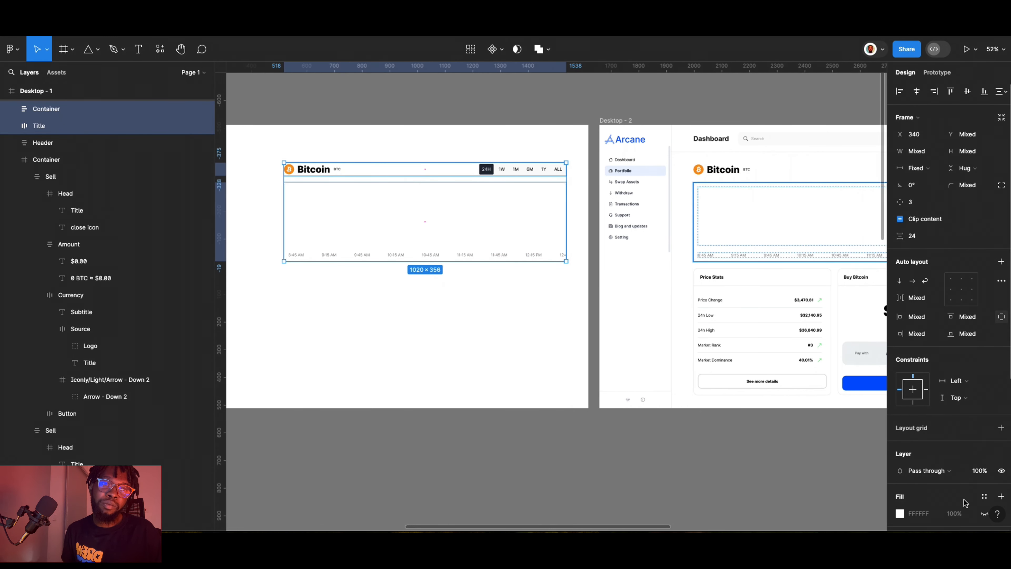
{"action": "left_click", "coordinate": [980, 471]}
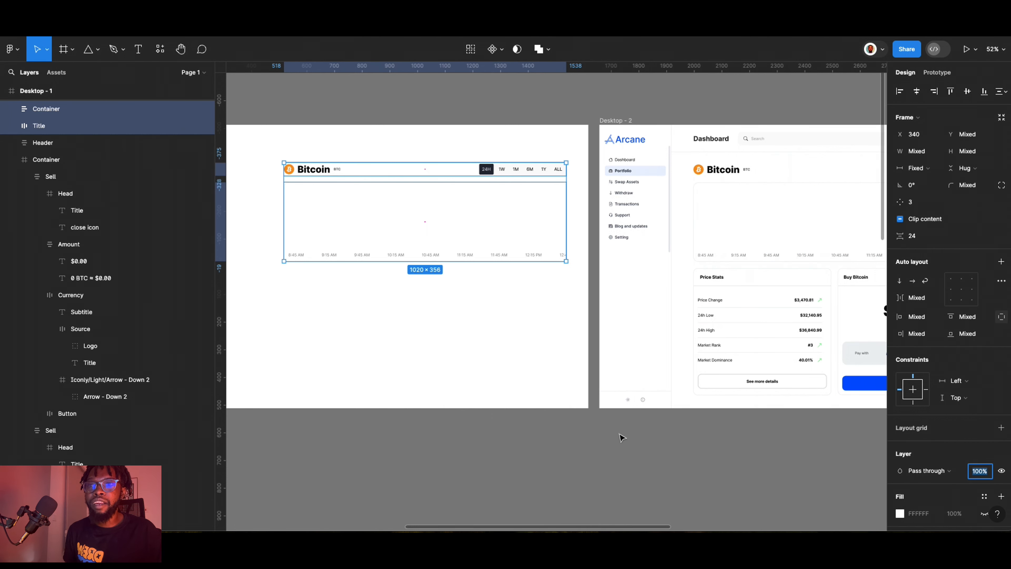
{"action": "left_click", "coordinate": [361, 334]}
{"action": "left_click", "coordinate": [395, 230]}
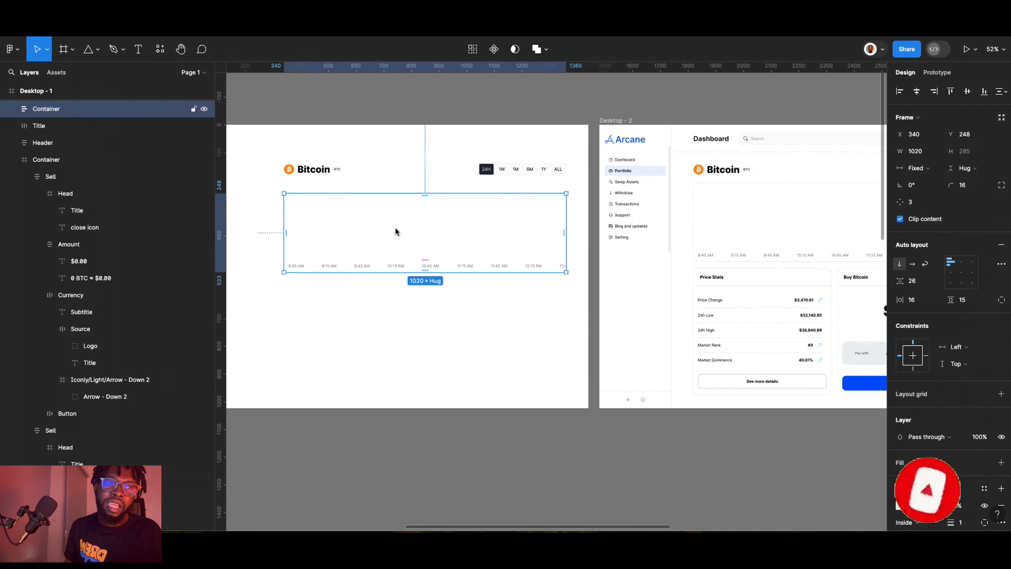
{"action": "left_click", "coordinate": [977, 437]}
{"action": "type", "text": "0"}
{"action": "key", "text": "Return"}
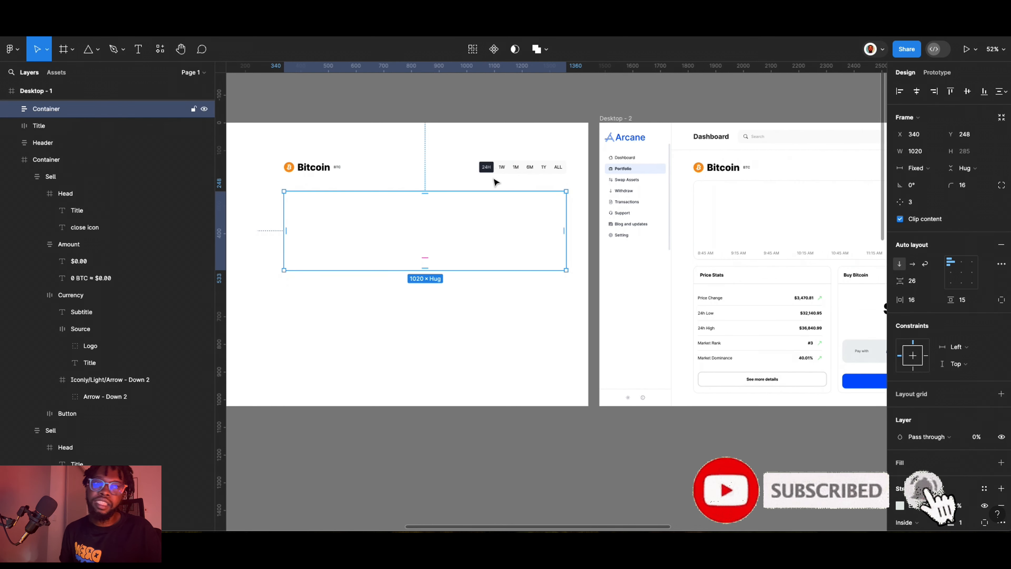
Set the layer opacity of the Bitcoin title row with the time-range selector in Desktop - 1 to 0%.
{"action": "left_click", "coordinate": [494, 166]}
{"action": "left_click", "coordinate": [978, 423]}
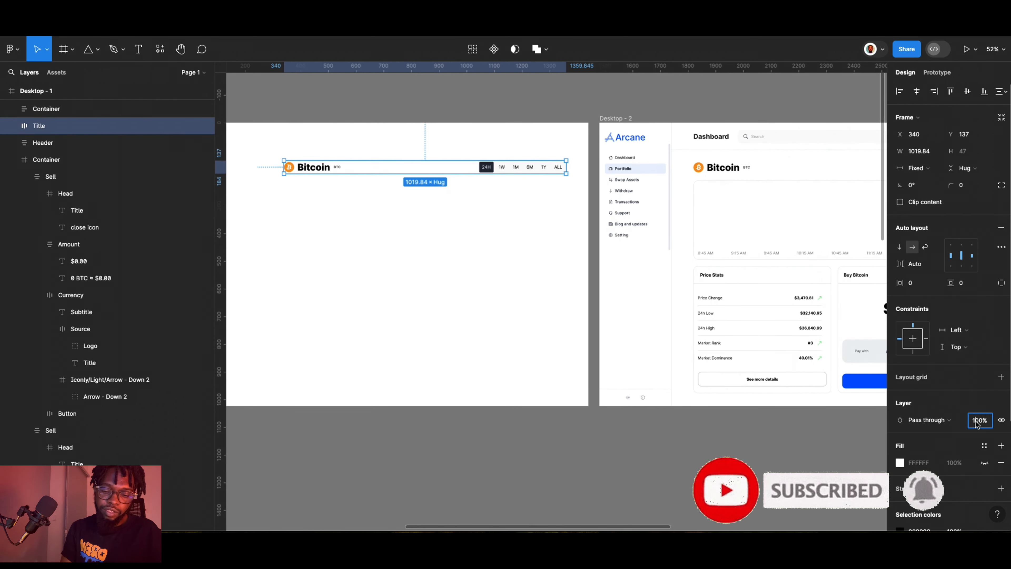
{"action": "type", "text": "0"}
{"action": "key", "text": "Return"}
Delete the surplus Desktop - 3 frame, keeping only Desktop - 1 and Desktop - 2.
{"action": "scroll", "coordinate": [440, 248], "scroll_direction": "down", "scroll_amount": 2}
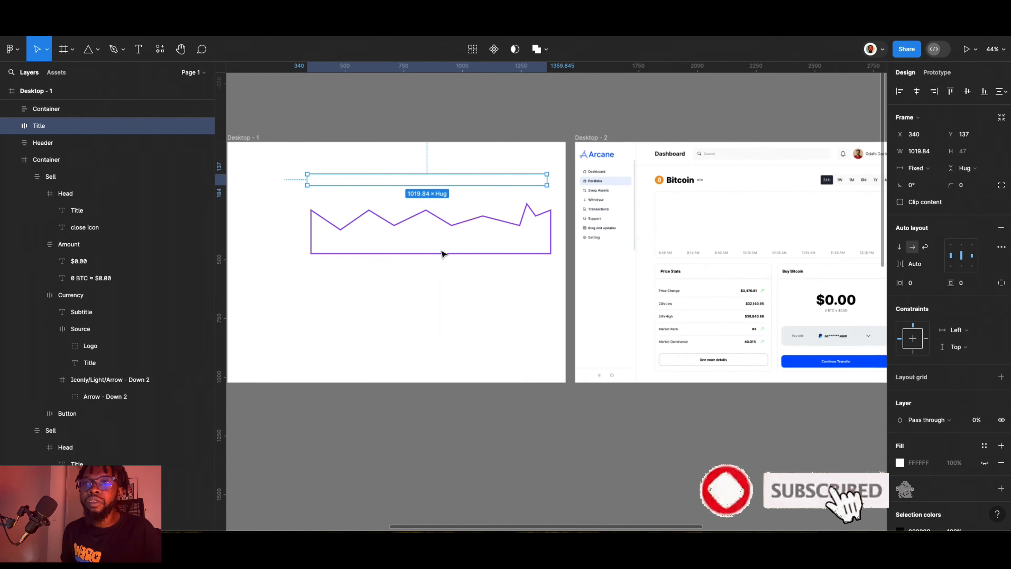
{"action": "scroll", "coordinate": [442, 254], "scroll_direction": "down", "scroll_amount": 3}
{"action": "scroll", "coordinate": [428, 287], "scroll_direction": "up", "scroll_amount": 2}
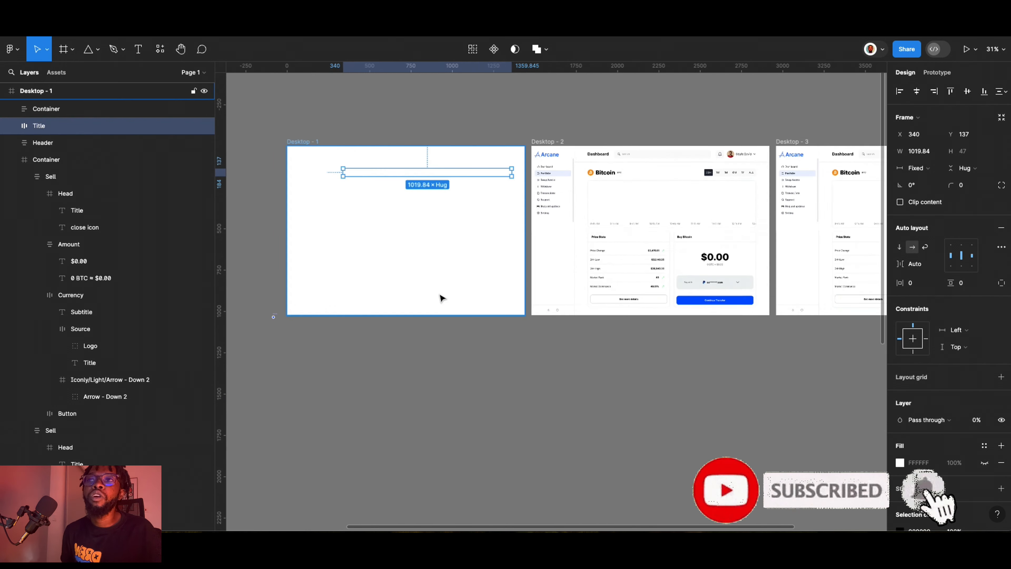
{"action": "left_click", "coordinate": [310, 138]}
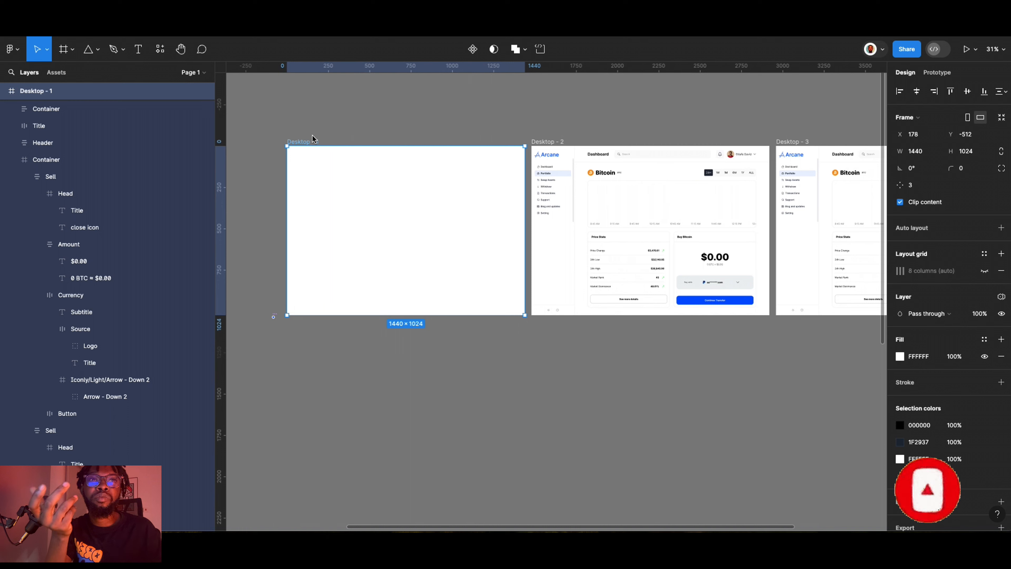
{"action": "left_click", "coordinate": [801, 141]}
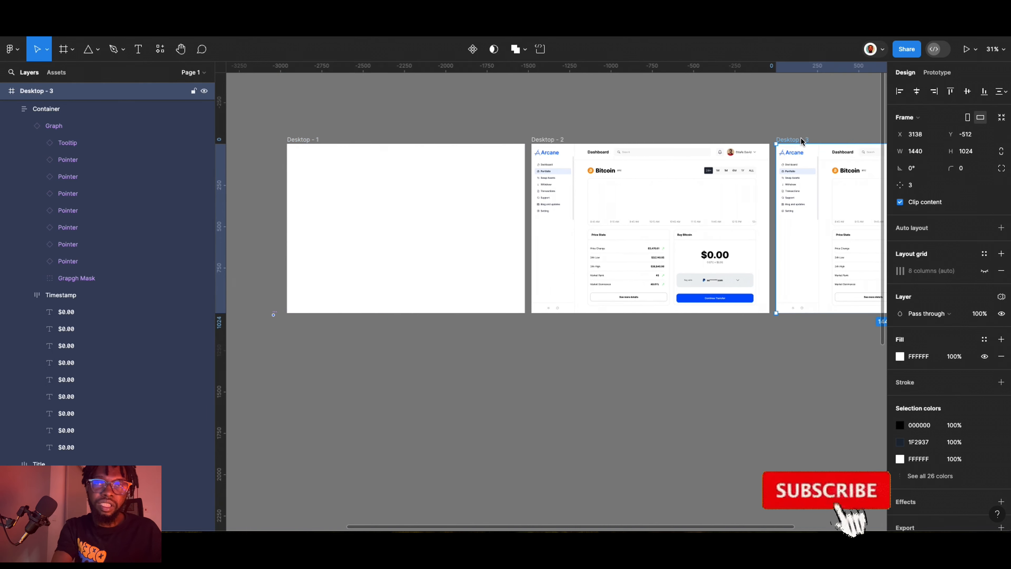
{"action": "key", "text": "Delete"}
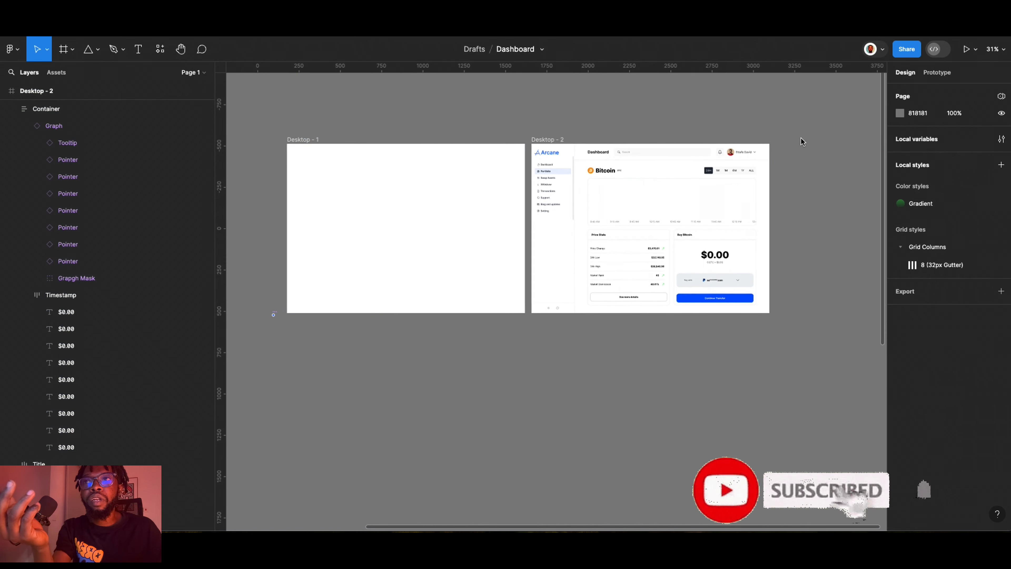
Add a prototype connection from the Desktop - 1 frame to Desktop - 2.
{"action": "left_click", "coordinate": [299, 140]}
{"action": "left_click", "coordinate": [354, 130]}
{"action": "left_click", "coordinate": [307, 141]}
{"action": "left_click", "coordinate": [937, 72]}
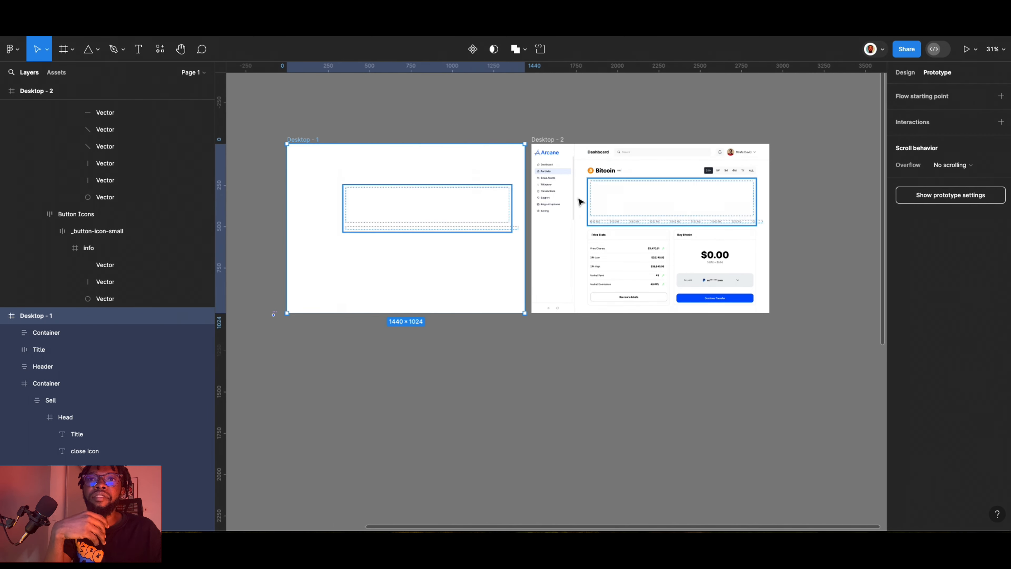
{"action": "left_click_drag", "start_coordinate": [526, 230], "coordinate": [569, 221]}
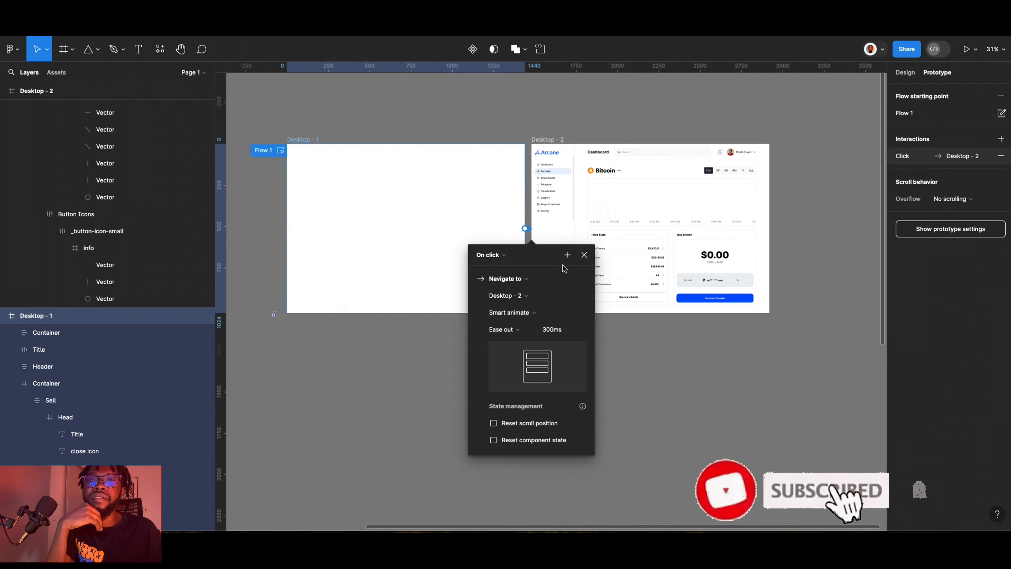
Change the connection's trigger to After delay with a delay of 1000 ms.
{"action": "left_click", "coordinate": [510, 258]}
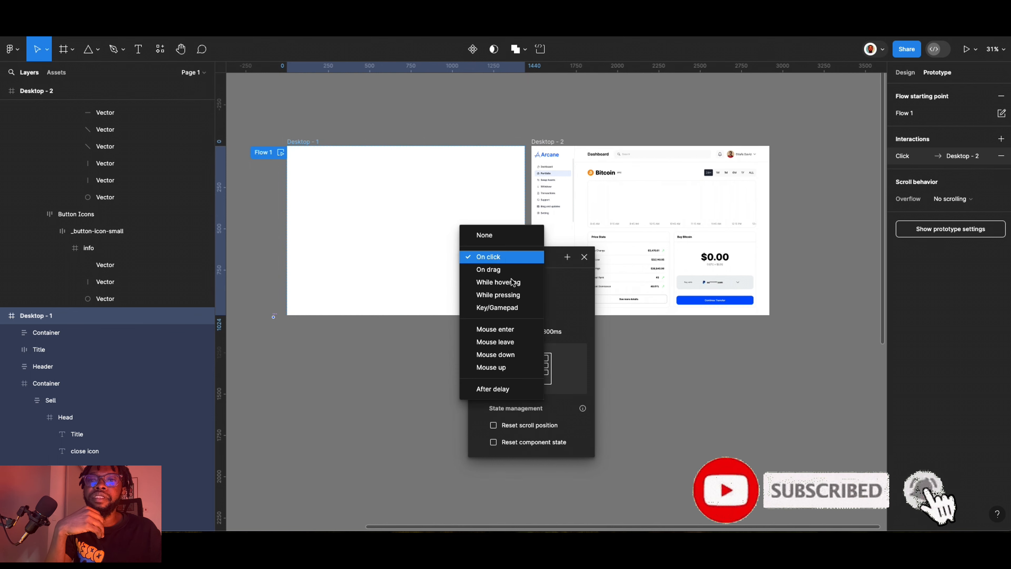
{"action": "left_click", "coordinate": [510, 389]}
{"action": "left_click", "coordinate": [494, 275]}
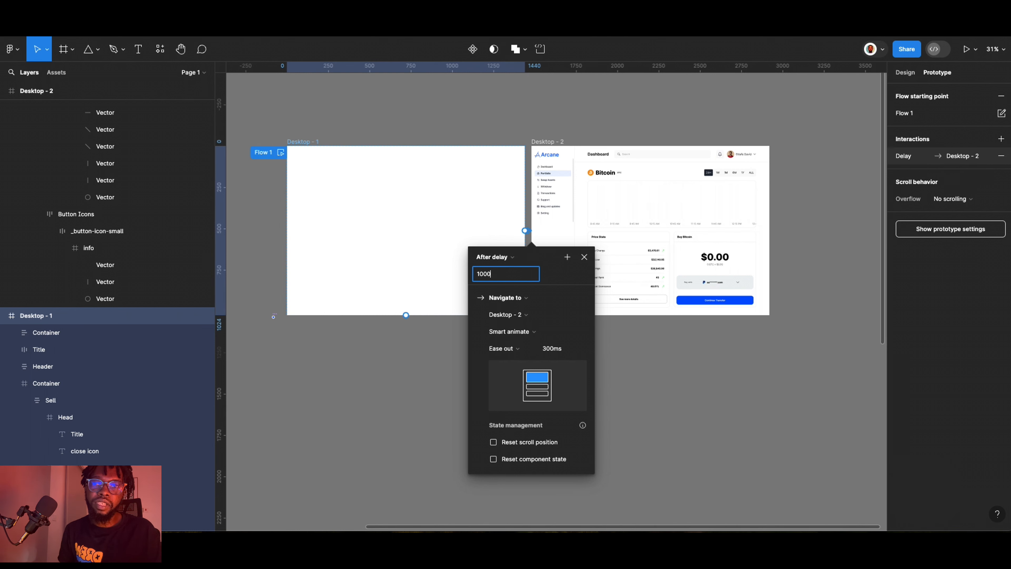
{"action": "left_click", "coordinate": [584, 257]}
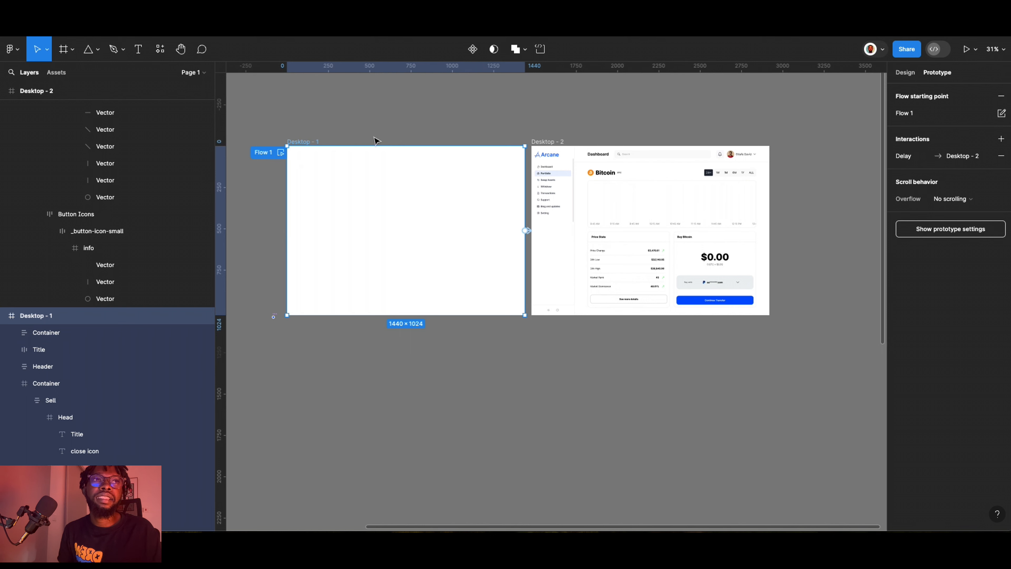
Preview the prototype fitted to the screen, restarting it several times to examine the dashboard's entrance animation.
{"action": "left_click", "coordinate": [966, 53]}
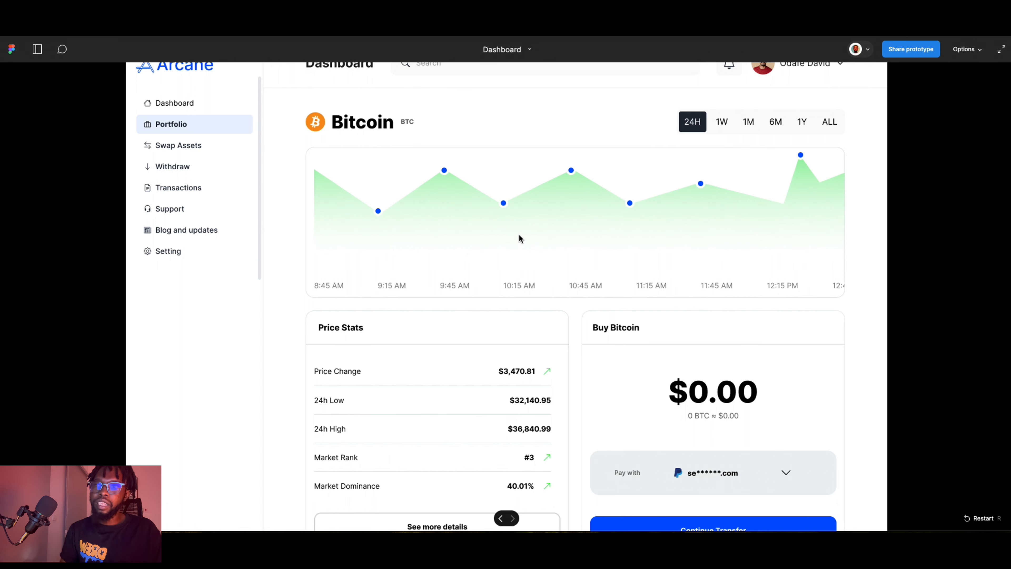
{"action": "key", "text": "r"}
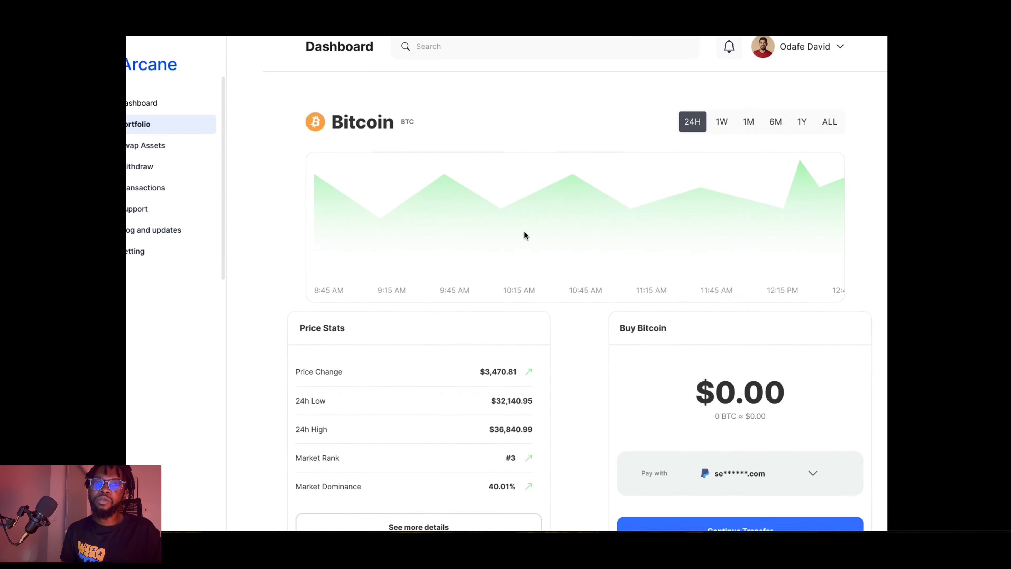
{"action": "key", "text": "r"}
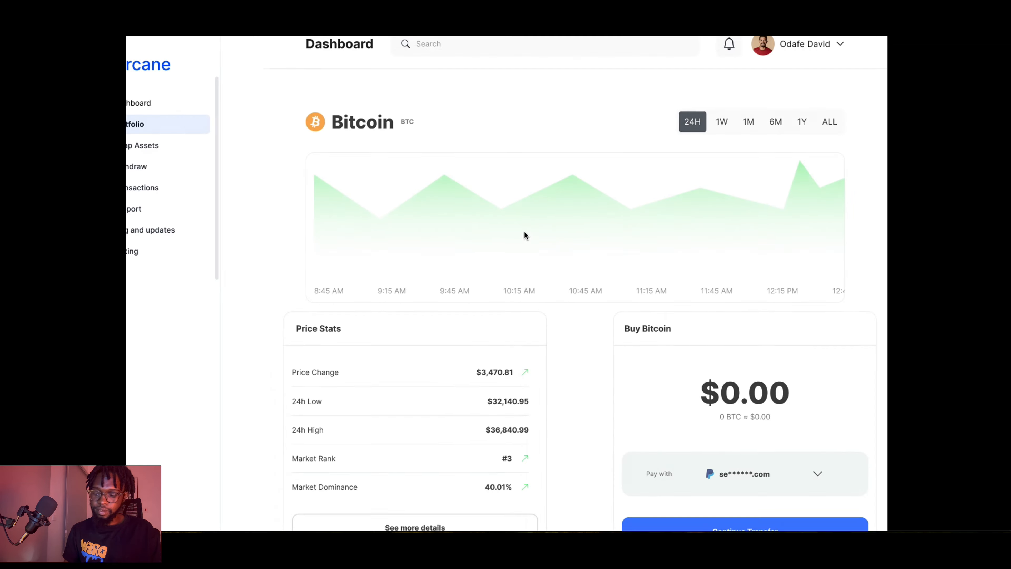
{"action": "key", "text": "z"}
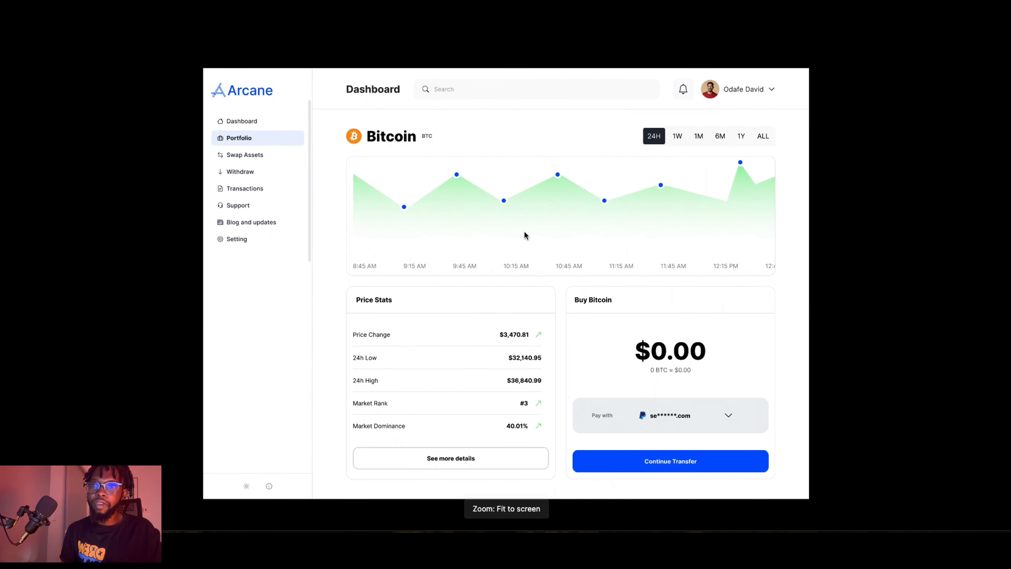
{"action": "key", "text": "r"}
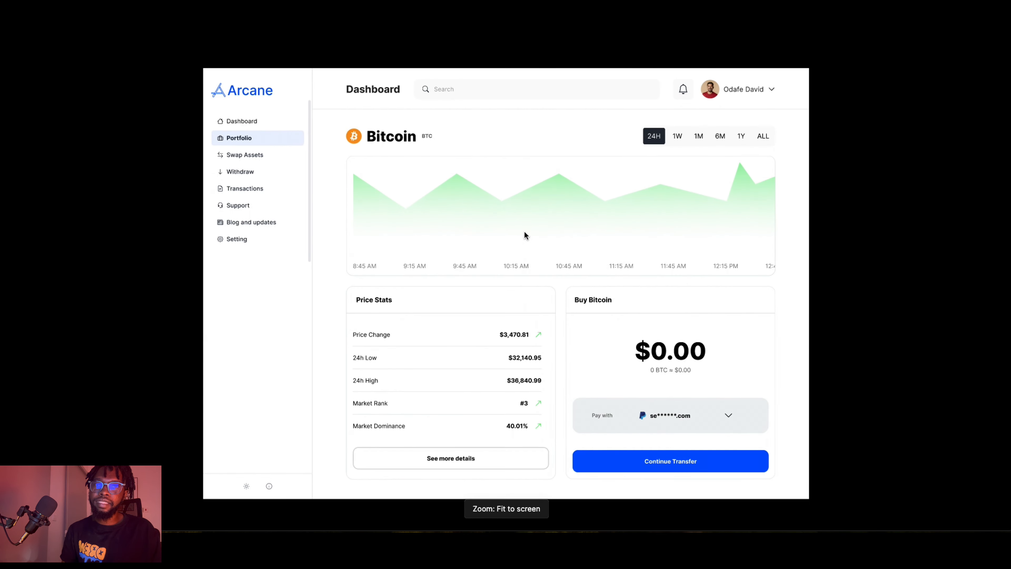
{"action": "key", "text": "r"}
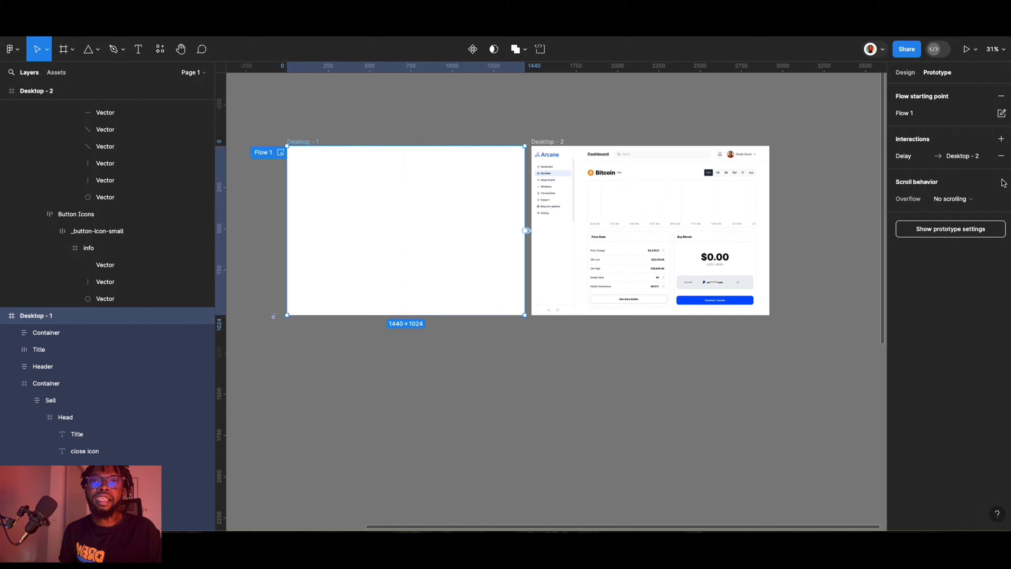
Give the Desktop - 1 delay interaction a custom bezier easing shaped to about 1, -0.1, 0, 1.3.
{"action": "left_click", "coordinate": [958, 158]}
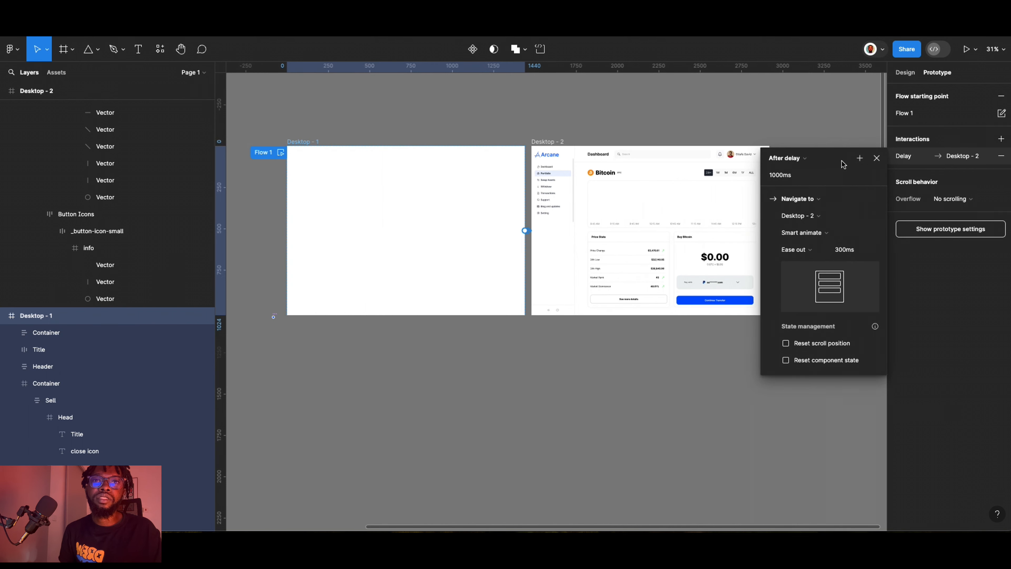
{"action": "left_click_drag", "start_coordinate": [843, 163], "coordinate": [609, 140]}
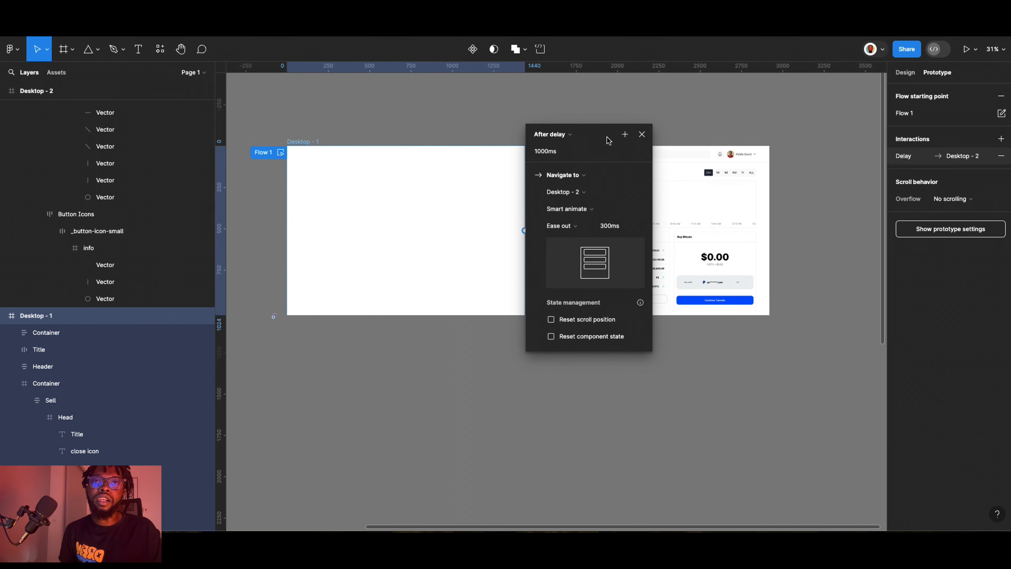
{"action": "left_click", "coordinate": [621, 230]}
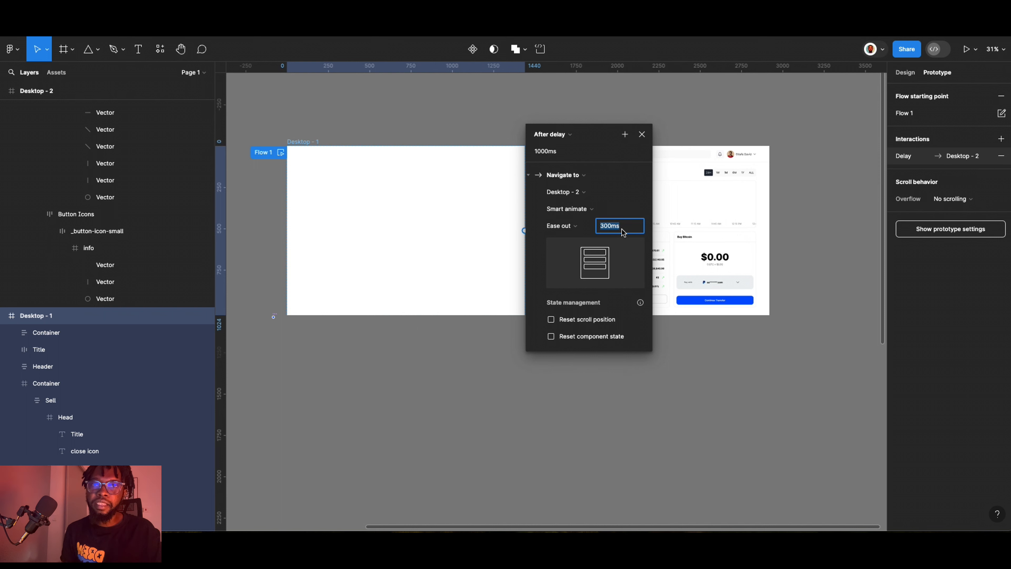
{"action": "left_click", "coordinate": [563, 226]}
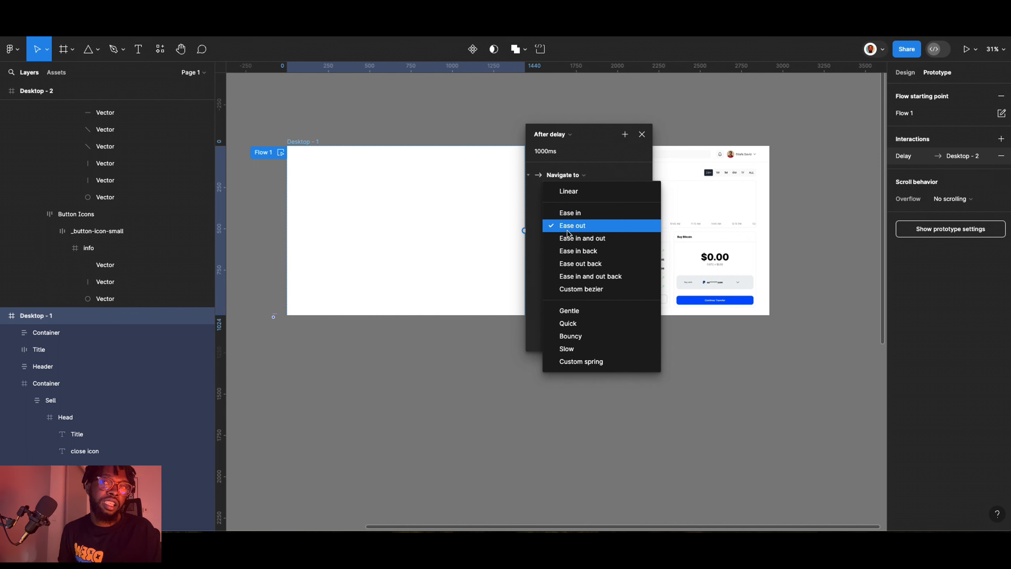
{"action": "left_click", "coordinate": [594, 291]}
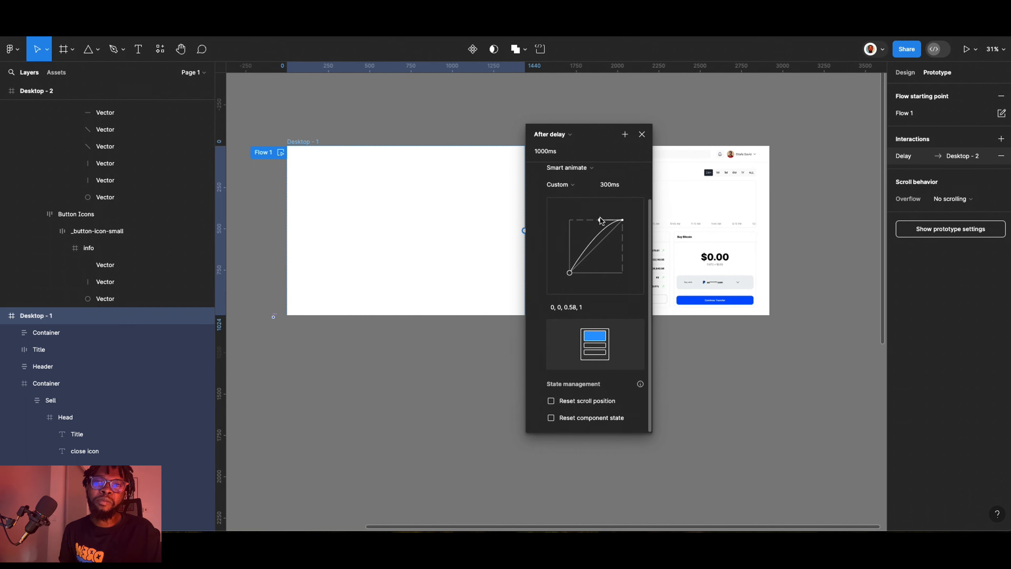
{"action": "left_click_drag", "start_coordinate": [601, 220], "coordinate": [547, 214]}
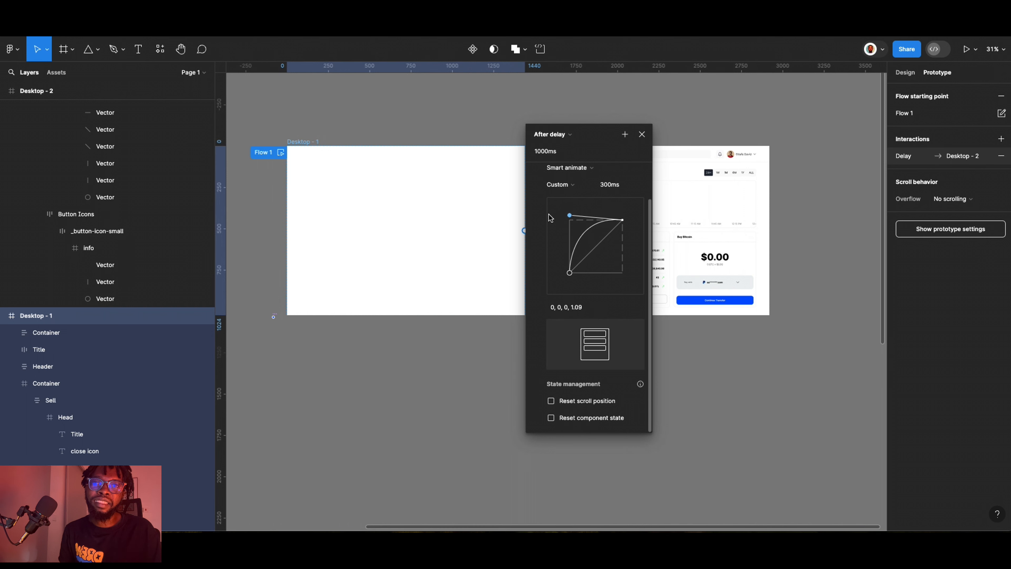
{"action": "double_click", "coordinate": [571, 273]}
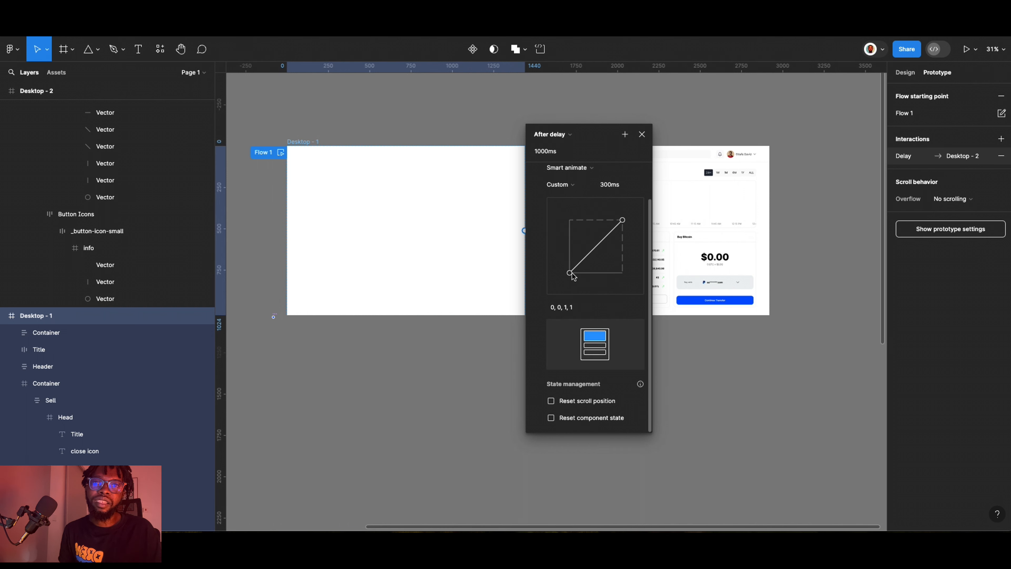
{"action": "left_click_drag", "start_coordinate": [623, 219], "coordinate": [534, 206]}
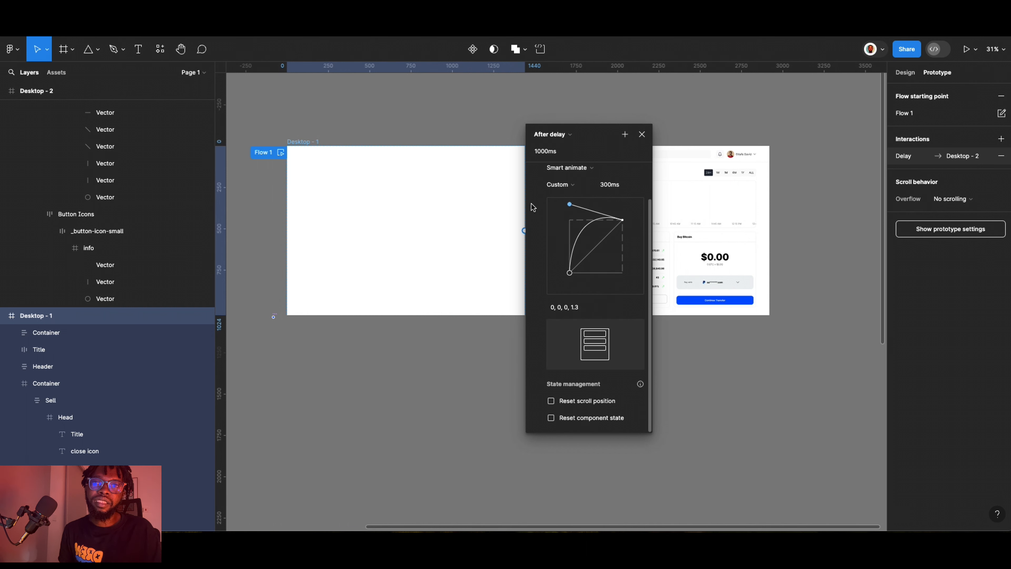
{"action": "left_click_drag", "start_coordinate": [570, 274], "coordinate": [623, 278]}
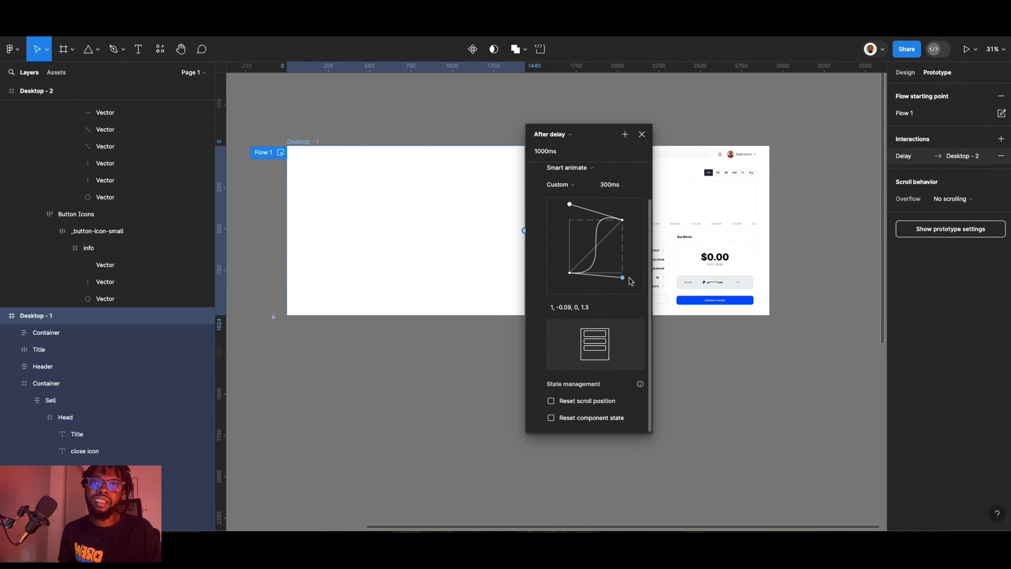
Set the smart animate duration of the delay interaction to 1000 ms and preview the prototype.
{"action": "right_click", "coordinate": [615, 190]}
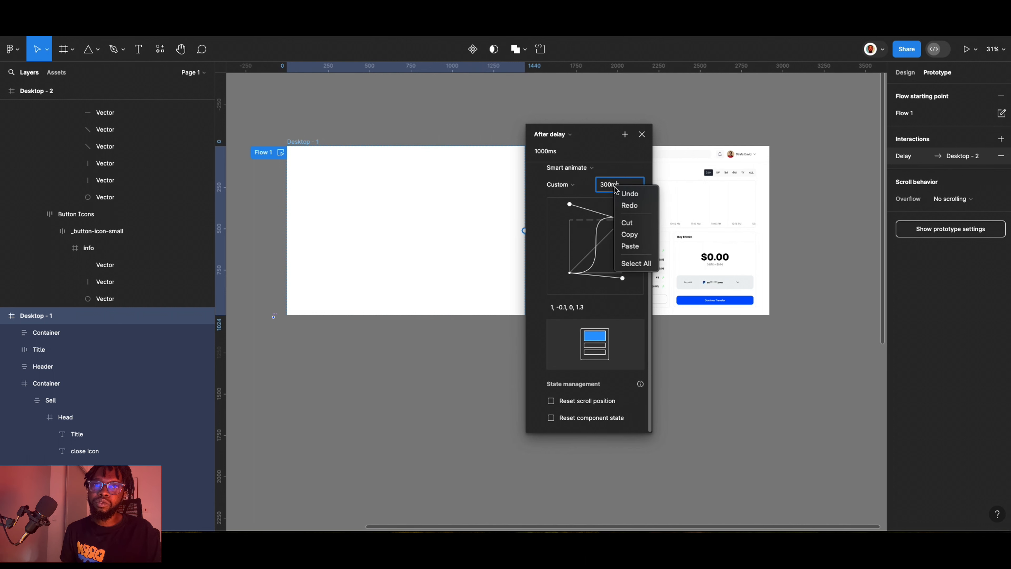
{"action": "left_click", "coordinate": [609, 186]}
{"action": "double_click", "coordinate": [609, 185]}
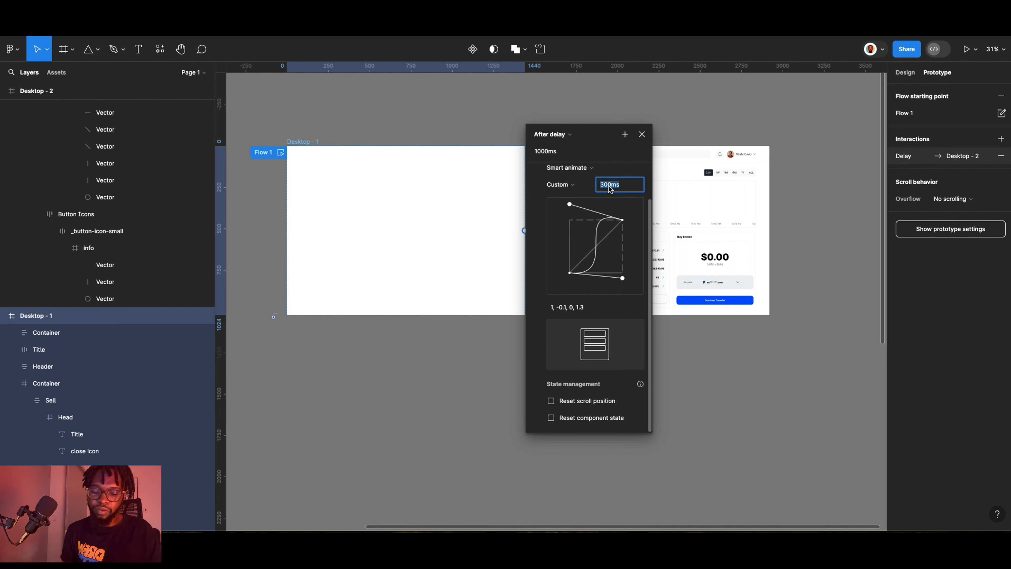
{"action": "type", "text": "1000"}
{"action": "key", "text": "Return"}
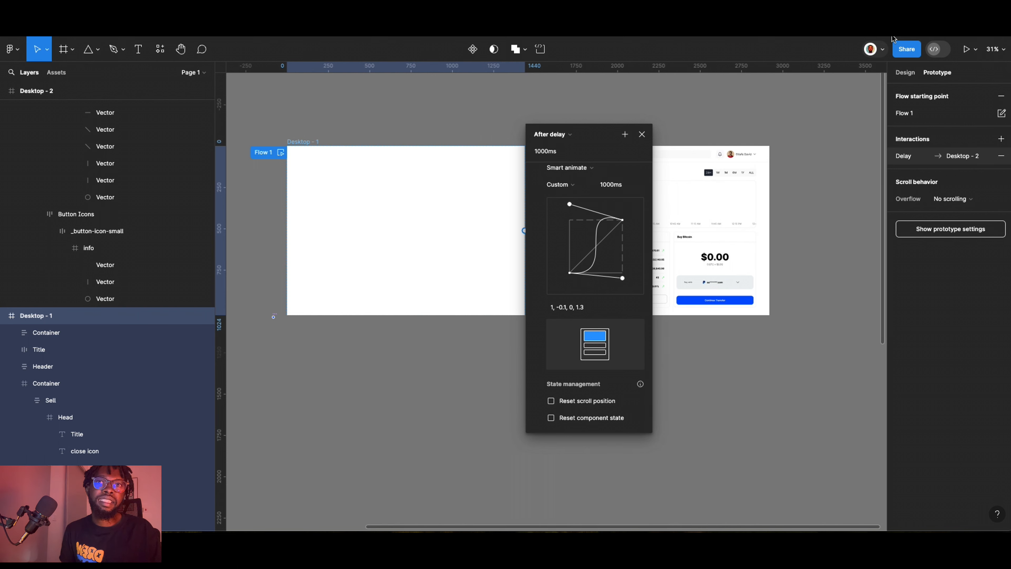
{"action": "left_click", "coordinate": [966, 49]}
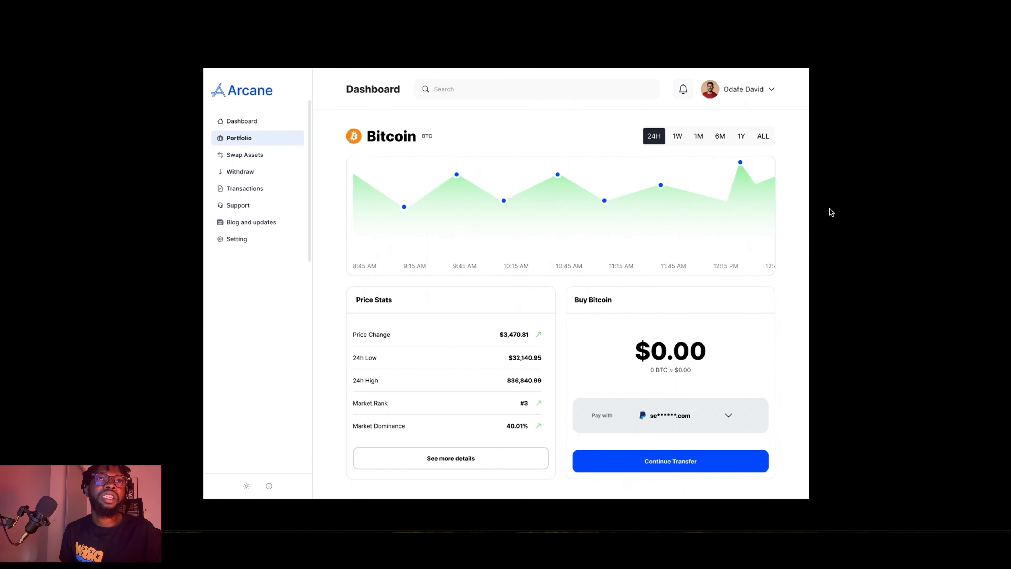
Return to the editor and inspect the after-delay interaction on the Graph component's first variant.
{"action": "left_click", "coordinate": [842, 30]}
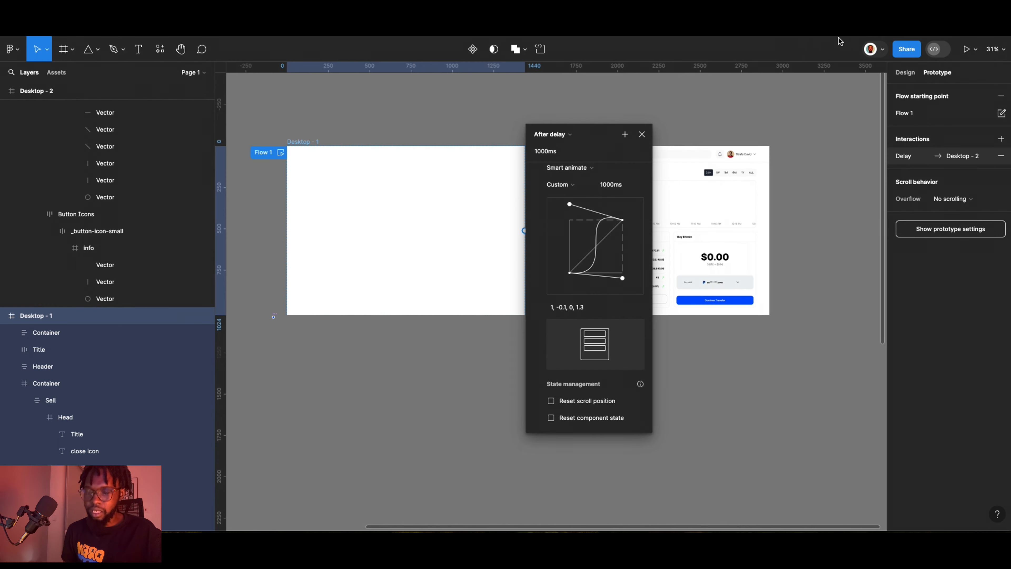
{"action": "scroll", "coordinate": [477, 275], "scroll_direction": "down", "scroll_amount": 2}
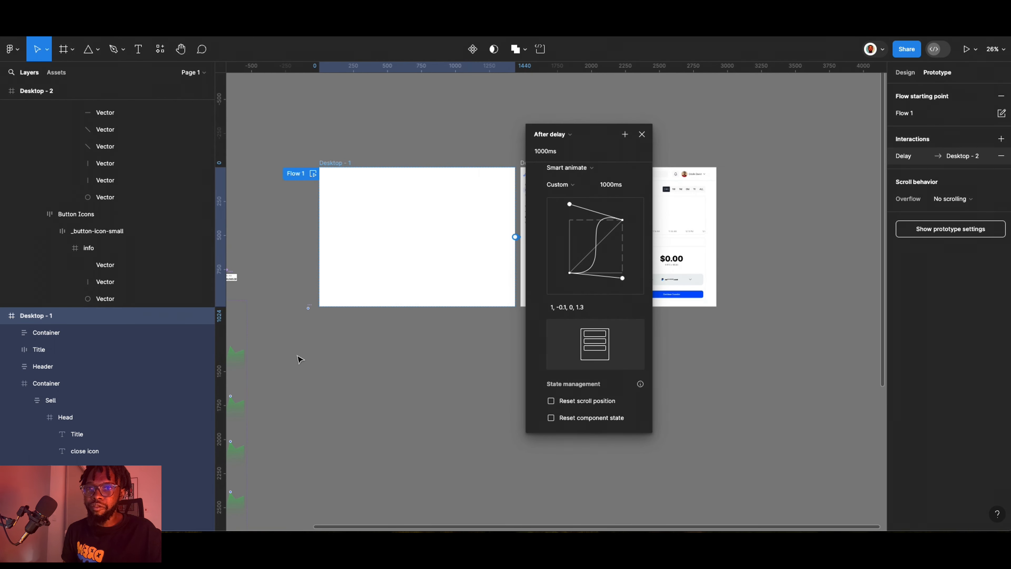
{"action": "scroll", "coordinate": [442, 358], "scroll_direction": "up", "scroll_amount": 6}
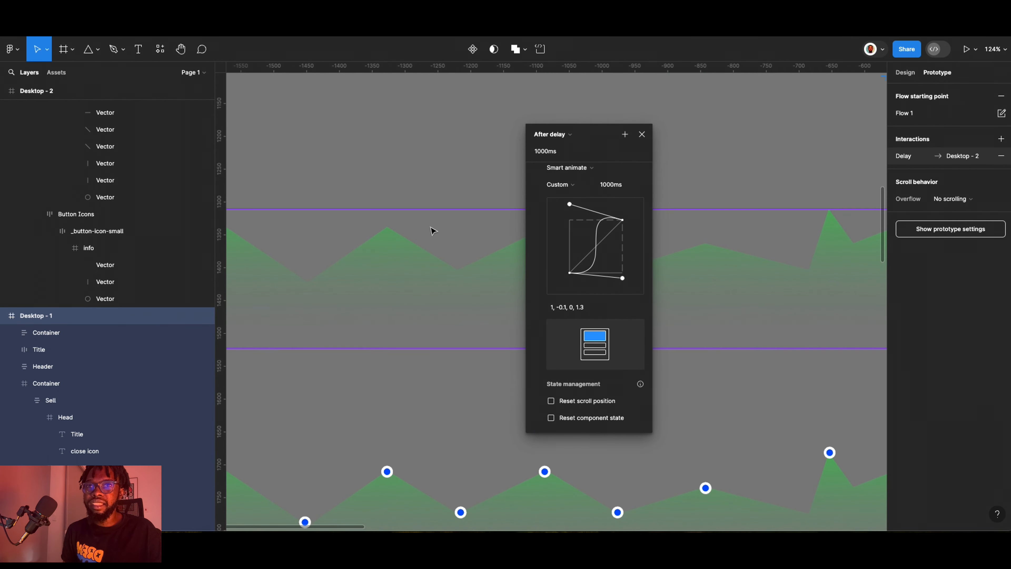
{"action": "left_click", "coordinate": [382, 114]}
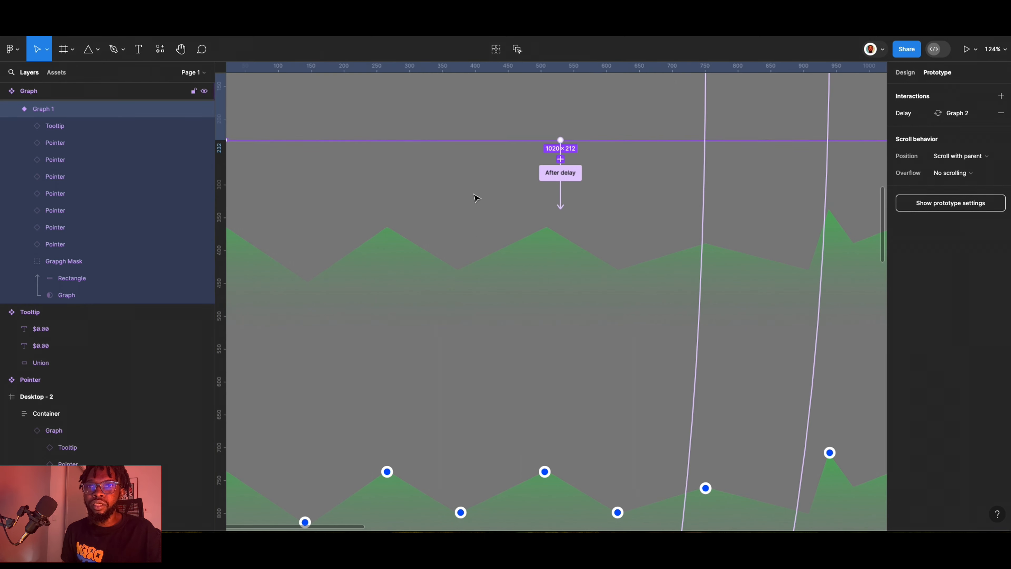
{"action": "scroll", "coordinate": [509, 198], "scroll_direction": "down", "scroll_amount": 10}
{"action": "scroll", "coordinate": [513, 197], "scroll_direction": "up", "scroll_amount": 9}
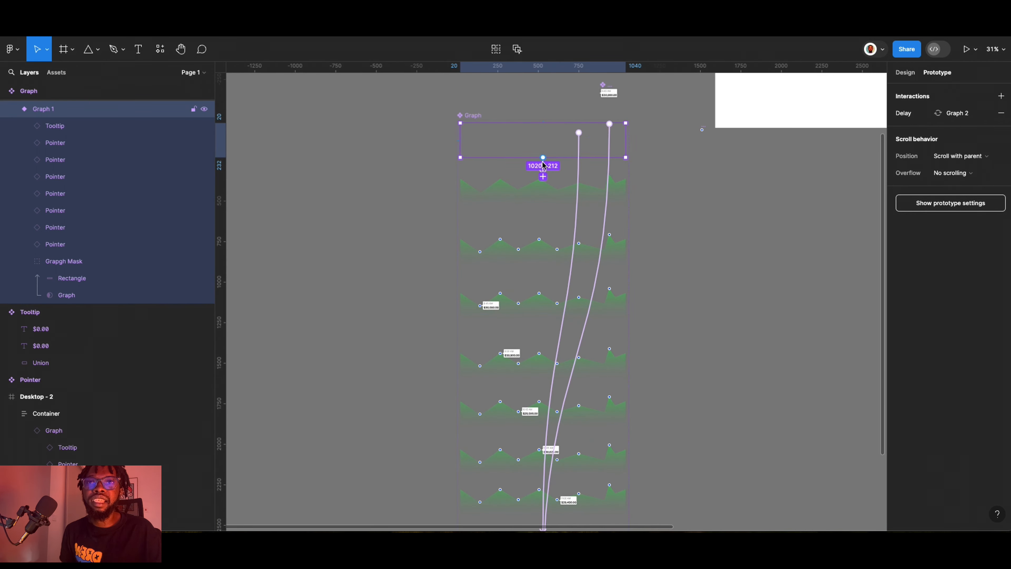
{"action": "left_click", "coordinate": [534, 140]}
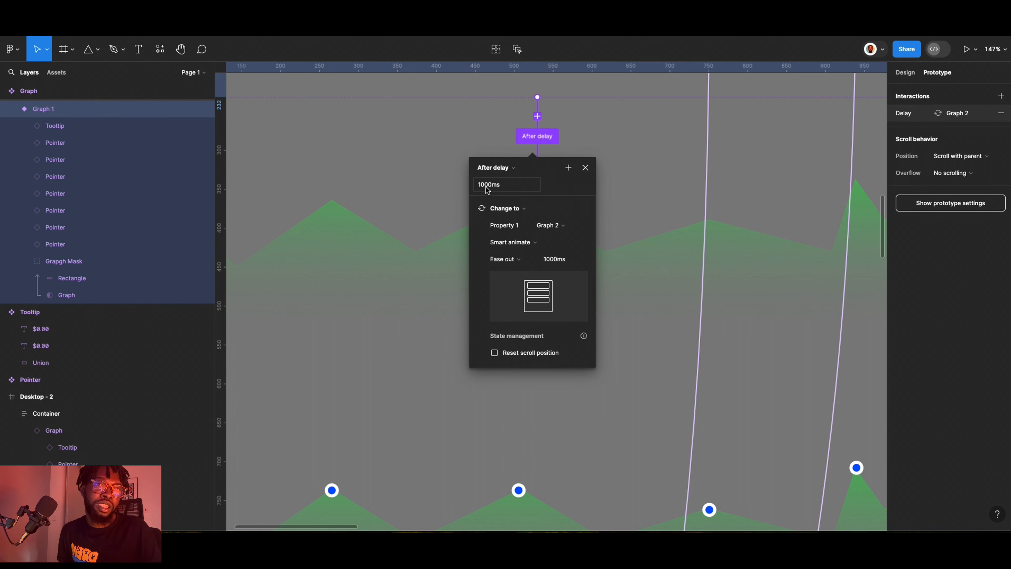
{"action": "scroll", "coordinate": [488, 189], "scroll_direction": "down", "scroll_amount": 5}
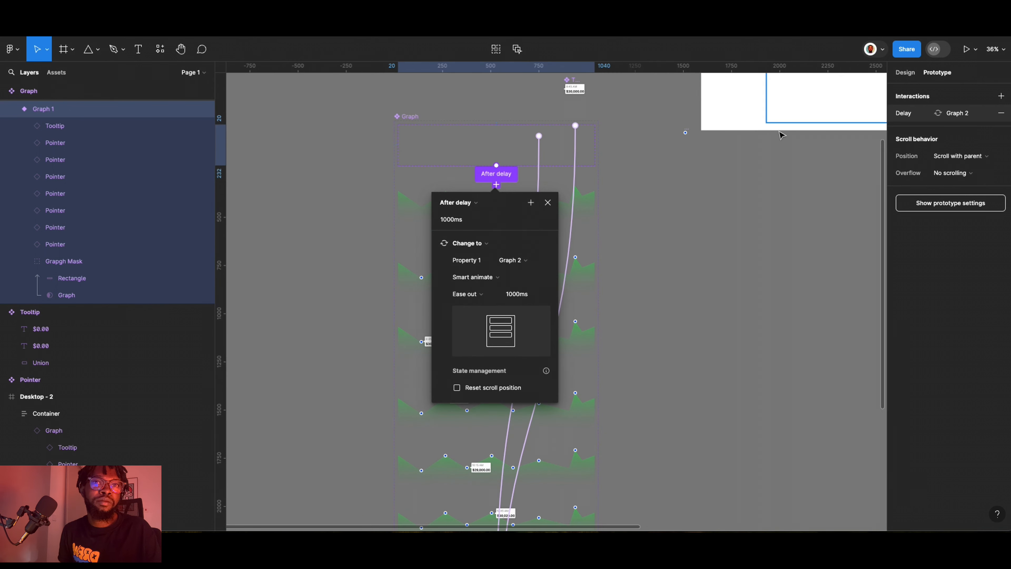
{"action": "scroll", "coordinate": [633, 148], "scroll_direction": "down", "scroll_amount": 5}
{"action": "scroll", "coordinate": [657, 159], "scroll_direction": "up", "scroll_amount": 2}
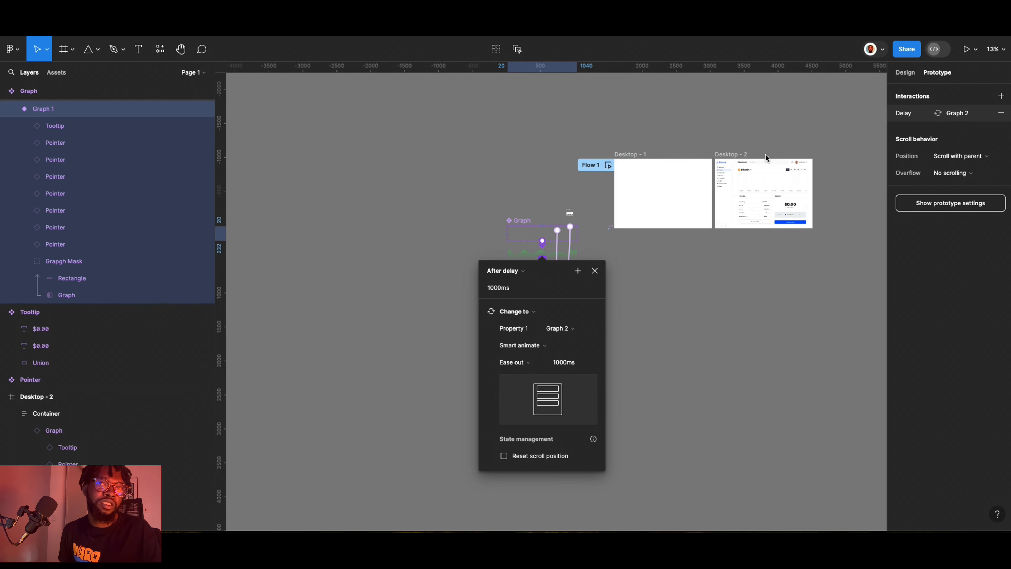
Compare the delay settings of the Desktop - 1 interaction with those of the Graph 1 variant.
{"action": "left_click", "coordinate": [633, 155]}
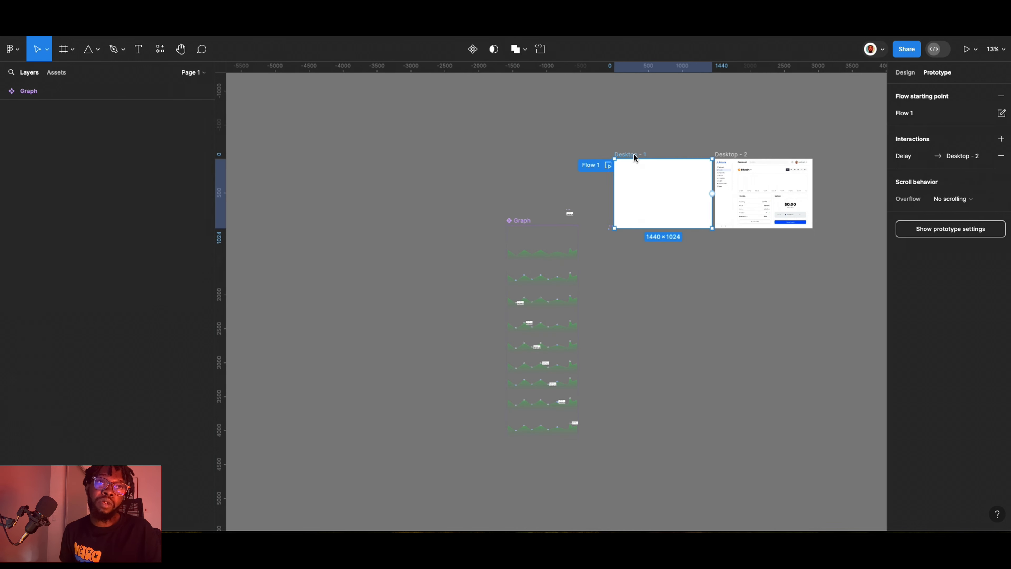
{"action": "left_click", "coordinate": [916, 159]}
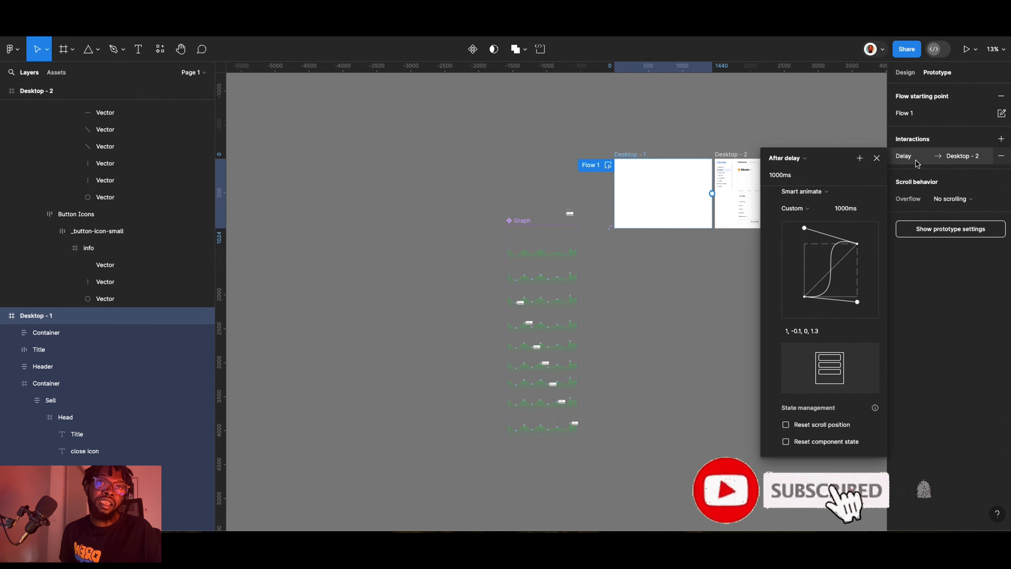
{"action": "left_click_drag", "start_coordinate": [829, 160], "coordinate": [755, 142]}
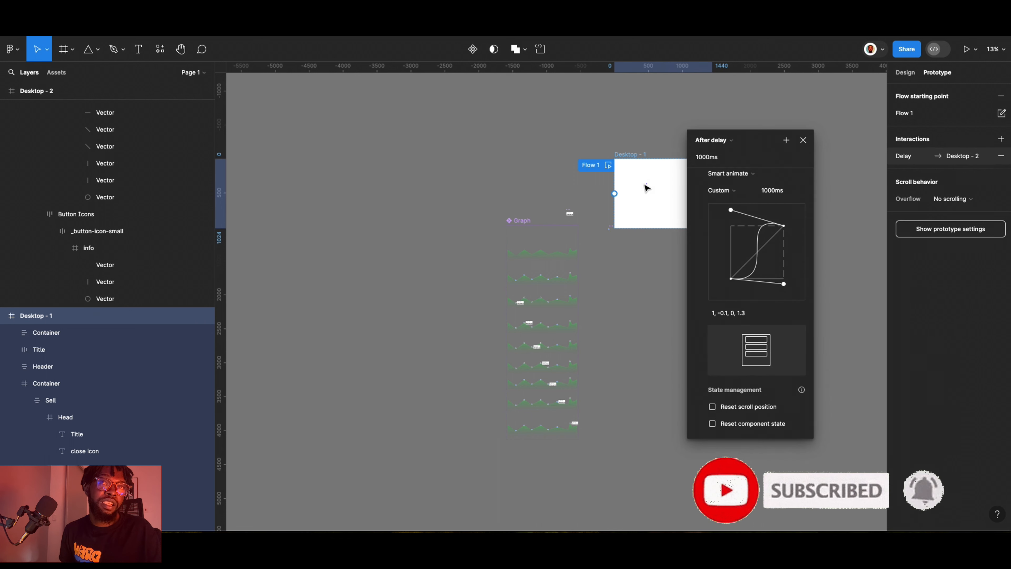
{"action": "left_click", "coordinate": [528, 238]}
{"action": "left_click", "coordinate": [956, 113]}
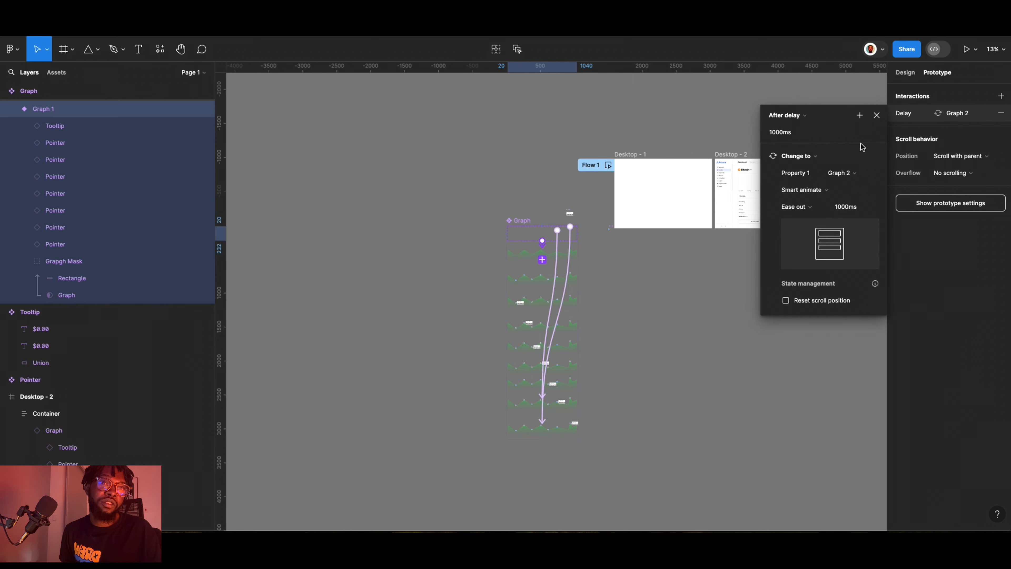
{"action": "left_click", "coordinate": [877, 115]}
Set the after-delay time of the Desktop - 1 interaction to 100 ms.
{"action": "left_click", "coordinate": [637, 160]}
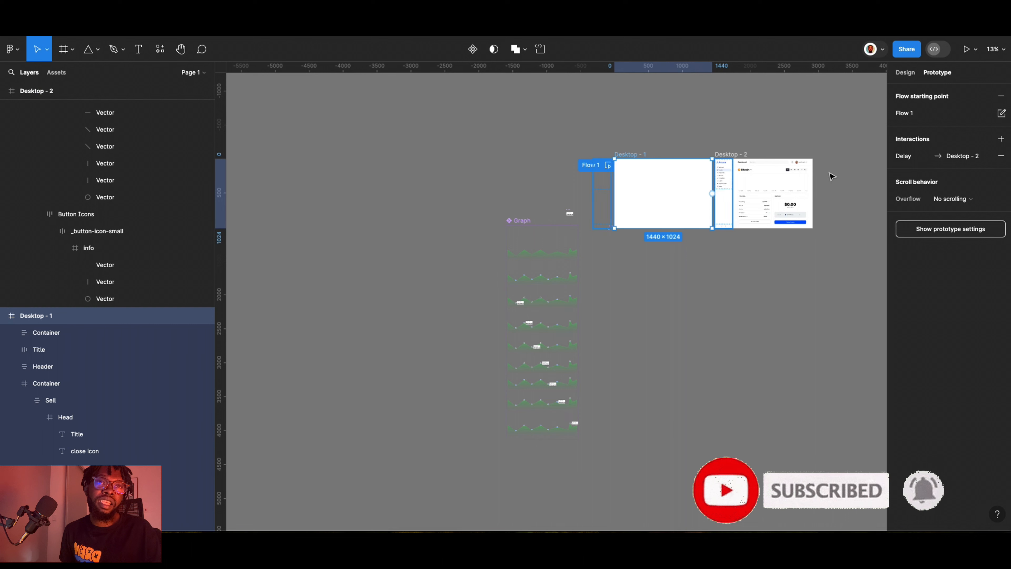
{"action": "left_click", "coordinate": [918, 161]}
{"action": "left_click", "coordinate": [782, 176]}
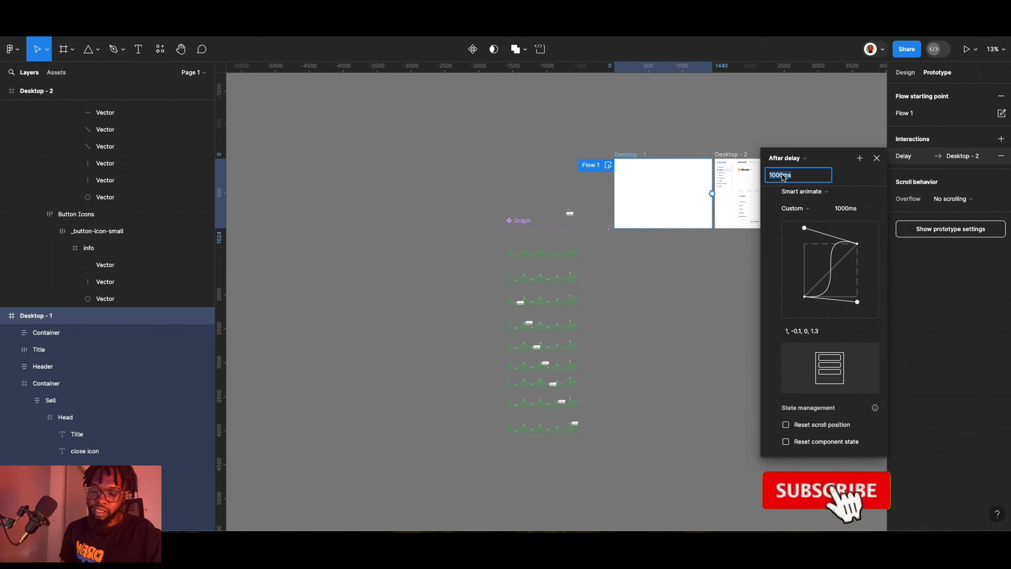
{"action": "type", "text": "10"}
{"action": "key", "text": "Return"}
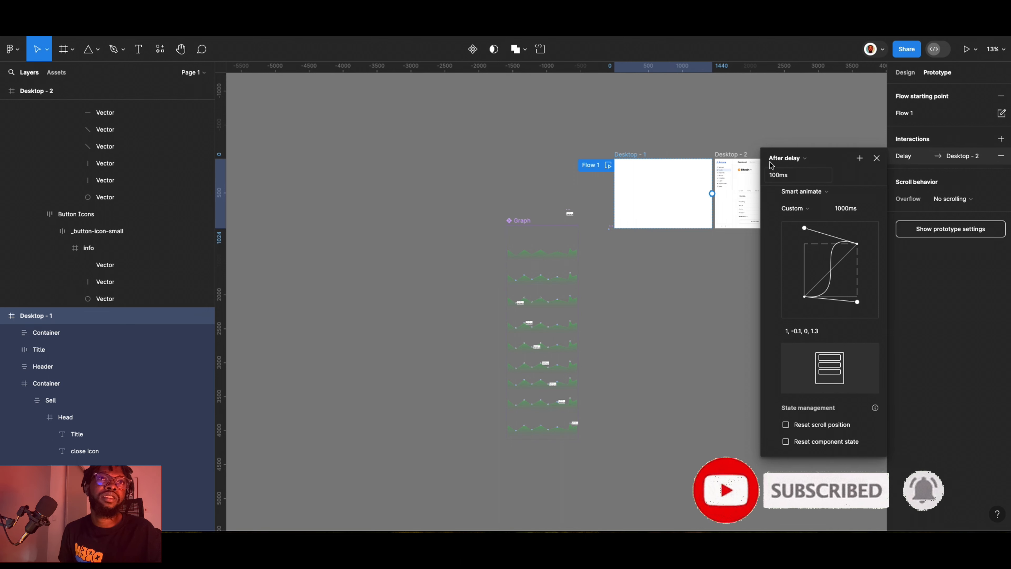
{"action": "left_click", "coordinate": [766, 96]}
Restart the prototype preview to check the entrance animation and the tooltips on the Bitcoin graph's data points.
{"action": "left_click", "coordinate": [886, 35]}
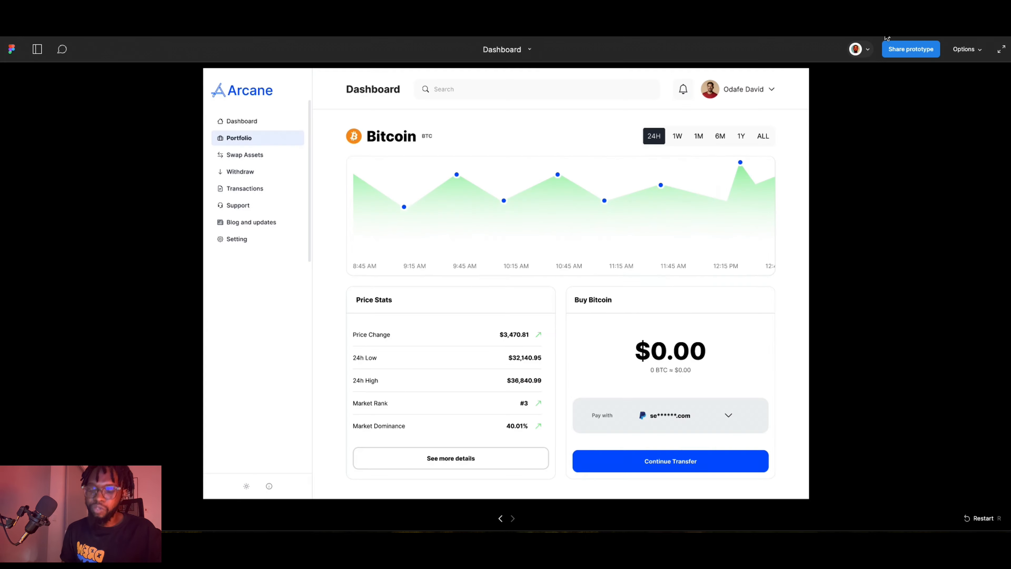
{"action": "key", "text": "r"}
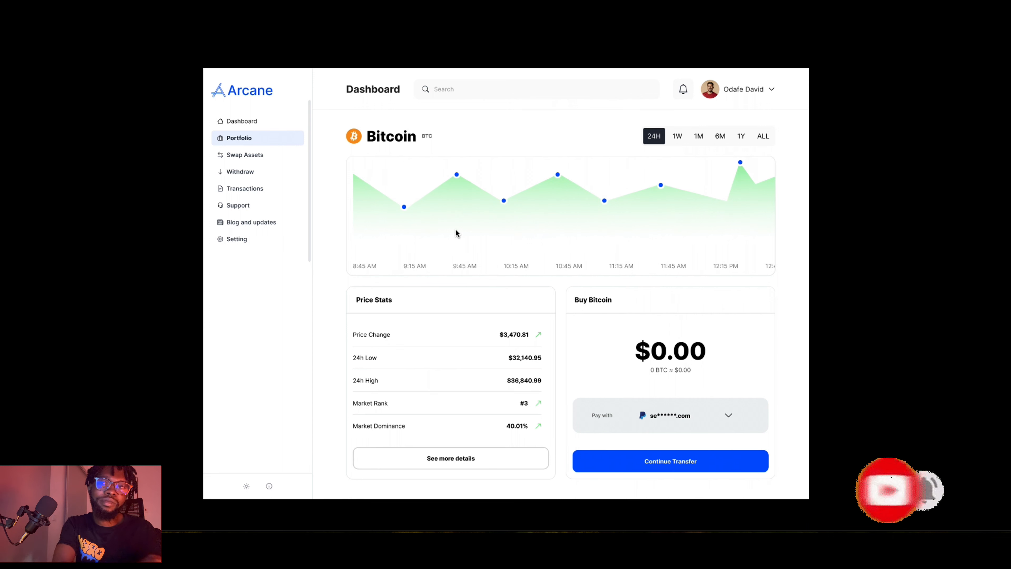
{"action": "mouse_move", "coordinate": [403, 206]}
{"action": "mouse_move", "coordinate": [457, 178]}
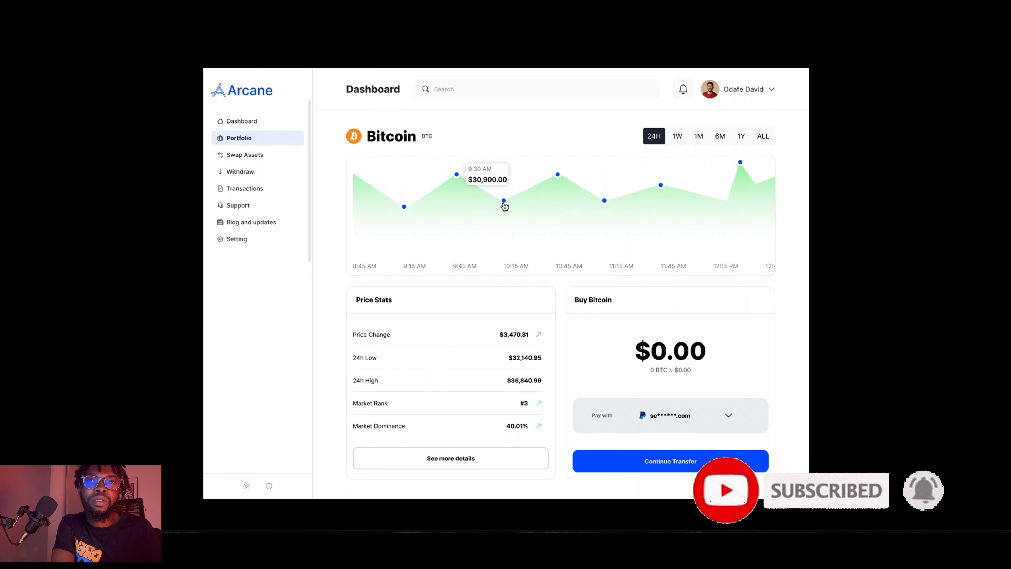
{"action": "mouse_move", "coordinate": [502, 201]}
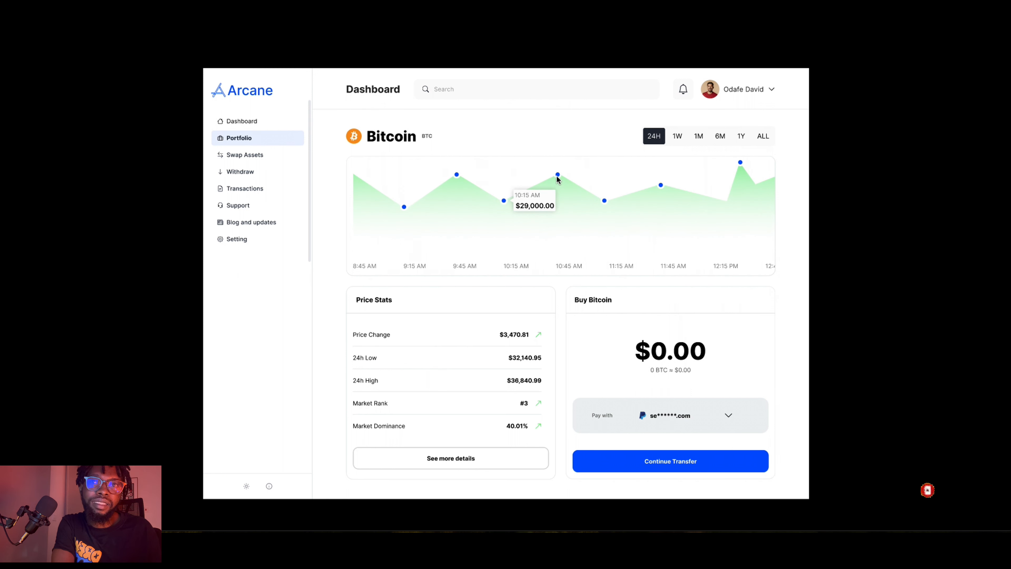